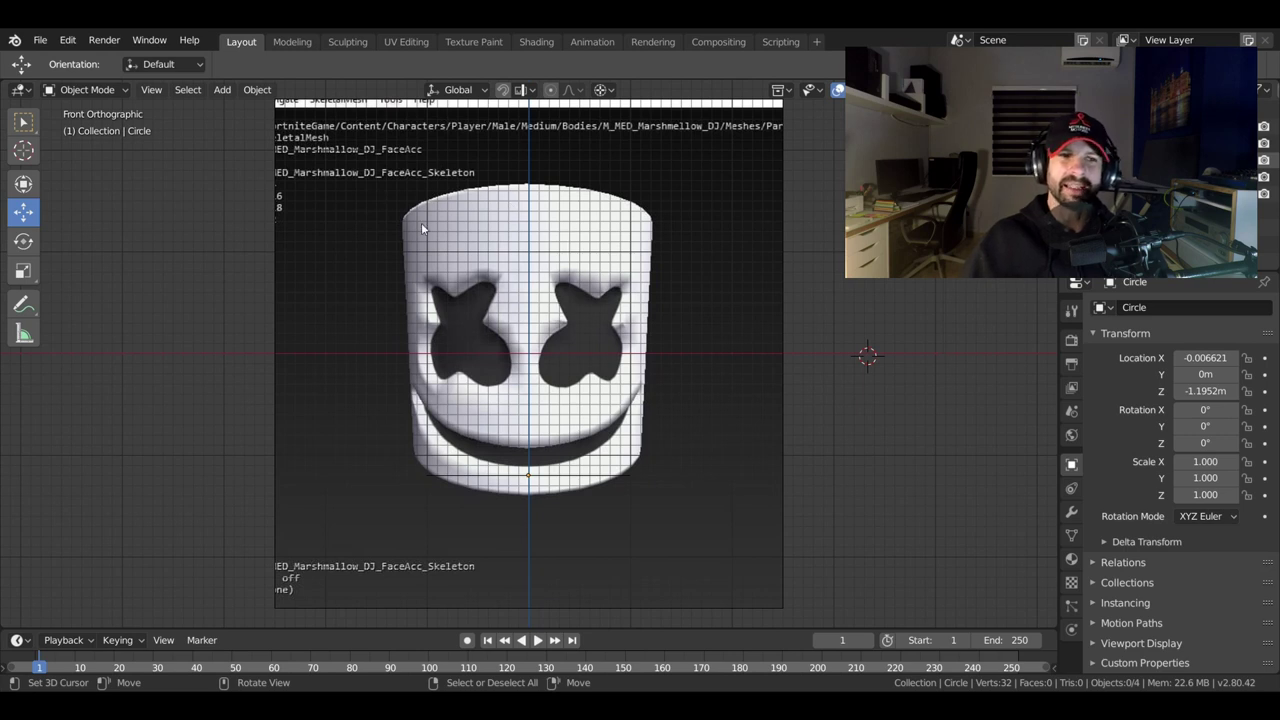
Sketch freehand guide lines over the reference's eyes, forehead and head outline.
{"action": "key", "text": "shift+space"}
{"action": "key", "text": "d"}
{"action": "mouse_move", "coordinate": [569, 324]}
{"action": "left_mouse_down"}
{"action": "mouse_move", "coordinate": [574, 272]}
{"action": "mouse_move", "coordinate": [626, 318]}
{"action": "mouse_move", "coordinate": [565, 275]}
{"action": "mouse_move", "coordinate": [548, 203]}
{"action": "left_mouse_up"}
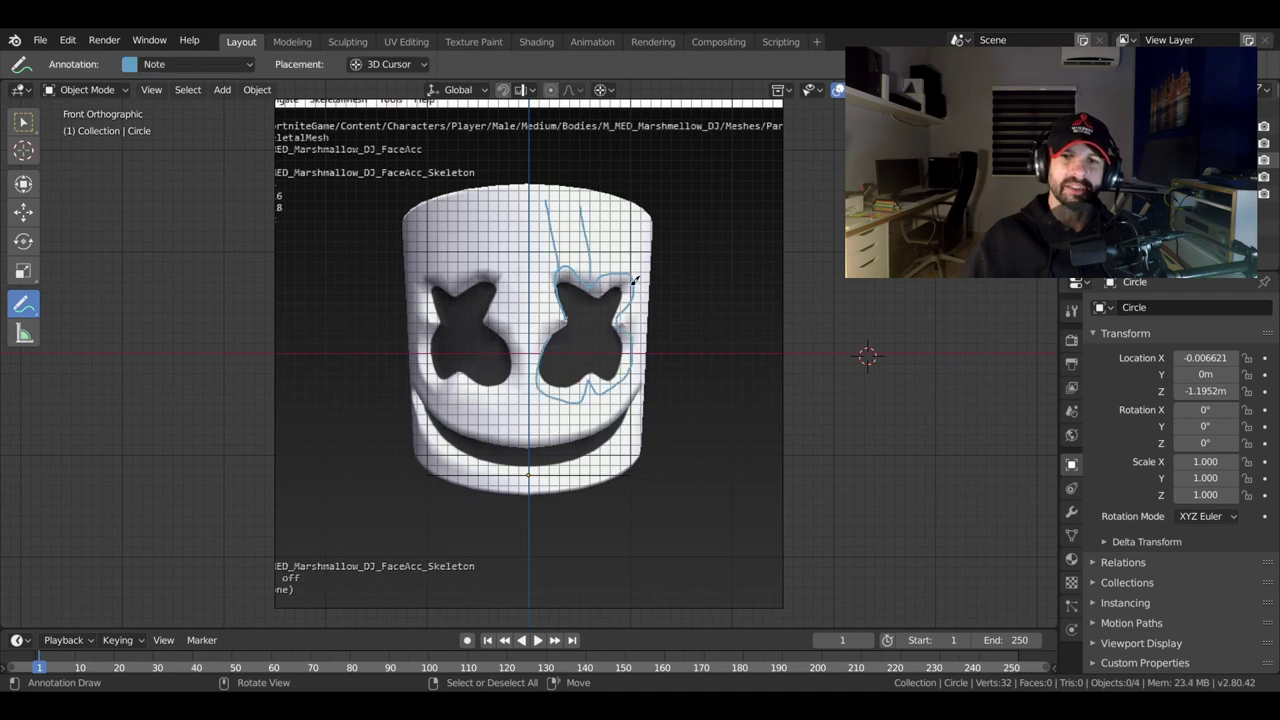
{"action": "left_click_drag", "start_coordinate": [633, 281], "coordinate": [625, 215]}
{"action": "left_click_drag", "start_coordinate": [565, 319], "coordinate": [466, 318]}
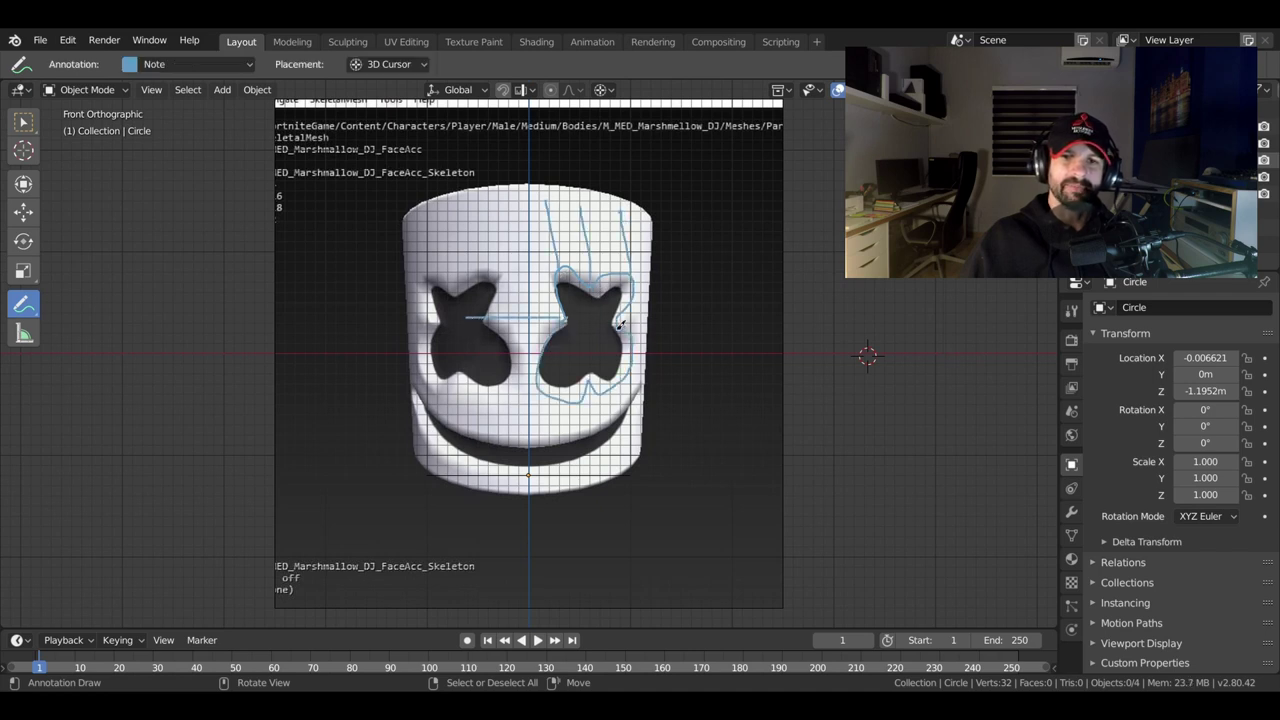
{"action": "left_click_drag", "start_coordinate": [620, 321], "coordinate": [712, 321]}
{"action": "mouse_move", "coordinate": [607, 397]}
{"action": "left_mouse_down"}
{"action": "mouse_move", "coordinate": [652, 400]}
{"action": "mouse_move", "coordinate": [490, 407]}
{"action": "left_mouse_up"}
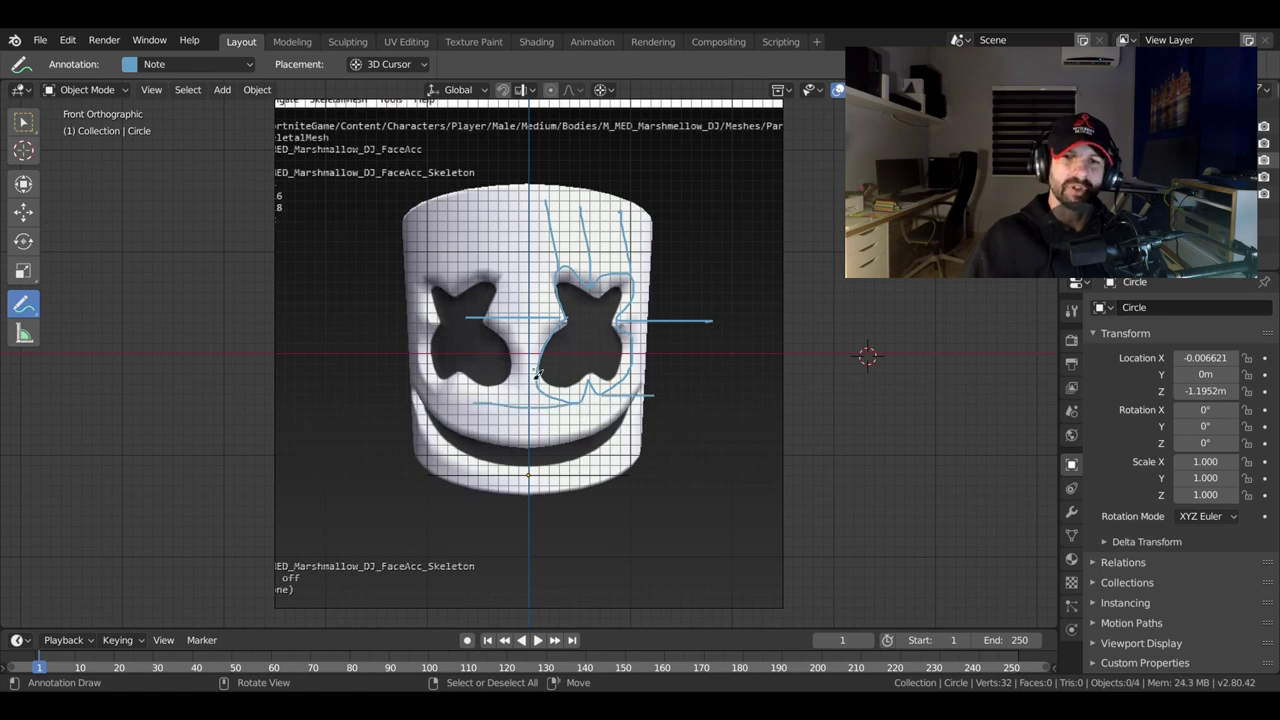
{"action": "left_click_drag", "start_coordinate": [537, 371], "coordinate": [476, 371]}
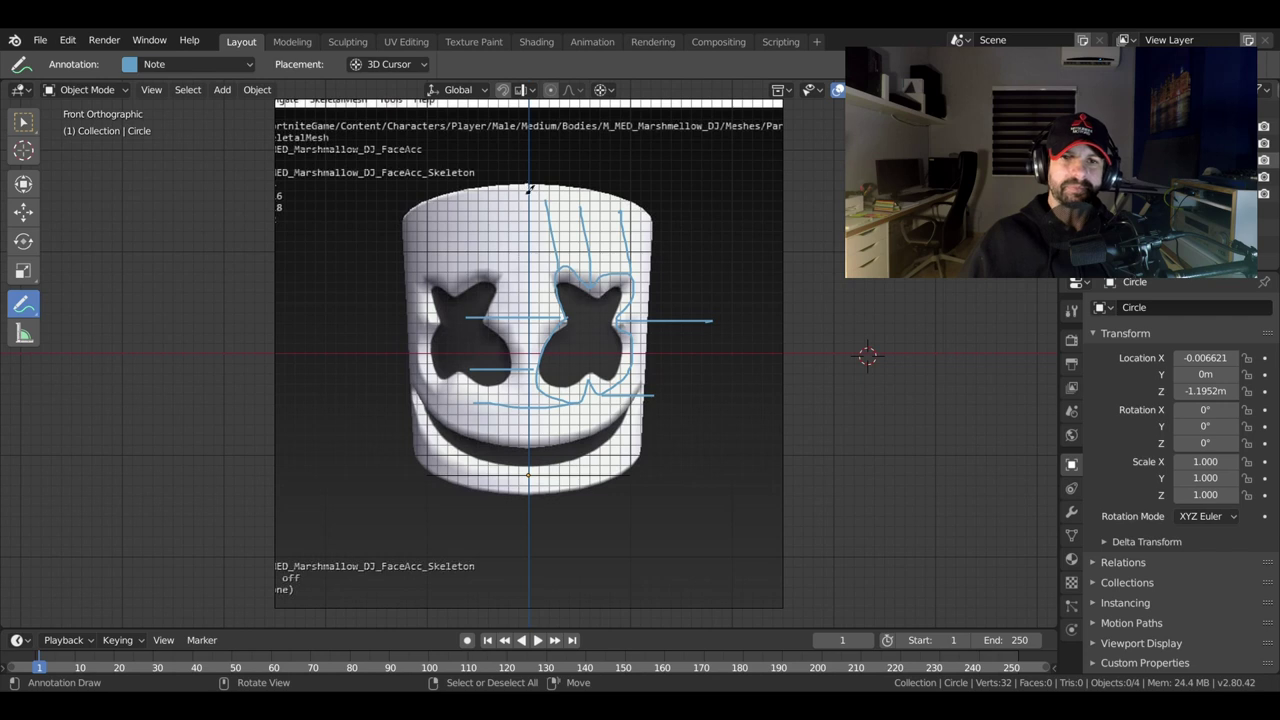
{"action": "mouse_move", "coordinate": [527, 180]}
{"action": "left_mouse_down"}
{"action": "mouse_move", "coordinate": [349, 420]}
{"action": "mouse_move", "coordinate": [400, 214]}
{"action": "mouse_move", "coordinate": [523, 177]}
{"action": "left_mouse_up"}
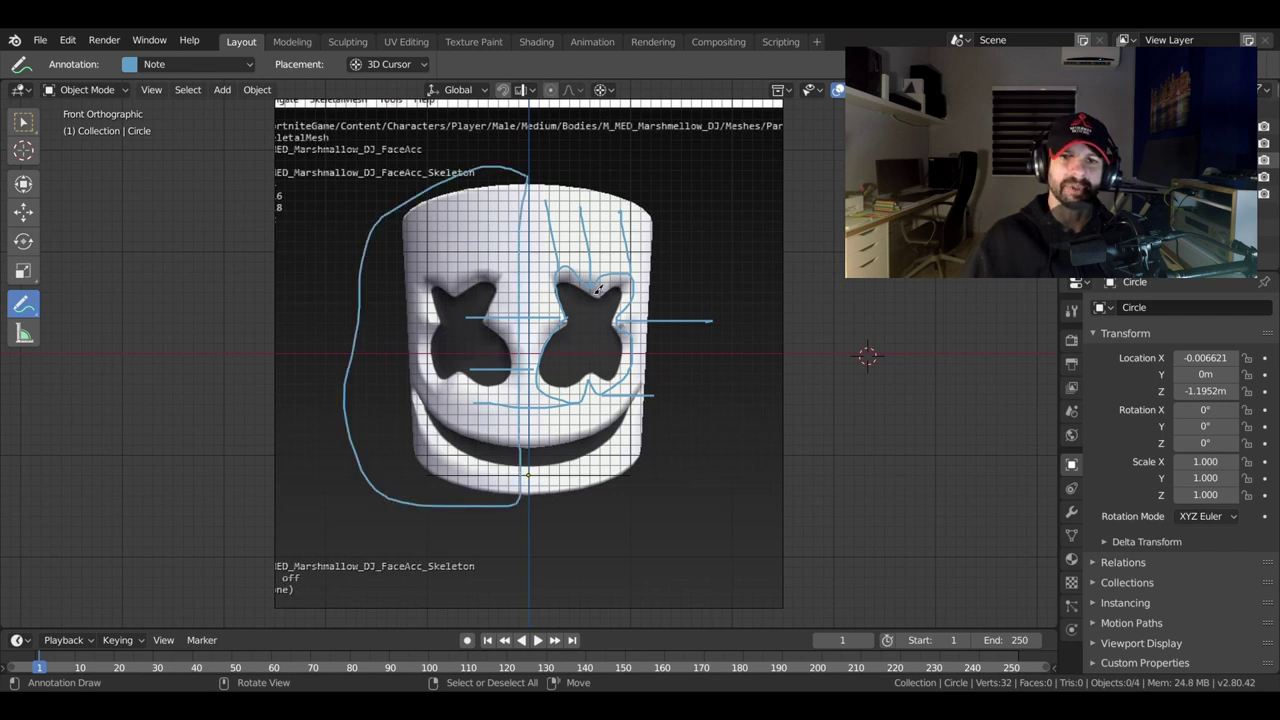
{"action": "middle_click_drag", "start_coordinate": [598, 390], "coordinate": [587, 384]}
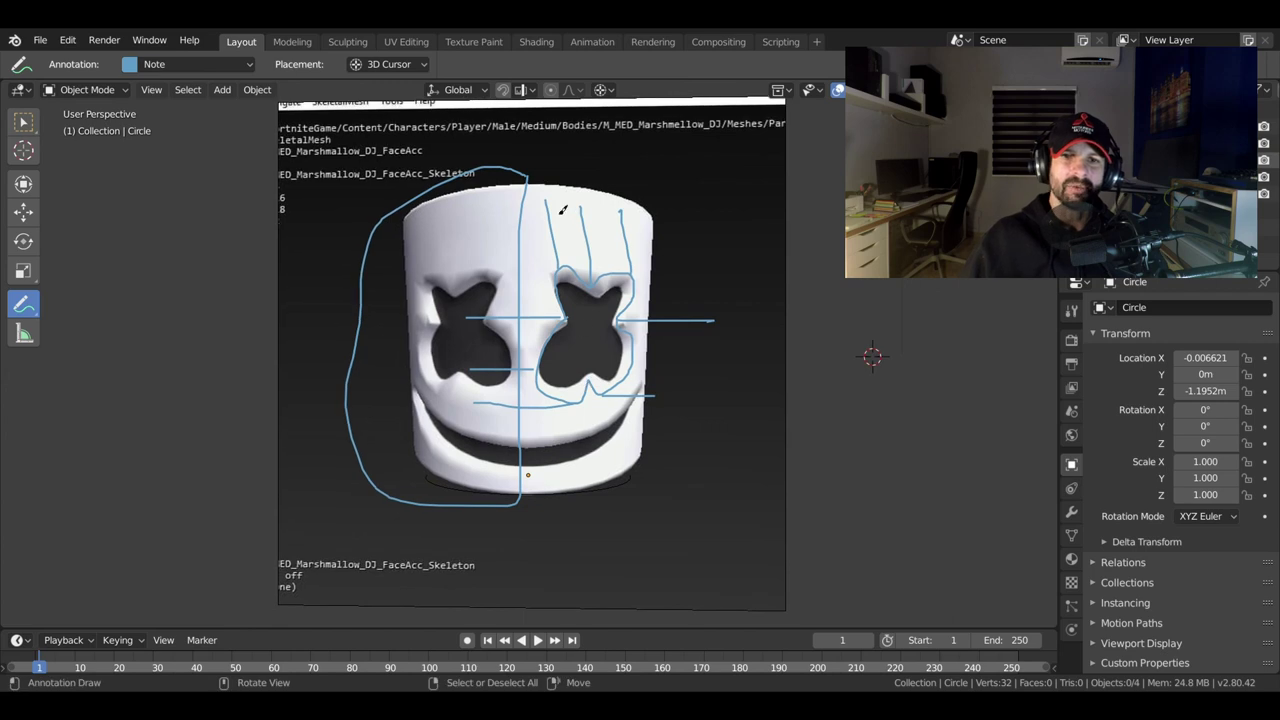
{"action": "left_click_drag", "start_coordinate": [557, 275], "coordinate": [427, 260]}
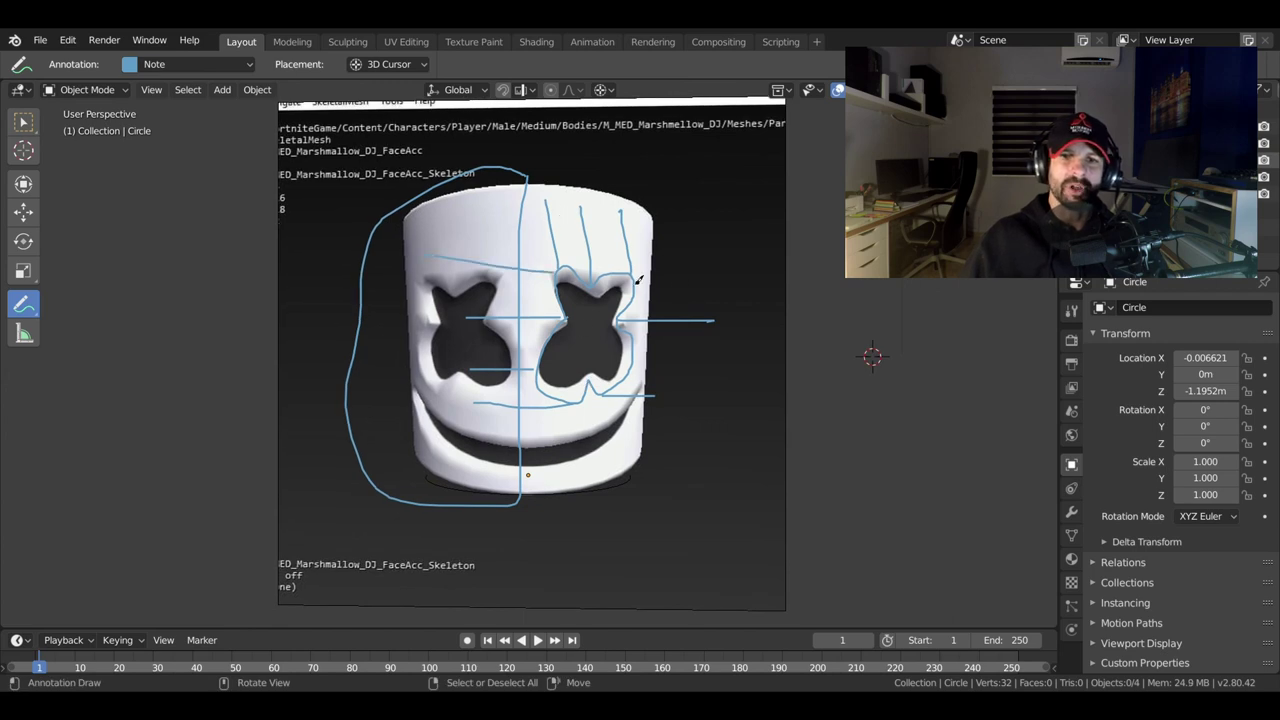
{"action": "left_click_drag", "start_coordinate": [638, 280], "coordinate": [680, 272]}
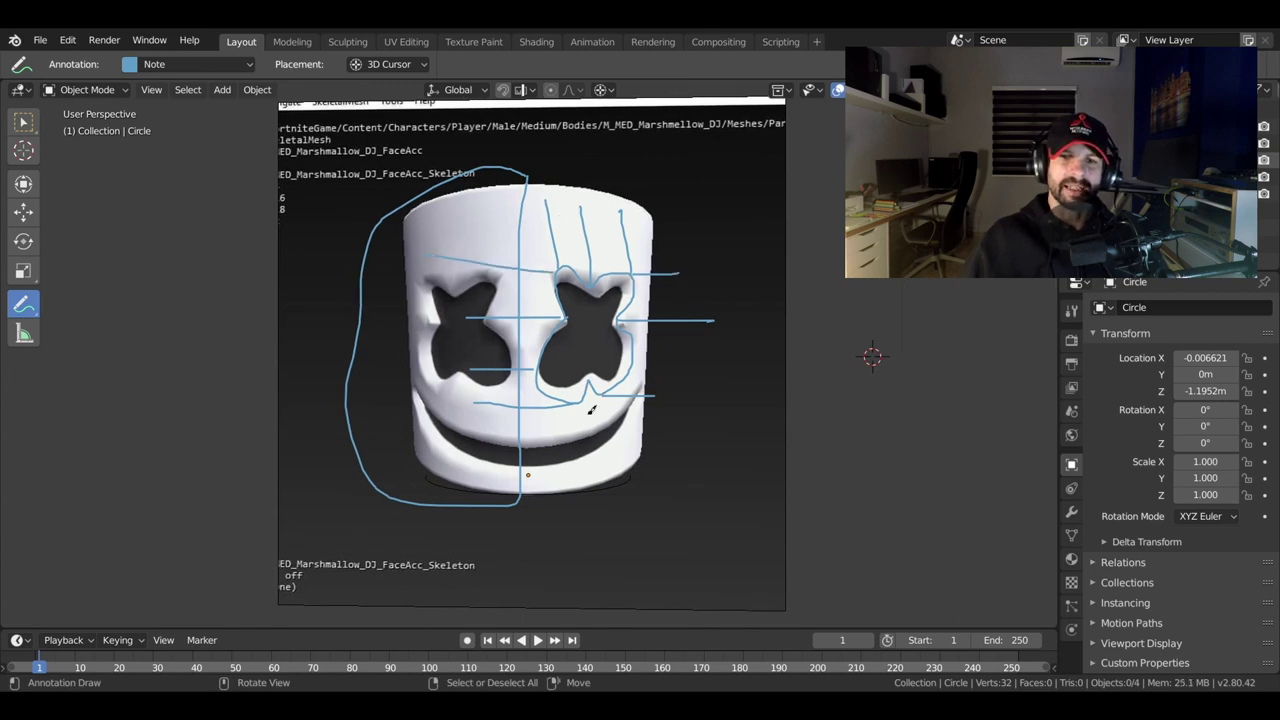
{"action": "mouse_move", "coordinate": [592, 398]}
{"action": "left_mouse_down"}
{"action": "mouse_move", "coordinate": [593, 470]}
{"action": "mouse_move", "coordinate": [730, 441]}
{"action": "left_mouse_up"}
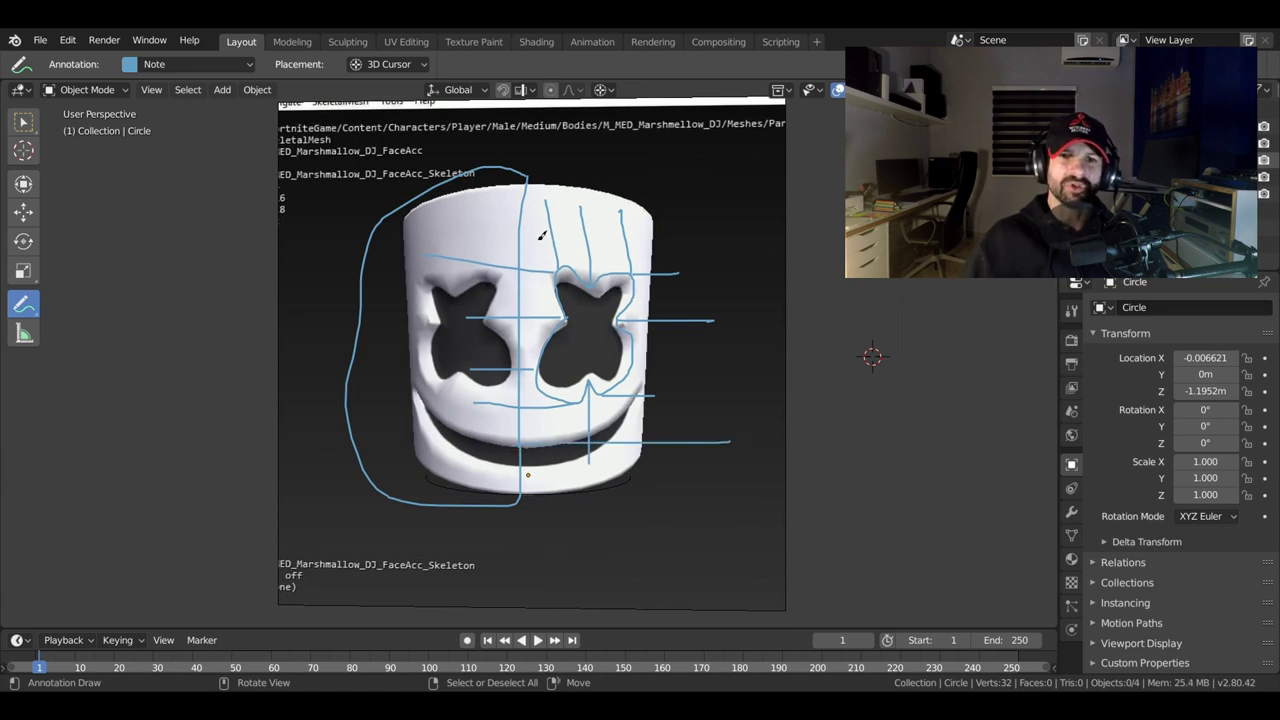
{"action": "left_click_drag", "start_coordinate": [495, 225], "coordinate": [524, 232]}
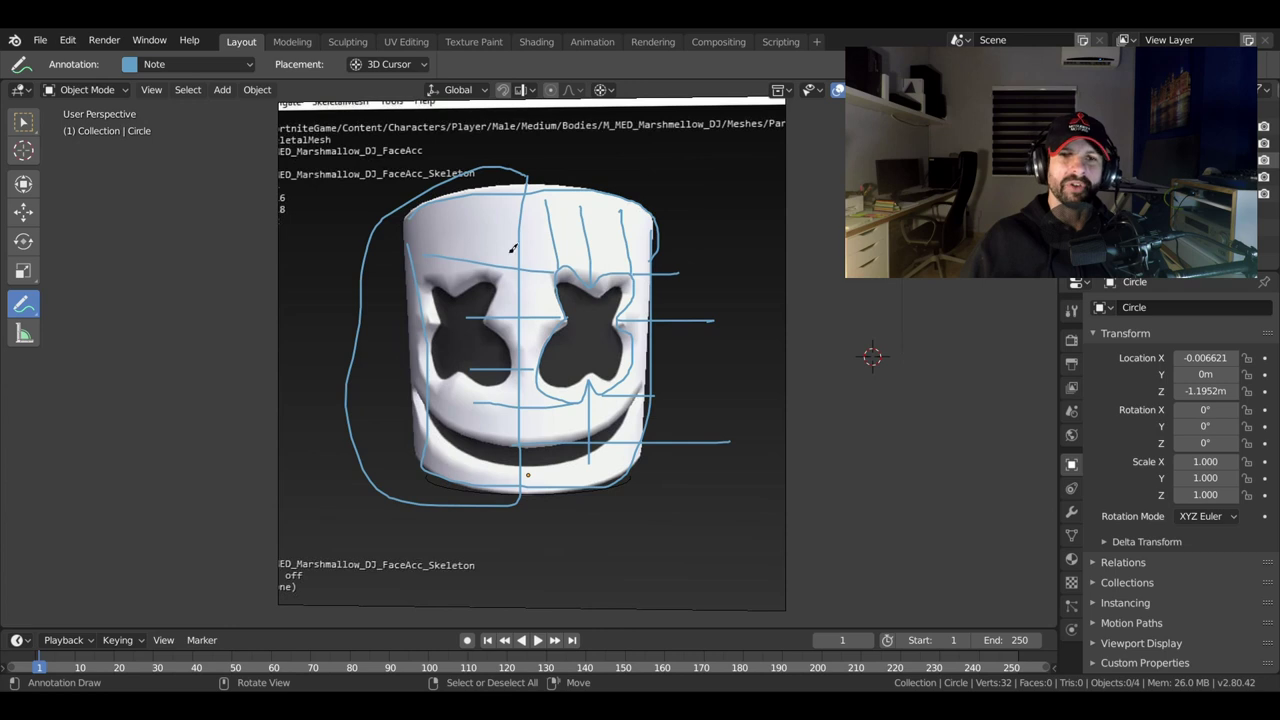
{"action": "mouse_move", "coordinate": [458, 202]}
{"action": "left_mouse_down"}
{"action": "mouse_move", "coordinate": [461, 274]}
{"action": "mouse_move", "coordinate": [500, 270]}
{"action": "left_mouse_up"}
{"action": "left_click_drag", "start_coordinate": [540, 188], "coordinate": [556, 266]}
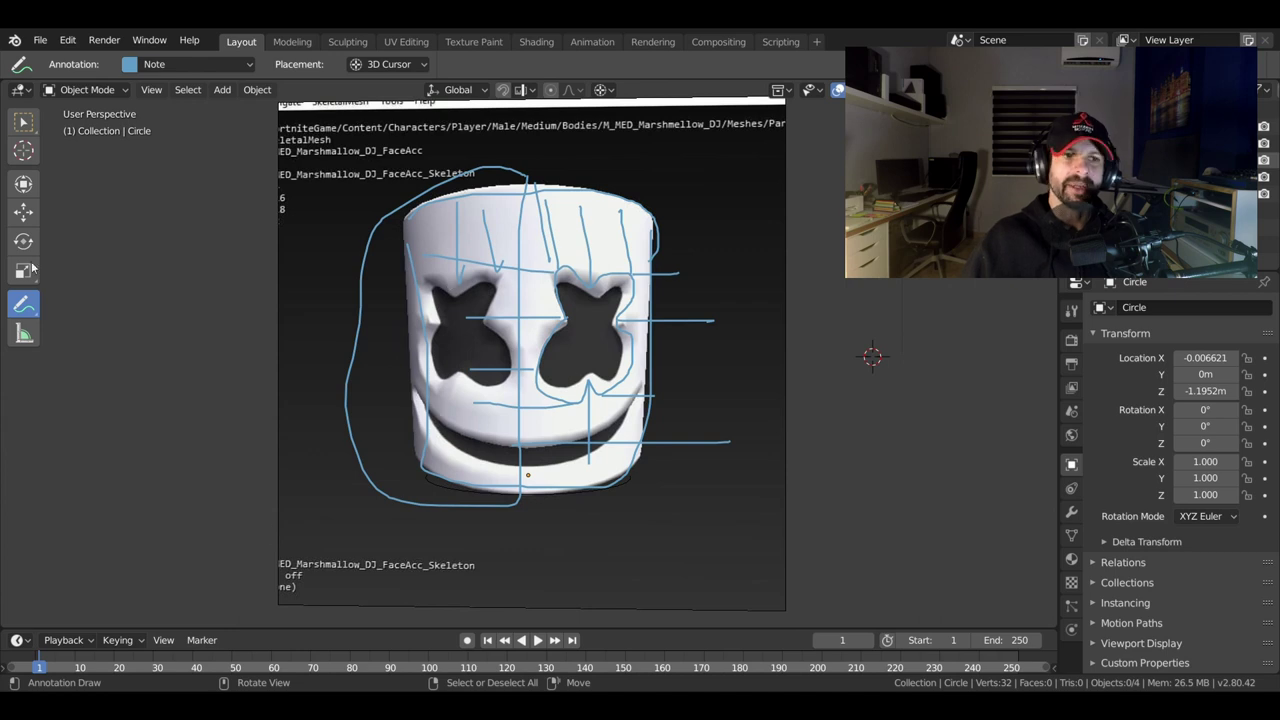
Erase the sketched guide lines from the view.
{"action": "left_click_drag", "start_coordinate": [22, 308], "coordinate": [85, 370]}
{"action": "left_click_drag", "start_coordinate": [650, 305], "coordinate": [505, 385]}
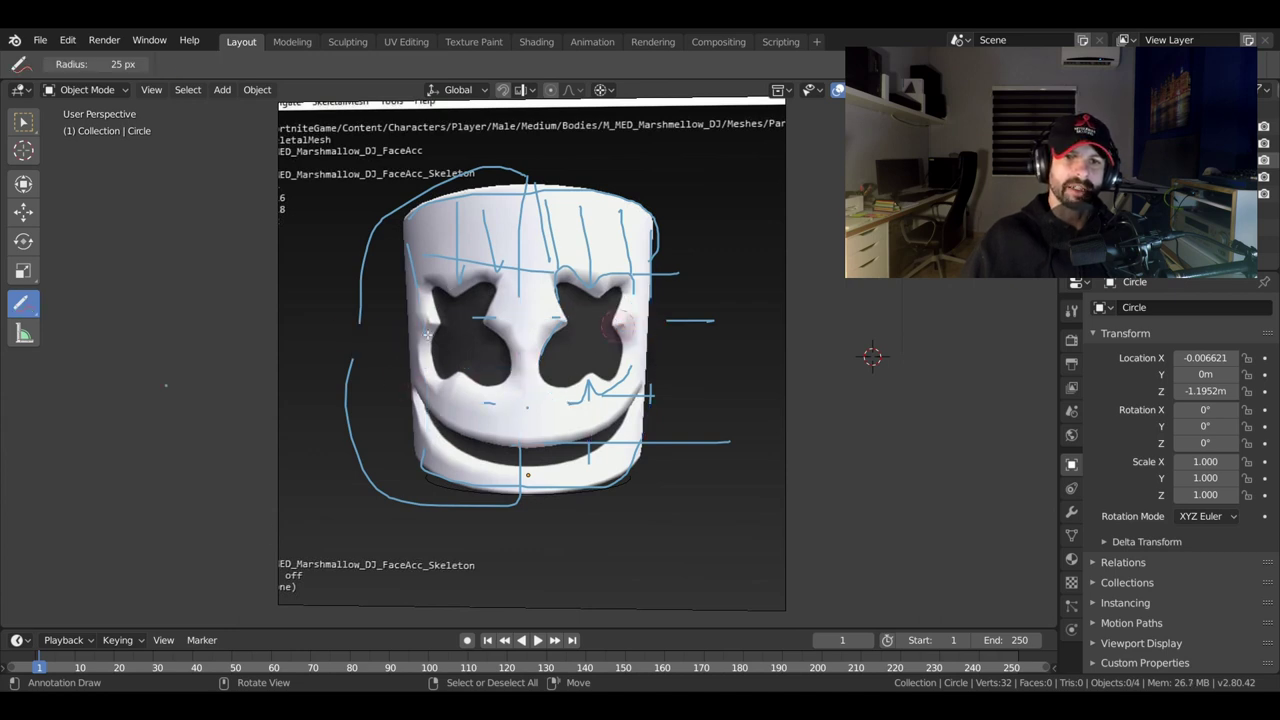
{"action": "left_click_drag", "start_coordinate": [614, 322], "coordinate": [356, 332]}
Set the pivot point to 3D Cursor and place the cursor at the head's bottom edge.
{"action": "left_click", "coordinate": [23, 150]}
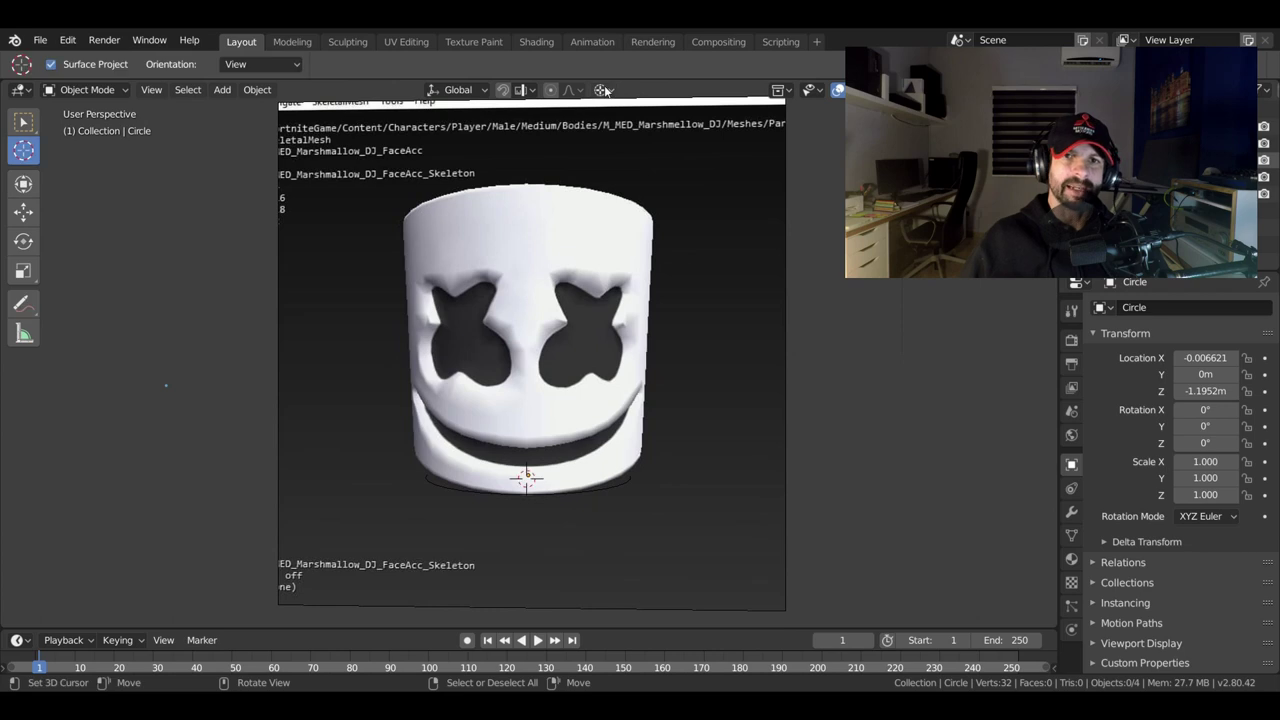
{"action": "left_click", "coordinate": [602, 90]}
{"action": "left_click", "coordinate": [572, 165]}
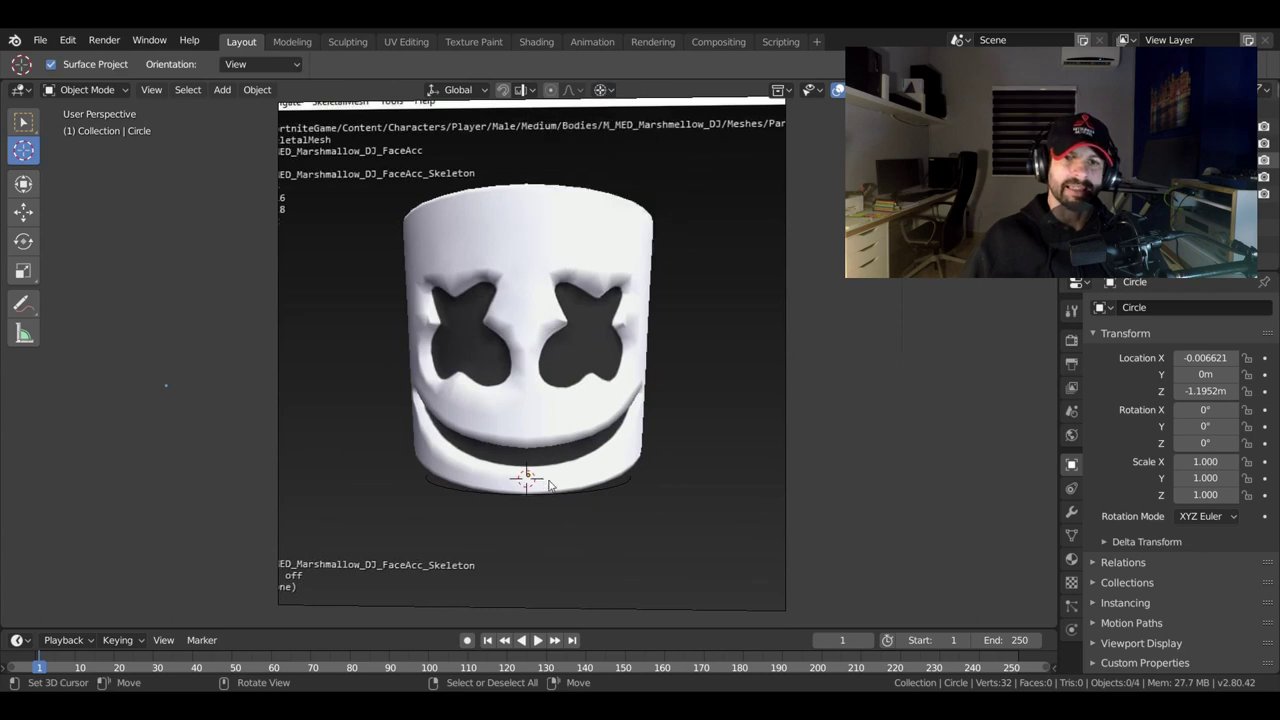
{"action": "left_click_drag", "start_coordinate": [548, 485], "coordinate": [637, 474]}
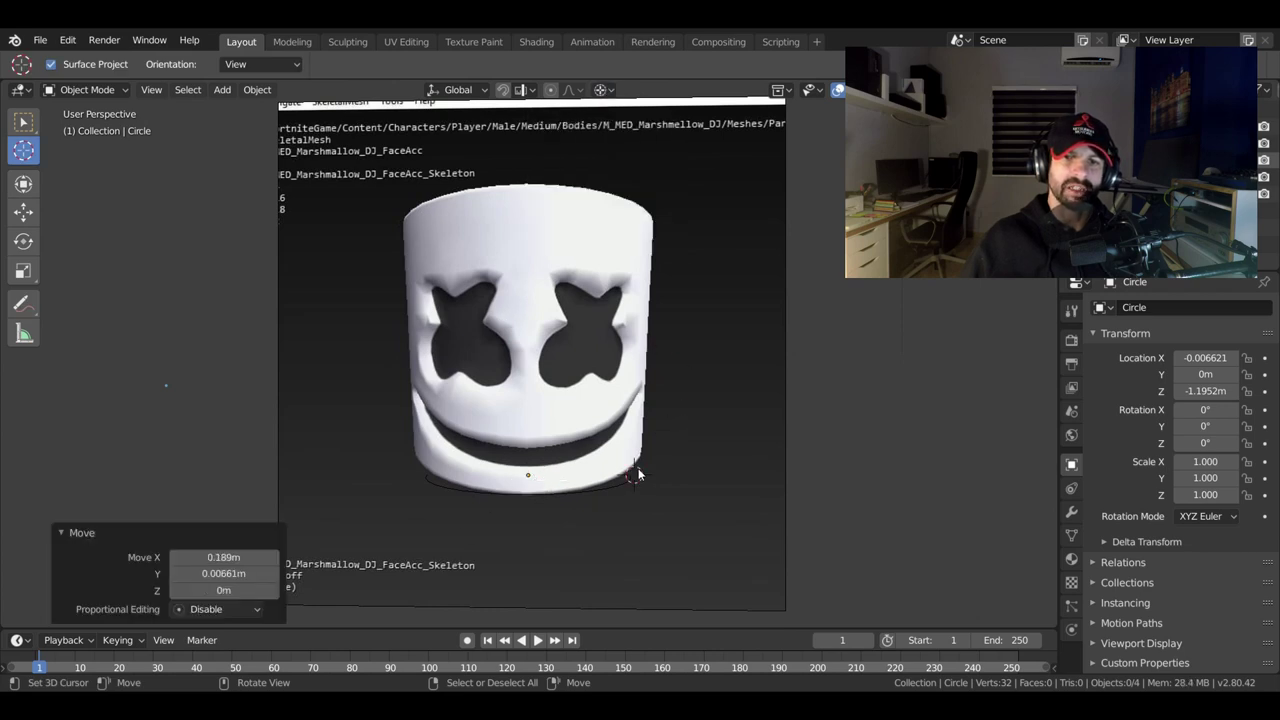
Add a 32-vertex circle, snap the cursor to it, scale it to 1.149, and enter Edit Mode.
{"action": "key", "text": "shift+a"}
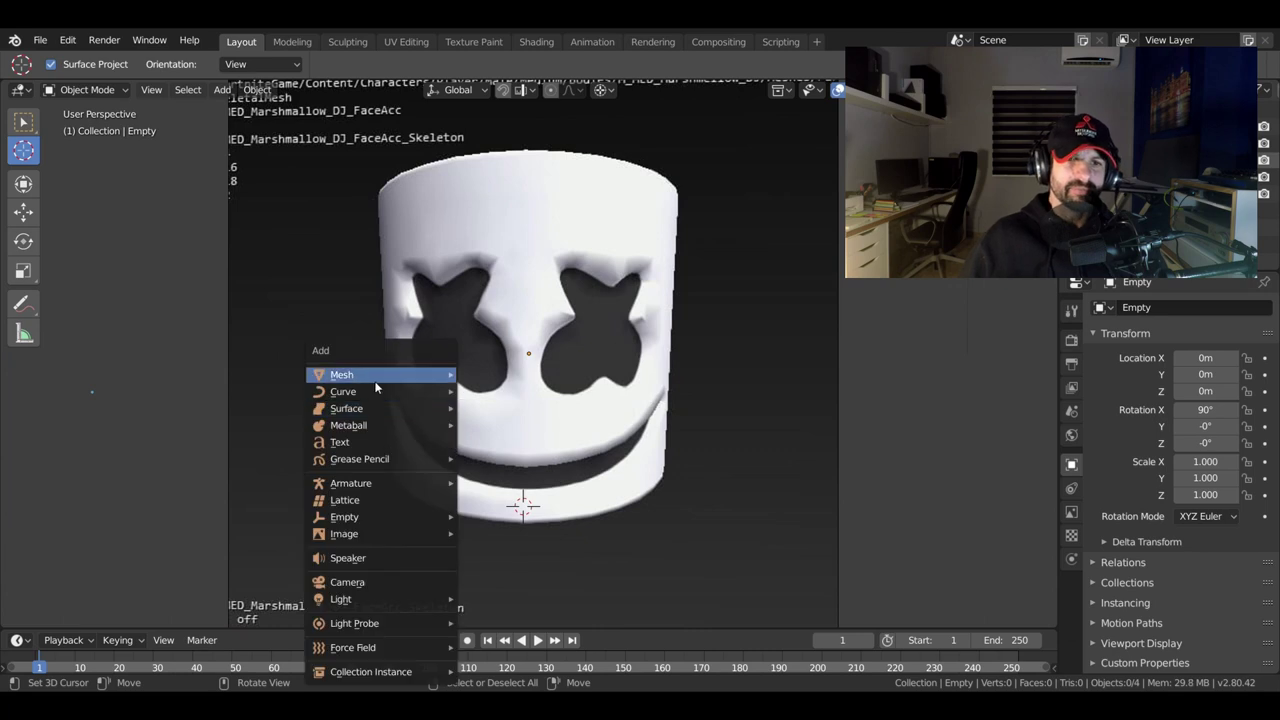
{"action": "mouse_move", "coordinate": [342, 374]}
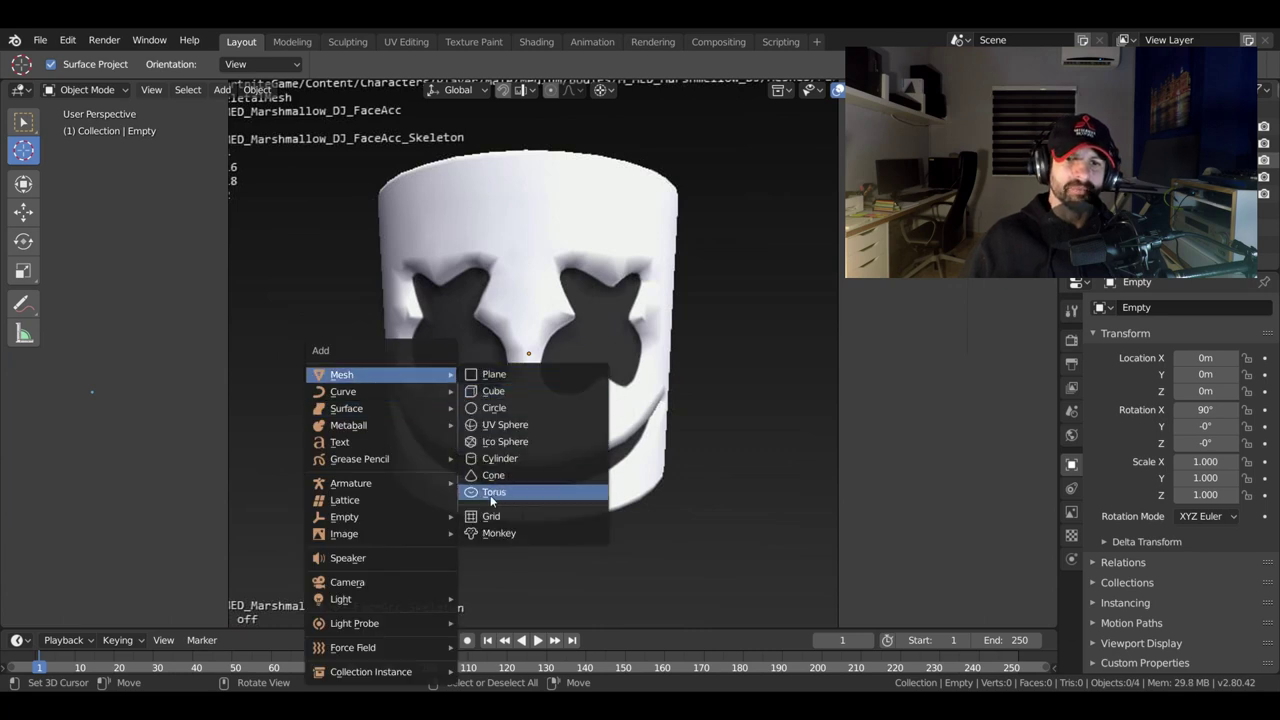
{"action": "left_click", "coordinate": [504, 407]}
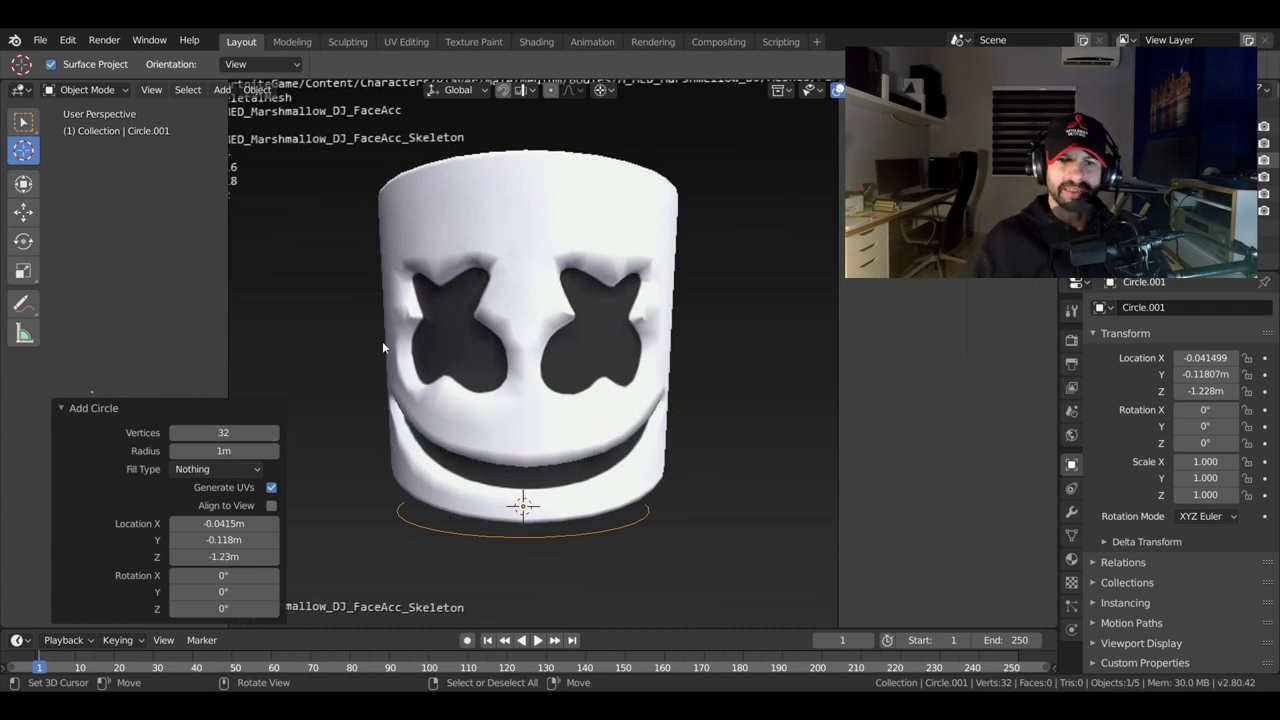
{"action": "key", "text": "shift+s"}
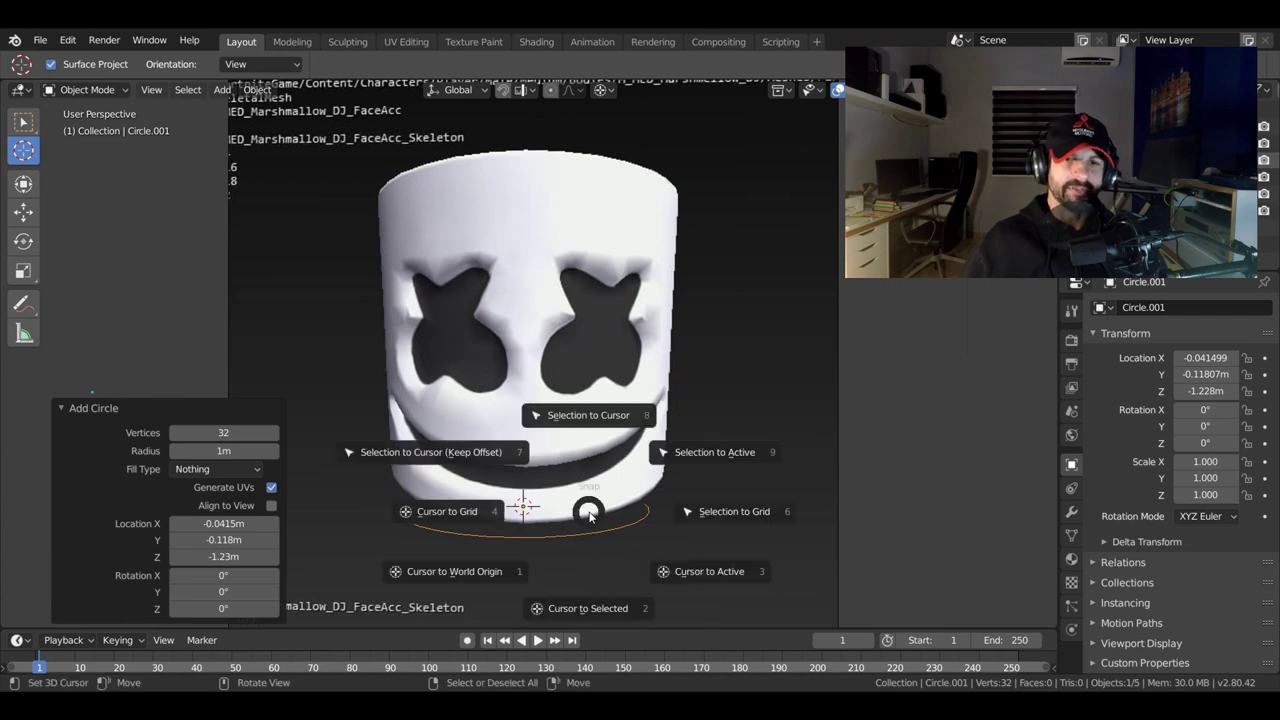
{"action": "left_click", "coordinate": [592, 587]}
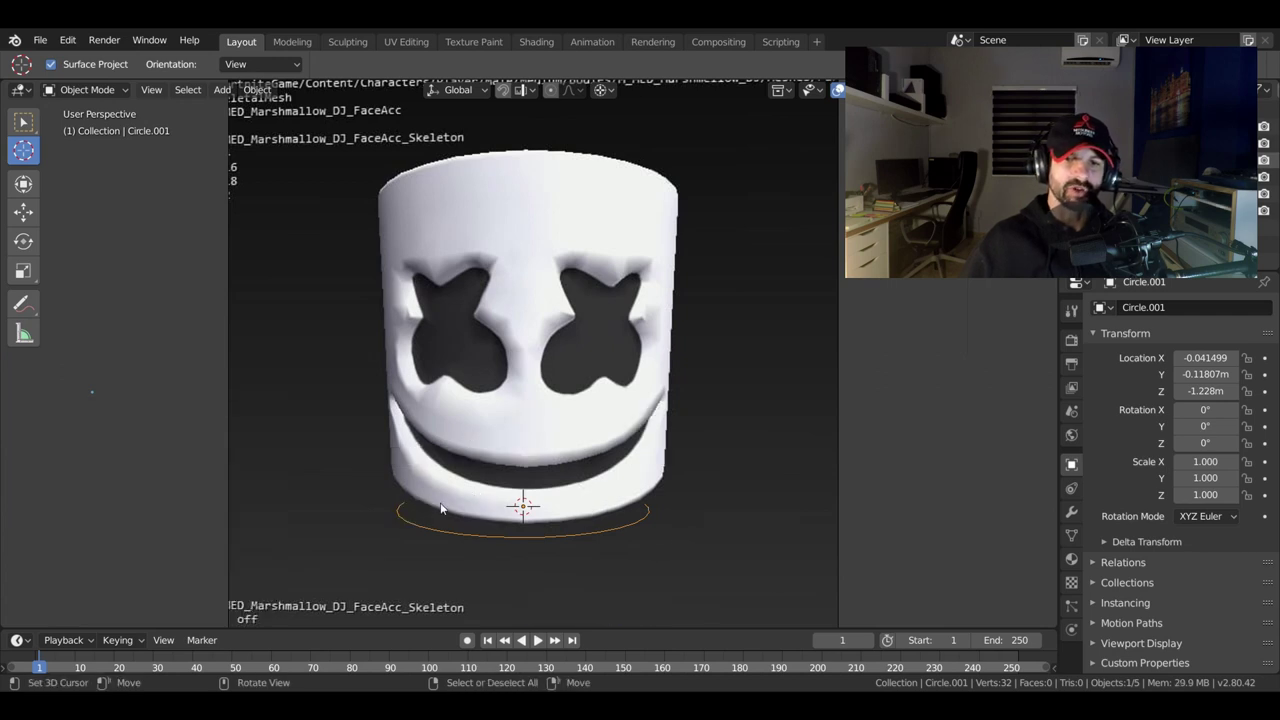
{"action": "key", "text": "s"}
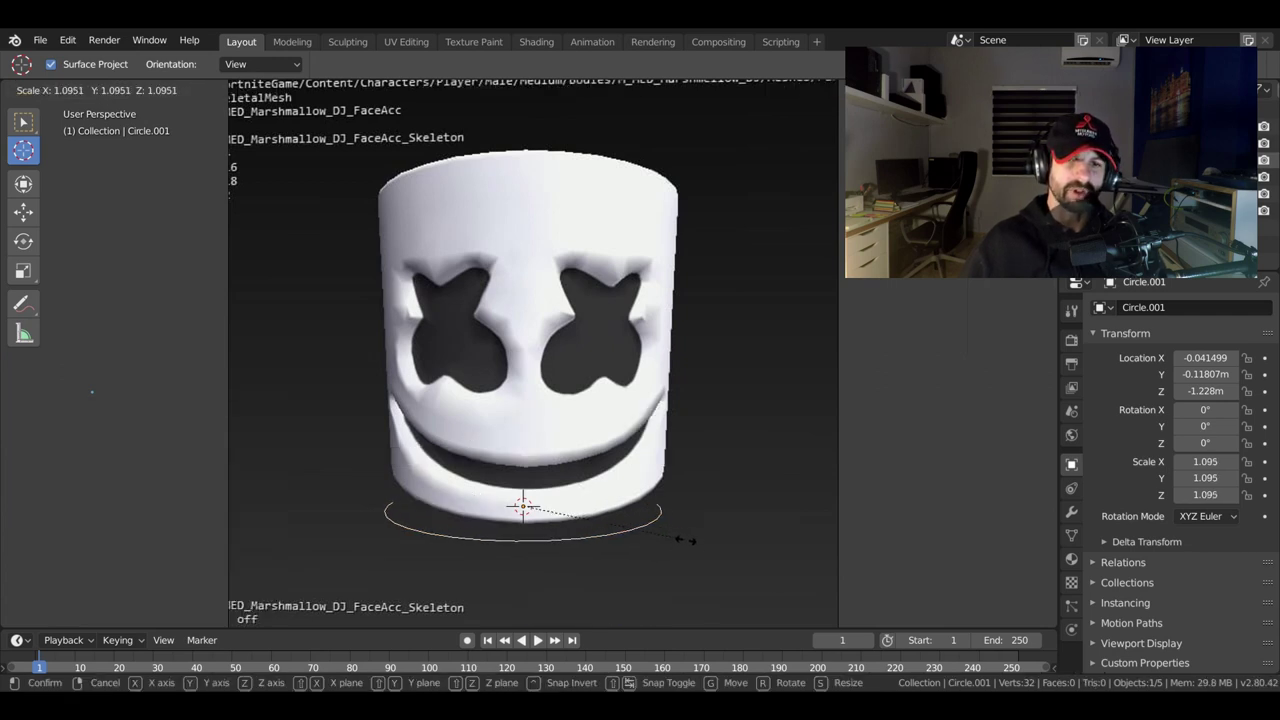
{"action": "left_click", "coordinate": [688, 540]}
{"action": "key", "text": "Tab"}
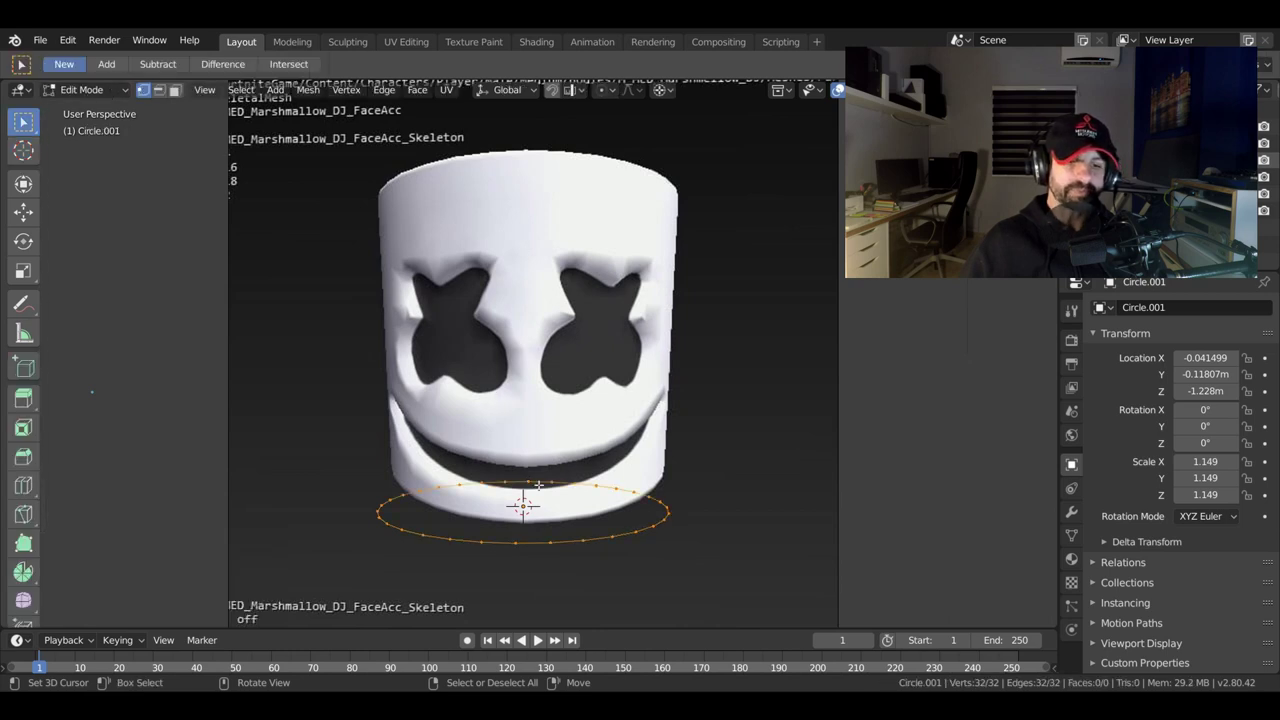
Fill the circle with one face and extrude it 2.76 m upward in orthographic view.
{"action": "key", "text": "f"}
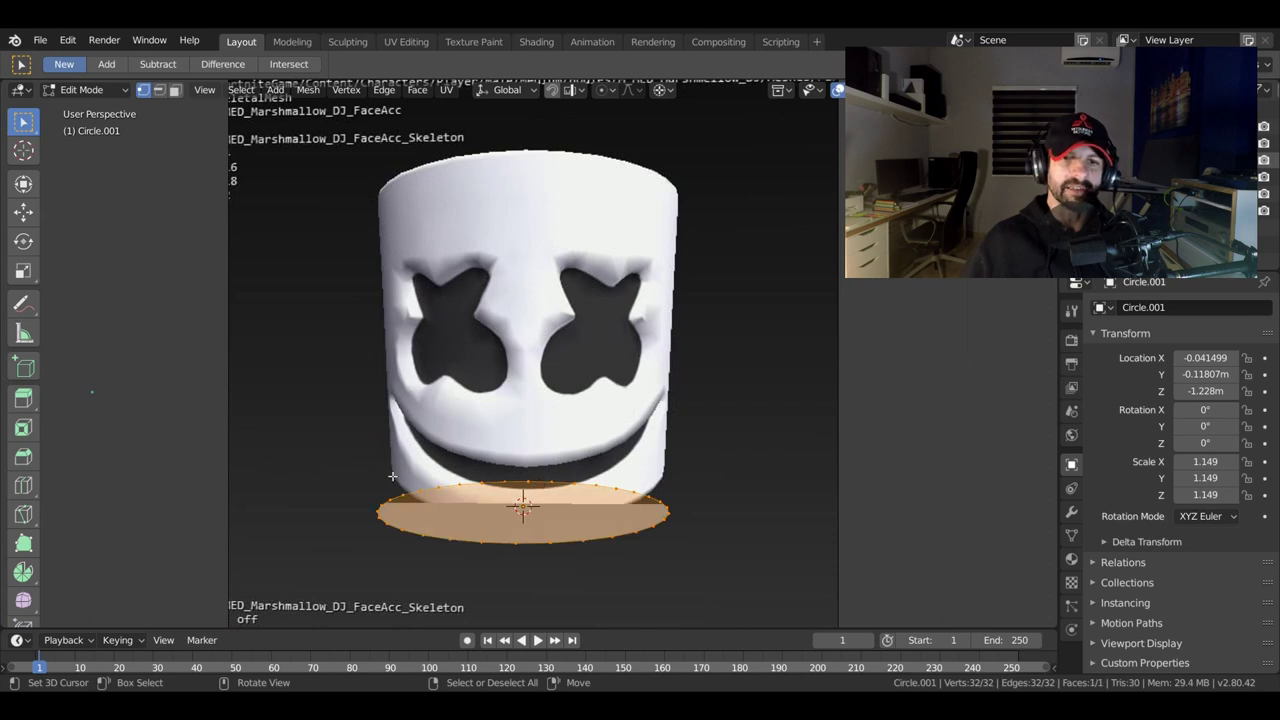
{"action": "key", "text": "KP_5"}
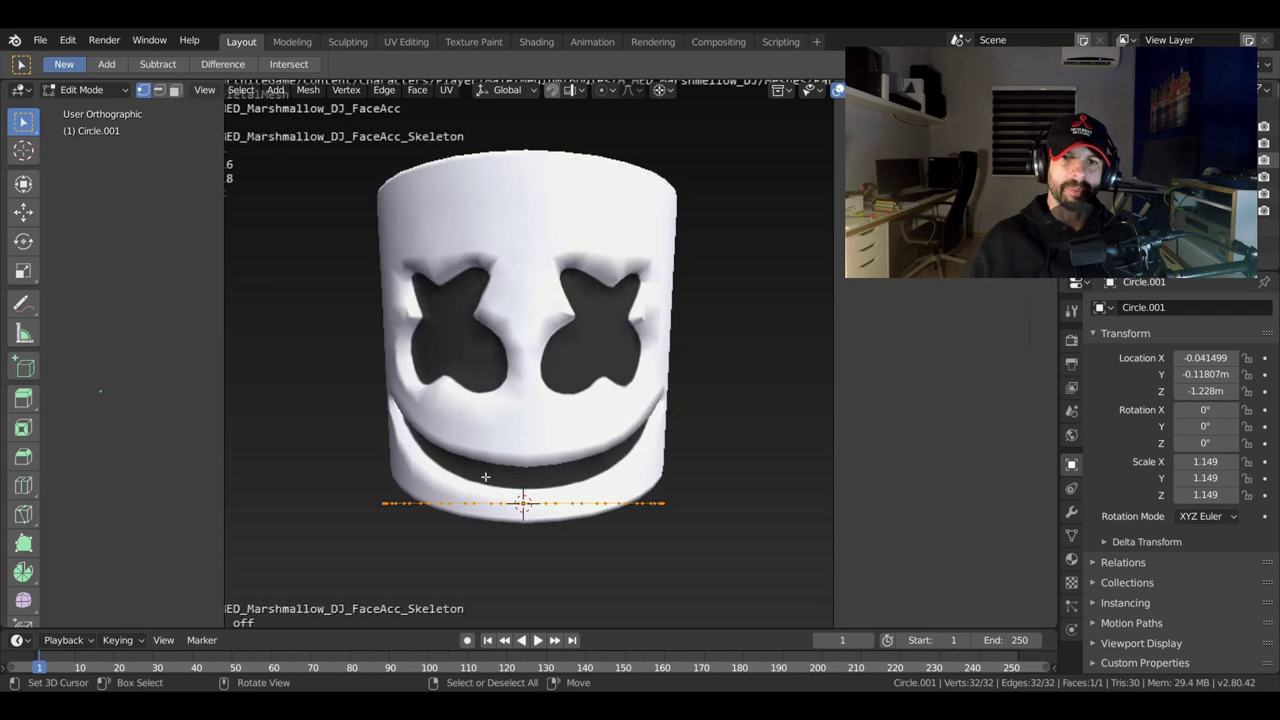
{"action": "key", "text": "e"}
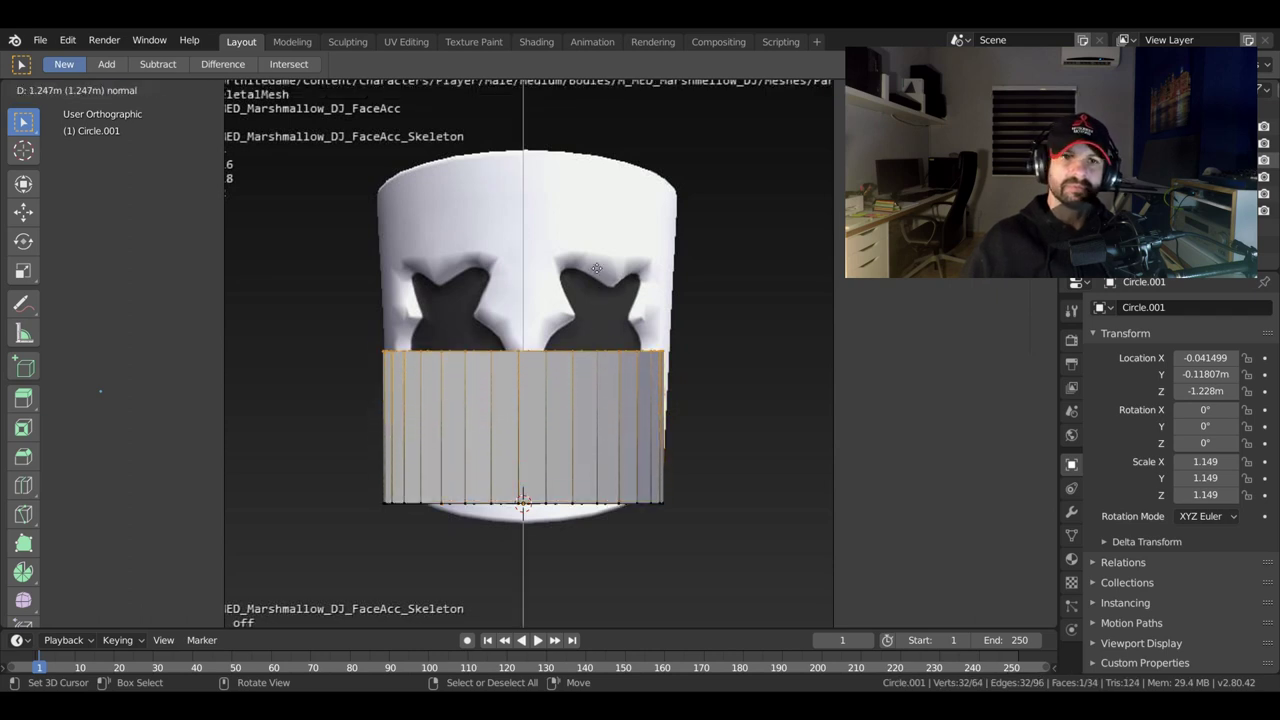
{"action": "left_click", "coordinate": [598, 119]}
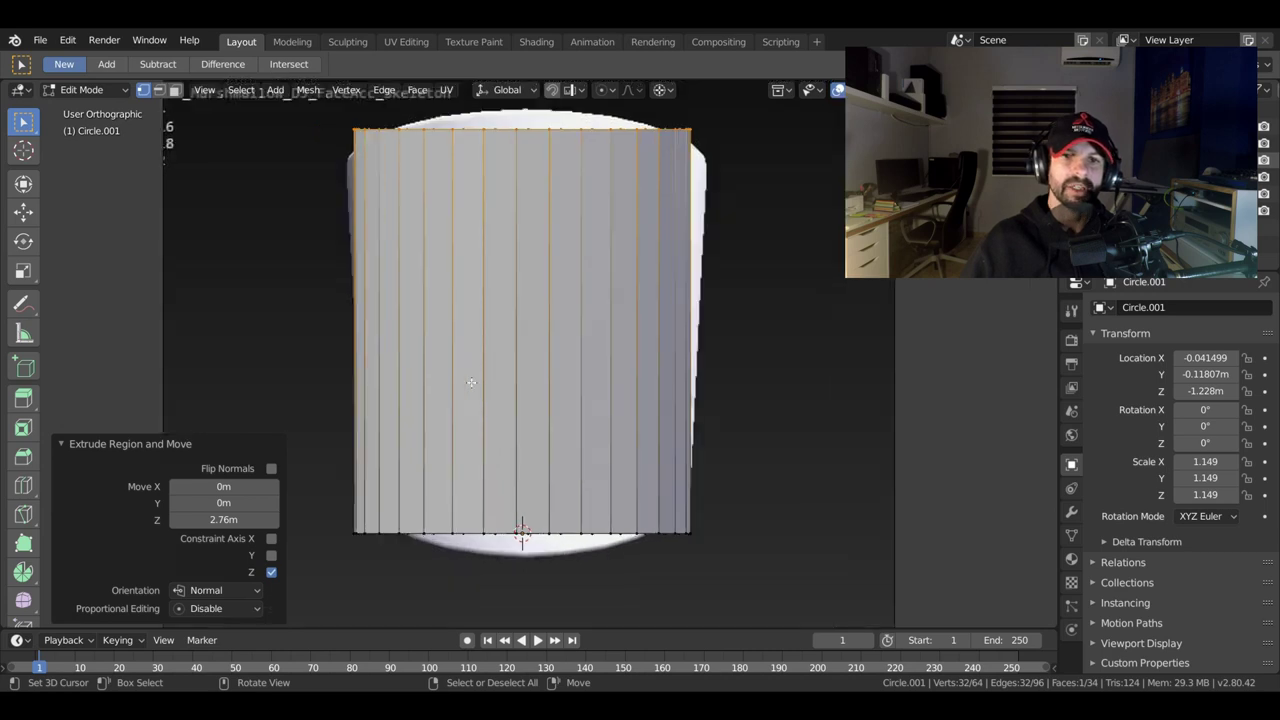
Add six evenly spaced horizontal loop cuts around the cylinder.
{"action": "key", "text": "ctrl+r"}
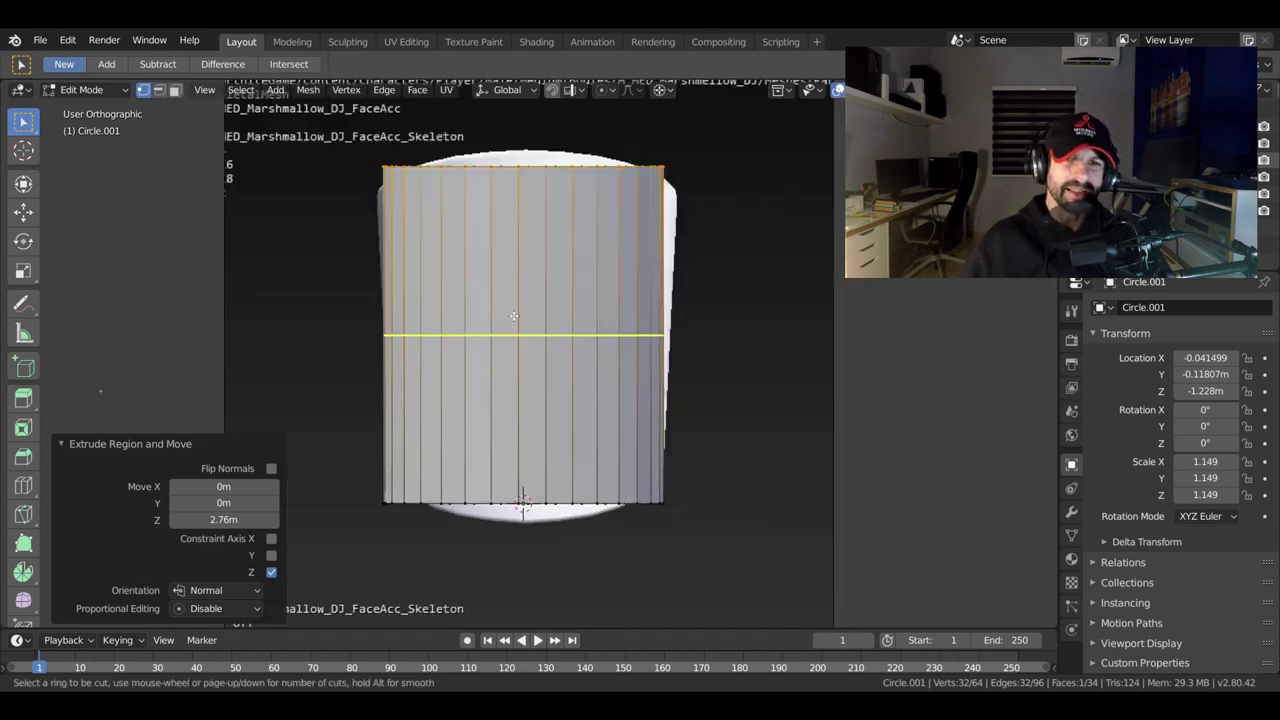
{"action": "scroll", "coordinate": [513, 316], "scroll_direction": "up", "scroll_amount": 2}
{"action": "scroll", "coordinate": [513, 316], "scroll_direction": "up", "scroll_amount": 2}
{"action": "scroll", "coordinate": [513, 316], "scroll_direction": "up", "scroll_amount": 1}
{"action": "left_click", "coordinate": [513, 316]}
{"action": "right_click", "coordinate": [513, 316]}
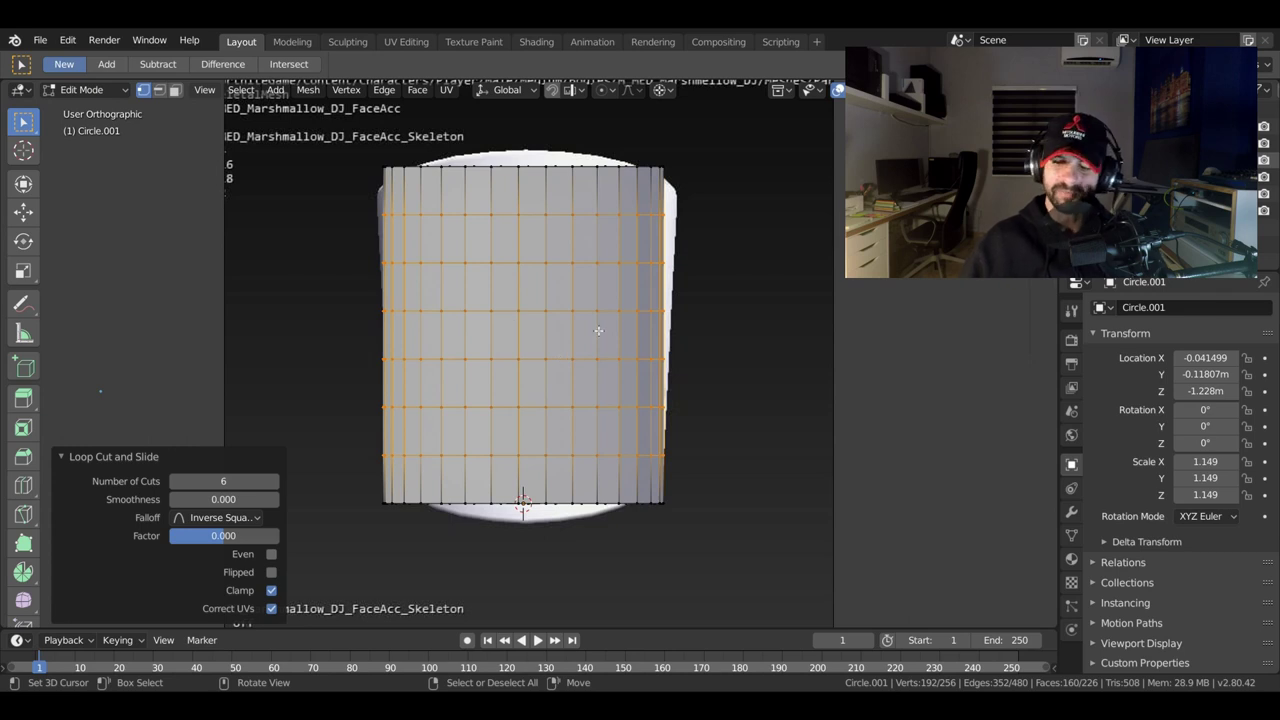
Check the cuts from top and right views in wireframe shading, then leave Edit Mode.
{"action": "key", "text": "KP_7"}
{"action": "key", "text": "KP_3"}
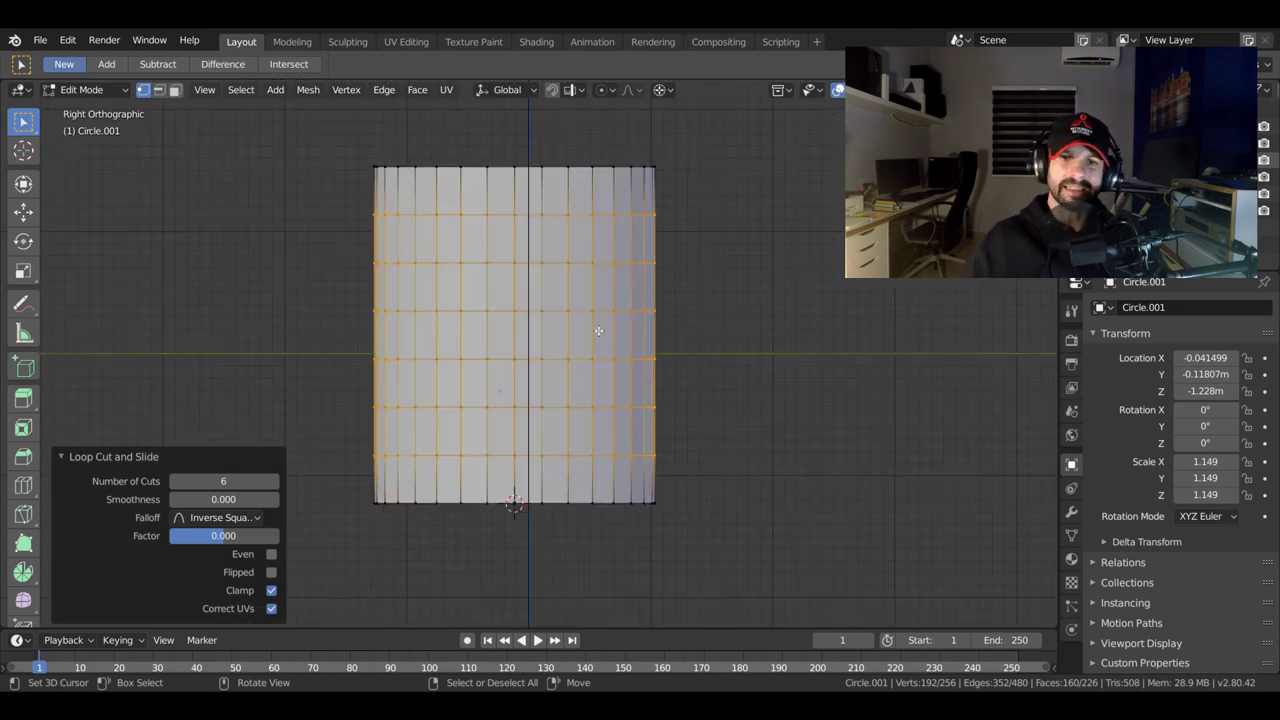
{"action": "key", "text": "z"}
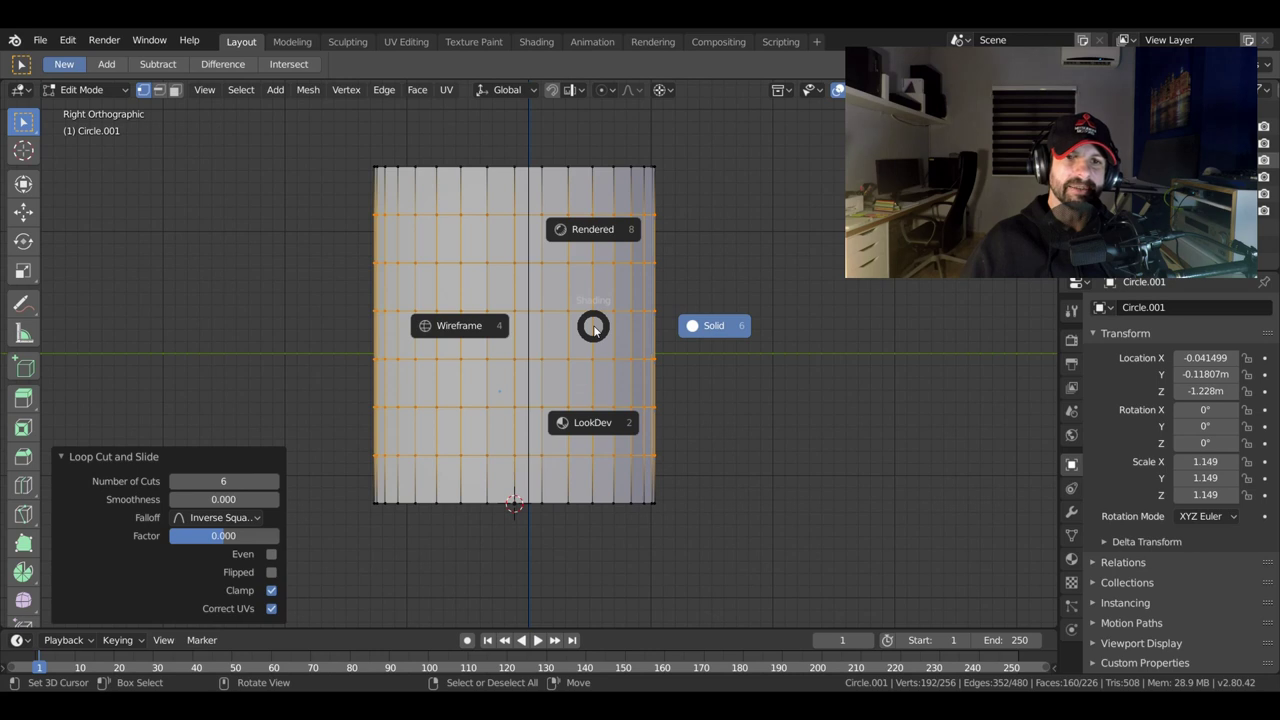
{"action": "left_click", "coordinate": [471, 327]}
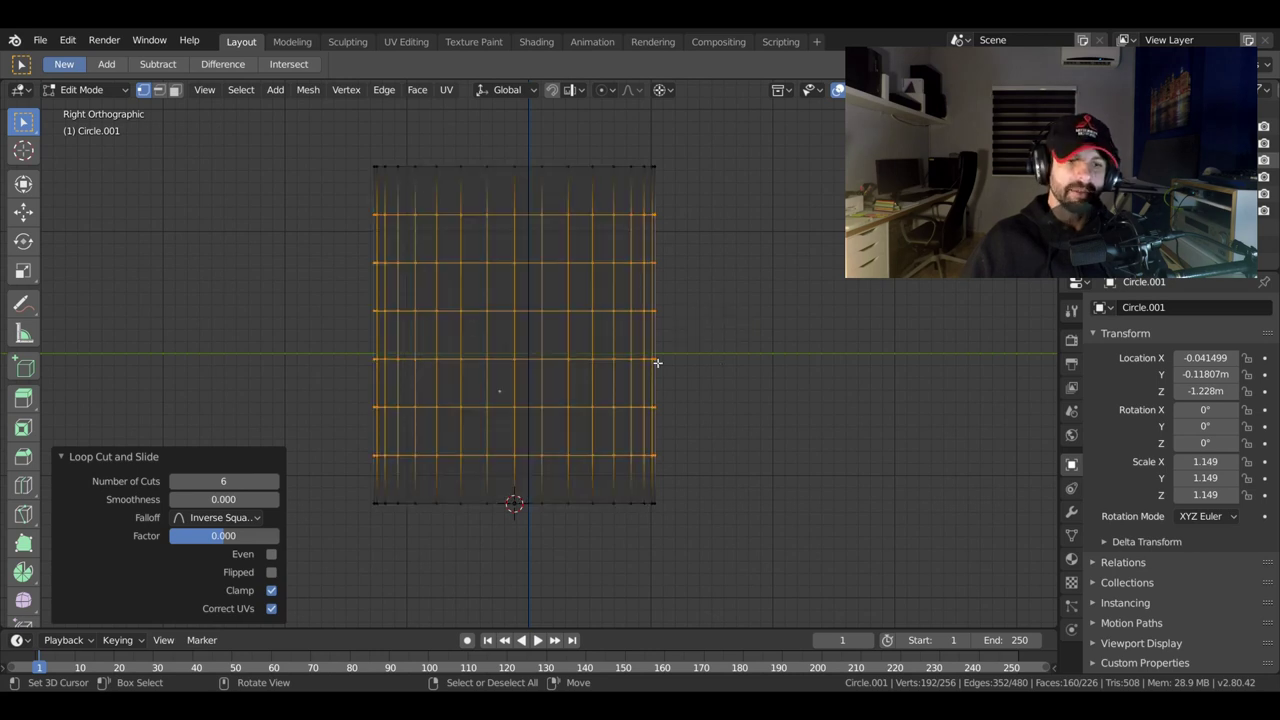
{"action": "key", "text": "Tab"}
{"action": "middle_click_drag", "start_coordinate": [651, 357], "coordinate": [614, 360]}
From the top view, box-select the upper half of the cylinder's faces and hide them.
{"action": "key", "text": "KP_1"}
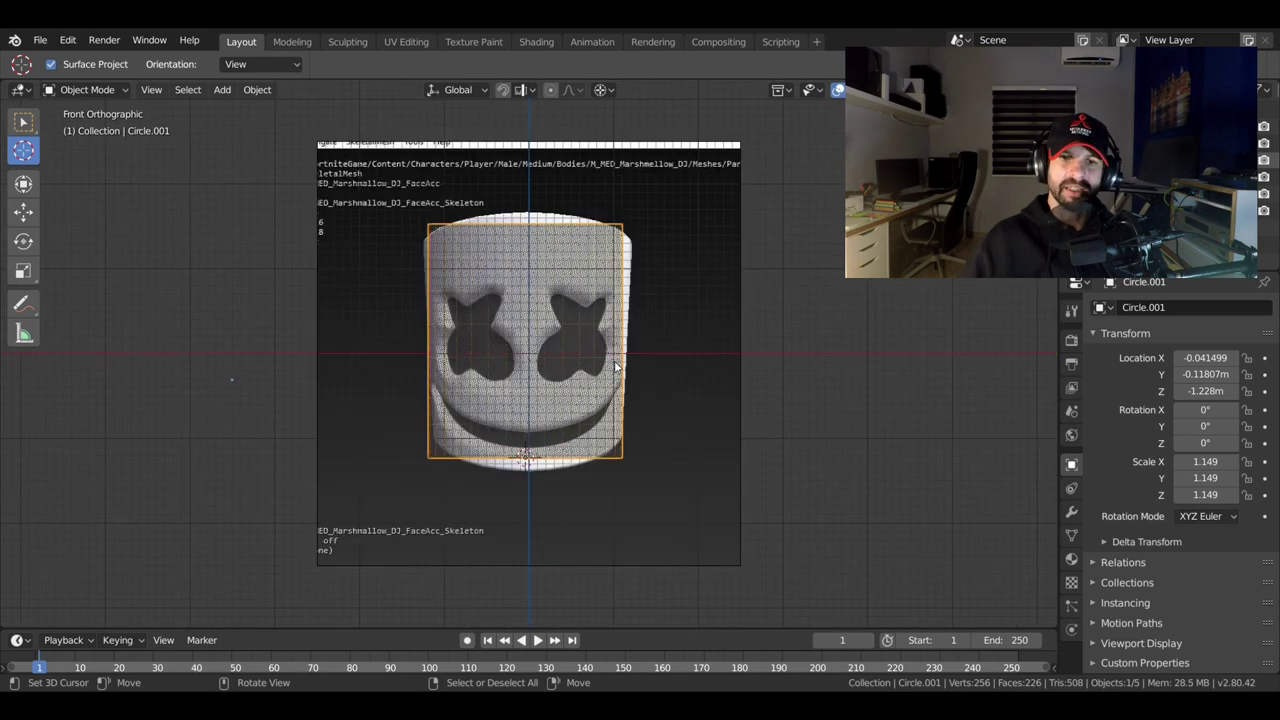
{"action": "key", "text": "KP_7"}
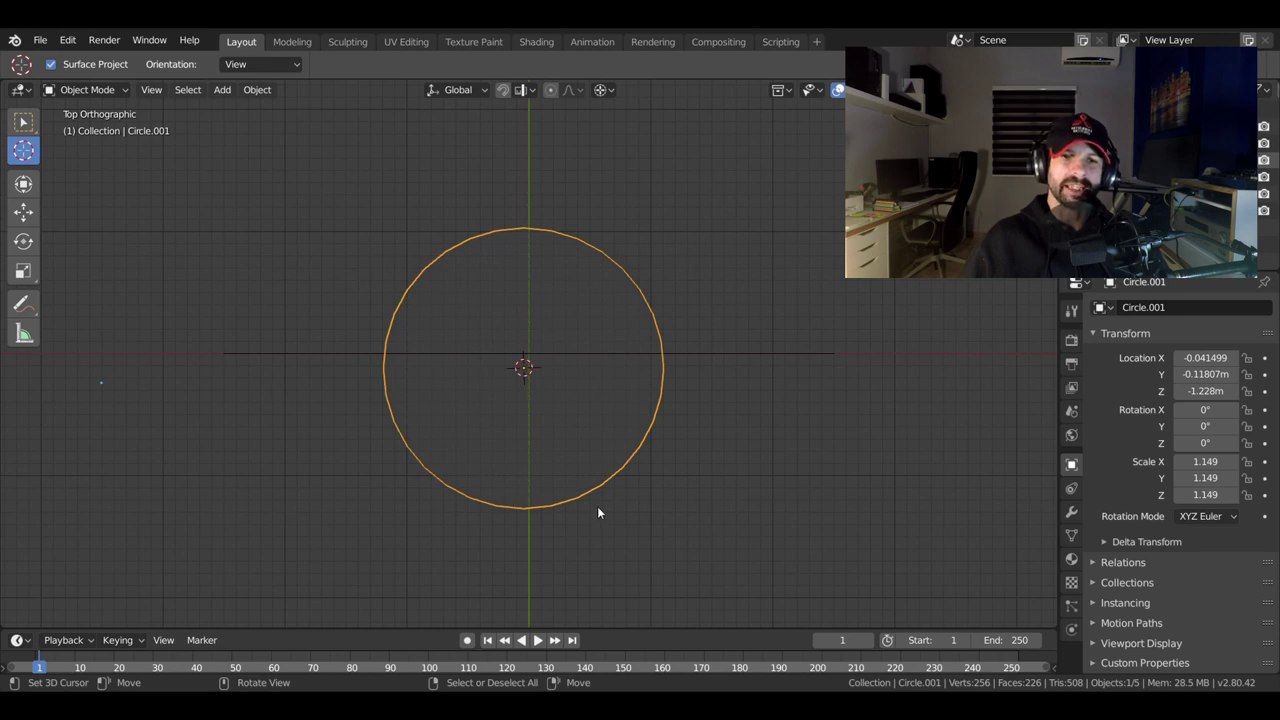
{"action": "scroll", "coordinate": [459, 350], "scroll_direction": "up", "scroll_amount": 3}
{"action": "middle_click_drag", "start_coordinate": [459, 350], "coordinate": [451, 343]}
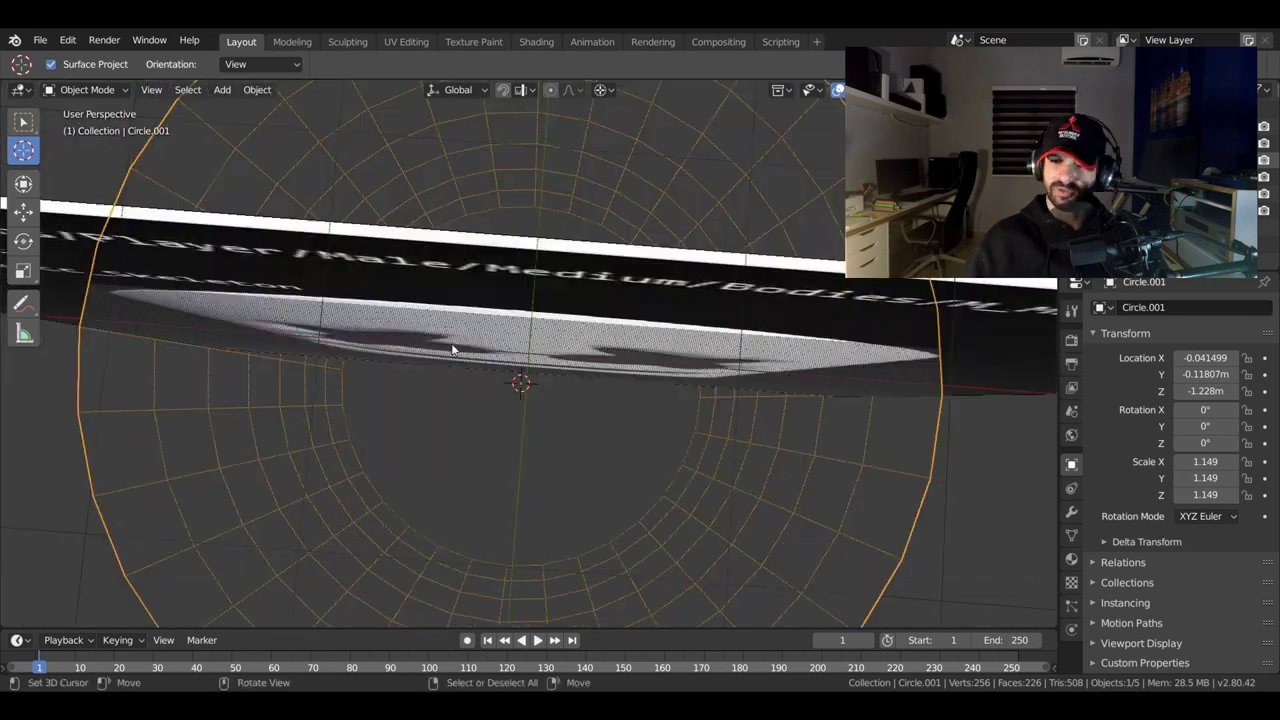
{"action": "key", "text": "KP_7"}
{"action": "scroll", "coordinate": [451, 350], "scroll_direction": "down", "scroll_amount": 4}
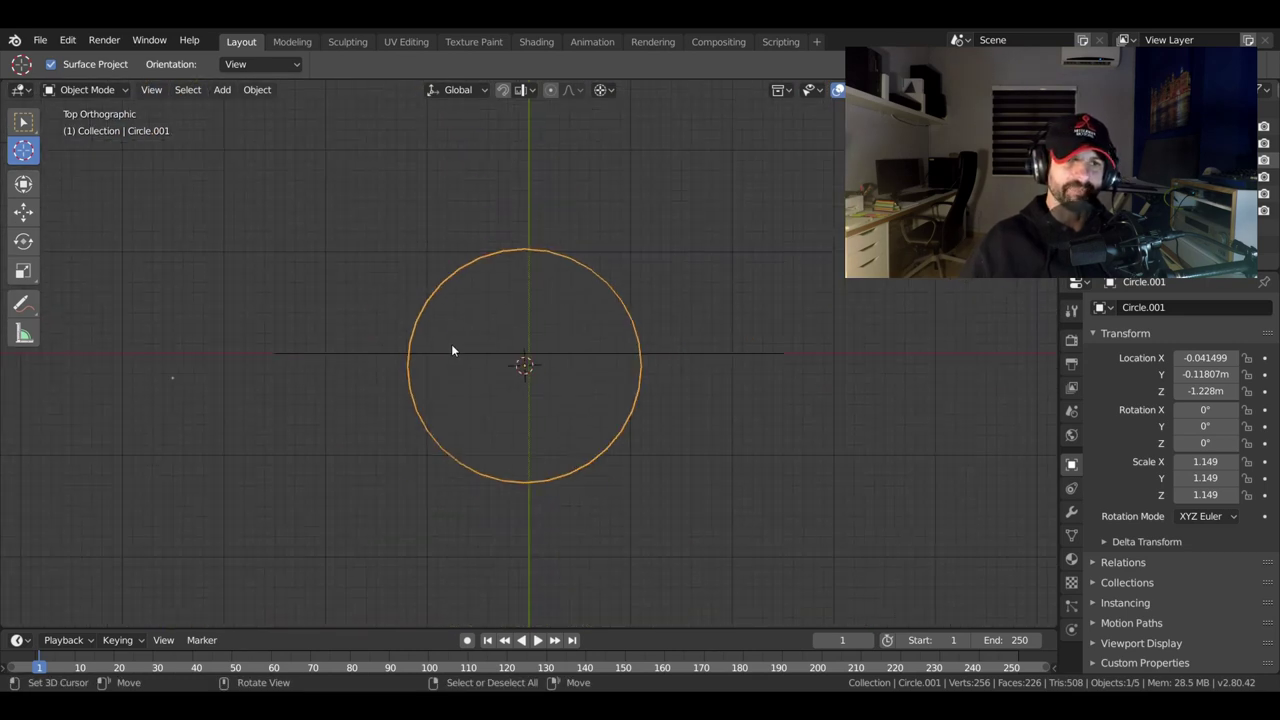
{"action": "key", "text": "Tab"}
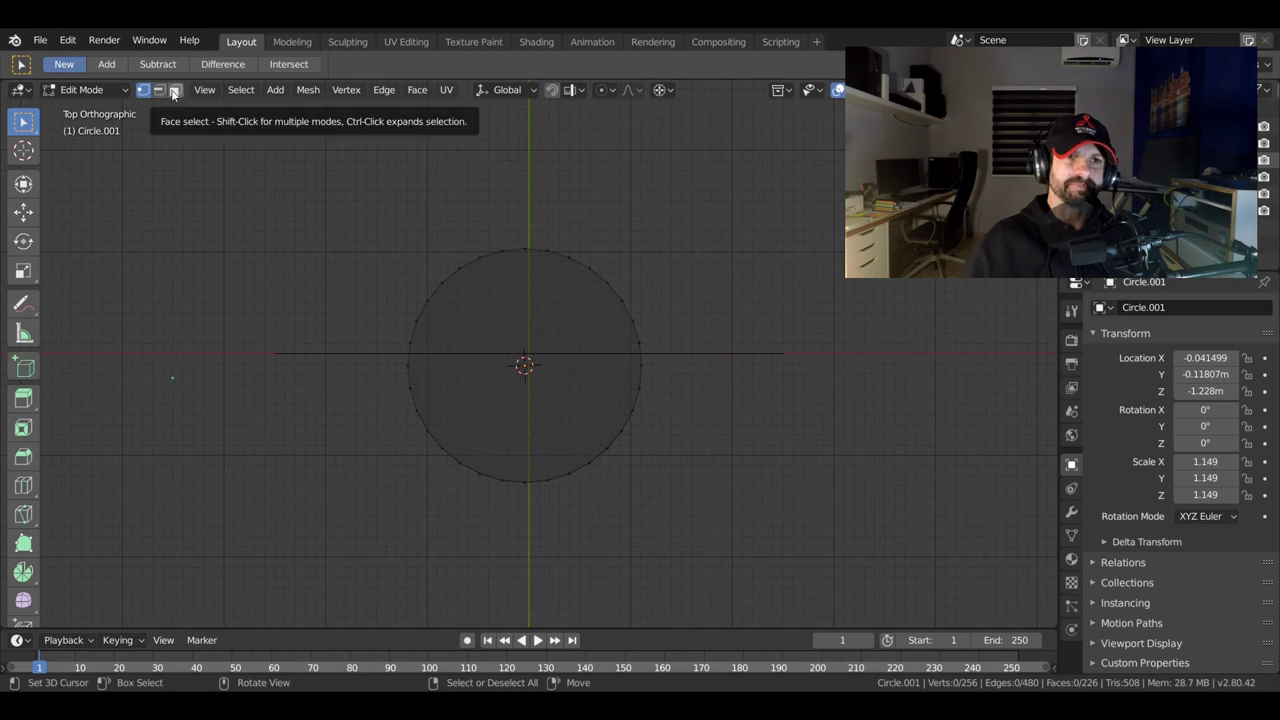
{"action": "left_click", "coordinate": [174, 92]}
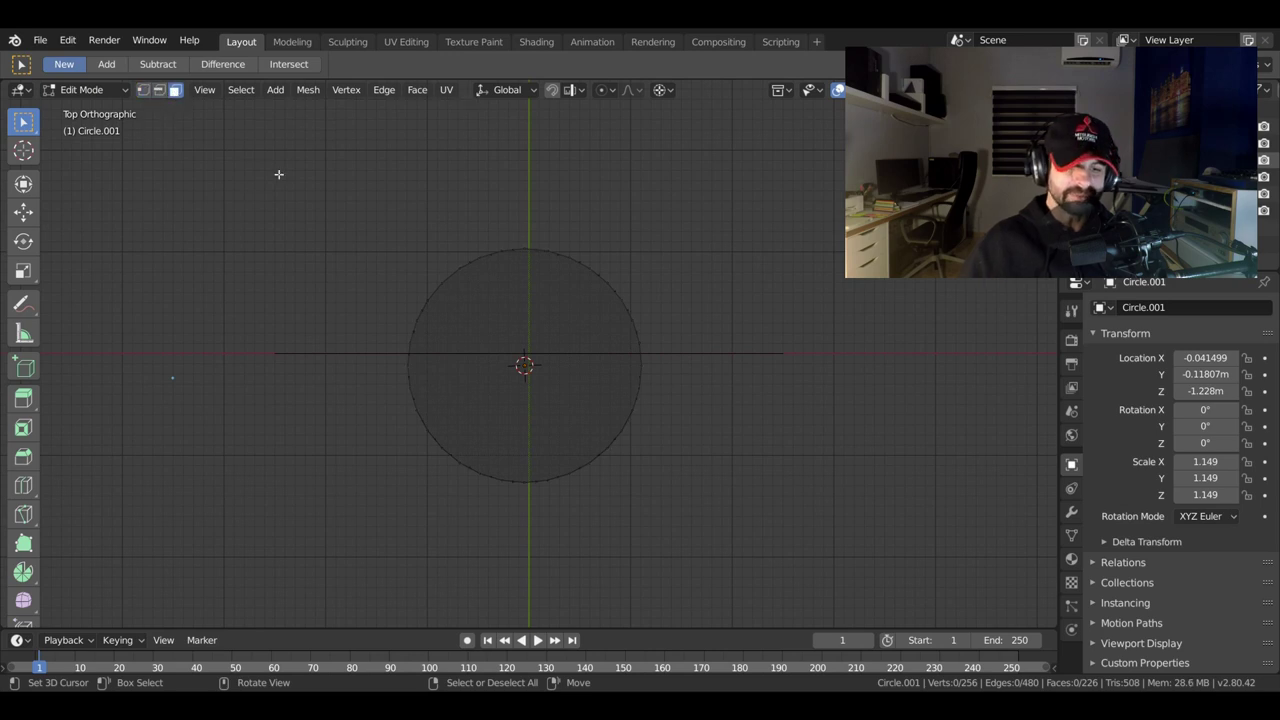
{"action": "key", "text": "b"}
{"action": "mouse_move", "coordinate": [262, 155]}
{"action": "left_mouse_down"}
{"action": "mouse_move", "coordinate": [724, 412]}
{"action": "mouse_move", "coordinate": [776, 369]}
{"action": "left_mouse_up"}
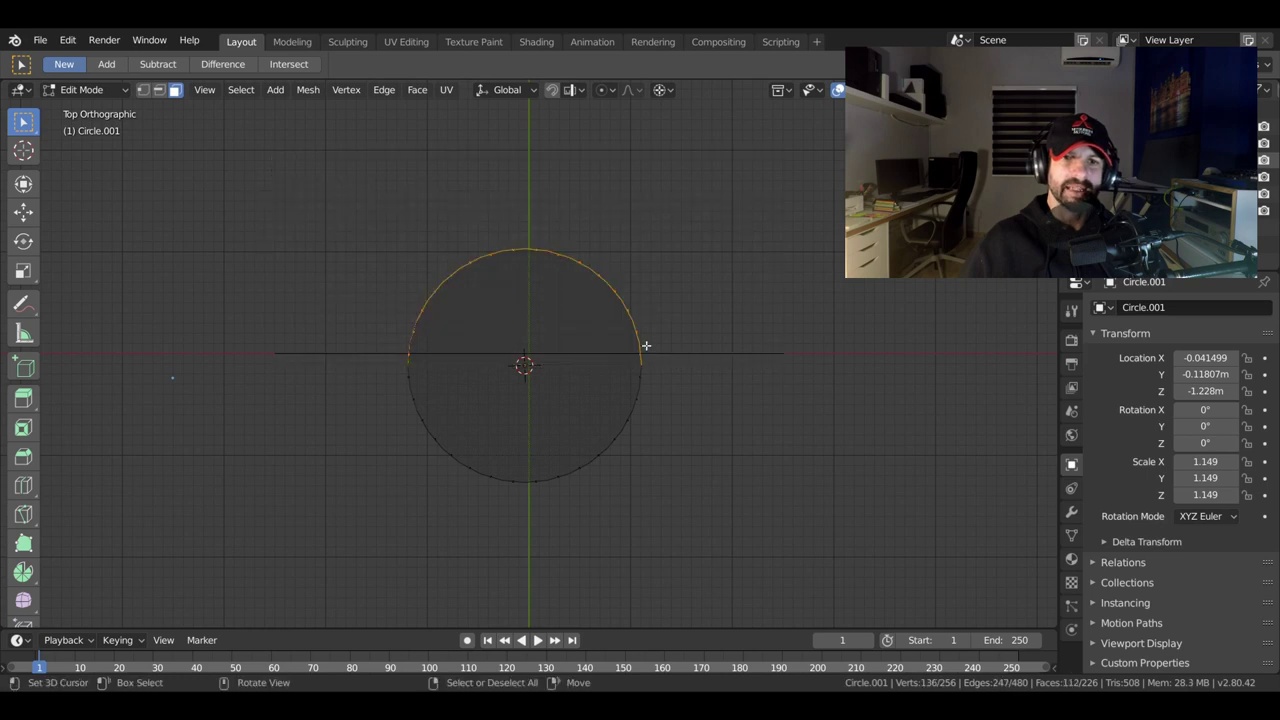
{"action": "key", "text": "h"}
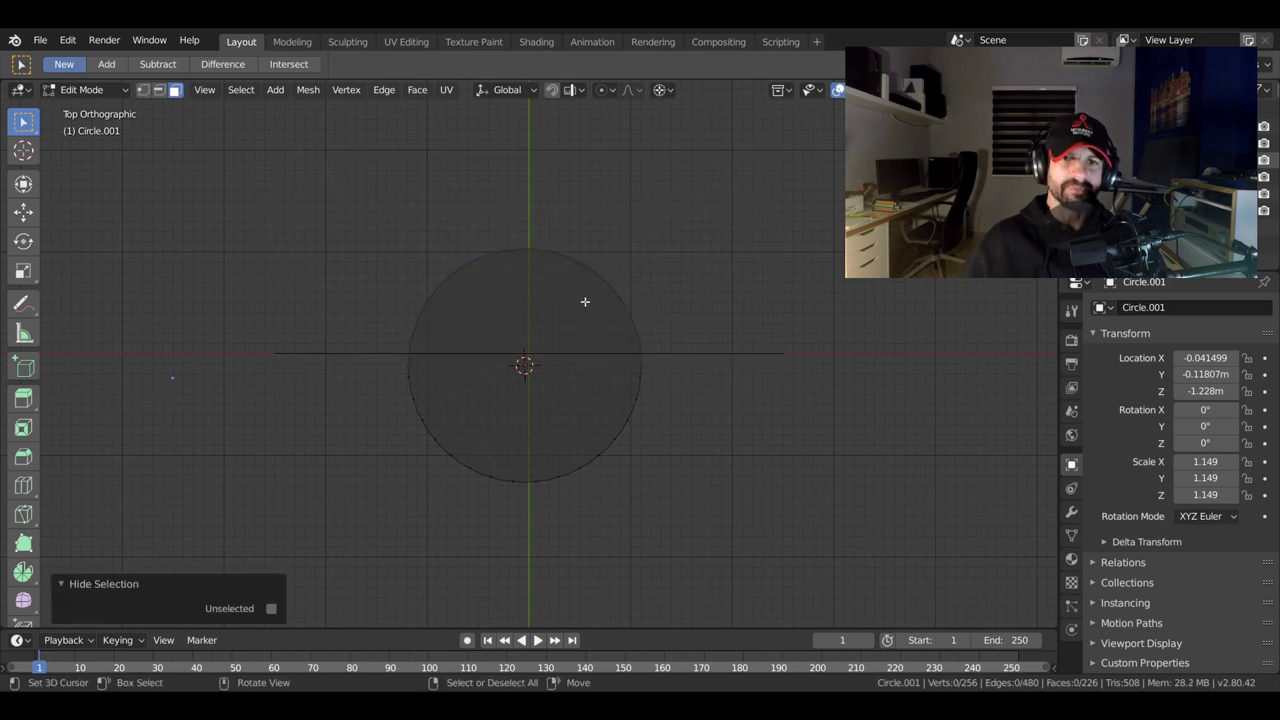
Unhide the faces to check, hide them again, and return to front view.
{"action": "mouse_move", "coordinate": [585, 301]}
{"action": "middle_mouse_down"}
{"action": "mouse_move", "coordinate": [225, 160]}
{"action": "mouse_move", "coordinate": [643, 183]}
{"action": "mouse_move", "coordinate": [423, 161]}
{"action": "middle_mouse_up"}
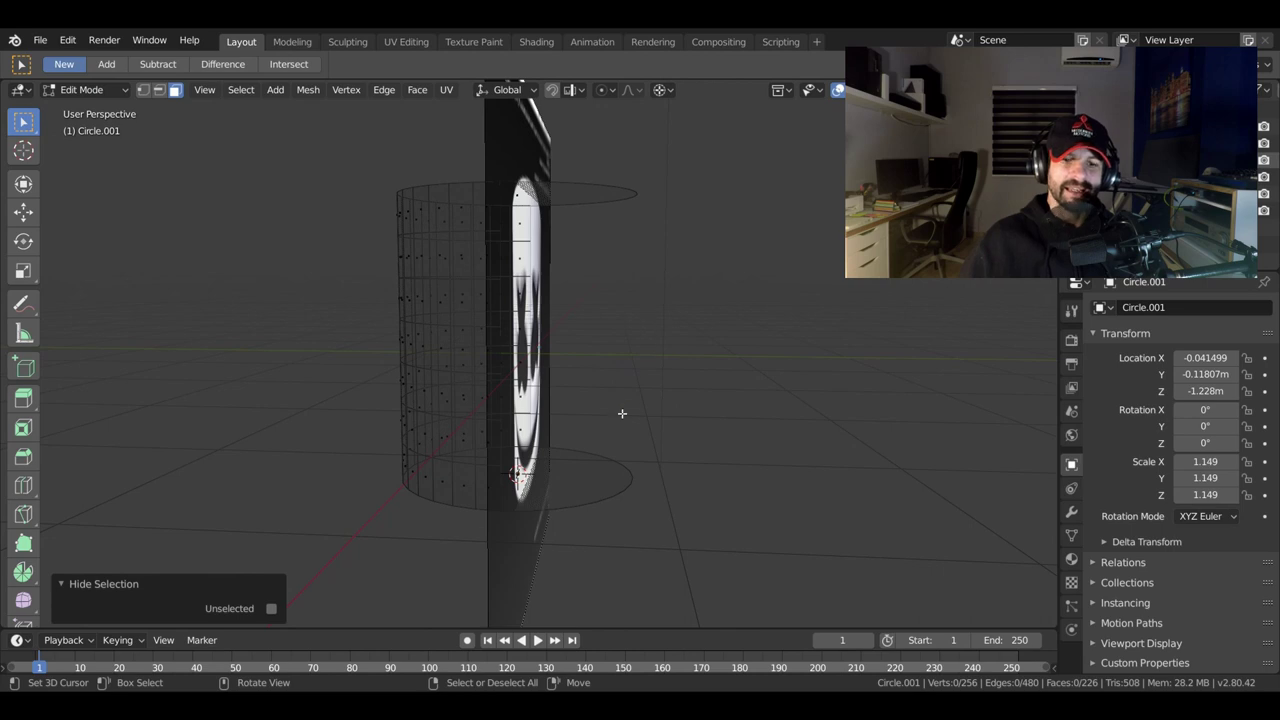
{"action": "key", "text": "alt+h"}
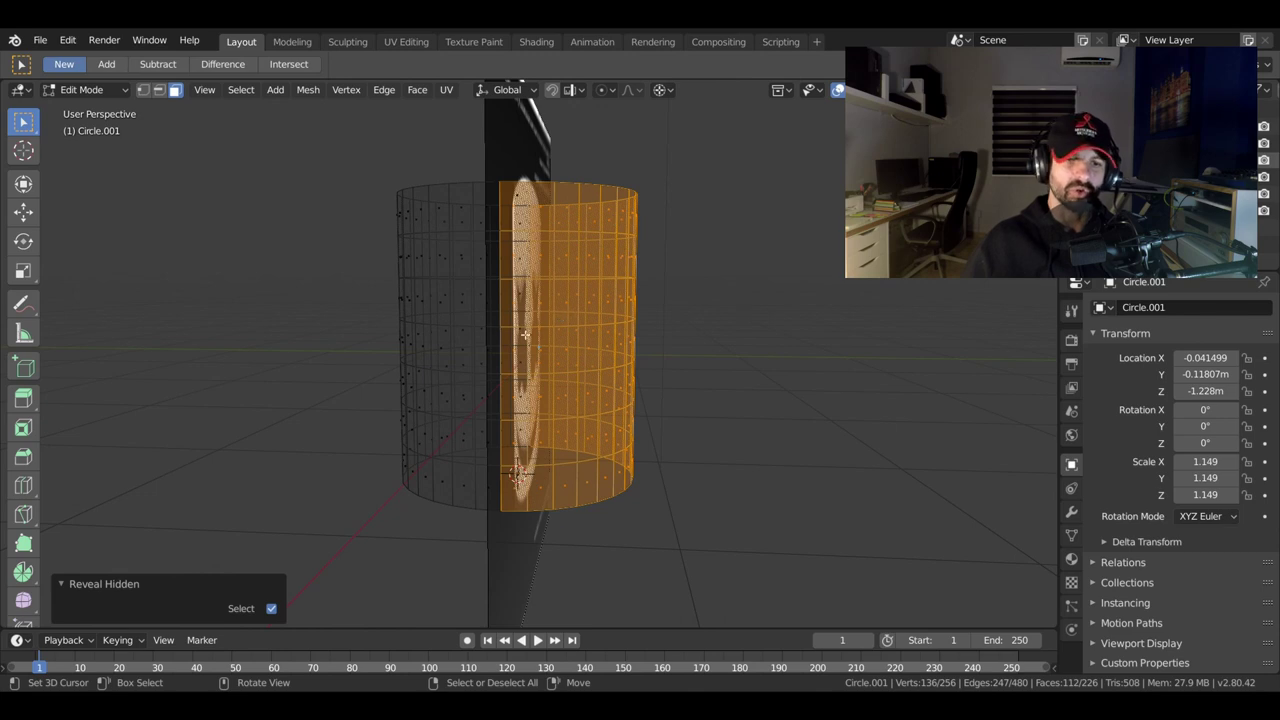
{"action": "key", "text": "h"}
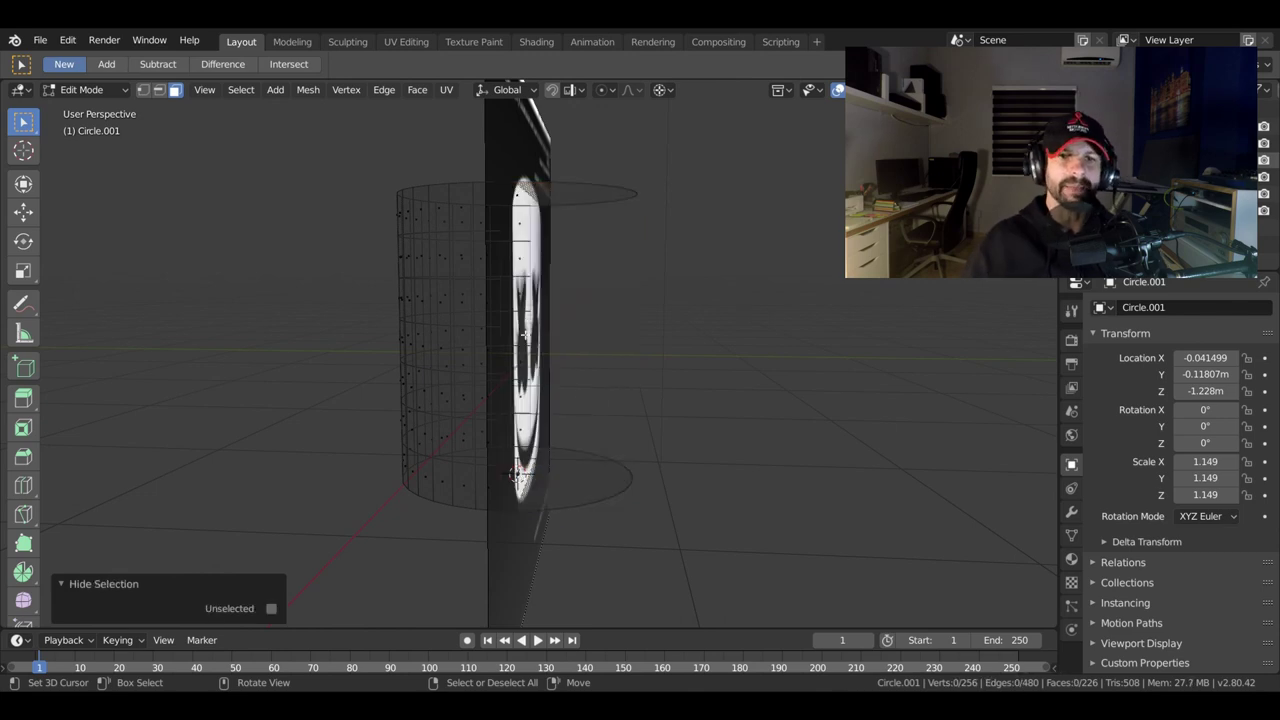
{"action": "key", "text": "KP_1"}
Zoom in on the reference's eyes in front orthographic view and select the vertex beside the right eye.
{"action": "key", "text": "KP_5"}
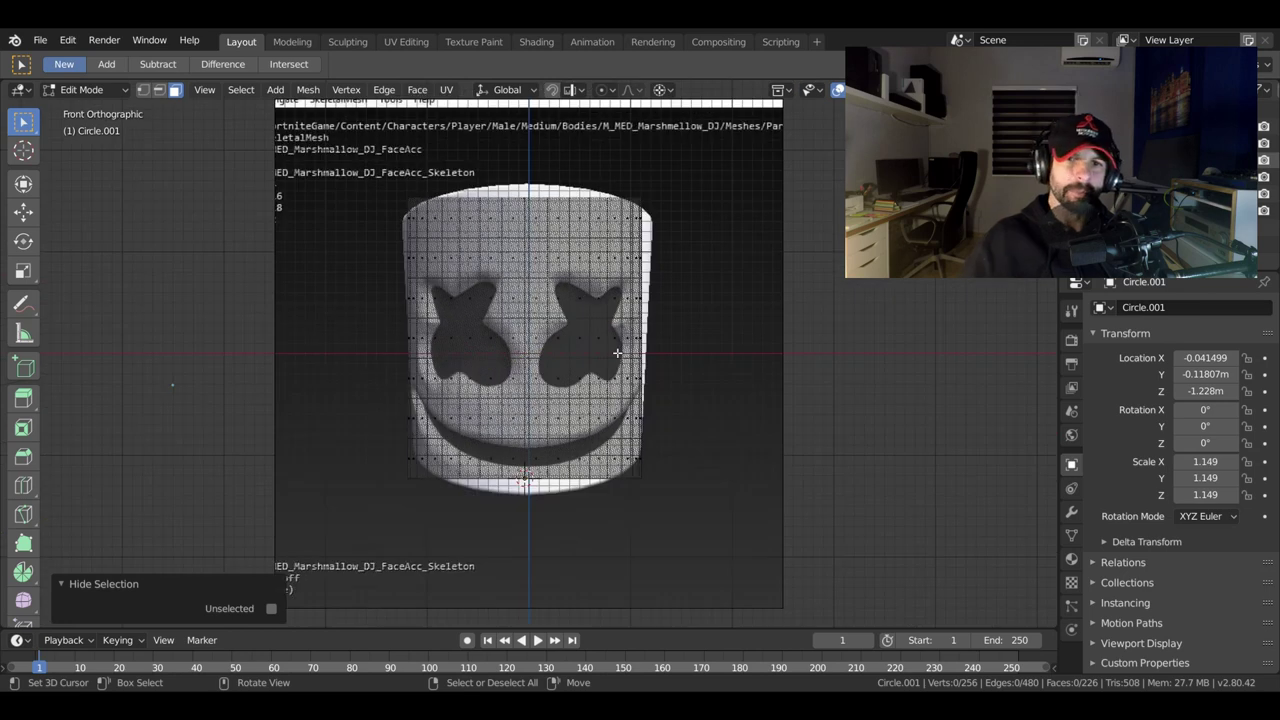
{"action": "scroll", "coordinate": [618, 352], "scroll_direction": "up", "scroll_amount": 3}
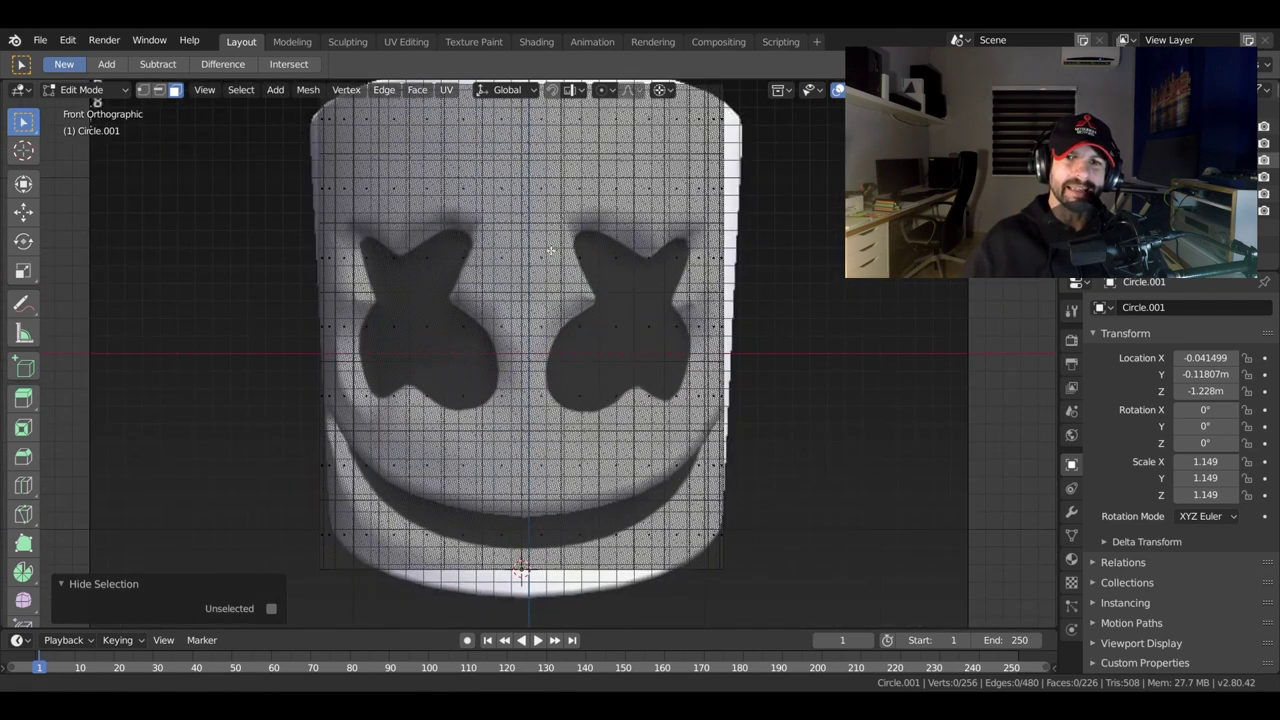
{"action": "middle_click_drag", "start_coordinate": [550, 252], "coordinate": [439, 220], "text": "shift"}
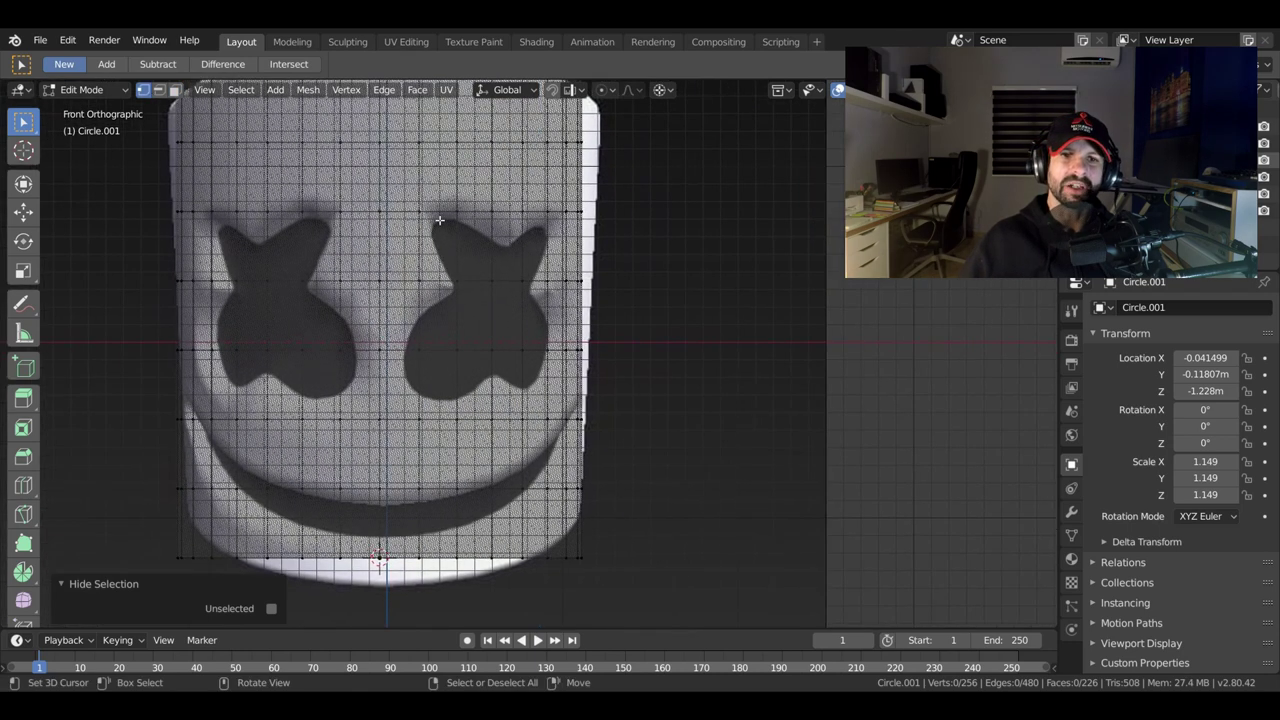
{"action": "scroll", "coordinate": [439, 220], "scroll_direction": "up", "scroll_amount": 1}
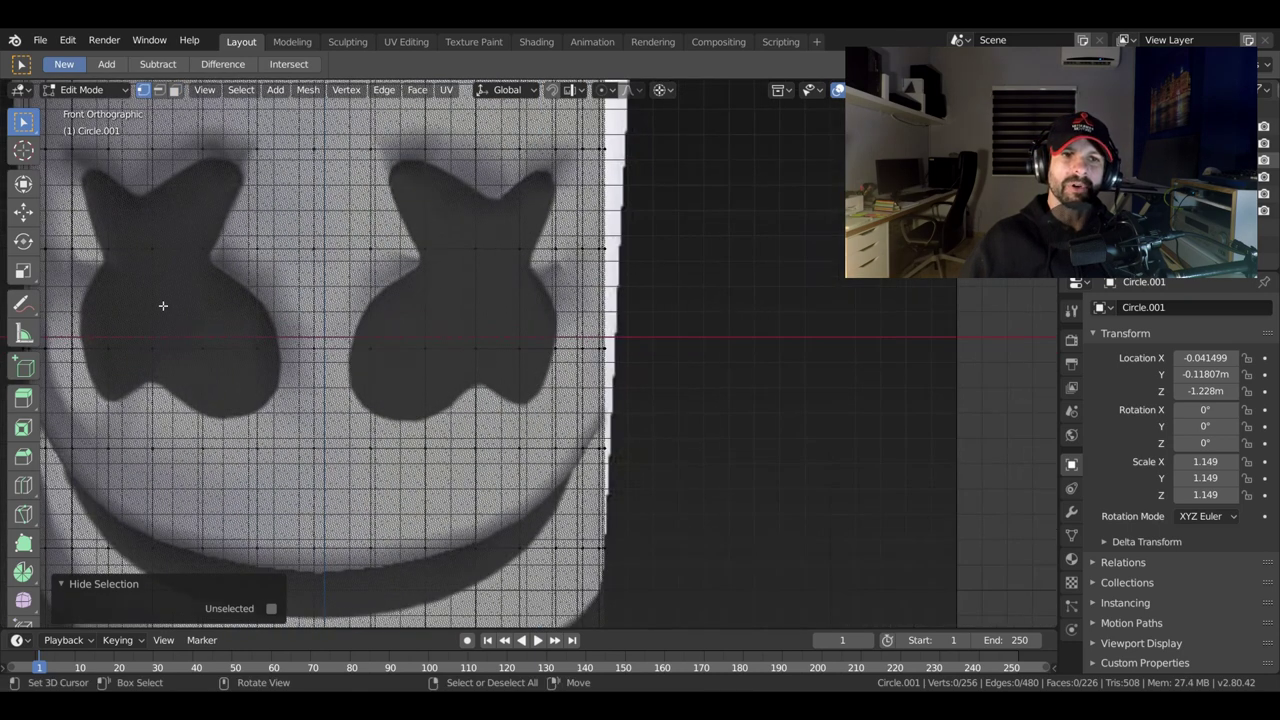
{"action": "scroll", "coordinate": [589, 251], "scroll_direction": "up", "scroll_amount": 1}
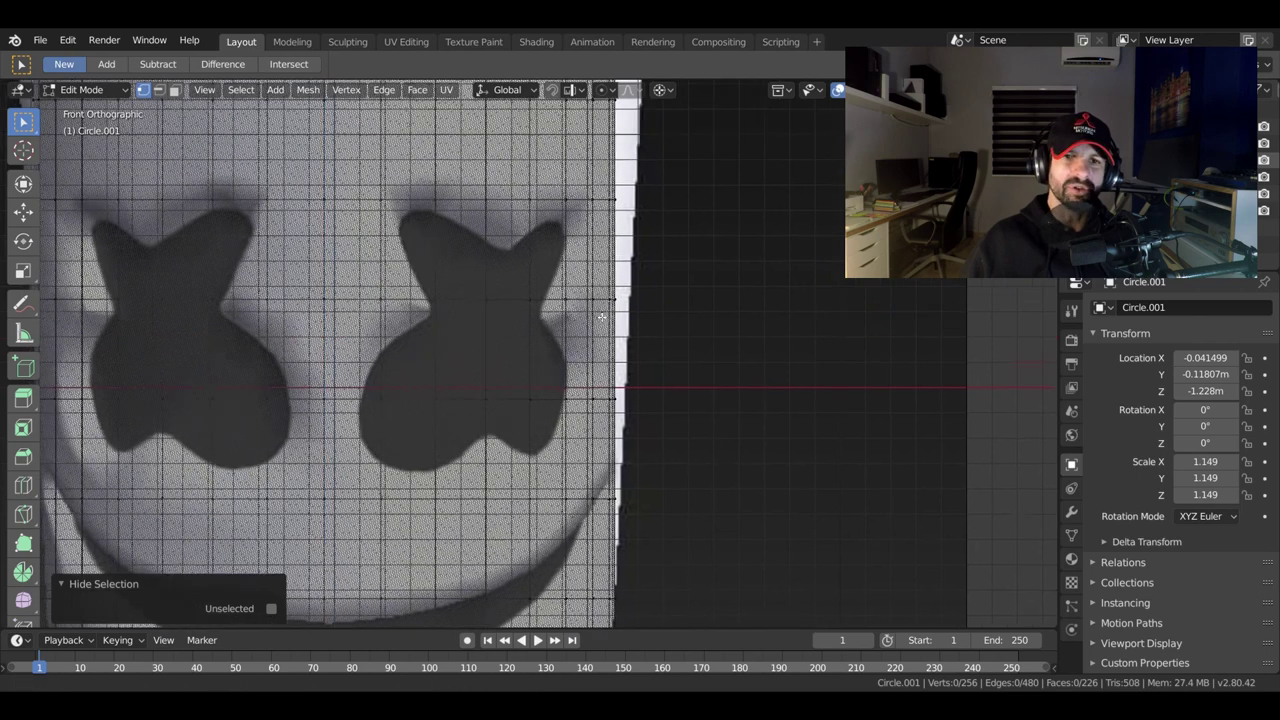
{"action": "scroll", "coordinate": [591, 256], "scroll_direction": "up", "scroll_amount": 1}
{"action": "scroll", "coordinate": [593, 261], "scroll_direction": "up", "scroll_amount": 1}
{"action": "scroll", "coordinate": [595, 267], "scroll_direction": "up", "scroll_amount": 1}
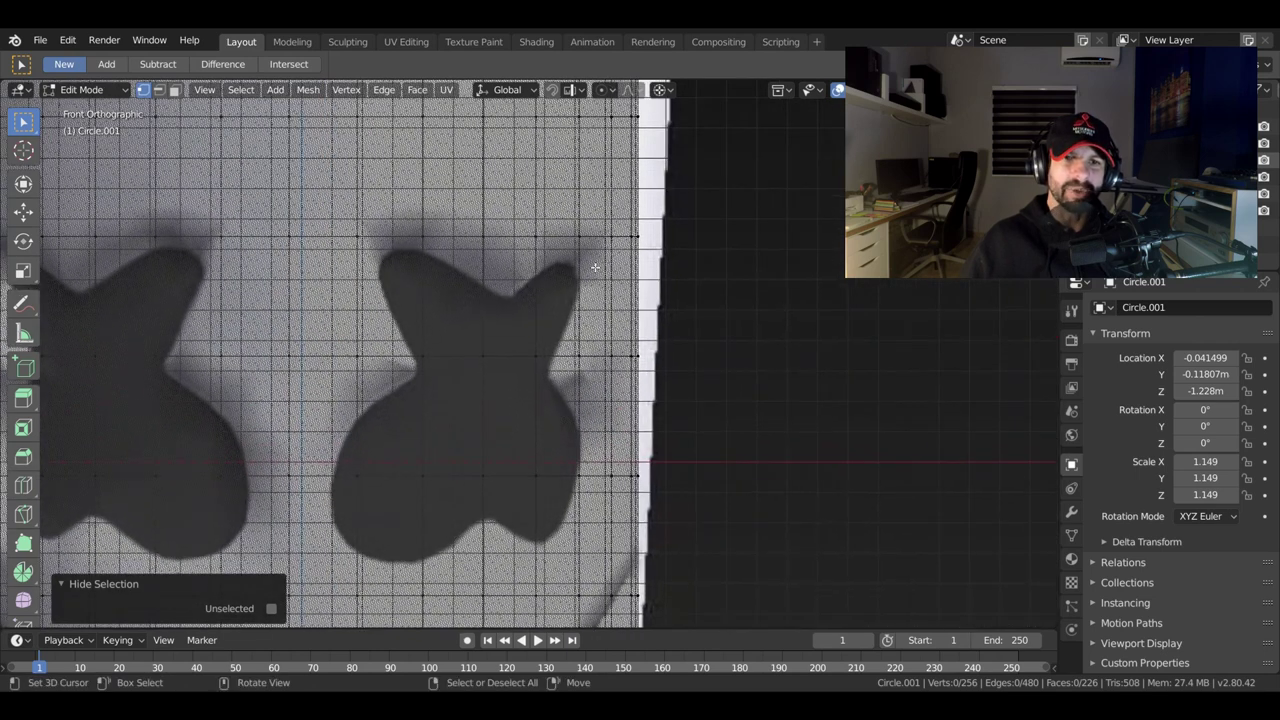
{"action": "right_click", "coordinate": [422, 237], "text": "ctrl"}
Move the selected vertex down along Z with the move handles.
{"action": "middle_click_drag", "start_coordinate": [479, 193], "coordinate": [383, 322]}
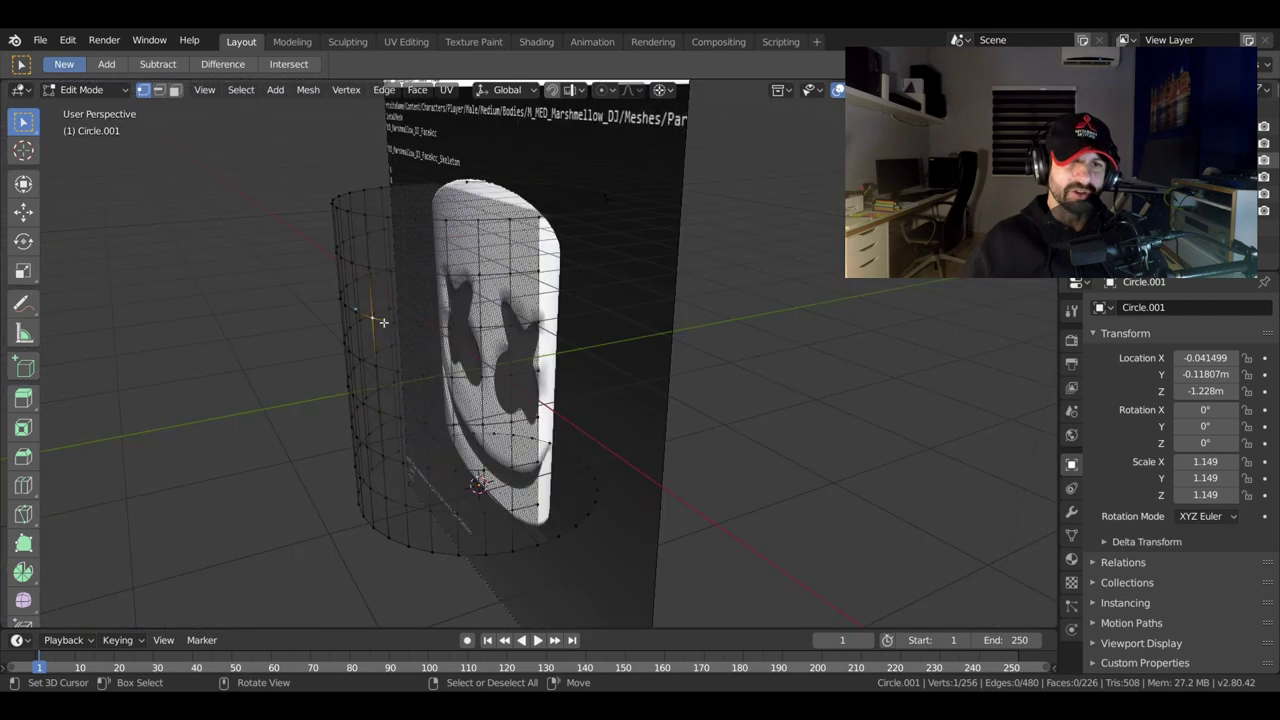
{"action": "right_click", "coordinate": [123, 164], "text": "shift"}
{"action": "key", "text": "shift+space"}
{"action": "key", "text": "g"}
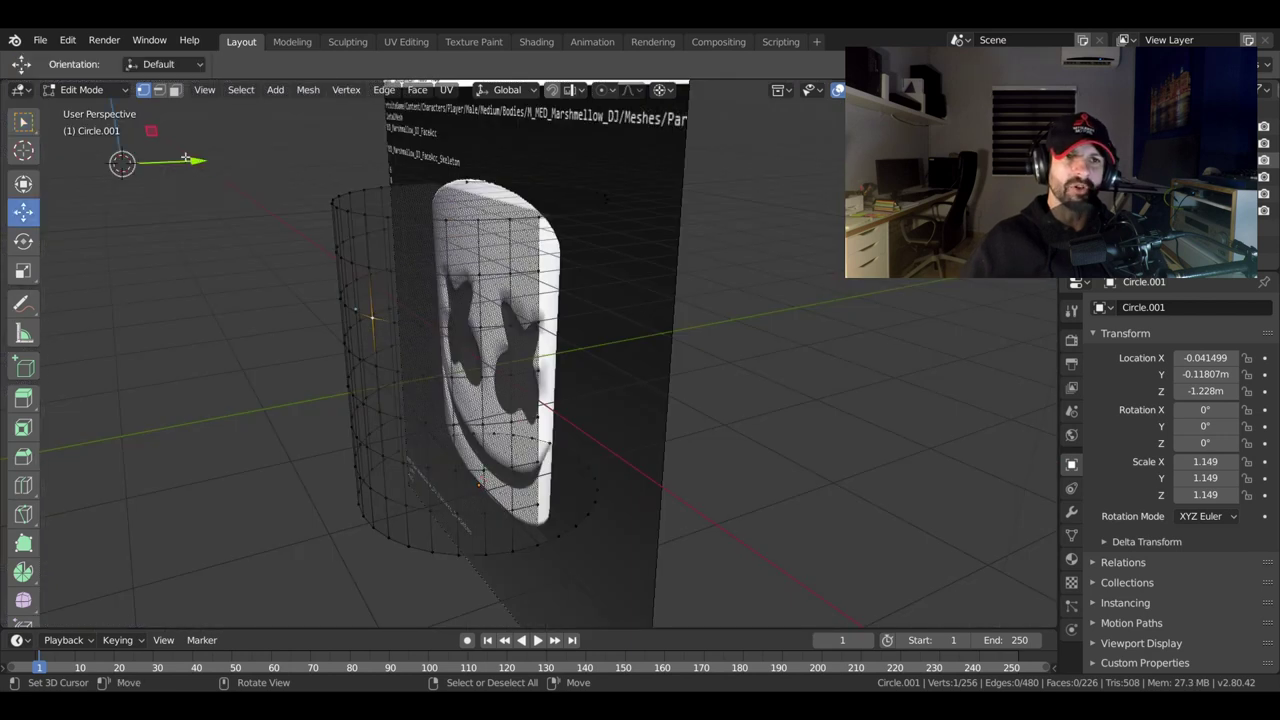
{"action": "right_click", "coordinate": [163, 311], "text": "shift"}
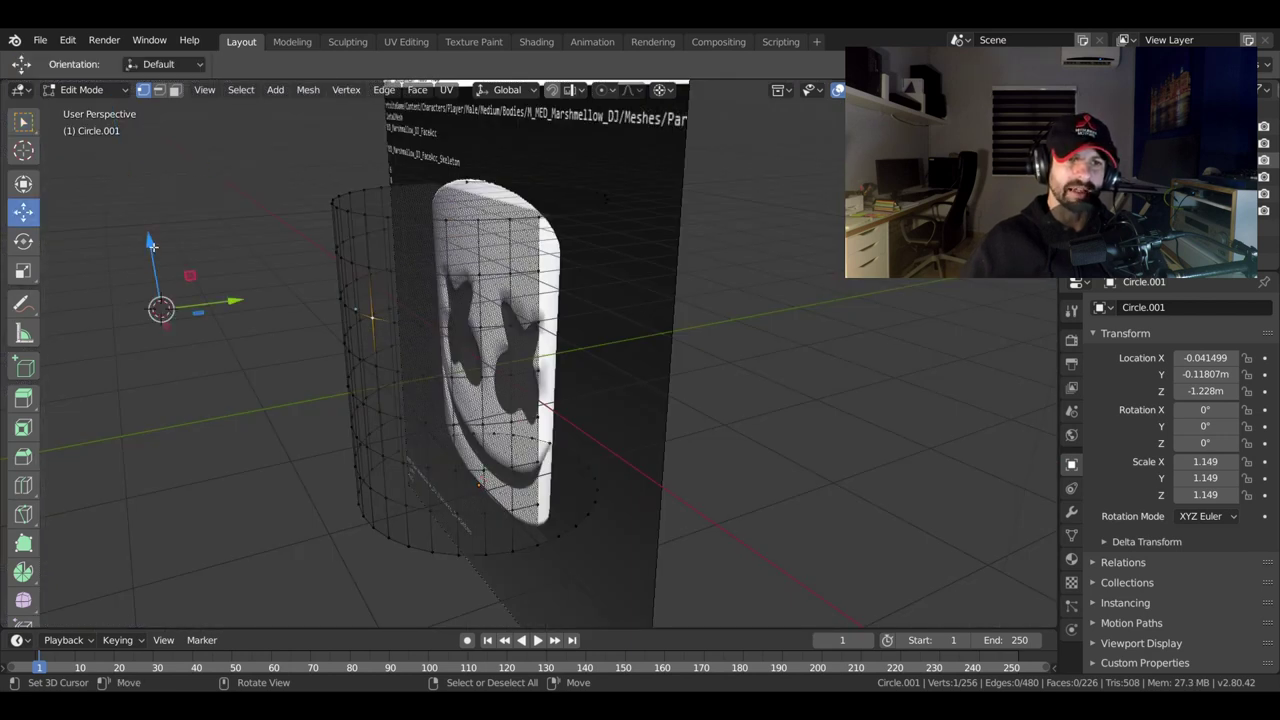
{"action": "mouse_move", "coordinate": [151, 245]}
{"action": "left_mouse_down"}
{"action": "mouse_move", "coordinate": [158, 226]}
{"action": "mouse_move", "coordinate": [163, 264]}
{"action": "left_mouse_up"}
{"action": "left_click_drag", "start_coordinate": [180, 329], "coordinate": [178, 343]}
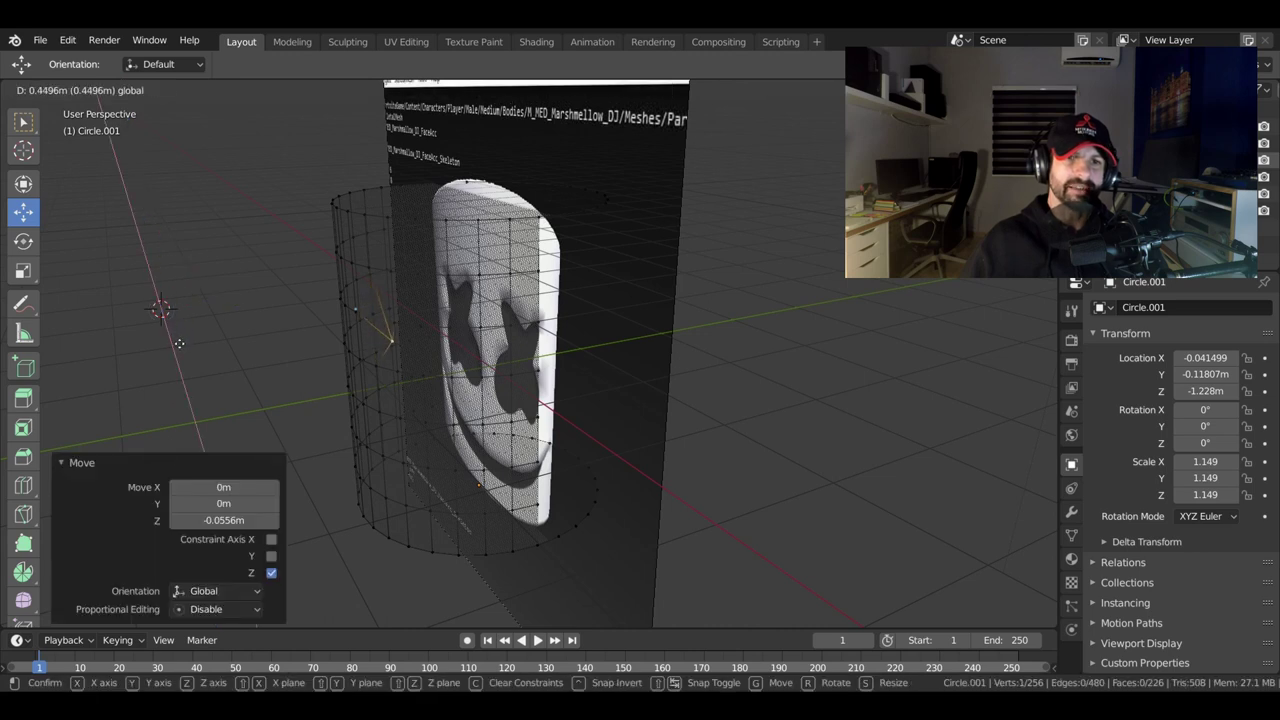
{"action": "left_click", "coordinate": [178, 343]}
{"action": "key", "text": "Tab"}
Slide the vertex along its edge by 0.120 and return to front view.
{"action": "mouse_move", "coordinate": [339, 389]}
{"action": "middle_mouse_down"}
{"action": "mouse_move", "coordinate": [342, 421]}
{"action": "mouse_move", "coordinate": [359, 380]}
{"action": "middle_mouse_up"}
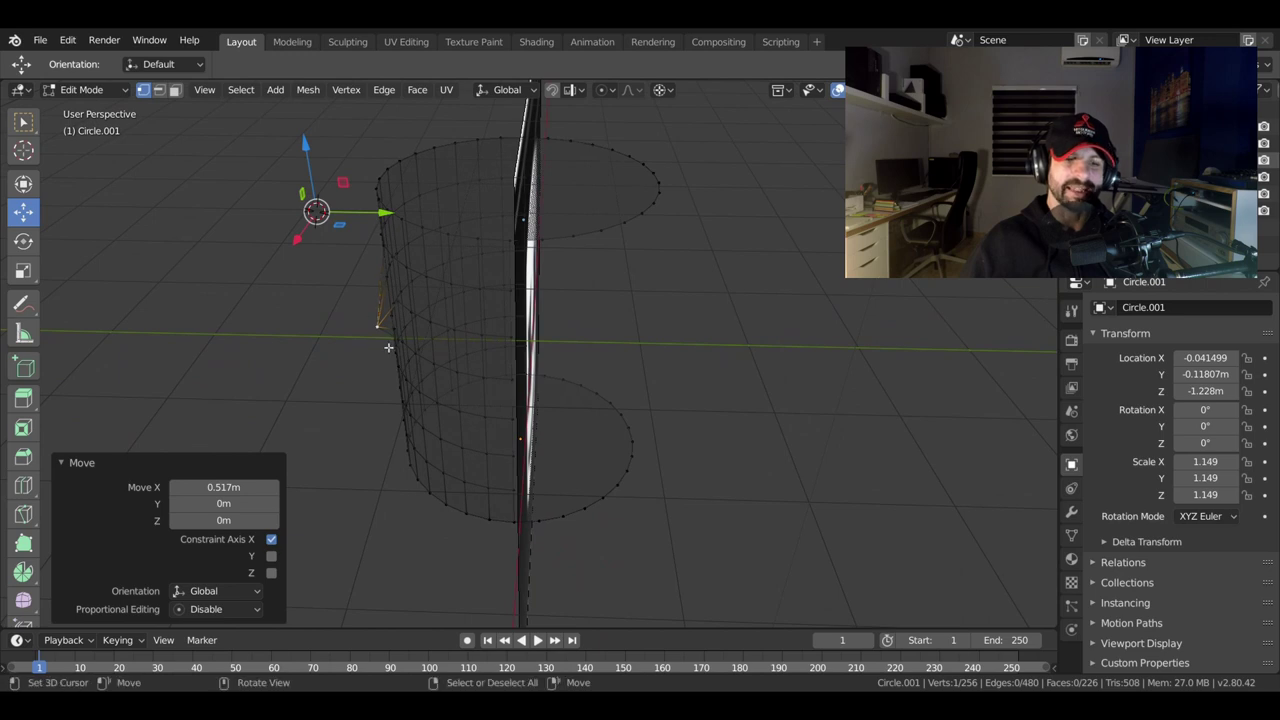
{"action": "mouse_move", "coordinate": [388, 347]}
{"action": "middle_mouse_down"}
{"action": "mouse_move", "coordinate": [371, 314]}
{"action": "mouse_move", "coordinate": [450, 280]}
{"action": "mouse_move", "coordinate": [344, 372]}
{"action": "middle_mouse_up"}
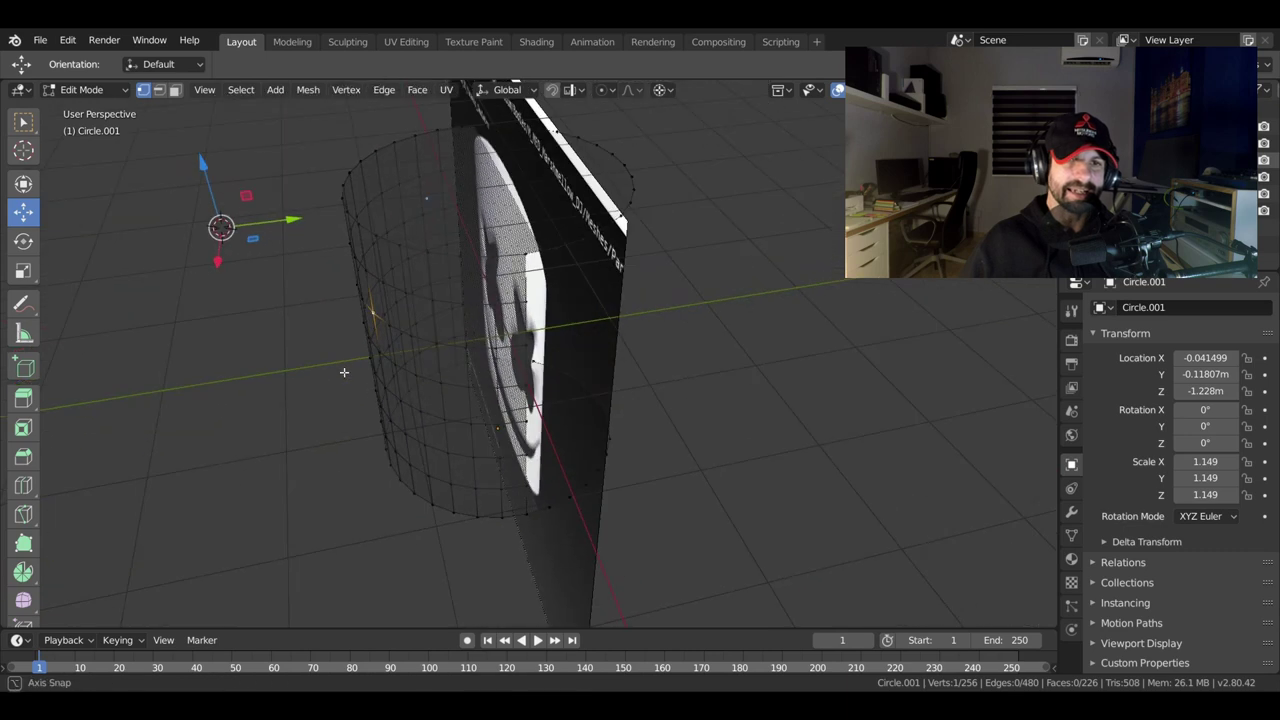
{"action": "key", "text": "shift+v"}
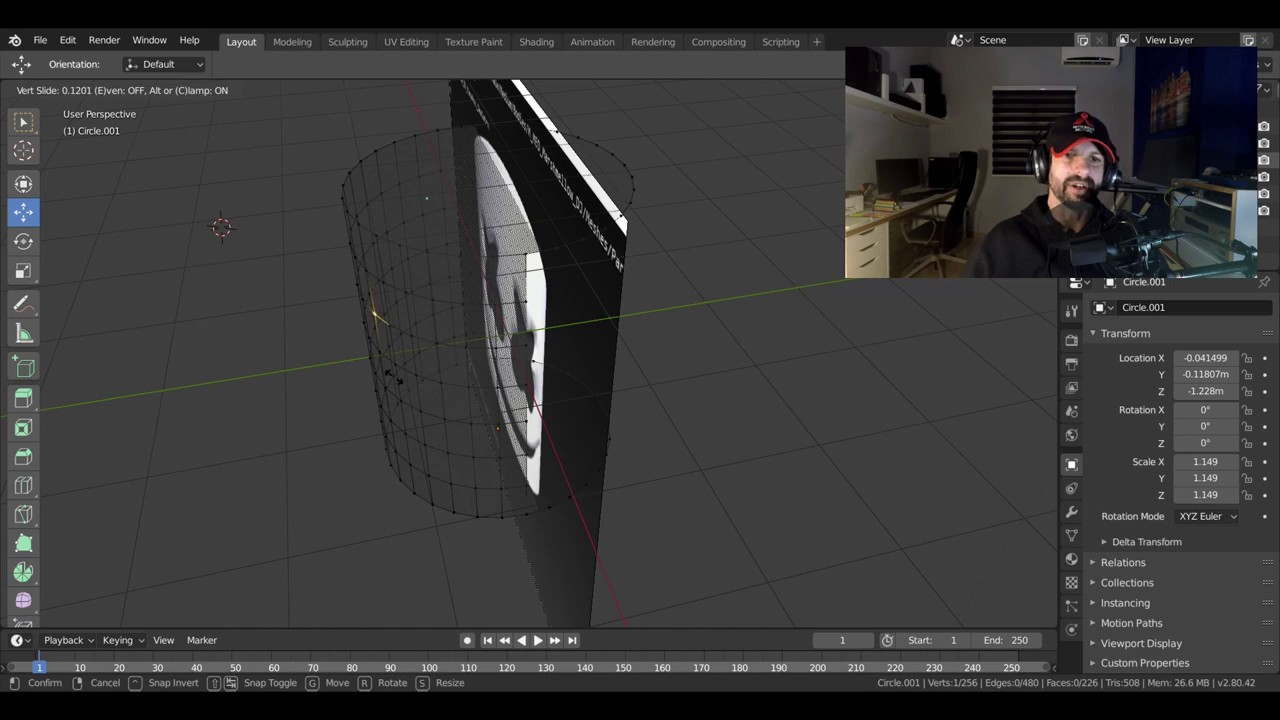
{"action": "left_click", "coordinate": [394, 379]}
{"action": "key", "text": "KP_1"}
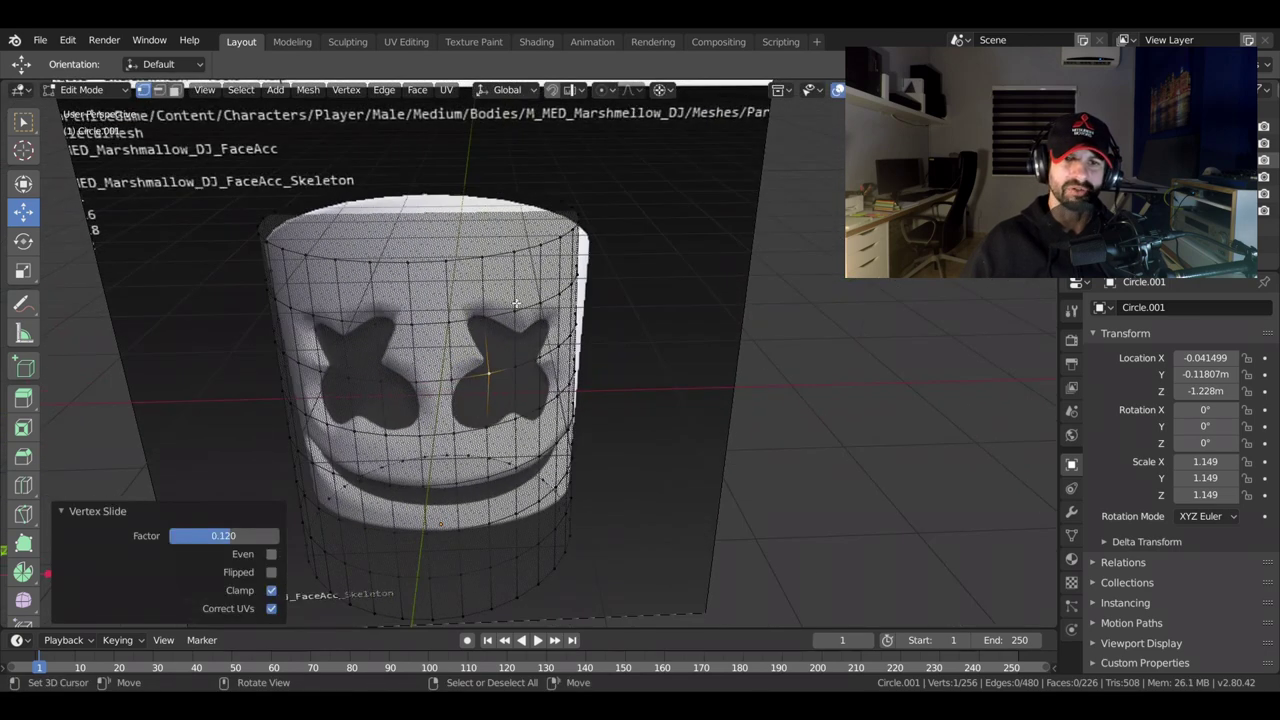
Lower the vertex above the right eye's upper arm 0.124 m and slide it 0.274 along its edge.
{"action": "scroll", "coordinate": [480, 323], "scroll_direction": "up", "scroll_amount": 6}
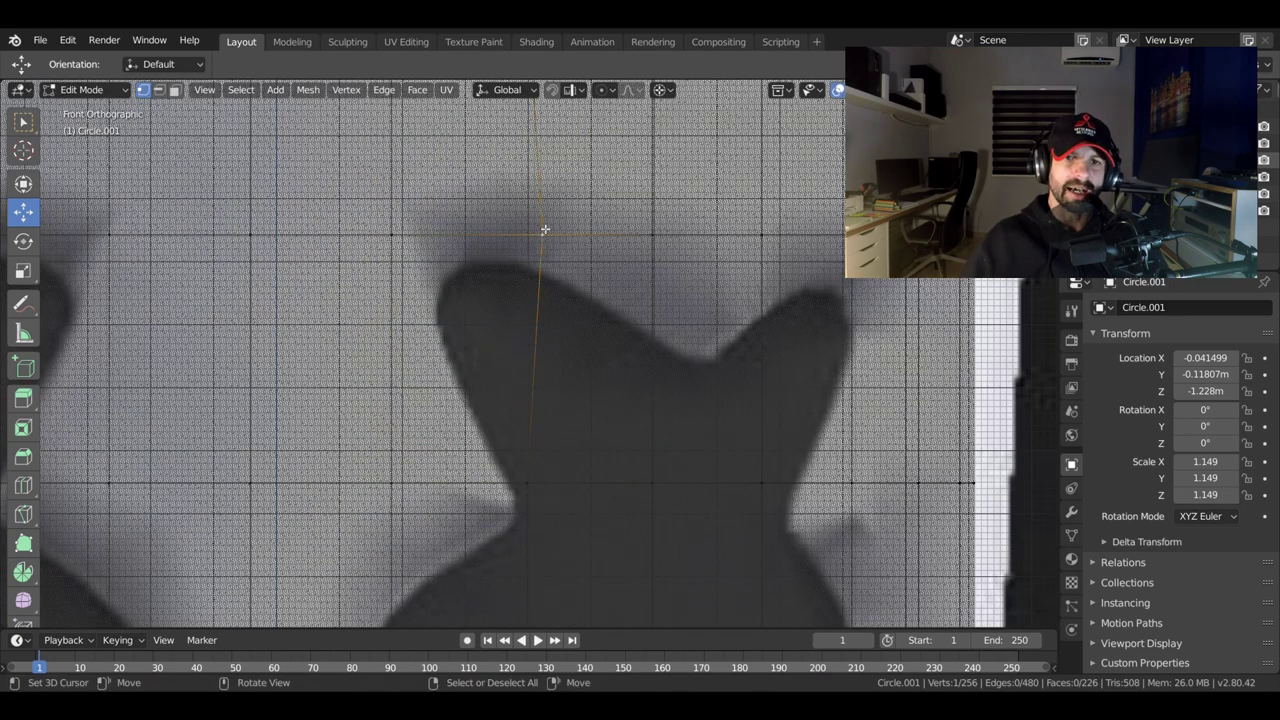
{"action": "left_click", "coordinate": [541, 292]}
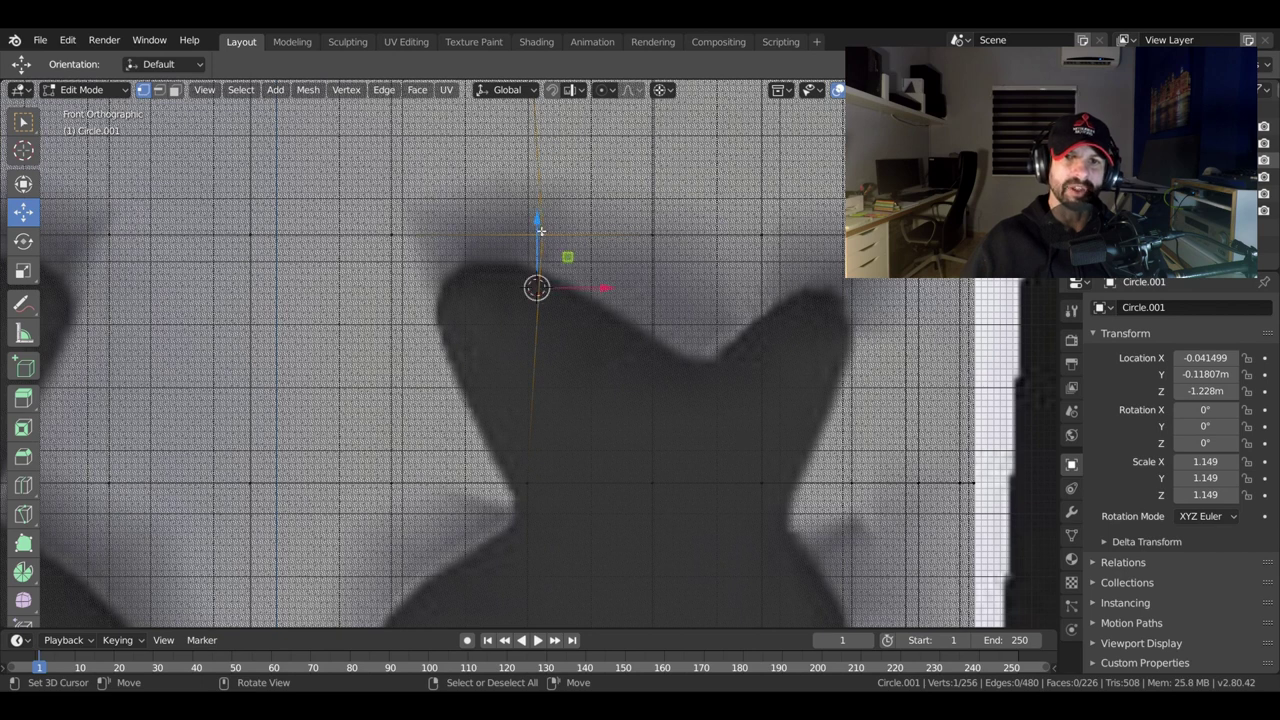
{"action": "left_click_drag", "start_coordinate": [540, 231], "coordinate": [396, 243]}
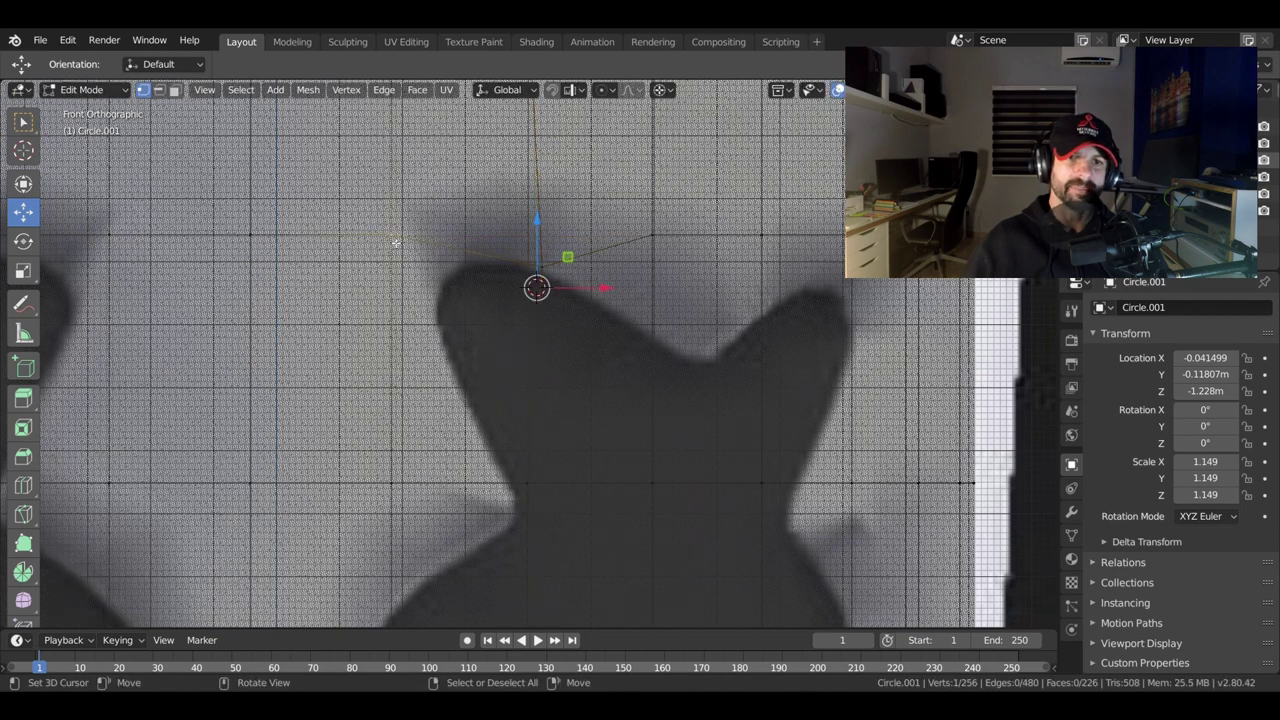
{"action": "left_click_drag", "start_coordinate": [535, 227], "coordinate": [540, 289]}
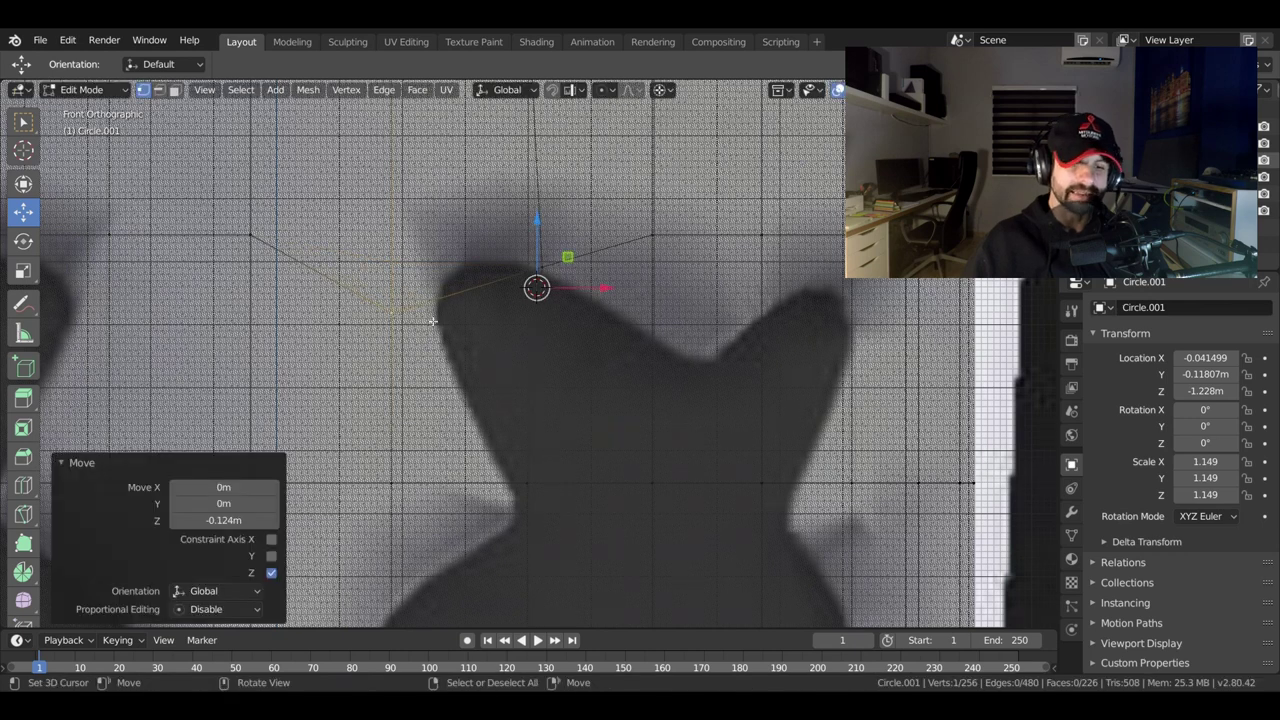
{"action": "key", "text": "g"}
{"action": "key", "text": "g"}
{"action": "left_click", "coordinate": [470, 310]}
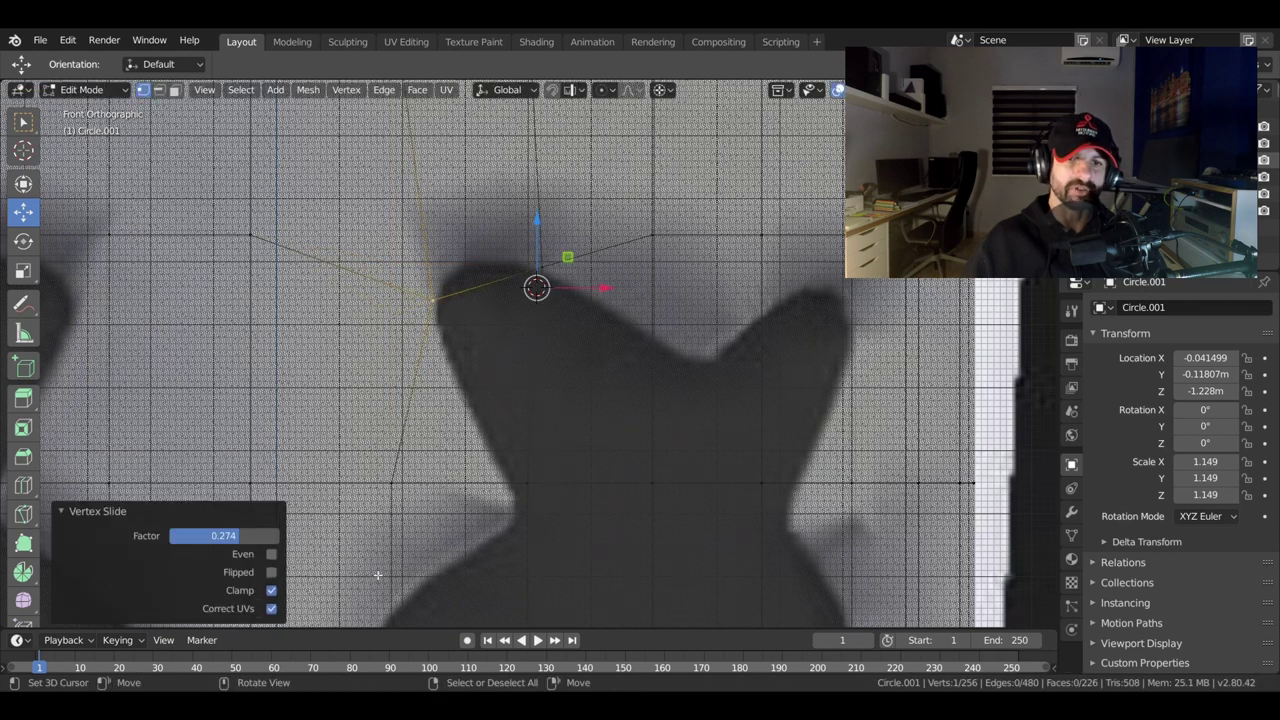
Slide the vertex below it 0.541 onto the reference edge, then select an upper vertex.
{"action": "left_click", "coordinate": [540, 483]}
{"action": "key", "text": "g"}
{"action": "key", "text": "g"}
{"action": "left_click", "coordinate": [590, 483]}
{"action": "key", "text": "g"}
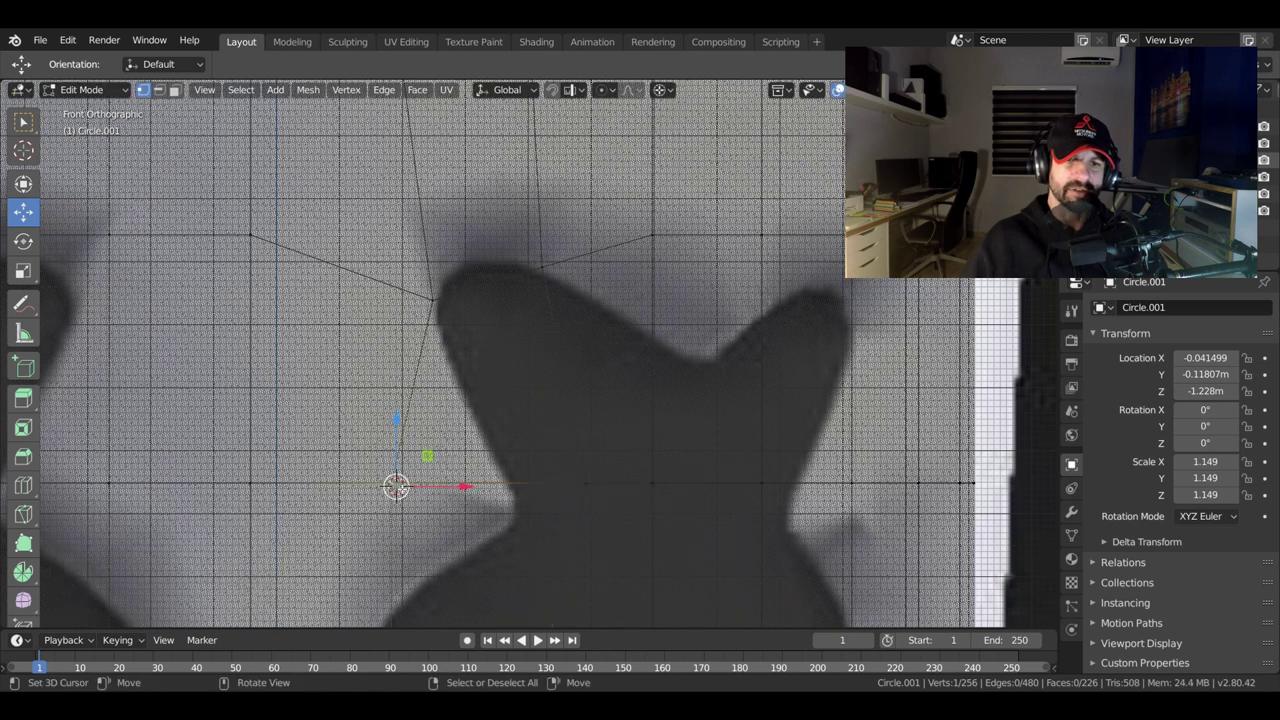
{"action": "key", "text": "g"}
{"action": "left_click", "coordinate": [506, 487]}
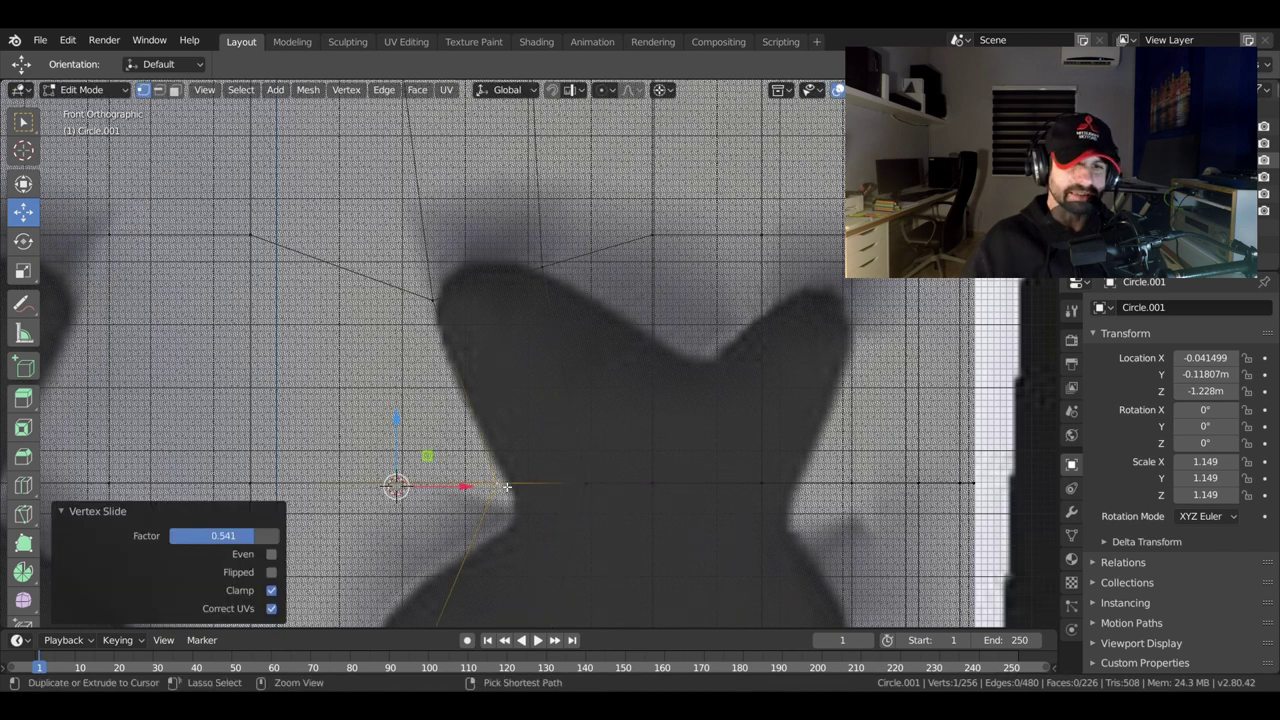
{"action": "middle_click_drag", "start_coordinate": [506, 487], "coordinate": [417, 433], "text": "shift"}
{"action": "left_click", "coordinate": [453, 180]}
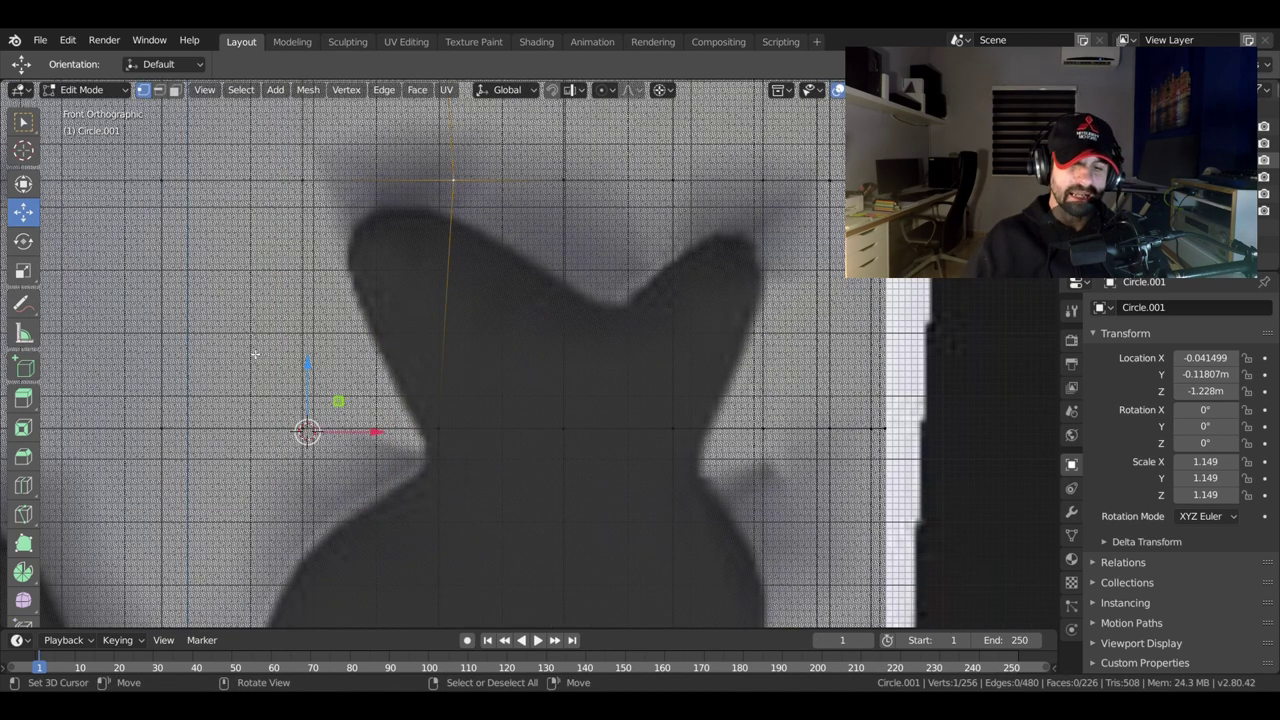
With the Knife tool, place cut points along the eye outline's top edge and right side.
{"action": "key", "text": "k"}
{"action": "middle_click_drag", "start_coordinate": [299, 247], "coordinate": [325, 319], "text": "shift"}
{"action": "left_click", "coordinate": [375, 318]}
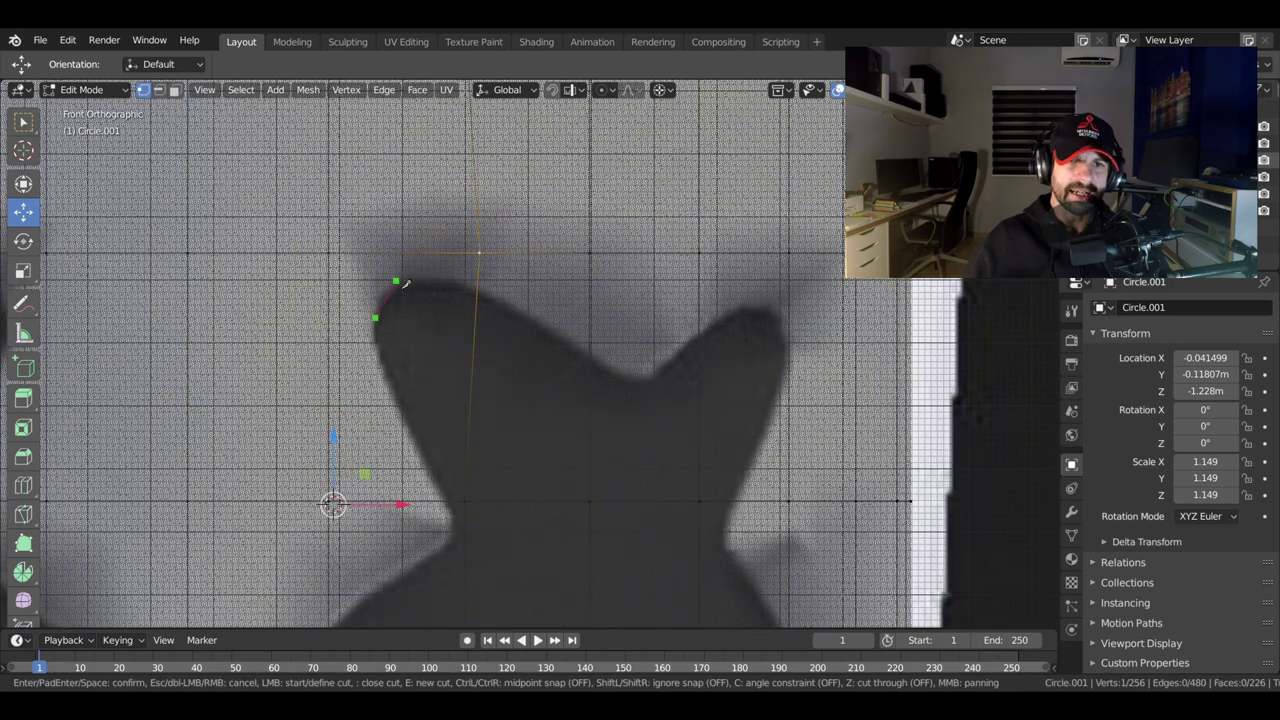
{"action": "left_click", "coordinate": [431, 277]}
{"action": "left_click", "coordinate": [577, 346]}
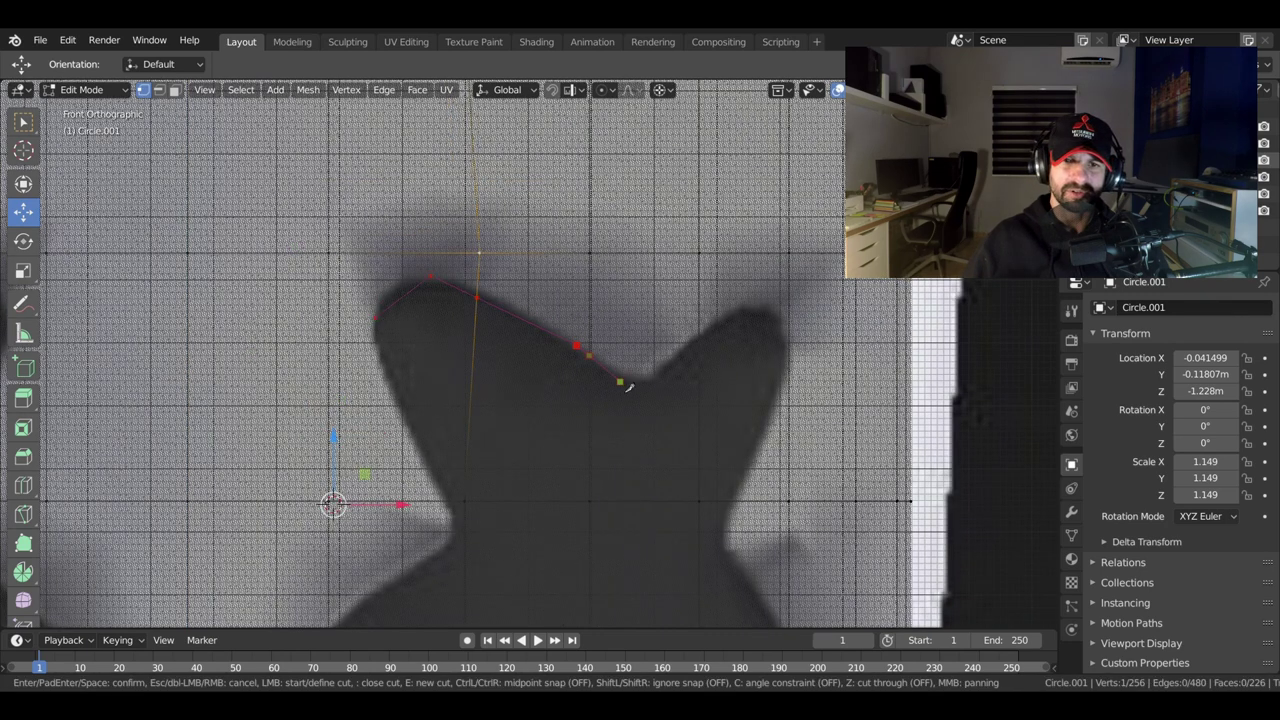
{"action": "left_click", "coordinate": [651, 377]}
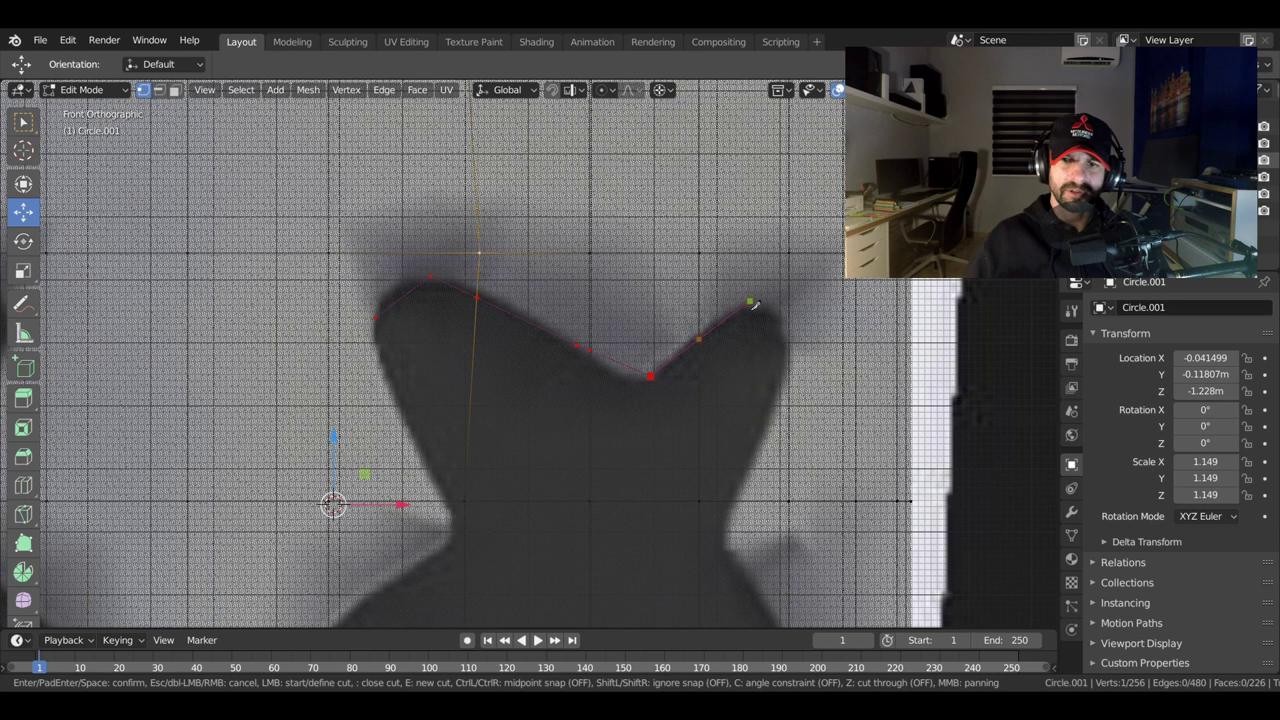
{"action": "left_click", "coordinate": [766, 309]}
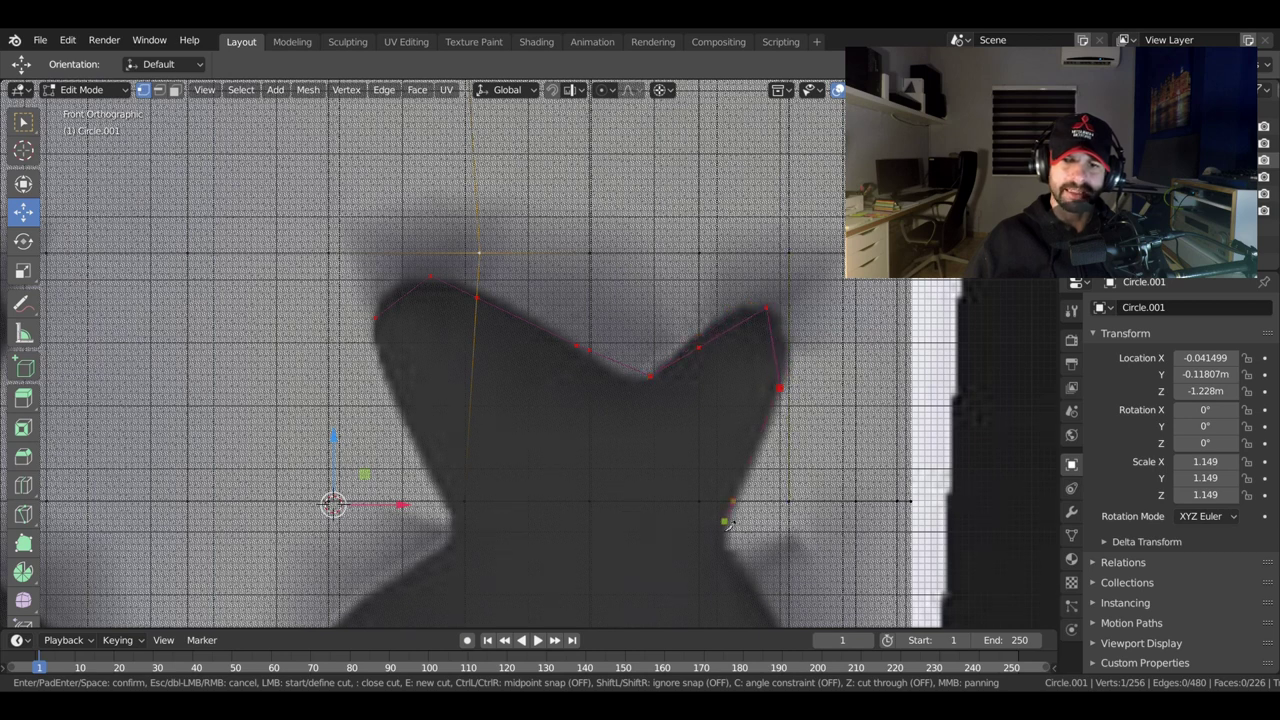
{"action": "left_click", "coordinate": [725, 535]}
Continue the knife cut around the lower-right edge, bottom, lower-left curve and up the left side.
{"action": "middle_click_drag", "start_coordinate": [802, 605], "coordinate": [672, 303], "text": "shift"}
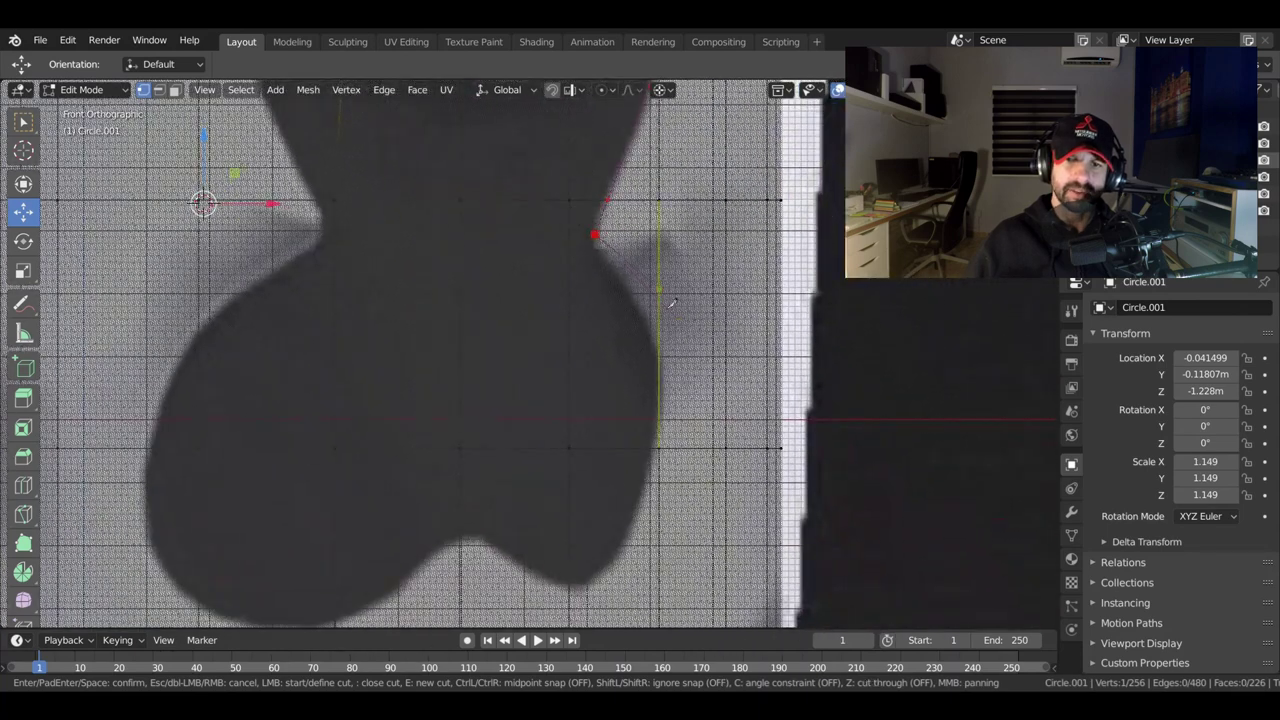
{"action": "left_click", "coordinate": [659, 373]}
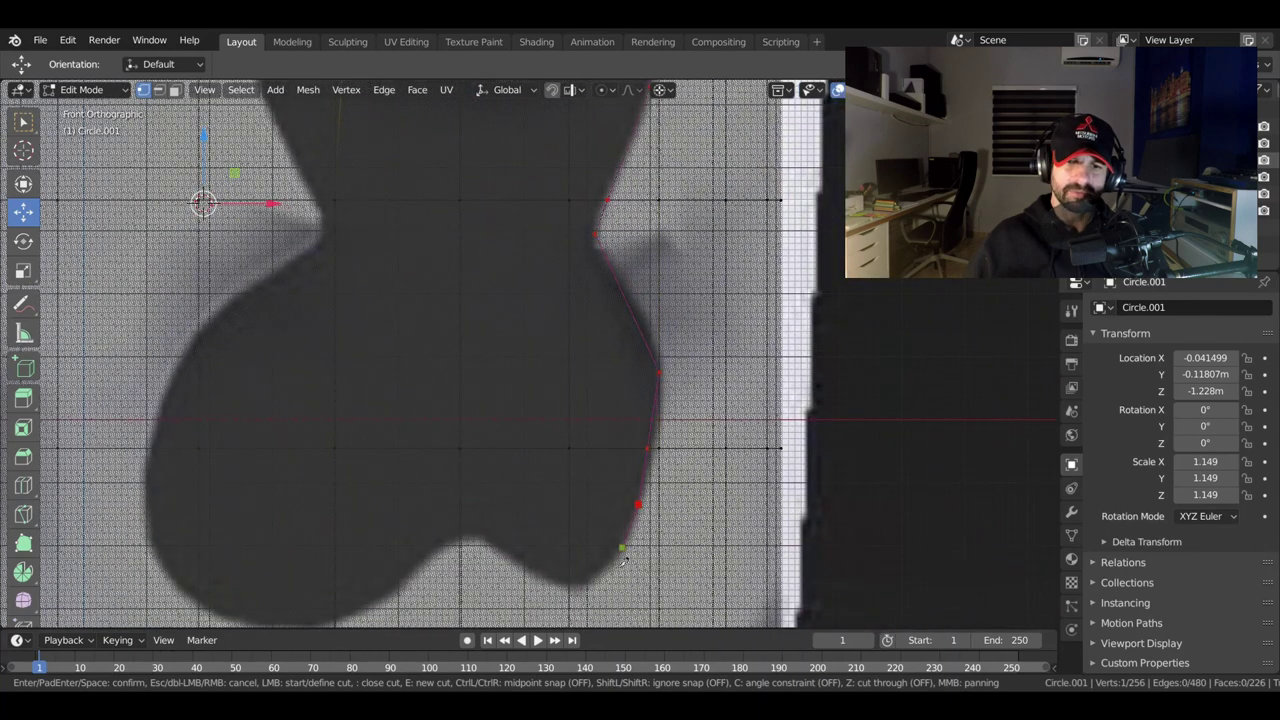
{"action": "left_click", "coordinate": [579, 590]}
{"action": "left_click", "coordinate": [473, 533]}
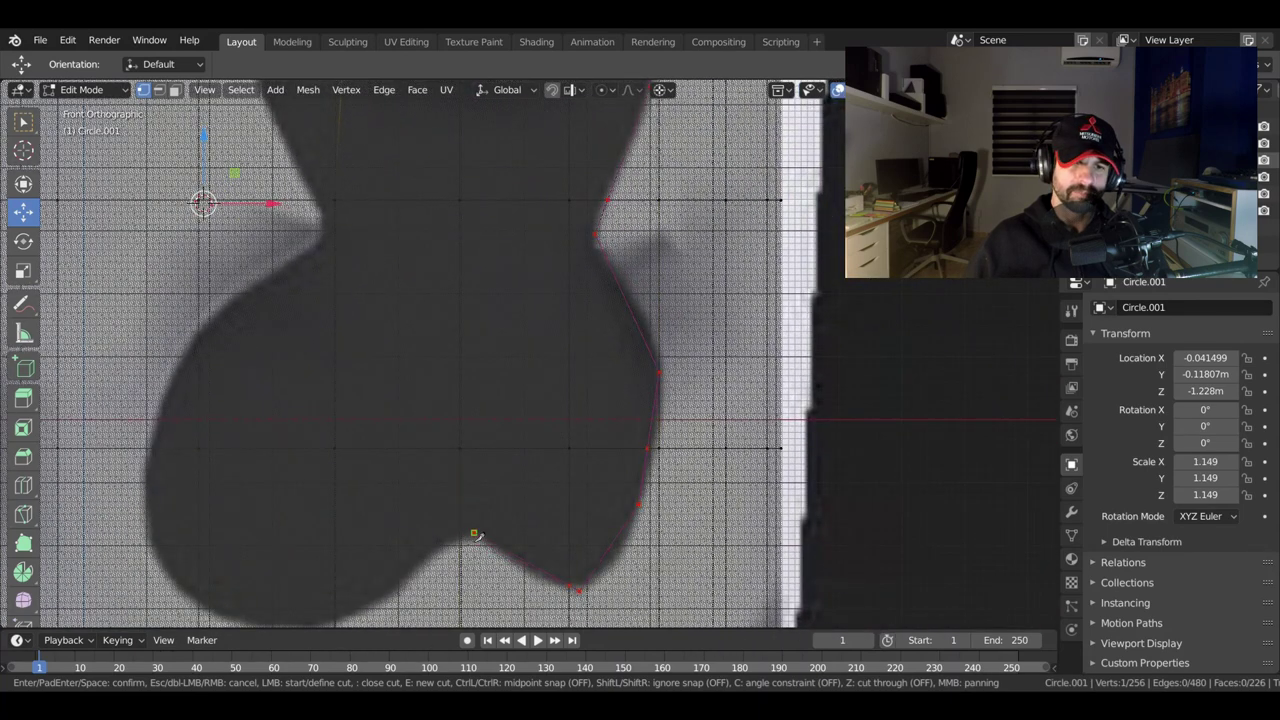
{"action": "left_click", "coordinate": [345, 615]}
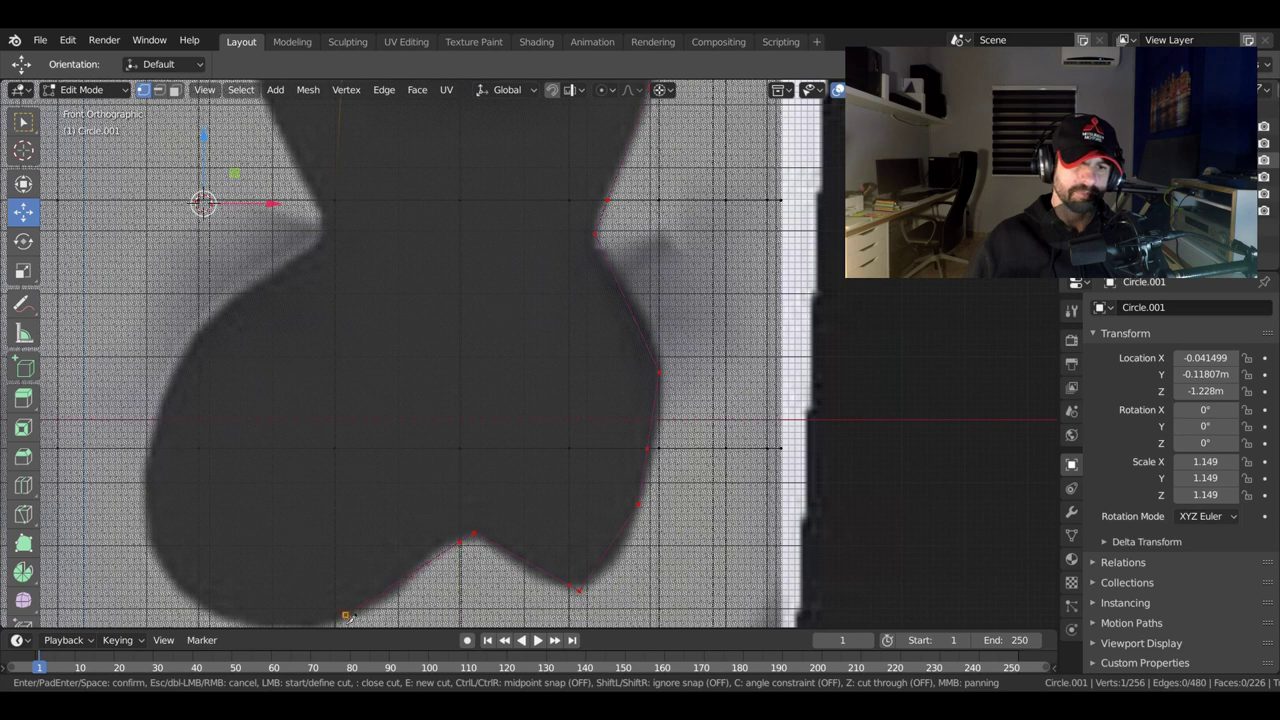
{"action": "left_click", "coordinate": [262, 622]}
{"action": "left_click", "coordinate": [198, 588]}
{"action": "left_click", "coordinate": [165, 572]}
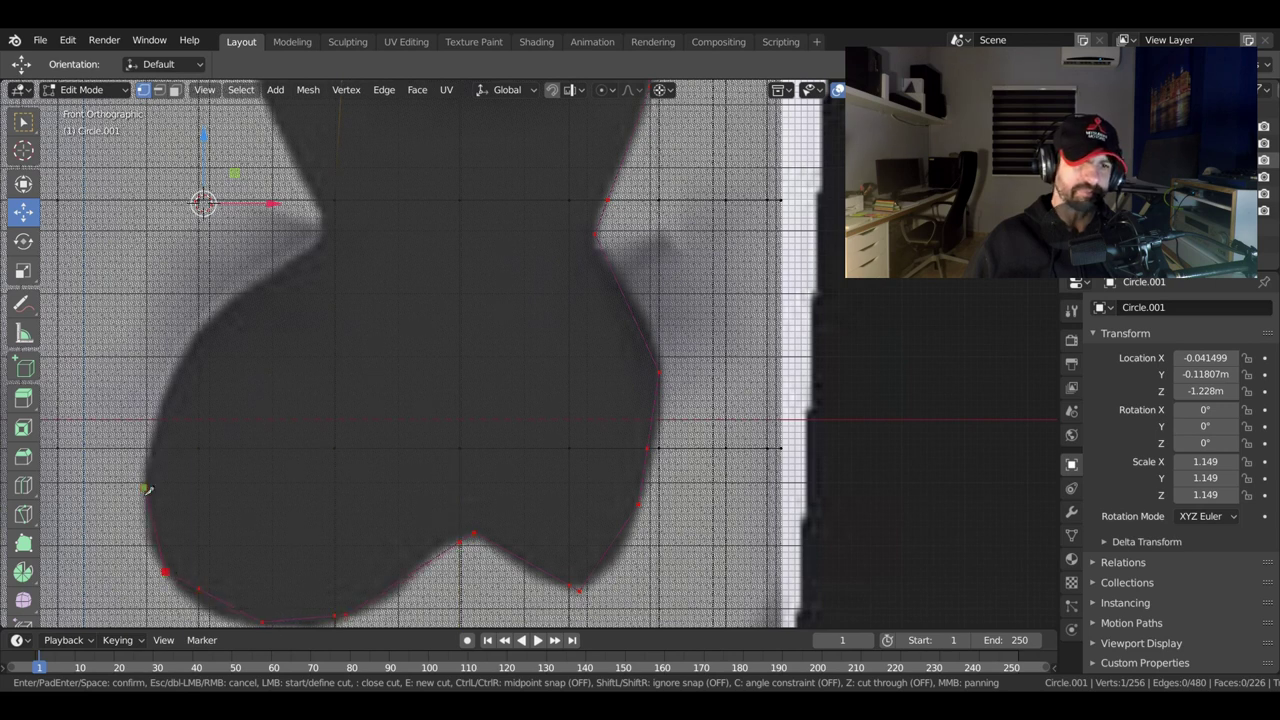
{"action": "left_click", "coordinate": [143, 479]}
{"action": "left_click", "coordinate": [153, 449]}
{"action": "left_click", "coordinate": [185, 347]}
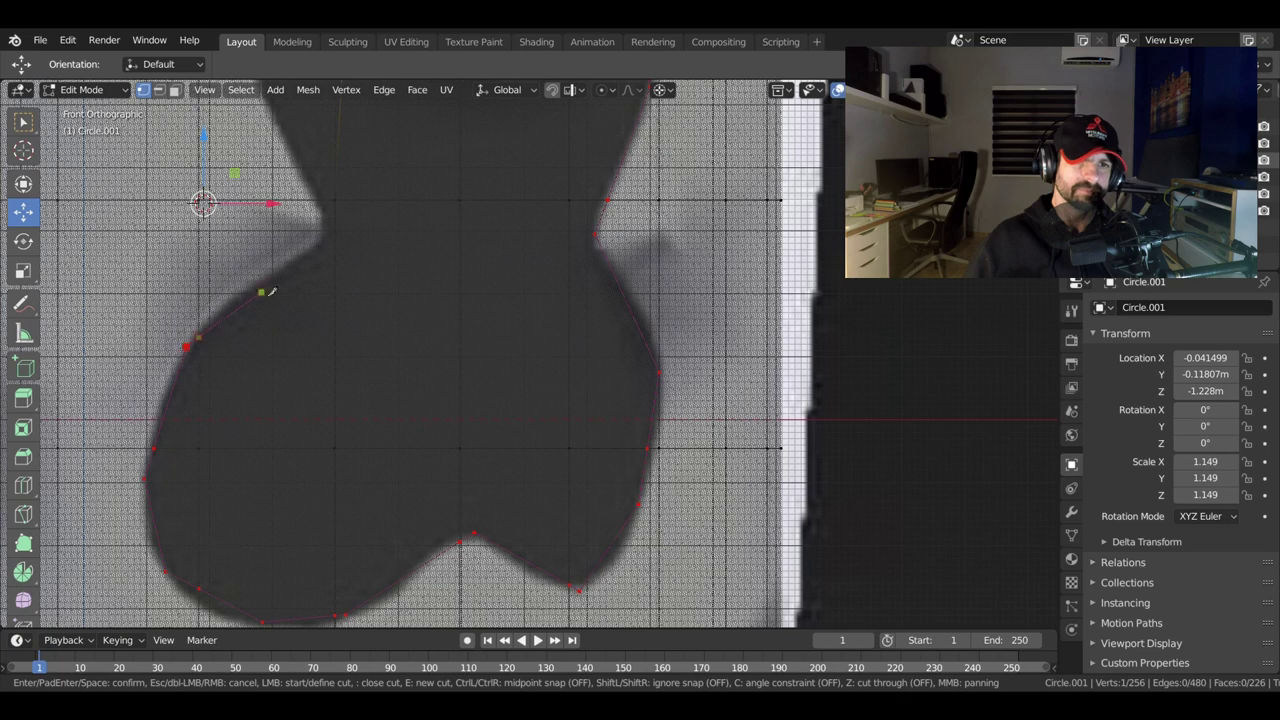
{"action": "left_click", "coordinate": [295, 260]}
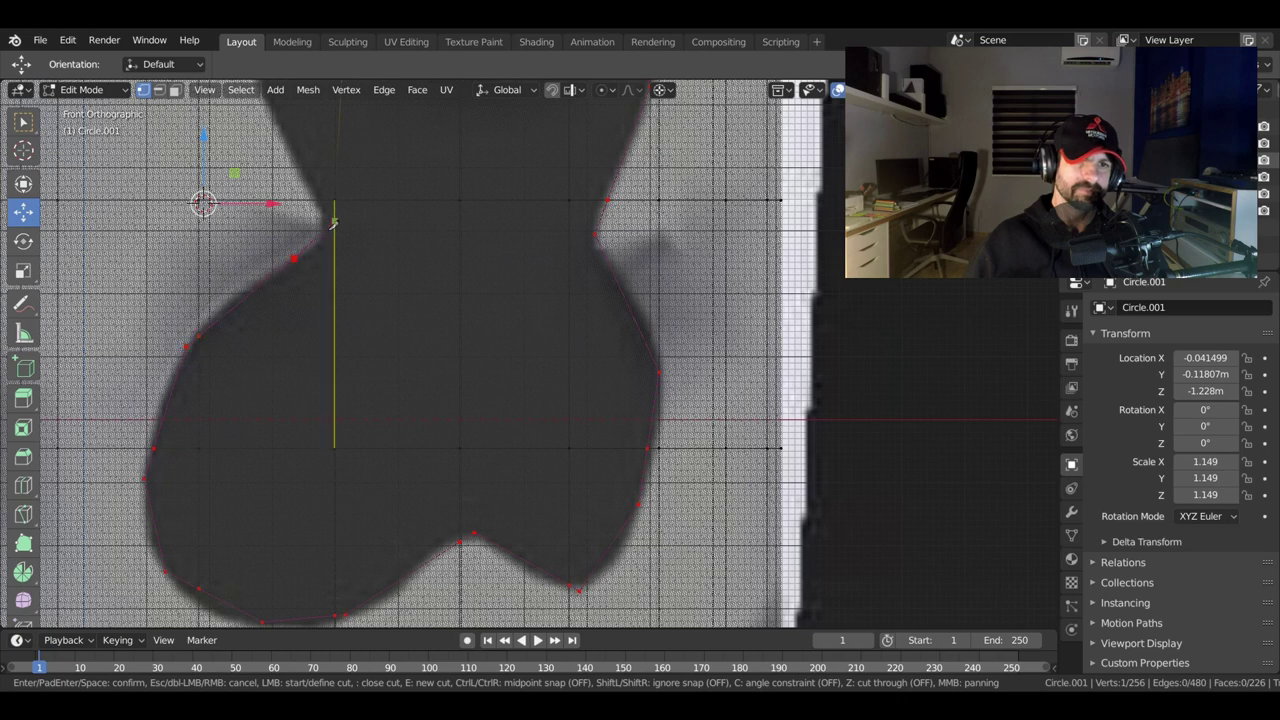
{"action": "middle_click_drag", "start_coordinate": [330, 206], "coordinate": [368, 343], "text": "shift"}
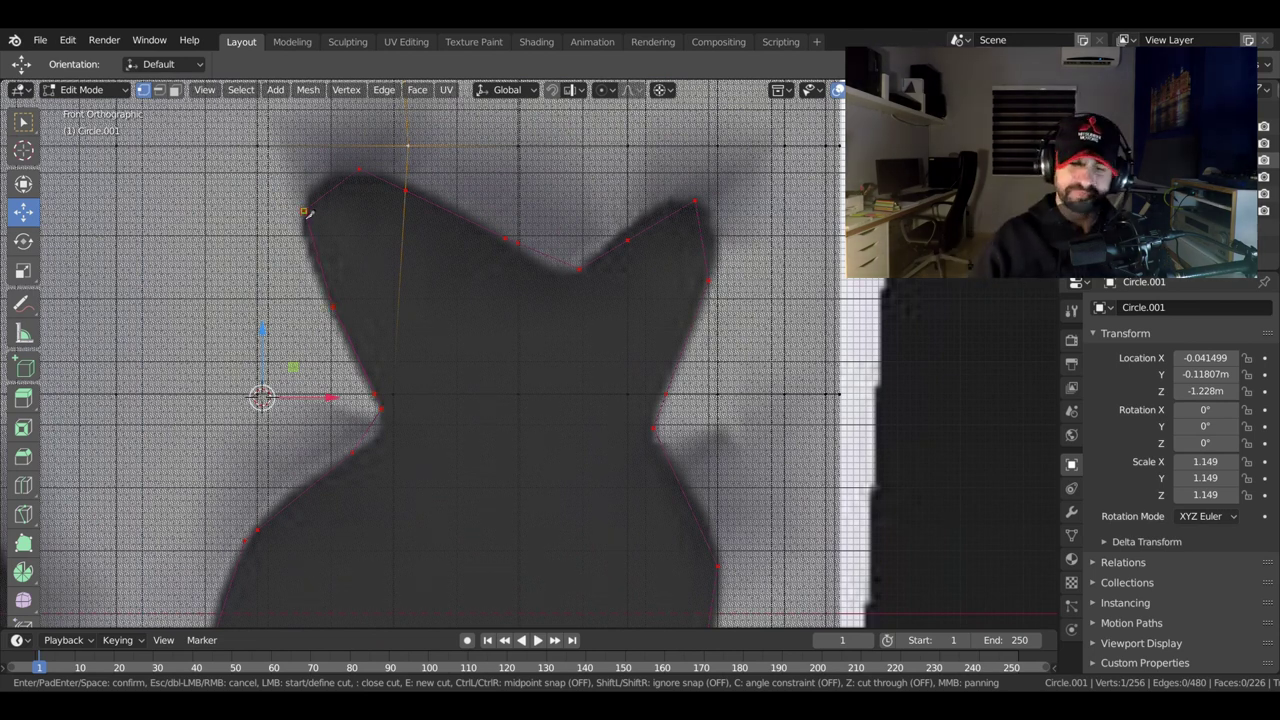
Commit the knife cut around the X-shaped eye outline.
{"action": "key", "text": "Return"}
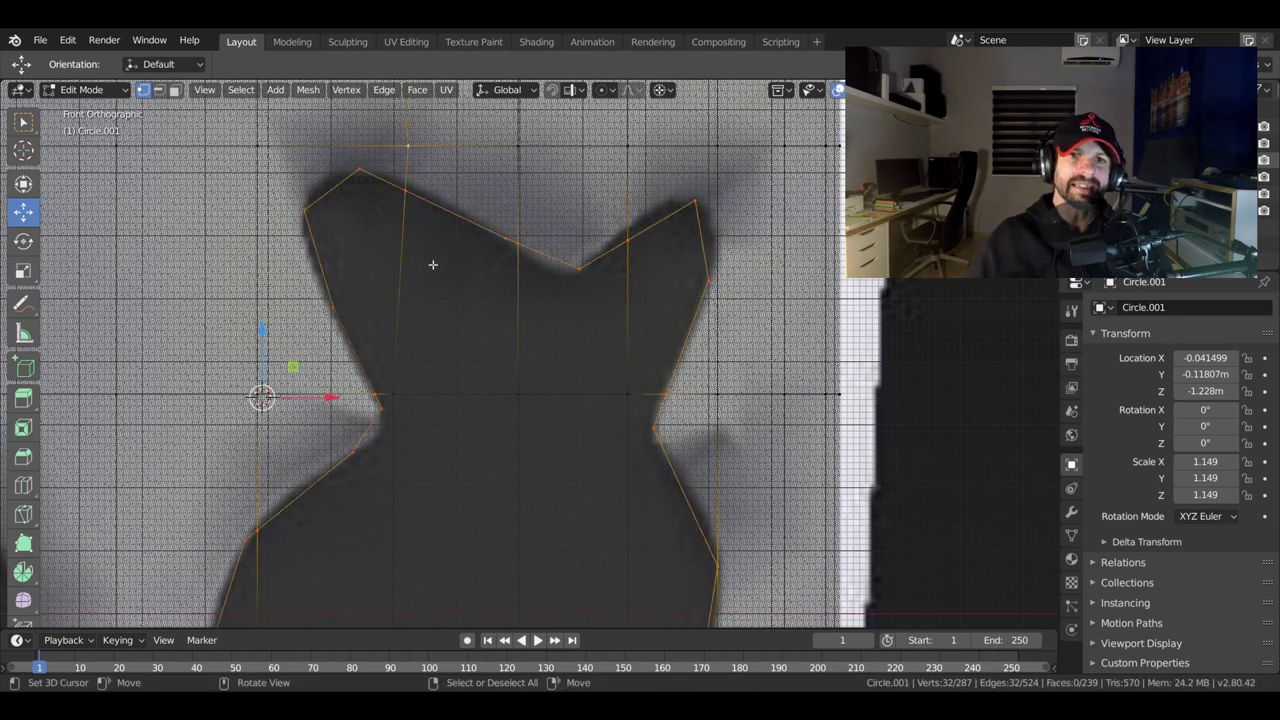
{"action": "scroll", "coordinate": [413, 313], "scroll_direction": "down", "scroll_amount": 2}
{"action": "scroll", "coordinate": [460, 413], "scroll_direction": "down", "scroll_amount": 1}
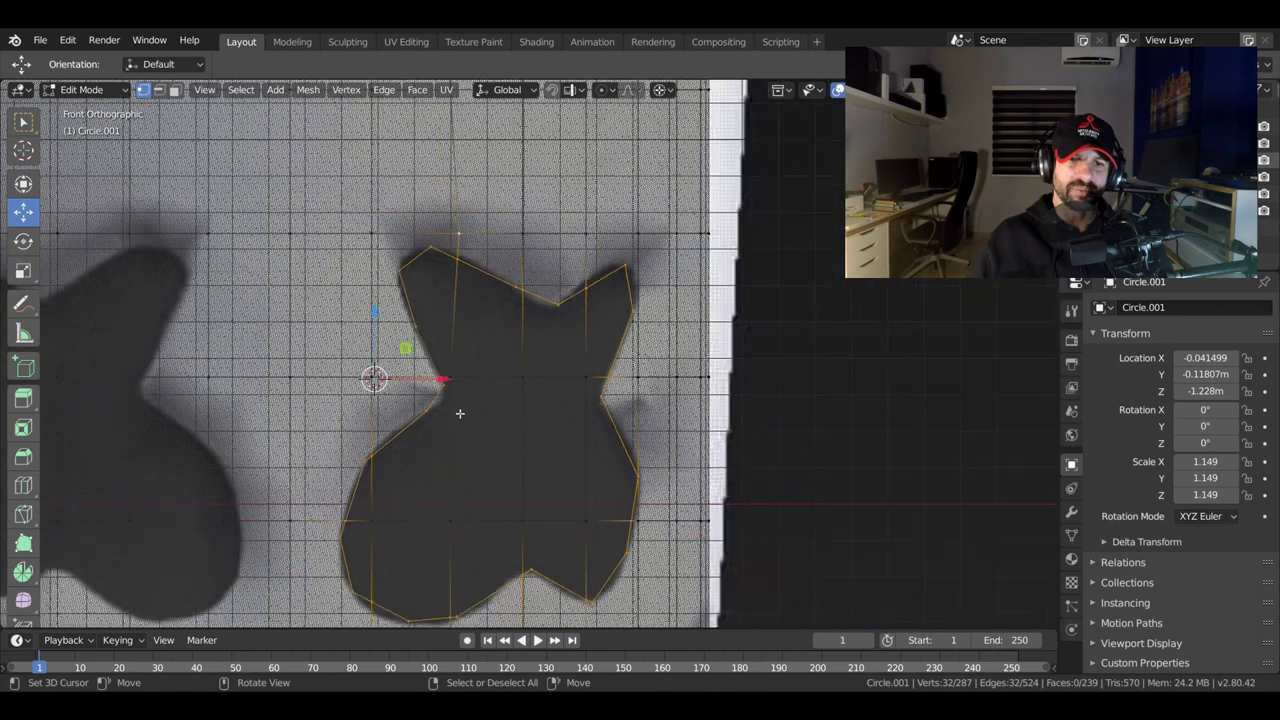
{"action": "scroll", "coordinate": [487, 387], "scroll_direction": "up", "scroll_amount": 1}
{"action": "scroll", "coordinate": [487, 387], "scroll_direction": "up", "scroll_amount": 2}
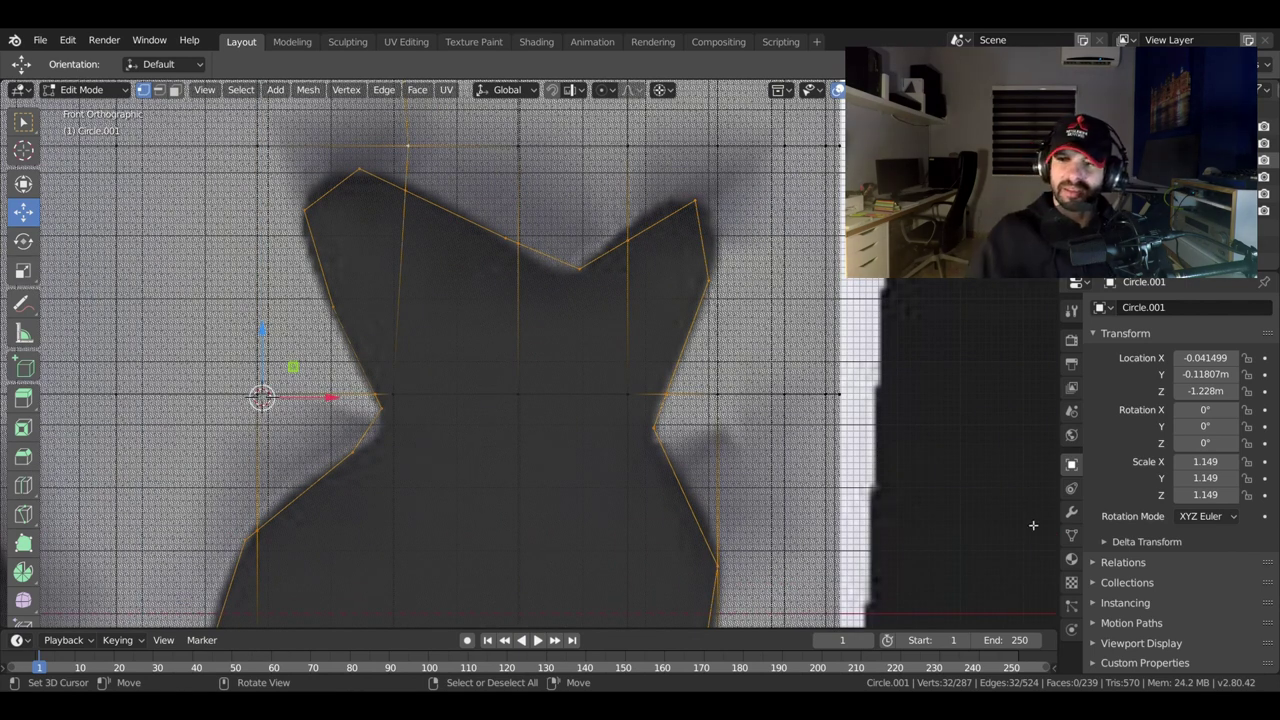
Add a Subdivision Surface modifier at level 2, preview it in Object Mode, then resume editing.
{"action": "left_click", "coordinate": [1076, 514]}
{"action": "left_click", "coordinate": [1169, 305]}
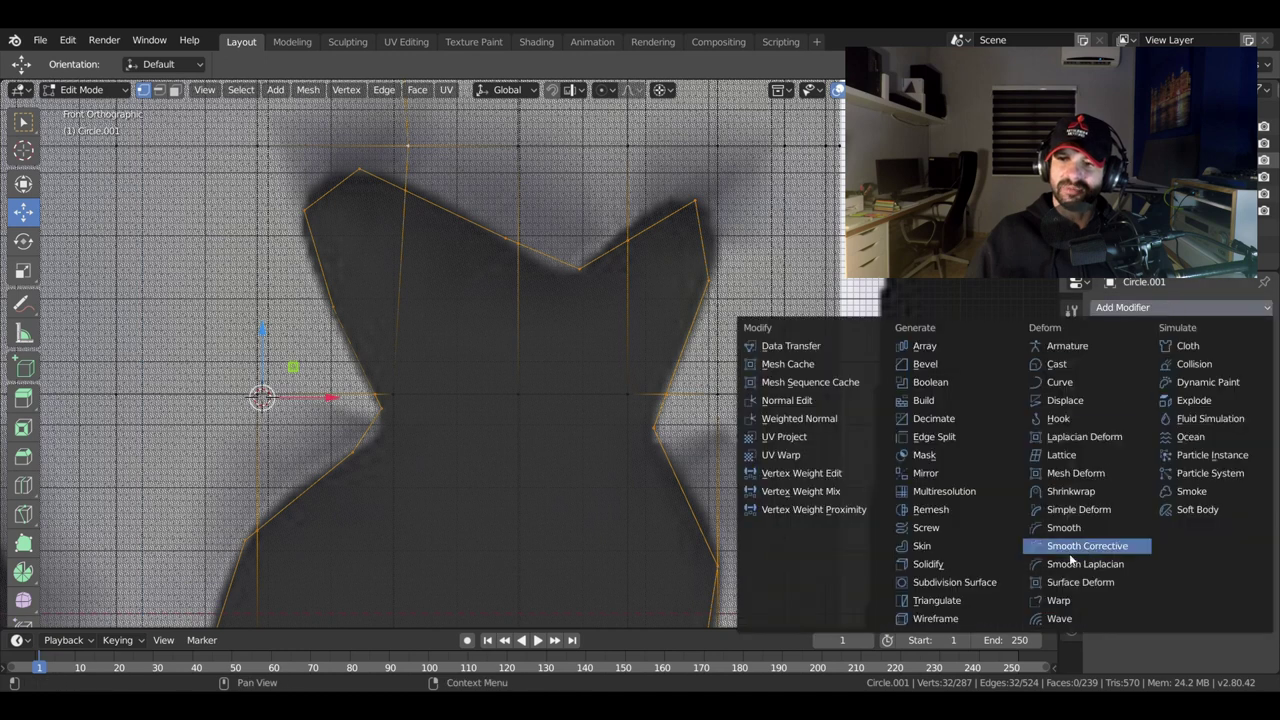
{"action": "left_click", "coordinate": [938, 590]}
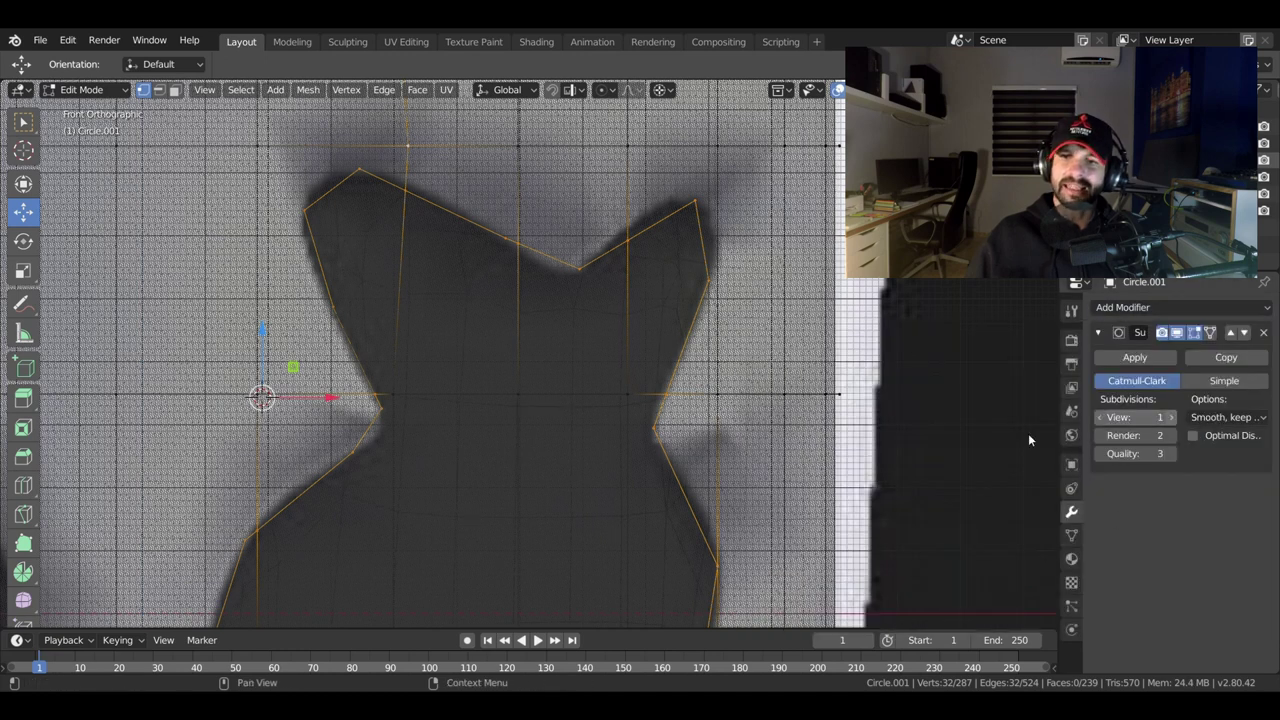
{"action": "key", "text": "ctrl+2"}
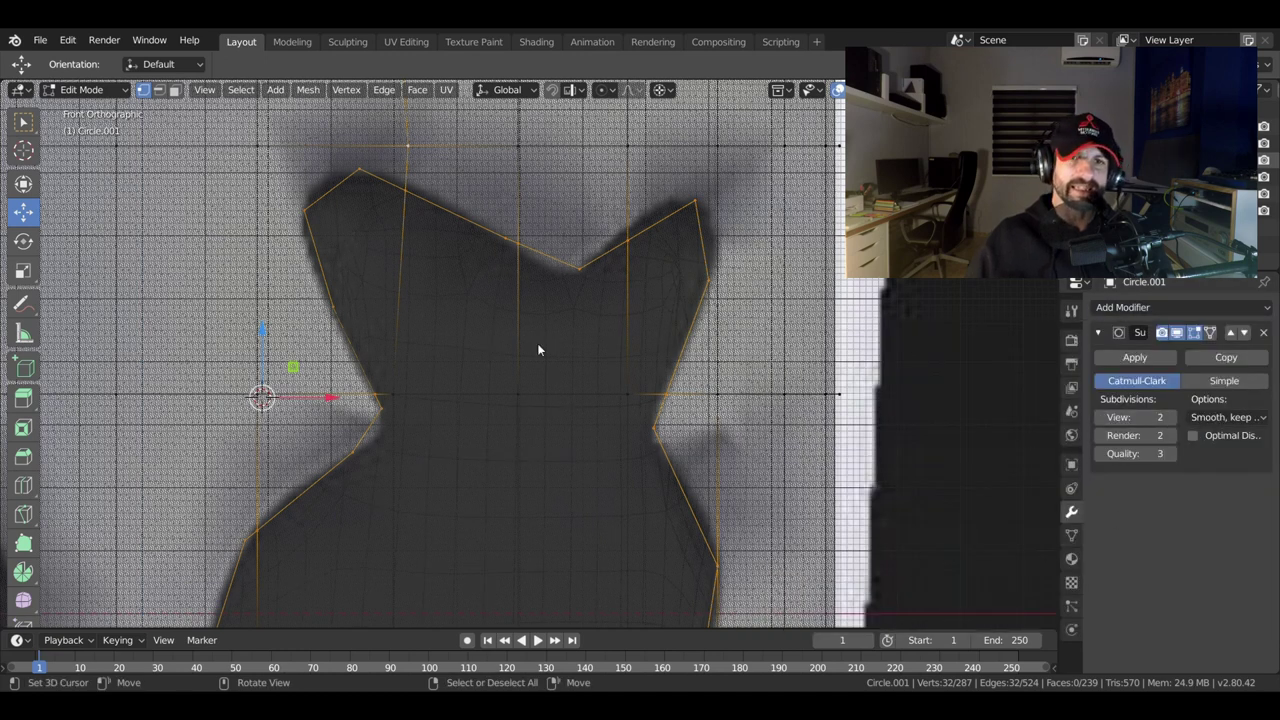
{"action": "key", "text": "Tab"}
{"action": "scroll", "coordinate": [538, 349], "scroll_direction": "down", "scroll_amount": 3}
{"action": "scroll", "coordinate": [538, 349], "scroll_direction": "down", "scroll_amount": 2}
{"action": "scroll", "coordinate": [538, 349], "scroll_direction": "up", "scroll_amount": 2}
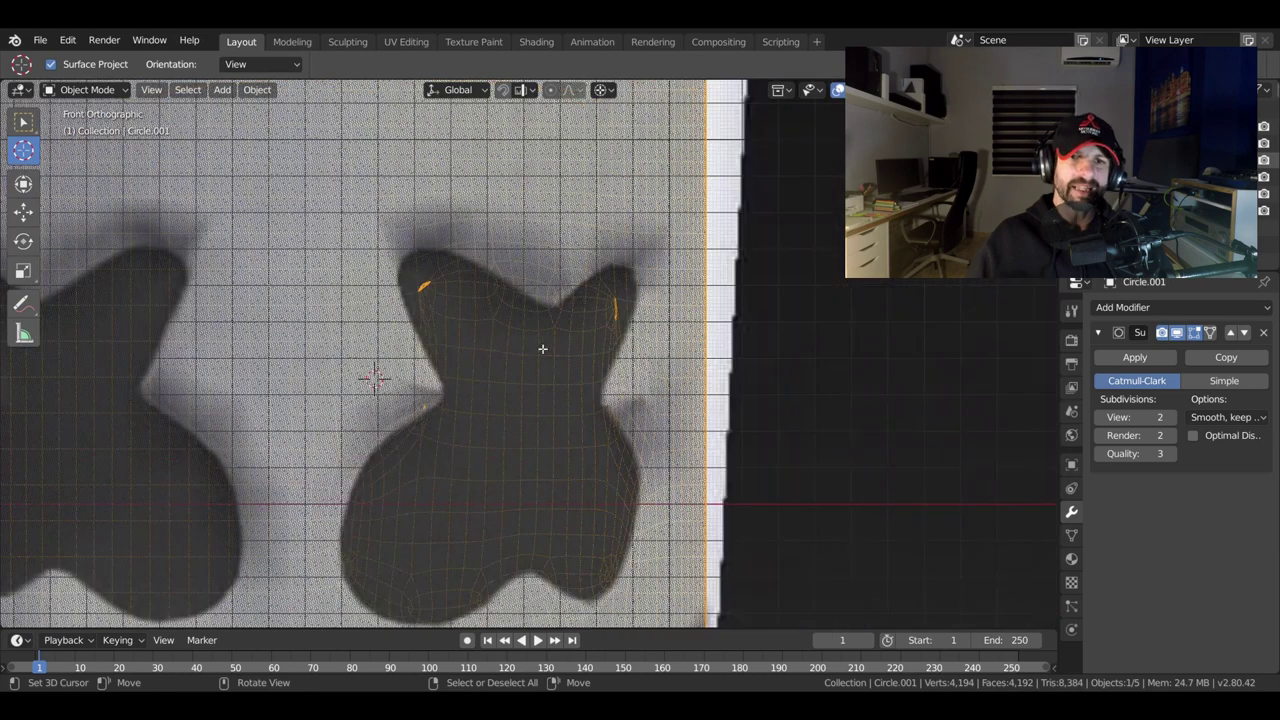
{"action": "key", "text": "Tab"}
{"action": "scroll", "coordinate": [542, 348], "scroll_direction": "up", "scroll_amount": 2}
{"action": "middle_click_drag", "start_coordinate": [500, 337], "coordinate": [569, 366], "text": "shift"}
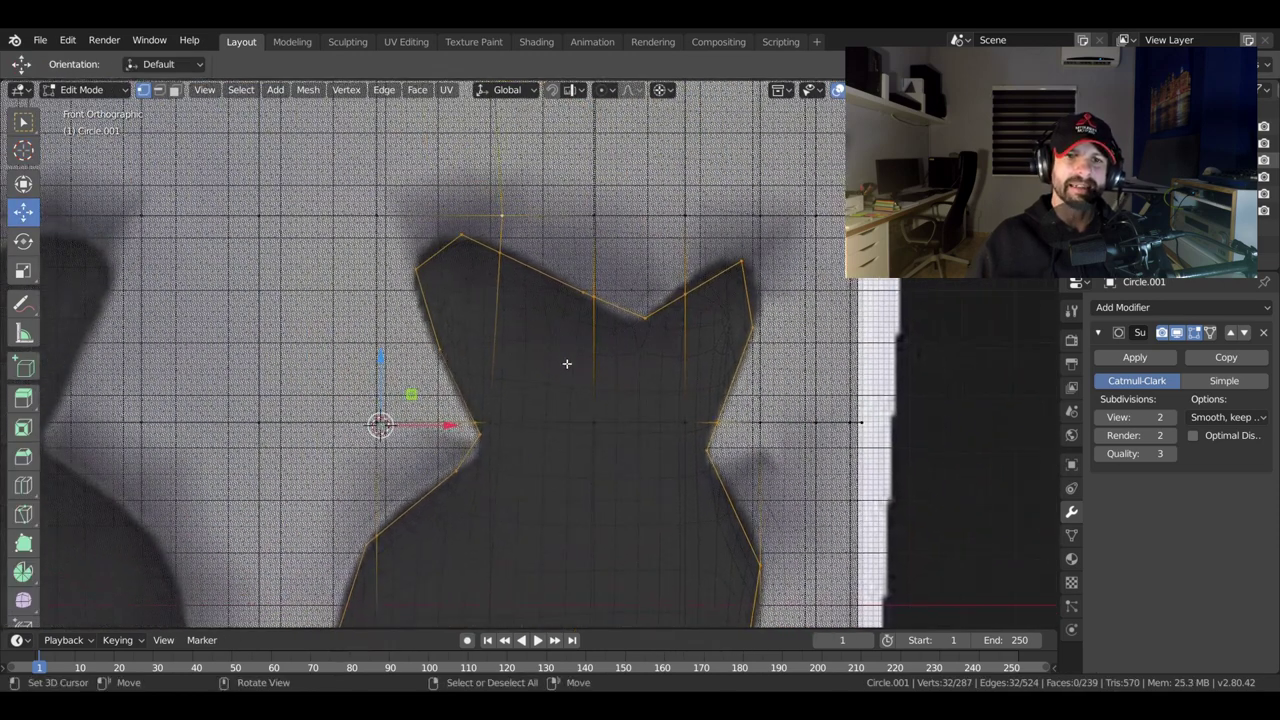
{"action": "scroll", "coordinate": [567, 364], "scroll_direction": "down", "scroll_amount": 2}
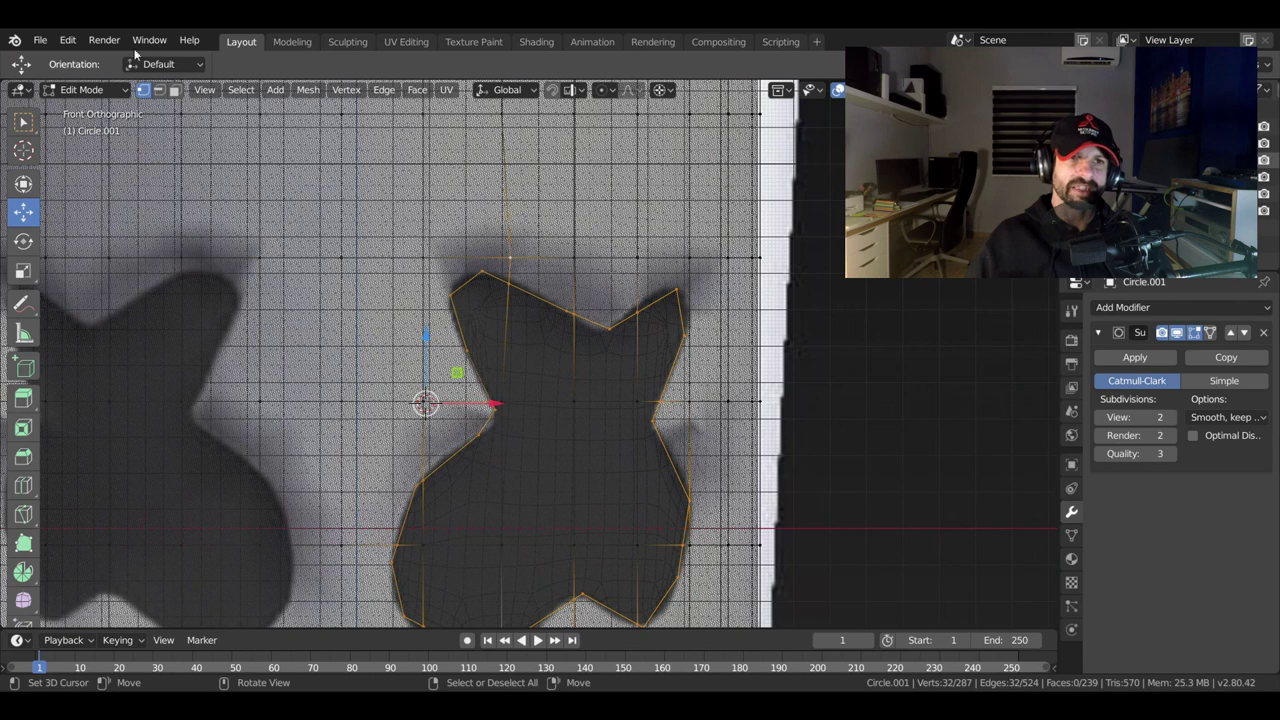
In face select mode, select the faces in the upper and right arms of the X outline.
{"action": "left_click", "coordinate": [174, 89]}
{"action": "left_click", "coordinate": [478, 330]}
{"action": "left_click", "coordinate": [535, 354], "text": "shift"}
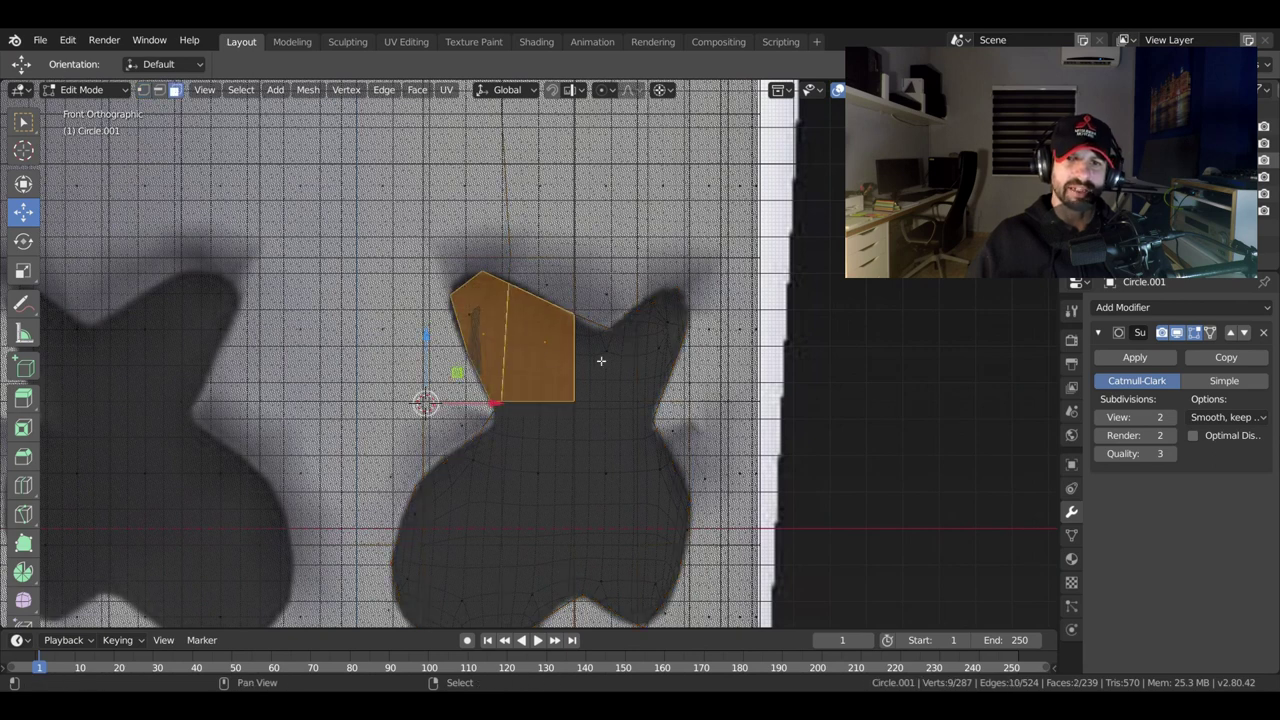
{"action": "left_click", "coordinate": [601, 360], "text": "shift"}
{"action": "left_click", "coordinate": [662, 336], "text": "shift"}
{"action": "left_click", "coordinate": [645, 432], "text": "shift"}
{"action": "left_click", "coordinate": [559, 454], "text": "shift"}
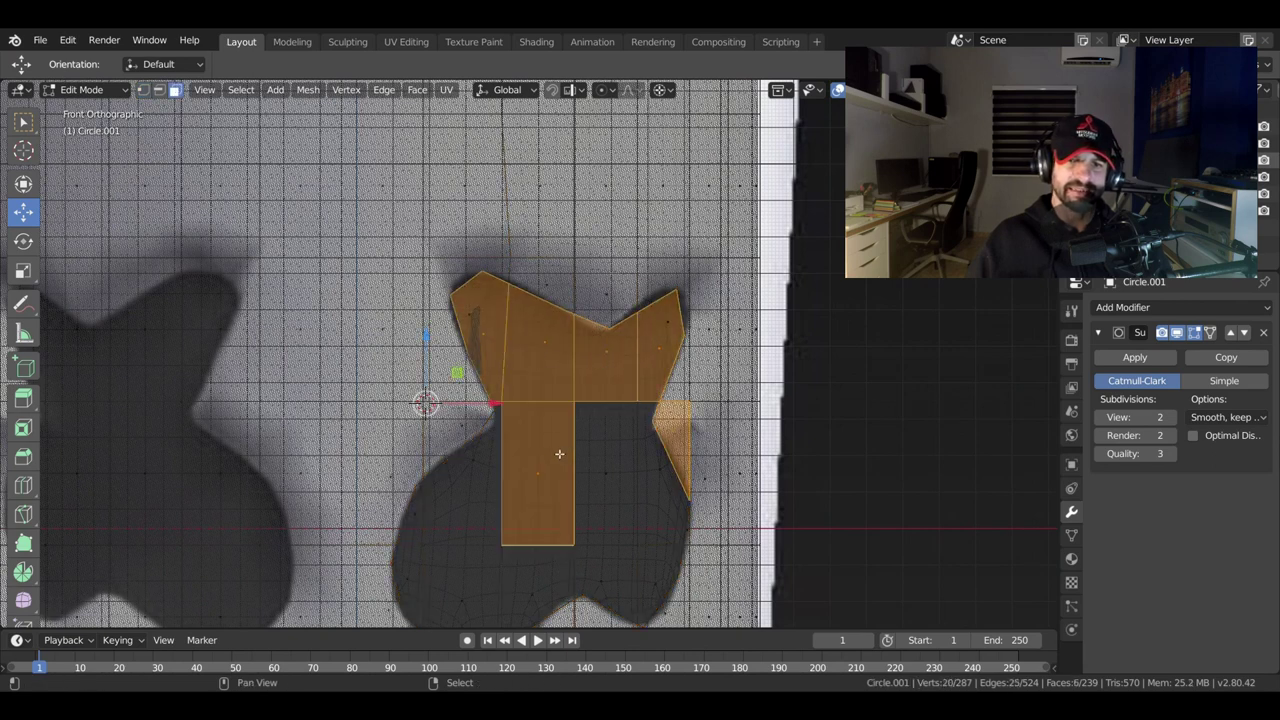
{"action": "left_click", "coordinate": [607, 435], "text": "shift"}
{"action": "left_click", "coordinate": [669, 429], "text": "shift"}
{"action": "left_click", "coordinate": [641, 470], "text": "shift"}
Add the lower, left-strip and inner faces of the X outline to the selection.
{"action": "left_click", "coordinate": [645, 550], "text": "shift"}
{"action": "left_click", "coordinate": [572, 580], "text": "shift"}
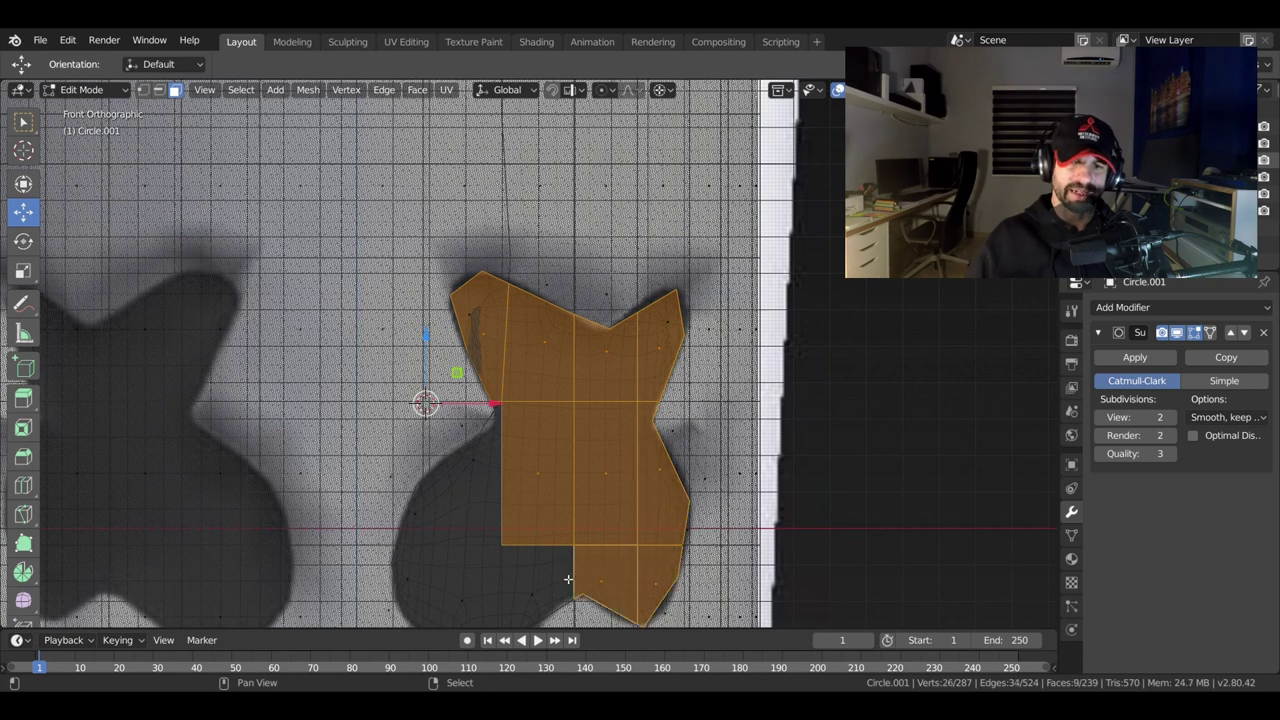
{"action": "left_click", "coordinate": [530, 583], "text": "shift"}
{"action": "left_click", "coordinate": [440, 588], "text": "shift"}
{"action": "left_click", "coordinate": [466, 590], "text": "shift"}
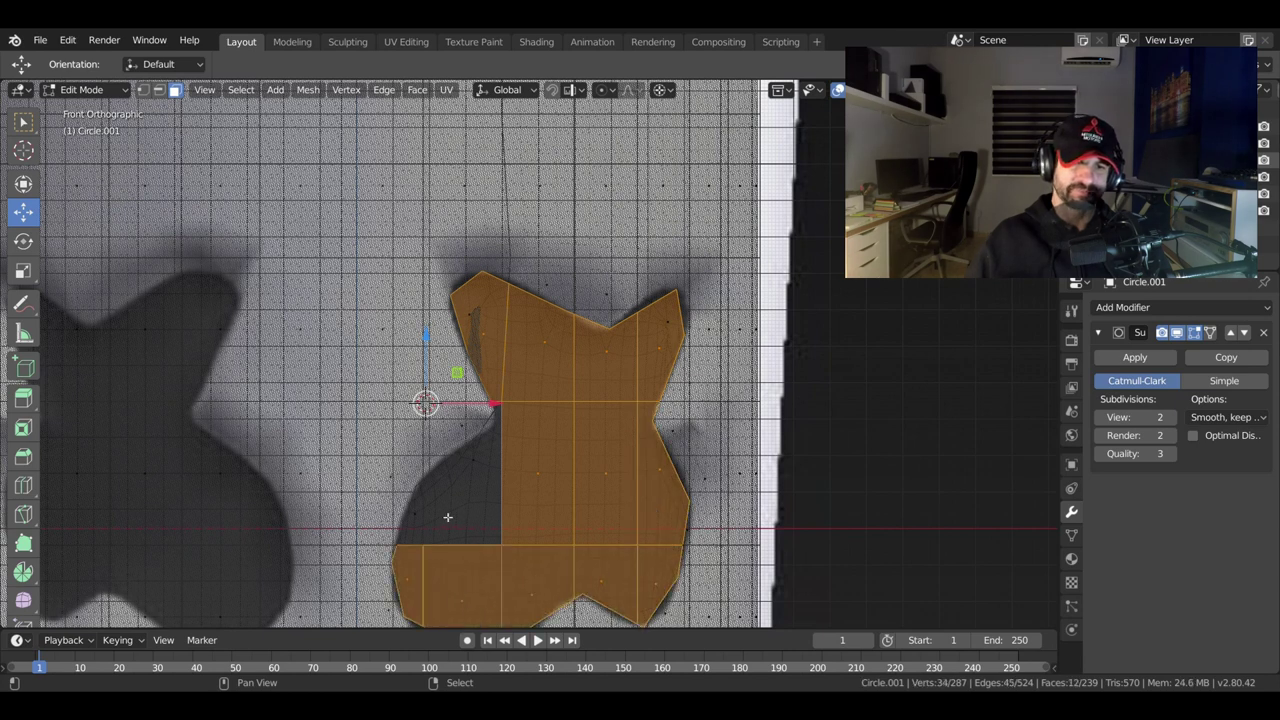
{"action": "left_click", "coordinate": [412, 515], "text": "shift"}
{"action": "left_click", "coordinate": [480, 490], "text": "shift"}
{"action": "scroll", "coordinate": [481, 489], "scroll_direction": "down", "scroll_amount": 2}
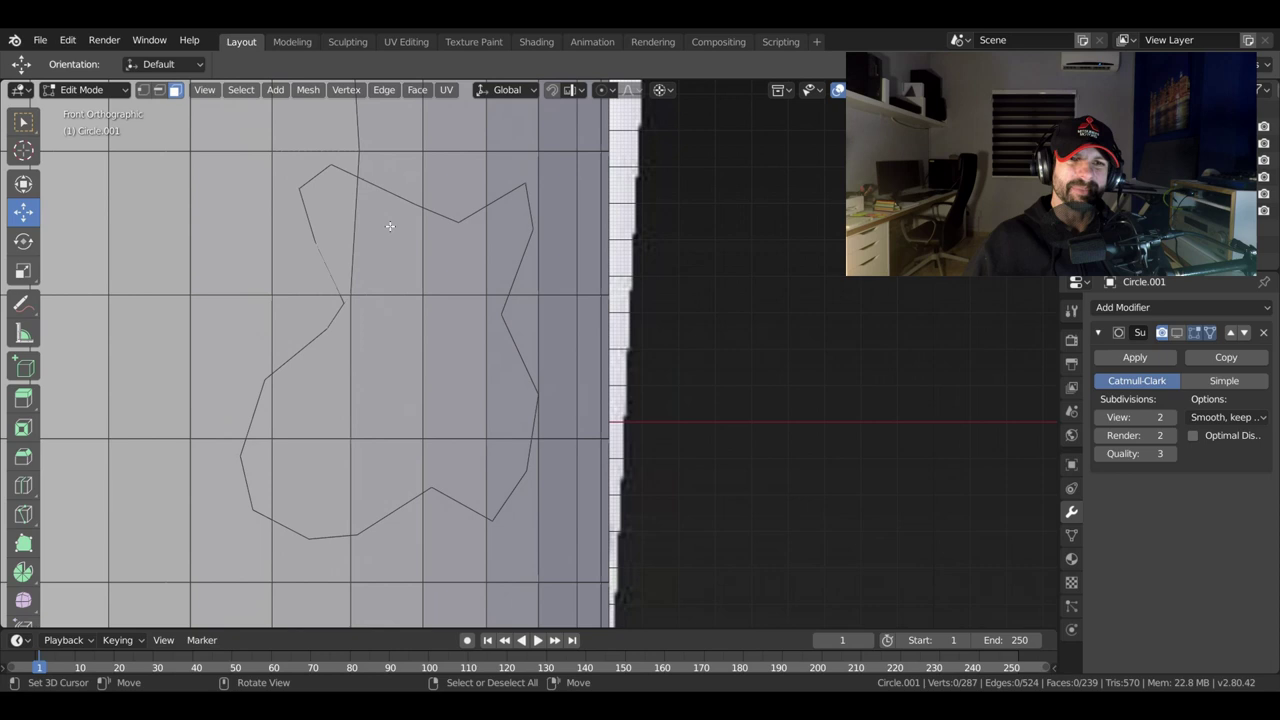
{"action": "mouse_move", "coordinate": [390, 226]}
{"action": "middle_mouse_down", "text": "shift"}
{"action": "mouse_move", "coordinate": [449, 277]}
{"action": "mouse_move", "coordinate": [452, 302]}
{"action": "middle_mouse_up", "text": "shift"}
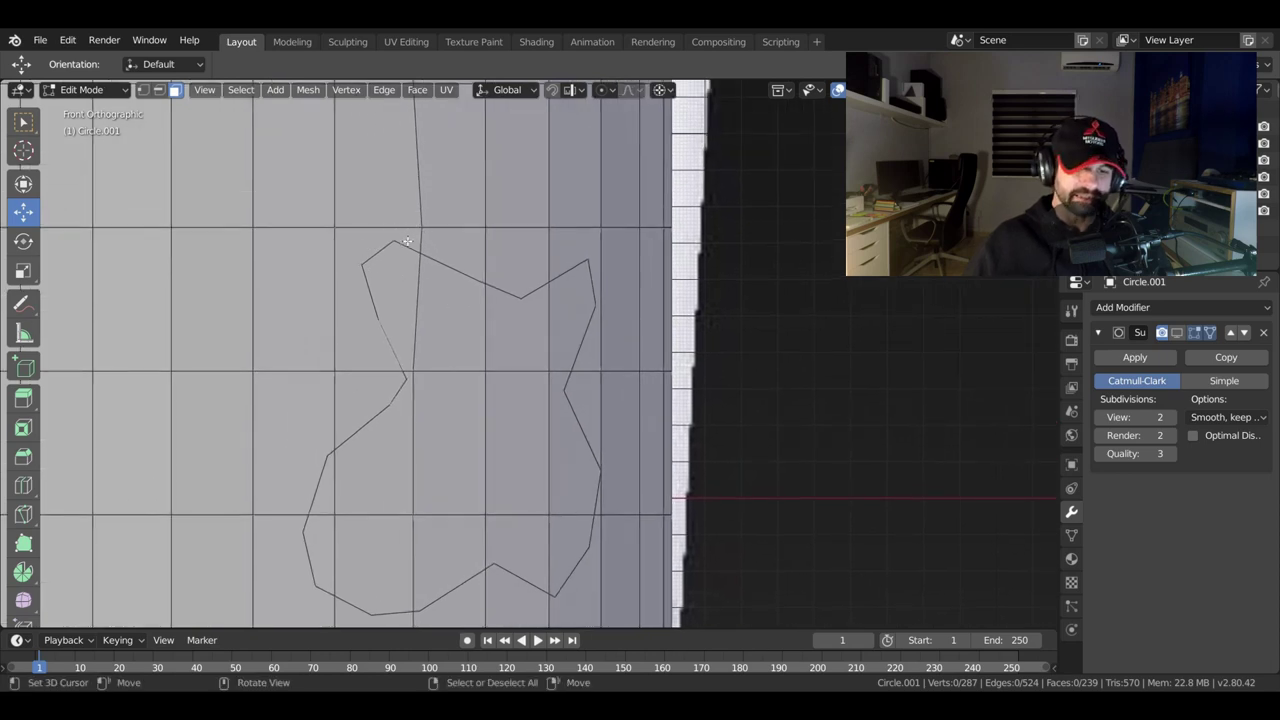
Knife-cut edges from the outline's top and left corners to nearby grid vertices.
{"action": "key", "text": "k"}
{"action": "left_click", "coordinate": [393, 240]}
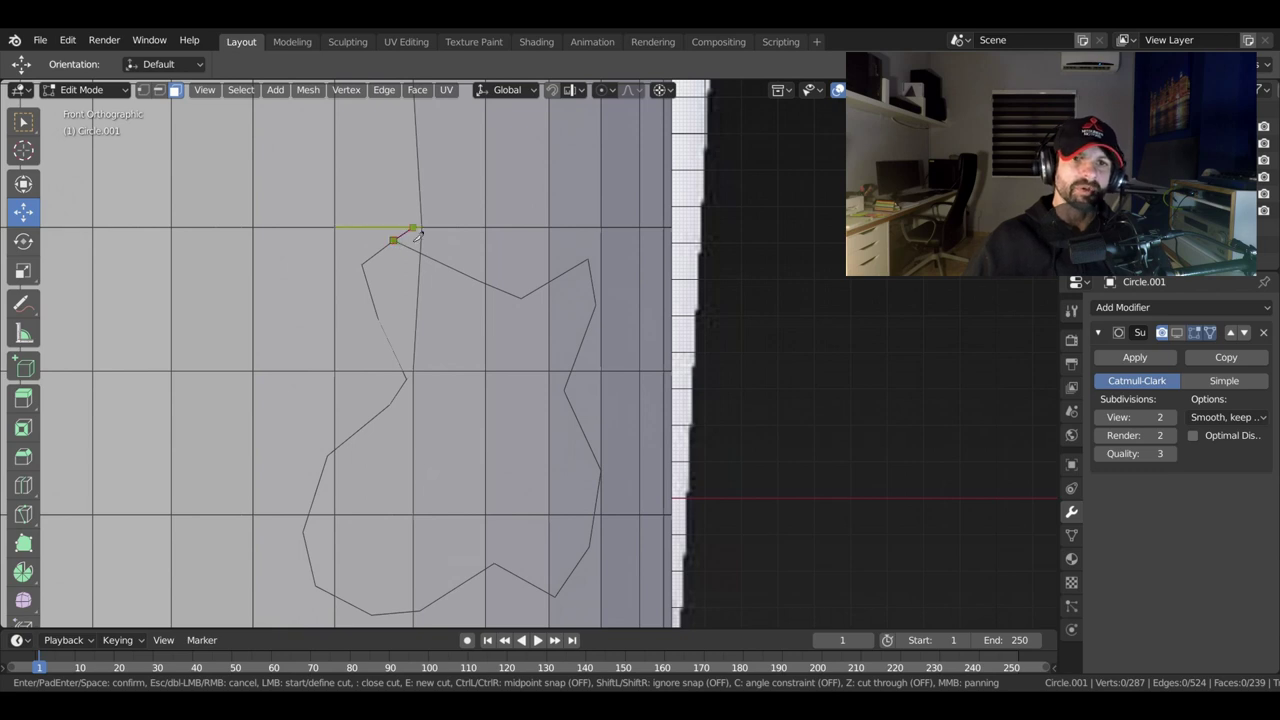
{"action": "left_click", "coordinate": [422, 229]}
{"action": "key", "text": "Return"}
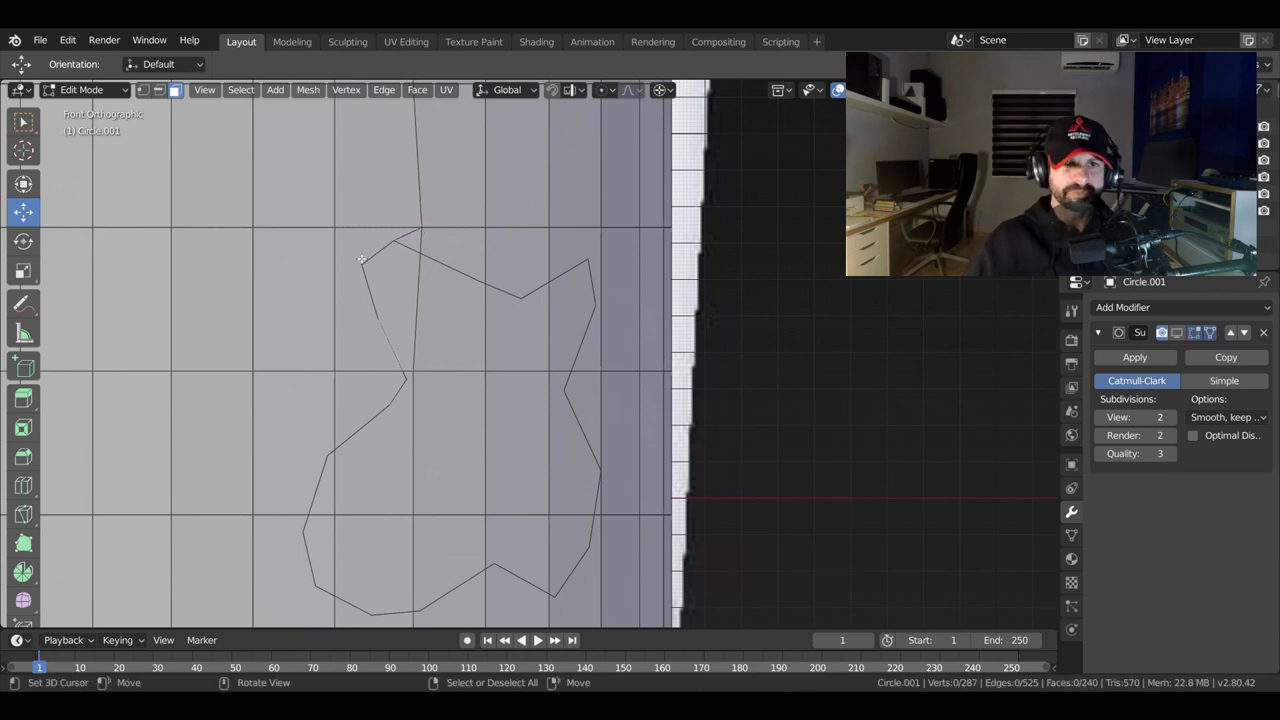
{"action": "key", "text": "k"}
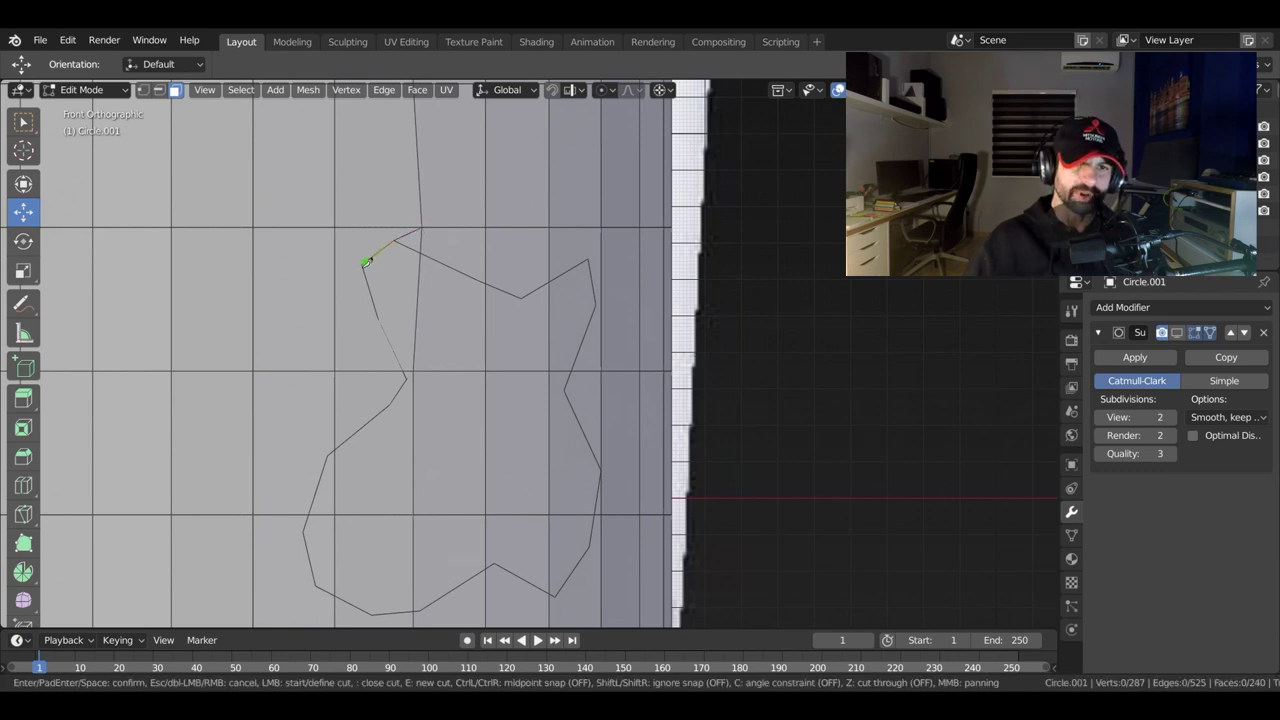
{"action": "left_click", "coordinate": [362, 264]}
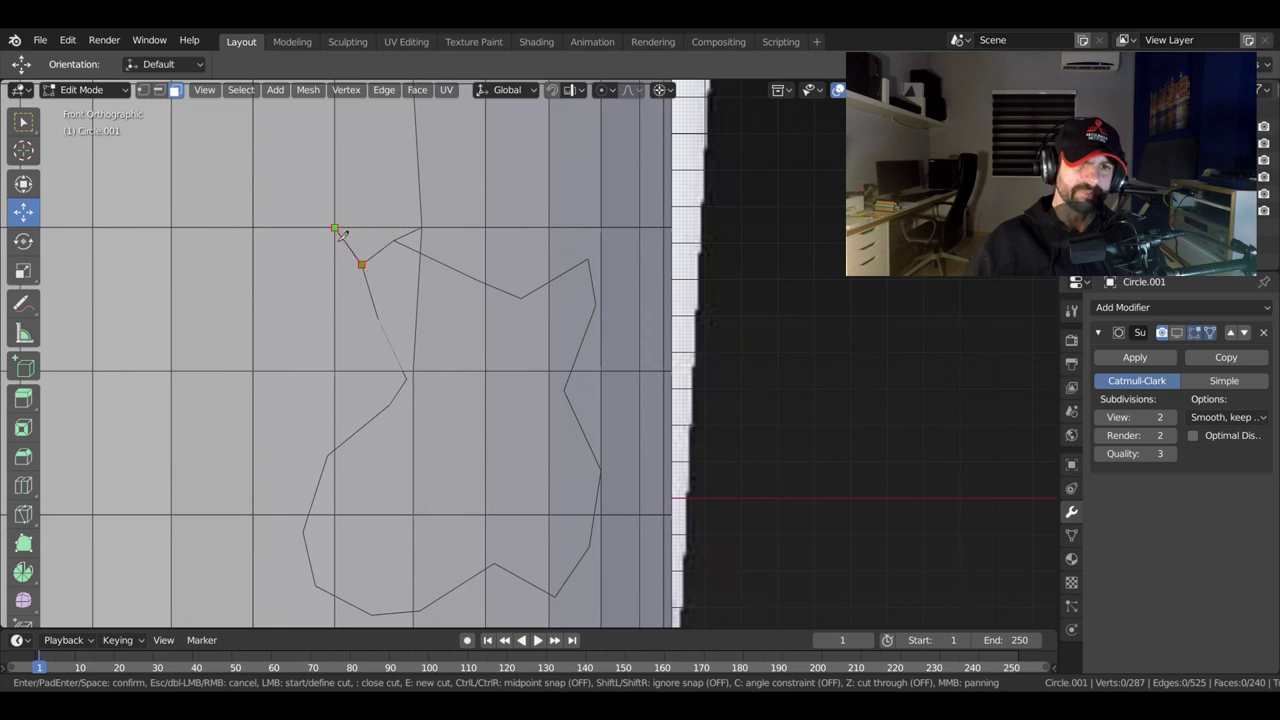
{"action": "left_click", "coordinate": [335, 229]}
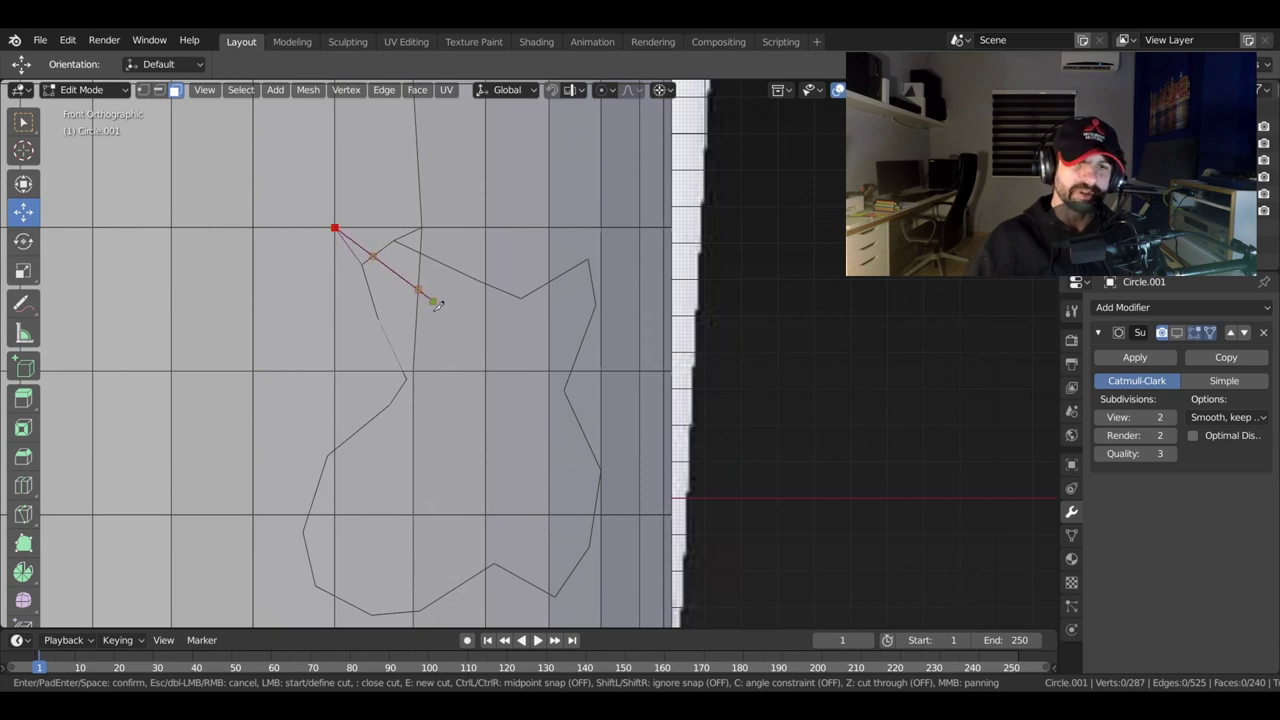
{"action": "key", "text": "e"}
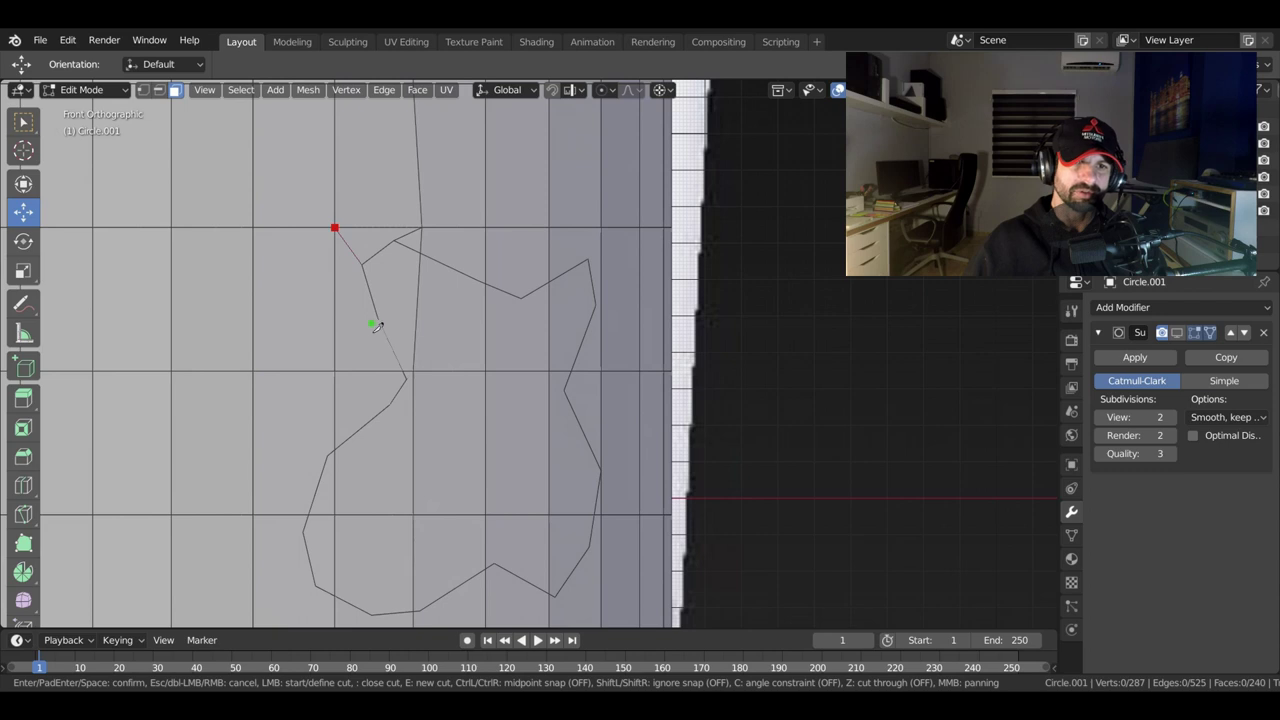
{"action": "left_click", "coordinate": [379, 322]}
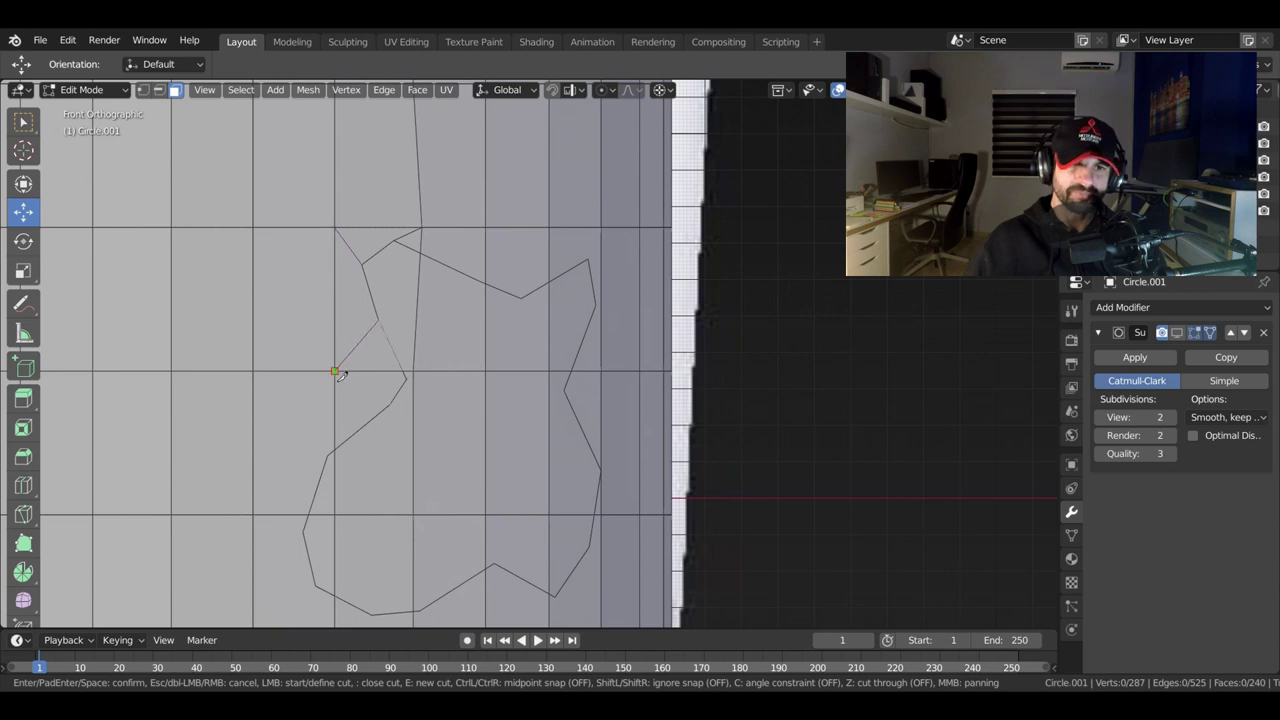
{"action": "left_click", "coordinate": [335, 371]}
{"action": "key", "text": "Return"}
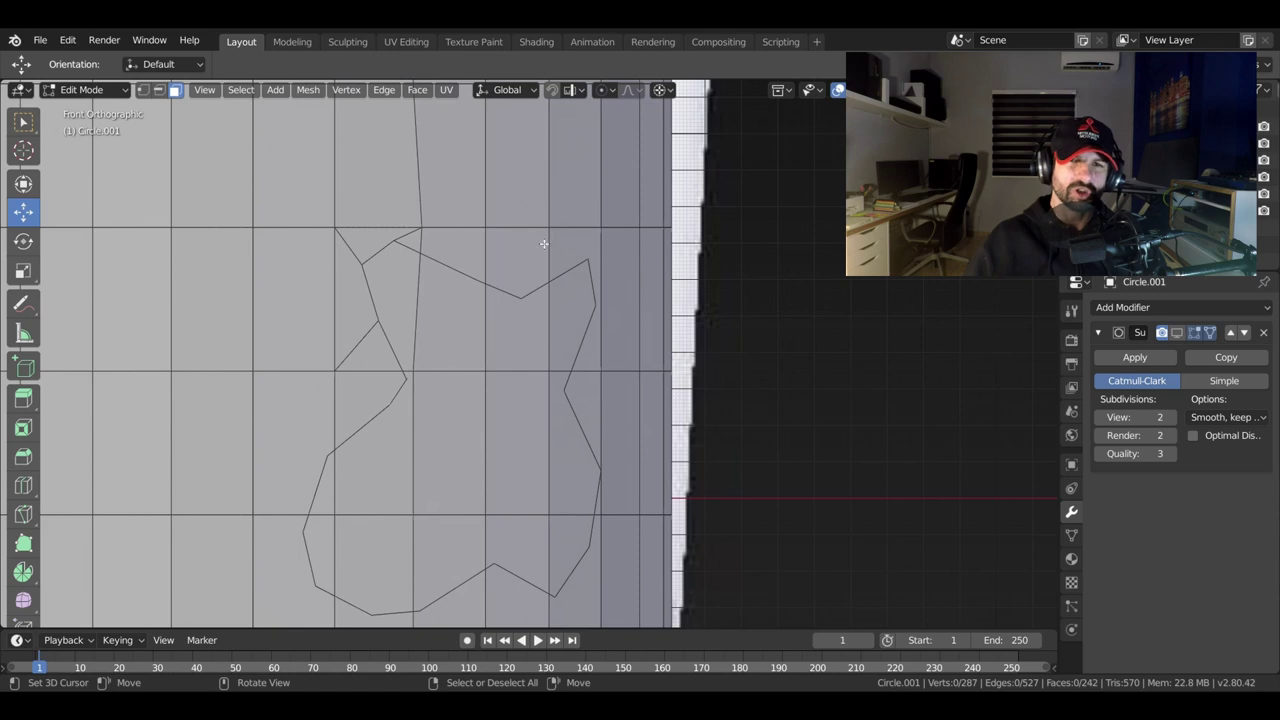
Knife-cut edges from the outline's top notch and top-right corner to the grid vertices above.
{"action": "key", "text": "k"}
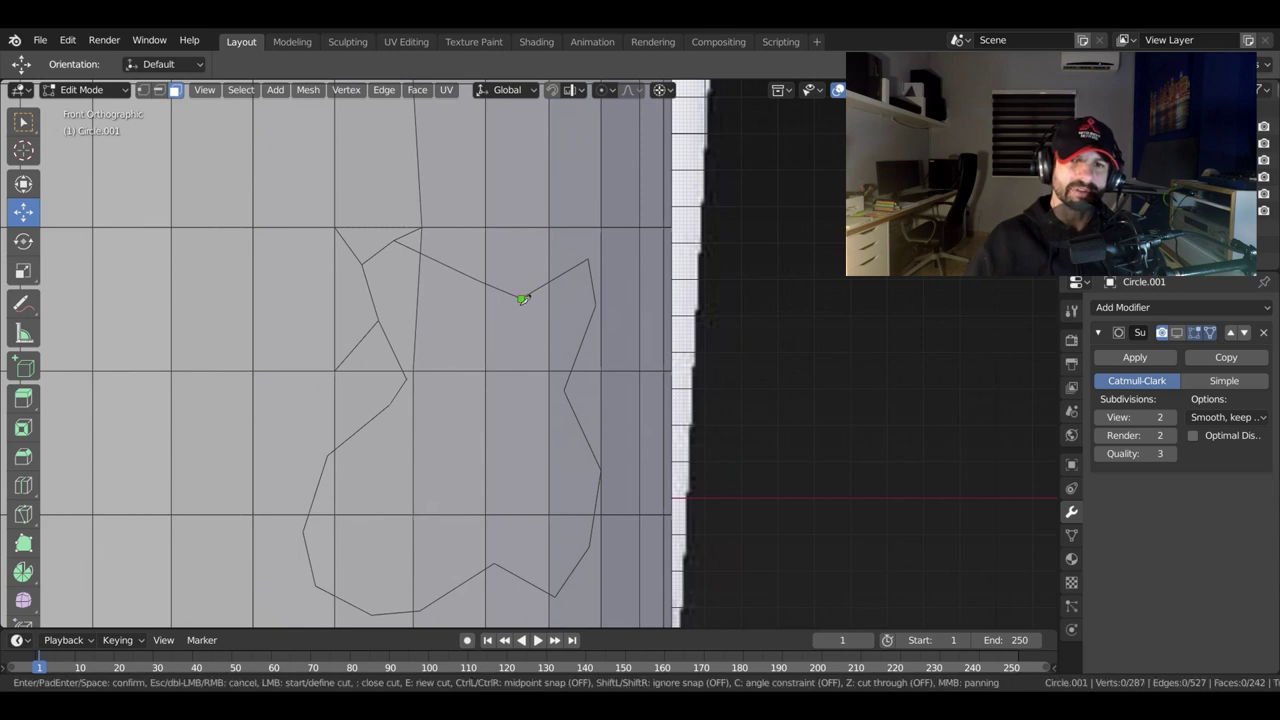
{"action": "left_click", "coordinate": [522, 298]}
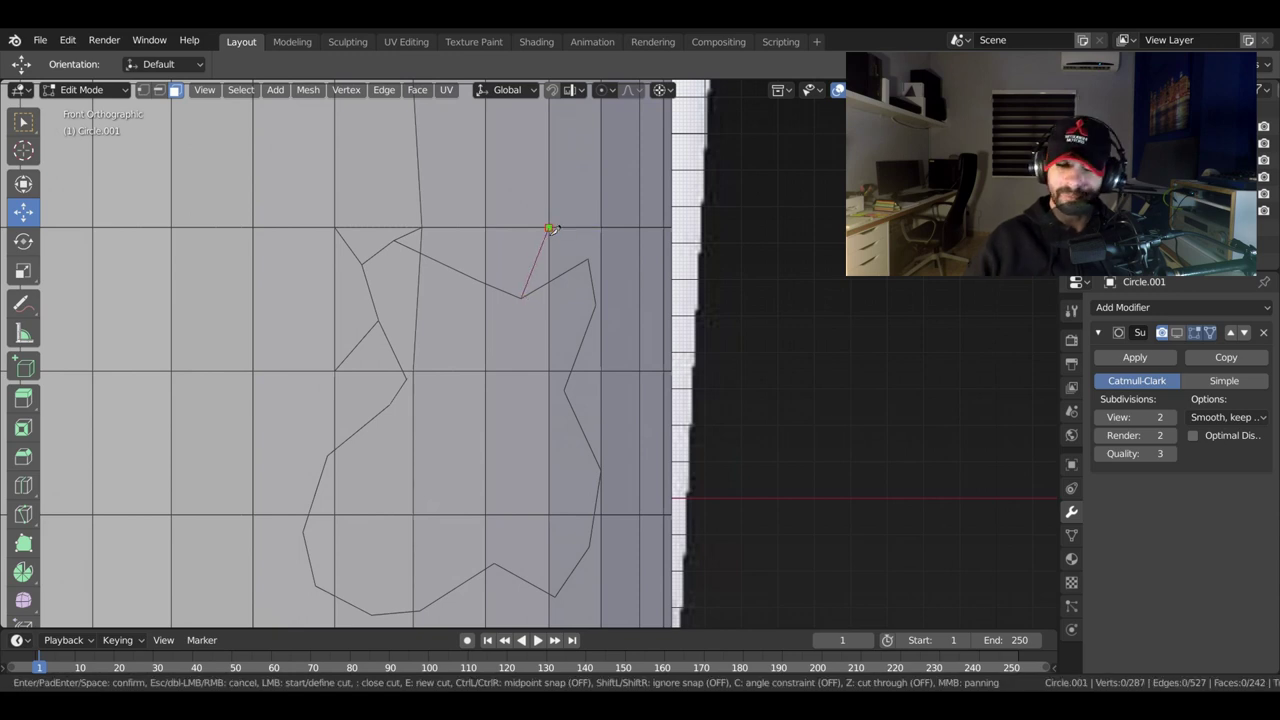
{"action": "left_click", "coordinate": [549, 229]}
{"action": "key", "text": "Return"}
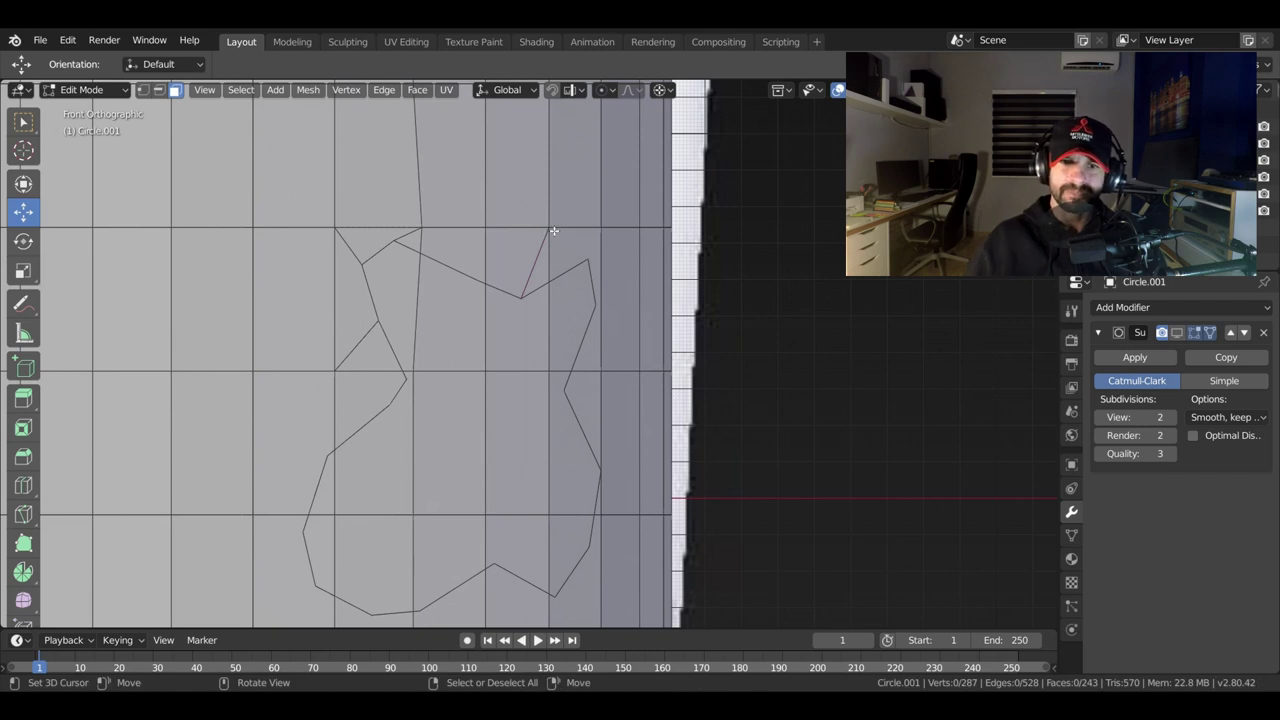
{"action": "key", "text": "k"}
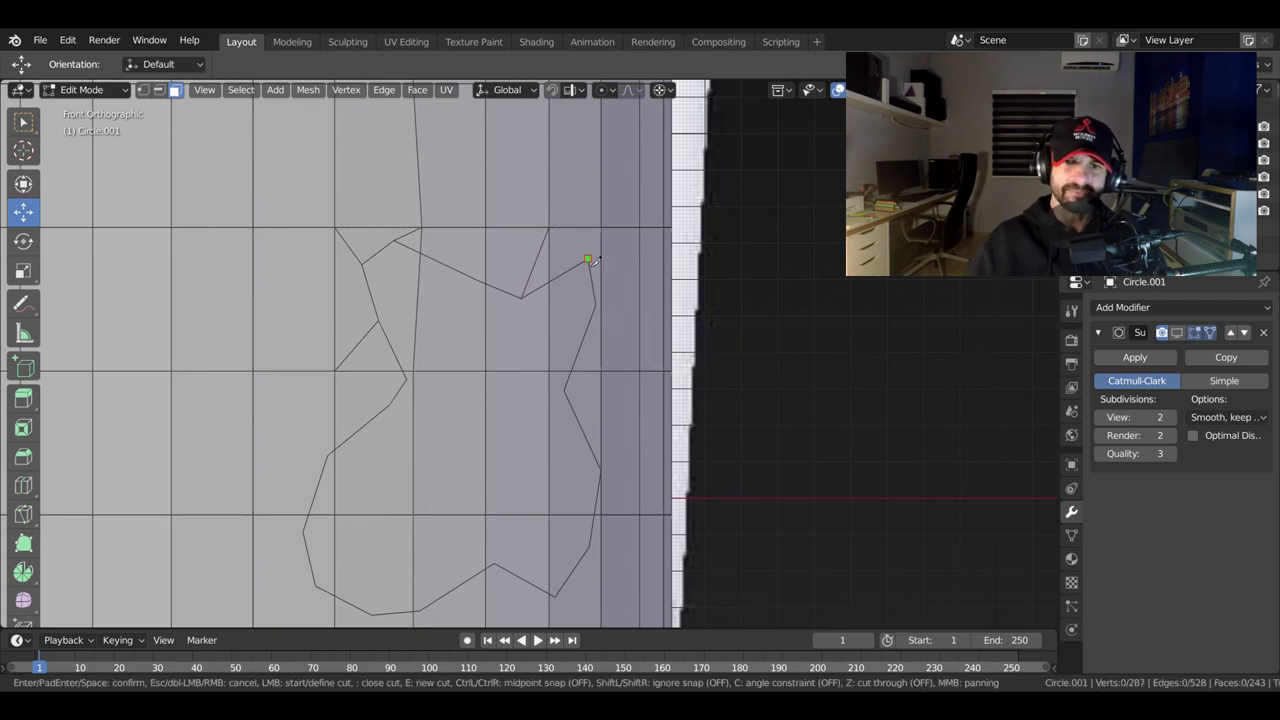
{"action": "left_click", "coordinate": [588, 260]}
{"action": "left_click", "coordinate": [594, 240]}
{"action": "key", "text": "Return"}
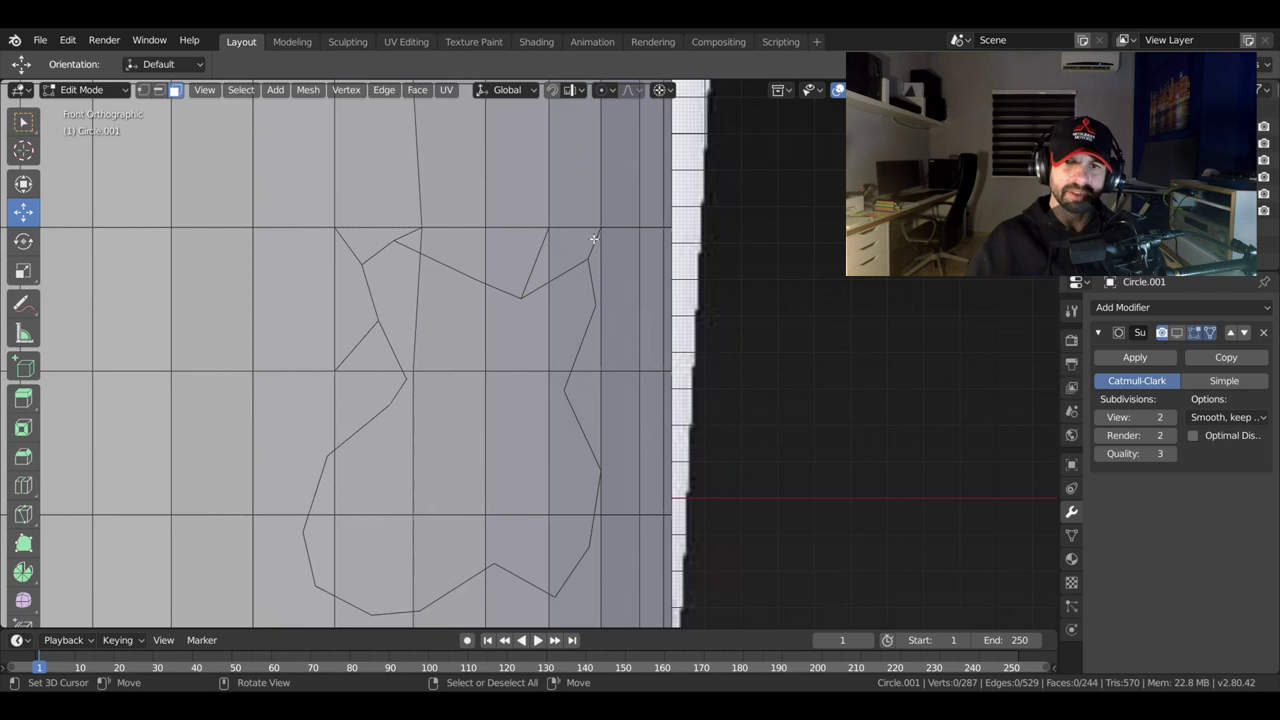
Knife-cut edges from outline vertices across to the nearby horizontal grid lines.
{"action": "middle_click_drag", "start_coordinate": [604, 305], "coordinate": [514, 314]}
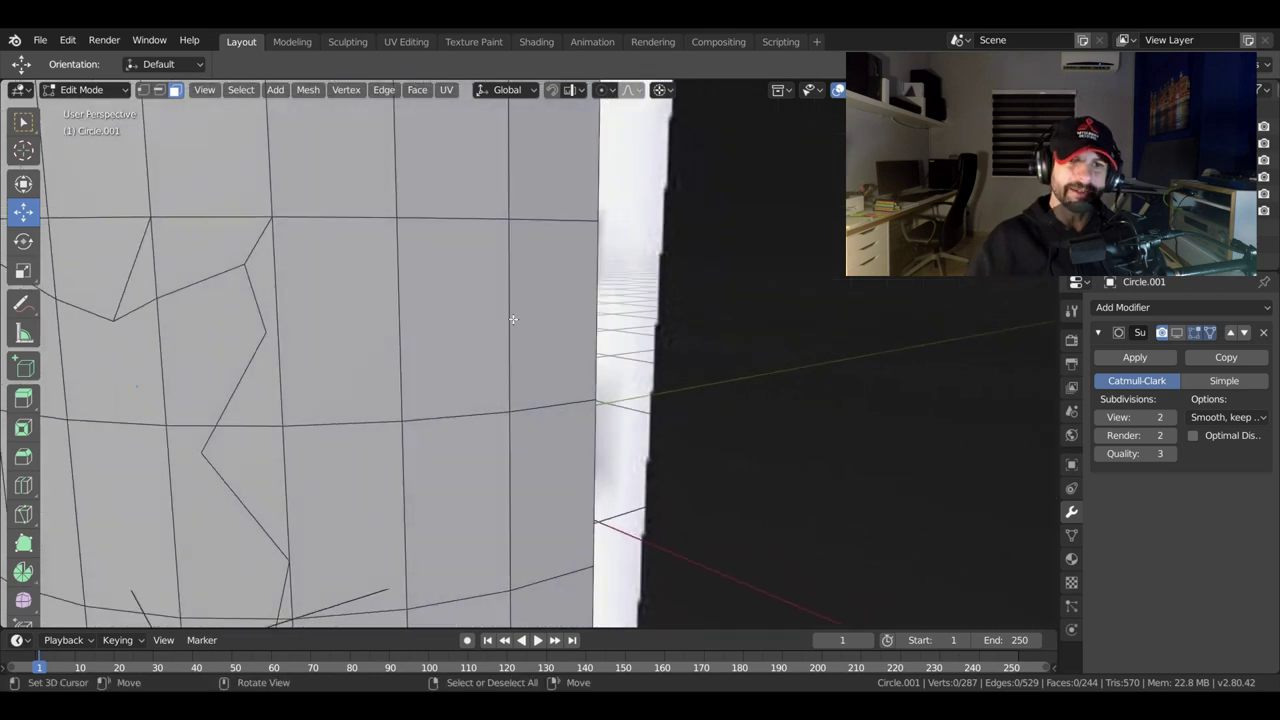
{"action": "key", "text": "k"}
{"action": "left_click", "coordinate": [276, 331]}
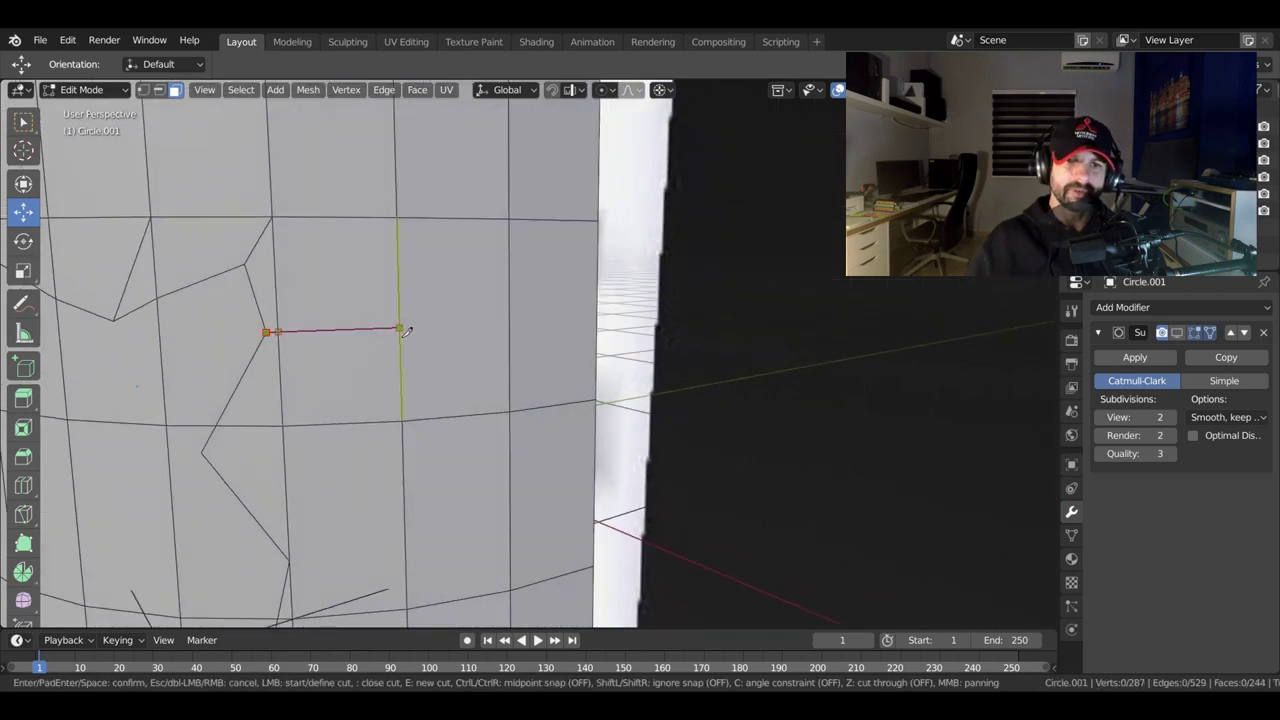
{"action": "left_click", "coordinate": [508, 320]}
{"action": "key", "text": "Return"}
{"action": "scroll", "coordinate": [408, 406], "scroll_direction": "down", "scroll_amount": 3}
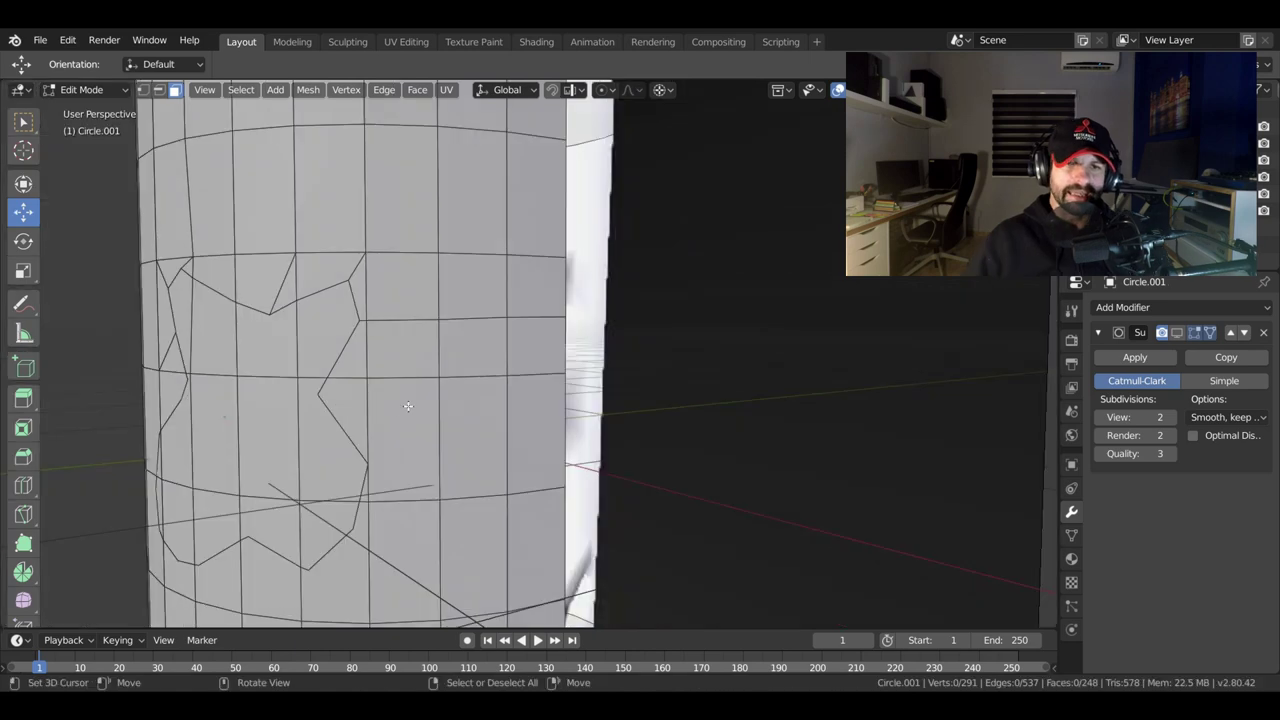
{"action": "key", "text": "k"}
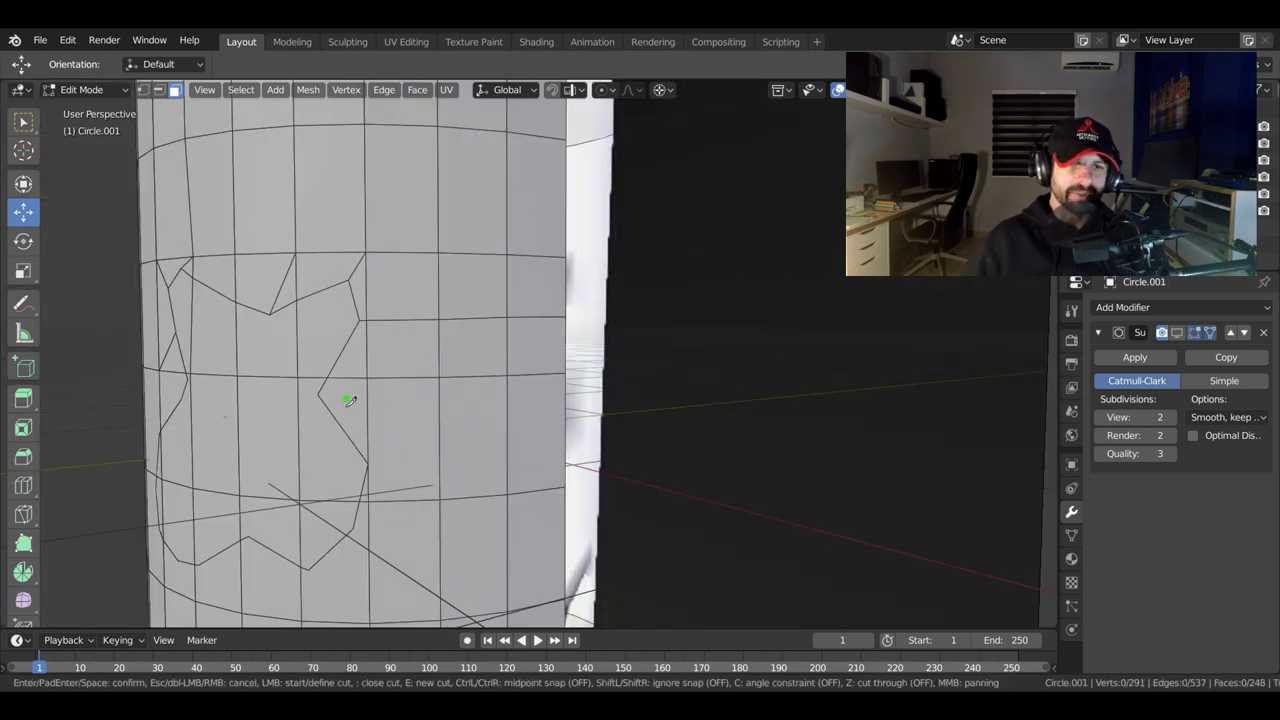
{"action": "left_click", "coordinate": [318, 395]}
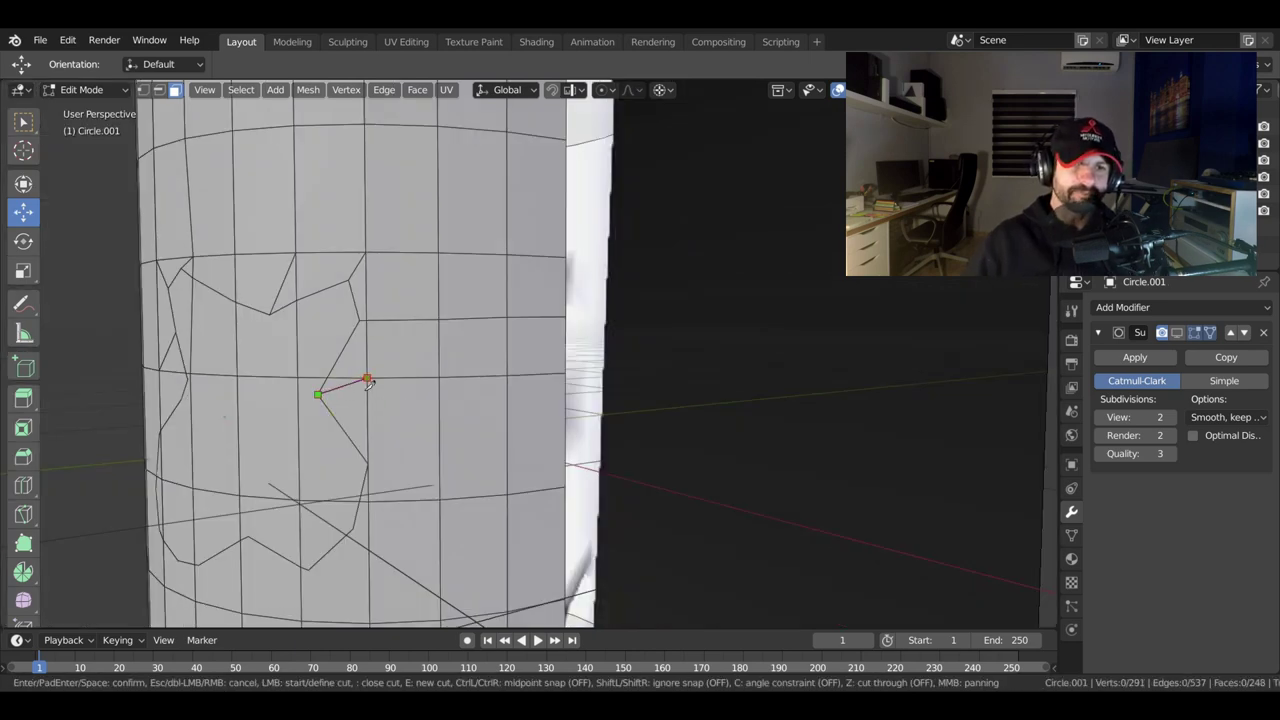
{"action": "left_click", "coordinate": [367, 379]}
{"action": "key", "text": "Return"}
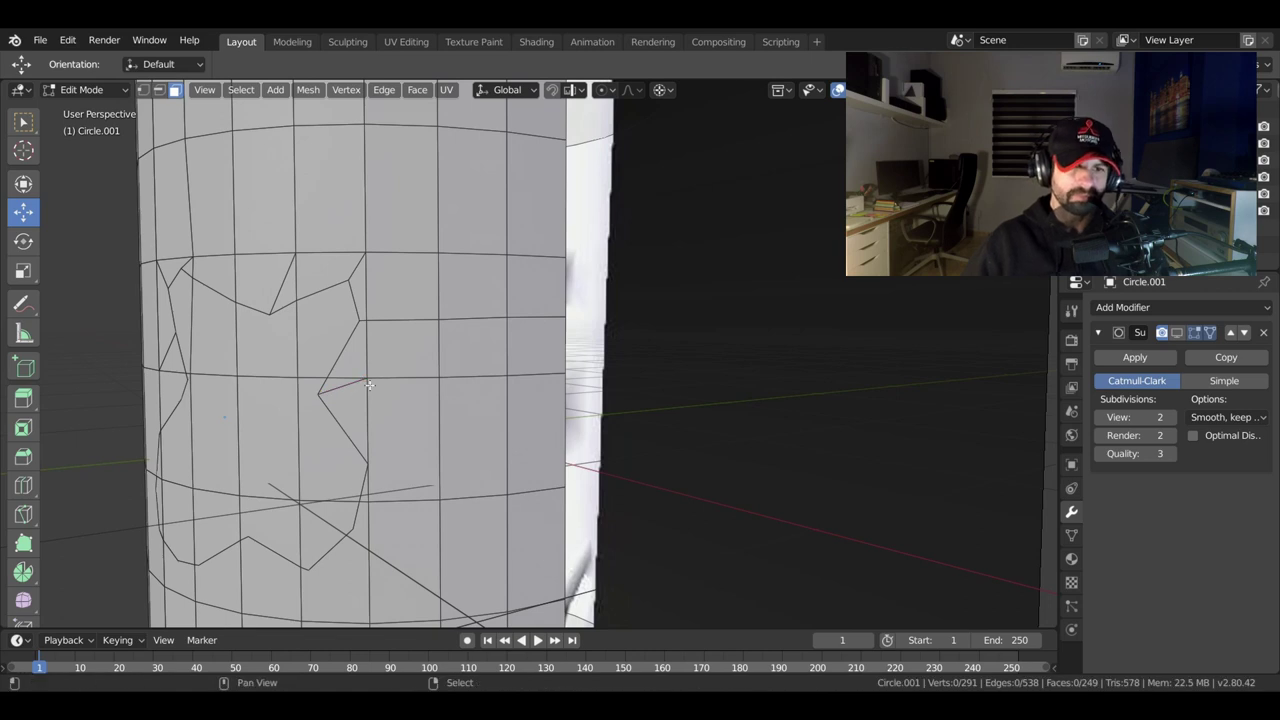
Cut a horizontal edge and a long cut from the outline's right vertex to the cylinder's side.
{"action": "middle_click_drag", "start_coordinate": [369, 385], "coordinate": [432, 323]}
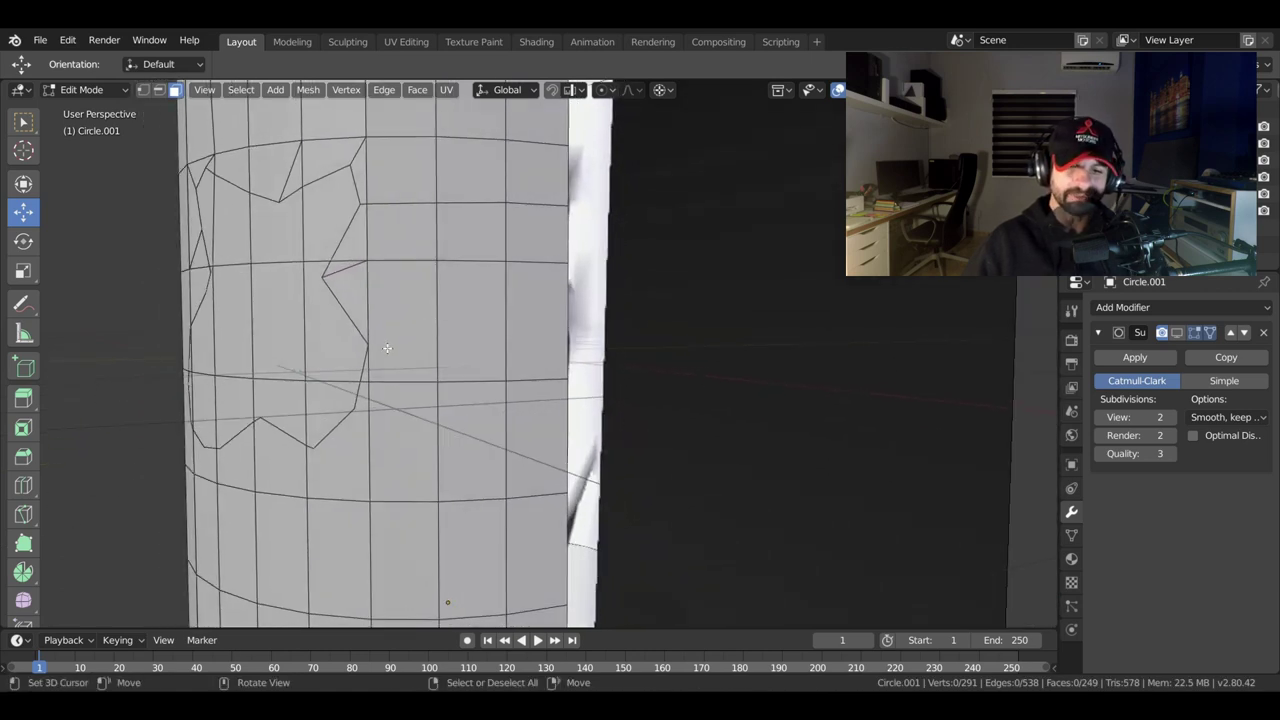
{"action": "key", "text": "k"}
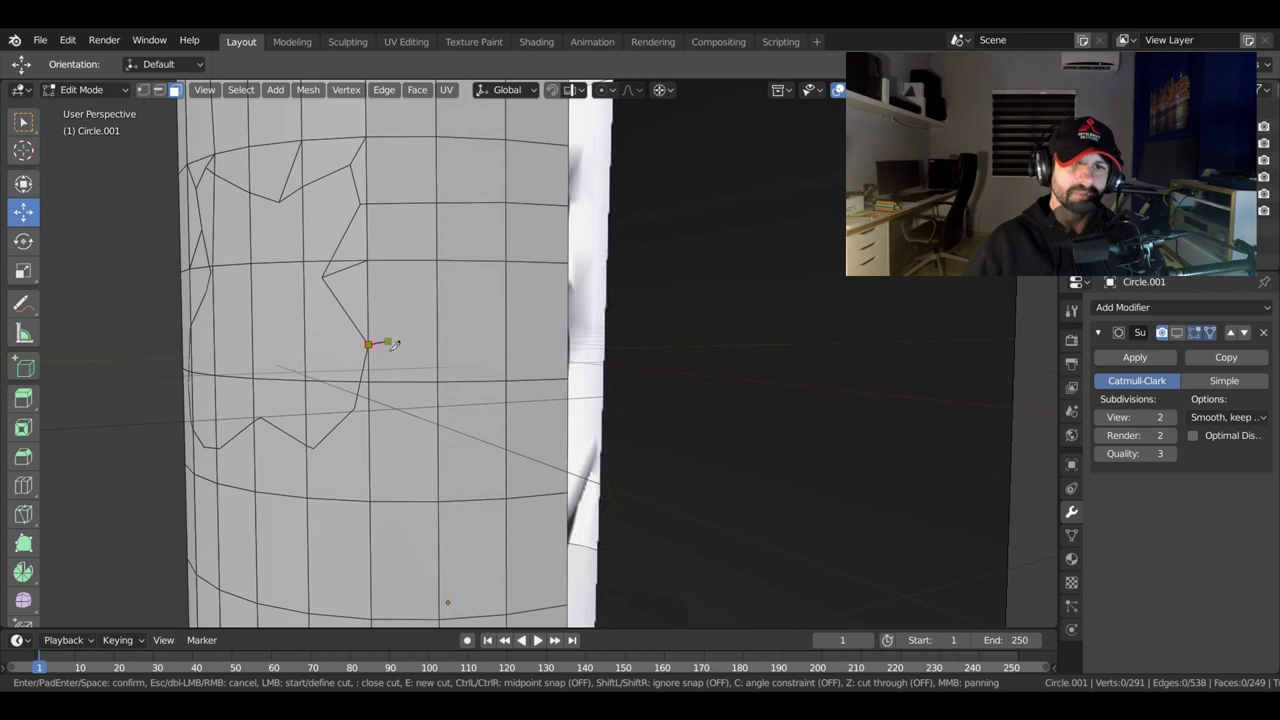
{"action": "left_click", "coordinate": [436, 346]}
{"action": "key", "text": "Return"}
{"action": "middle_click_drag", "start_coordinate": [435, 368], "coordinate": [467, 358]}
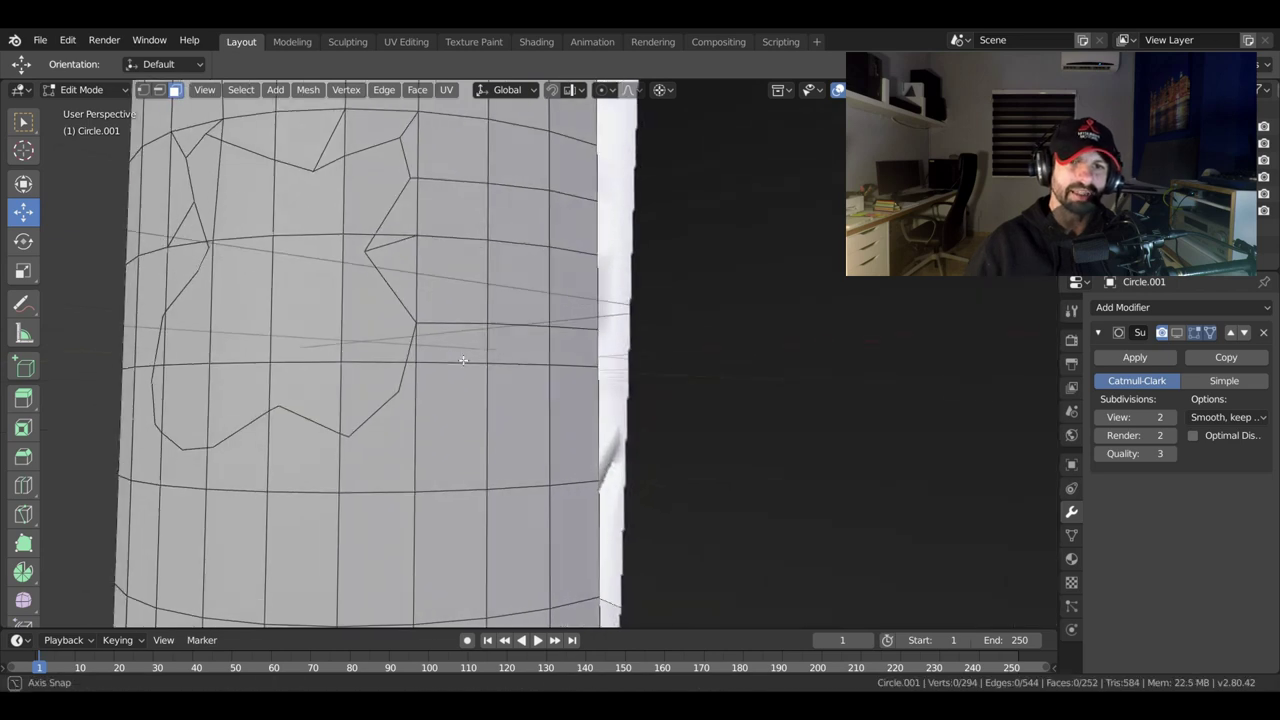
{"action": "scroll", "coordinate": [430, 381], "scroll_direction": "down", "scroll_amount": 2}
{"action": "scroll", "coordinate": [418, 380], "scroll_direction": "down", "scroll_amount": 2}
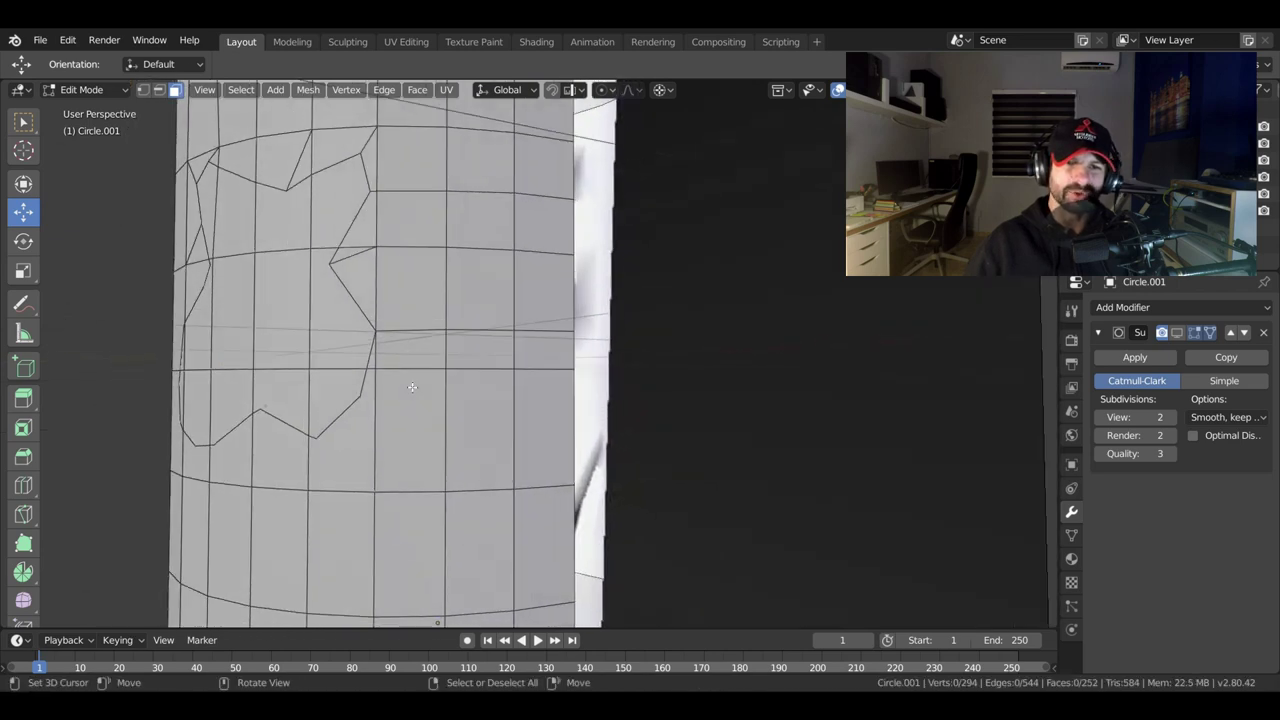
{"action": "key", "text": "k"}
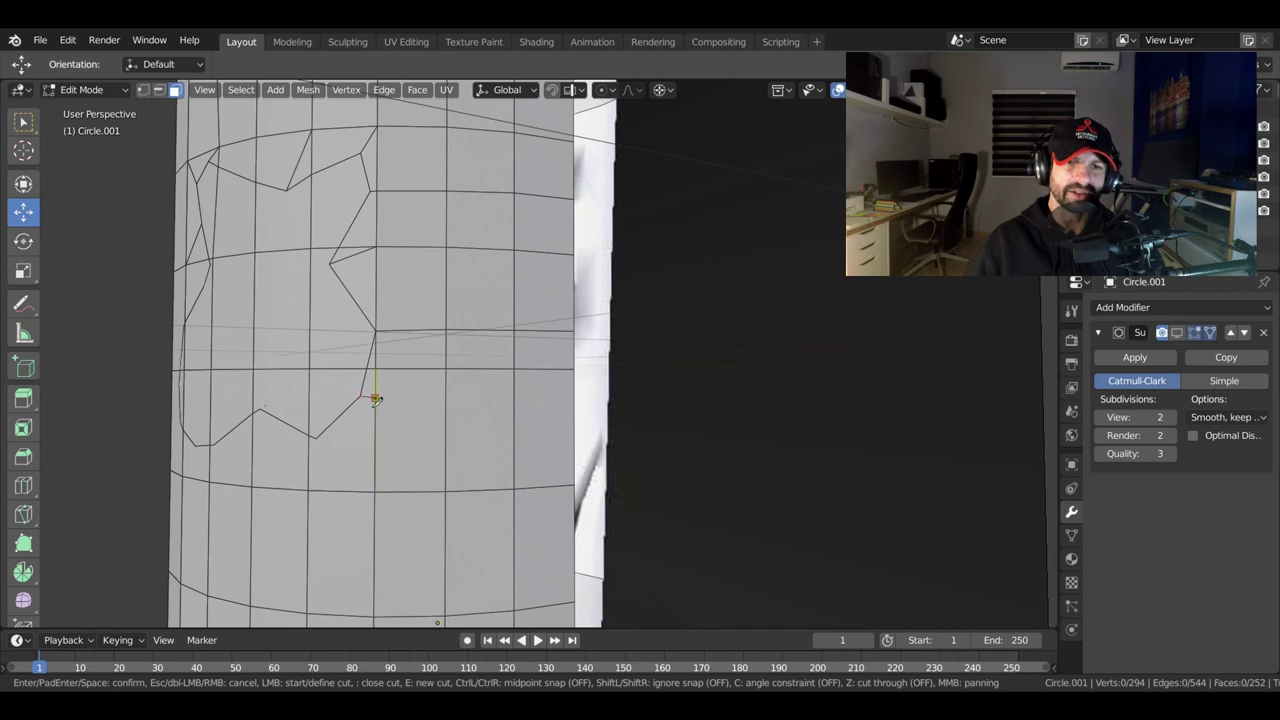
{"action": "left_click", "coordinate": [362, 397]}
{"action": "left_click", "coordinate": [445, 397]}
{"action": "left_click", "coordinate": [514, 397]}
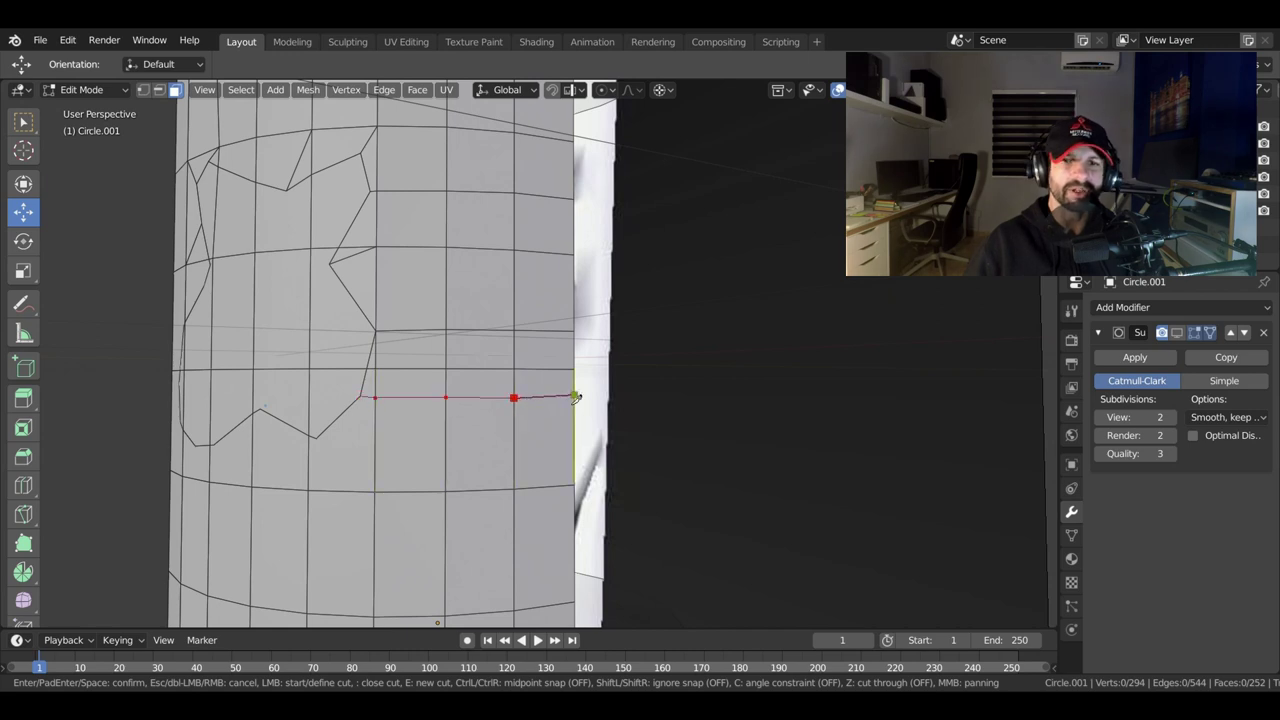
{"action": "left_click", "coordinate": [577, 397]}
{"action": "key", "text": "Return"}
Knife-cut edges from the outline's lower corners down to the grid line below.
{"action": "key", "text": "k"}
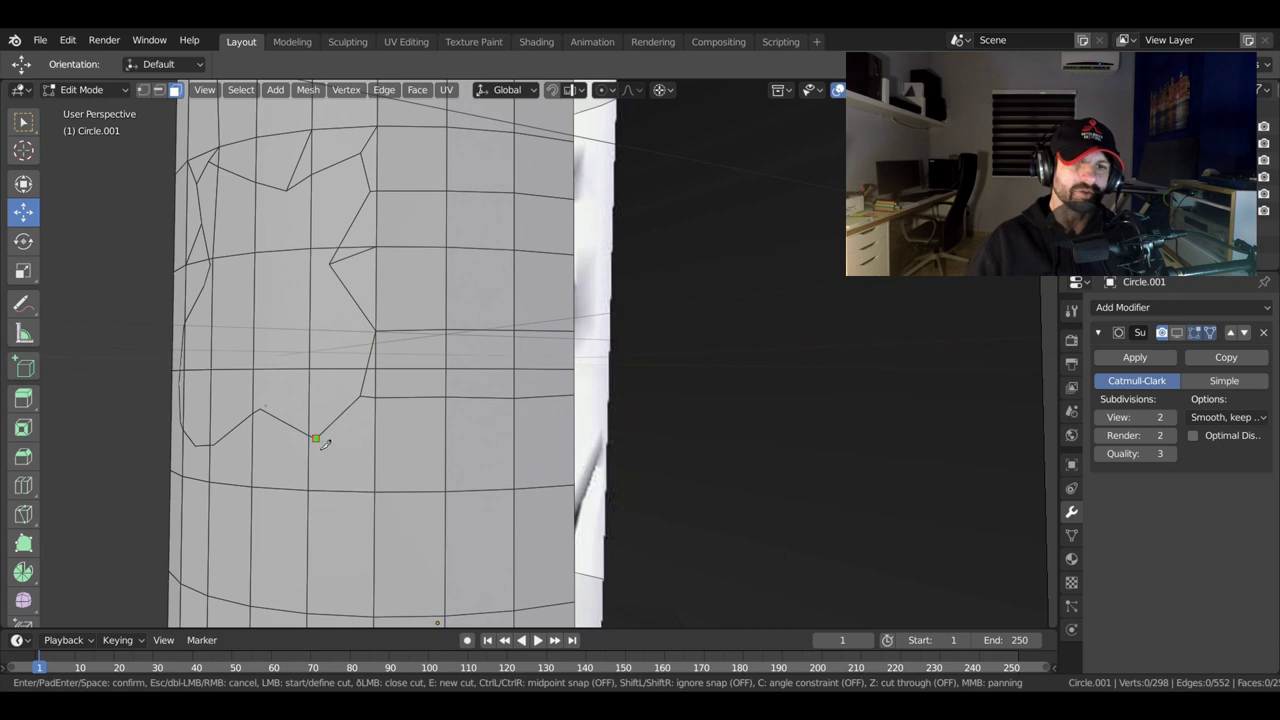
{"action": "left_click", "coordinate": [316, 438]}
{"action": "left_click", "coordinate": [311, 490]}
{"action": "key", "text": "Return"}
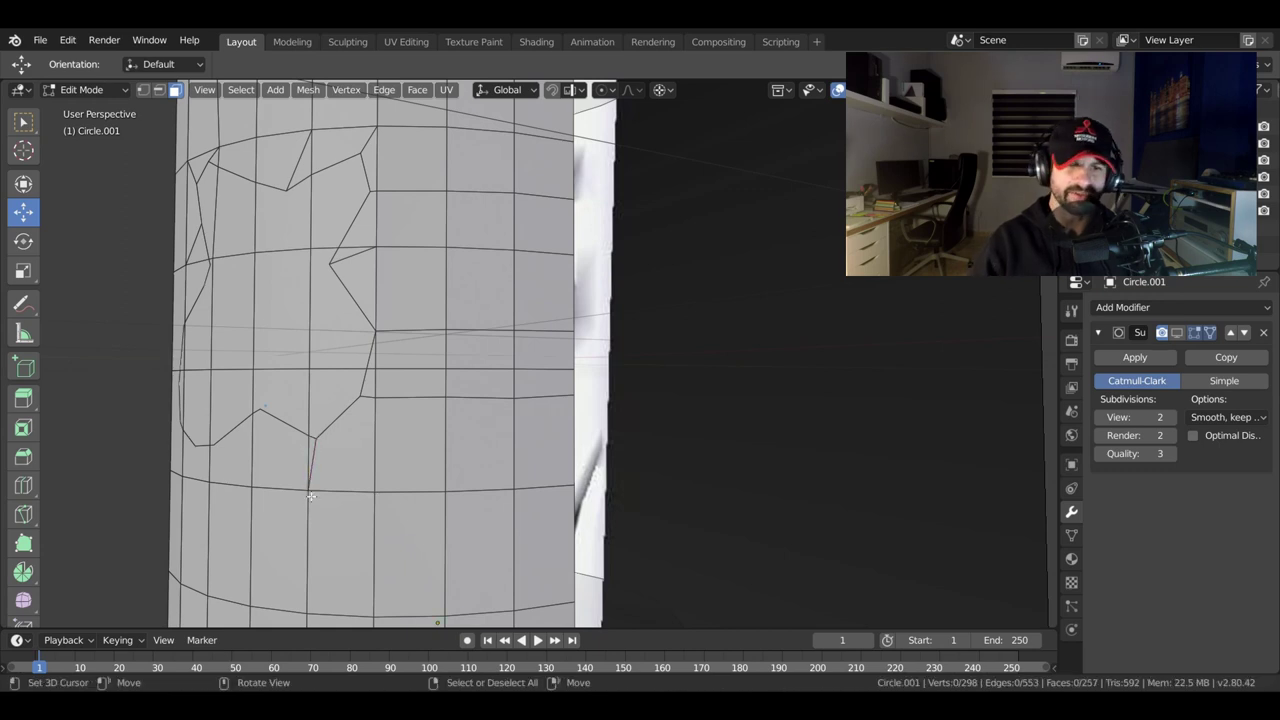
{"action": "middle_click_drag", "start_coordinate": [278, 468], "coordinate": [323, 469]}
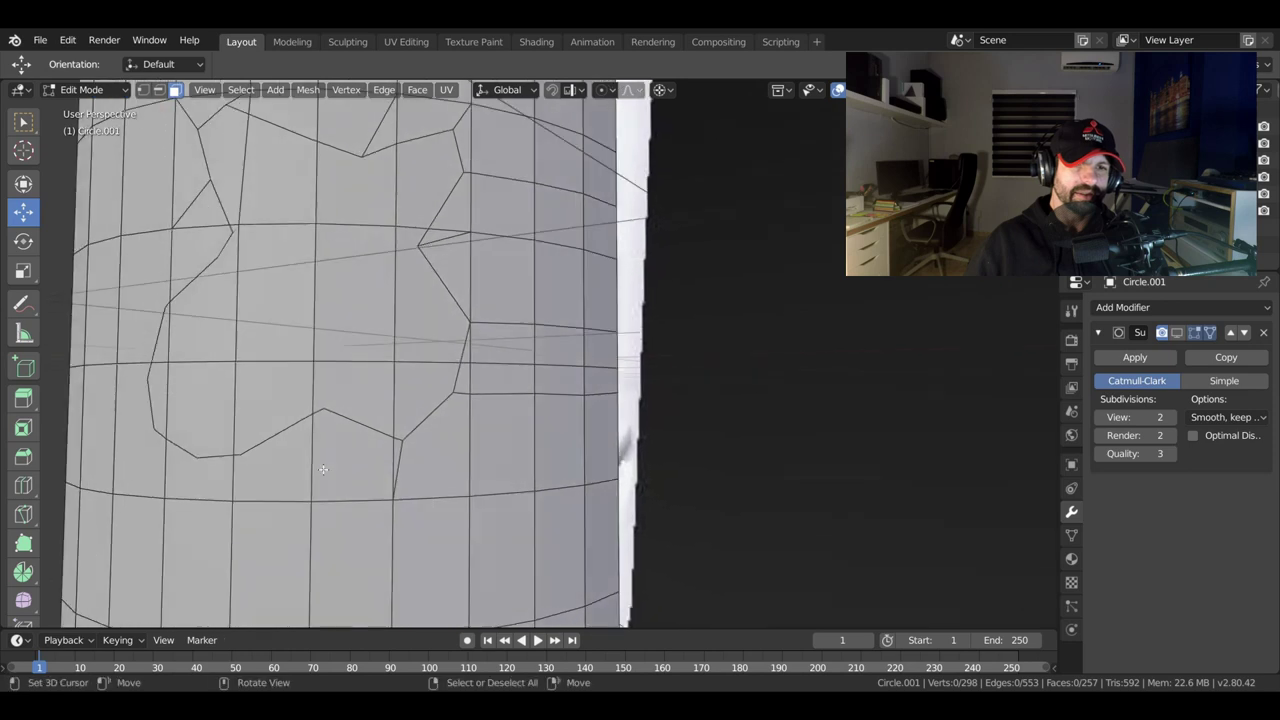
{"action": "key", "text": "k"}
{"action": "left_click", "coordinate": [323, 409]}
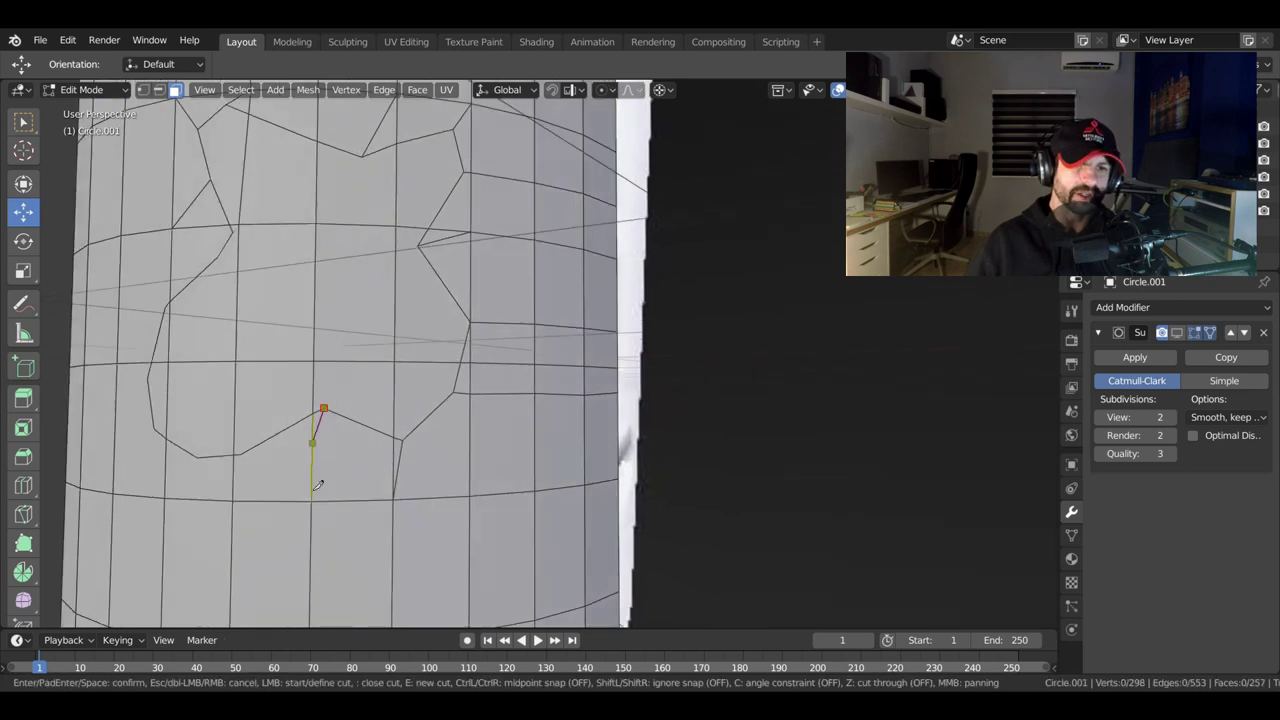
{"action": "left_click", "coordinate": [312, 502]}
{"action": "key", "text": "Return"}
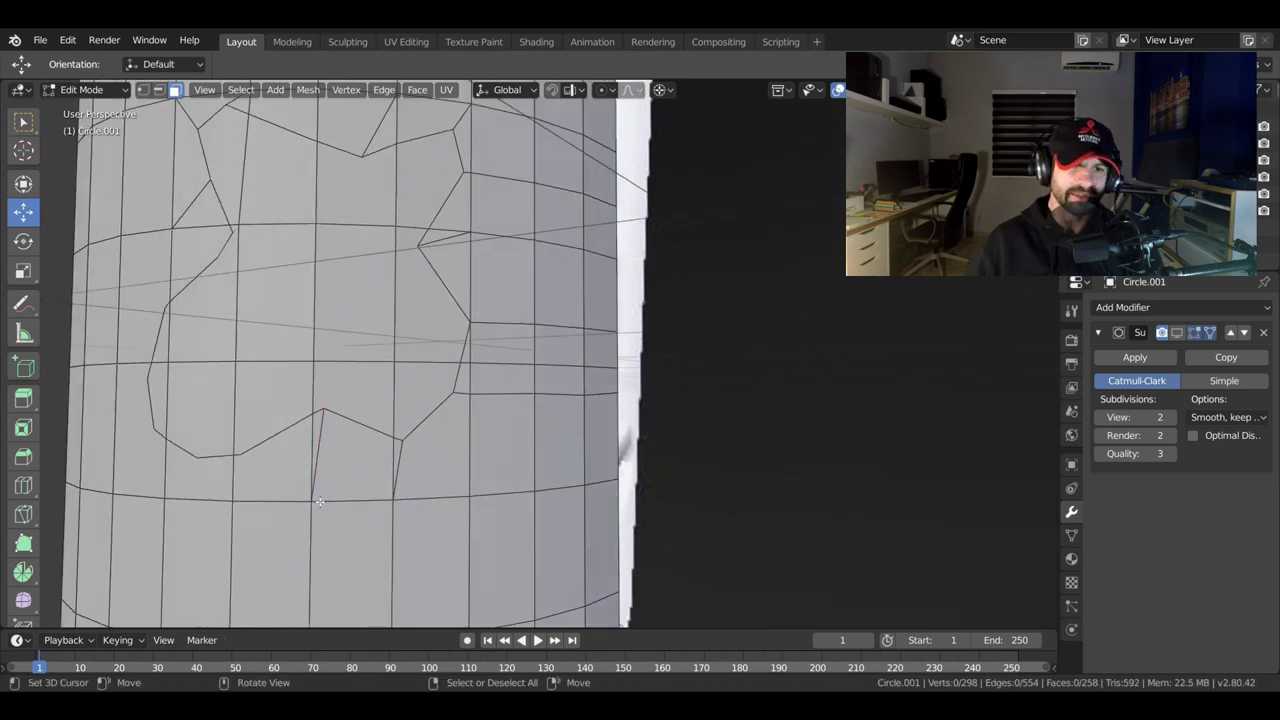
Knife-cut an edge from the lower edge up to the mouth corner vertex.
{"action": "key", "text": "k"}
{"action": "left_click", "coordinate": [232, 502]}
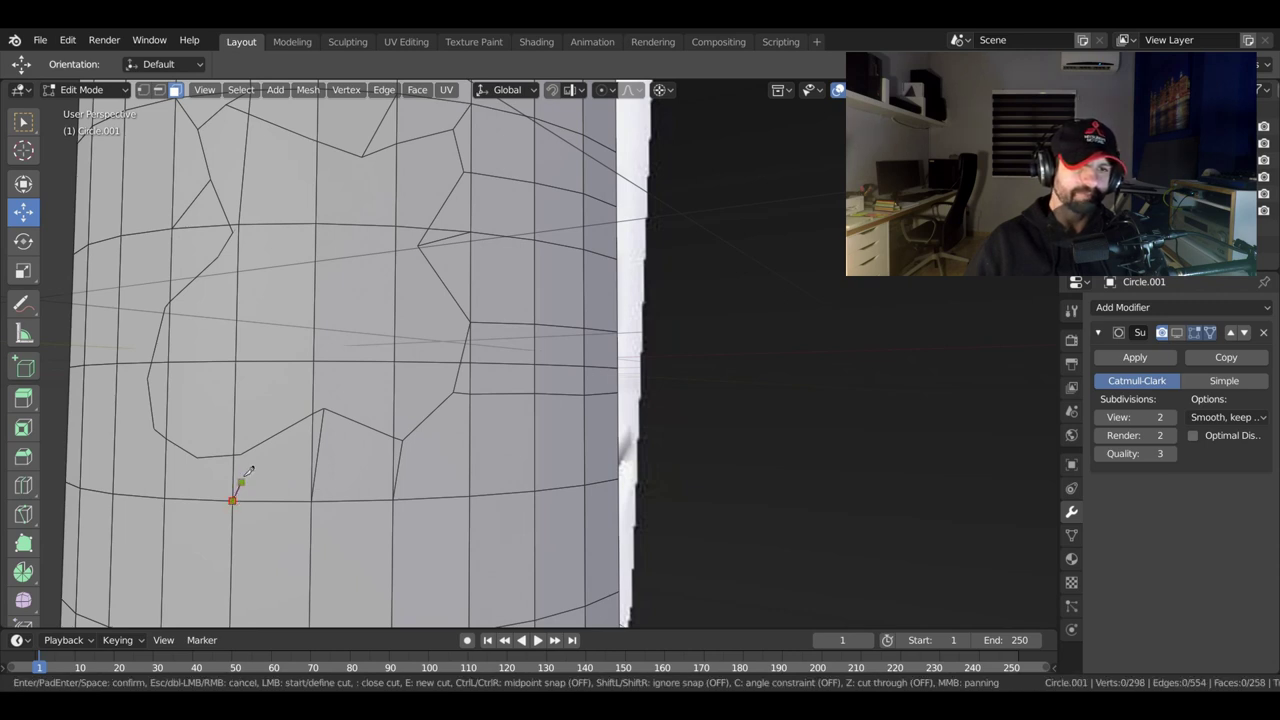
{"action": "left_click", "coordinate": [241, 456]}
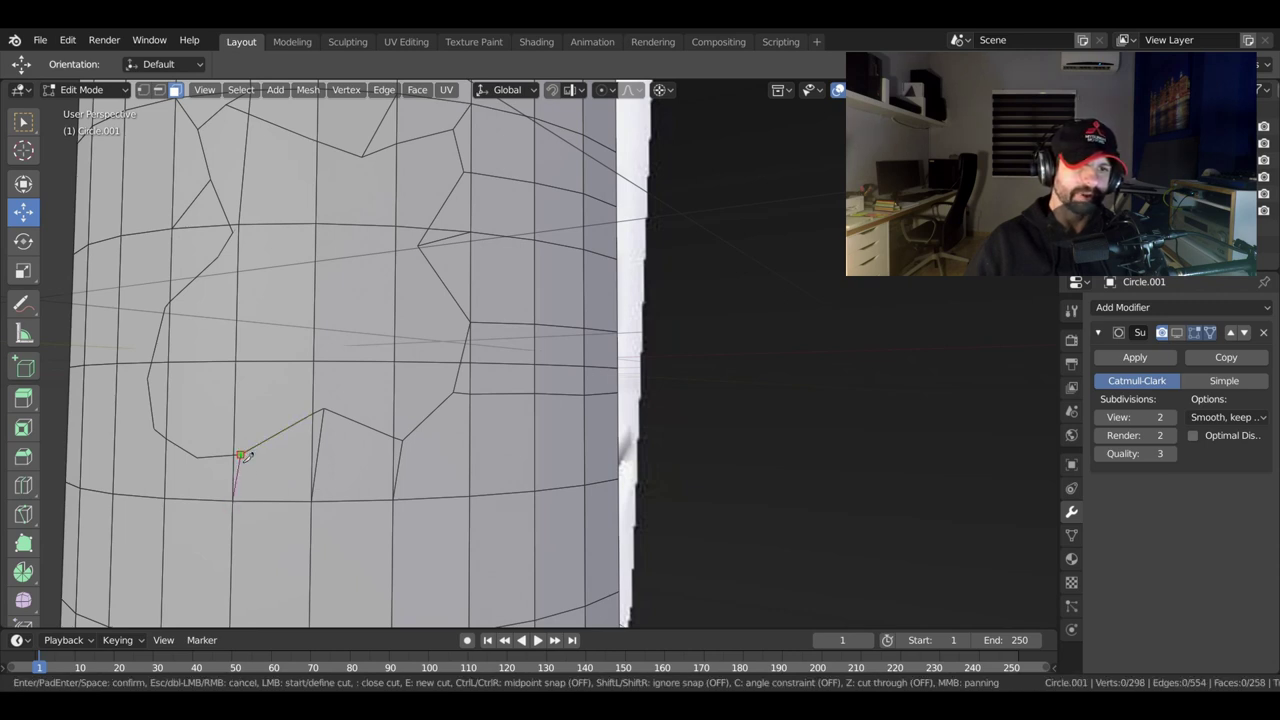
{"action": "key", "text": "Return"}
{"action": "scroll", "coordinate": [388, 463], "scroll_direction": "down", "scroll_amount": 3}
{"action": "scroll", "coordinate": [388, 463], "scroll_direction": "down", "scroll_amount": 3}
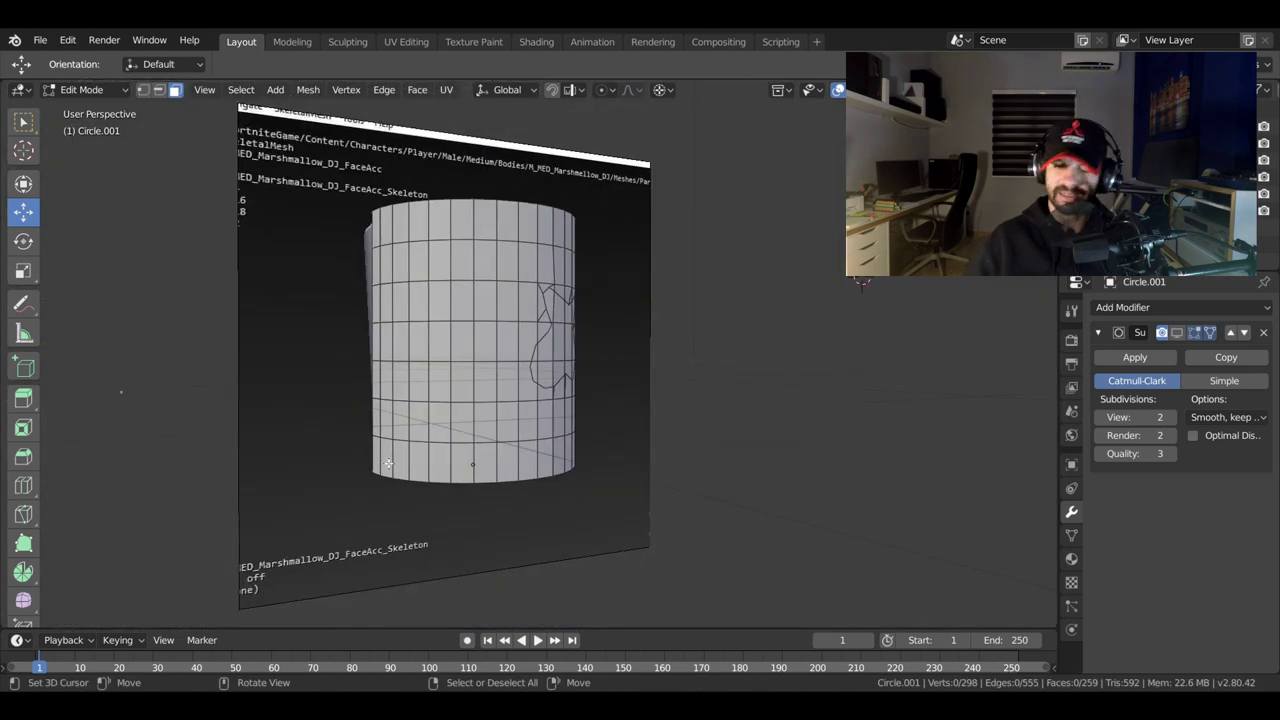
Reveal the hidden faces with Alt+H, deselect everything, and re-enter Edit Mode.
{"action": "key", "text": "KP_7"}
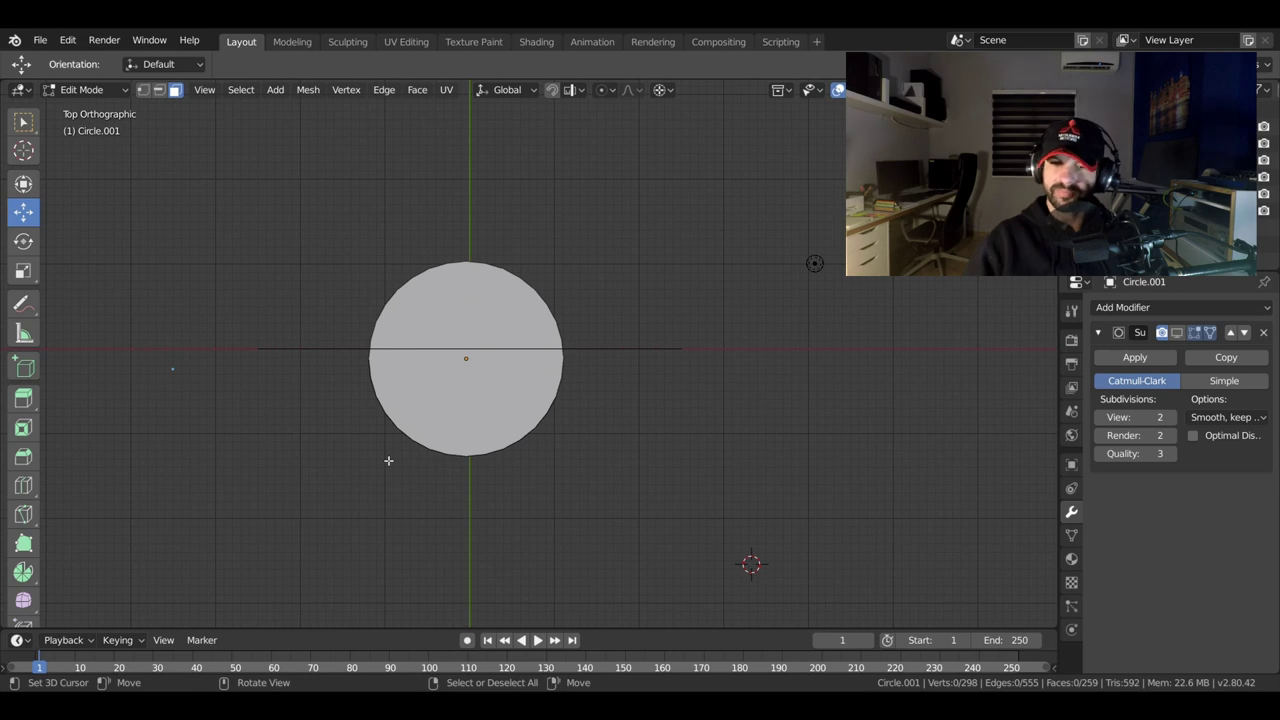
{"action": "key", "text": "KP_1"}
{"action": "mouse_move", "coordinate": [388, 460]}
{"action": "middle_mouse_down"}
{"action": "mouse_move", "coordinate": [446, 398]}
{"action": "mouse_move", "coordinate": [540, 389]}
{"action": "middle_mouse_up"}
{"action": "key", "text": "alt+h"}
{"action": "key", "text": "alt+a"}
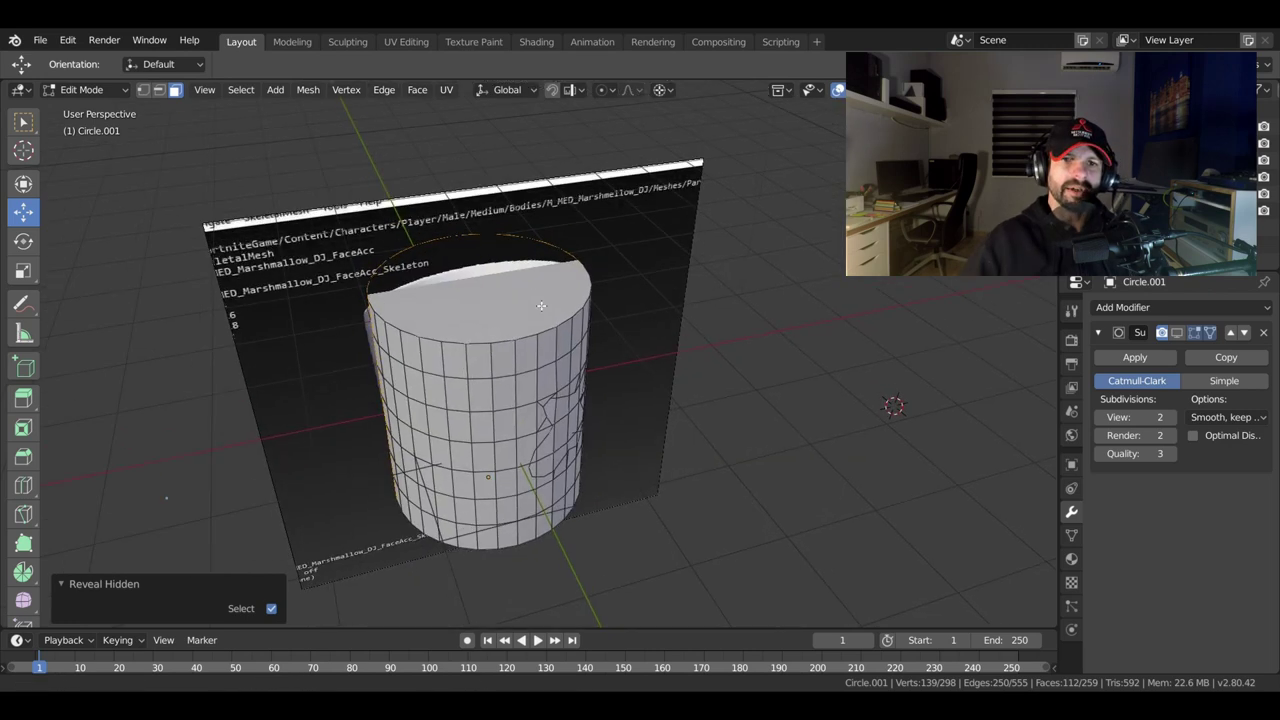
{"action": "key", "text": "Tab"}
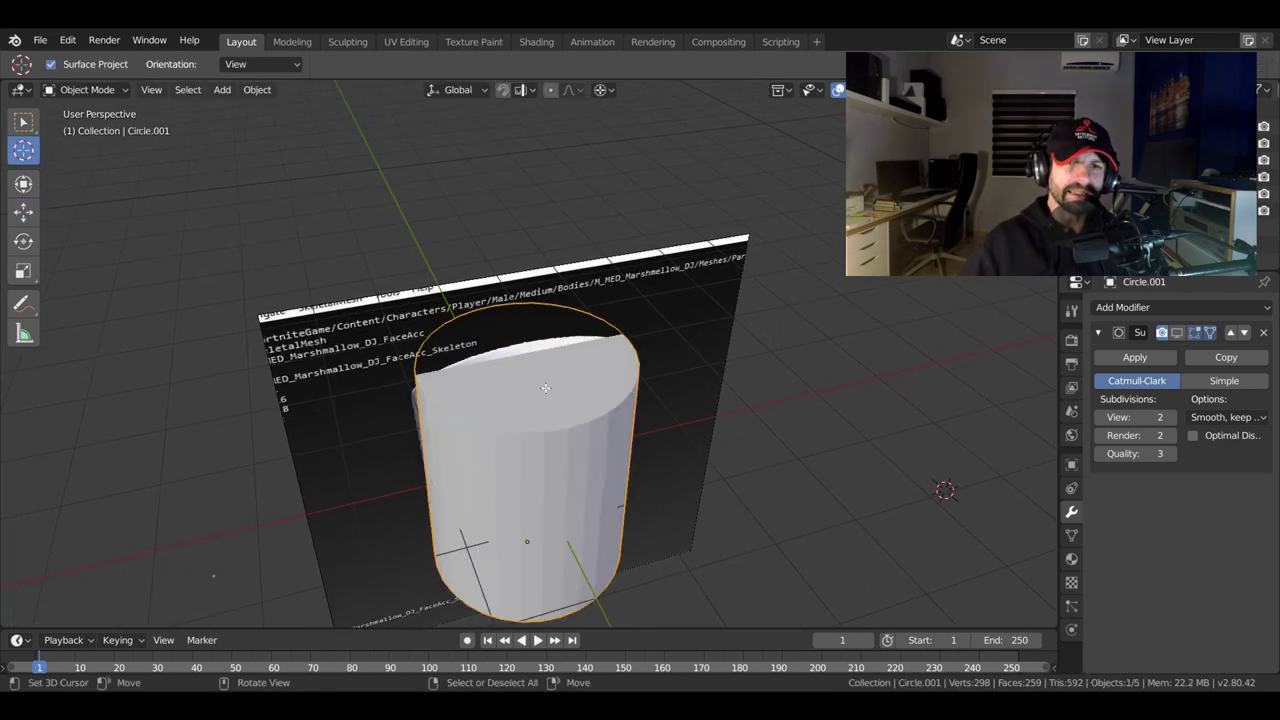
{"action": "key", "text": "Tab"}
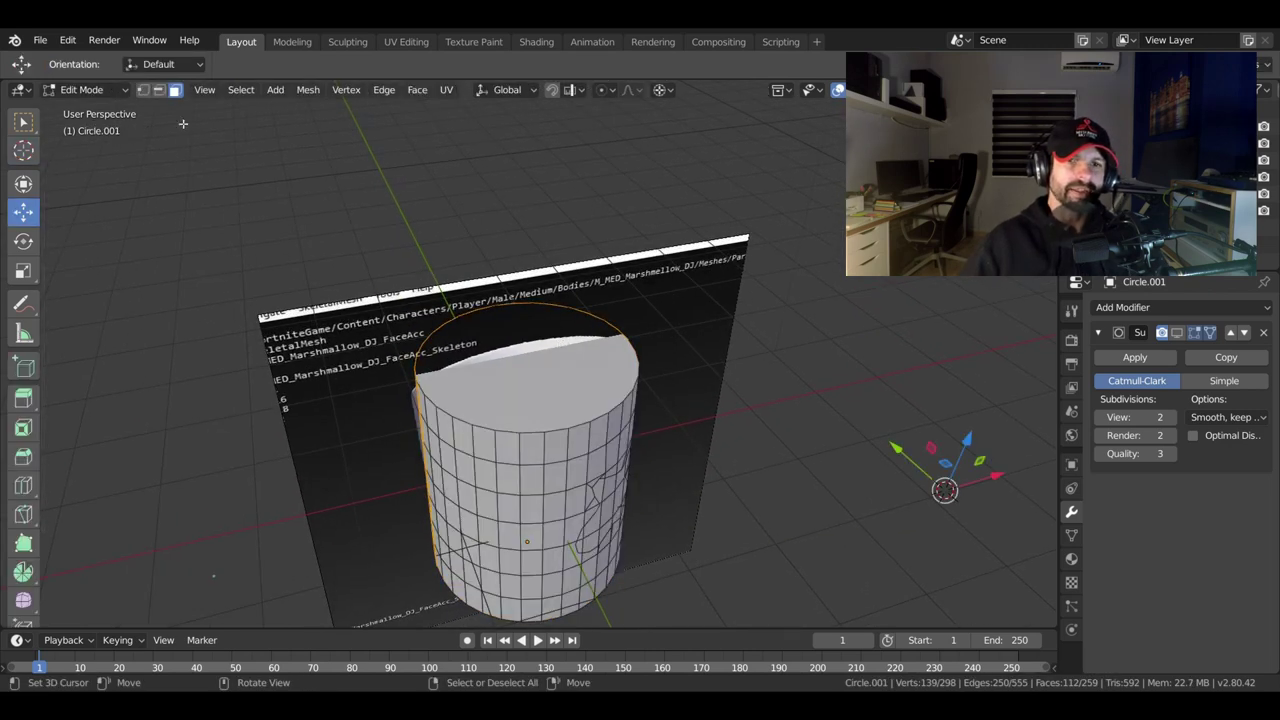
Select the cylinder's top cap face and delete it.
{"action": "left_click", "coordinate": [517, 377]}
{"action": "key", "text": "x"}
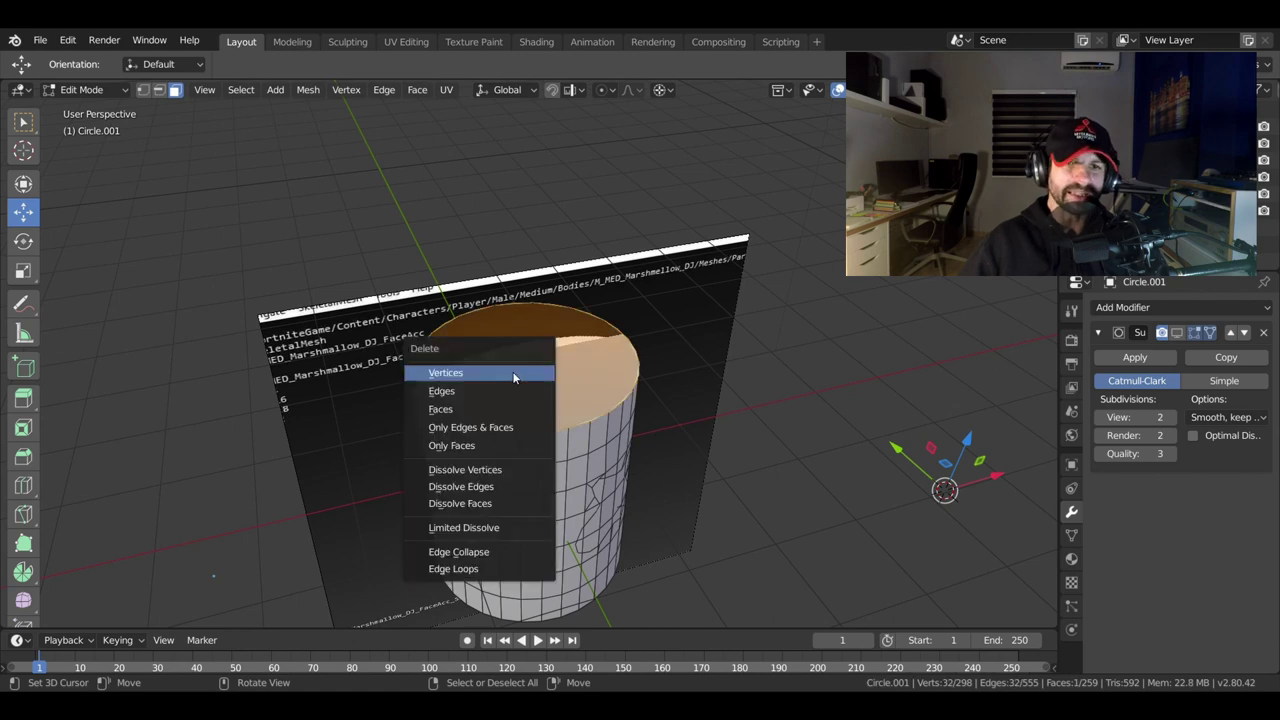
{"action": "left_click", "coordinate": [489, 409]}
{"action": "scroll", "coordinate": [520, 420], "scroll_direction": "up", "scroll_amount": 4}
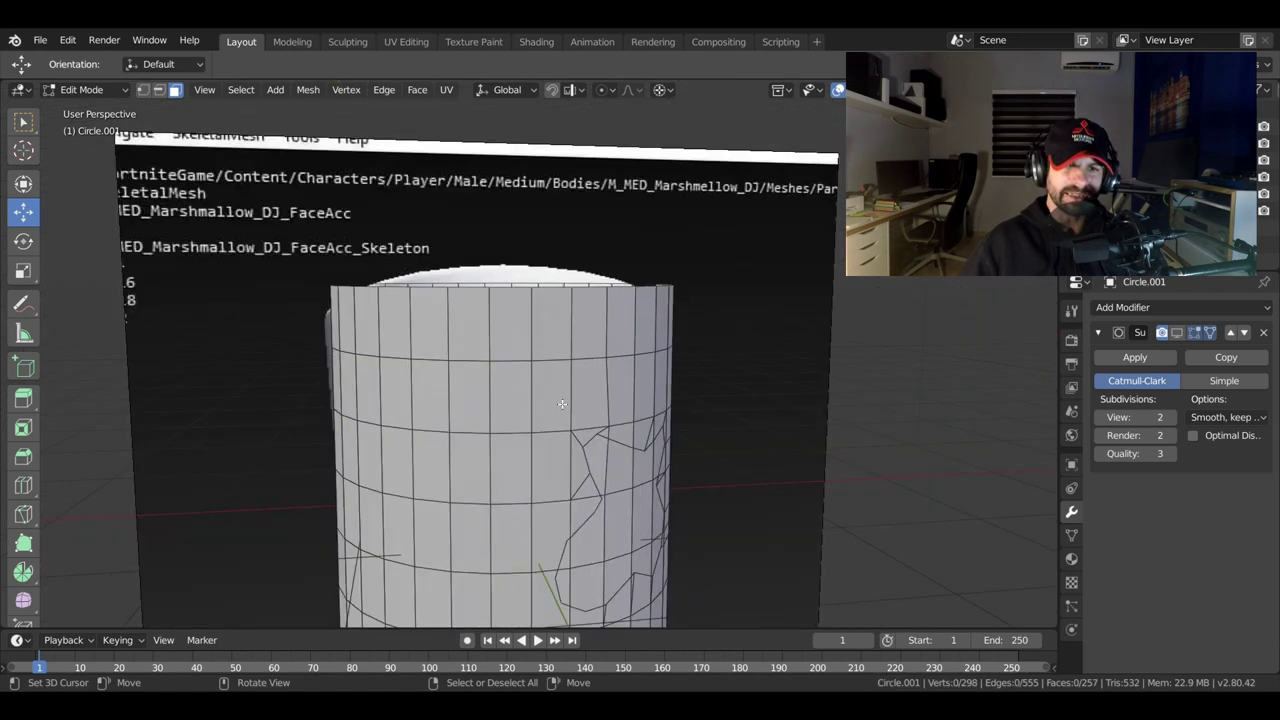
{"action": "middle_click_drag", "start_coordinate": [540, 380], "coordinate": [555, 404]}
From top view, box-select the left half of the circle, delete it, then return to front view.
{"action": "key", "text": "KP_7"}
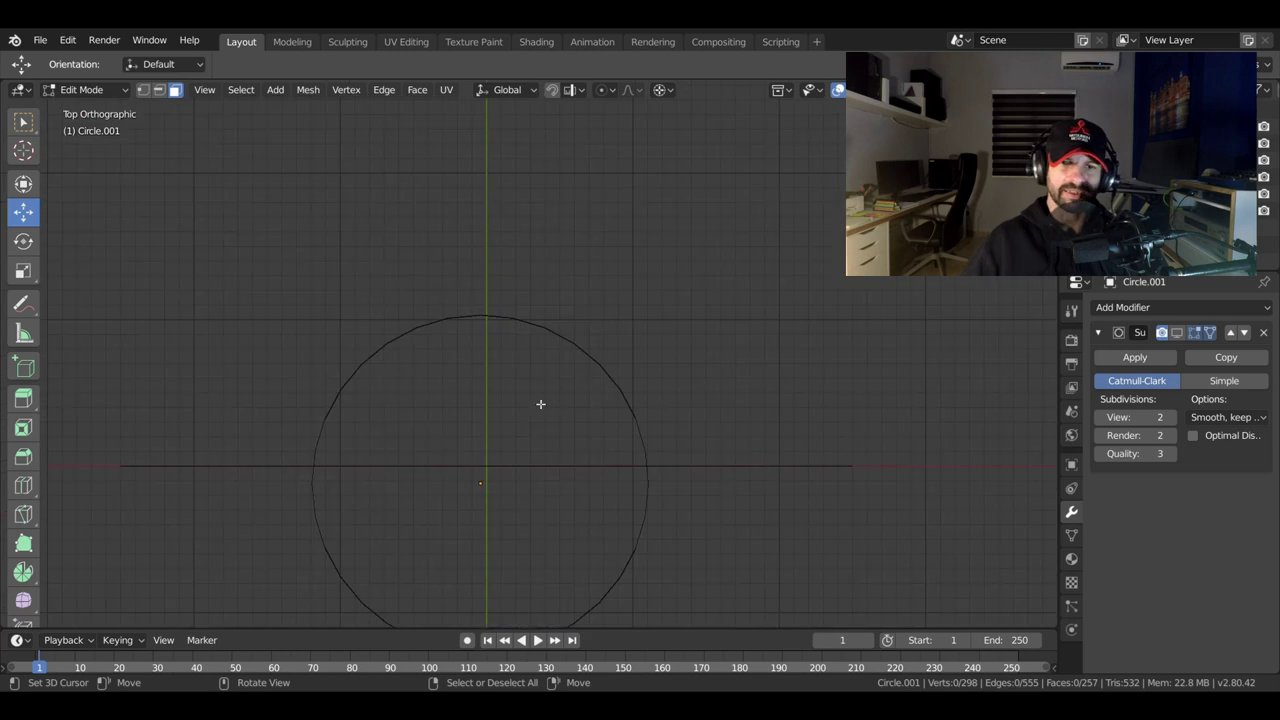
{"action": "scroll", "coordinate": [540, 403], "scroll_direction": "down", "scroll_amount": 4}
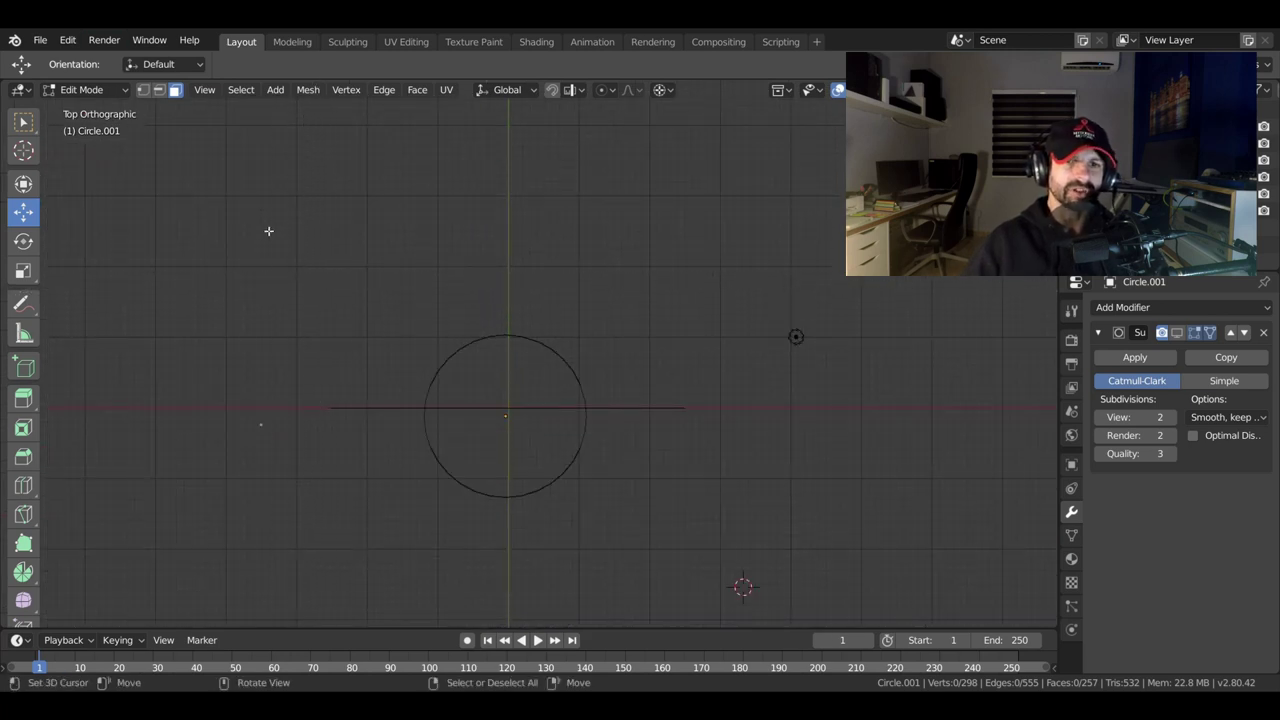
{"action": "key", "text": "z"}
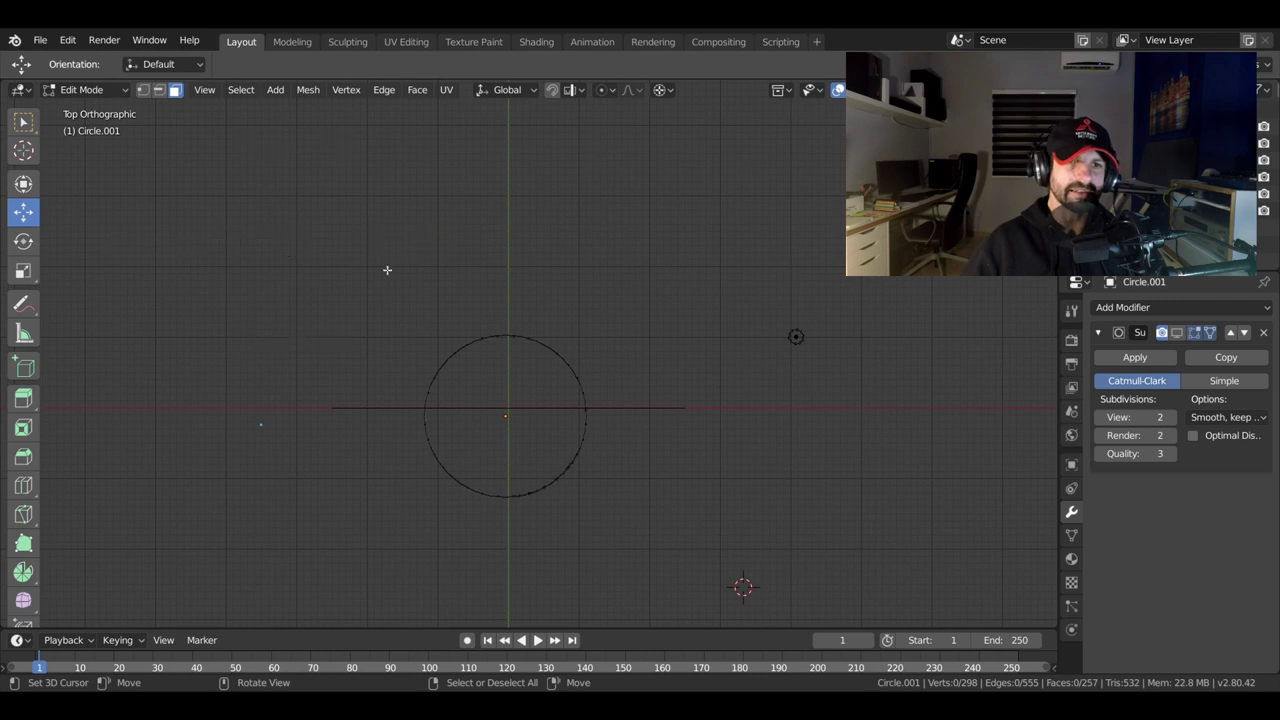
{"action": "key", "text": "b"}
{"action": "left_click_drag", "start_coordinate": [285, 244], "coordinate": [510, 630]}
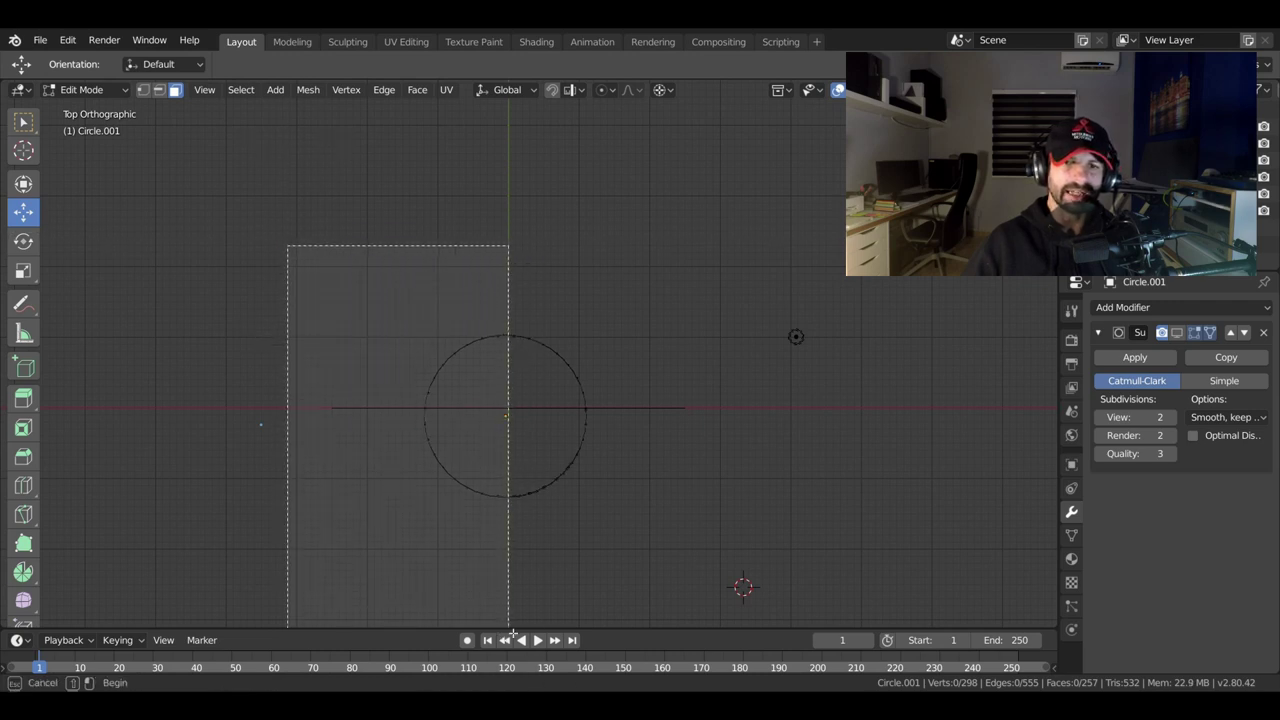
{"action": "key", "text": "x"}
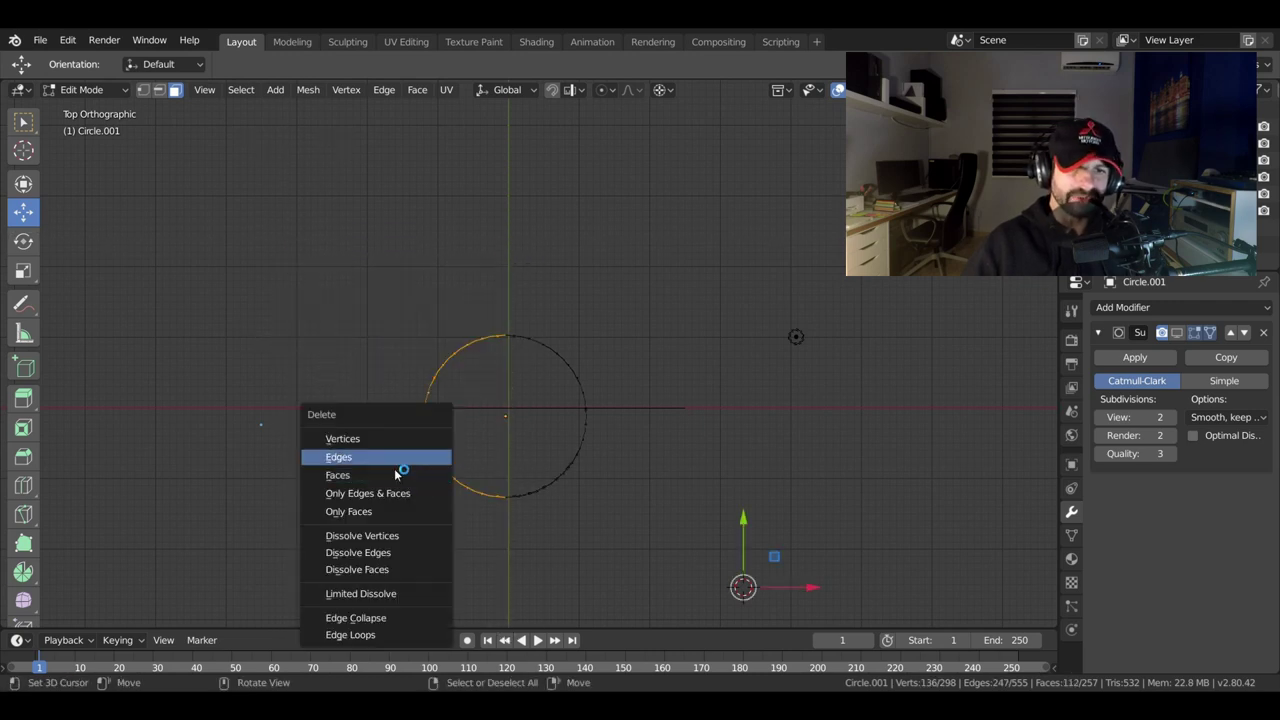
{"action": "left_click", "coordinate": [387, 482]}
{"action": "key", "text": "KP_1"}
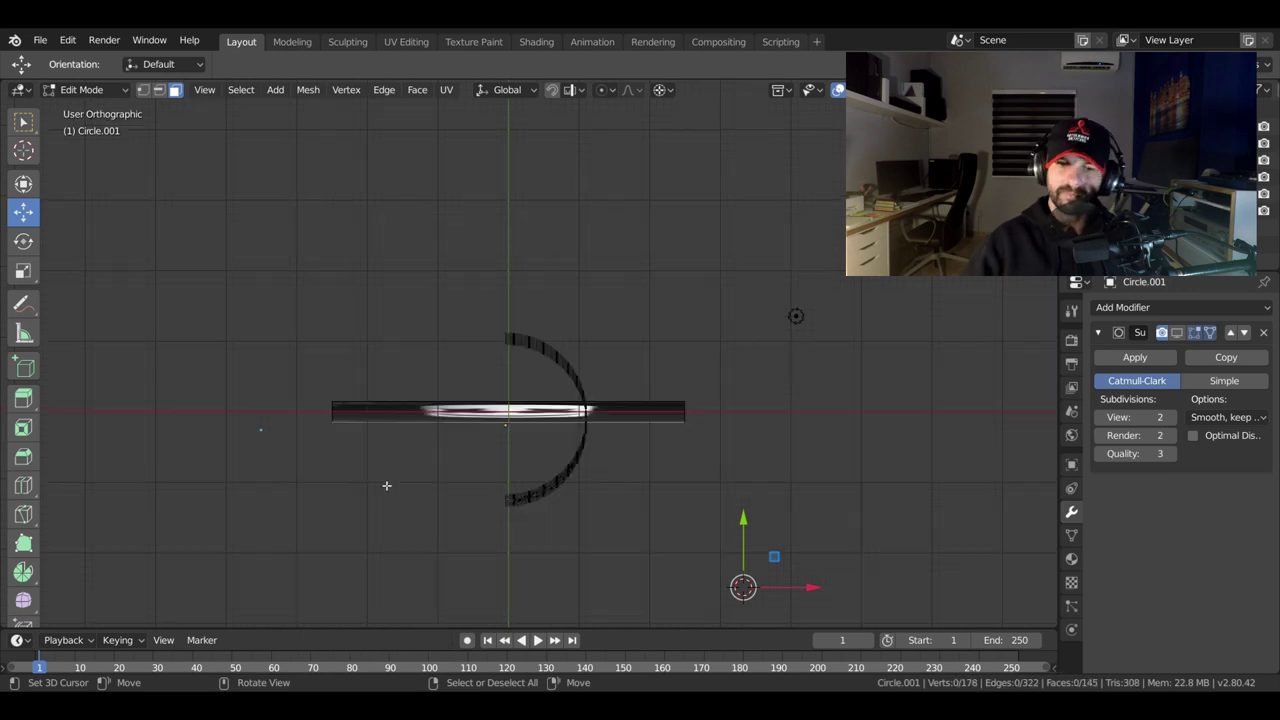
{"action": "scroll", "coordinate": [387, 485], "scroll_direction": "up", "scroll_amount": 2}
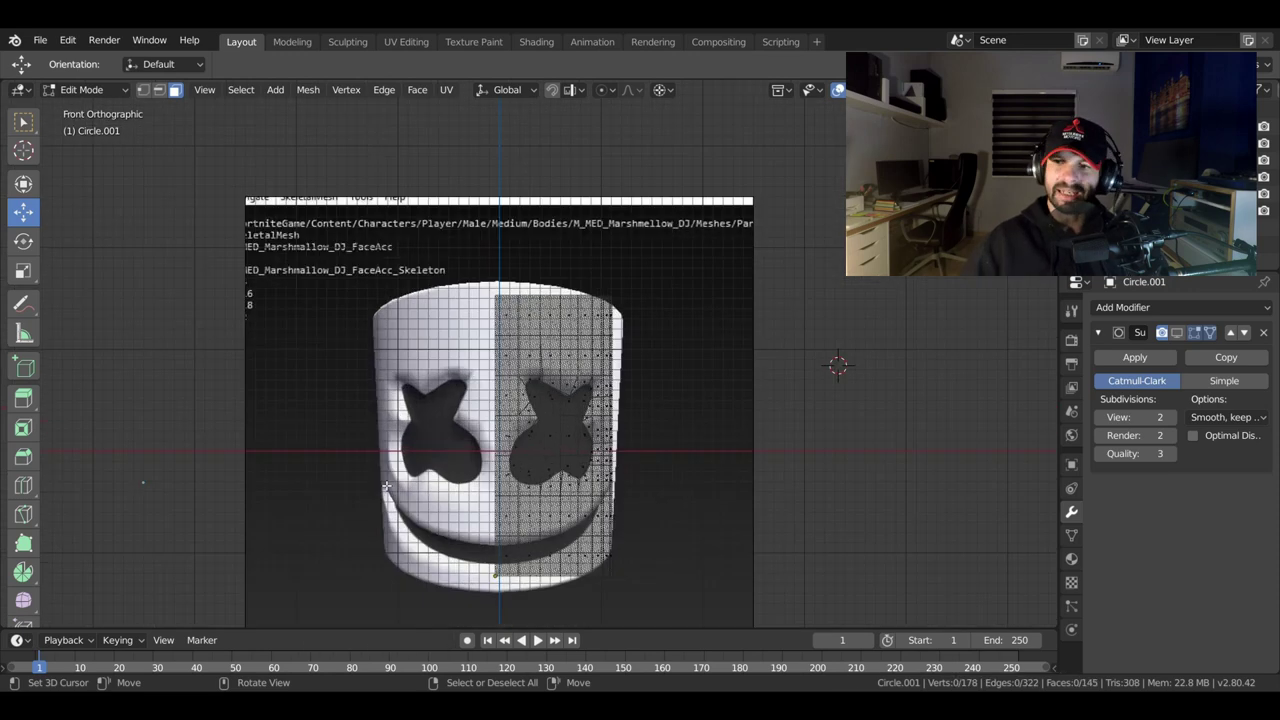
Add a Mirror modifier, move it above Subdivision Surface, and enable Clipping.
{"action": "left_click", "coordinate": [1175, 307]}
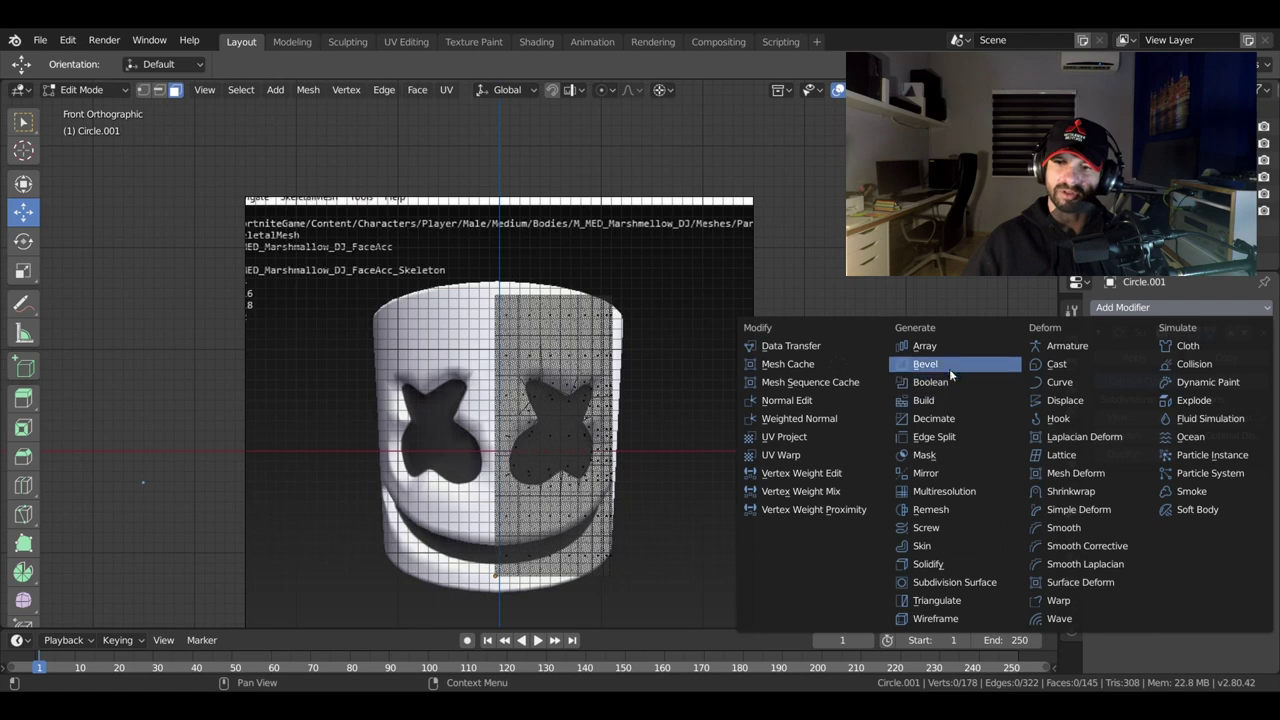
{"action": "left_click", "coordinate": [955, 473]}
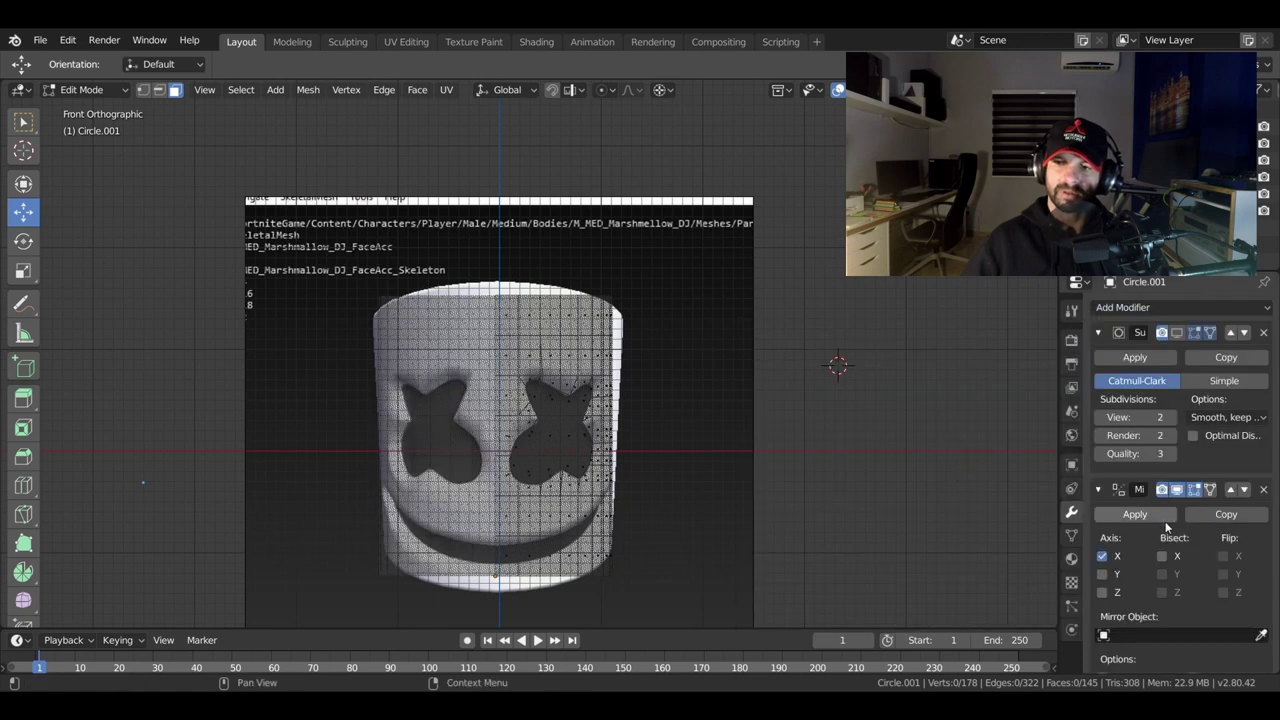
{"action": "left_click", "coordinate": [1241, 490]}
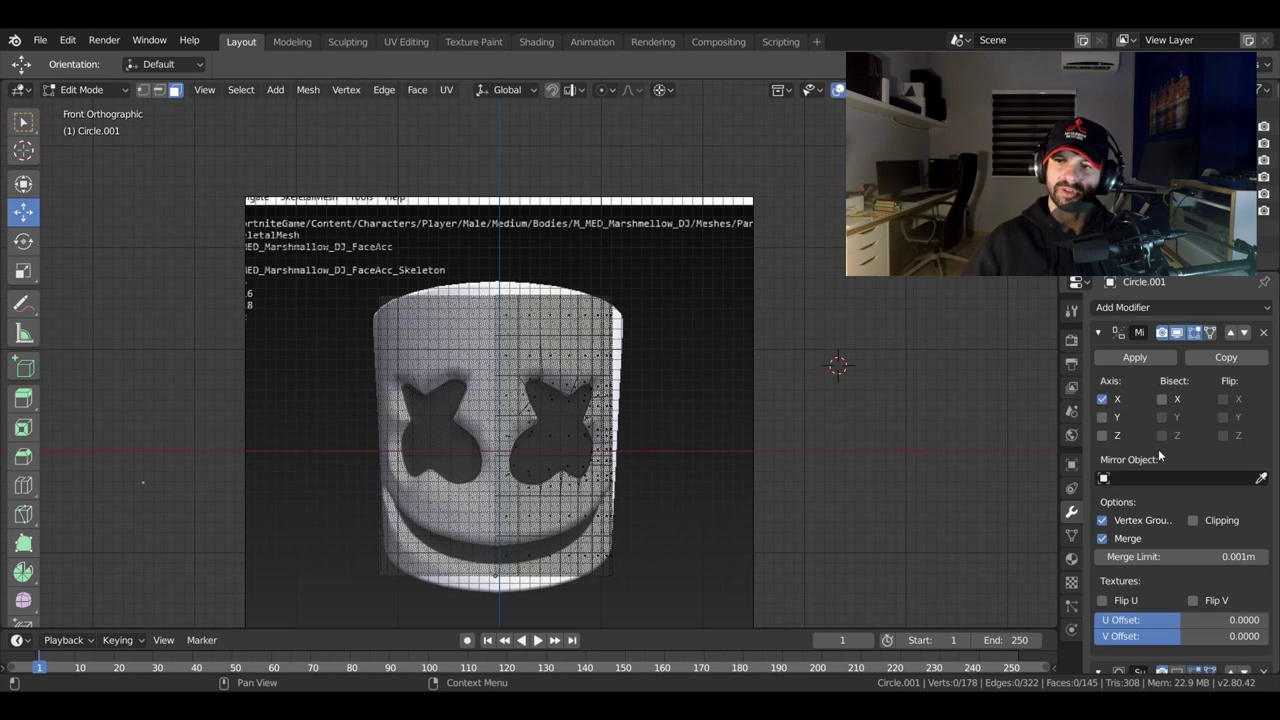
{"action": "left_click", "coordinate": [1193, 521]}
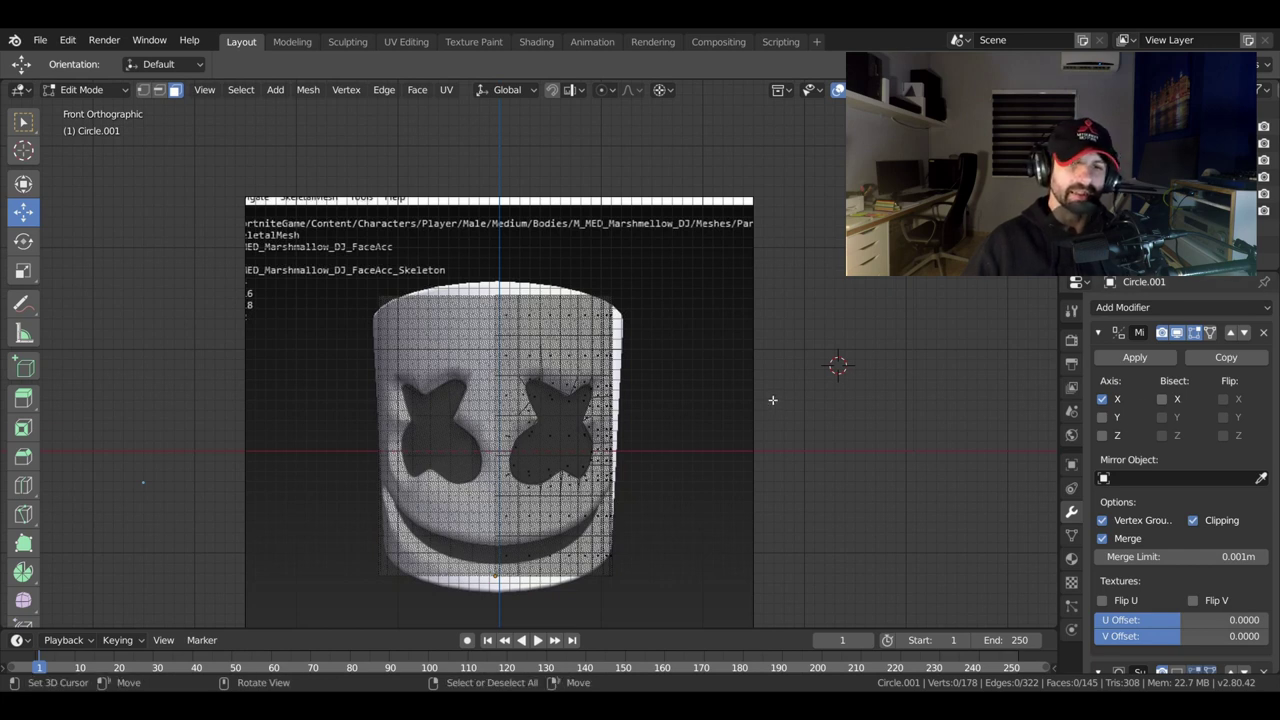
Switch to solid shading and knife-cut from the eye-outline vertex to the helmet's centre edge.
{"action": "key", "text": "z"}
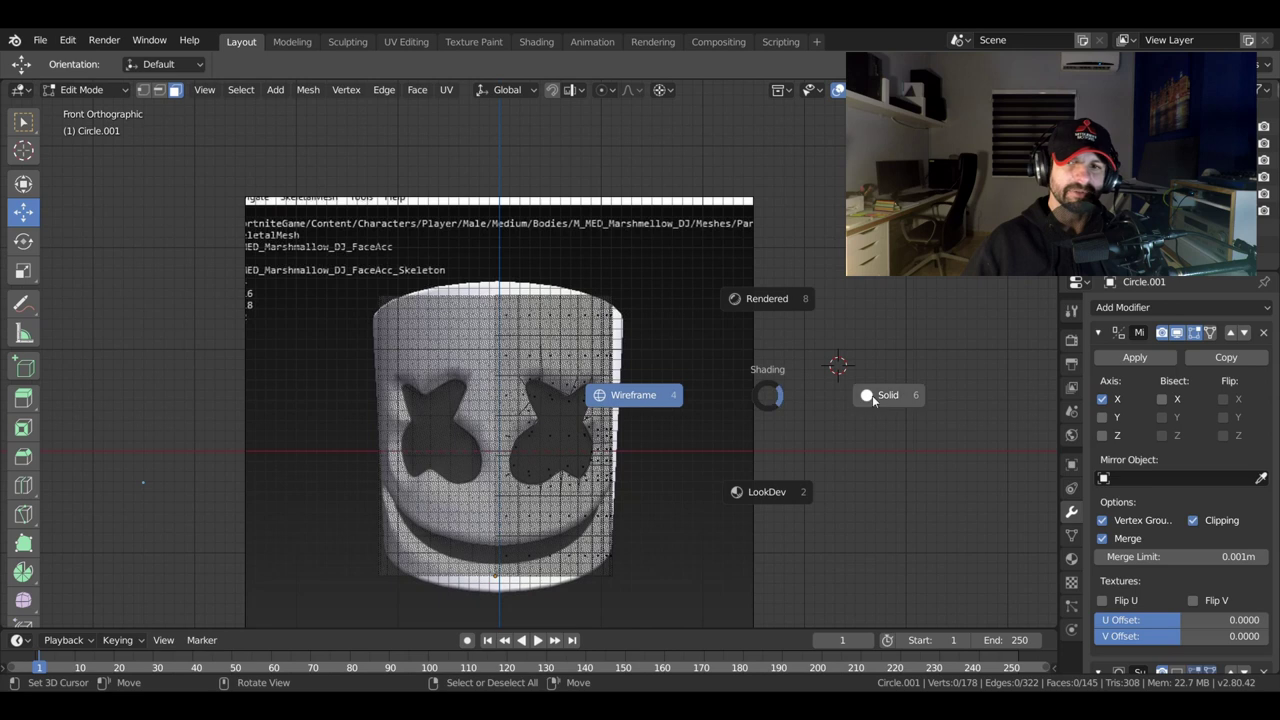
{"action": "left_click", "coordinate": [877, 400]}
{"action": "mouse_move", "coordinate": [758, 384]}
{"action": "middle_mouse_down"}
{"action": "mouse_move", "coordinate": [585, 386]}
{"action": "mouse_move", "coordinate": [574, 404]}
{"action": "middle_mouse_up"}
{"action": "scroll", "coordinate": [574, 404], "scroll_direction": "up", "scroll_amount": 4}
{"action": "scroll", "coordinate": [560, 380], "scroll_direction": "up", "scroll_amount": 4}
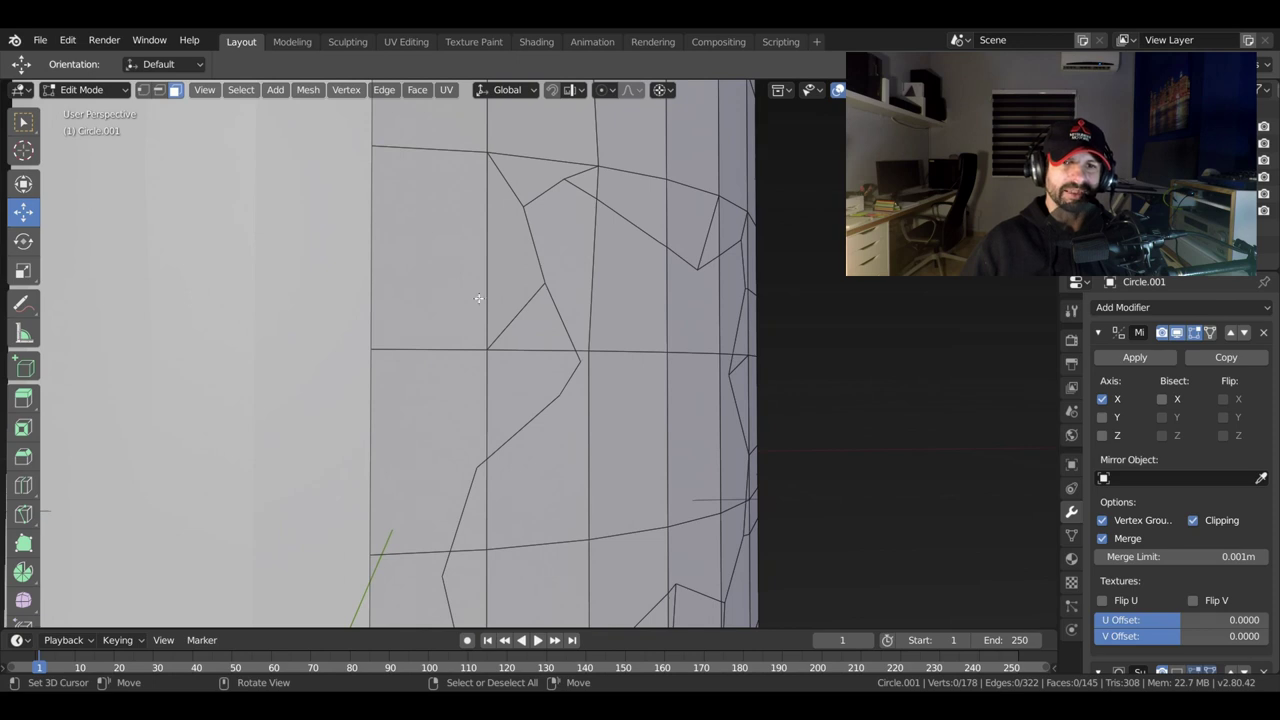
{"action": "key", "text": "k"}
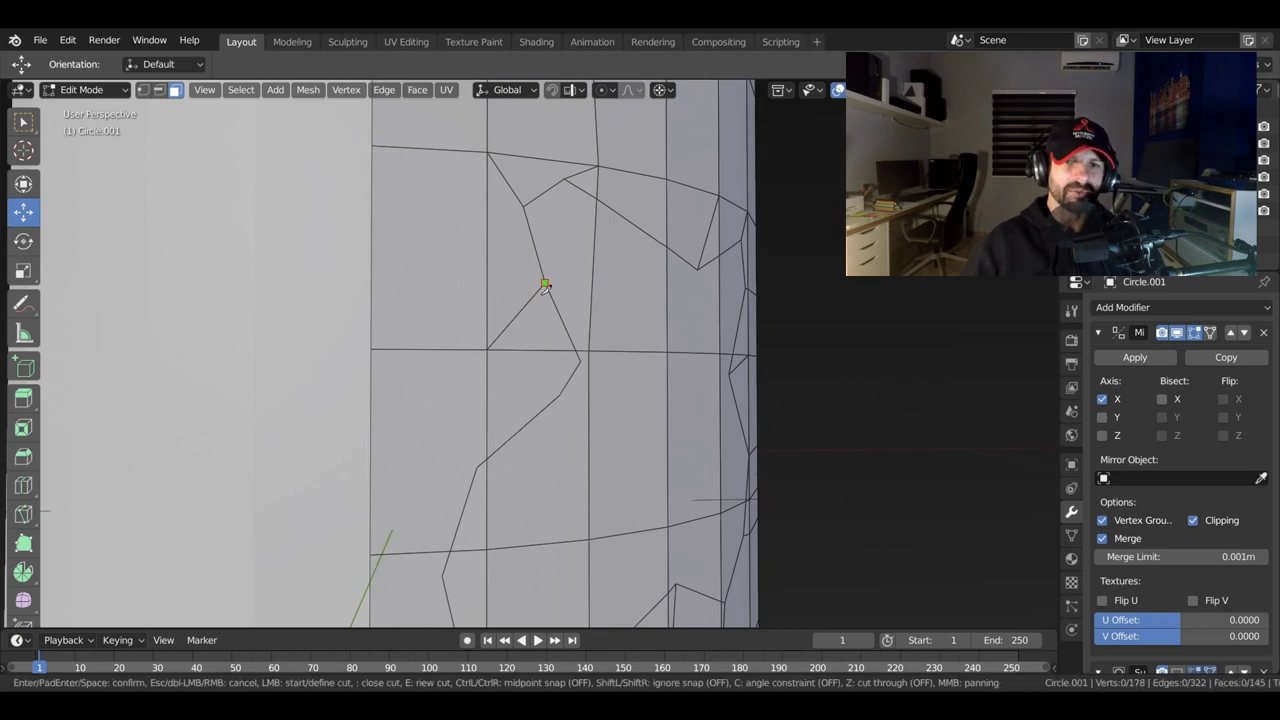
{"action": "left_click", "coordinate": [545, 285]}
{"action": "left_click", "coordinate": [372, 278]}
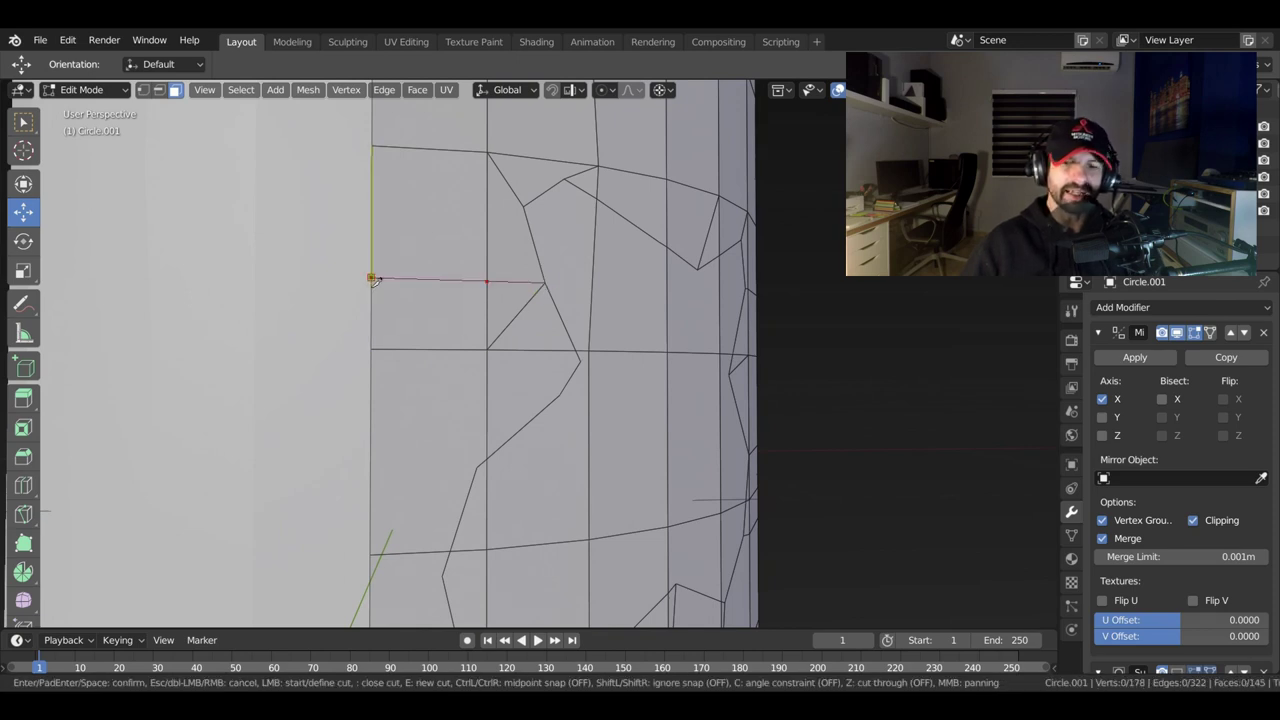
{"action": "key", "text": "Return"}
Knife-cut from the vertex beside the eye to the neighbouring edge and to the left edge.
{"action": "key", "text": "k"}
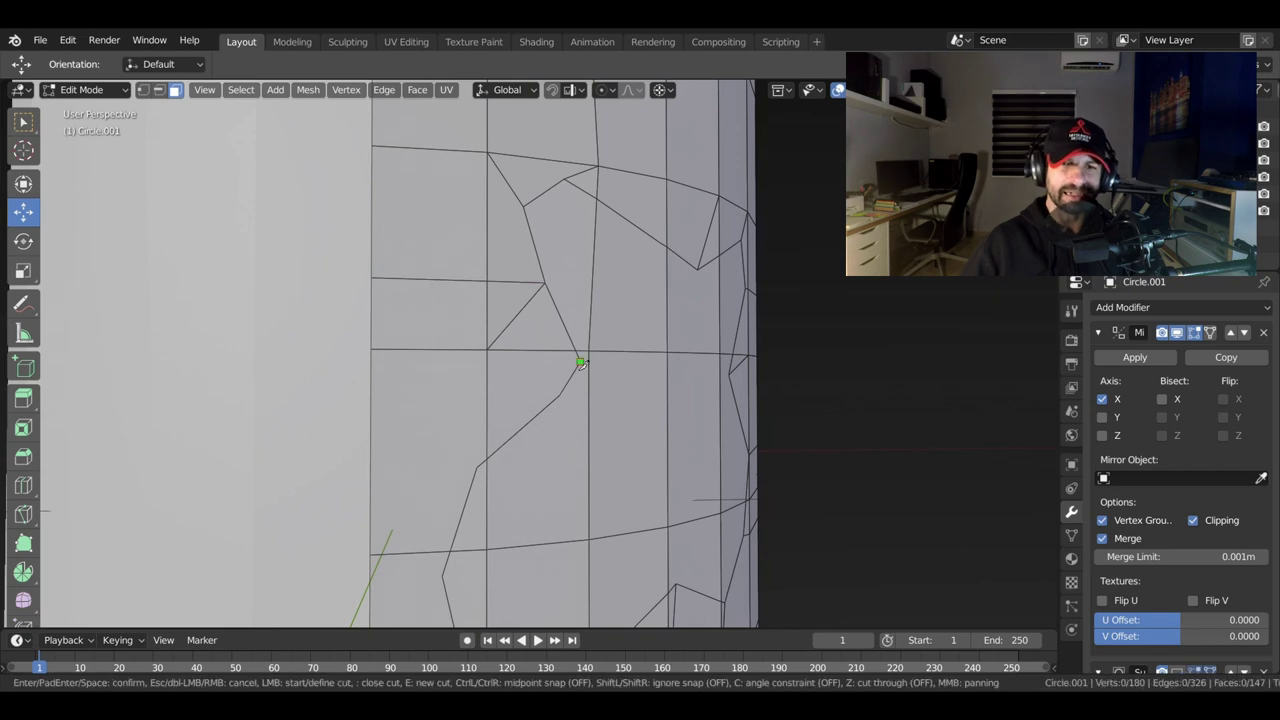
{"action": "left_click", "coordinate": [580, 362]}
{"action": "left_click", "coordinate": [588, 352]}
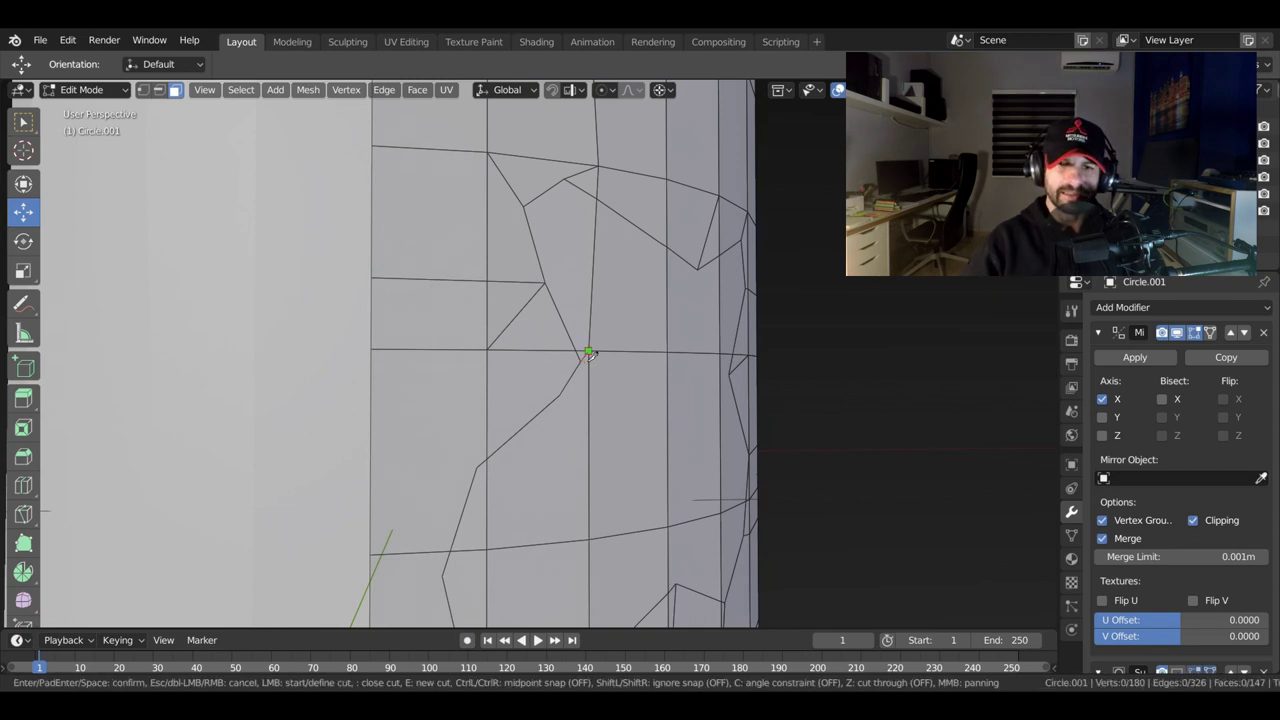
{"action": "key", "text": "Return"}
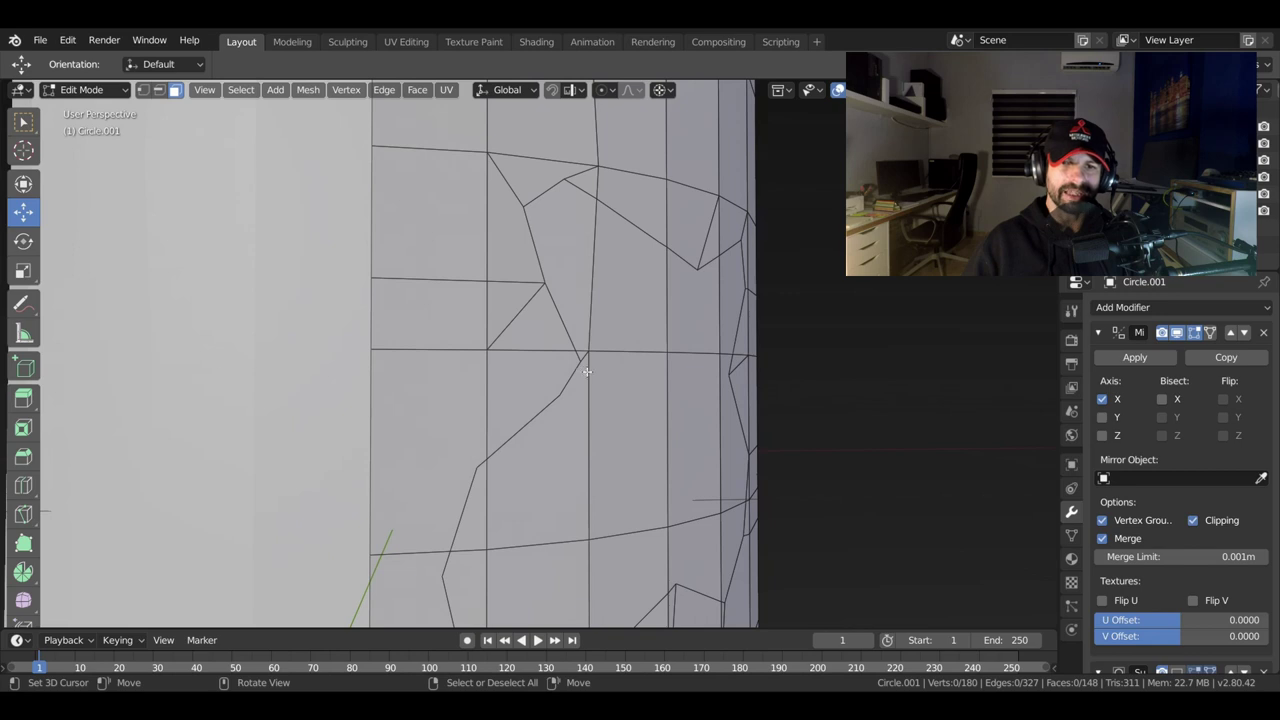
{"action": "key", "text": "k"}
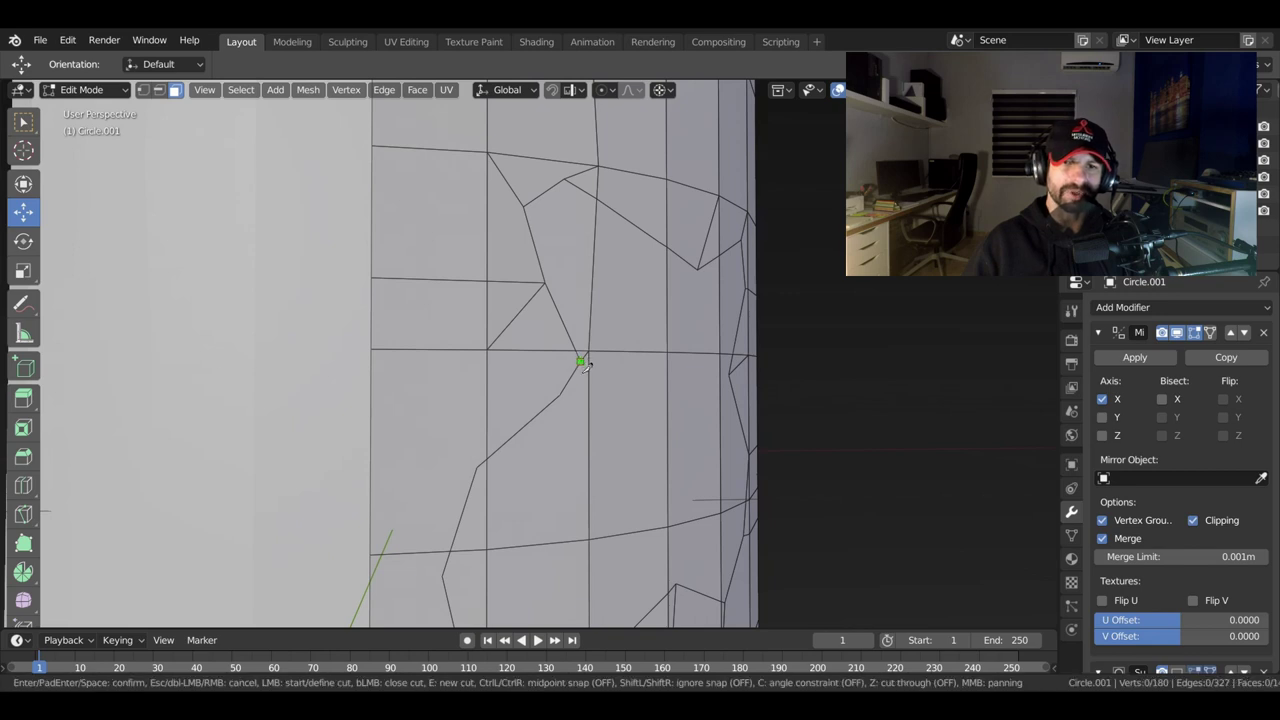
{"action": "left_click", "coordinate": [580, 361]}
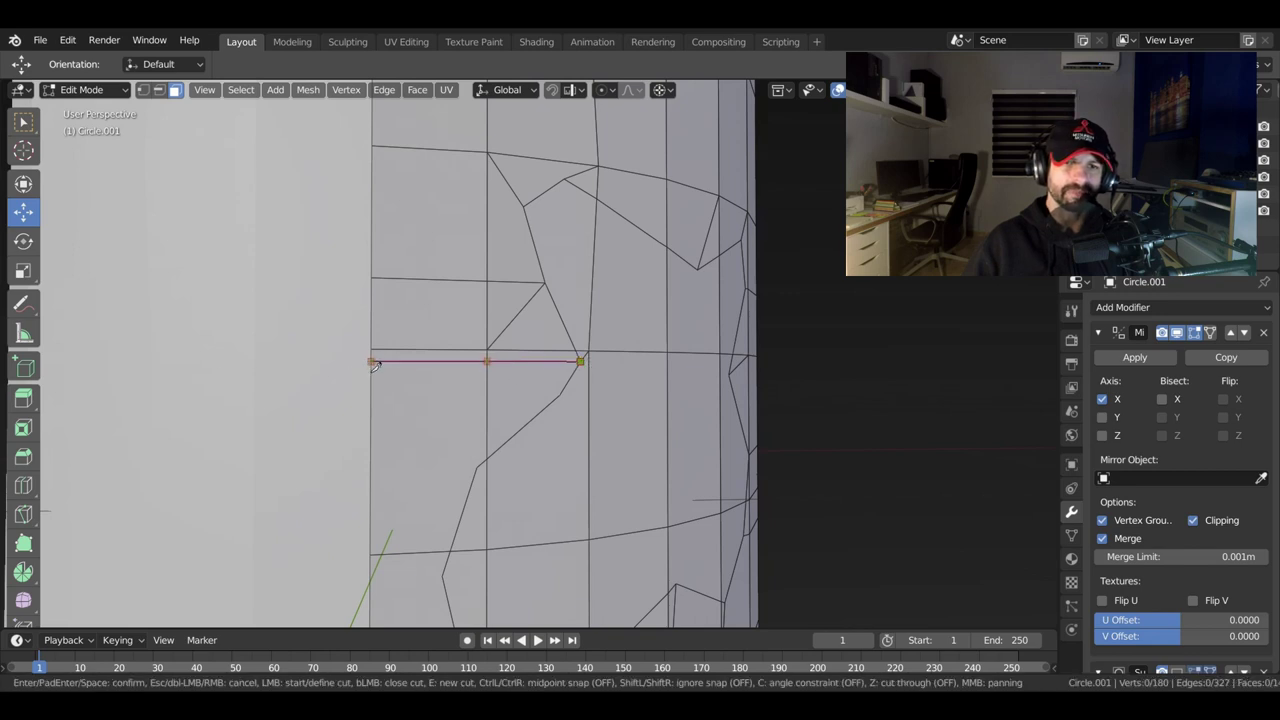
{"action": "left_click", "coordinate": [373, 363]}
{"action": "key", "text": "Return"}
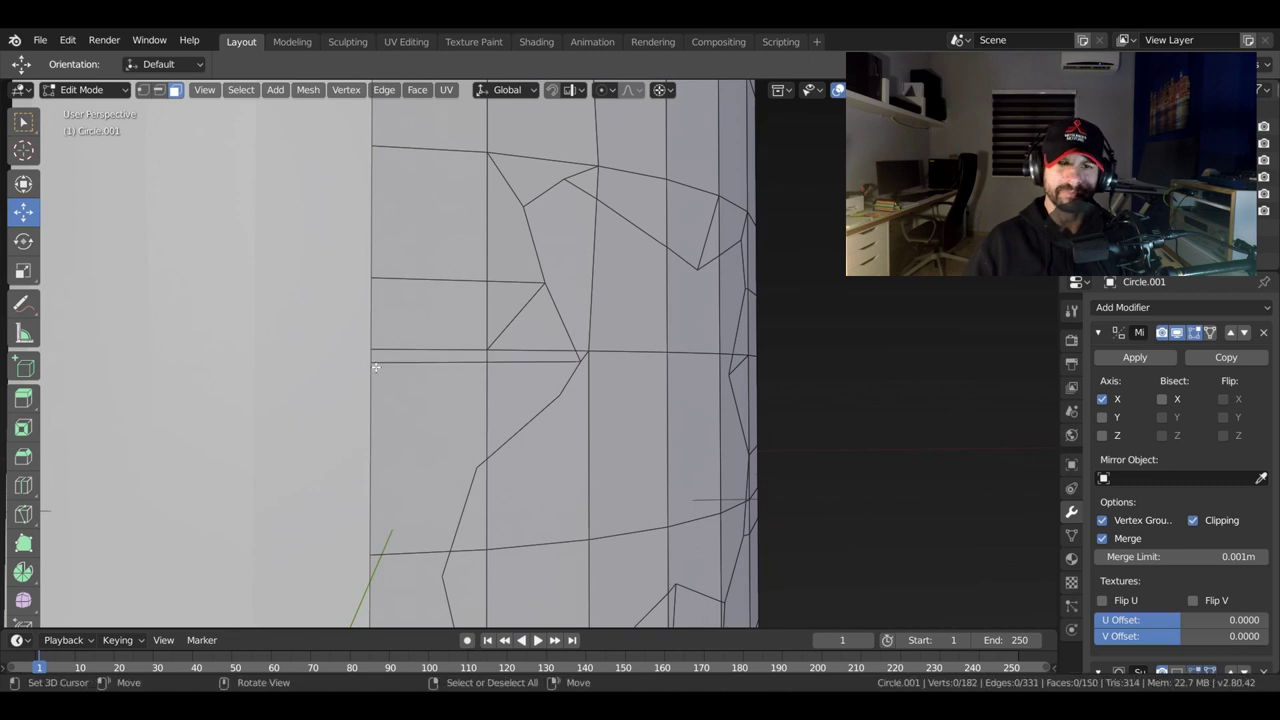
Select the small triangle and dissolve one of its edges in edge select mode.
{"action": "left_click", "coordinate": [531, 317]}
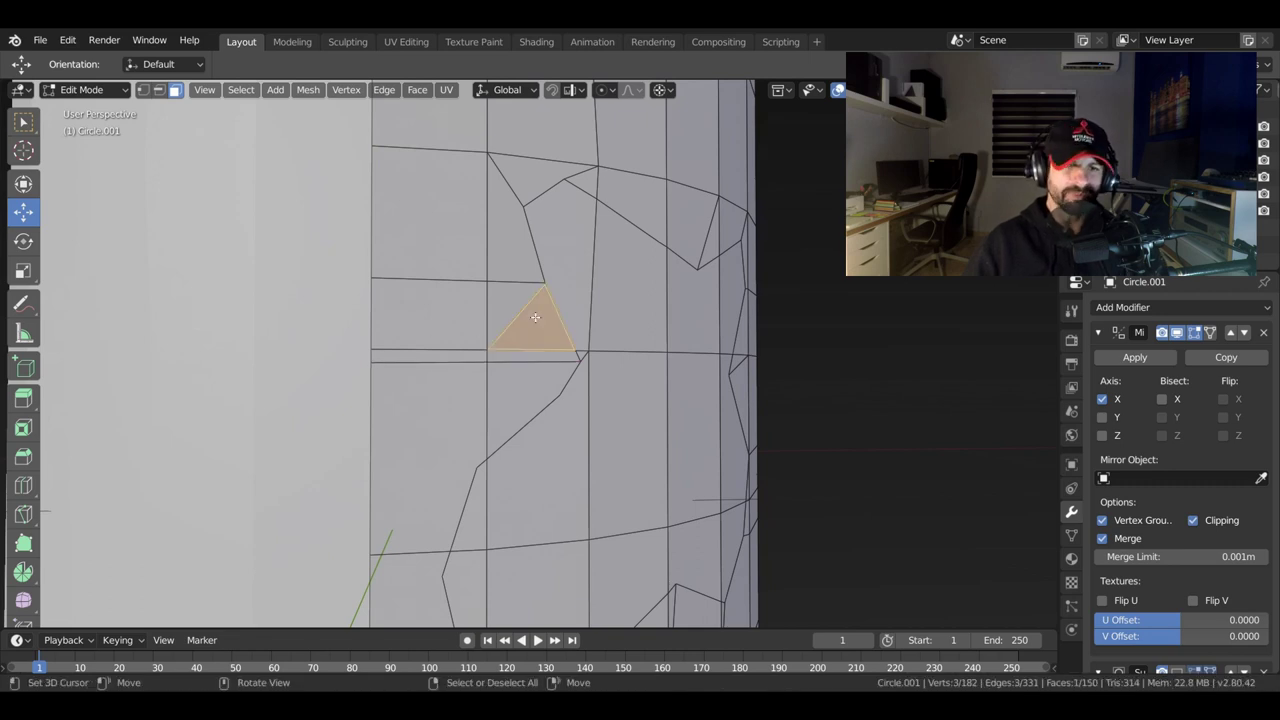
{"action": "left_click", "coordinate": [158, 91]}
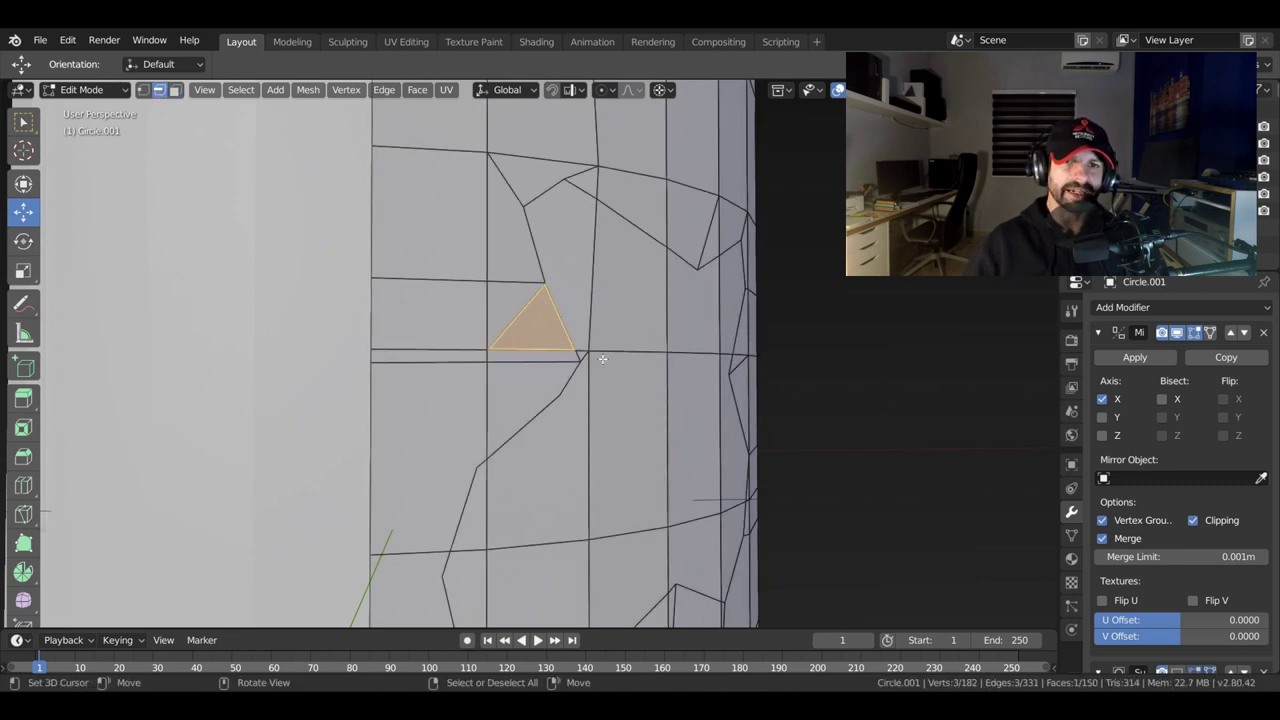
{"action": "left_click", "coordinate": [516, 320]}
{"action": "key", "text": "x"}
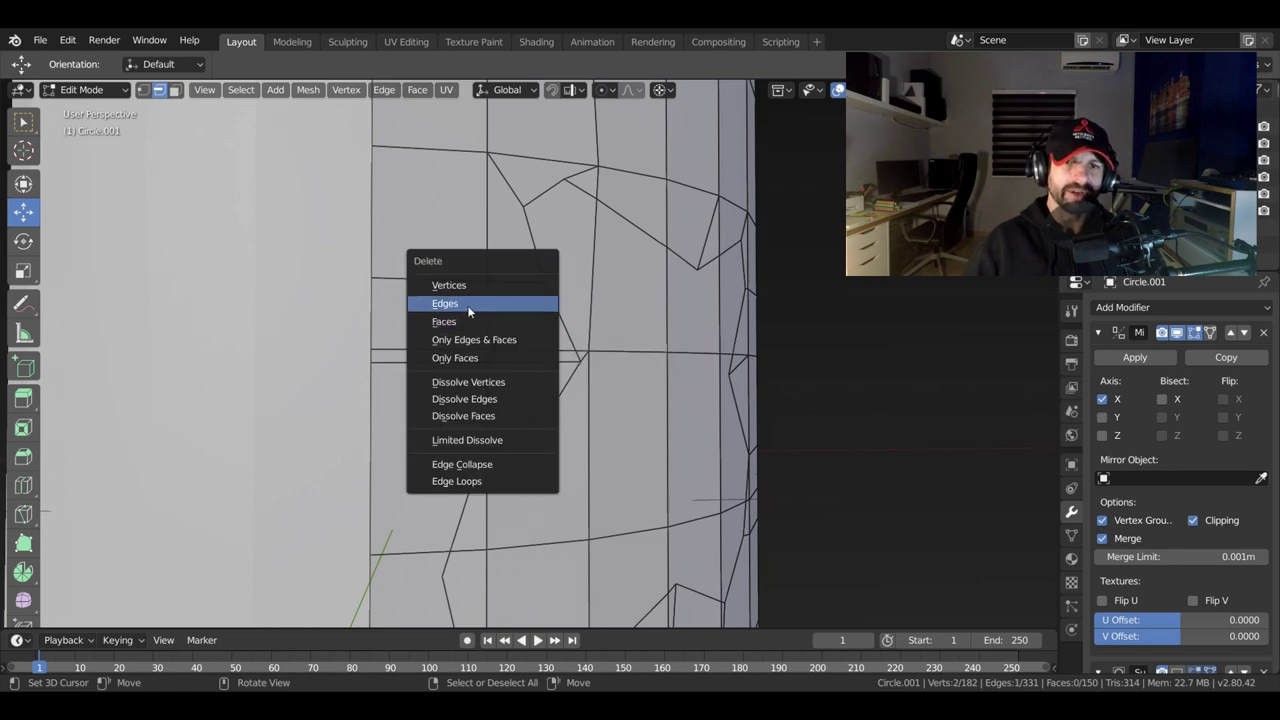
{"action": "left_click", "coordinate": [465, 398]}
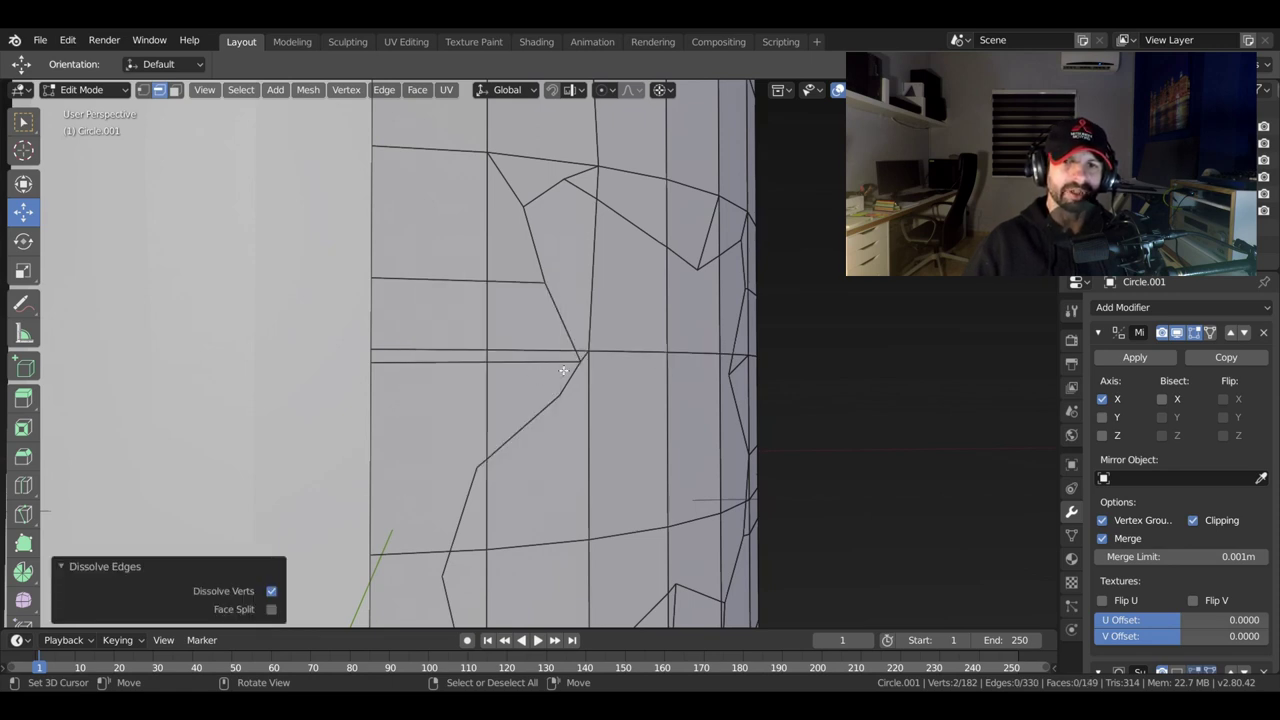
Dissolve the remaining extra horizontal edges beside the eye hole.
{"action": "left_click", "coordinate": [553, 357]}
{"action": "key", "text": "x"}
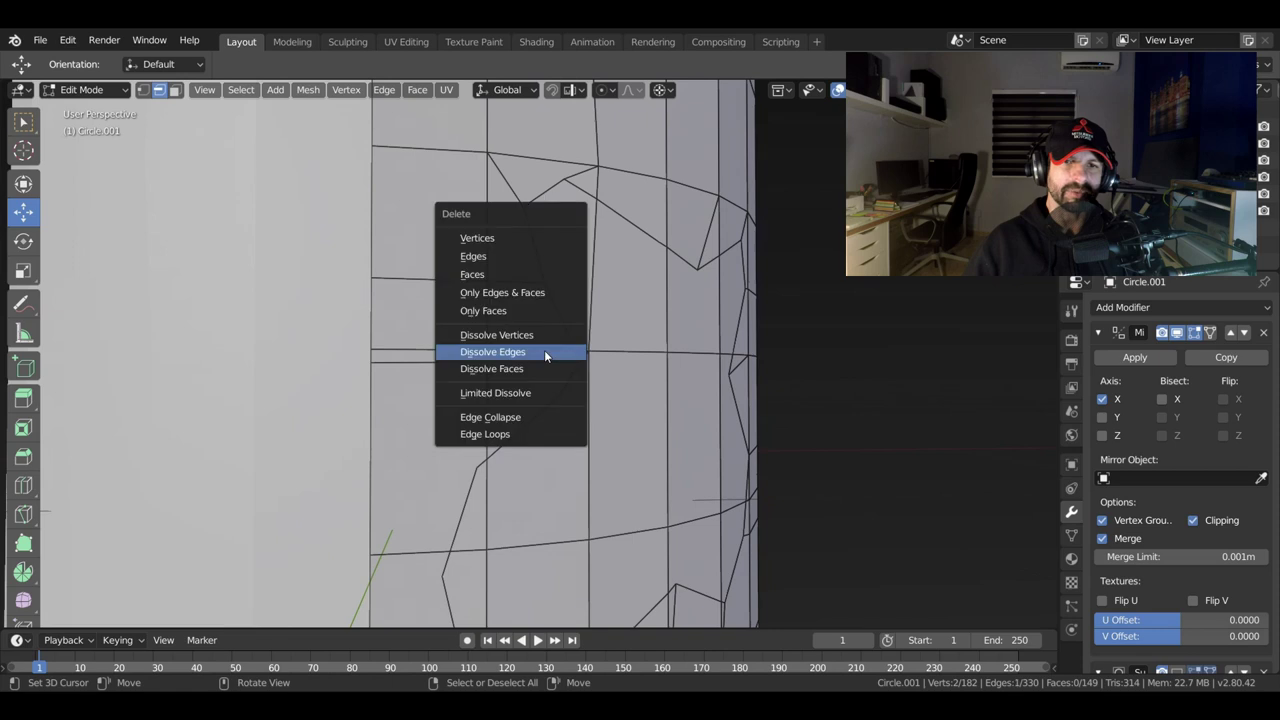
{"action": "left_click", "coordinate": [544, 350]}
{"action": "left_click", "coordinate": [467, 352]}
{"action": "key", "text": "x"}
{"action": "left_click", "coordinate": [467, 349]}
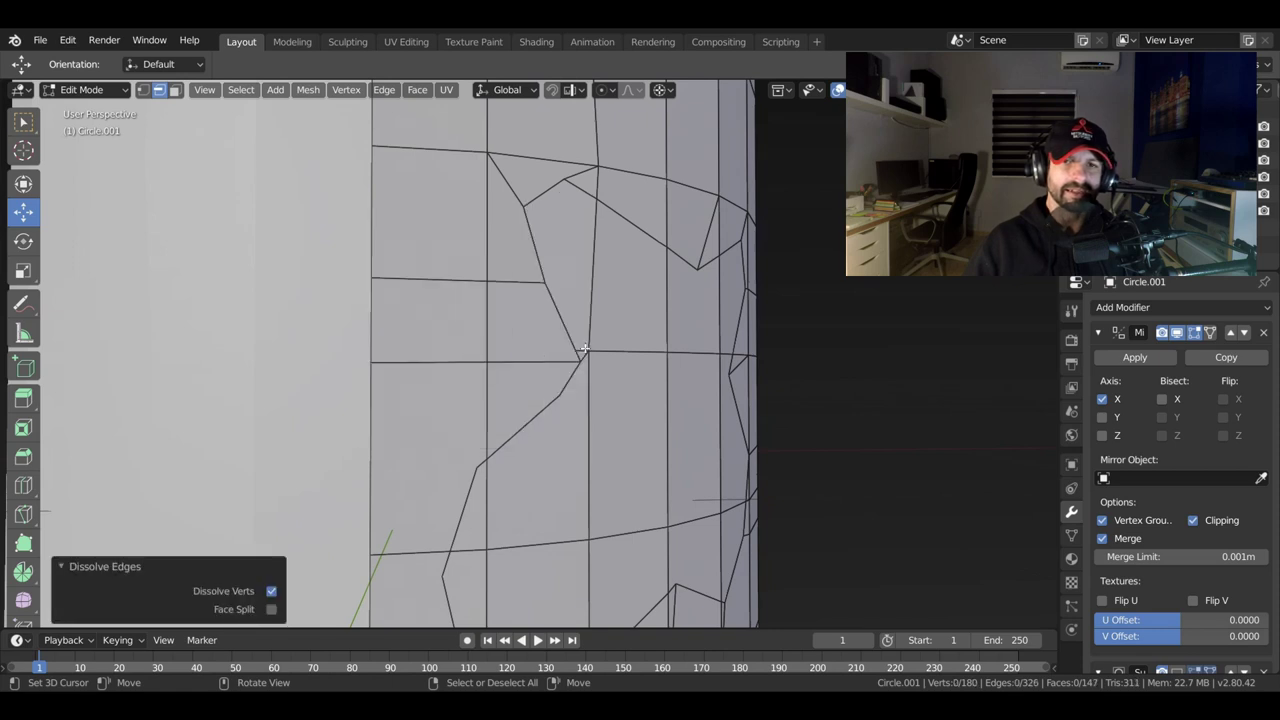
{"action": "left_click", "coordinate": [588, 350]}
{"action": "key", "text": "x"}
{"action": "left_click", "coordinate": [520, 358]}
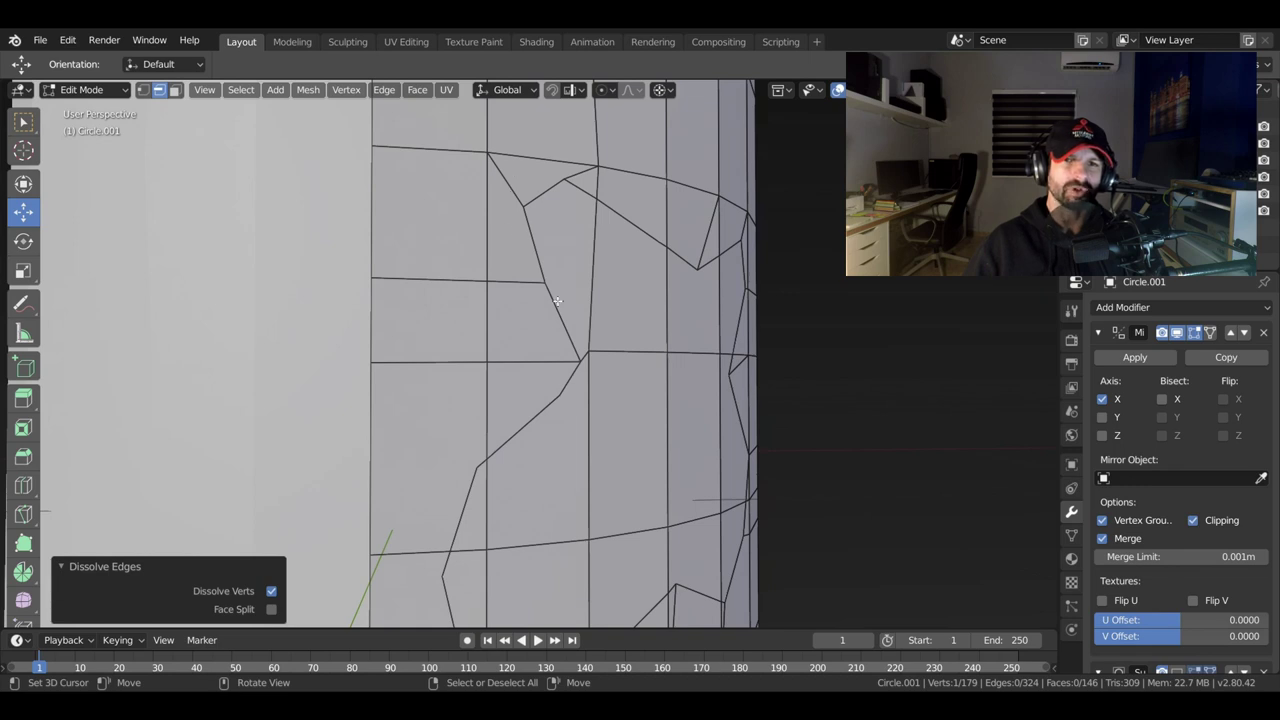
Dissolve the currently selected edges beside the eye.
{"action": "middle_click_drag", "start_coordinate": [450, 317], "coordinate": [456, 277], "text": "shift"}
{"action": "key", "text": "x"}
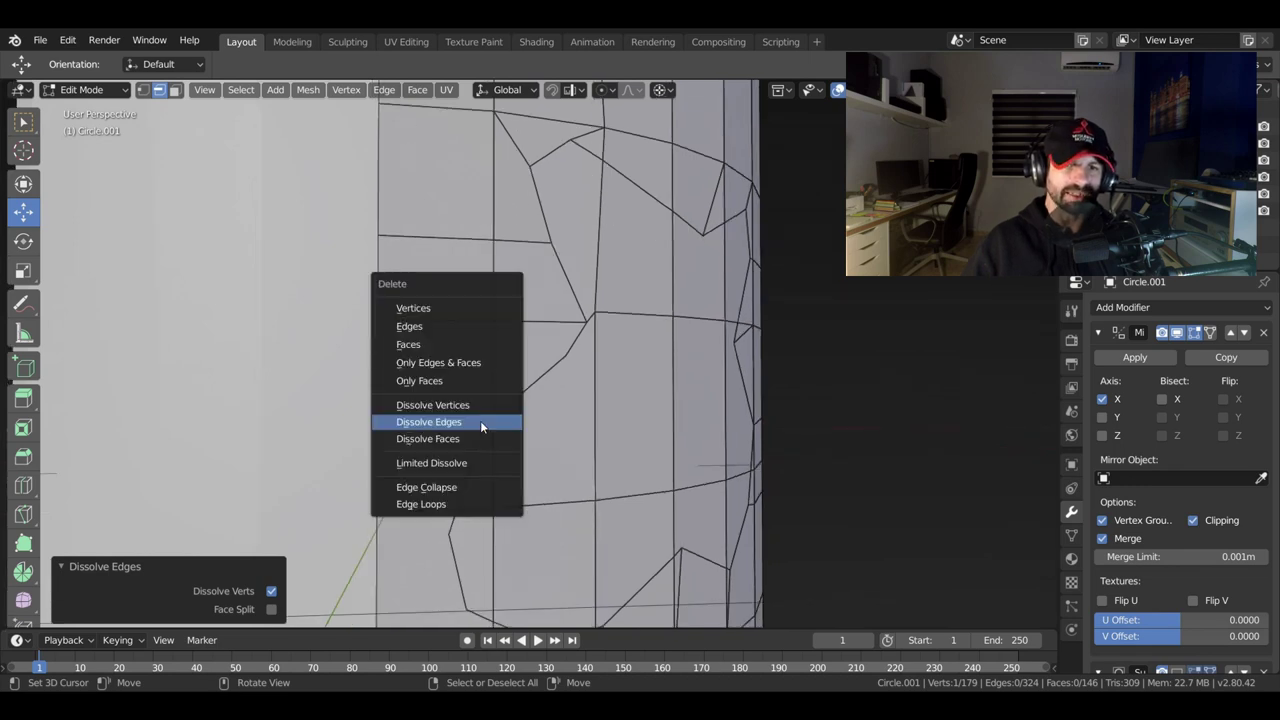
{"action": "left_click", "coordinate": [480, 420]}
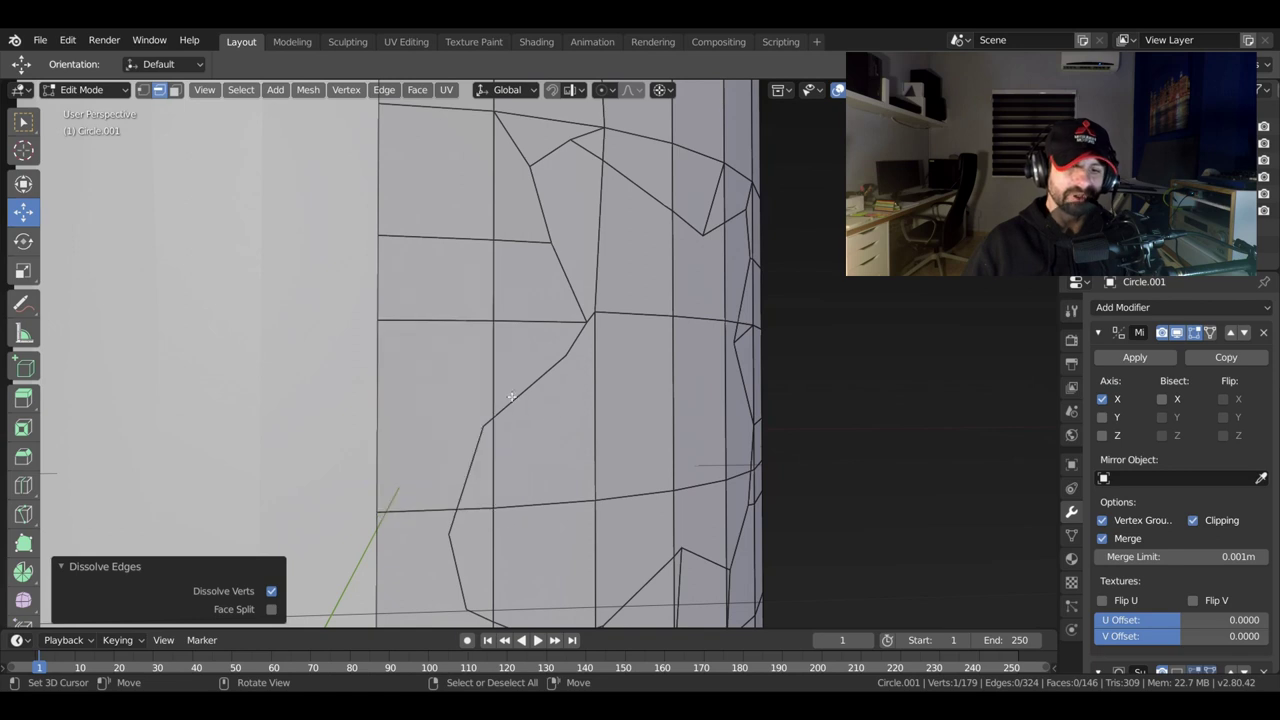
Knife-cut two horizontal edges from the diagonal rim across to the cylinder's left side.
{"action": "key", "text": "k"}
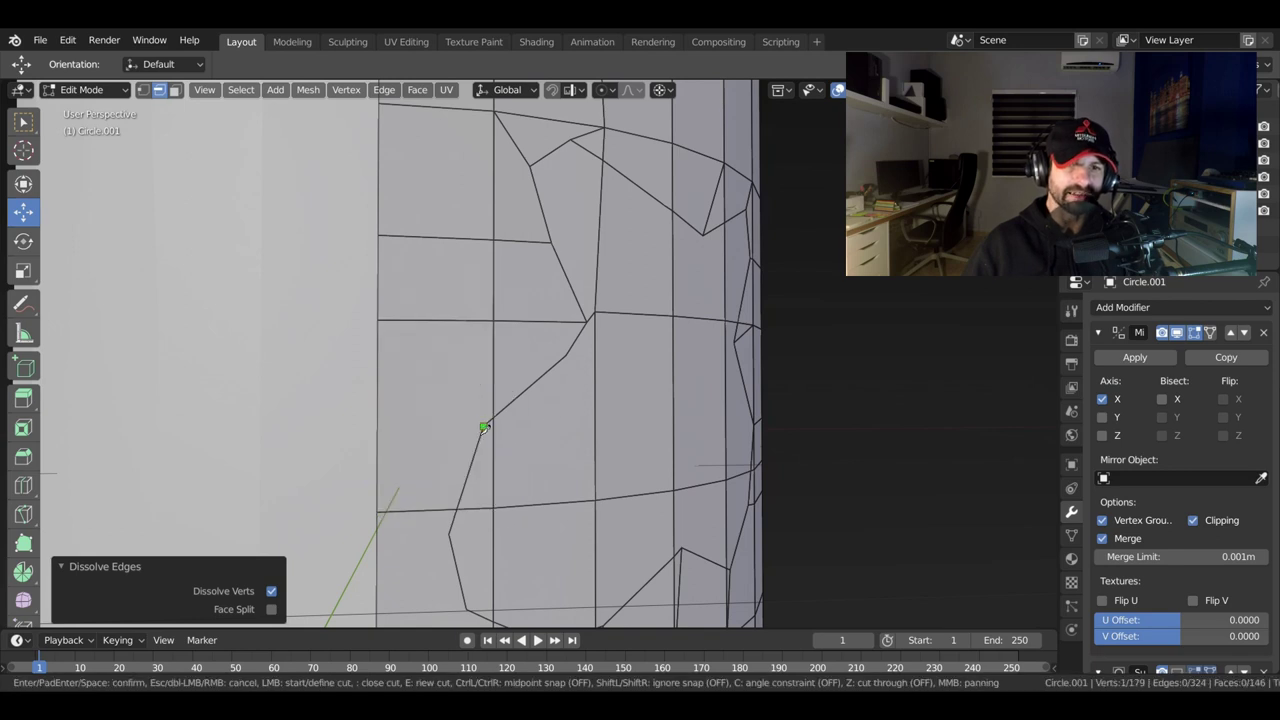
{"action": "left_click", "coordinate": [483, 427]}
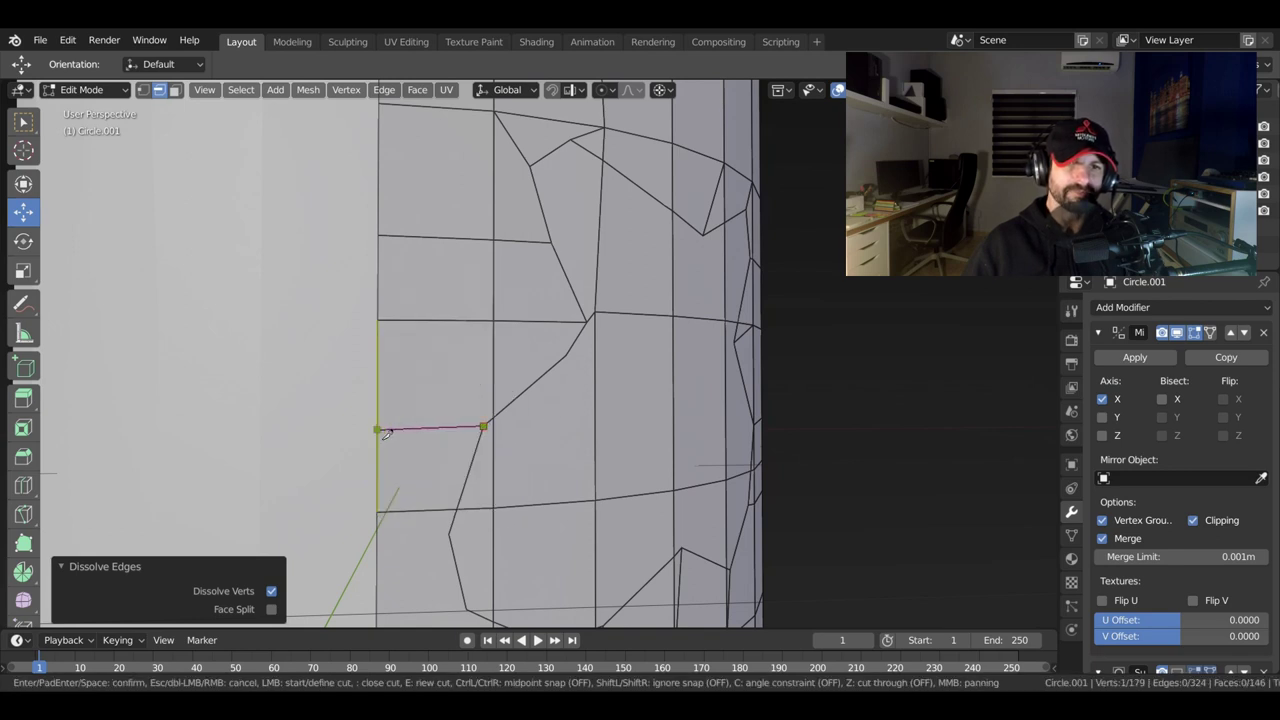
{"action": "left_click", "coordinate": [377, 430]}
{"action": "key", "text": "Return"}
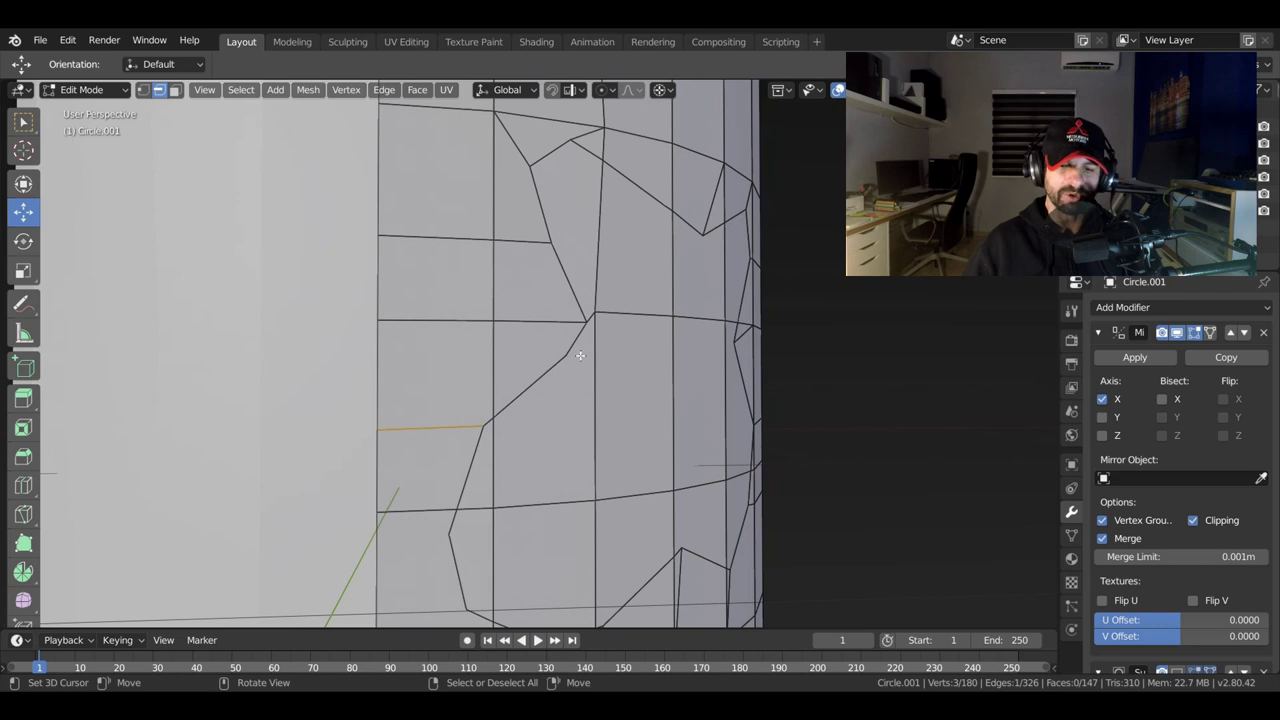
{"action": "key", "text": "k"}
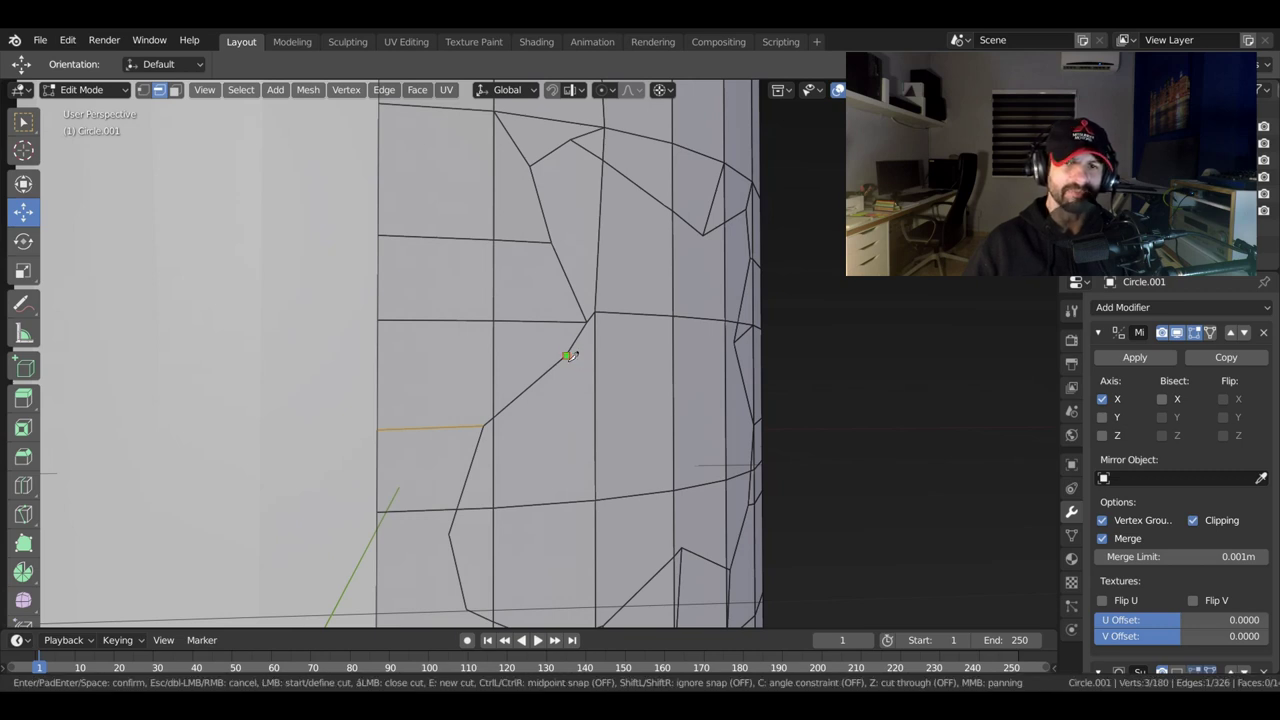
{"action": "left_click", "coordinate": [567, 356]}
{"action": "left_click", "coordinate": [493, 358]}
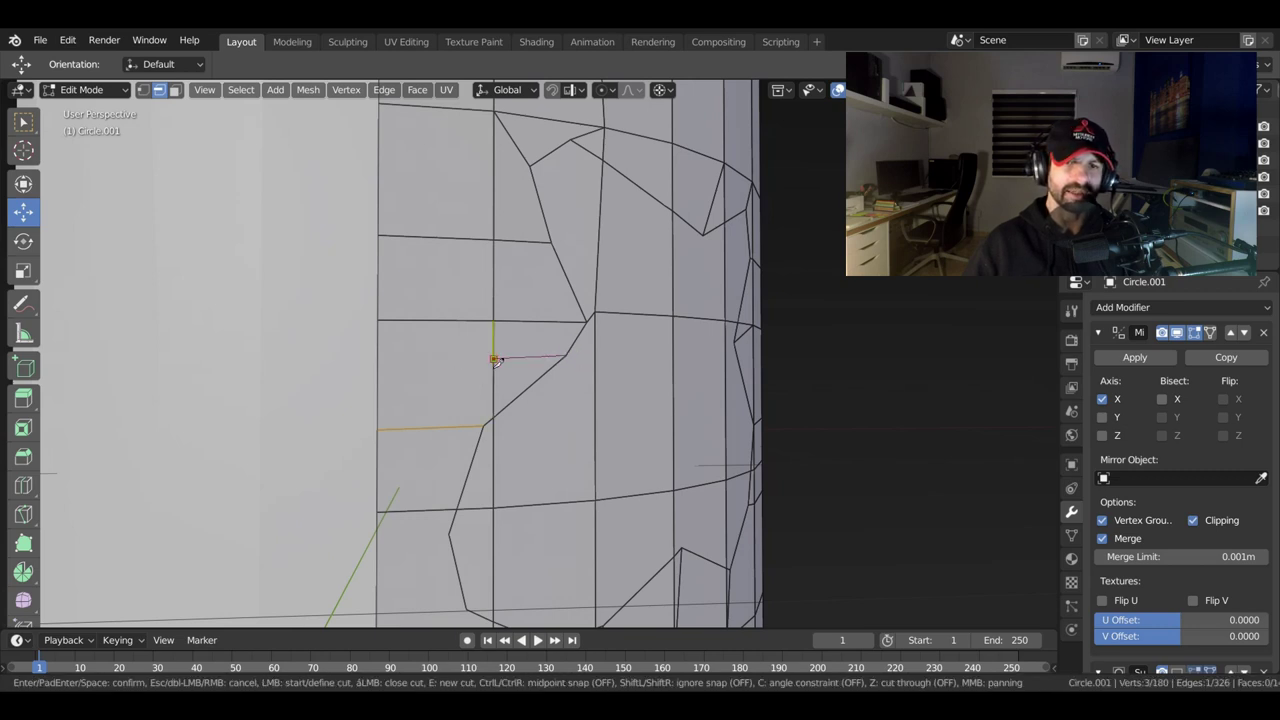
{"action": "left_click", "coordinate": [379, 363]}
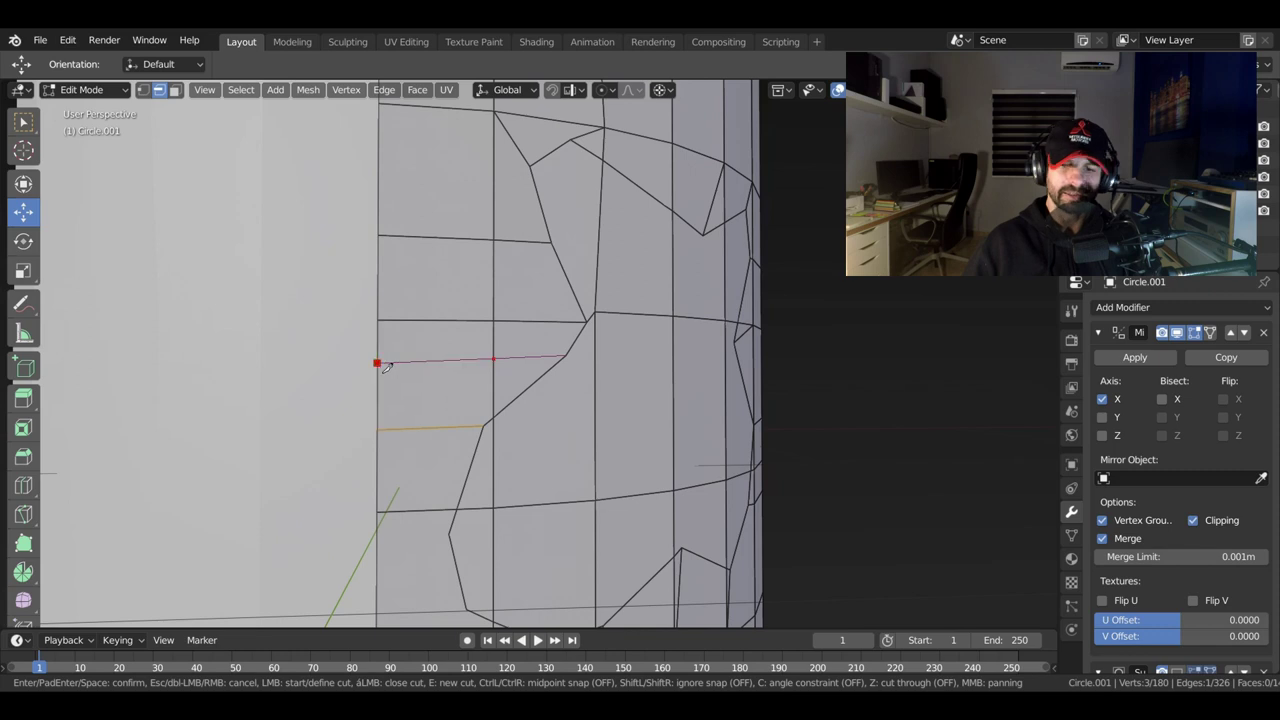
{"action": "key", "text": "Return"}
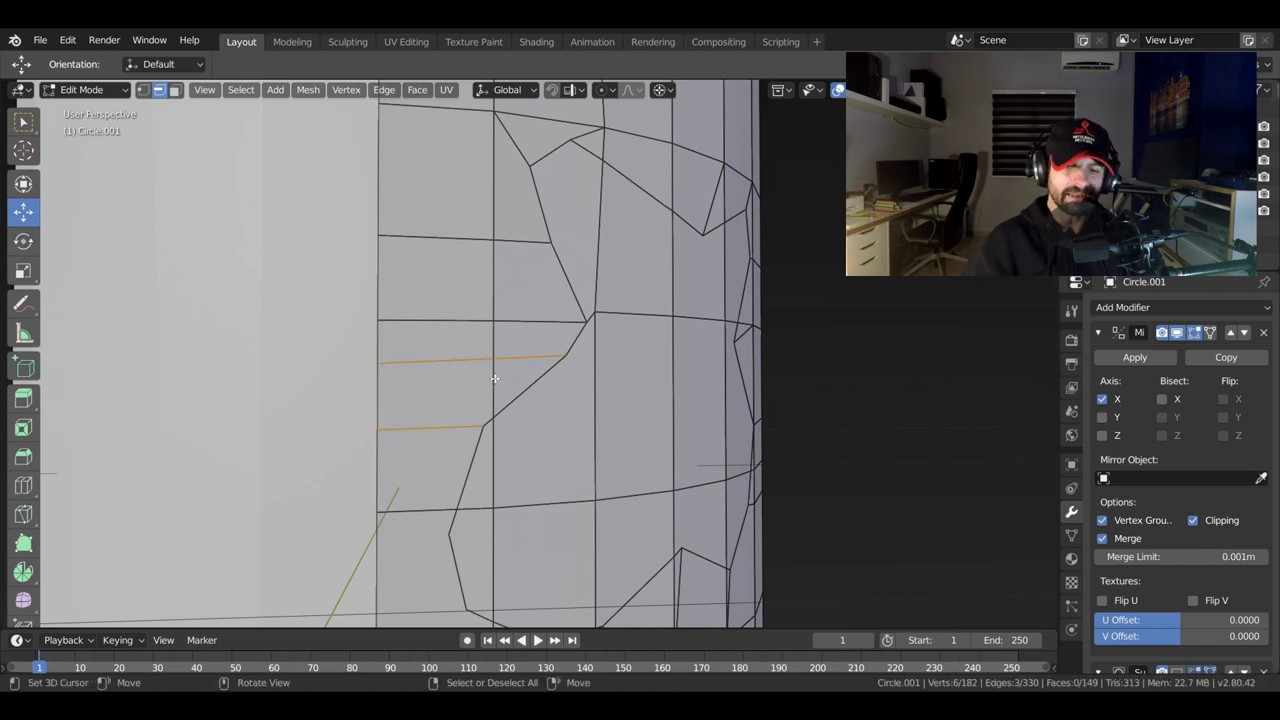
Join the two horizontal cuts with a knife cut, then dissolve the now-redundant edge.
{"action": "key", "text": "k"}
{"action": "left_click", "coordinate": [484, 427]}
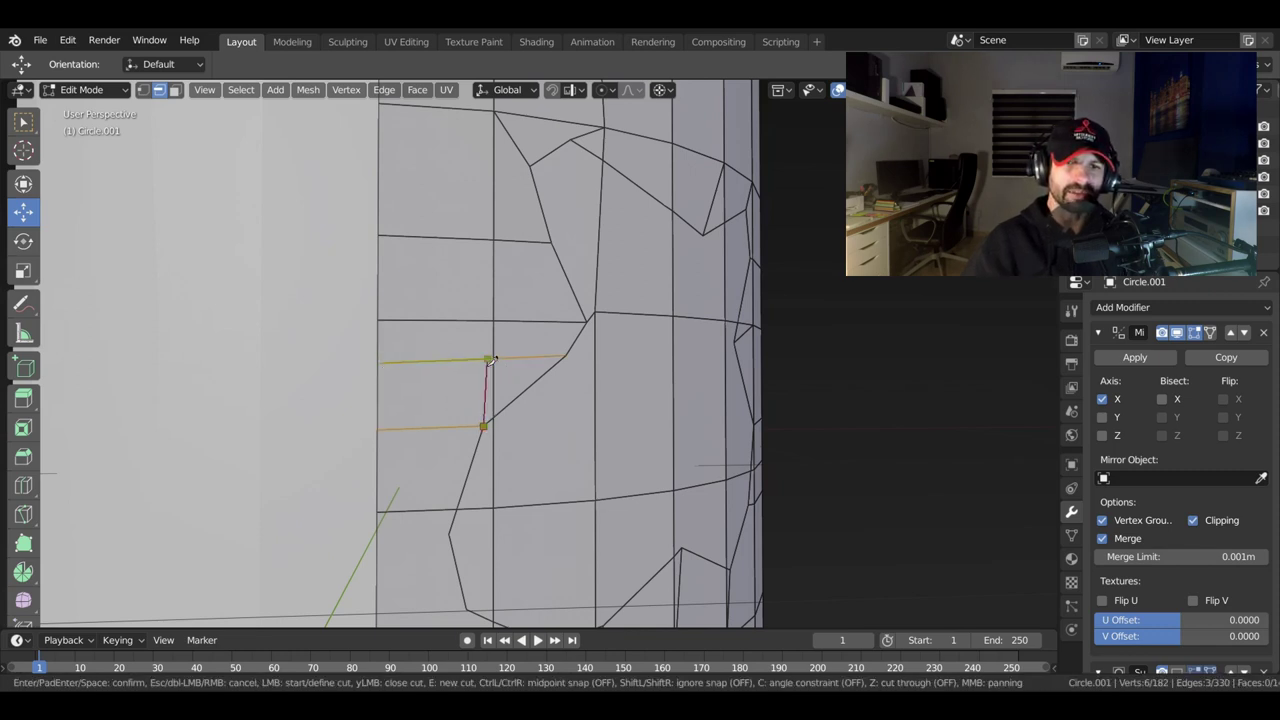
{"action": "left_click", "coordinate": [494, 360]}
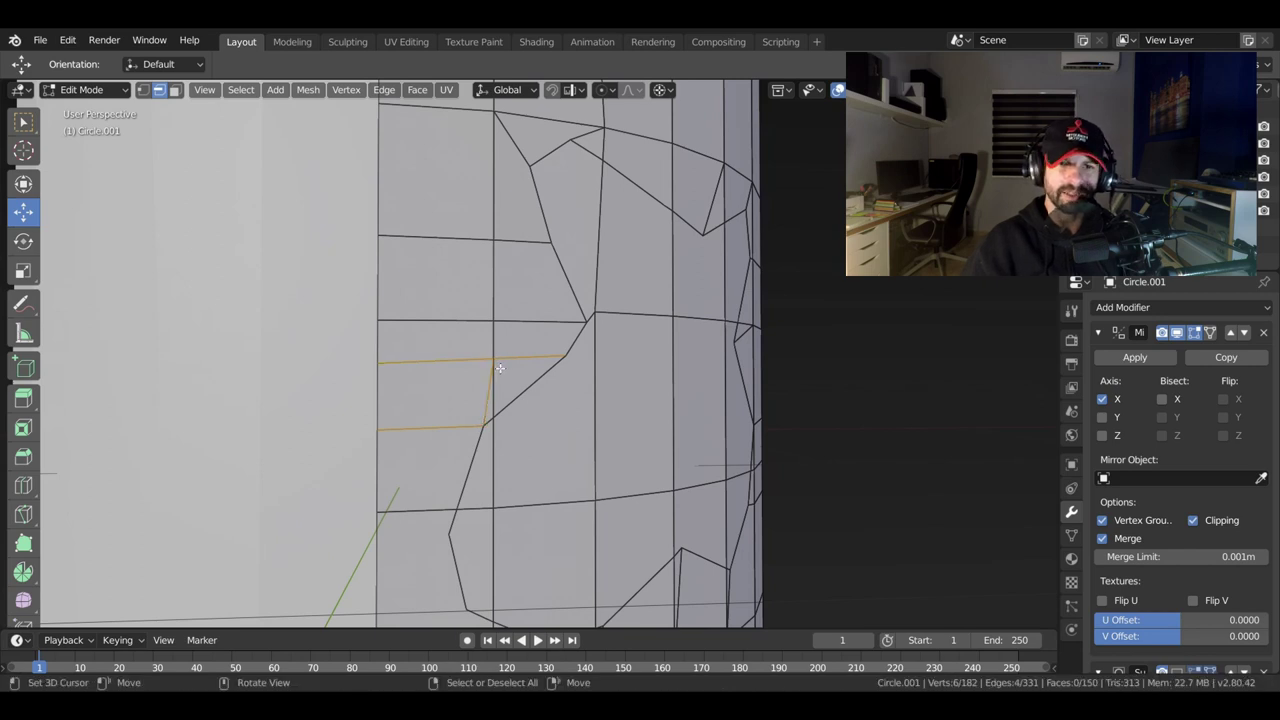
{"action": "key", "text": "Return"}
{"action": "key", "text": "x"}
{"action": "left_click", "coordinate": [495, 390]}
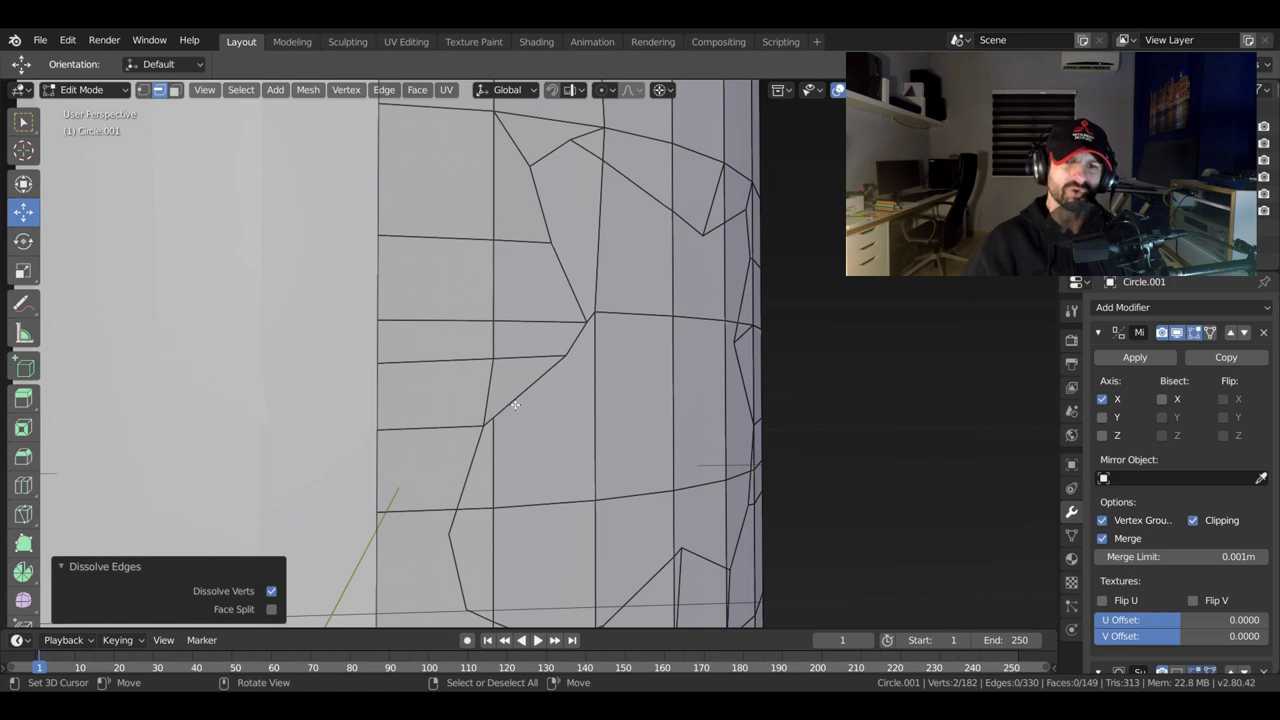
Knife-cut a horizontal edge from the rim vertex to the left edge and dissolve the diagonal edge.
{"action": "scroll", "coordinate": [515, 404], "scroll_direction": "up", "scroll_amount": 3, "text": "shift"}
{"action": "key", "text": "k"}
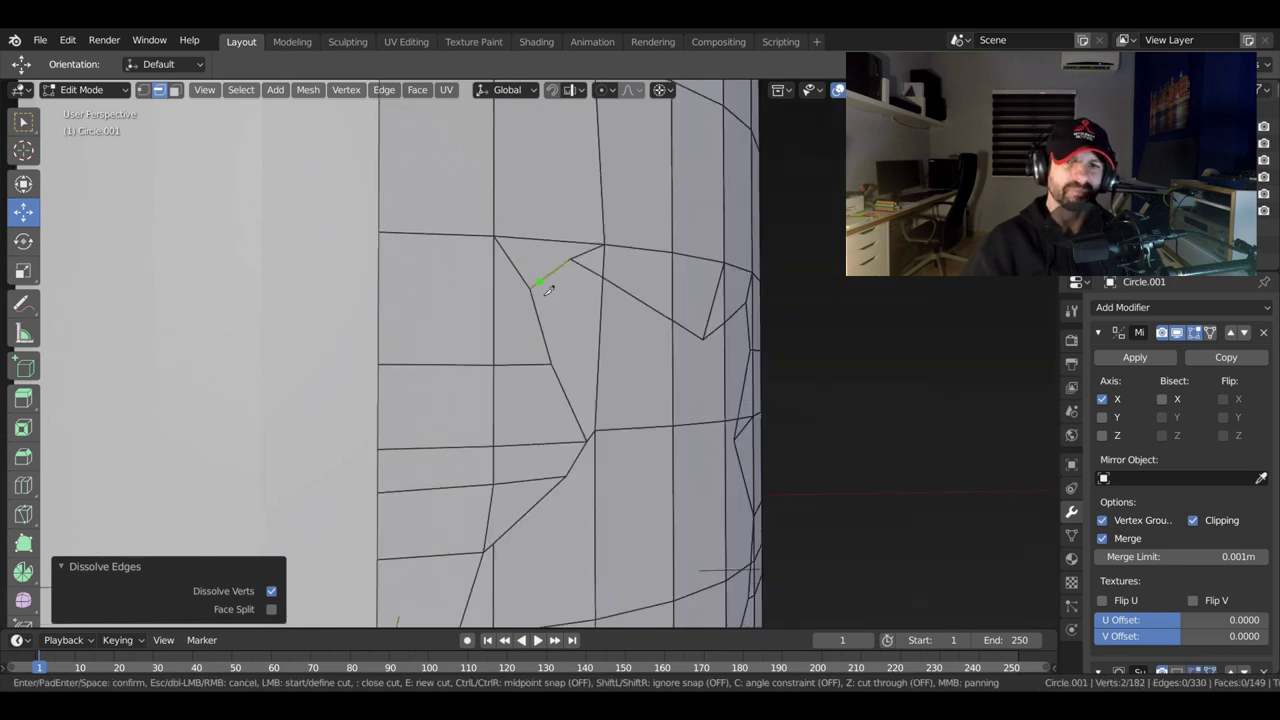
{"action": "left_click", "coordinate": [530, 289]}
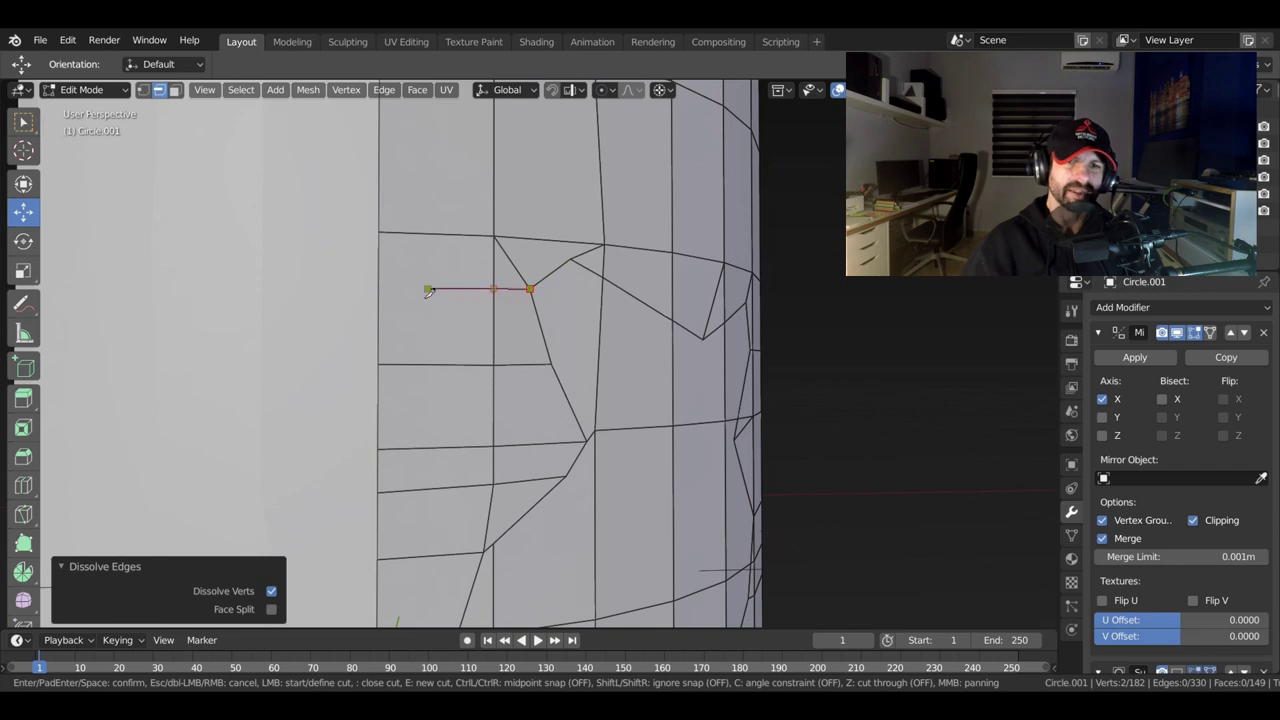
{"action": "left_click", "coordinate": [378, 288]}
{"action": "key", "text": "Return"}
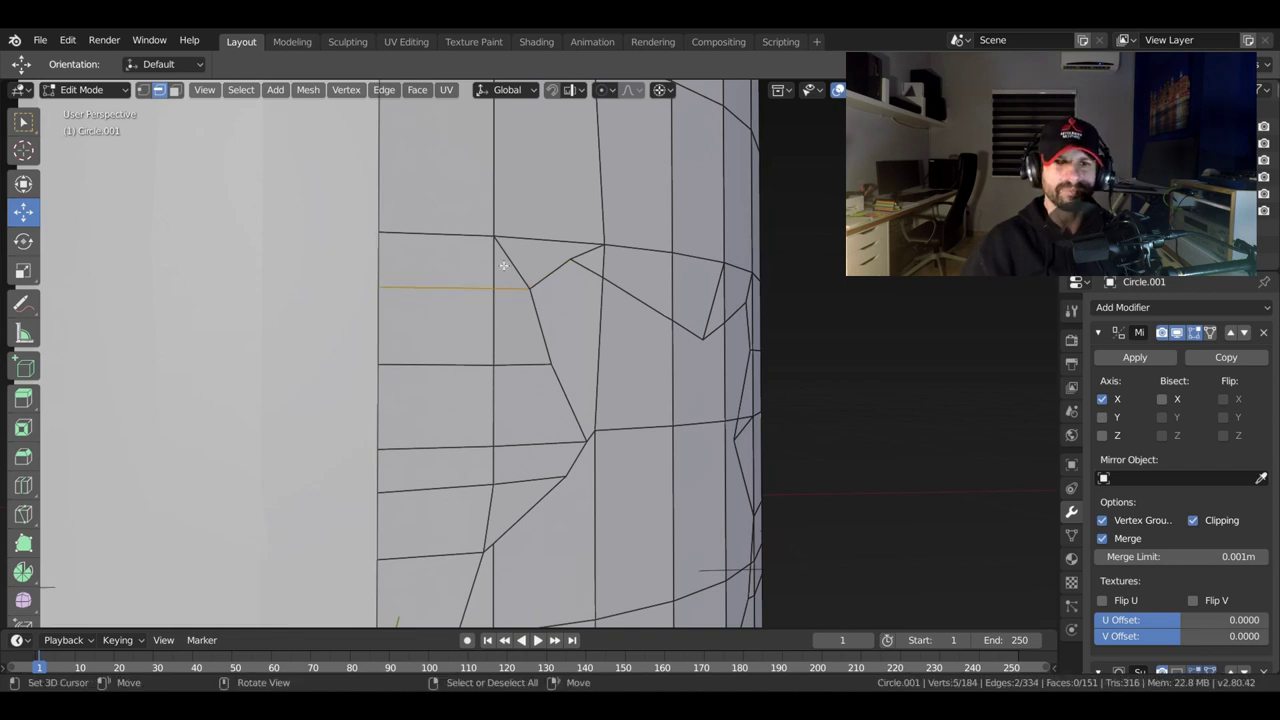
{"action": "left_click", "coordinate": [503, 265]}
{"action": "key", "text": "x"}
{"action": "left_click", "coordinate": [507, 265]}
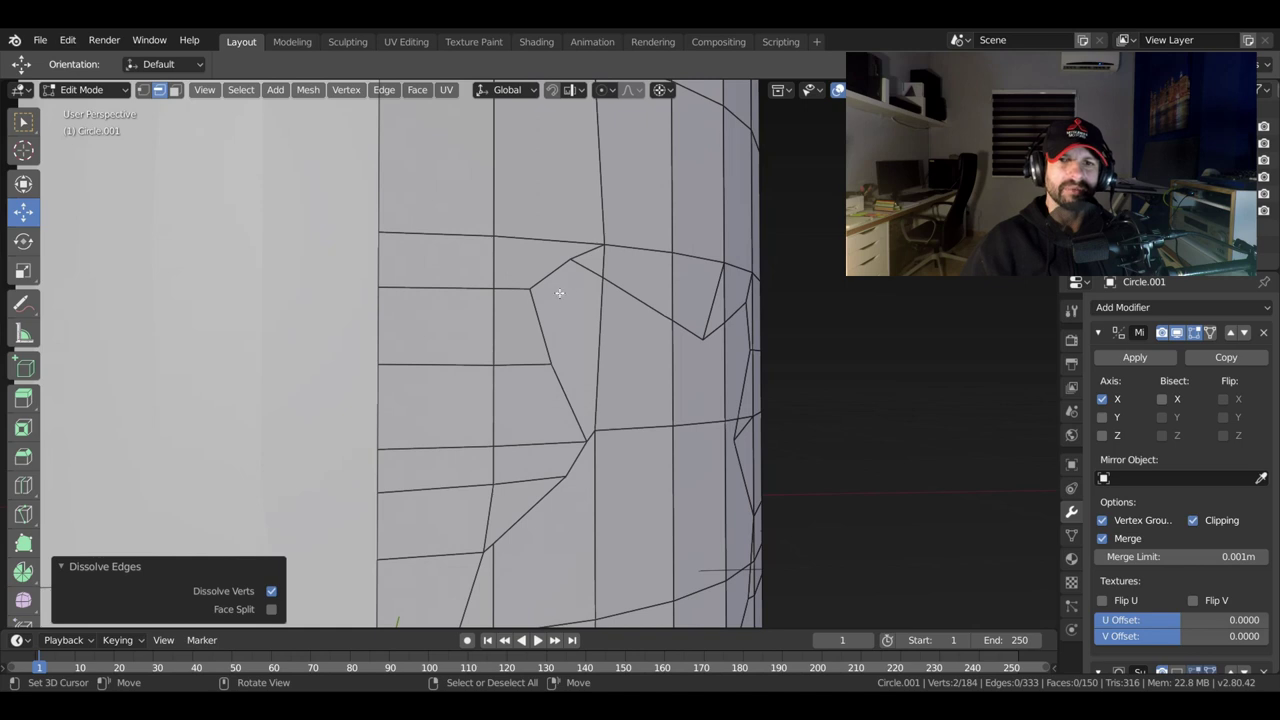
Cut a diagonal from the rim vertex to the left vertex, dissolving the horizontal and leftover edges.
{"action": "middle_click_drag", "start_coordinate": [576, 262], "coordinate": [560, 271]}
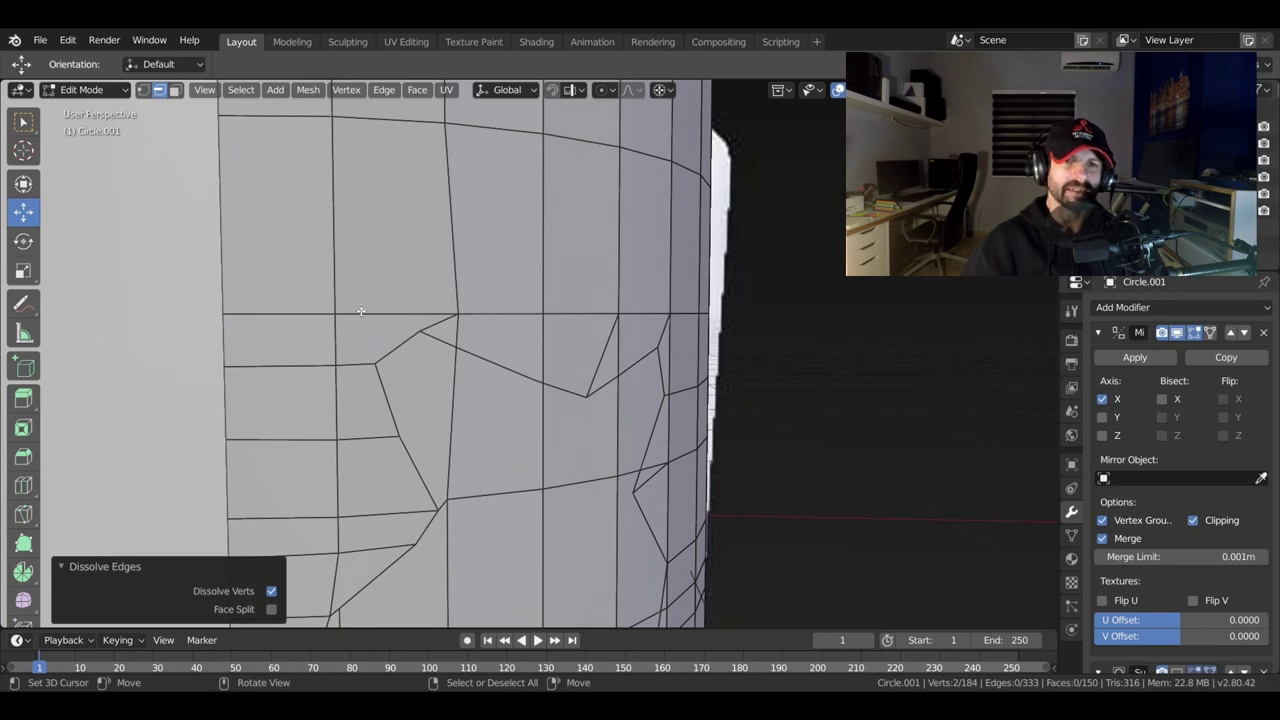
{"action": "key", "text": "k"}
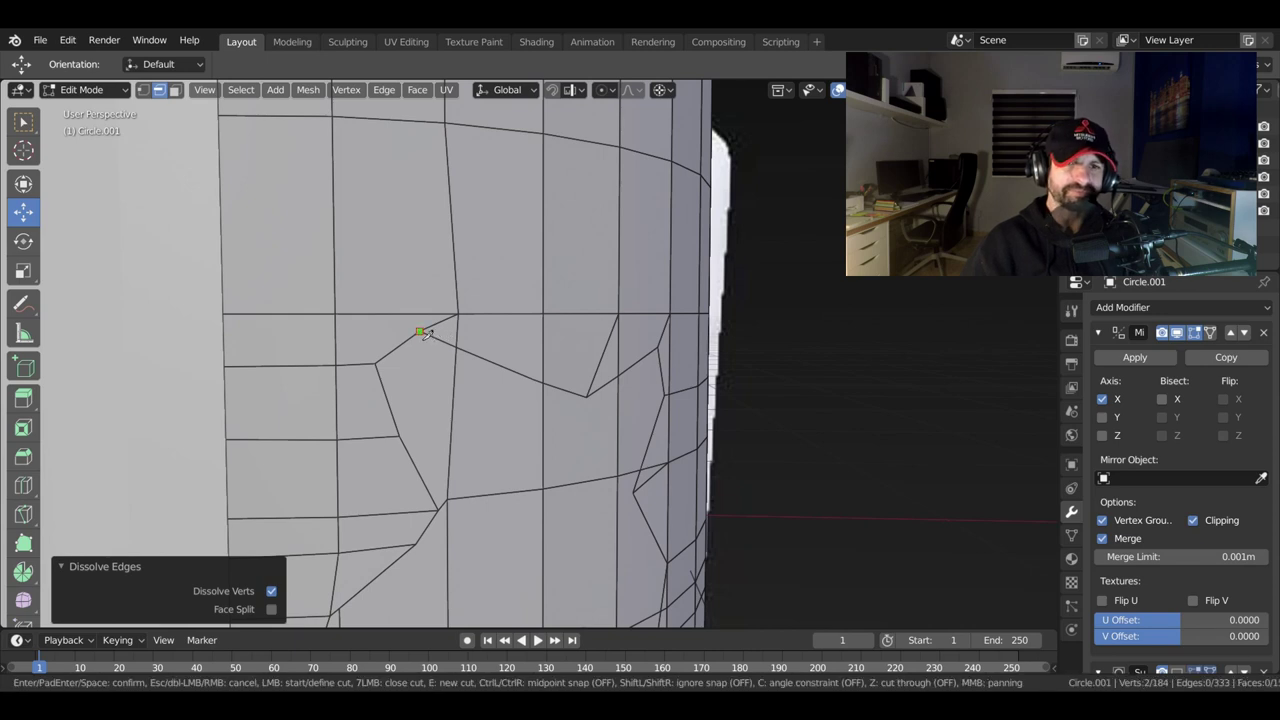
{"action": "left_click", "coordinate": [420, 331]}
{"action": "left_click", "coordinate": [341, 315]}
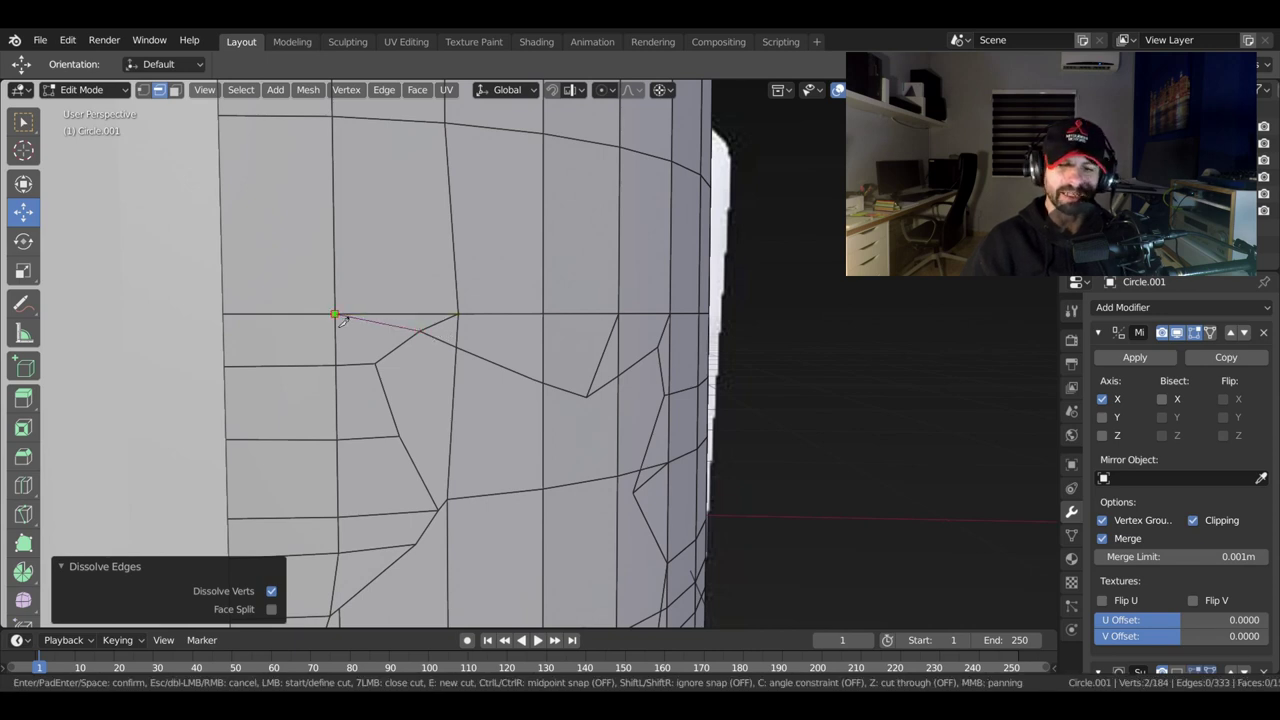
{"action": "key", "text": "Return"}
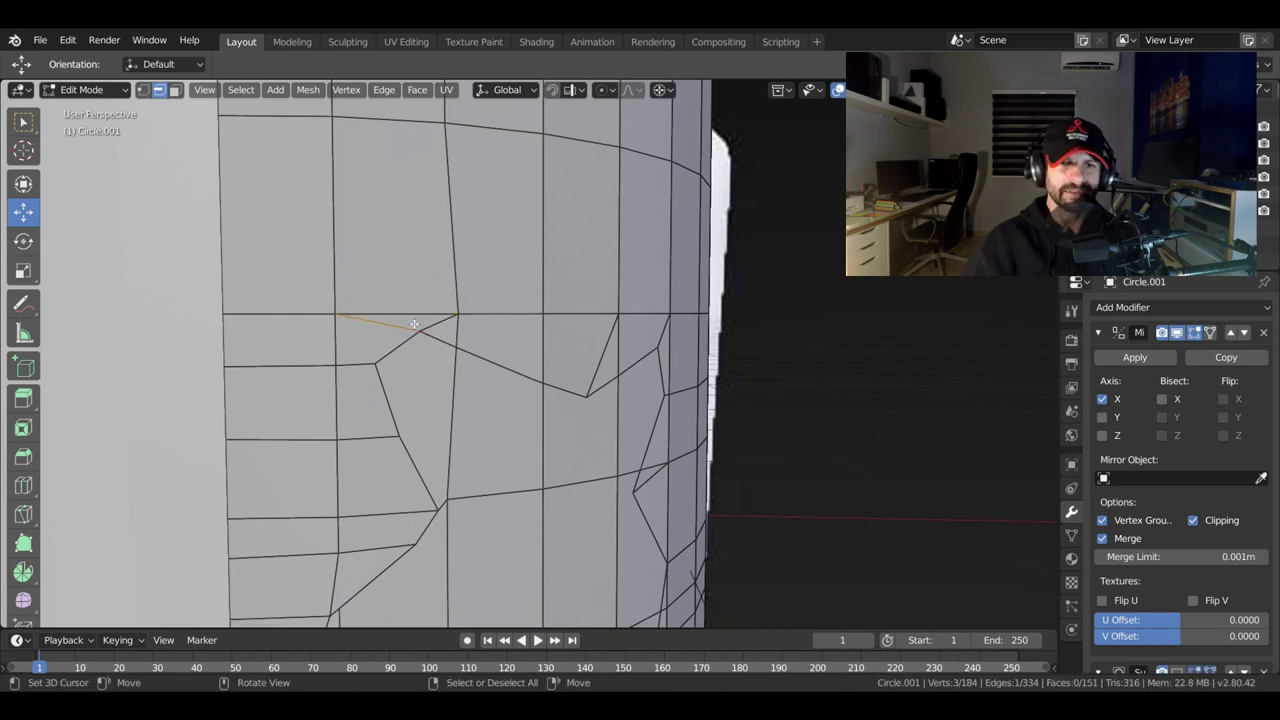
{"action": "left_click", "coordinate": [424, 312]}
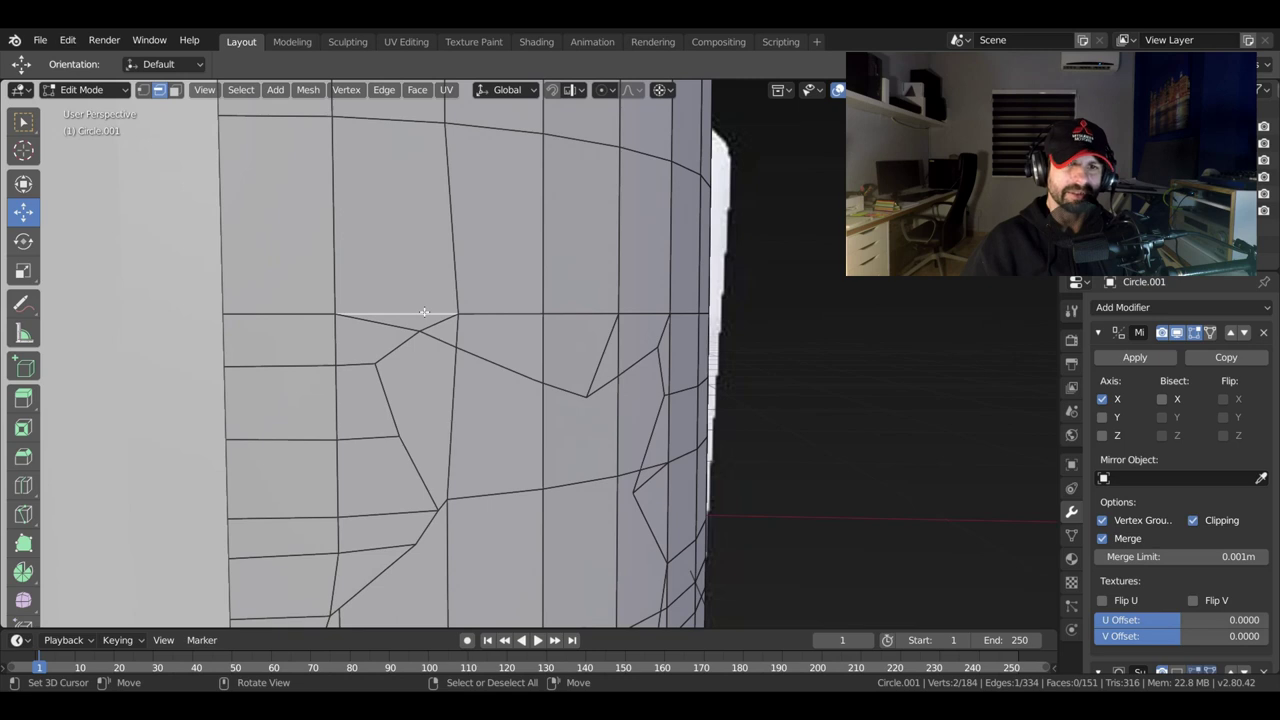
{"action": "key", "text": "x"}
{"action": "left_click", "coordinate": [424, 310]}
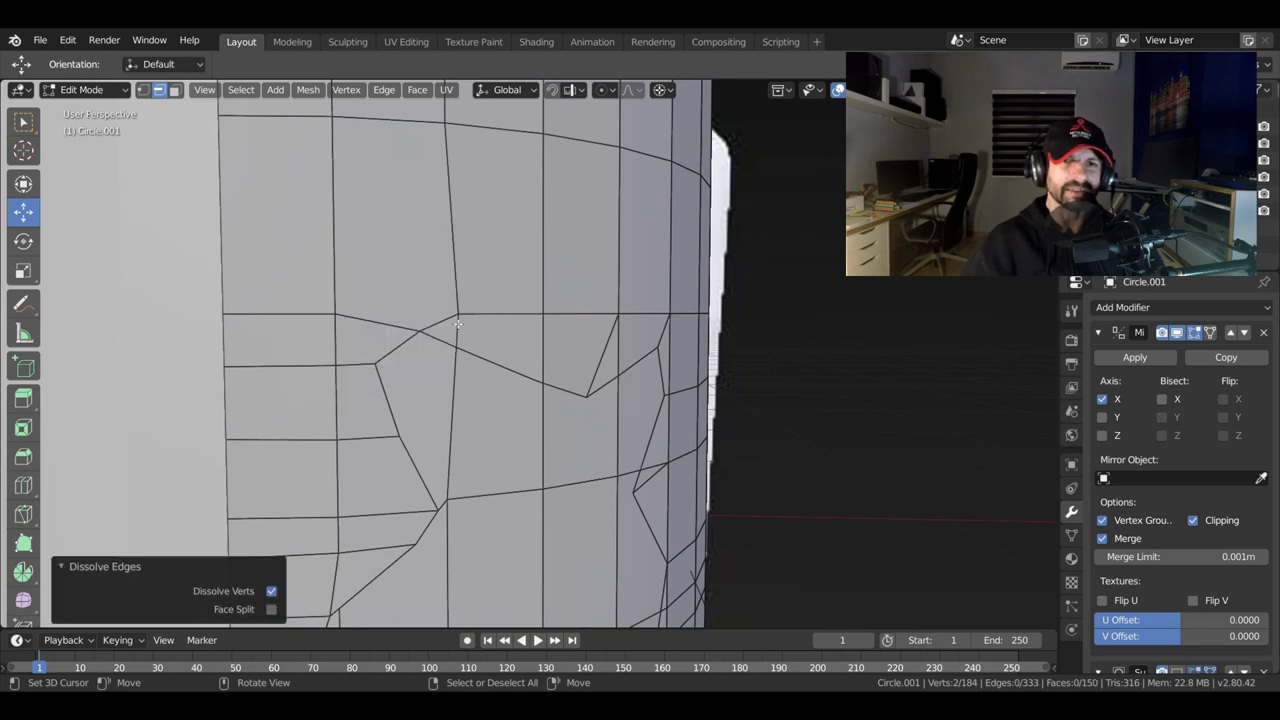
{"action": "key", "text": "x"}
{"action": "left_click", "coordinate": [450, 326]}
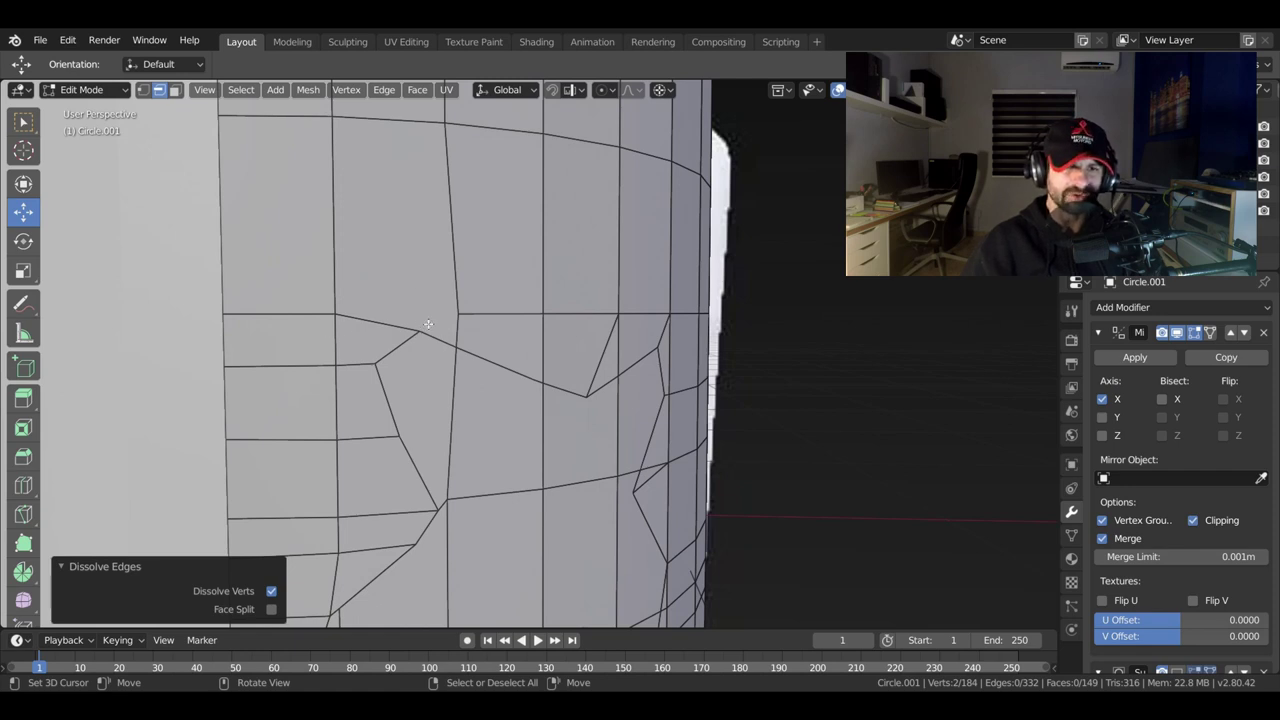
Add a short knife cut, then a diagonal cut from the top vertex to the eye outline corner.
{"action": "key", "text": "k"}
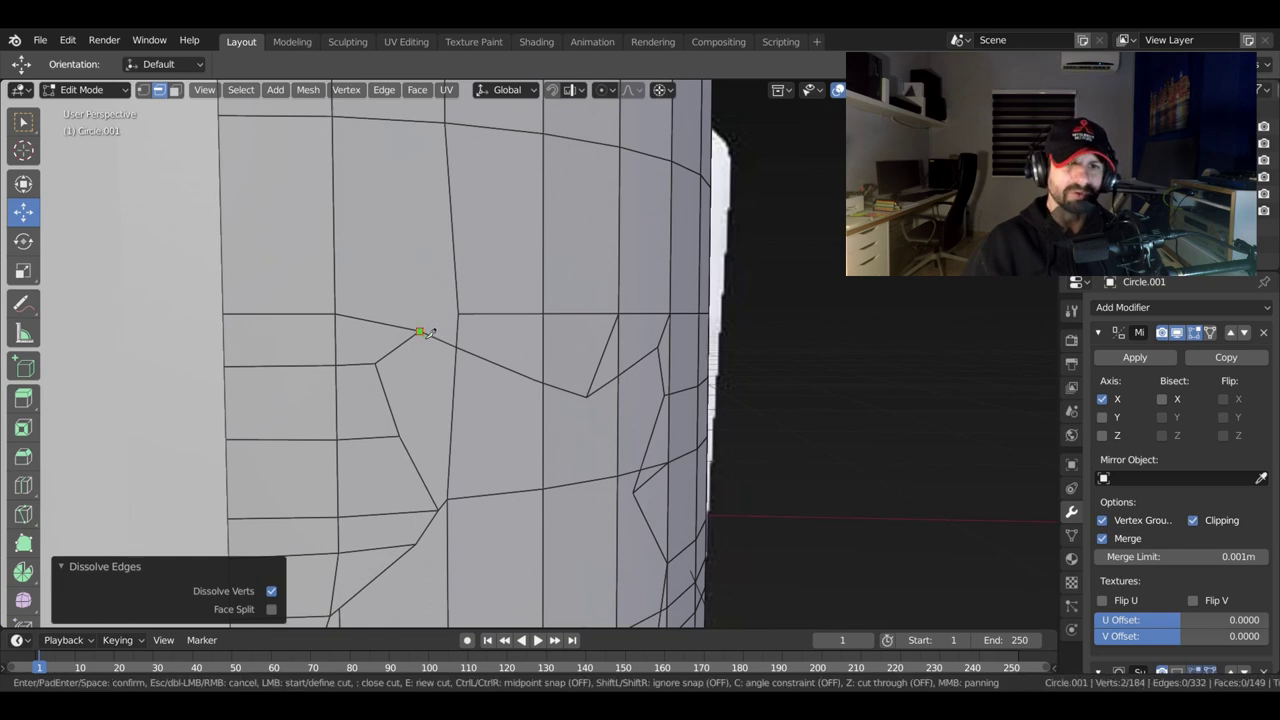
{"action": "left_click", "coordinate": [420, 332]}
{"action": "left_click", "coordinate": [457, 315]}
{"action": "key", "text": "Return"}
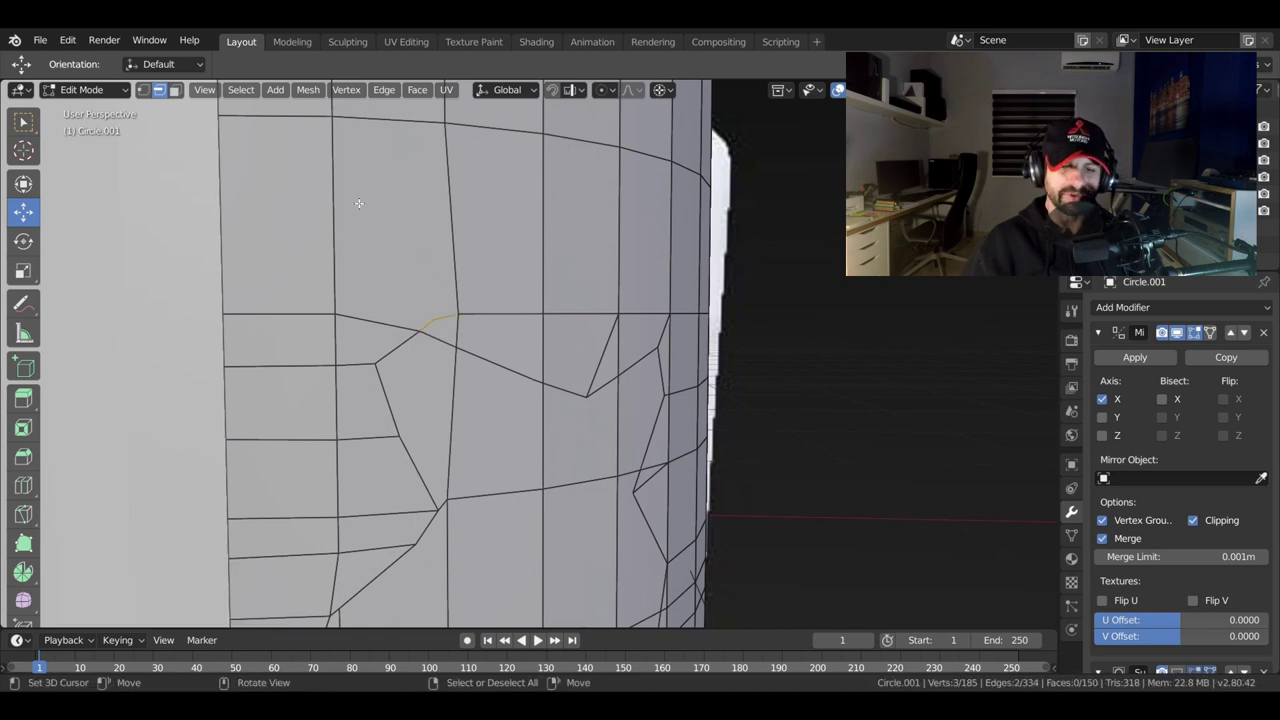
{"action": "key", "text": "k"}
{"action": "left_click", "coordinate": [332, 116]}
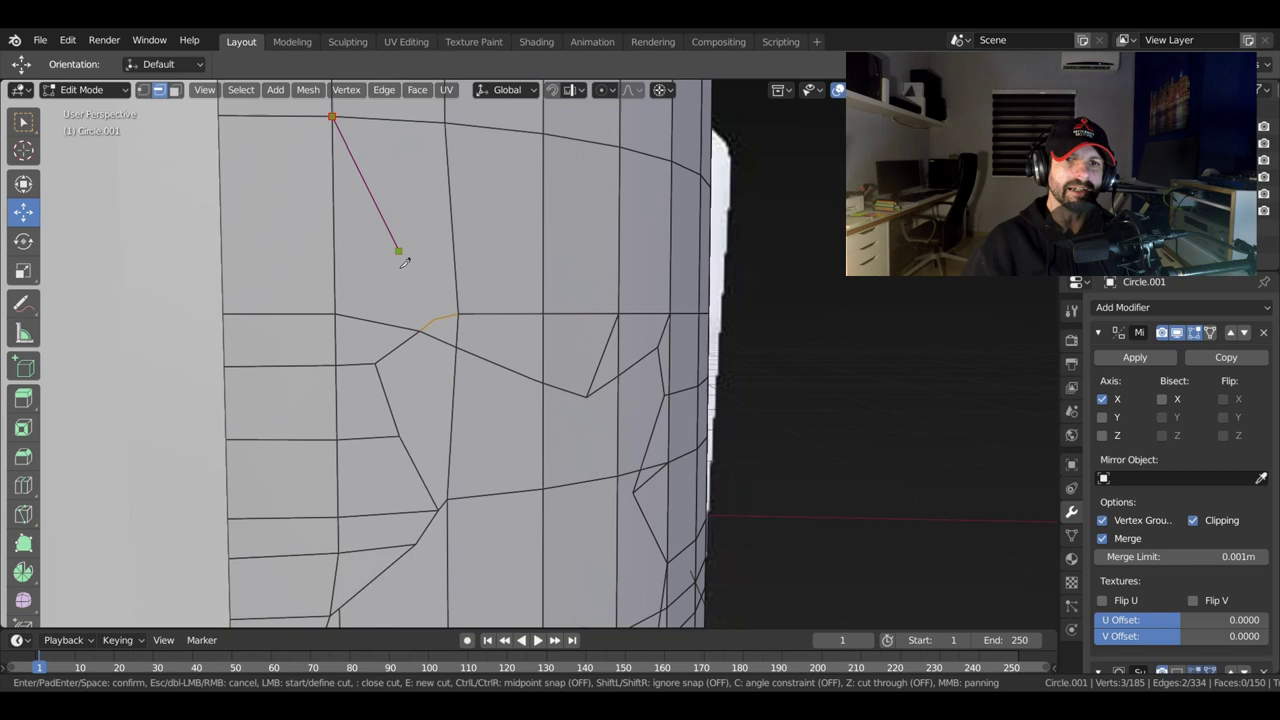
{"action": "left_click", "coordinate": [426, 313]}
{"action": "key", "text": "Return"}
Inspect the new diagonal edge and select the short edge near the eye corner.
{"action": "mouse_move", "coordinate": [506, 343]}
{"action": "middle_mouse_down"}
{"action": "mouse_move", "coordinate": [526, 351]}
{"action": "mouse_move", "coordinate": [543, 492]}
{"action": "middle_mouse_up"}
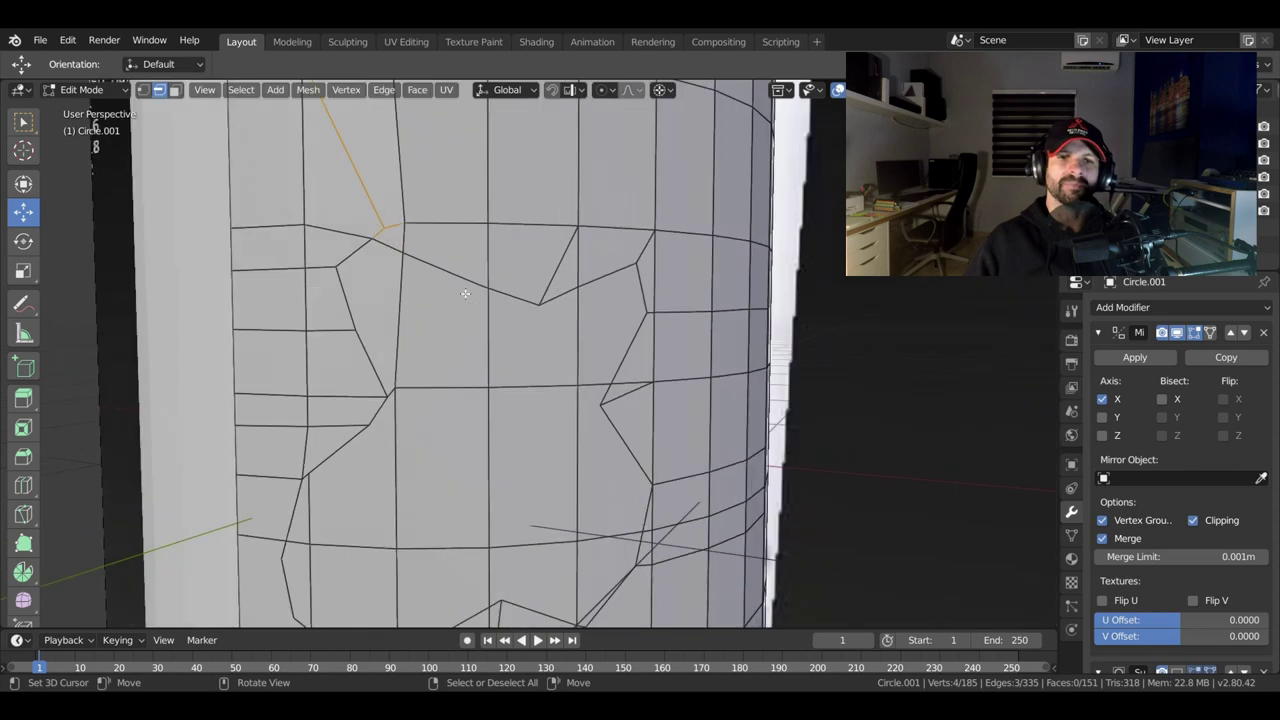
{"action": "scroll", "coordinate": [460, 285], "scroll_direction": "up", "scroll_amount": 3}
{"action": "middle_click_drag", "start_coordinate": [456, 270], "coordinate": [490, 297], "text": "shift"}
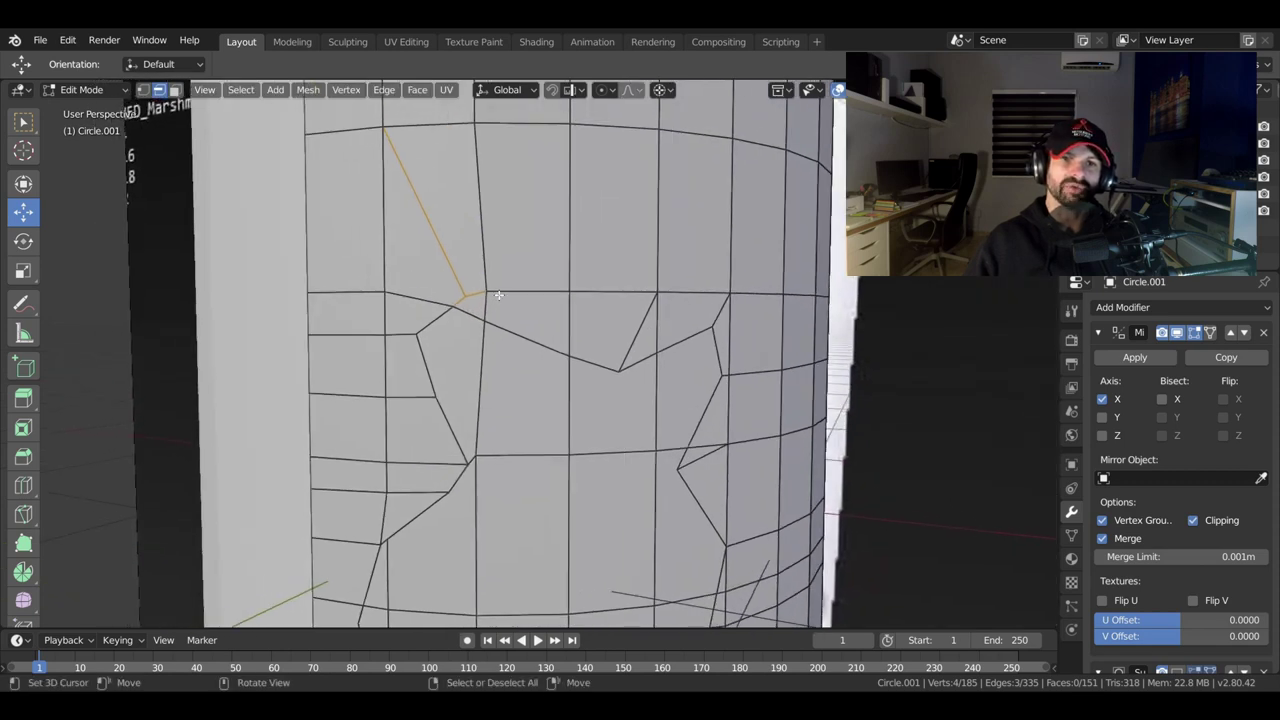
{"action": "left_click", "coordinate": [482, 297]}
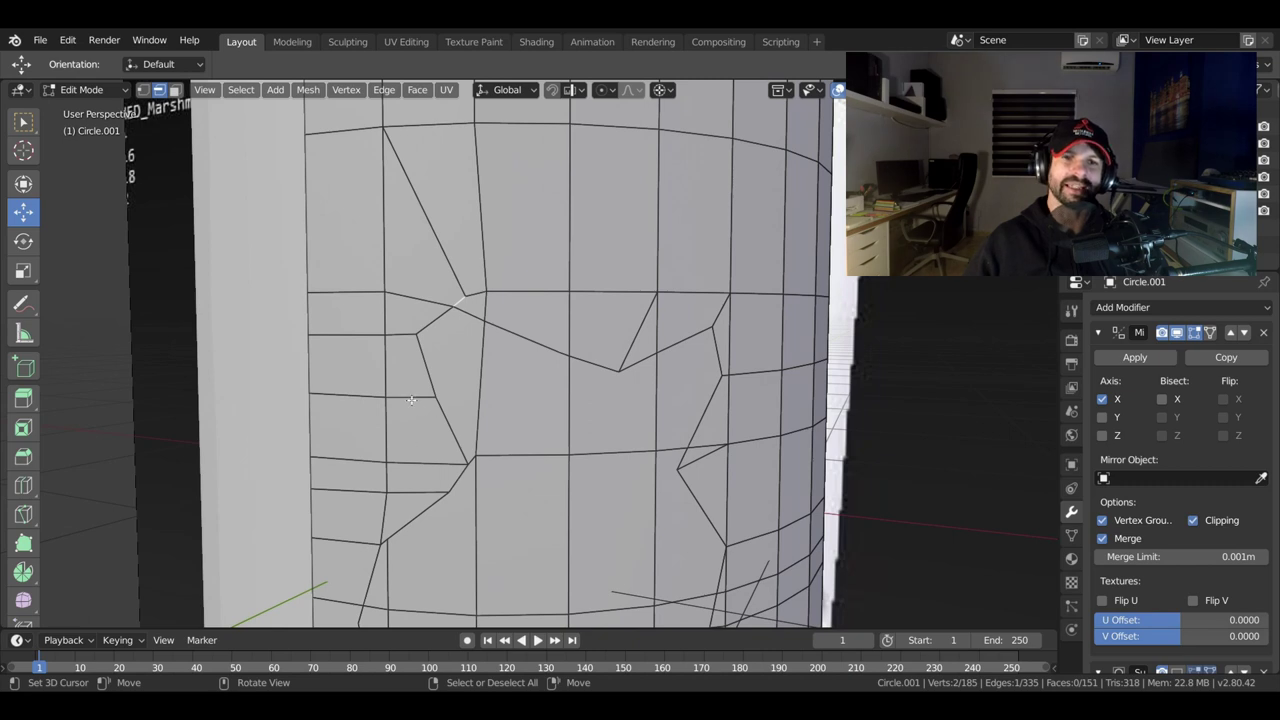
{"action": "scroll", "coordinate": [411, 400], "scroll_direction": "down", "scroll_amount": 5}
{"action": "scroll", "coordinate": [460, 340], "scroll_direction": "down", "scroll_amount": 2}
{"action": "scroll", "coordinate": [510, 282], "scroll_direction": "down", "scroll_amount": 2}
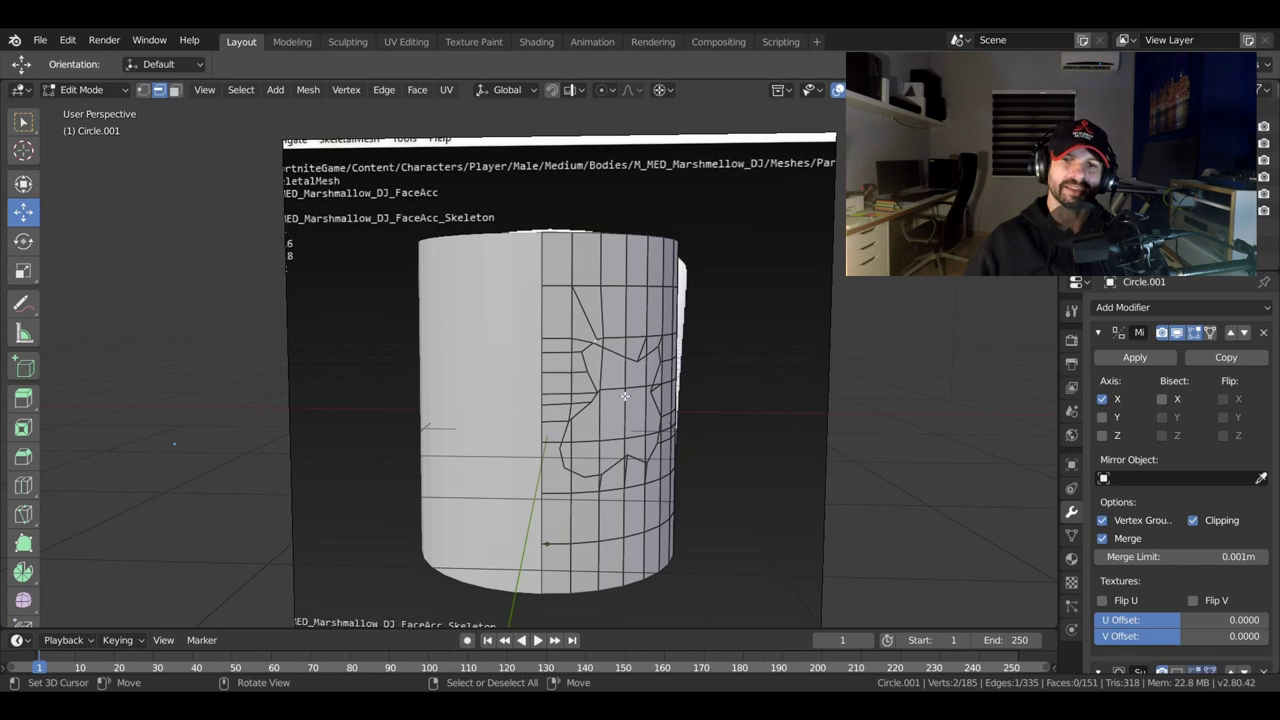
Cut to the eye corner, add a diagonal to the lower grid vertex, and dissolve the horizontal cut.
{"action": "scroll", "coordinate": [634, 389], "scroll_direction": "up", "scroll_amount": 5}
{"action": "key", "text": "k"}
{"action": "left_click", "coordinate": [500, 404]}
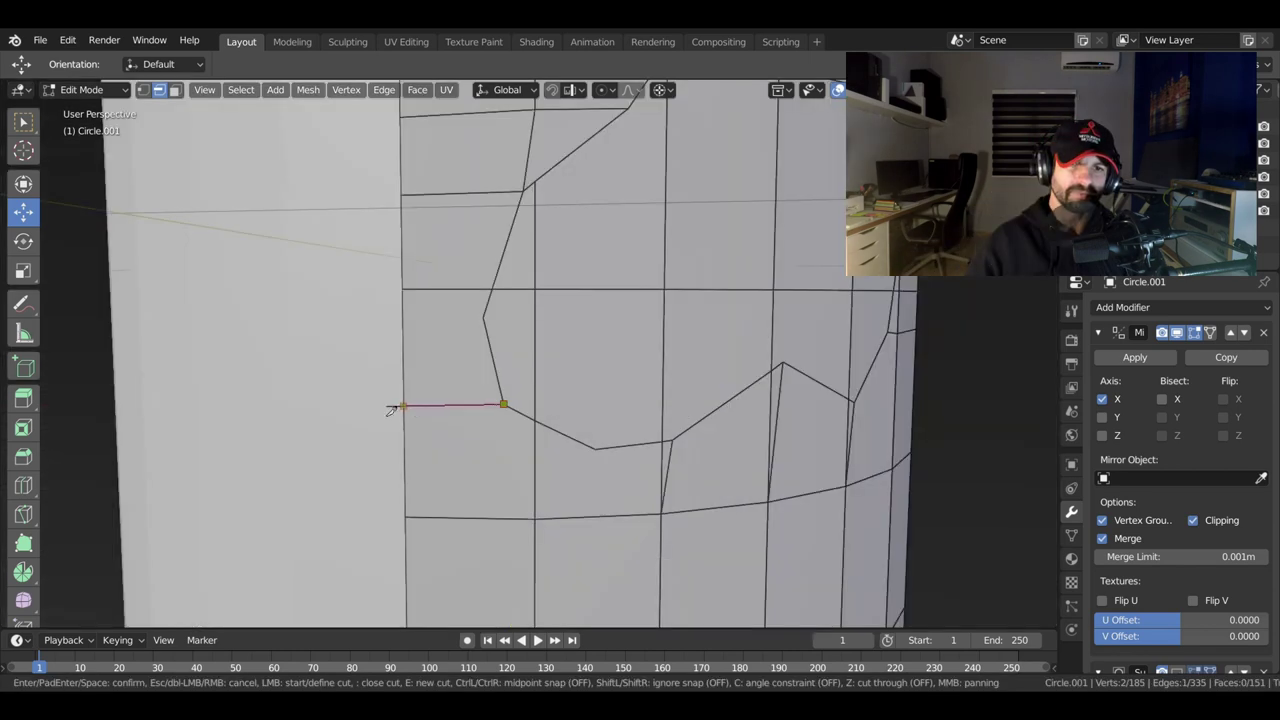
{"action": "left_click", "coordinate": [404, 405]}
{"action": "key", "text": "Return"}
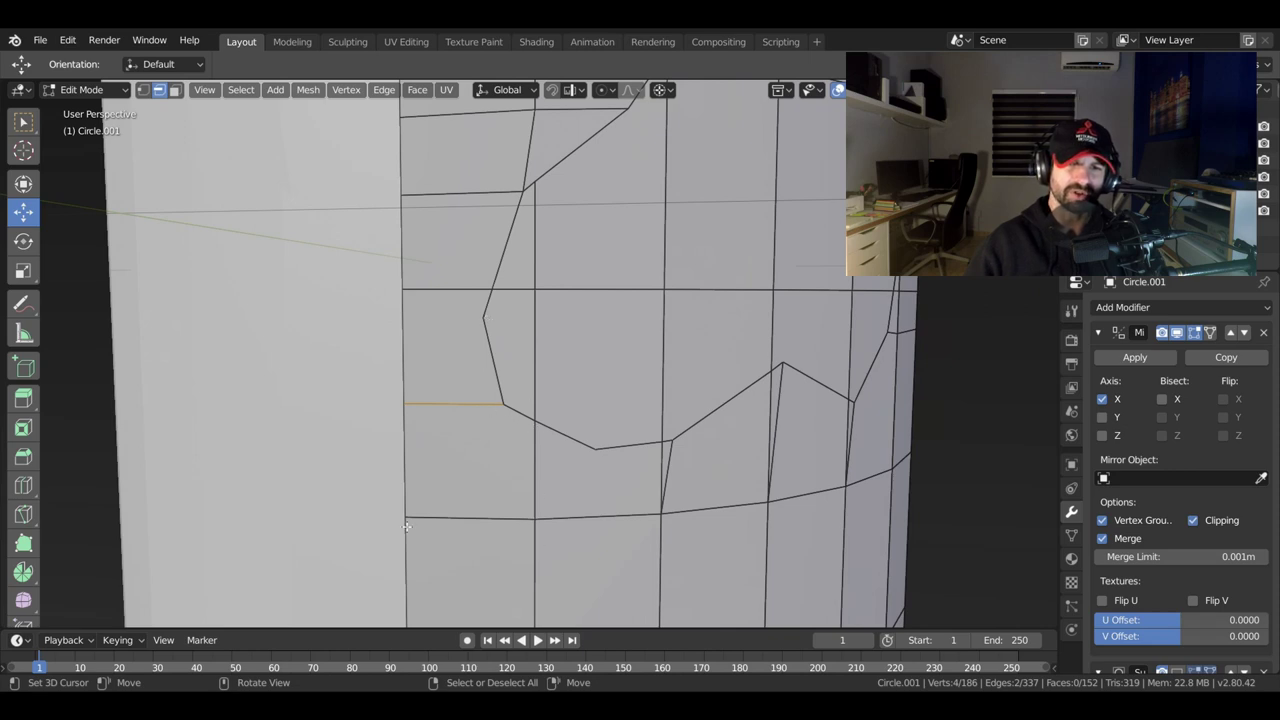
{"action": "key", "text": "k"}
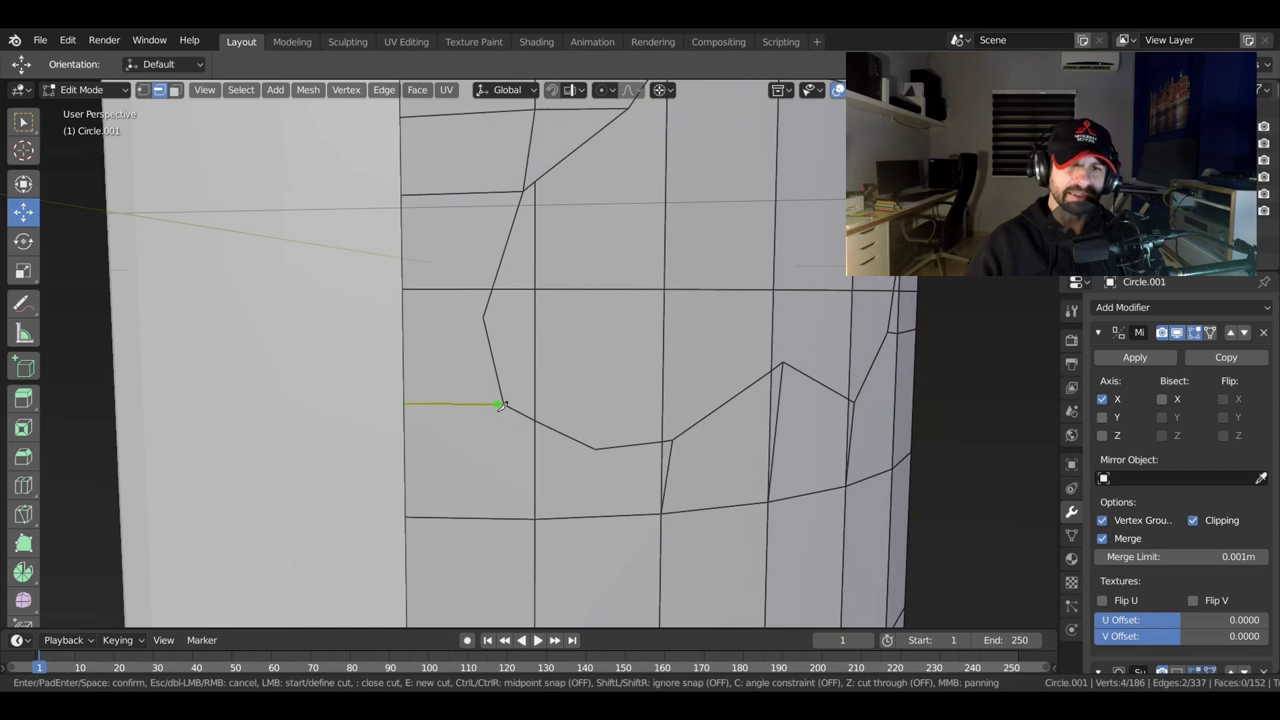
{"action": "left_click", "coordinate": [503, 404]}
{"action": "left_click", "coordinate": [406, 517]}
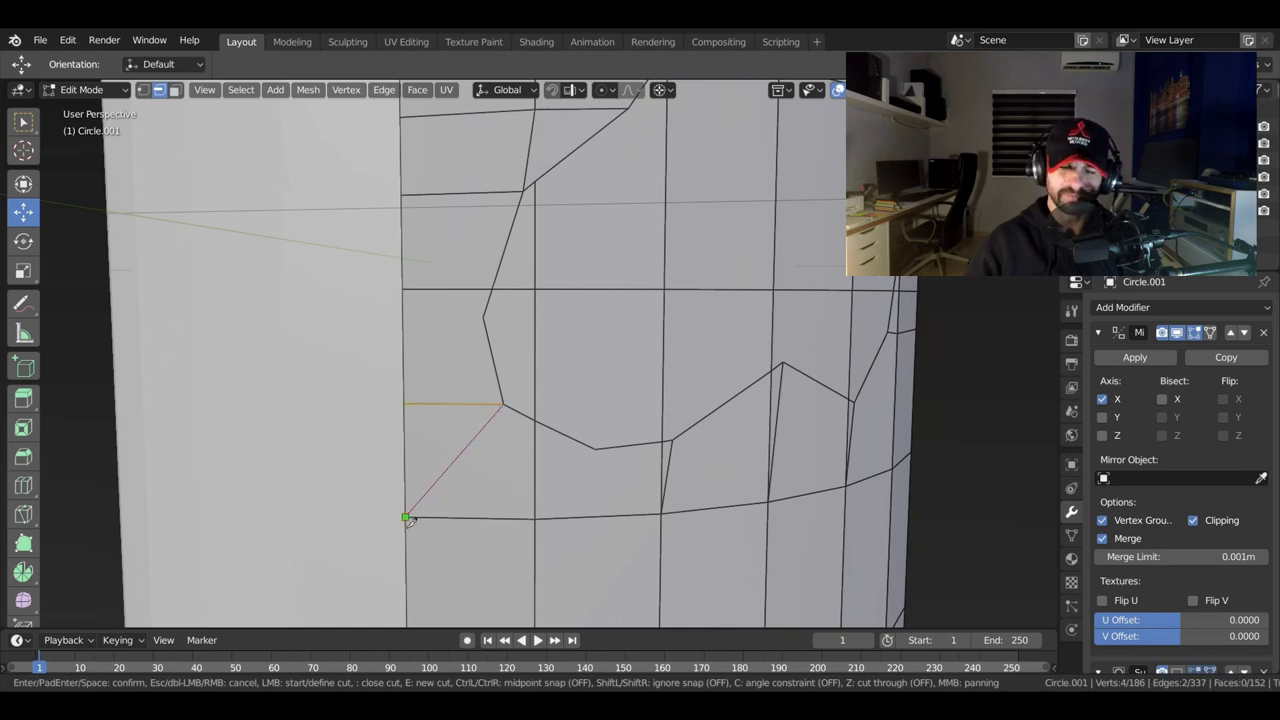
{"action": "key", "text": "Return"}
{"action": "left_click", "coordinate": [457, 409]}
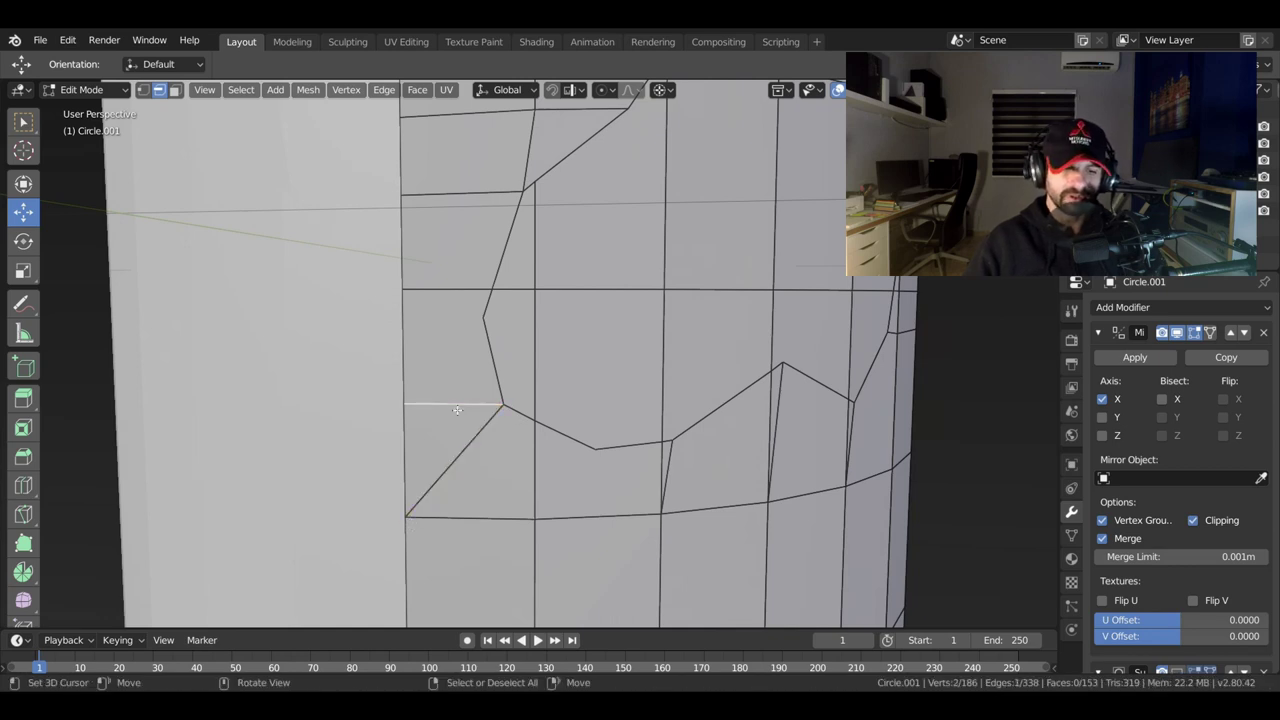
{"action": "key", "text": "x"}
{"action": "left_click", "coordinate": [457, 409]}
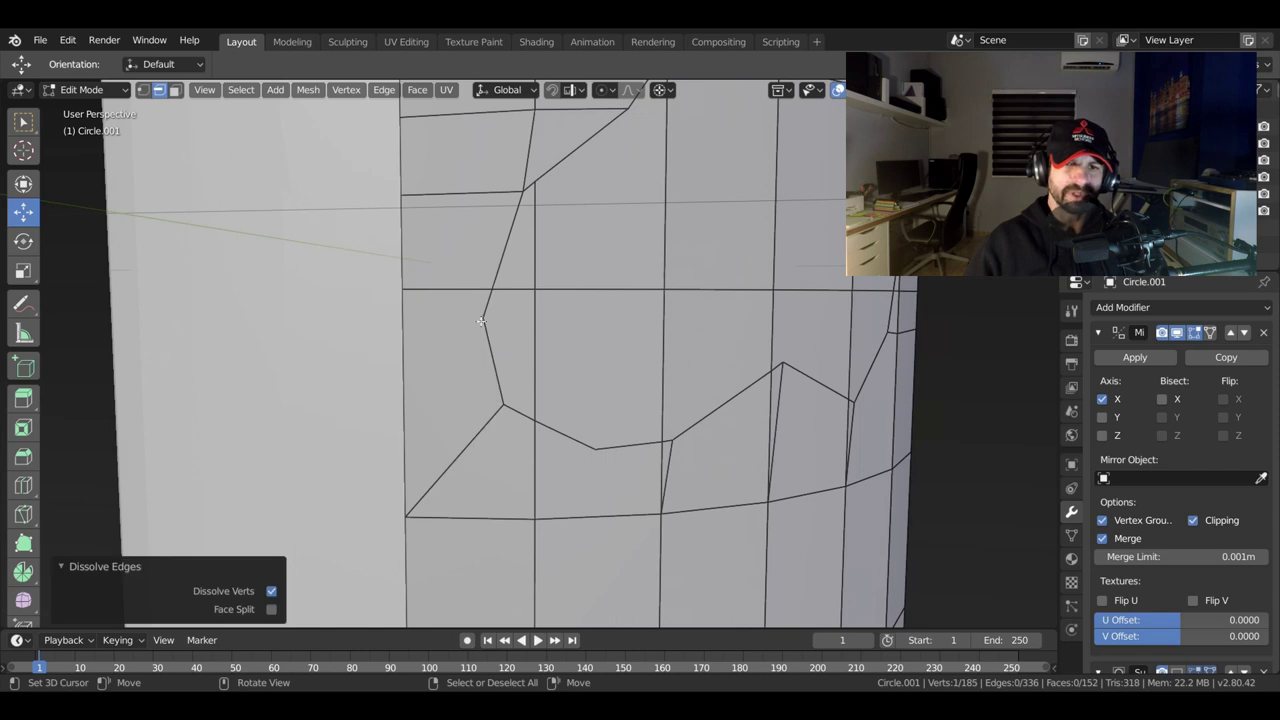
Knife-cut a short horizontal edge from the eye outline vertex to the left vertical edge.
{"action": "key", "text": "k"}
{"action": "left_click", "coordinate": [484, 318]}
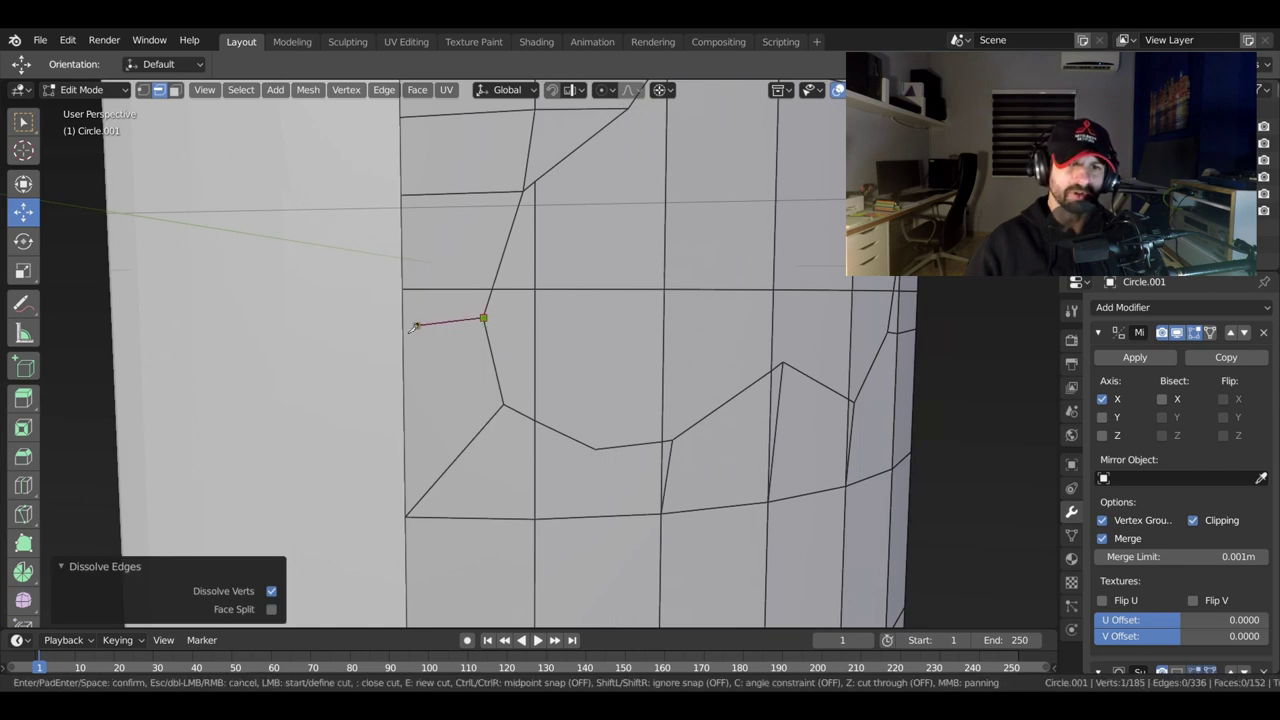
{"action": "left_click", "coordinate": [409, 319]}
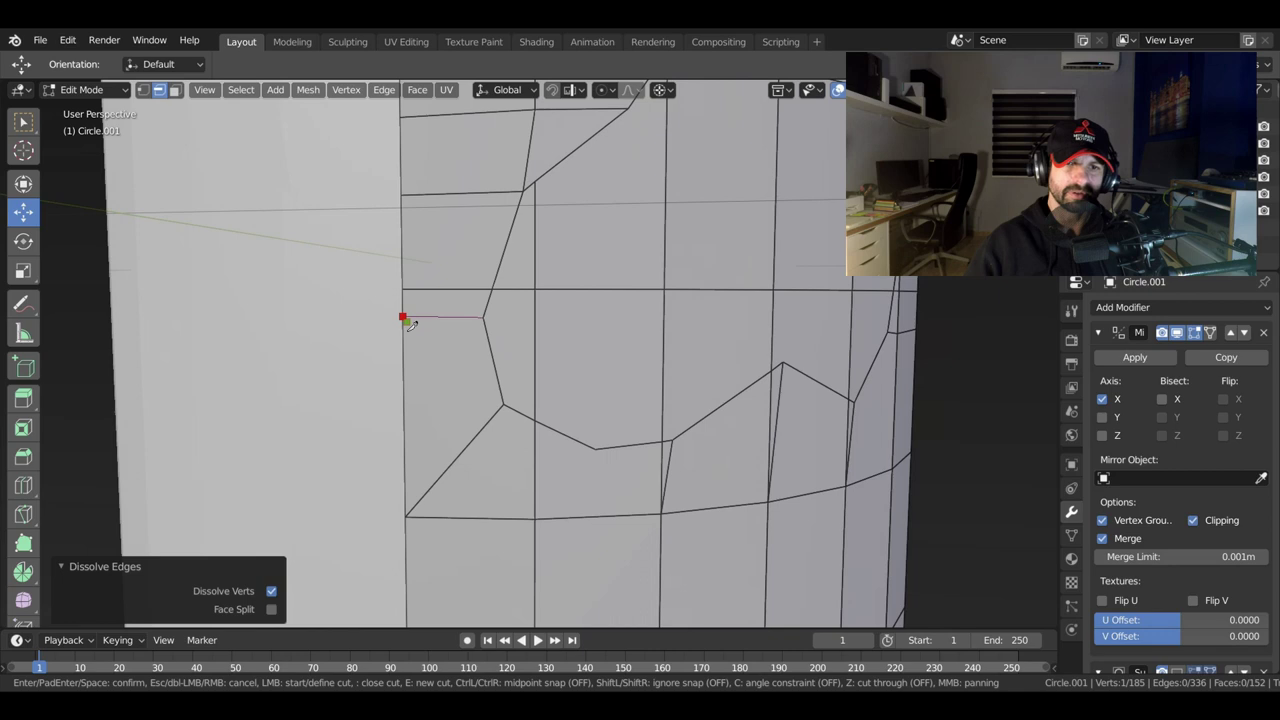
{"action": "key", "text": "Return"}
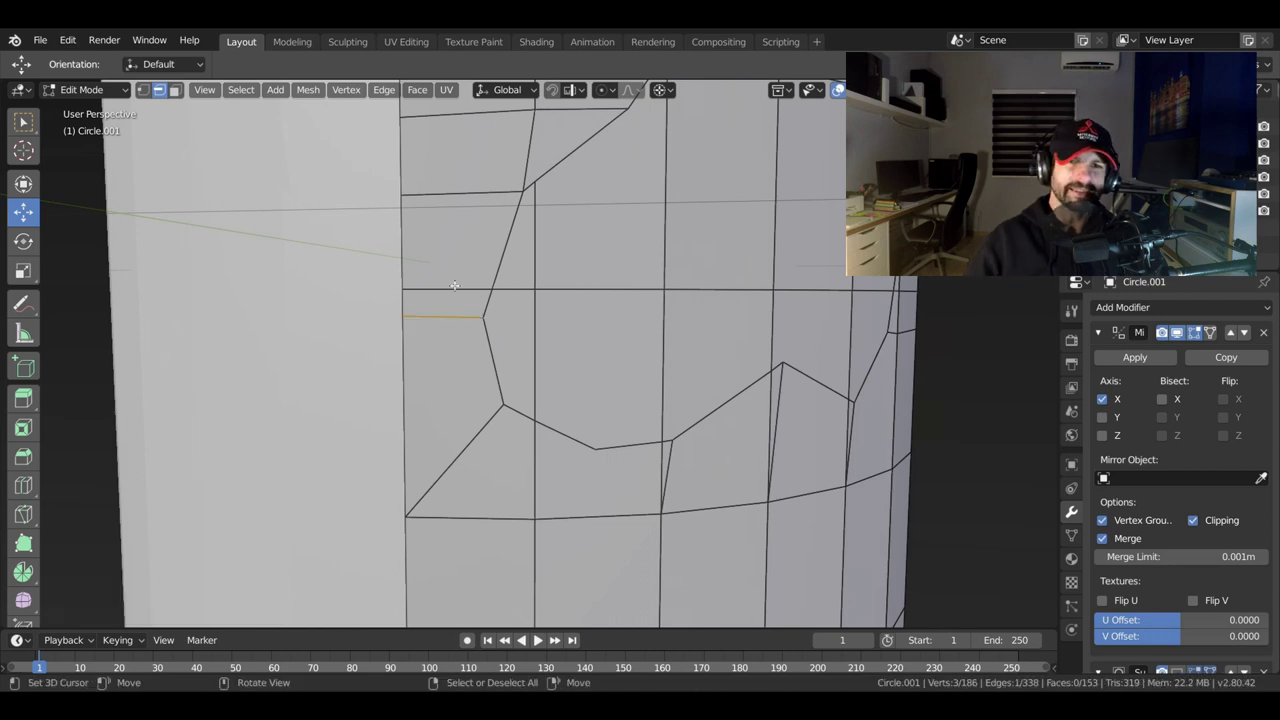
Select the horizontal edge loop crossing the eye and dissolve it.
{"action": "left_click", "coordinate": [454, 286]}
{"action": "left_click", "coordinate": [454, 286], "text": "alt"}
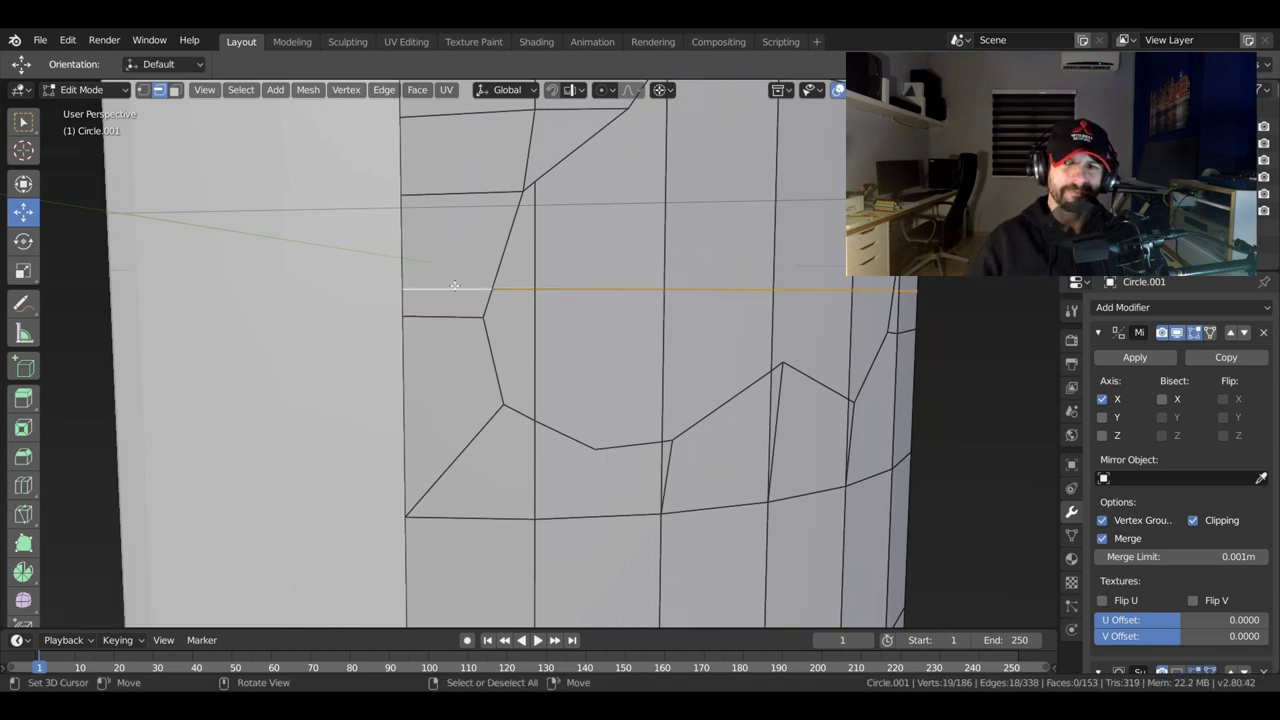
{"action": "scroll", "coordinate": [454, 286], "scroll_direction": "down", "scroll_amount": 3}
{"action": "middle_click_drag", "start_coordinate": [454, 286], "coordinate": [438, 286]}
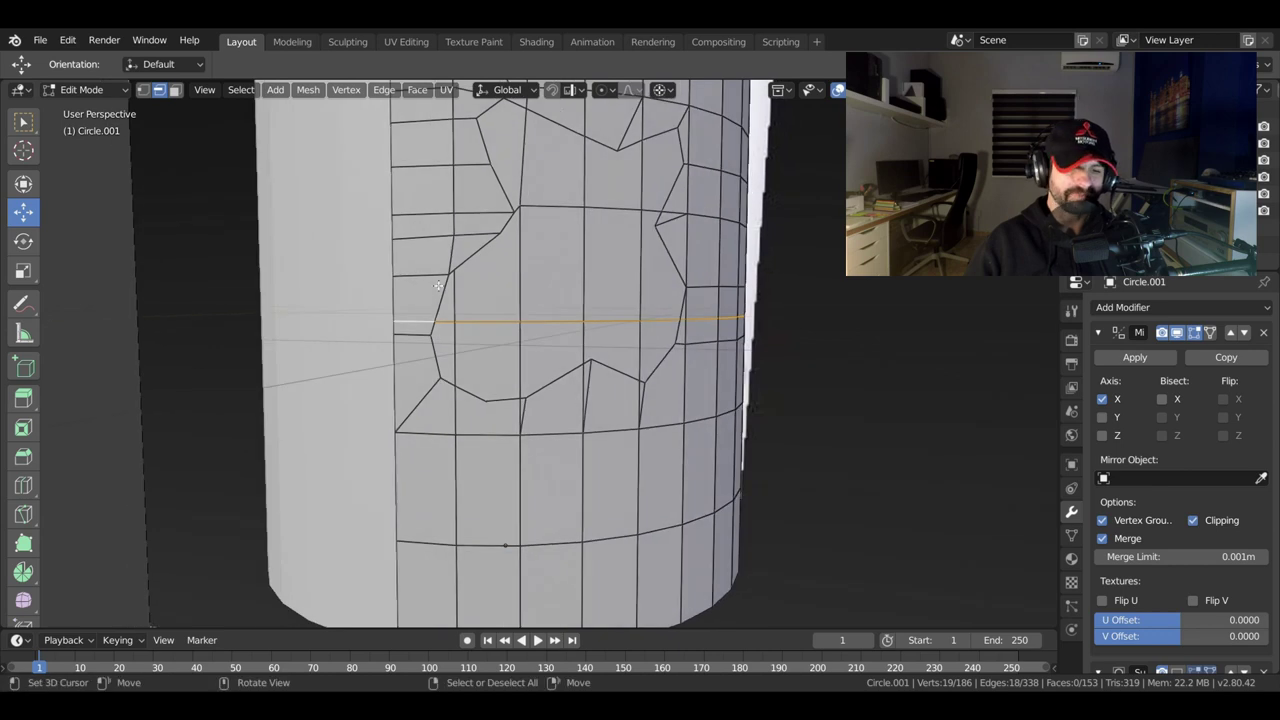
{"action": "key", "text": "x"}
{"action": "left_click", "coordinate": [433, 280]}
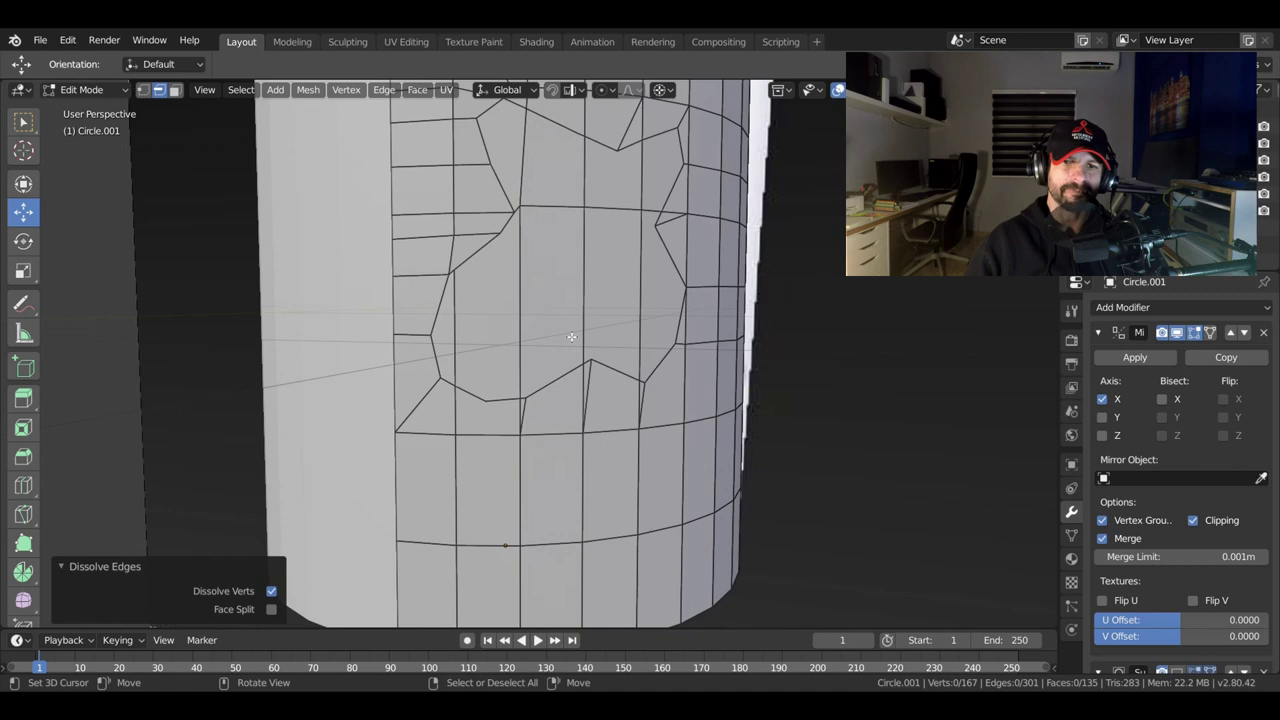
Dissolve two stray vertical edges below the eye outline.
{"action": "scroll", "coordinate": [573, 339], "scroll_direction": "up", "scroll_amount": 1}
{"action": "scroll", "coordinate": [550, 355], "scroll_direction": "up", "scroll_amount": 2}
{"action": "scroll", "coordinate": [525, 355], "scroll_direction": "up", "scroll_amount": 3}
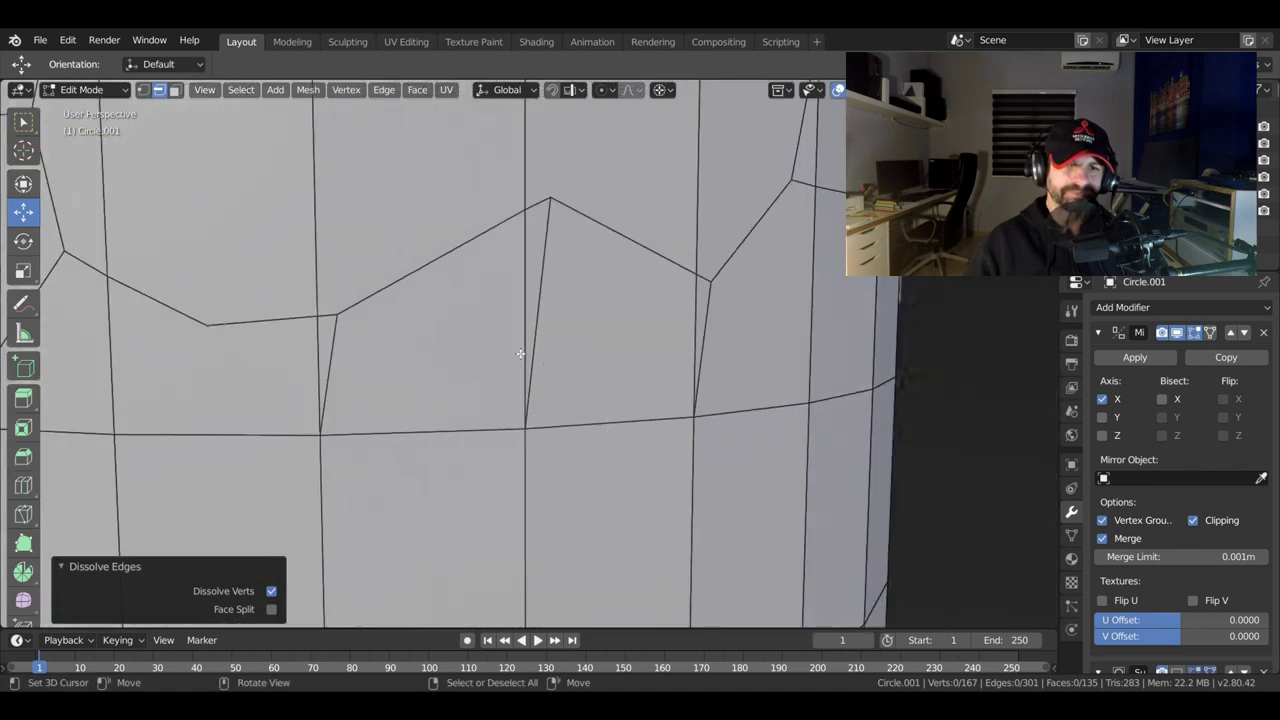
{"action": "middle_click_drag", "start_coordinate": [520, 353], "coordinate": [461, 291]}
{"action": "left_click", "coordinate": [461, 291]}
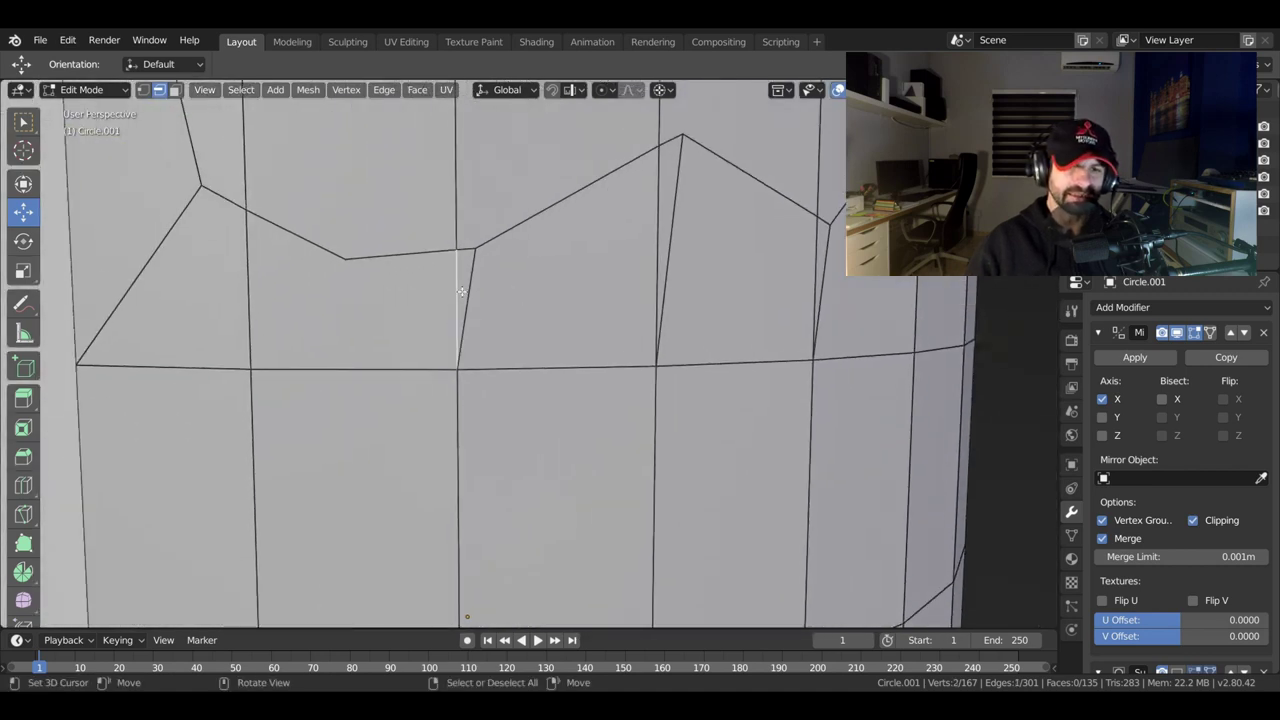
{"action": "key", "text": "x"}
{"action": "left_click", "coordinate": [457, 286]}
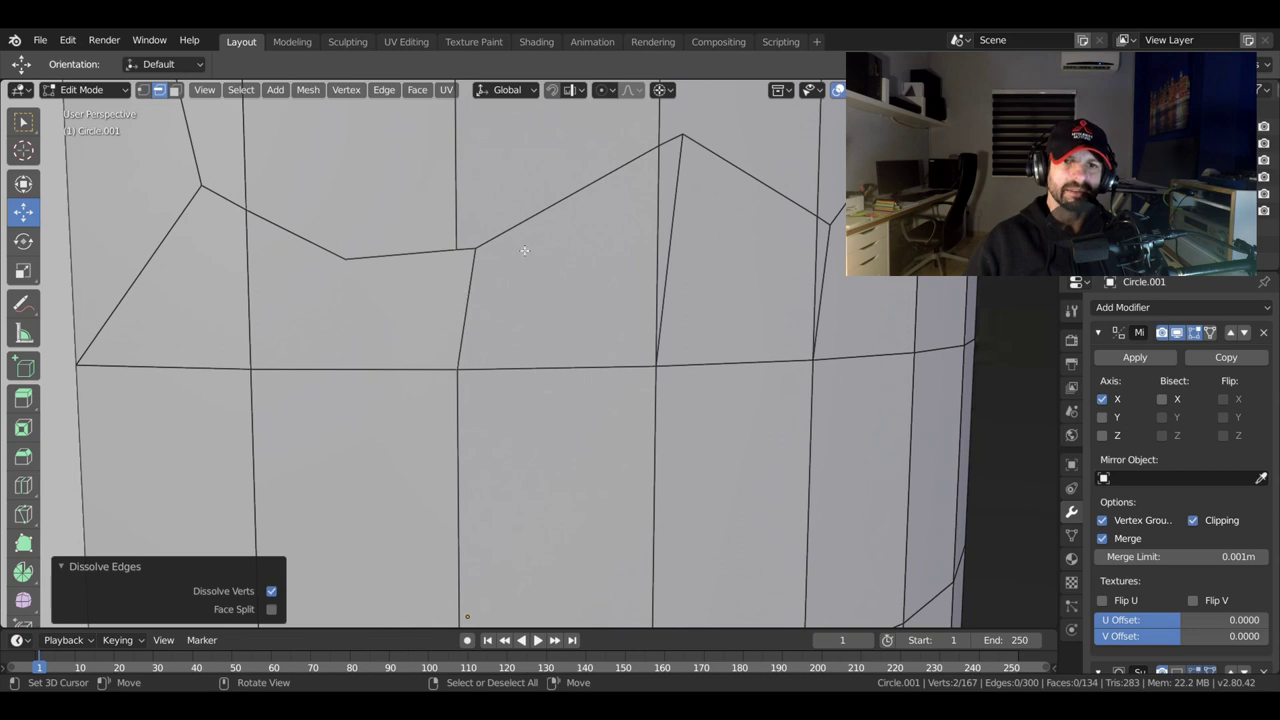
{"action": "middle_click_drag", "start_coordinate": [657, 208], "coordinate": [514, 289]}
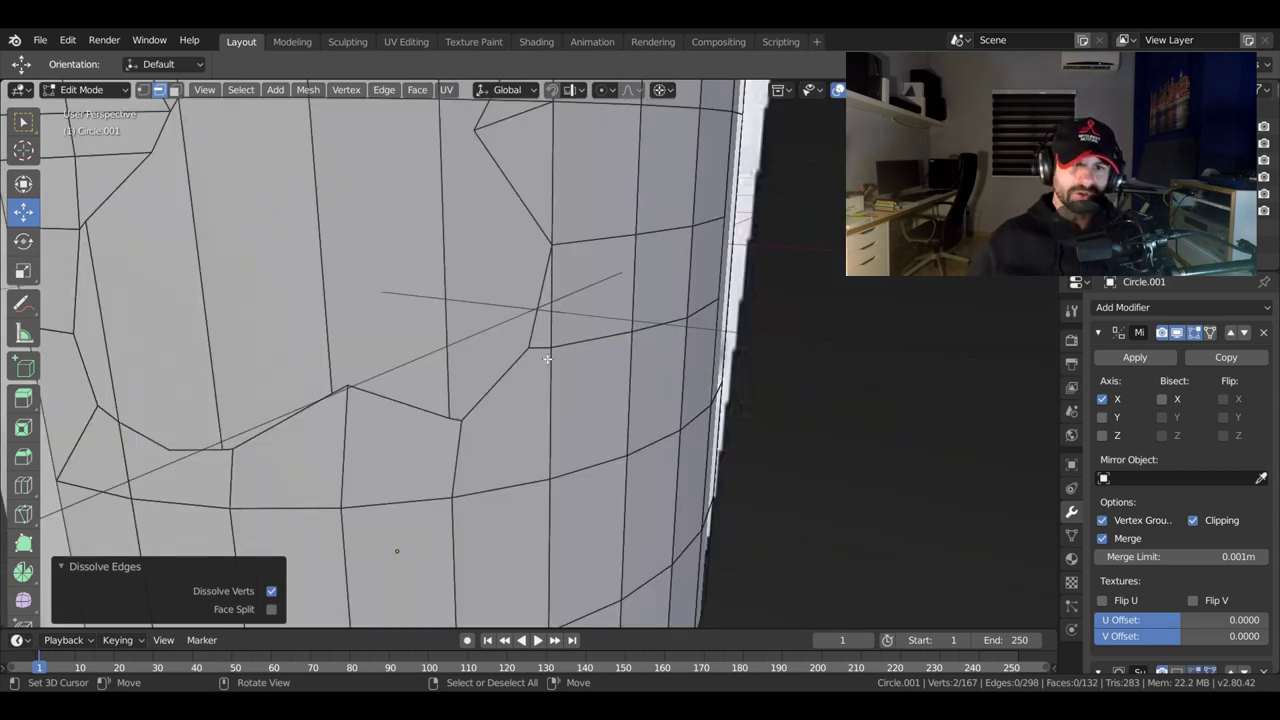
{"action": "middle_click_drag", "start_coordinate": [540, 357], "coordinate": [485, 358], "text": "shift"}
{"action": "left_click", "coordinate": [474, 292]}
{"action": "key", "text": "x"}
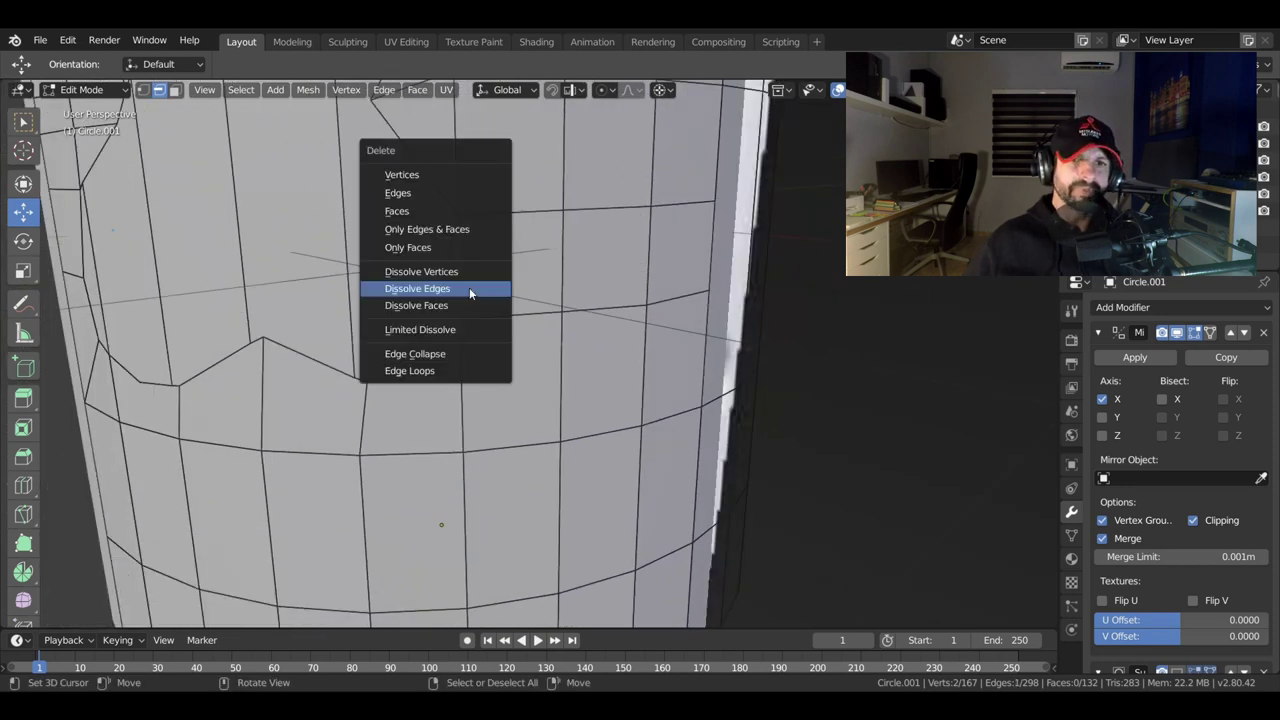
{"action": "left_click", "coordinate": [462, 292]}
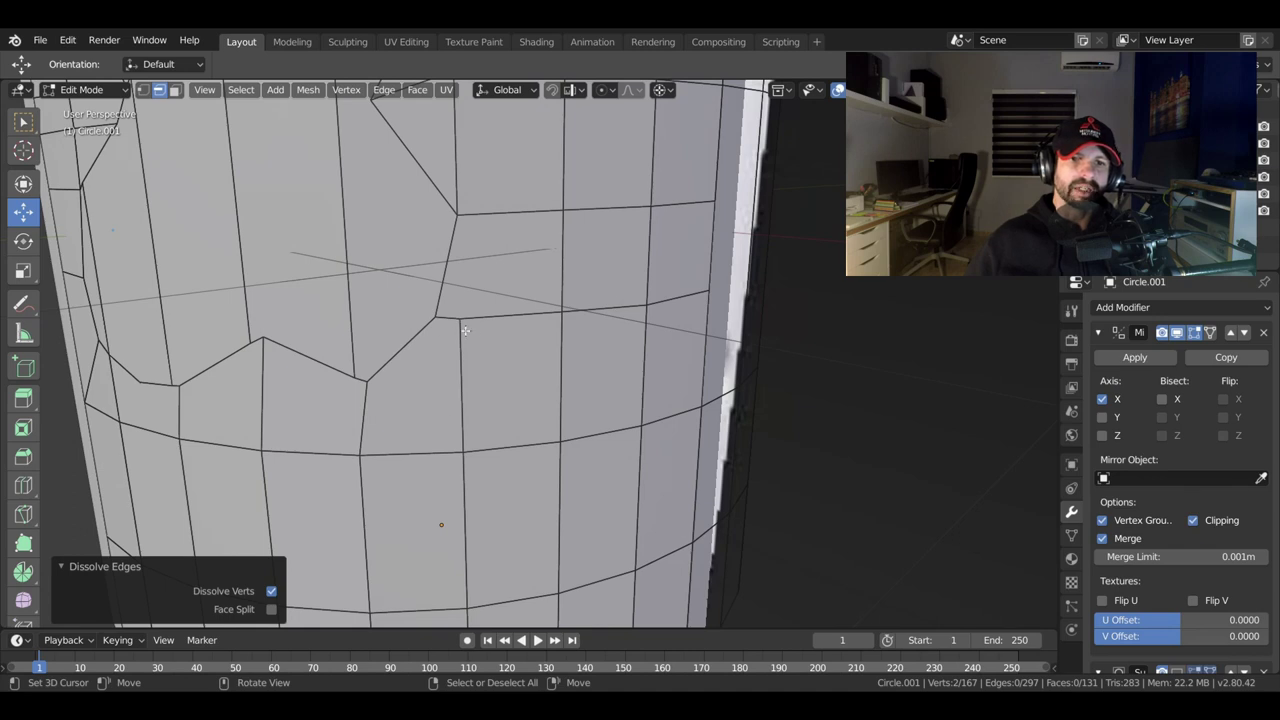
Knife-cut from a lower vertex to the eye outline, dissolve the adjacent vertical edge, and select the eye's loop.
{"action": "key", "text": "k"}
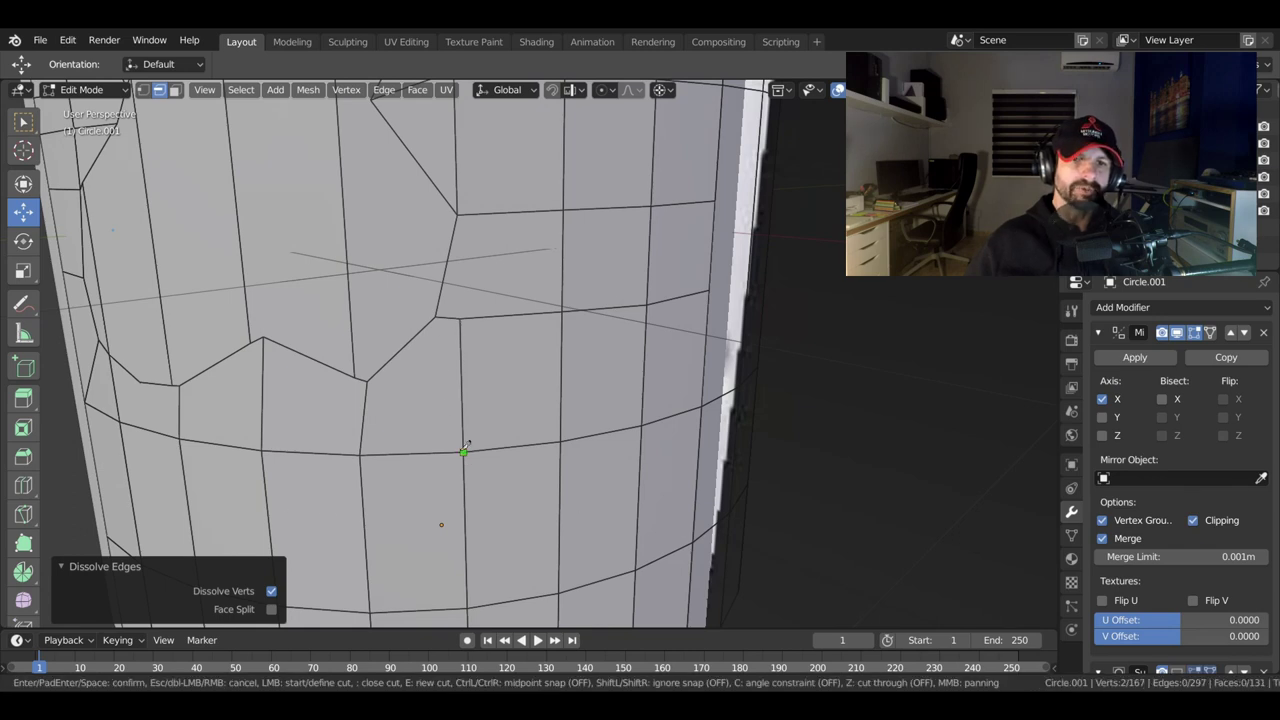
{"action": "left_click", "coordinate": [463, 452]}
{"action": "left_click", "coordinate": [436, 318]}
{"action": "key", "text": "Return"}
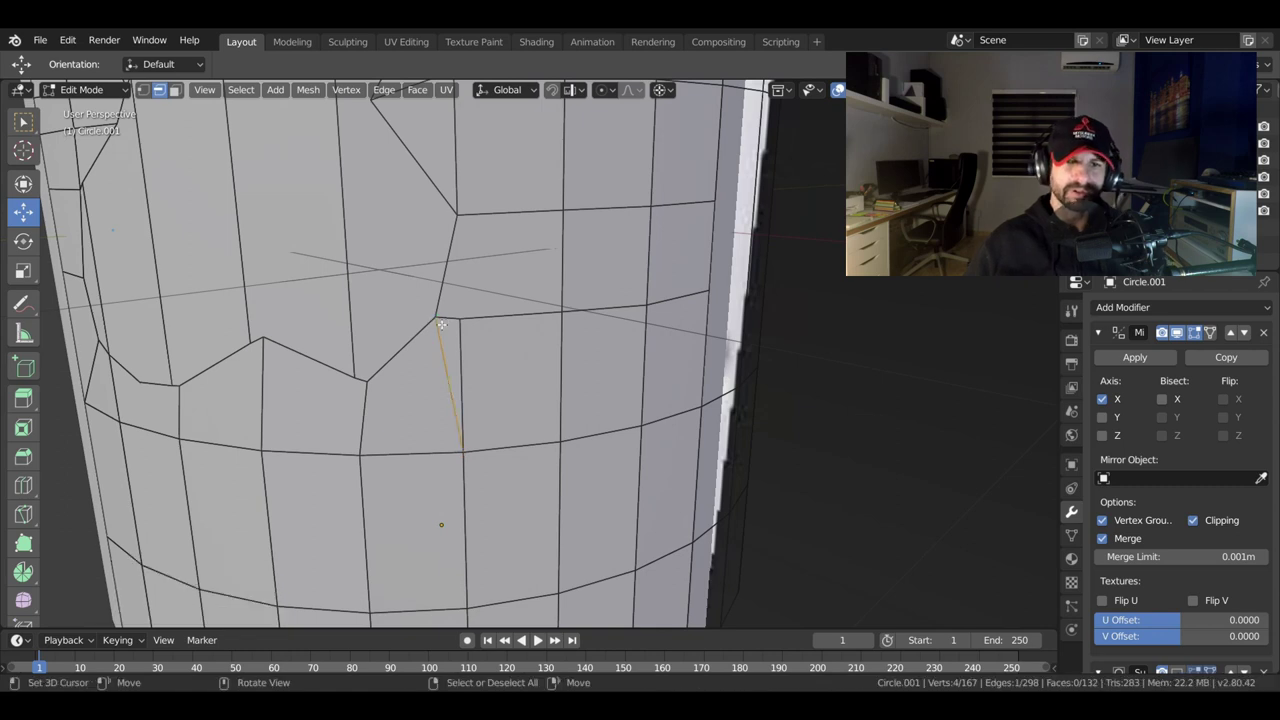
{"action": "left_click", "coordinate": [468, 353]}
{"action": "key", "text": "x"}
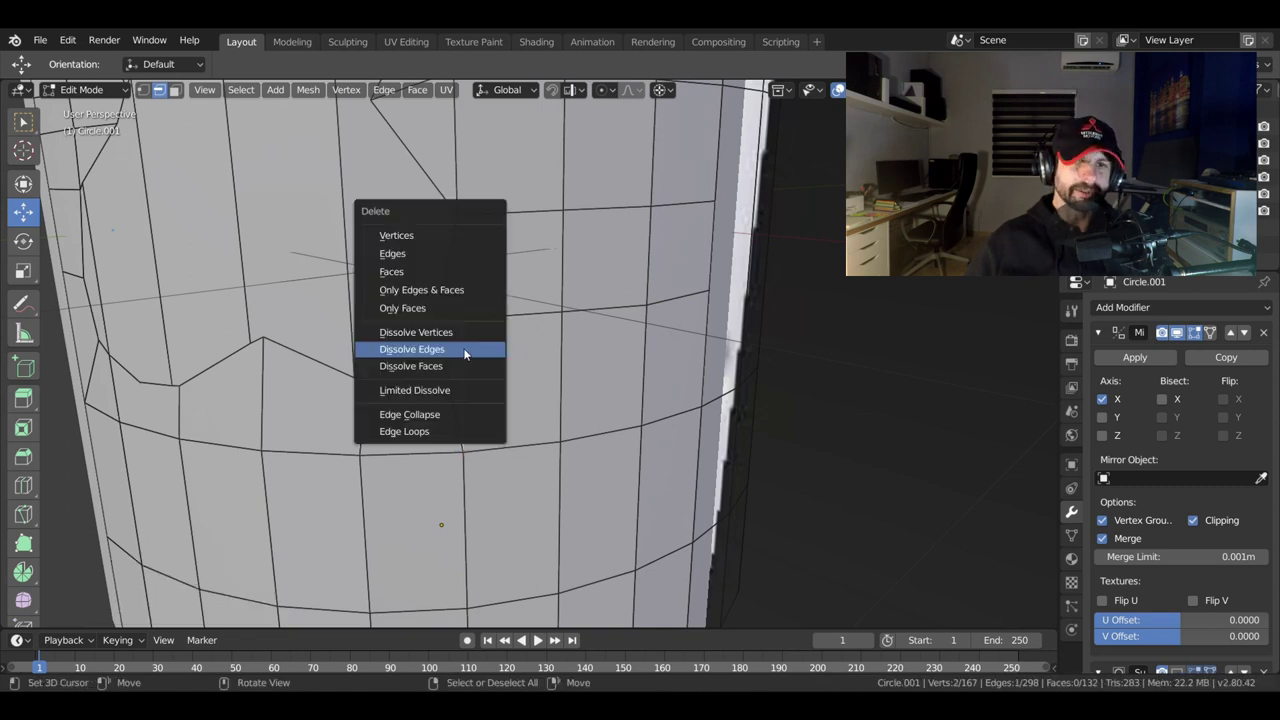
{"action": "left_click", "coordinate": [468, 353]}
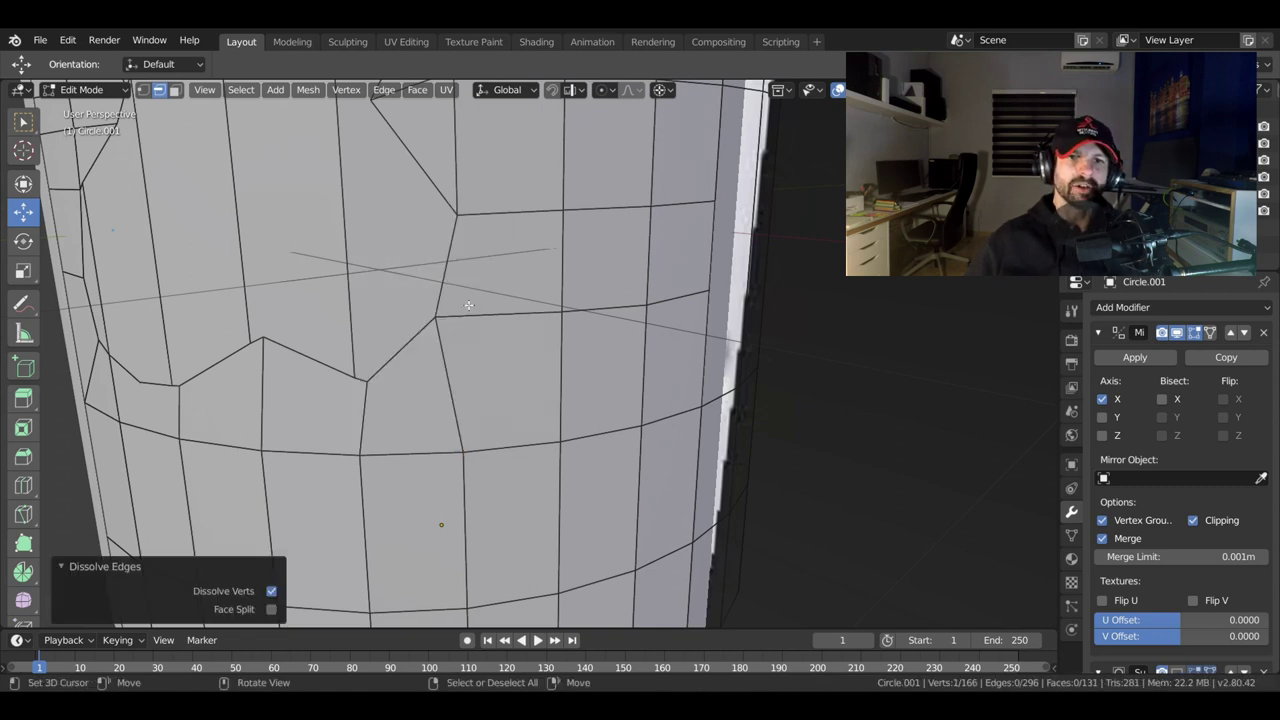
{"action": "middle_click_drag", "start_coordinate": [469, 305], "coordinate": [473, 326]}
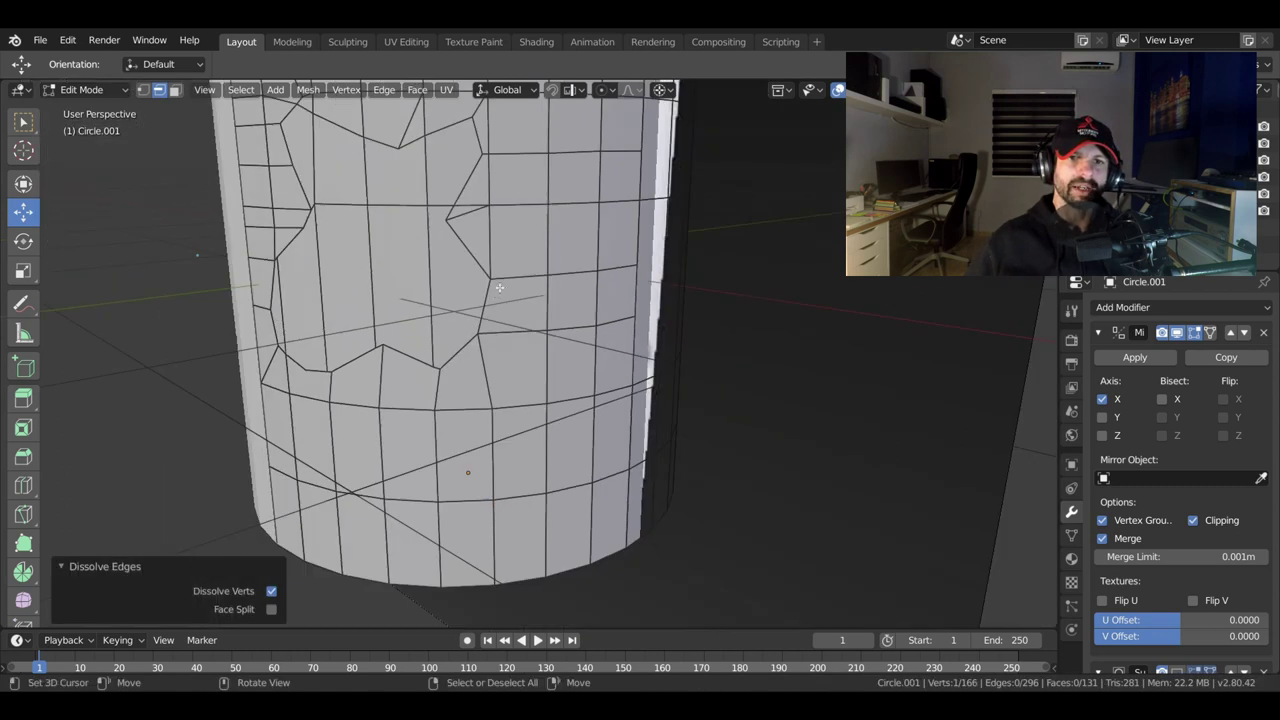
{"action": "left_click", "coordinate": [470, 326], "text": "alt"}
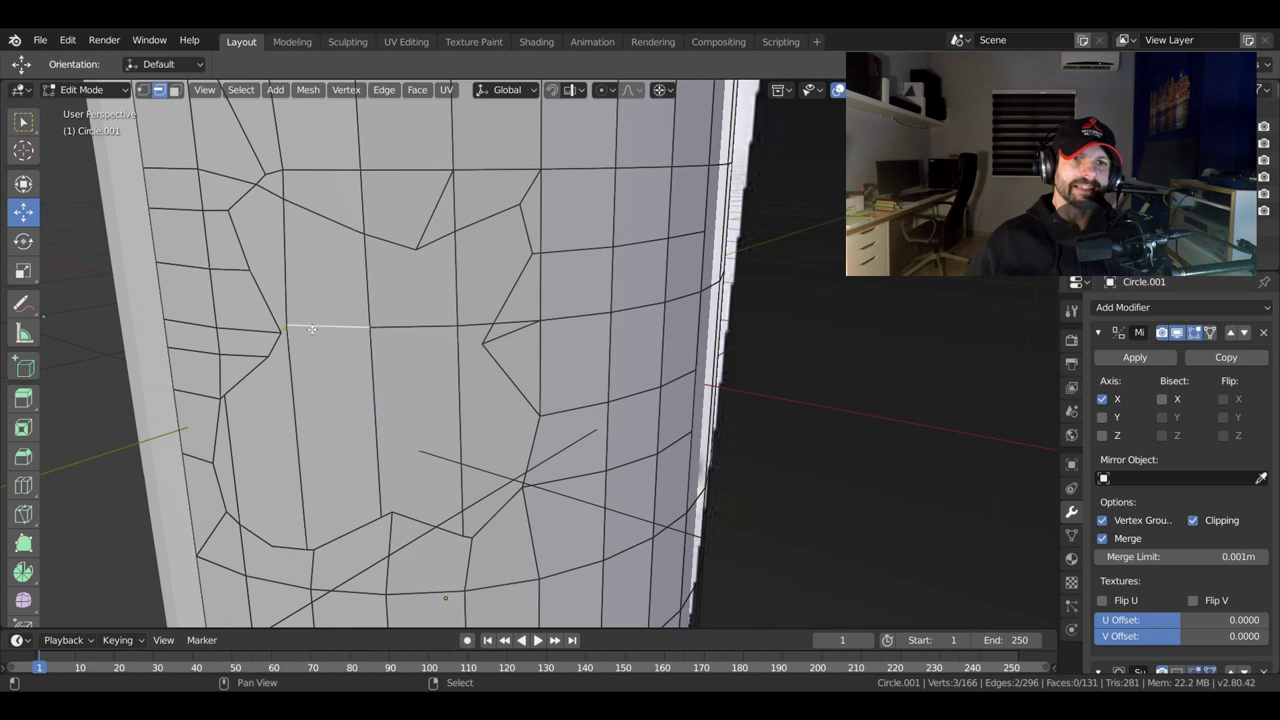
Dissolve the horizontal loop across the eye and a stray edge beside it.
{"action": "key", "text": "x"}
{"action": "left_click", "coordinate": [468, 325]}
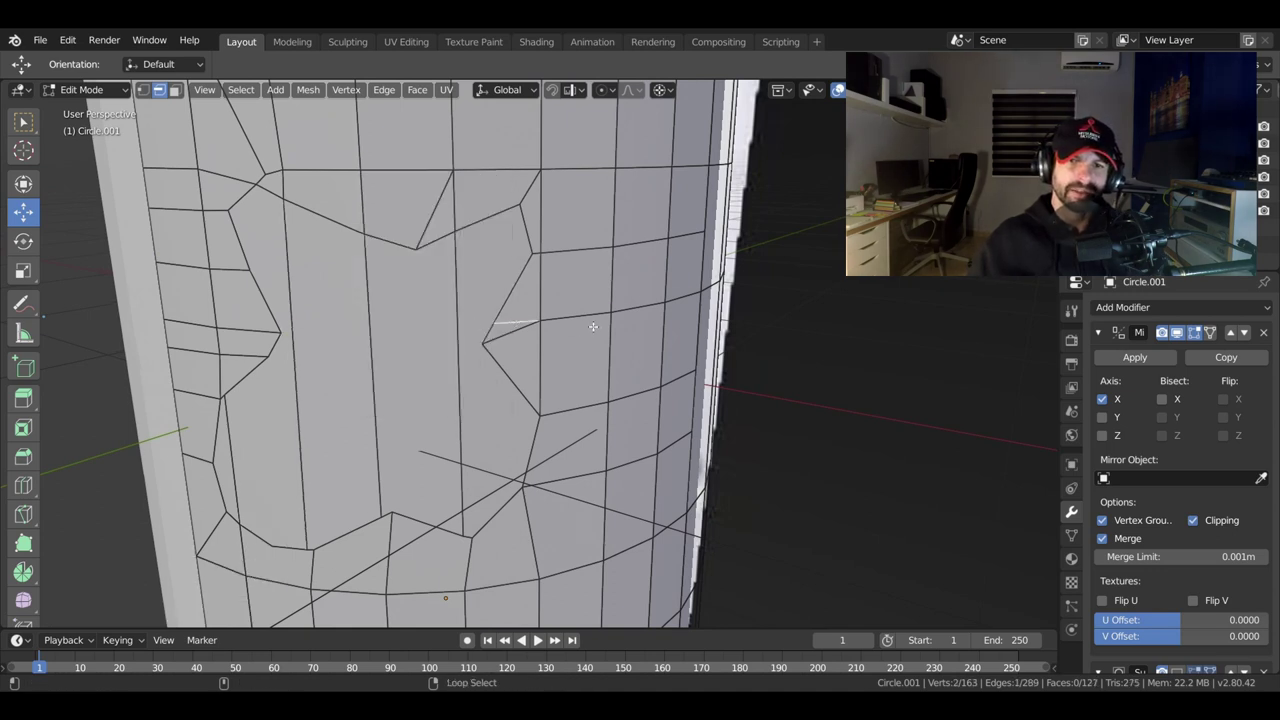
{"action": "left_click", "coordinate": [591, 326], "text": "alt"}
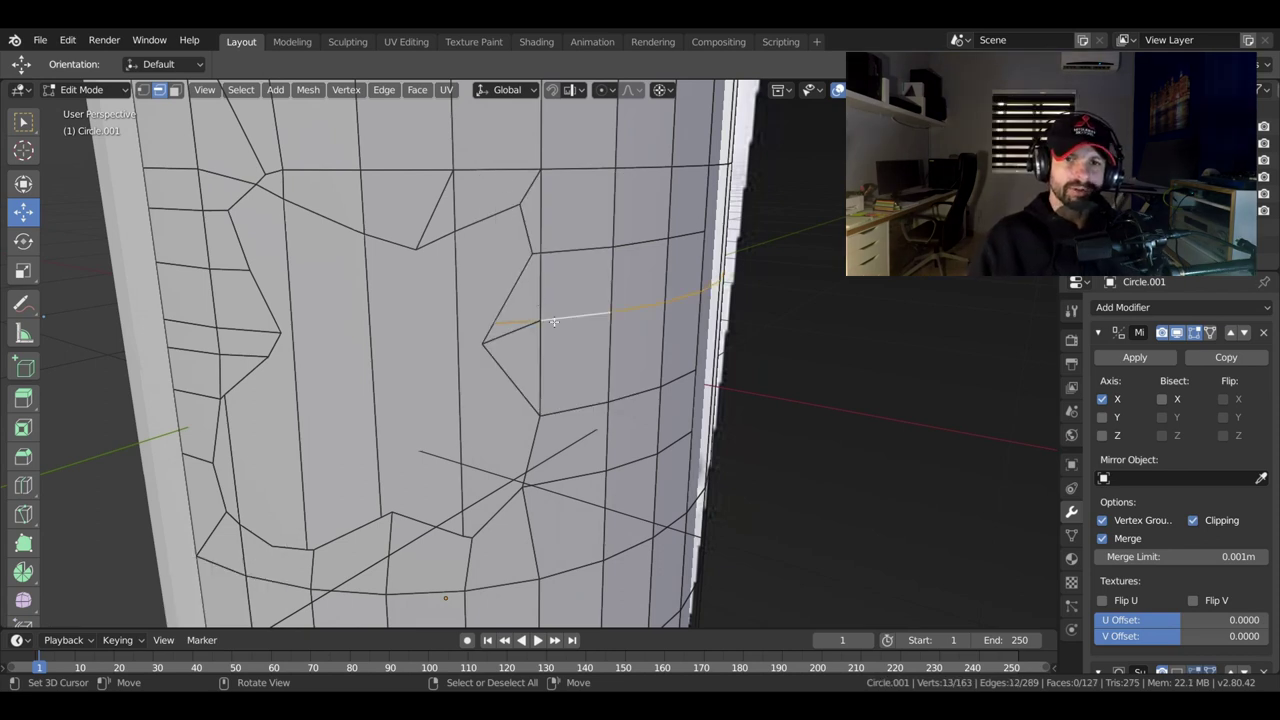
{"action": "left_click", "coordinate": [516, 322]}
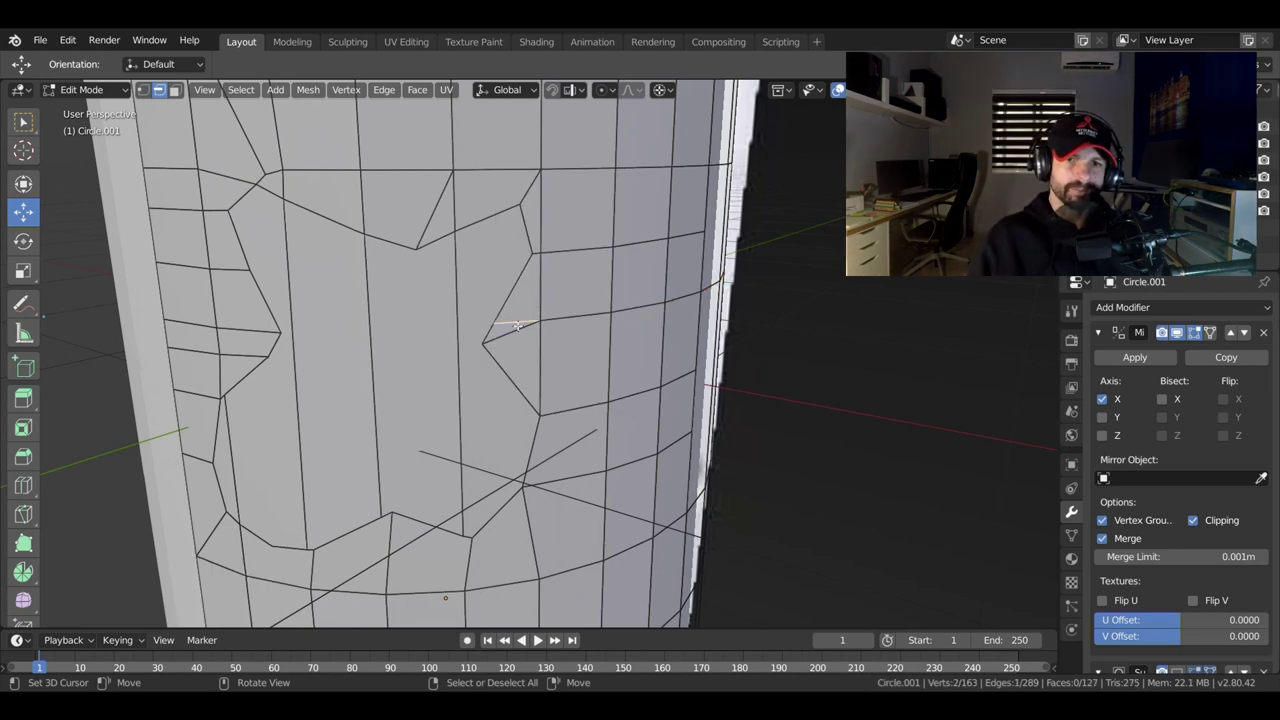
{"action": "key", "text": "x"}
{"action": "left_click", "coordinate": [513, 322]}
Knife-cut from the eye corner up to the left edge, plus a second cut to the top edge.
{"action": "middle_click_drag", "start_coordinate": [513, 326], "coordinate": [441, 244]}
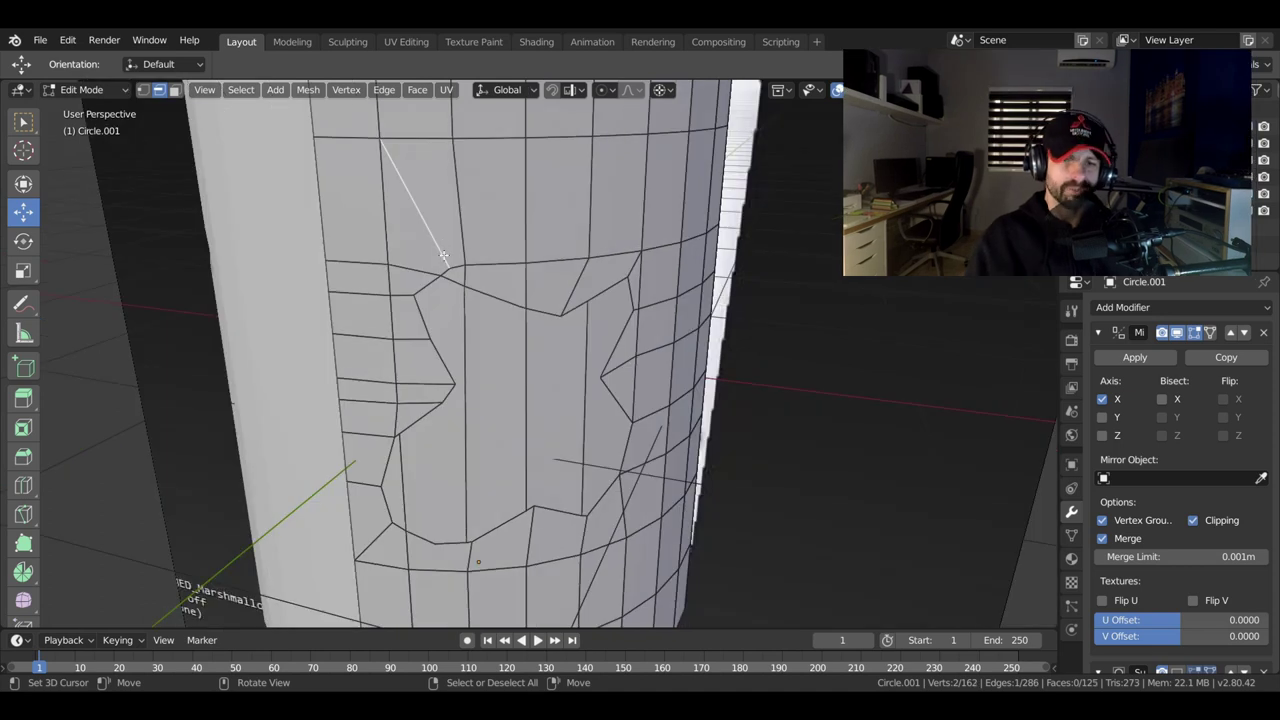
{"action": "key", "text": "k"}
{"action": "left_click", "coordinate": [441, 276]}
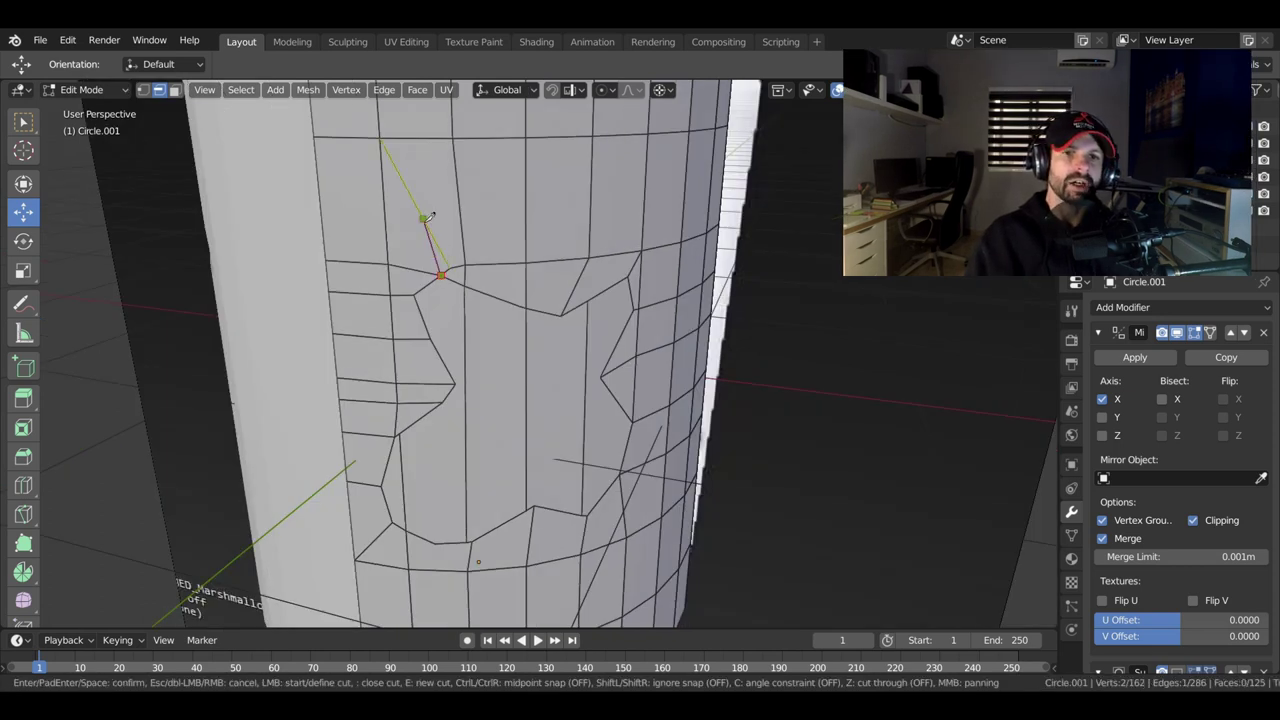
{"action": "left_click", "coordinate": [424, 199]}
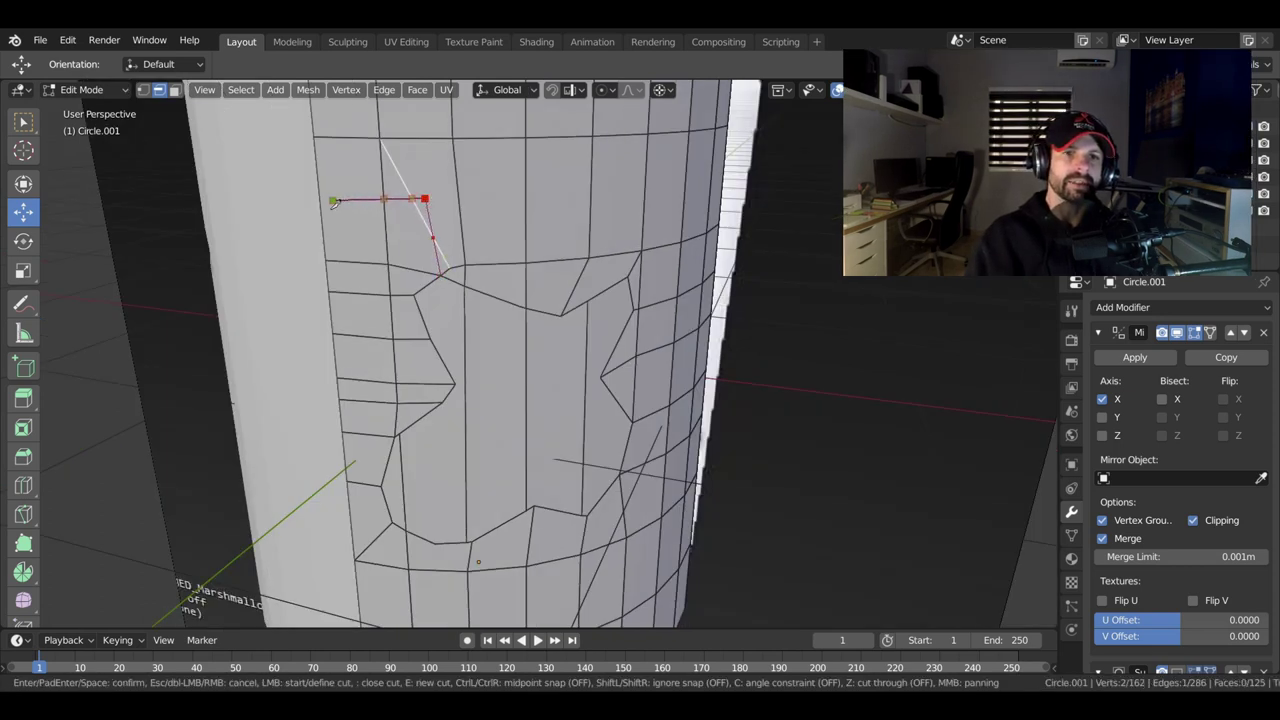
{"action": "left_click", "coordinate": [319, 200]}
{"action": "key", "text": "Return"}
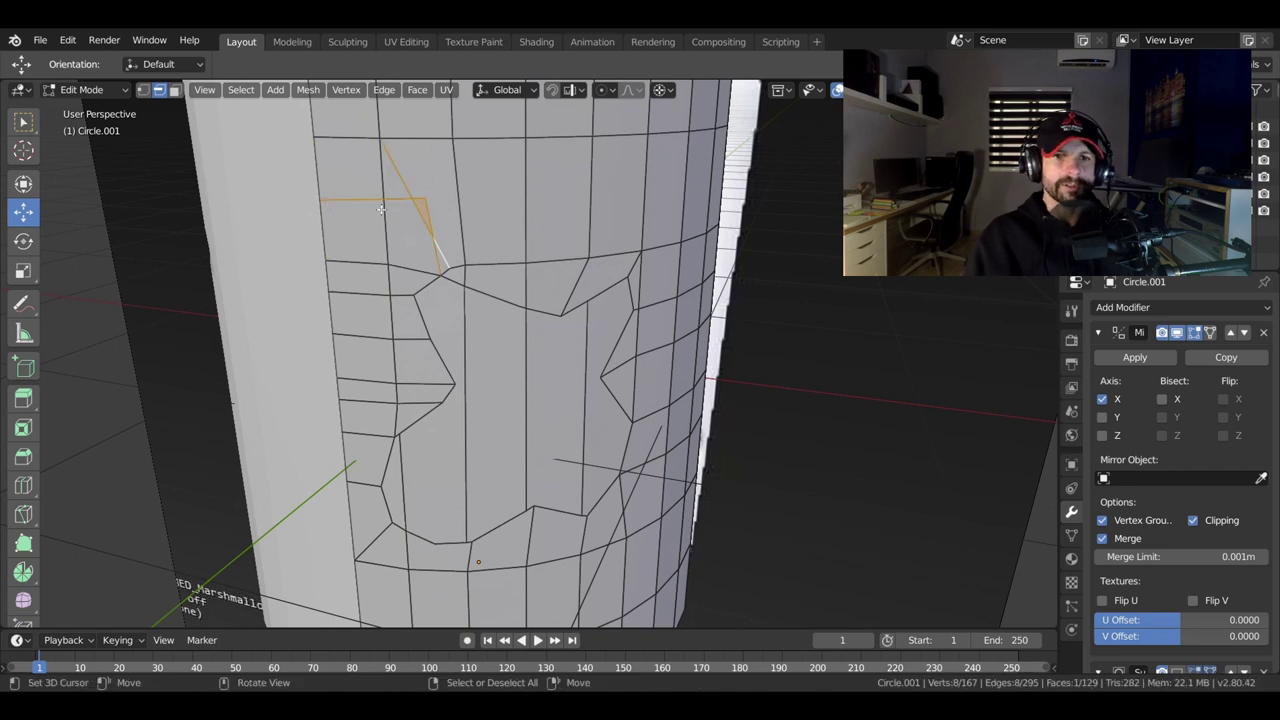
{"action": "key", "text": "k"}
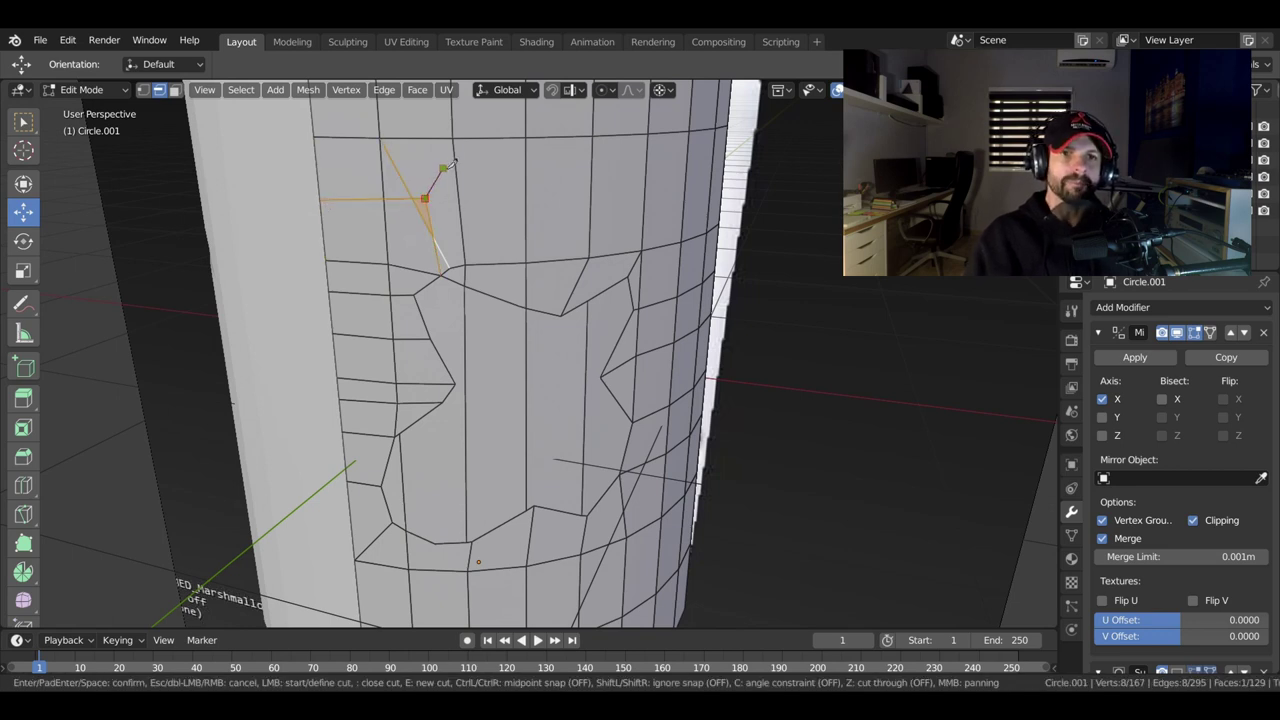
{"action": "left_click", "coordinate": [452, 140]}
{"action": "key", "text": "Return"}
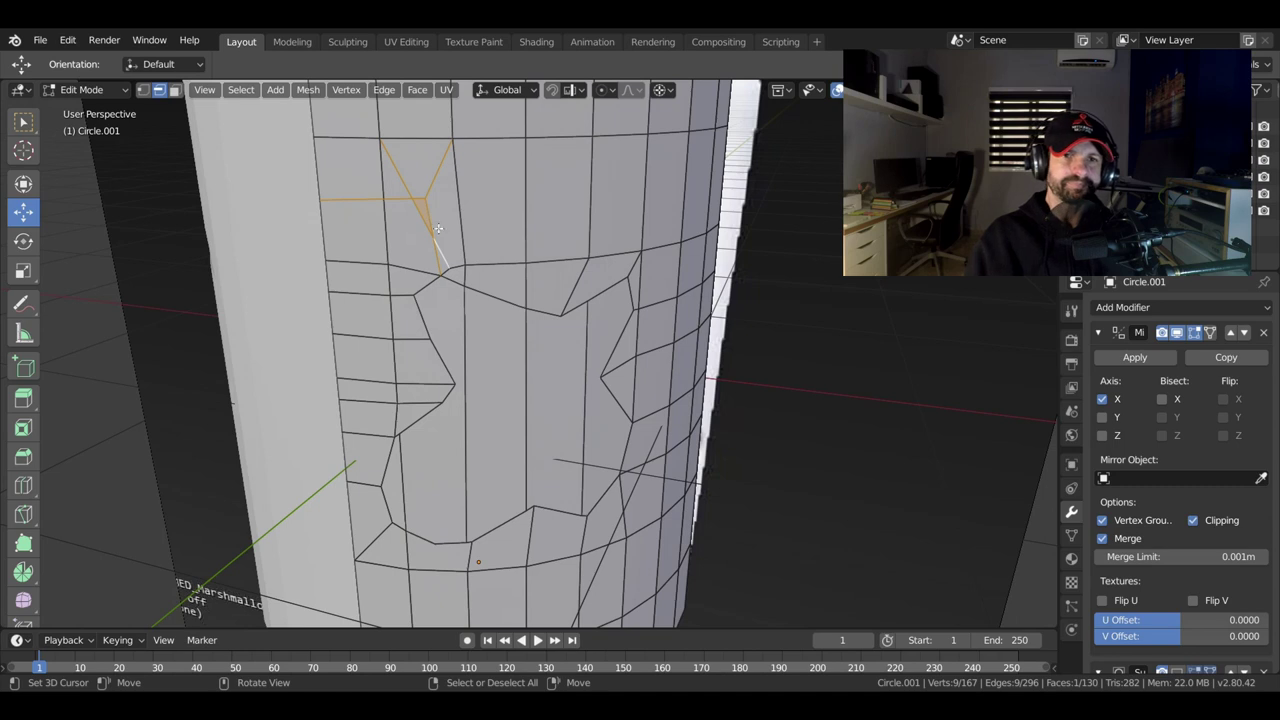
Dissolve the leftover edges from the cuts and the remaining stray edge near the eye.
{"action": "left_click", "coordinate": [429, 218]}
{"action": "key", "text": "x"}
{"action": "left_click", "coordinate": [428, 214]}
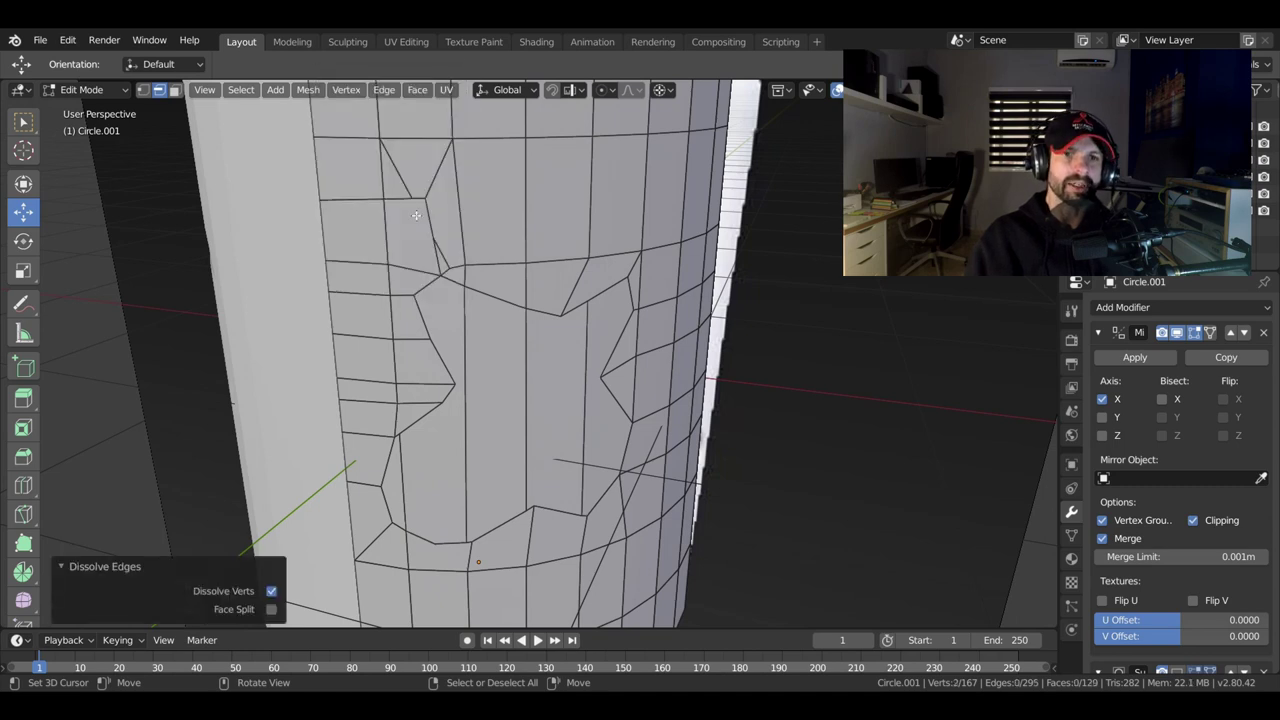
{"action": "key", "text": "x"}
{"action": "left_click", "coordinate": [445, 246]}
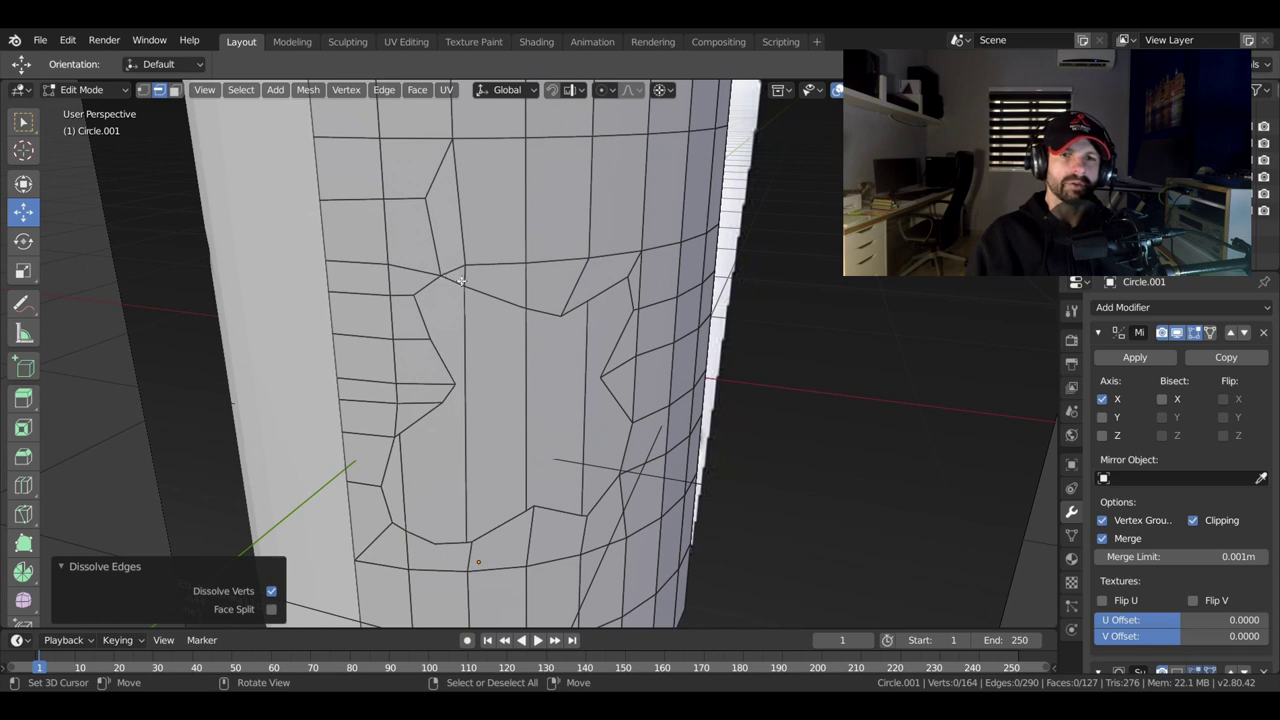
{"action": "left_click", "coordinate": [461, 270]}
{"action": "mouse_move", "coordinate": [461, 270]}
{"action": "middle_mouse_down", "text": "shift"}
{"action": "mouse_move", "coordinate": [651, 307]}
{"action": "mouse_move", "coordinate": [643, 327]}
{"action": "middle_mouse_up", "text": "shift"}
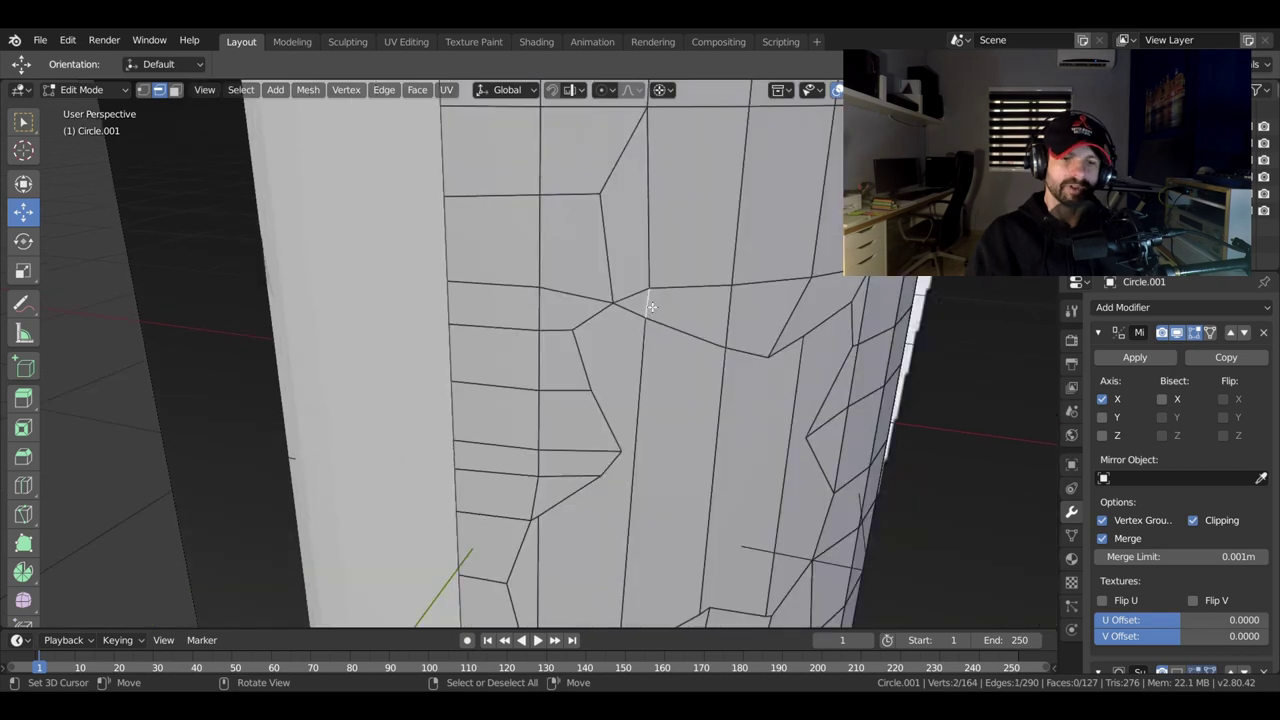
{"action": "key", "text": "x"}
{"action": "left_click", "coordinate": [651, 303]}
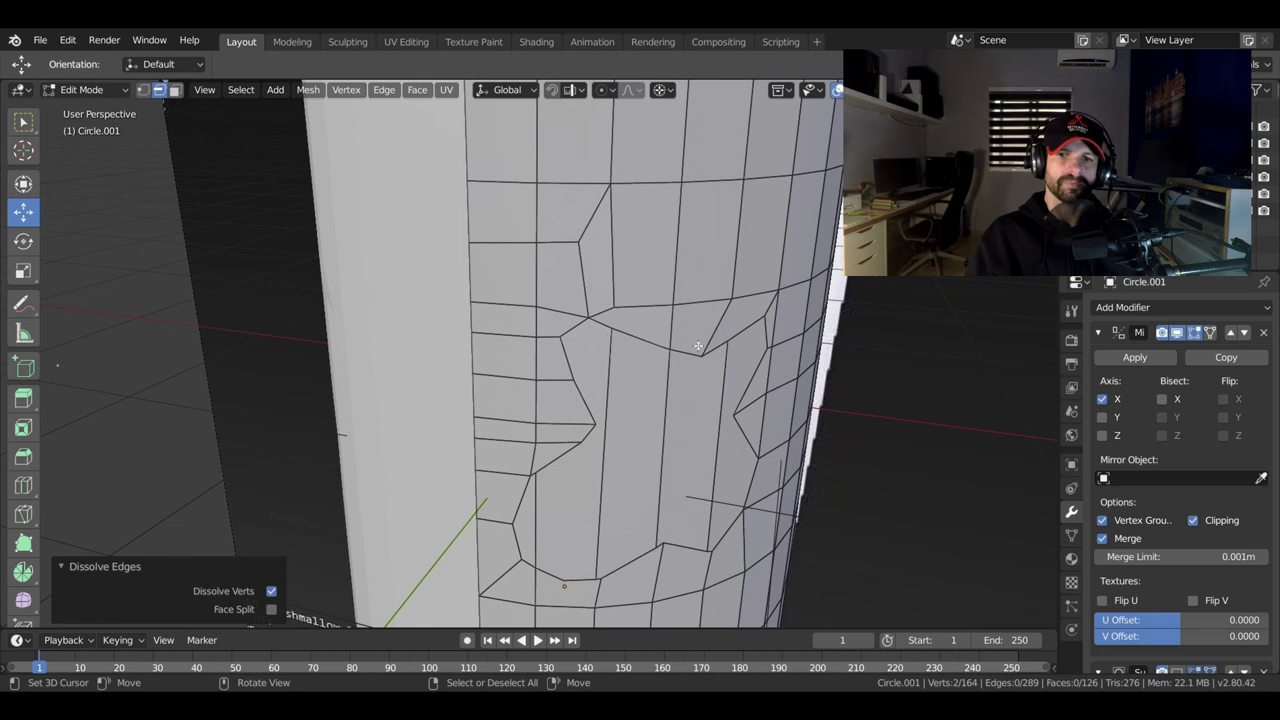
{"action": "middle_click_drag", "start_coordinate": [697, 346], "coordinate": [667, 334]}
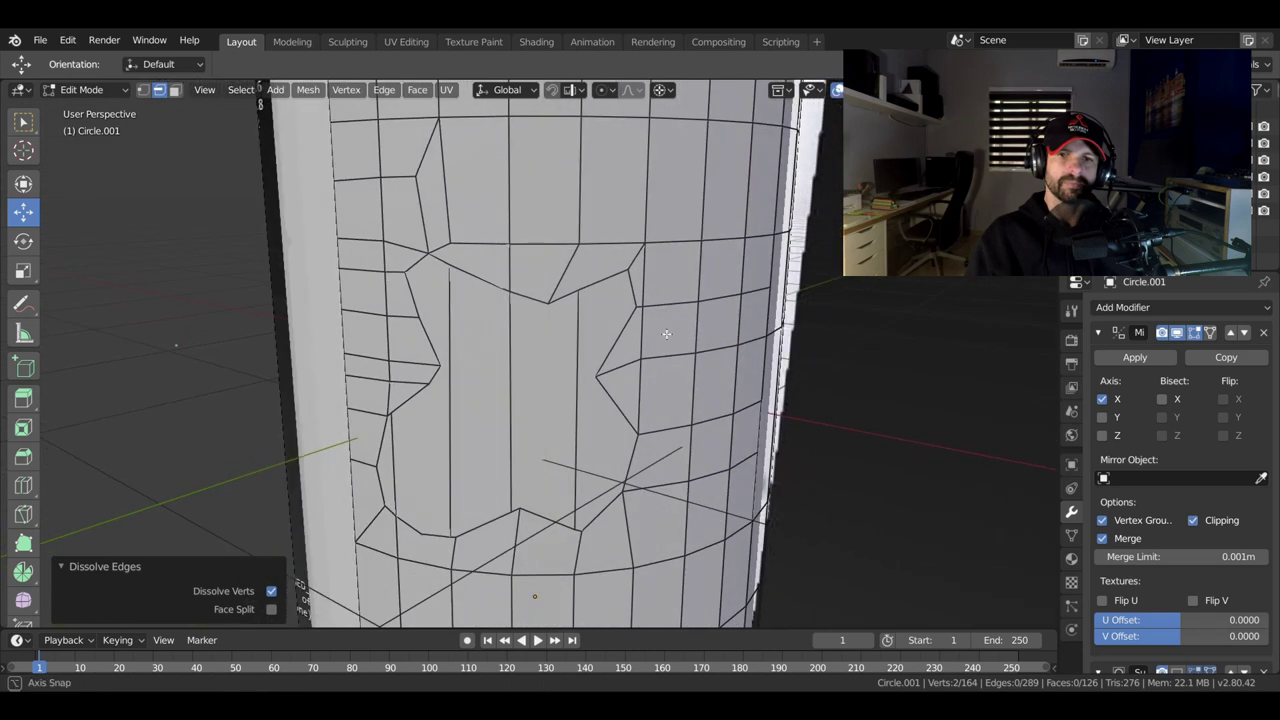
{"action": "middle_click_drag", "start_coordinate": [667, 334], "coordinate": [667, 334]}
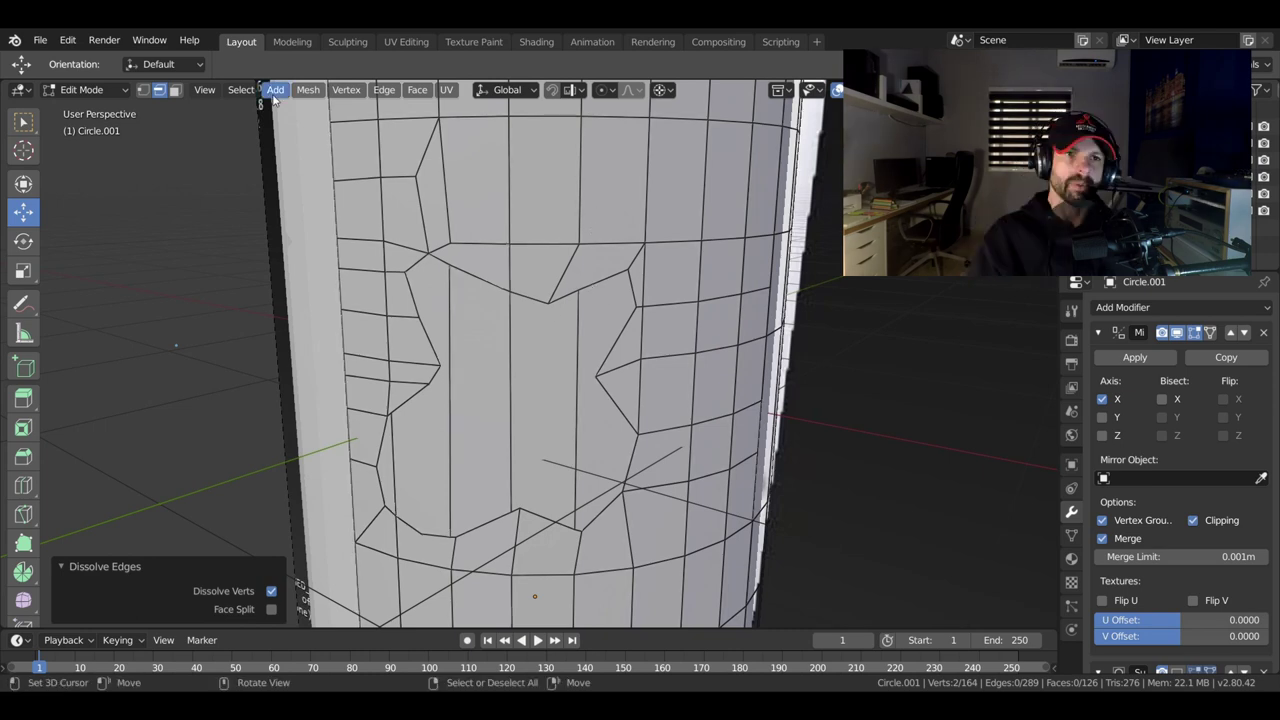
In face select mode, select the faces forming the X-shaped eye.
{"action": "left_click", "coordinate": [175, 90]}
{"action": "left_click", "coordinate": [443, 310]}
{"action": "left_click", "coordinate": [475, 370], "text": "shift"}
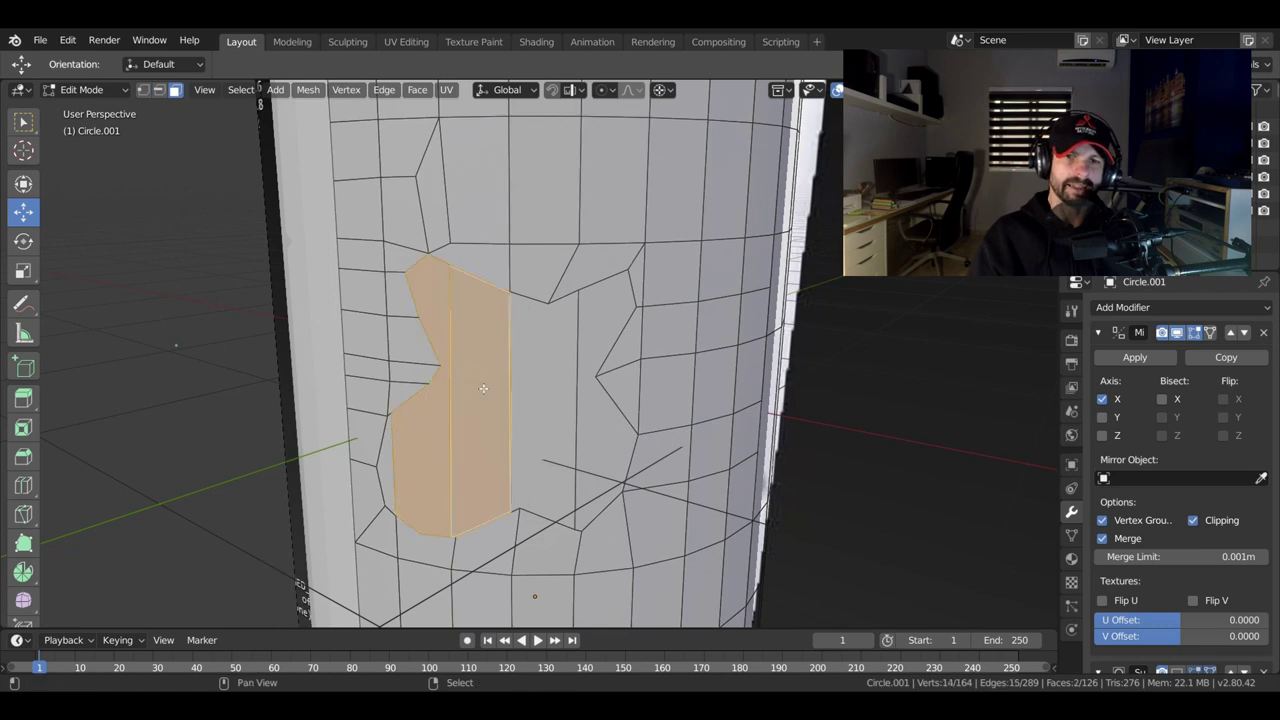
{"action": "left_click", "coordinate": [530, 378], "text": "shift"}
{"action": "left_click", "coordinate": [600, 333], "text": "shift"}
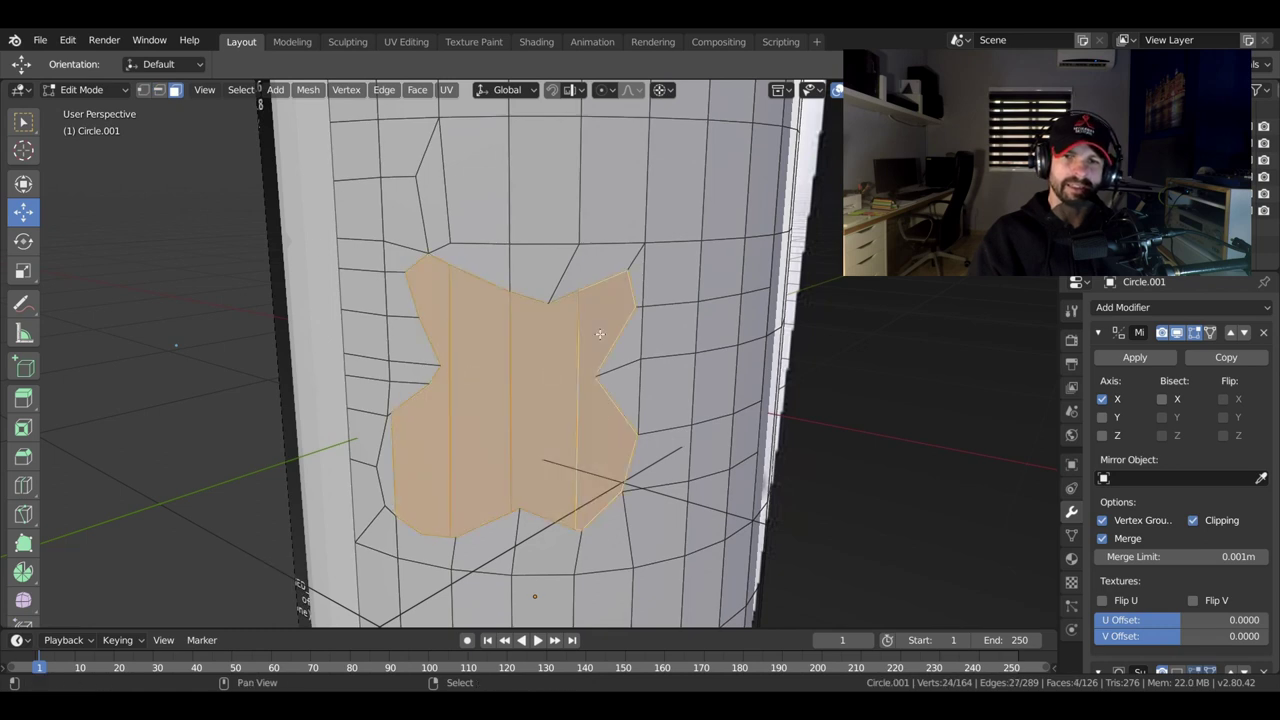
{"action": "left_click", "coordinate": [402, 484], "text": "shift"}
Inset the eye faces with a thin border, then delete them to open the hole.
{"action": "key", "text": "i"}
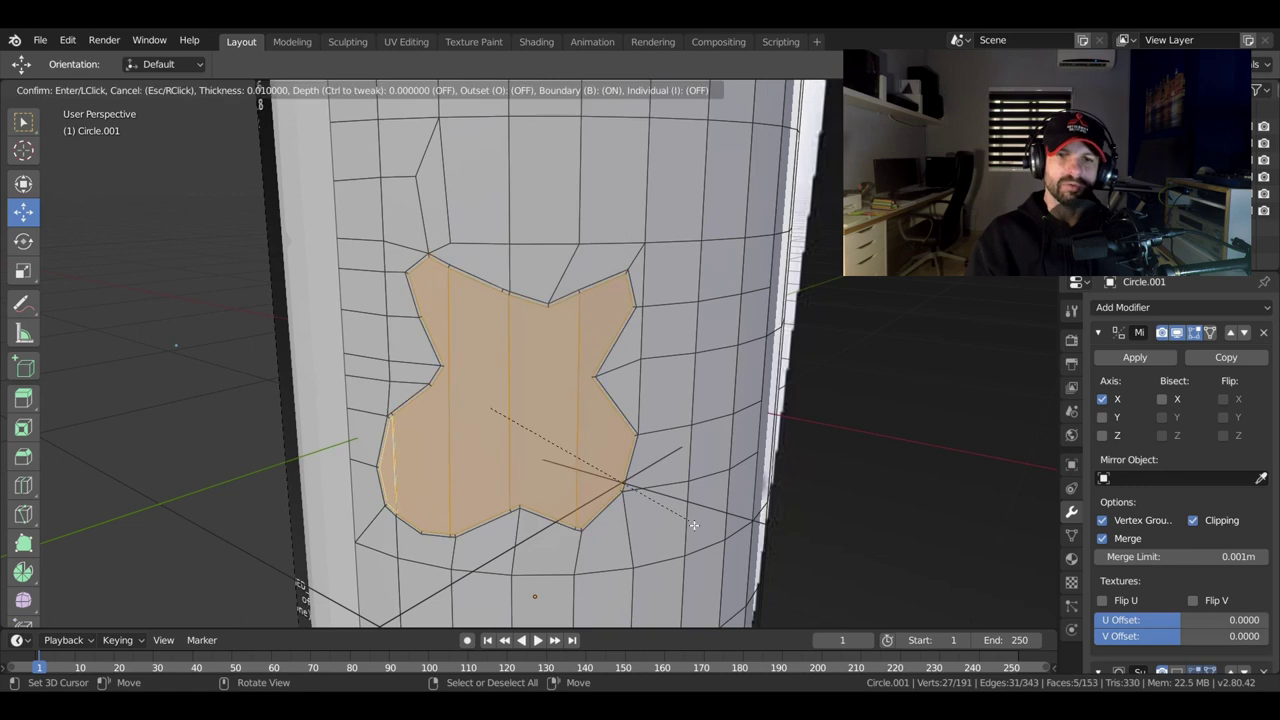
{"action": "left_click", "coordinate": [687, 522]}
{"action": "key", "text": "x"}
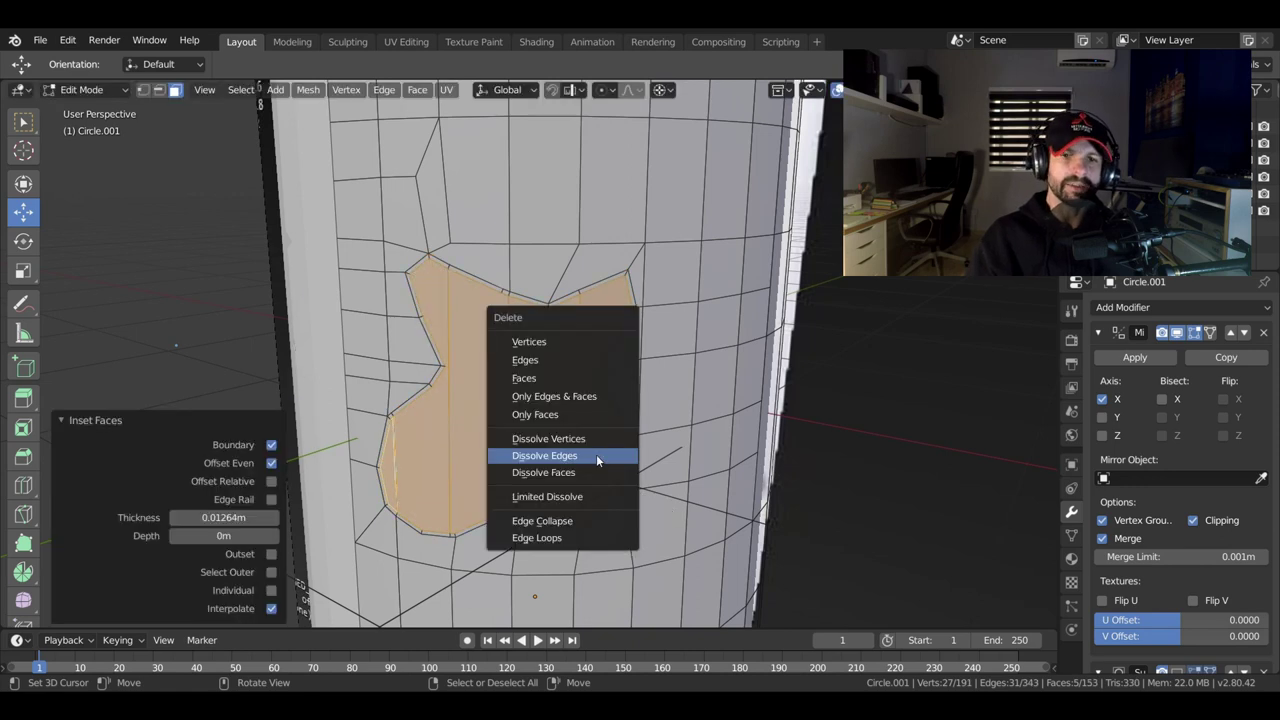
{"action": "left_click", "coordinate": [575, 382]}
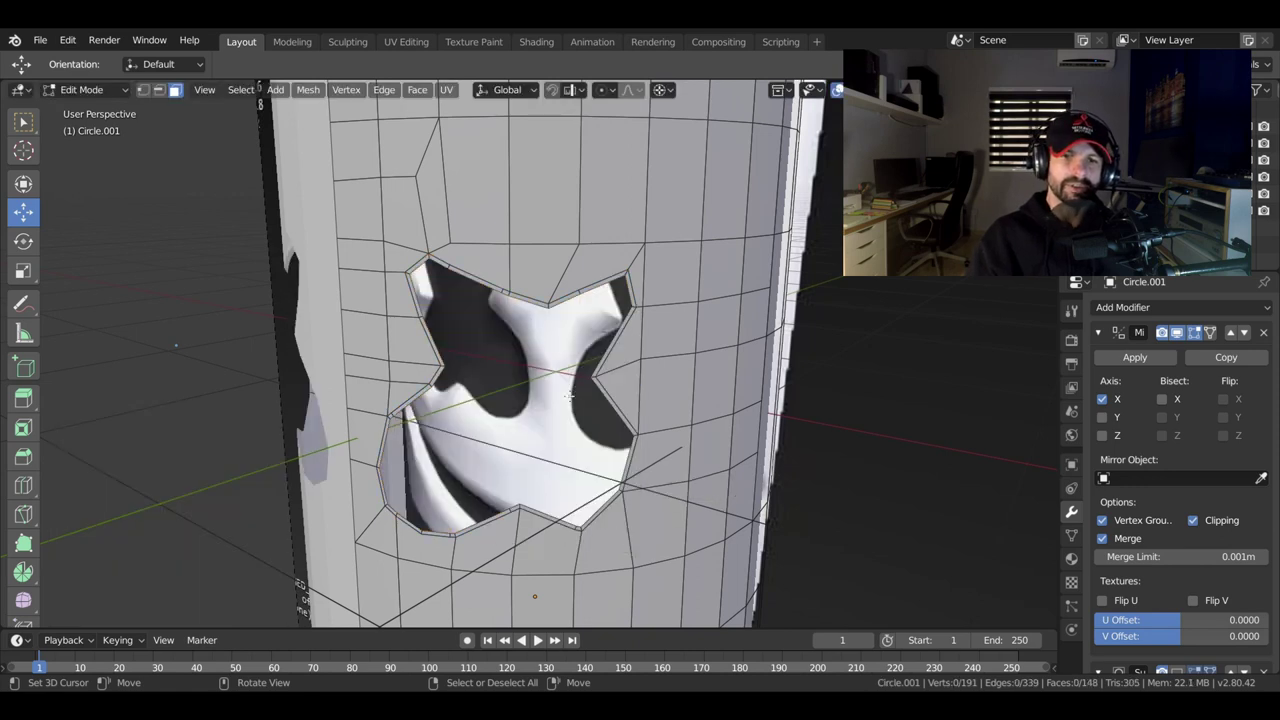
Select the extra edge loop and rim edges around the eye hole and dissolve them.
{"action": "mouse_move", "coordinate": [568, 397]}
{"action": "middle_mouse_down"}
{"action": "mouse_move", "coordinate": [603, 384]}
{"action": "mouse_move", "coordinate": [584, 383]}
{"action": "middle_mouse_up"}
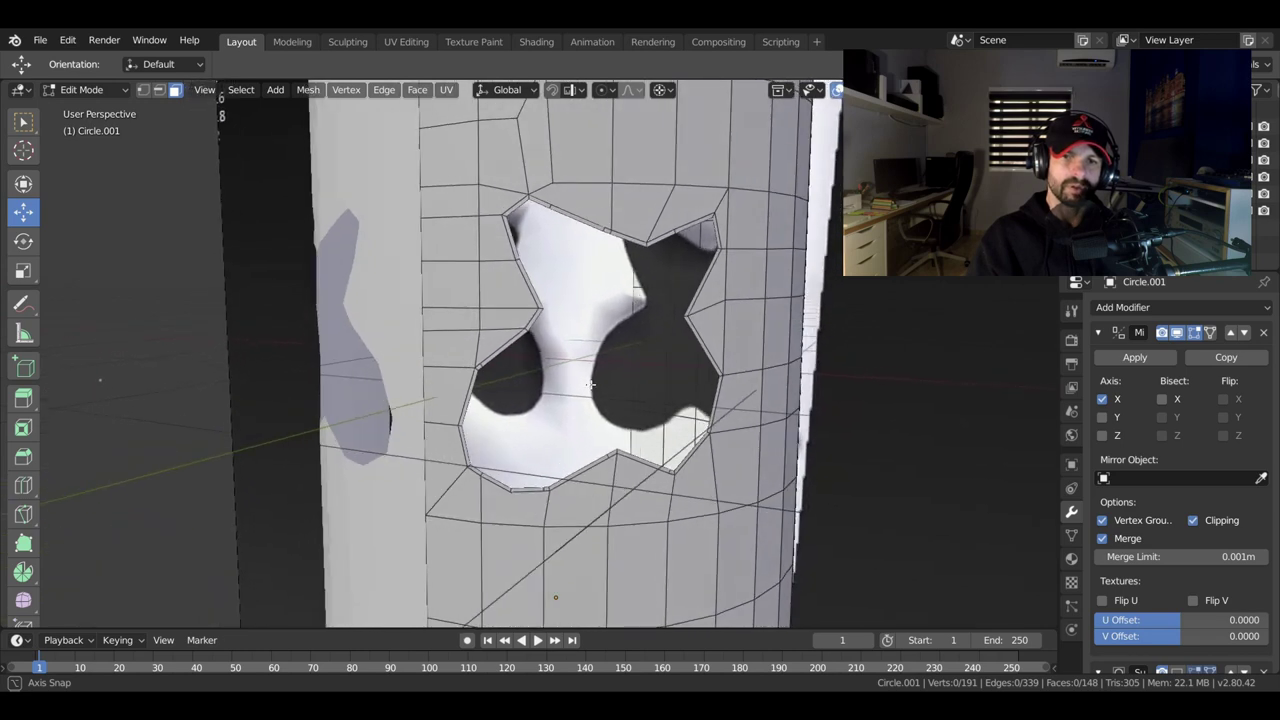
{"action": "scroll", "coordinate": [584, 383], "scroll_direction": "up", "scroll_amount": 3}
{"action": "scroll", "coordinate": [500, 376], "scroll_direction": "up", "scroll_amount": 3}
{"action": "left_click", "coordinate": [388, 392], "text": "alt"}
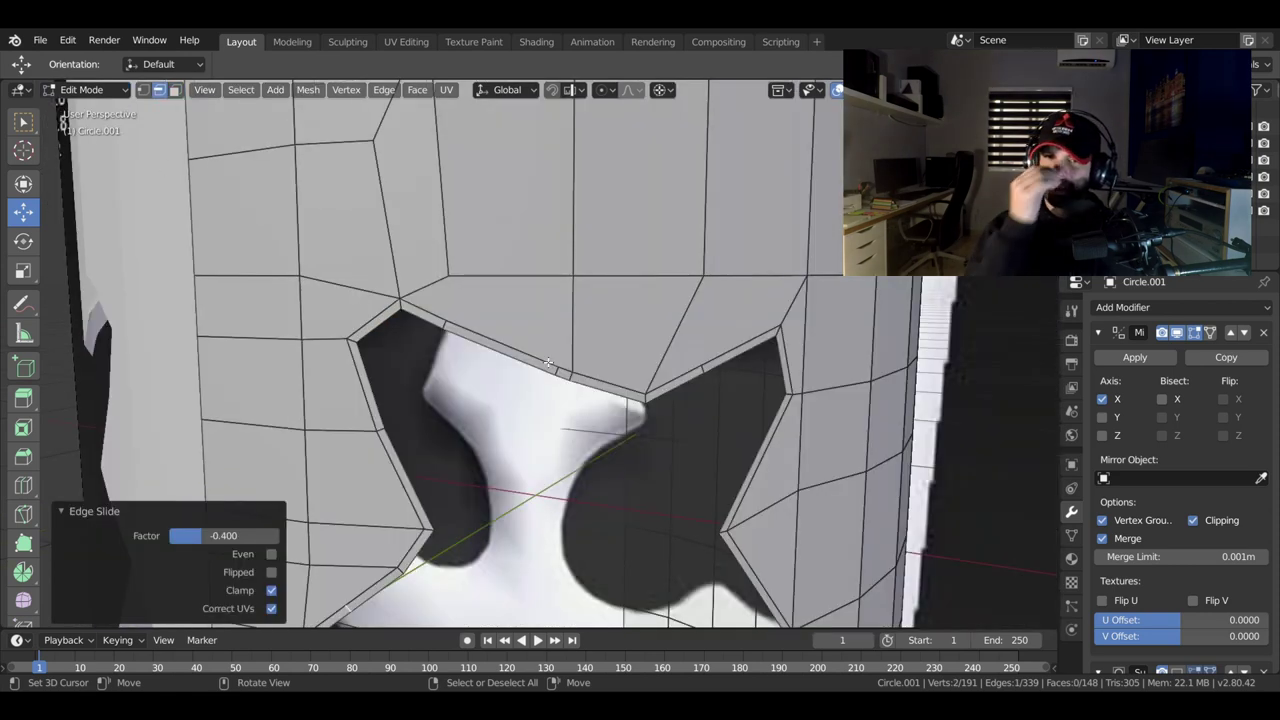
{"action": "left_click", "coordinate": [562, 374]}
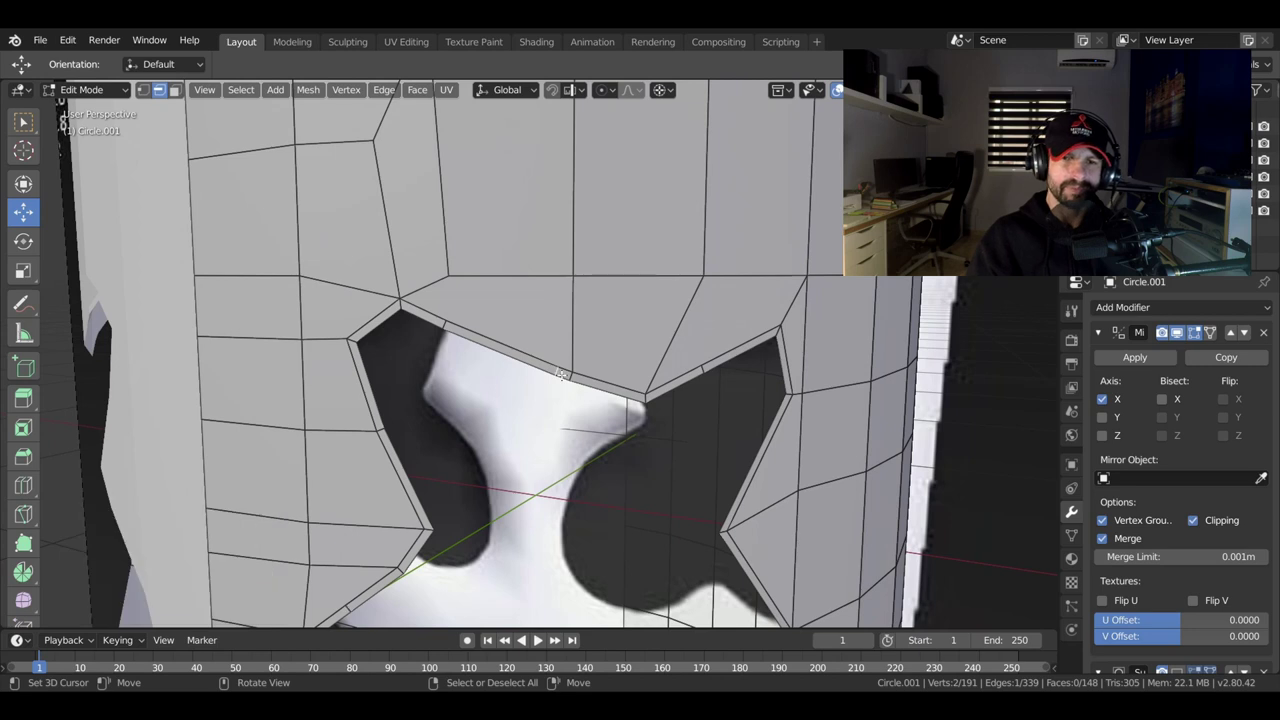
{"action": "key", "text": "x"}
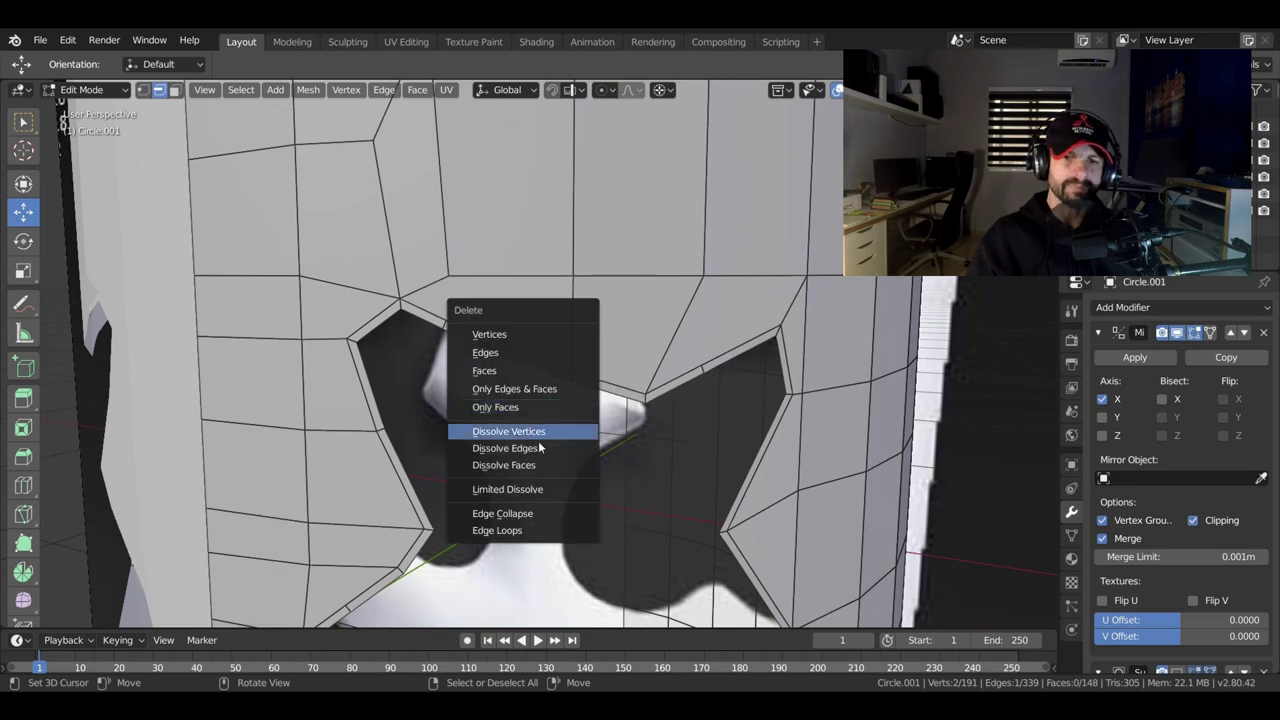
{"action": "left_click", "coordinate": [549, 446]}
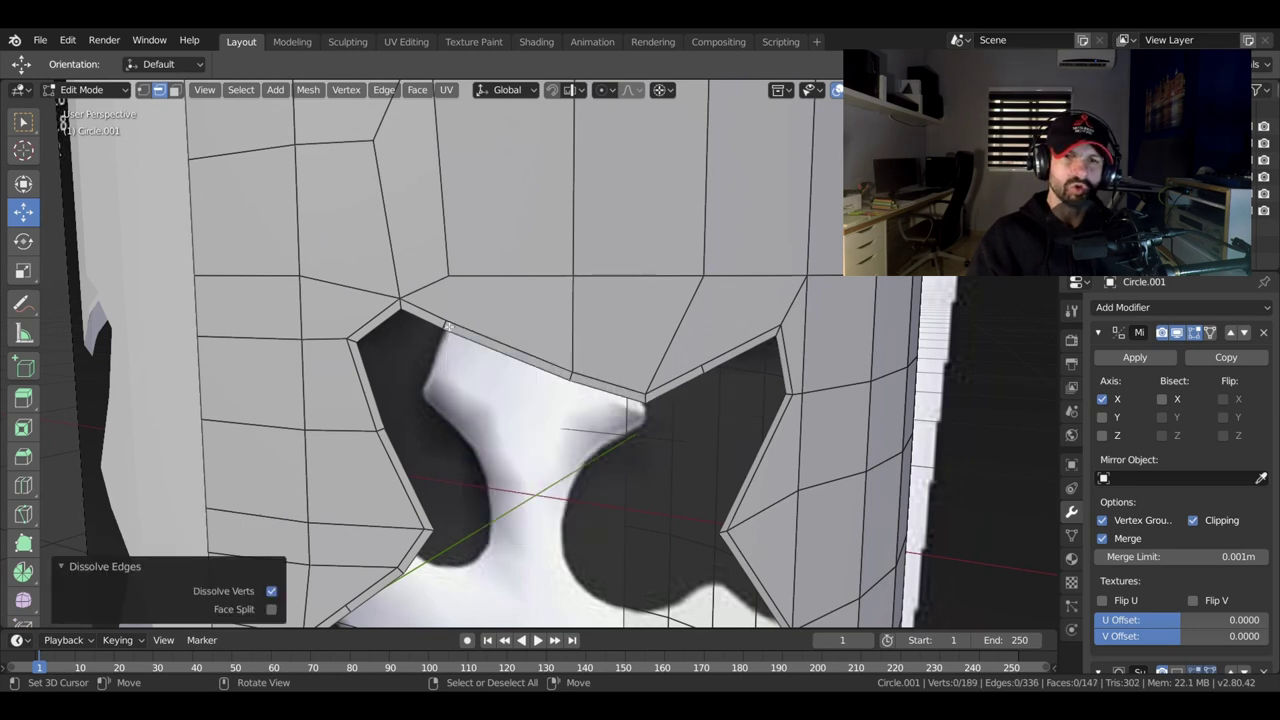
{"action": "key", "text": "x"}
{"action": "left_click", "coordinate": [527, 353]}
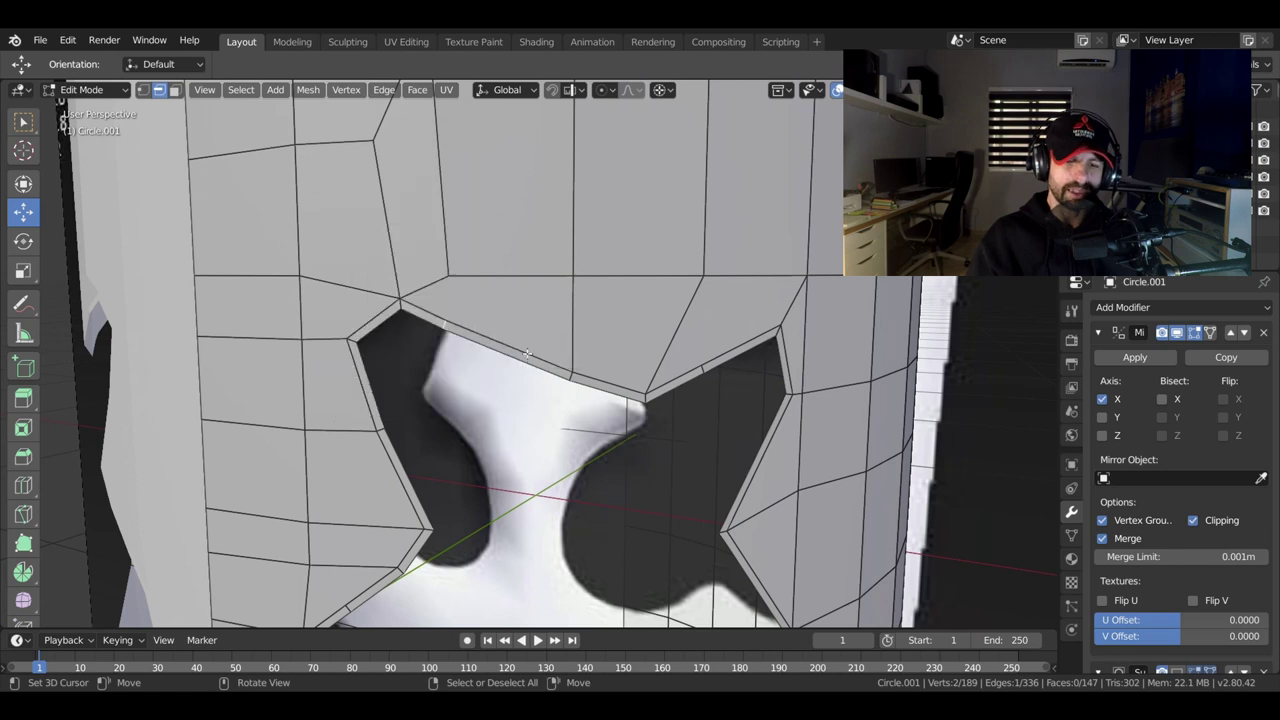
{"action": "key", "text": "x"}
{"action": "left_click", "coordinate": [527, 353]}
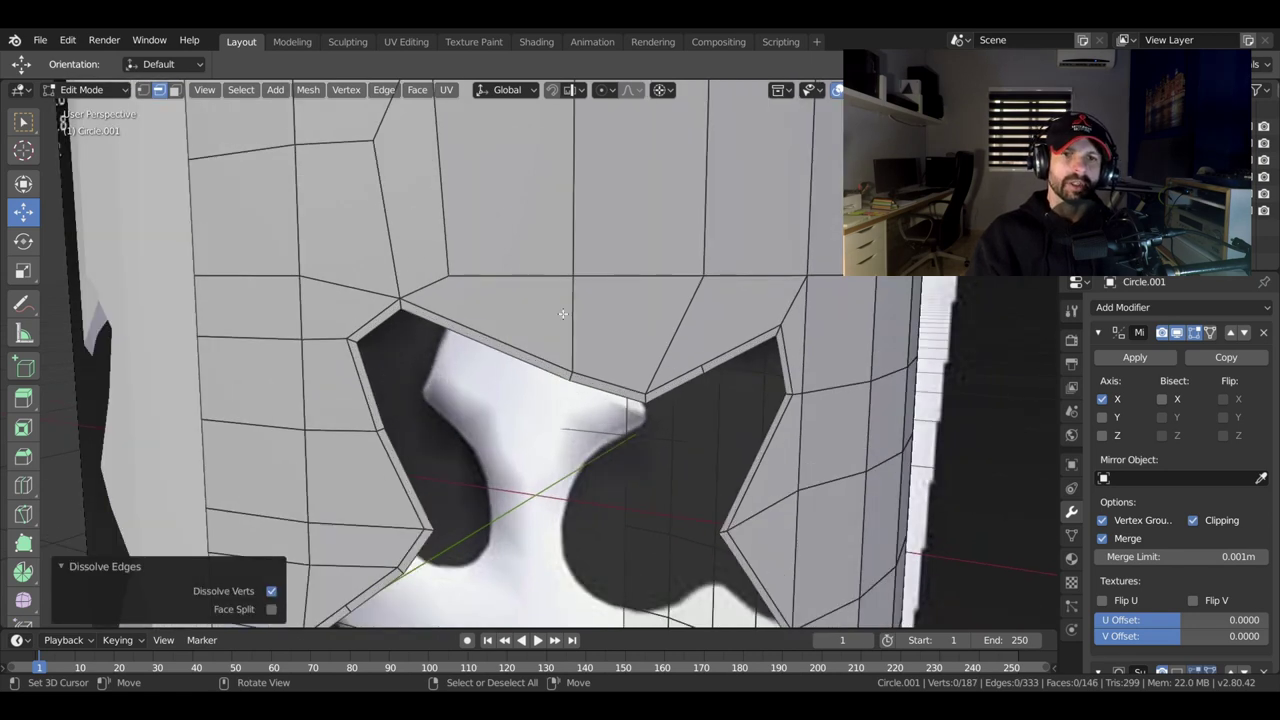
{"action": "scroll", "coordinate": [563, 314], "scroll_direction": "down", "scroll_amount": 3}
{"action": "scroll", "coordinate": [555, 339], "scroll_direction": "down", "scroll_amount": 2}
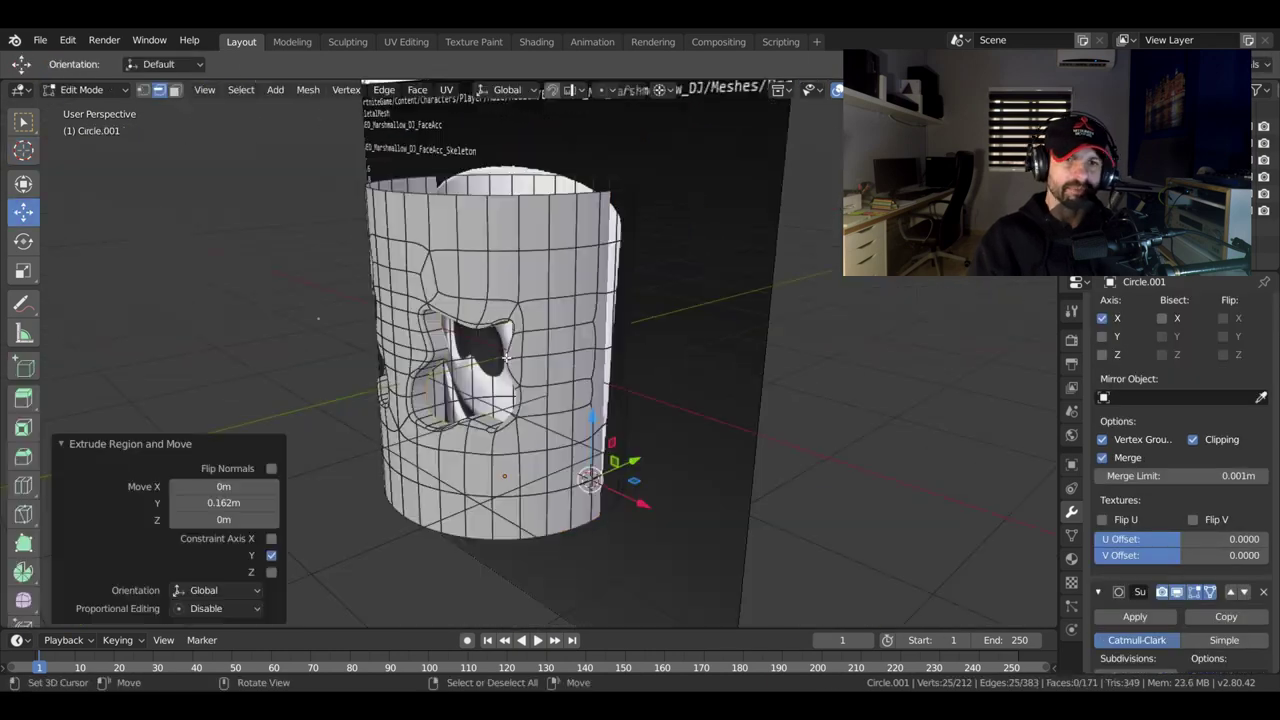
Move the extruded eye-border loop -0.0466 m along X, then make the viewport see-through.
{"action": "middle_click_drag", "start_coordinate": [507, 358], "coordinate": [528, 347]}
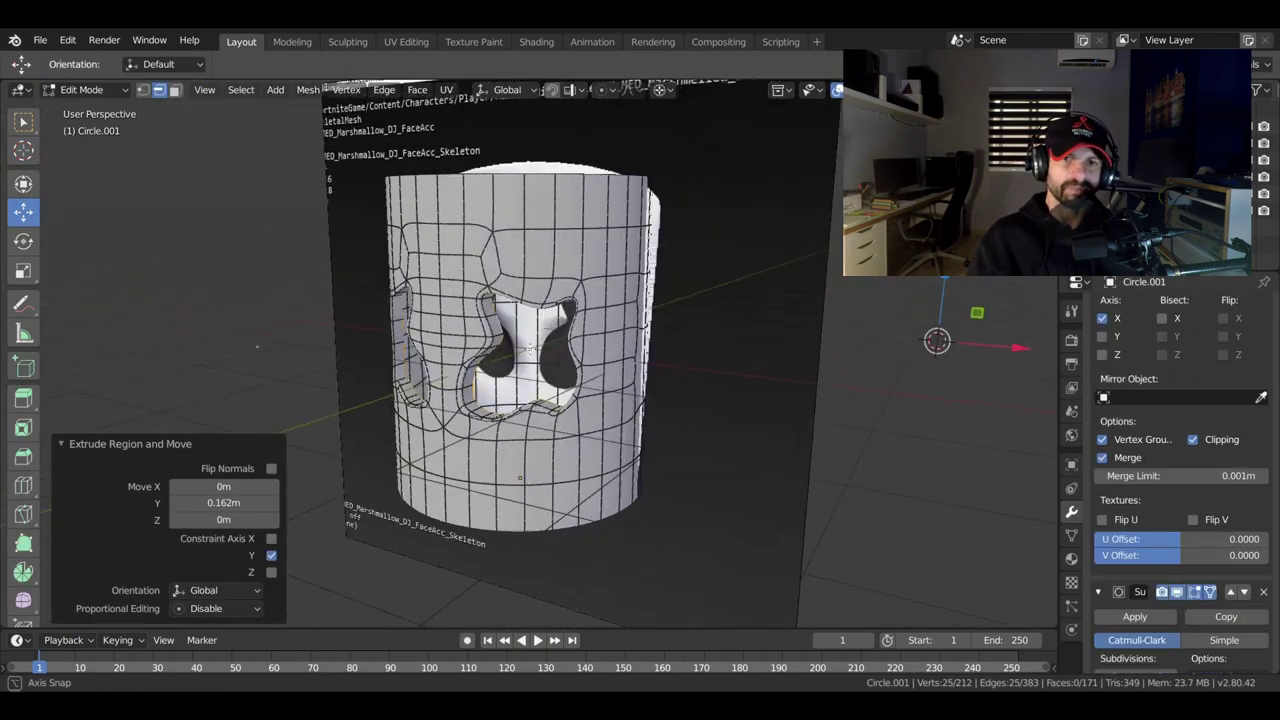
{"action": "middle_click_drag", "start_coordinate": [520, 478], "coordinate": [458, 302]}
{"action": "mouse_move", "coordinate": [489, 305]}
{"action": "middle_mouse_down"}
{"action": "mouse_move", "coordinate": [585, 354]}
{"action": "mouse_move", "coordinate": [553, 400]}
{"action": "mouse_move", "coordinate": [631, 433]}
{"action": "middle_mouse_up"}
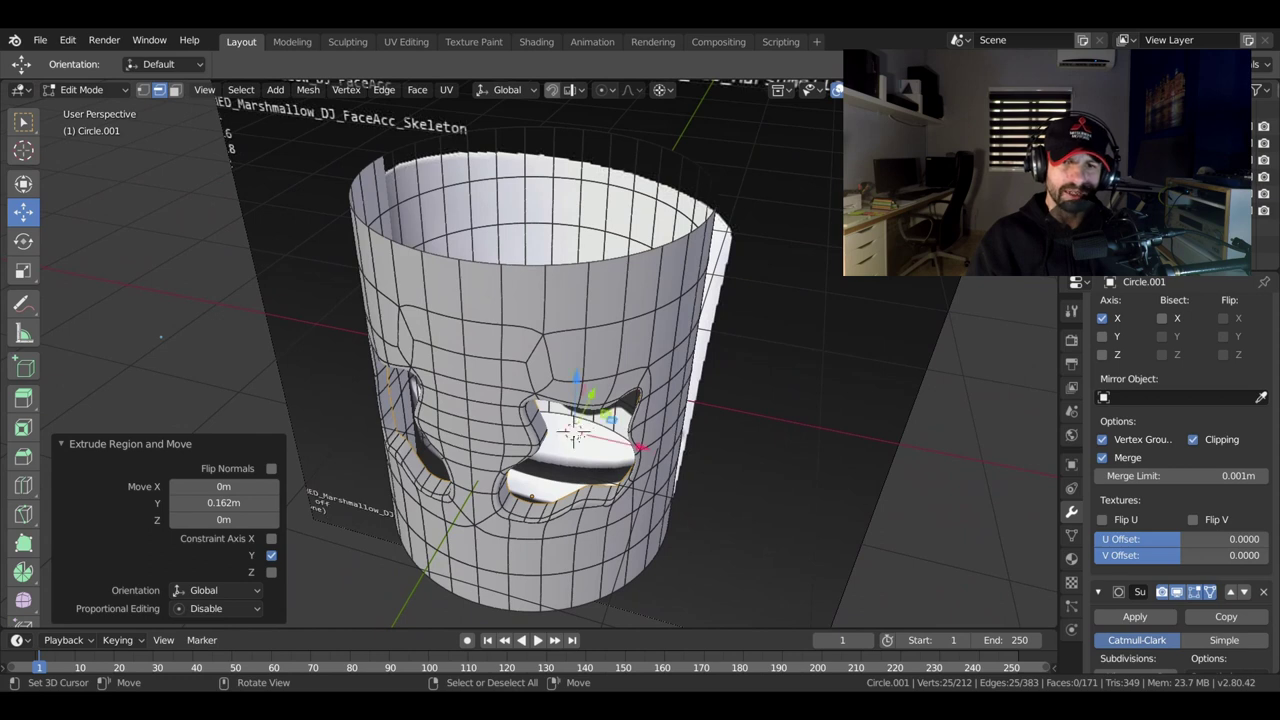
{"action": "key", "text": "g"}
{"action": "key", "text": "x"}
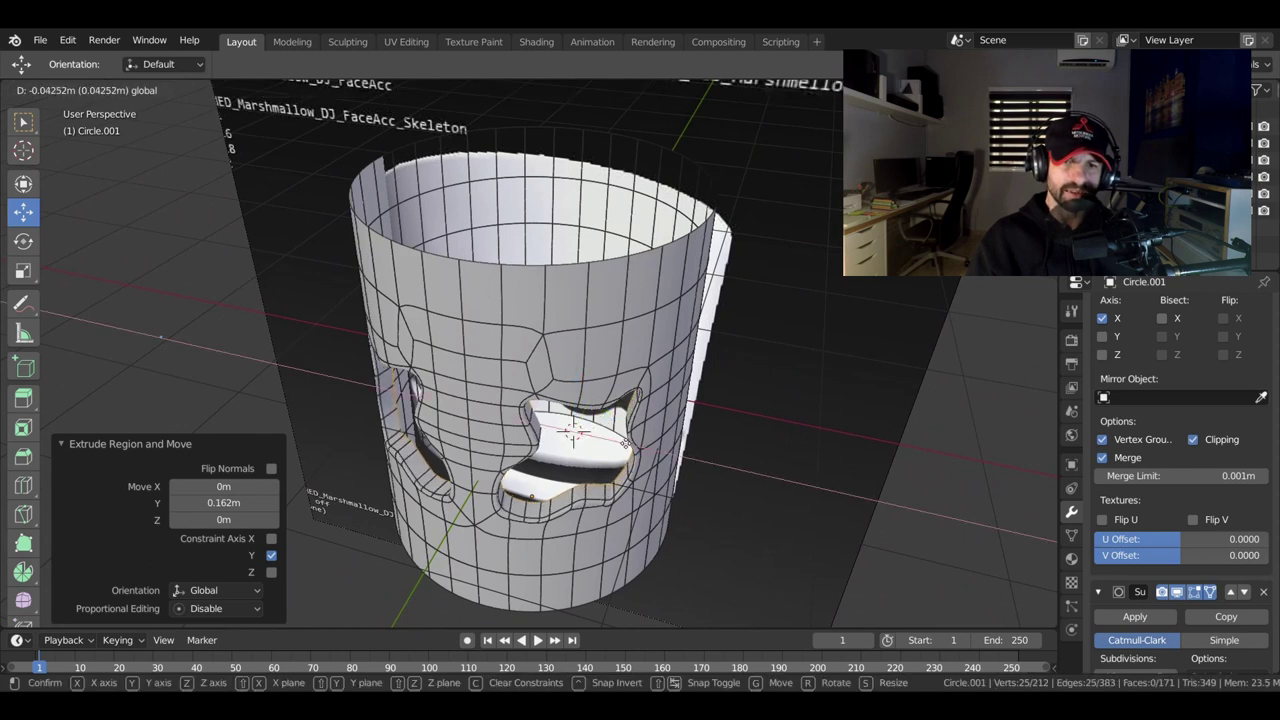
{"action": "key", "text": "Return"}
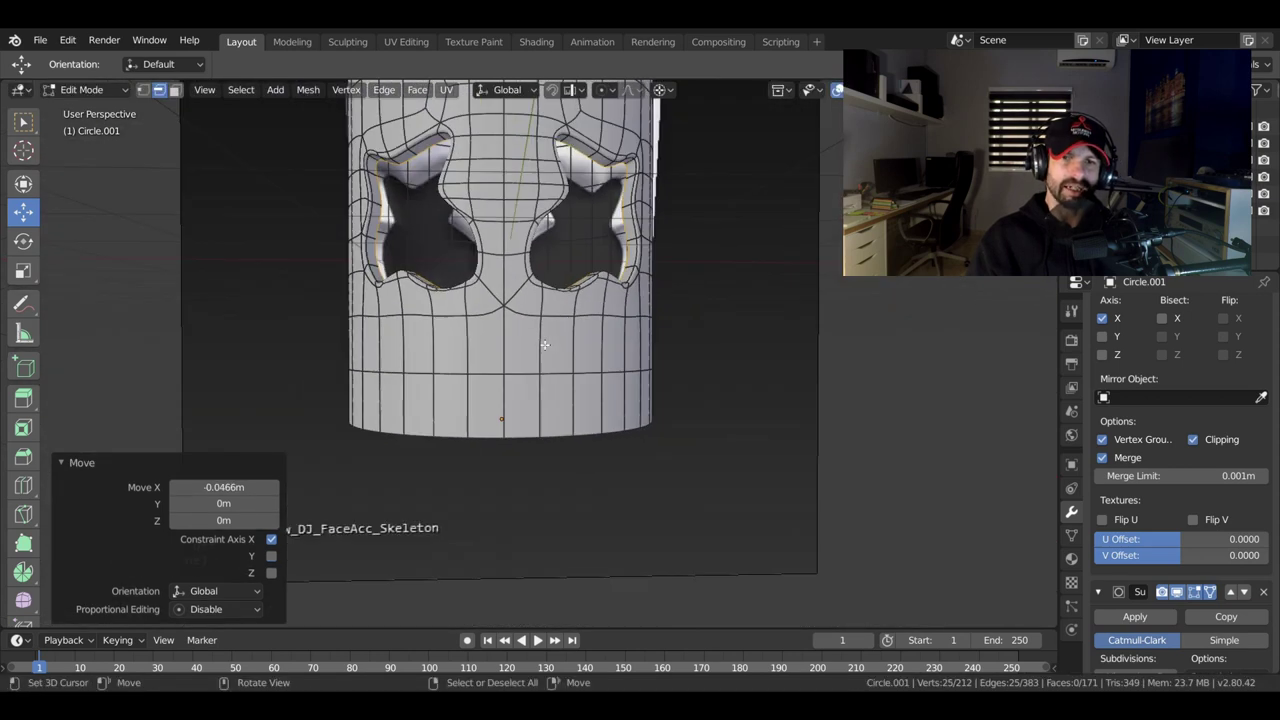
{"action": "key", "text": "z"}
{"action": "left_click", "coordinate": [549, 388]}
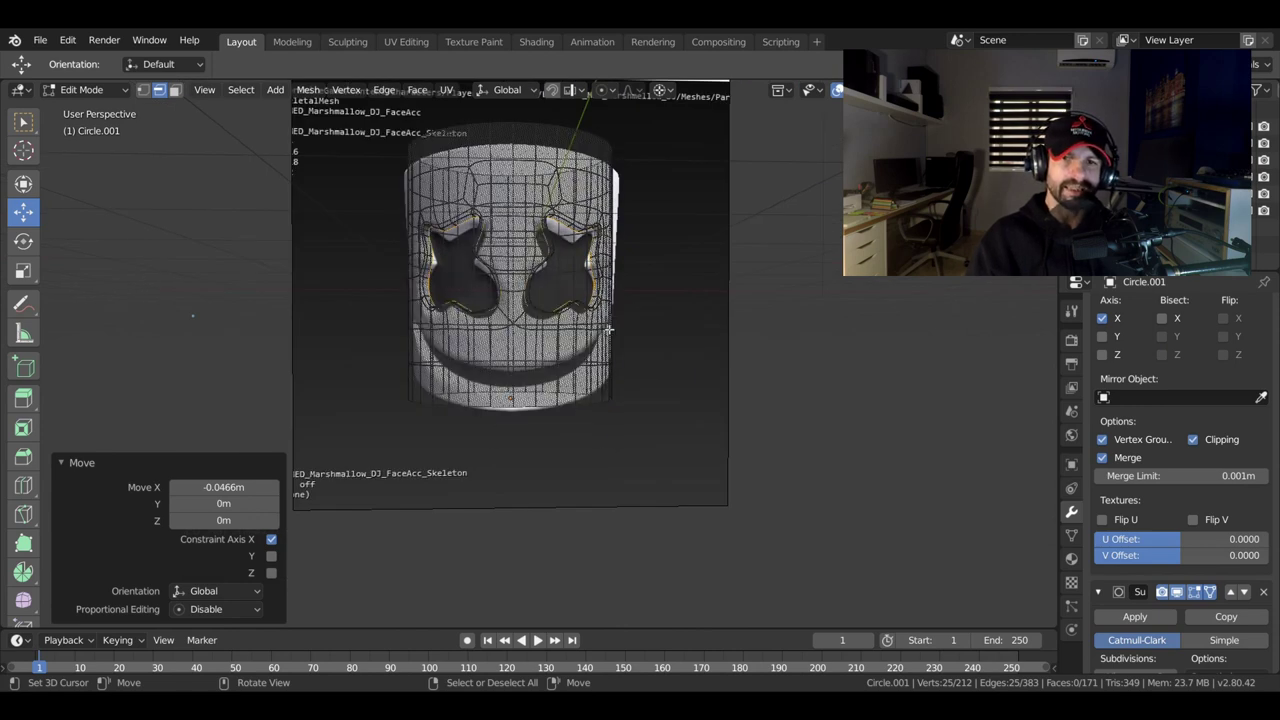
Knife-cut a new edge along the curve of the smile.
{"action": "key", "text": "k"}
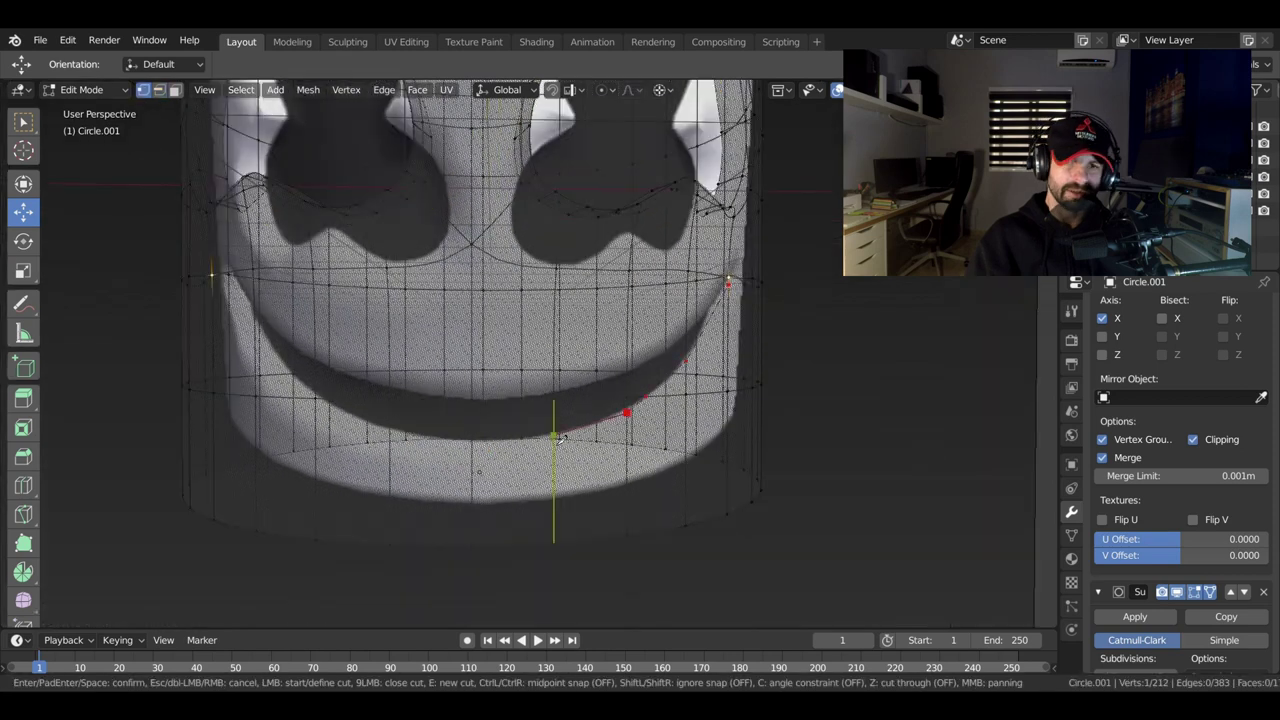
{"action": "left_click", "coordinate": [553, 436]}
{"action": "left_click", "coordinate": [471, 439]}
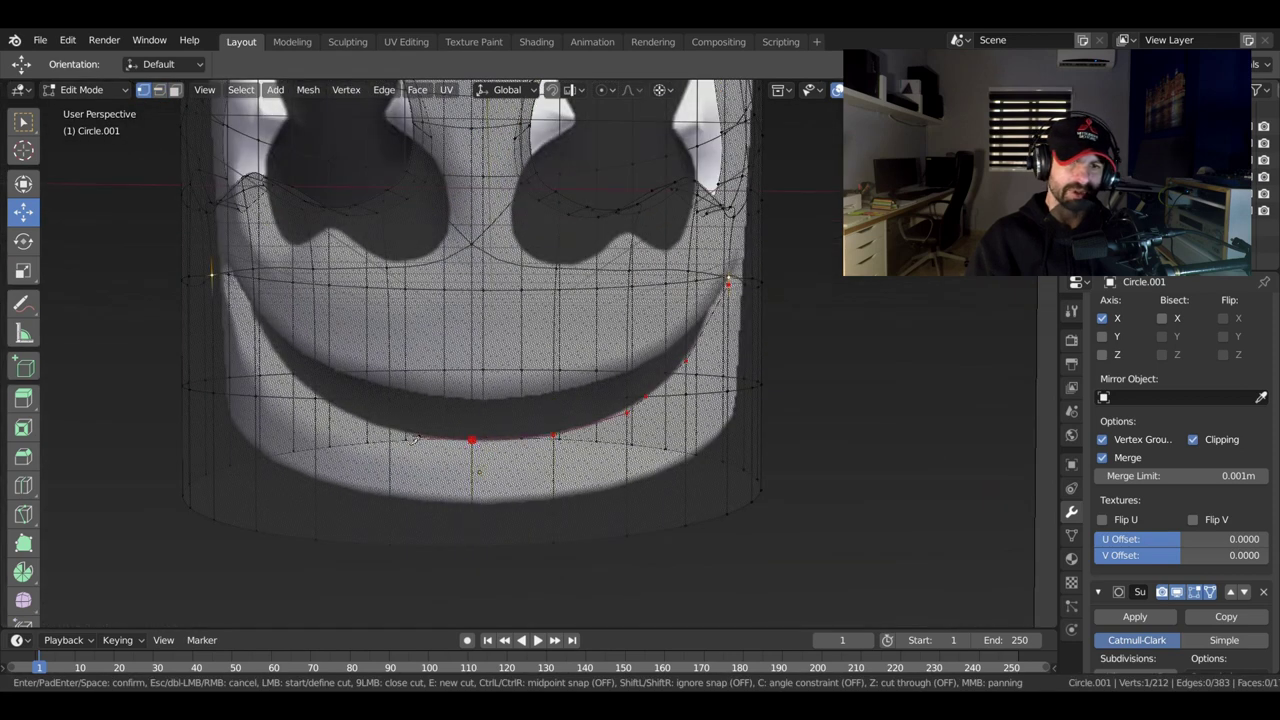
{"action": "key", "text": "Return"}
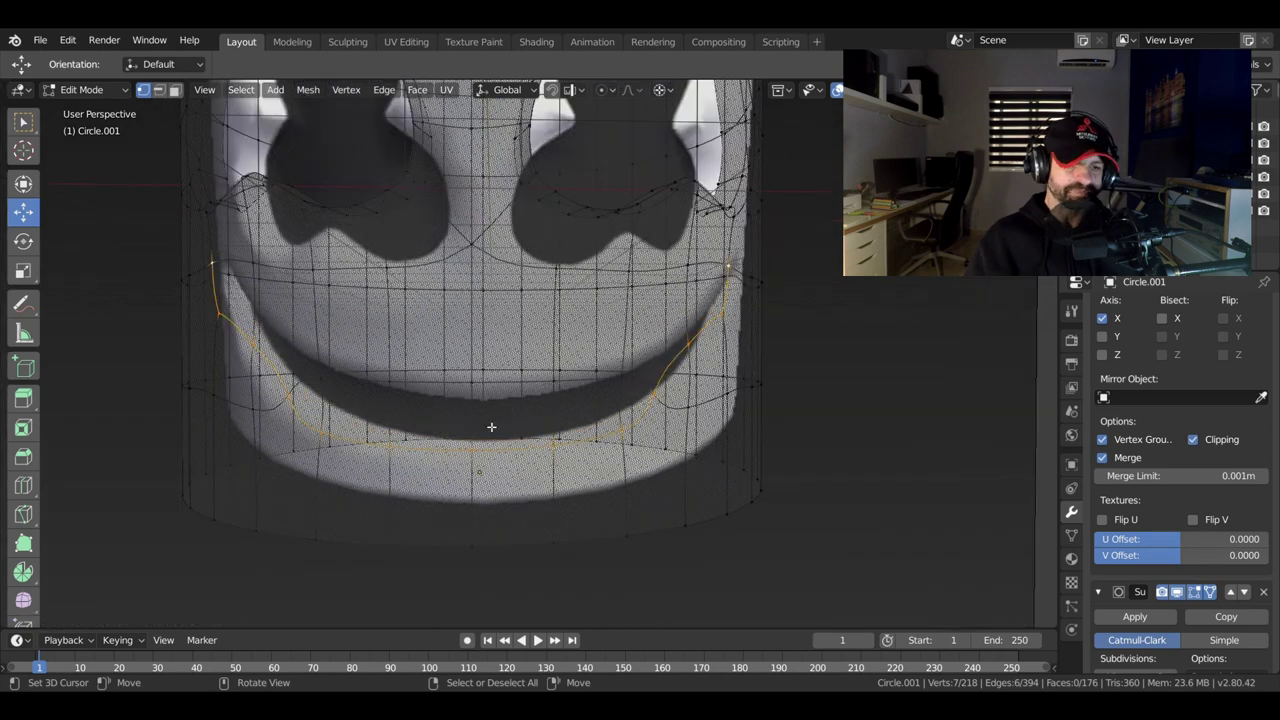
Switch to solid shading with plain cage edges to inspect the mouth cut.
{"action": "key", "text": "Tab"}
{"action": "key", "text": "Tab"}
{"action": "key", "text": "z"}
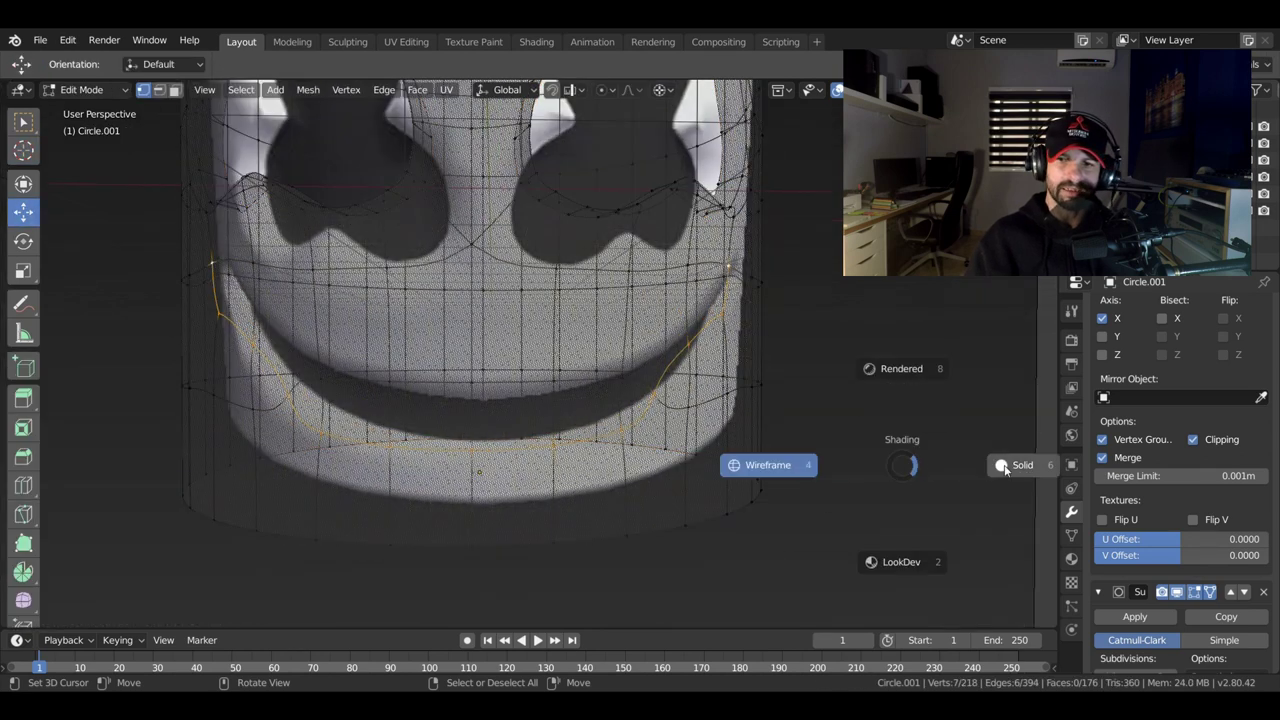
{"action": "left_click", "coordinate": [1005, 468]}
{"action": "middle_click_drag", "start_coordinate": [709, 467], "coordinate": [640, 460]}
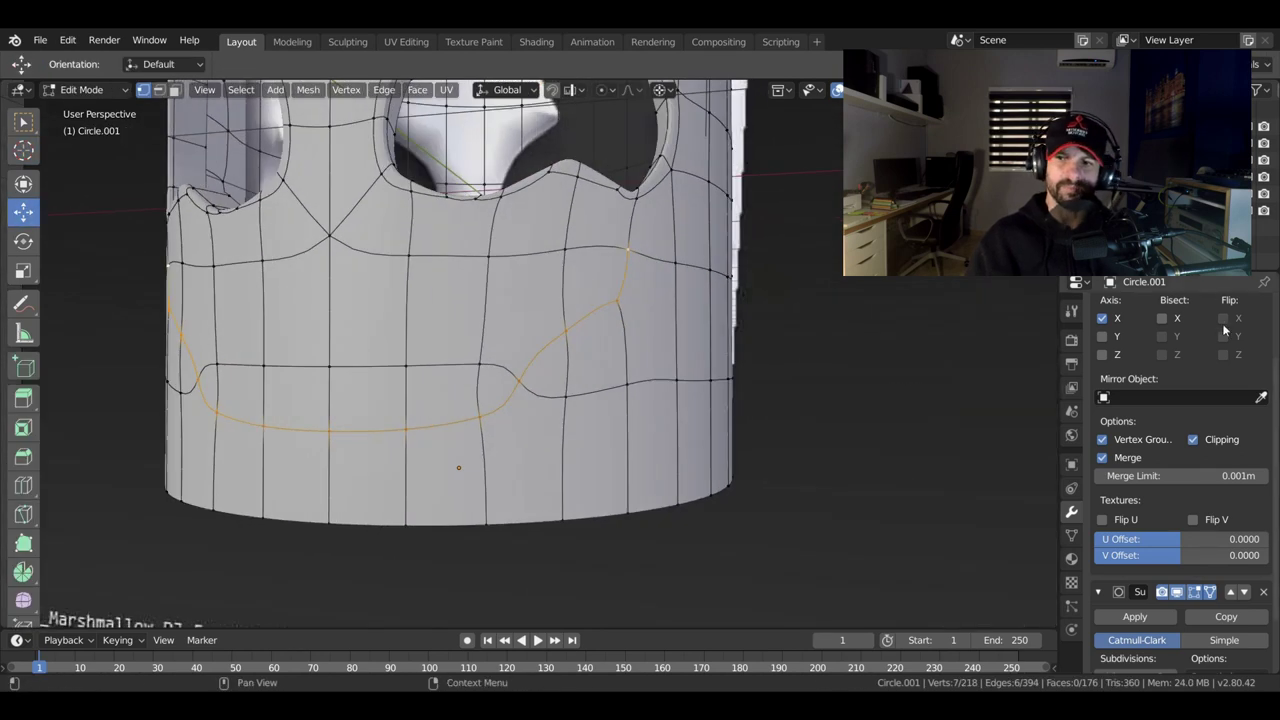
{"action": "scroll", "coordinate": [1224, 330], "scroll_direction": "down", "scroll_amount": 2}
{"action": "left_click", "coordinate": [1211, 537]}
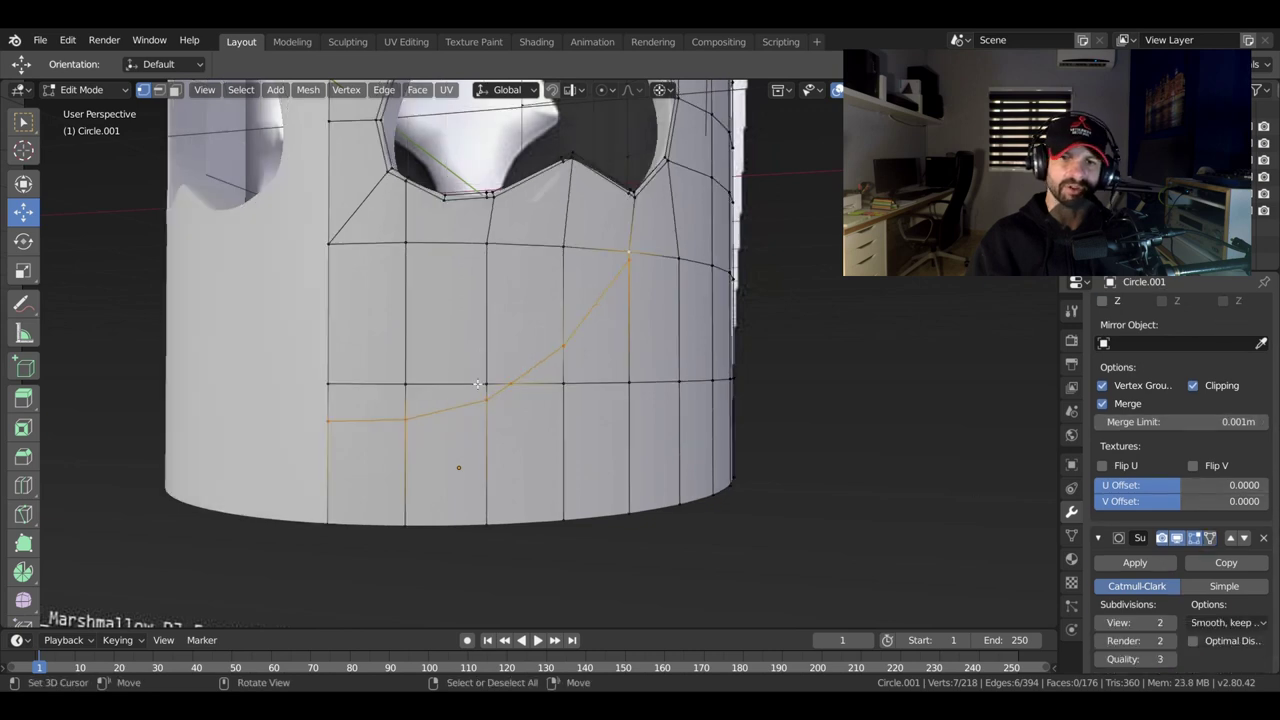
{"action": "middle_click_drag", "start_coordinate": [477, 384], "coordinate": [480, 380]}
{"action": "middle_click_drag", "start_coordinate": [656, 363], "coordinate": [620, 365]}
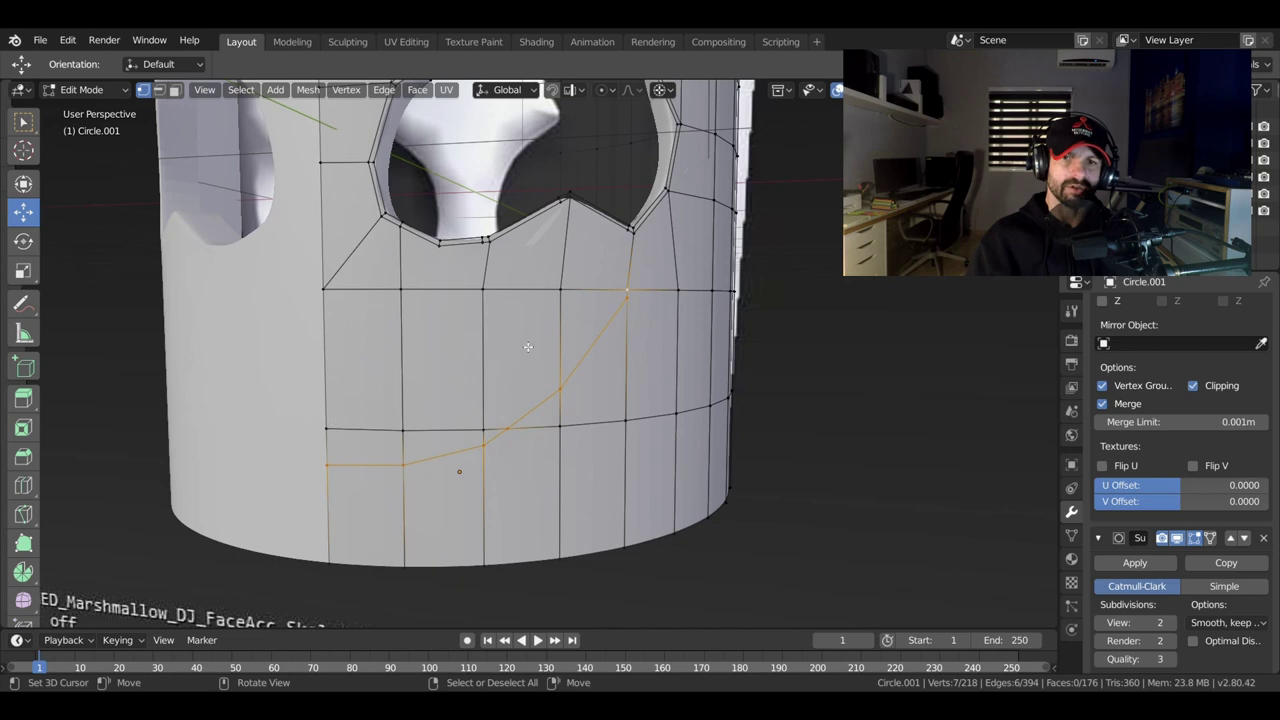
In front view, slide the mouth edge and a smile vertex down to follow the smile.
{"action": "key", "text": "KP_1"}
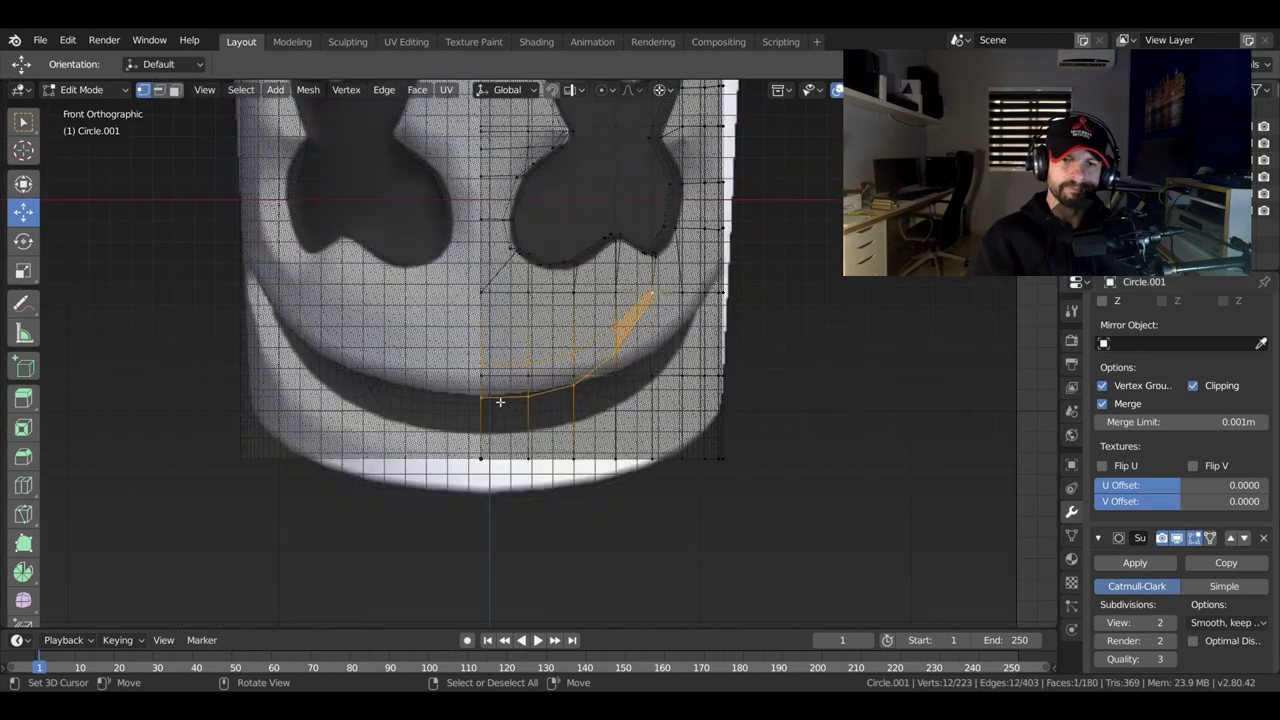
{"action": "left_click", "coordinate": [528, 400], "text": "shift"}
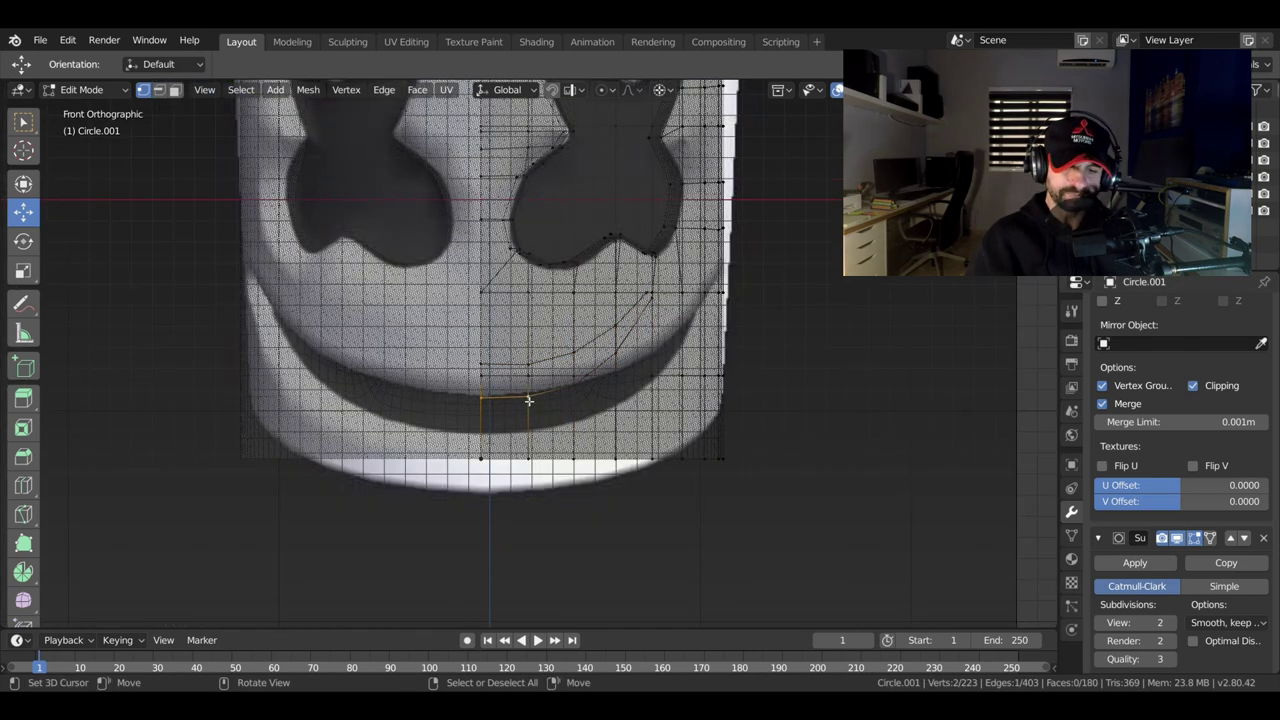
{"action": "key", "text": "g"}
{"action": "key", "text": "g"}
{"action": "left_click", "coordinate": [532, 421]}
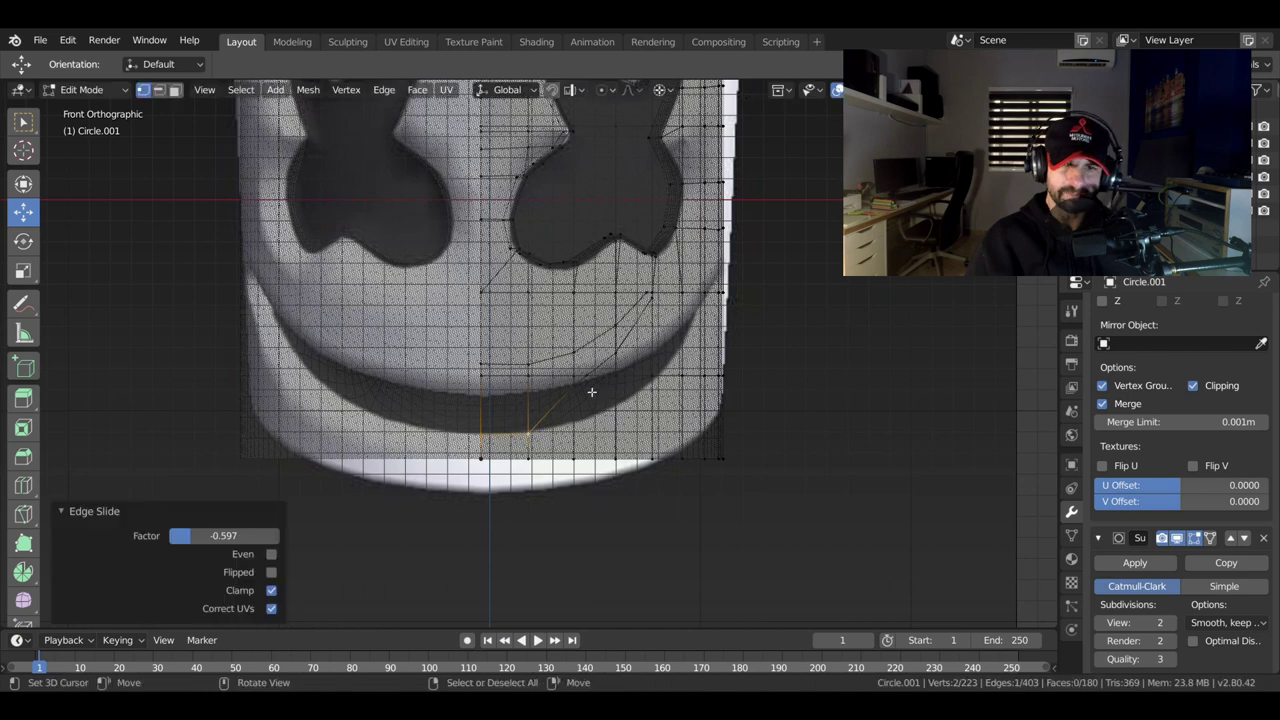
{"action": "left_click", "coordinate": [596, 378]}
{"action": "key", "text": "g"}
{"action": "key", "text": "g"}
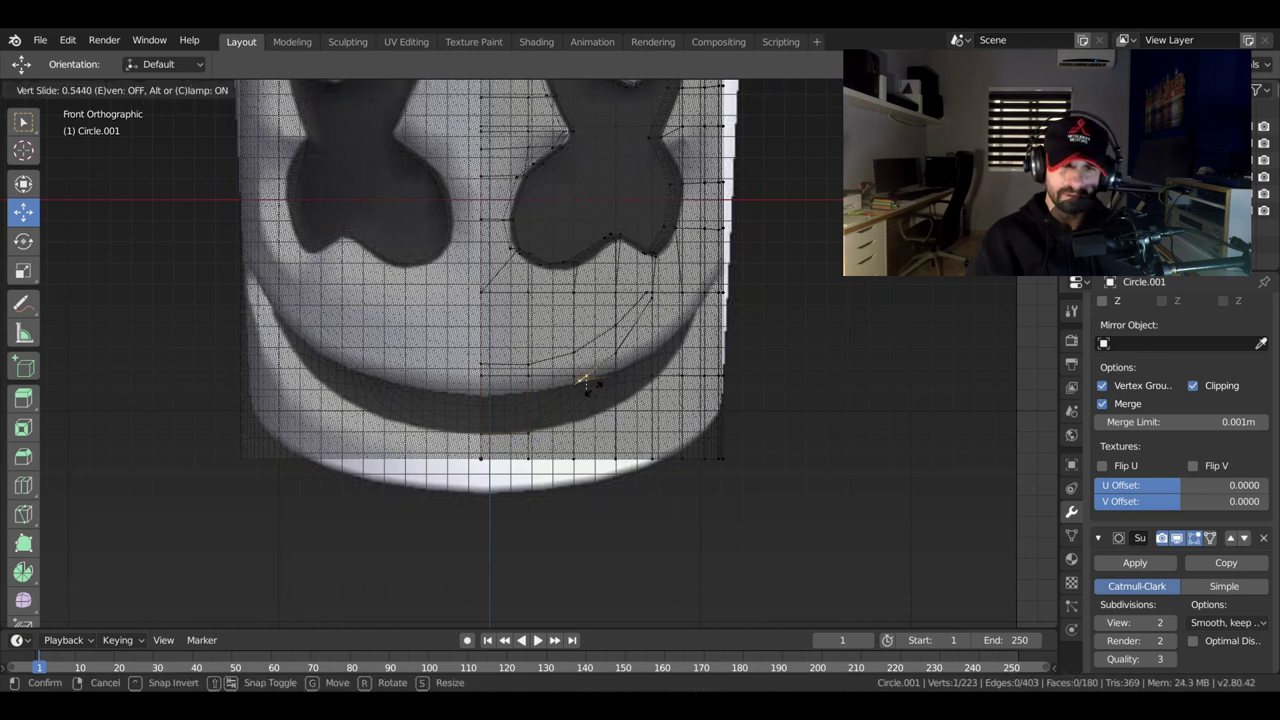
{"action": "left_click", "coordinate": [594, 400]}
{"action": "key", "text": "g"}
{"action": "key", "text": "g"}
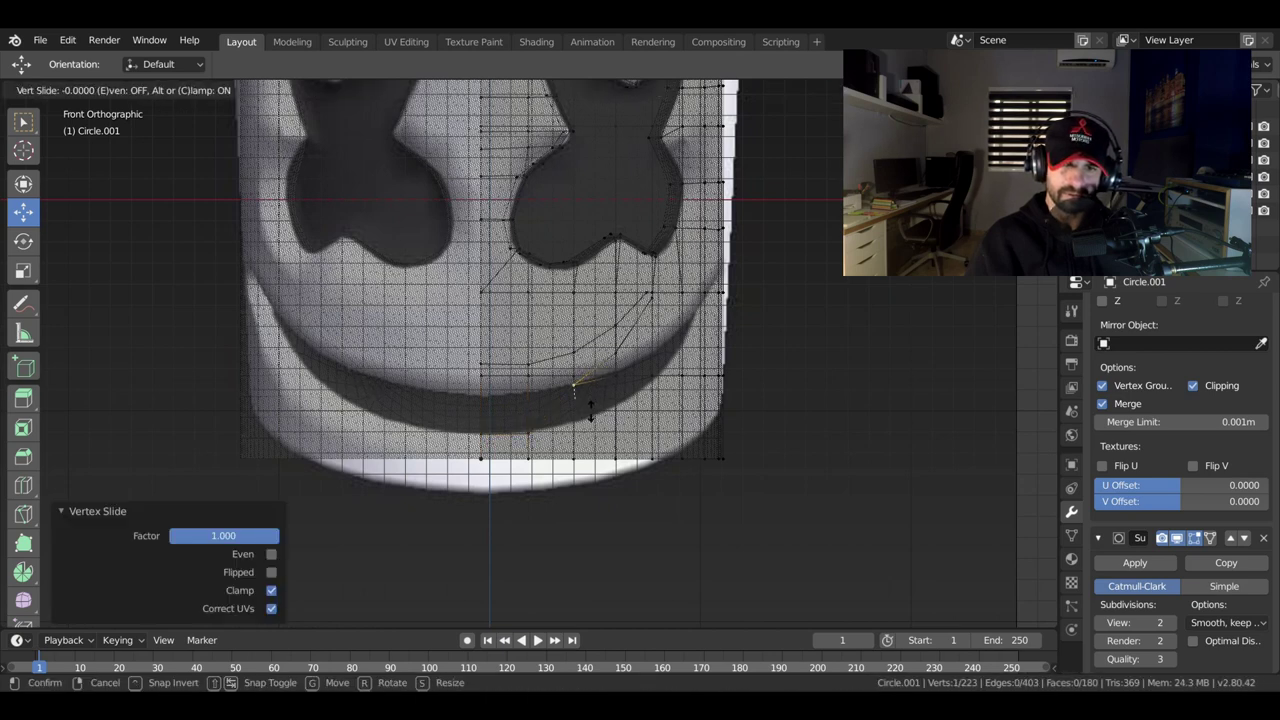
{"action": "left_click", "coordinate": [596, 416]}
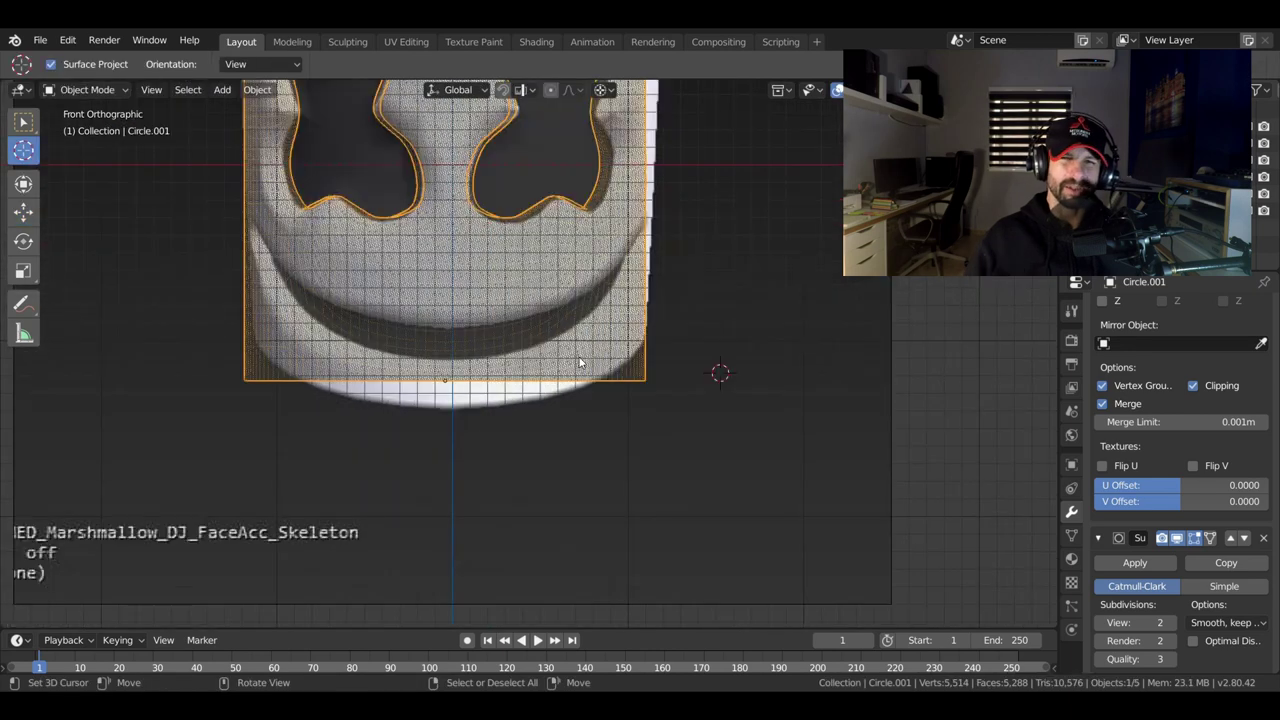
In solid shading, knife-cut an edge from the mouth corner up to the upper vertex.
{"action": "key", "text": "z"}
{"action": "left_click", "coordinate": [698, 357]}
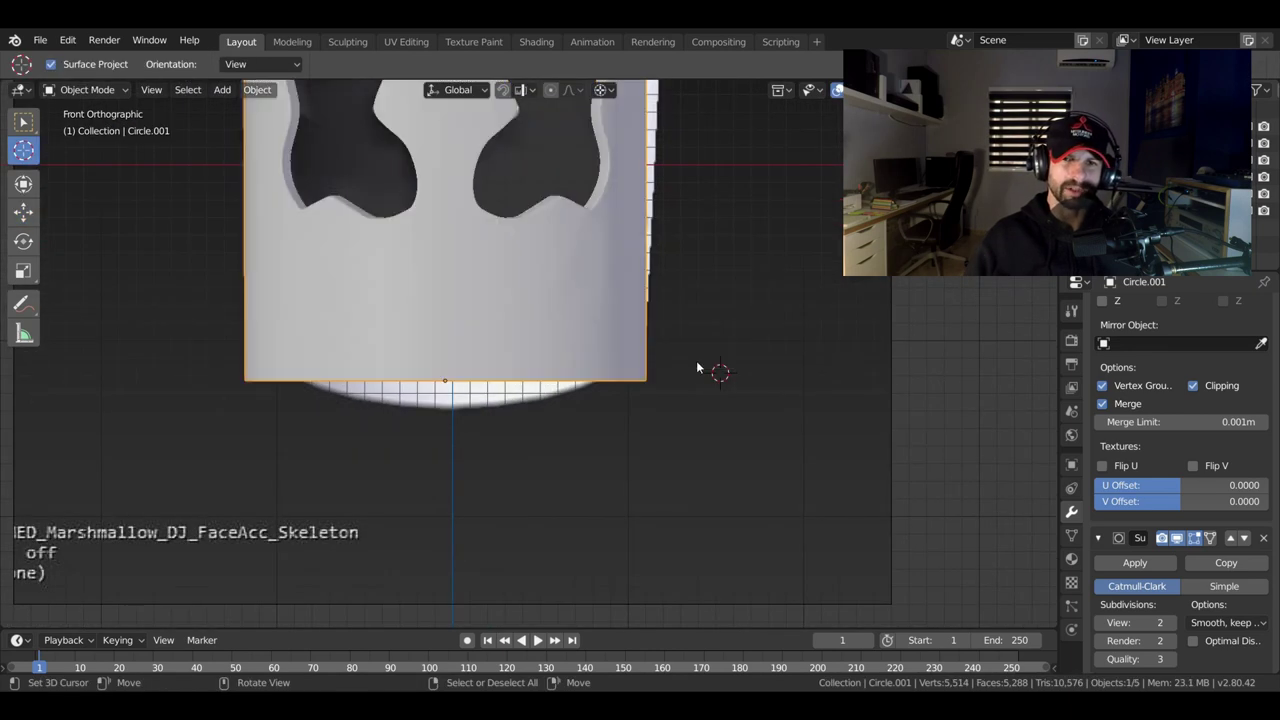
{"action": "left_click", "coordinate": [471, 312]}
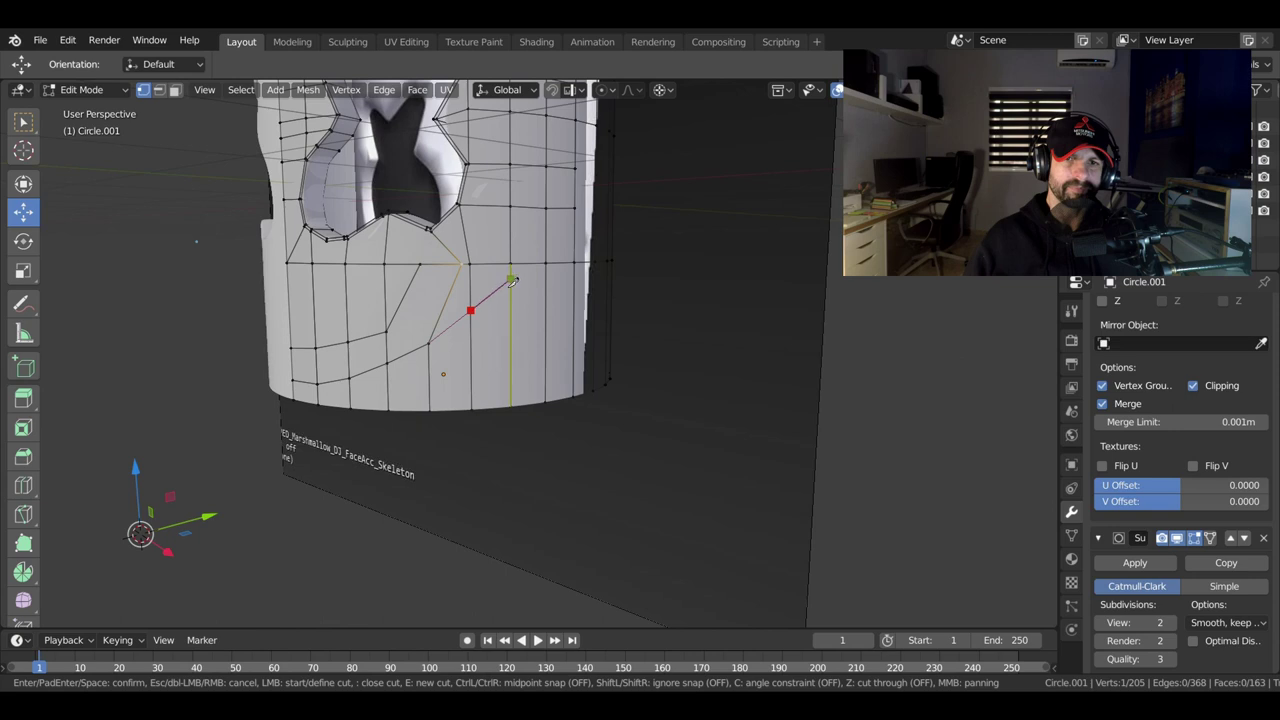
{"action": "left_click", "coordinate": [511, 278]}
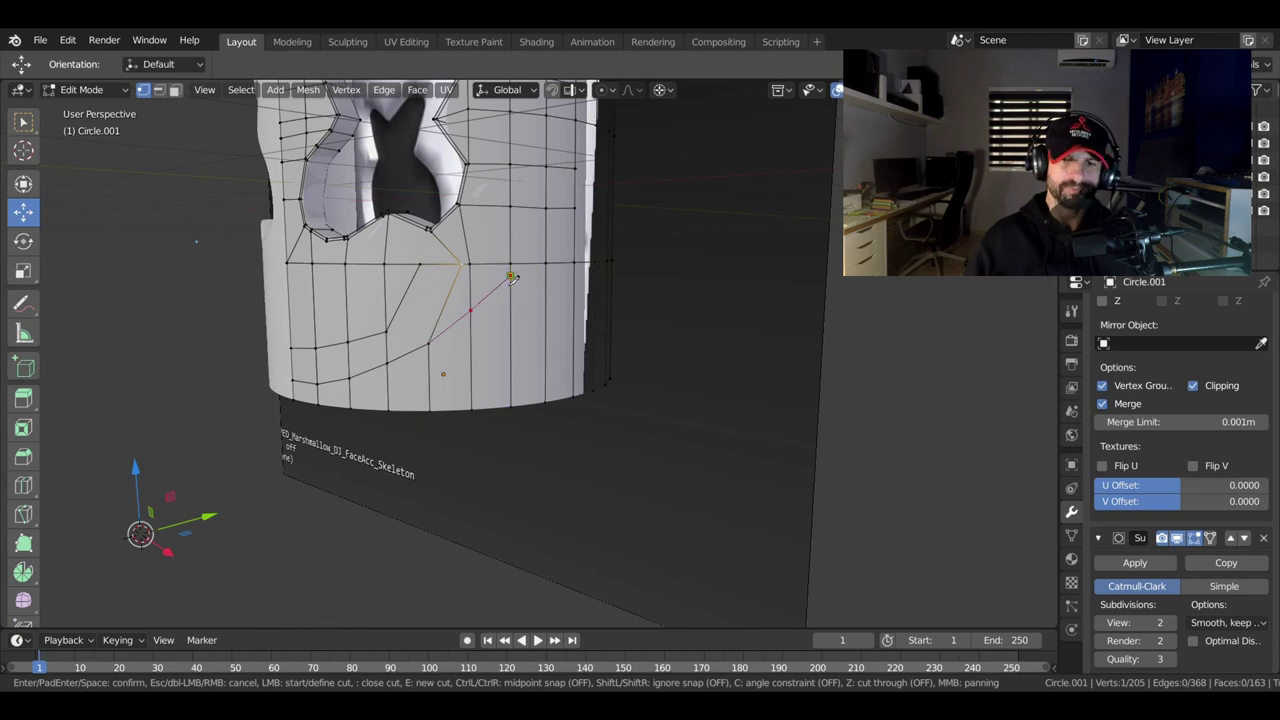
{"action": "key", "text": "Return"}
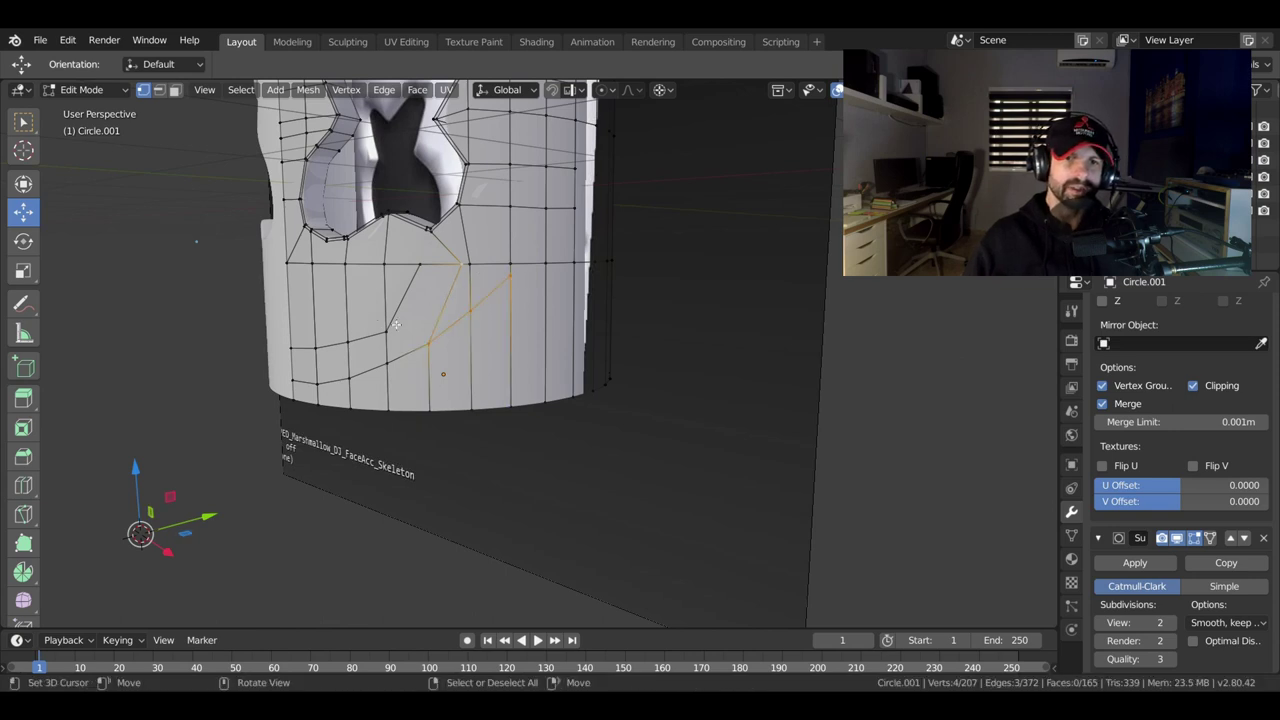
Add a second knife cut from the lower vertex to the upper vertex at the mouth corner.
{"action": "key", "text": "k"}
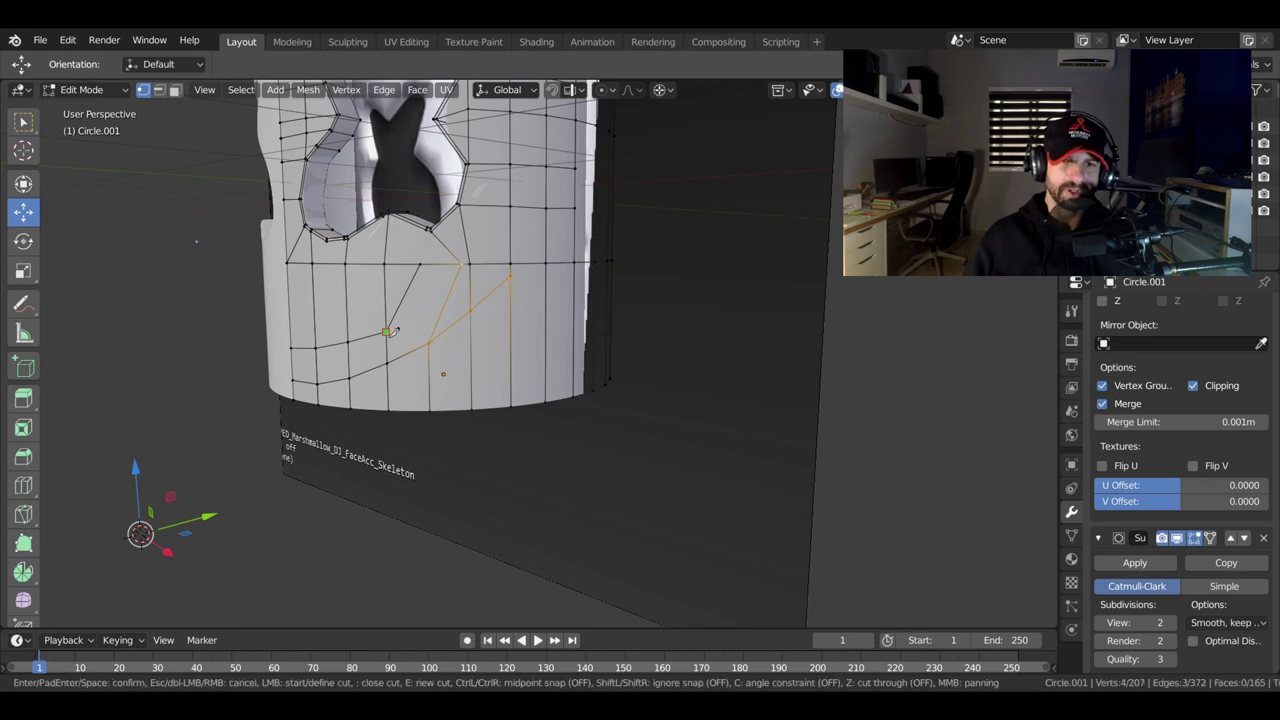
{"action": "left_click", "coordinate": [388, 332]}
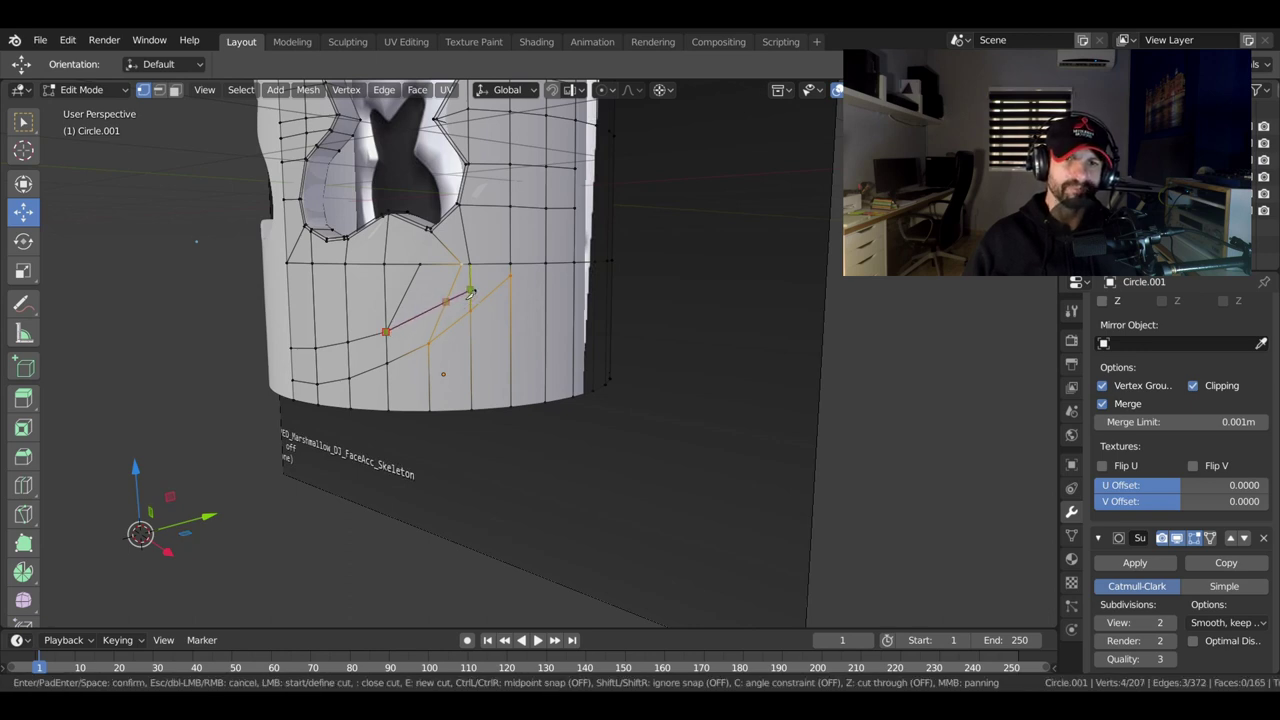
{"action": "left_click", "coordinate": [469, 290]}
{"action": "left_click", "coordinate": [496, 265]}
{"action": "key", "text": "Return"}
{"action": "scroll", "coordinate": [548, 286], "scroll_direction": "up", "scroll_amount": 3}
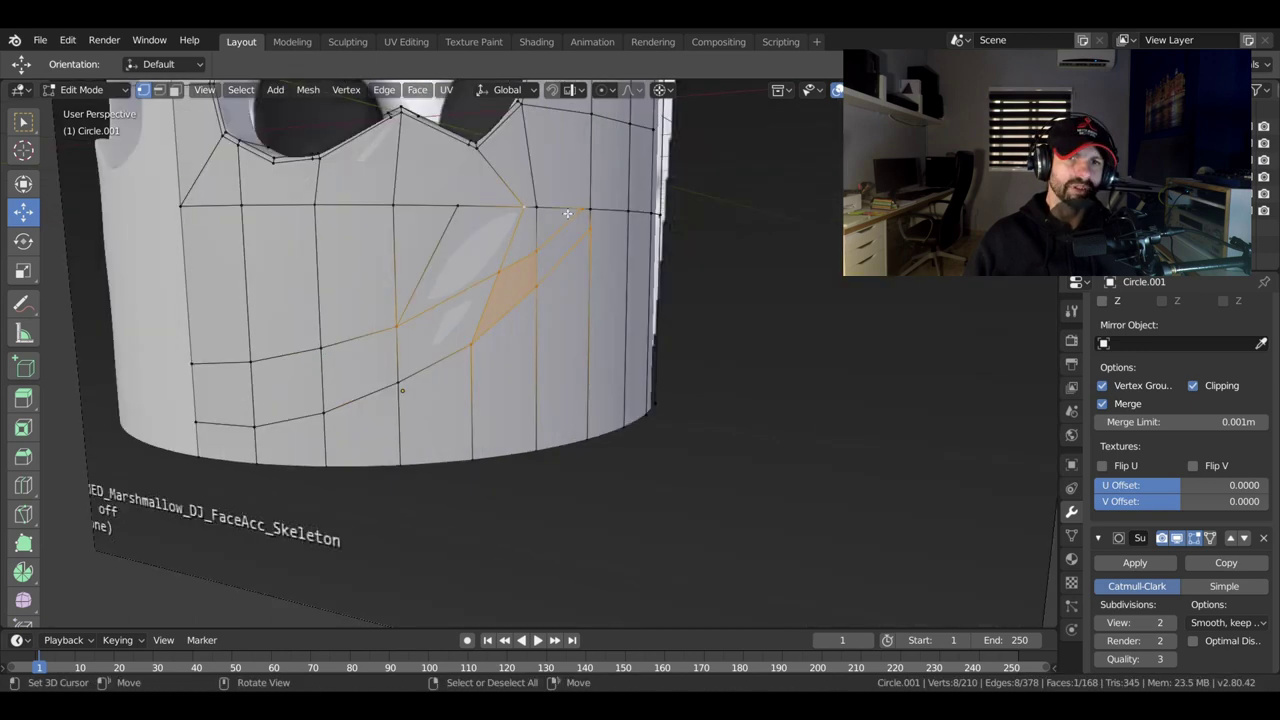
{"action": "middle_click_drag", "start_coordinate": [552, 264], "coordinate": [392, 275]}
Dissolve the diagonal edges by the mouth corner, undo the last dissolve, and return to front view in vertex mode.
{"action": "key", "text": "2"}
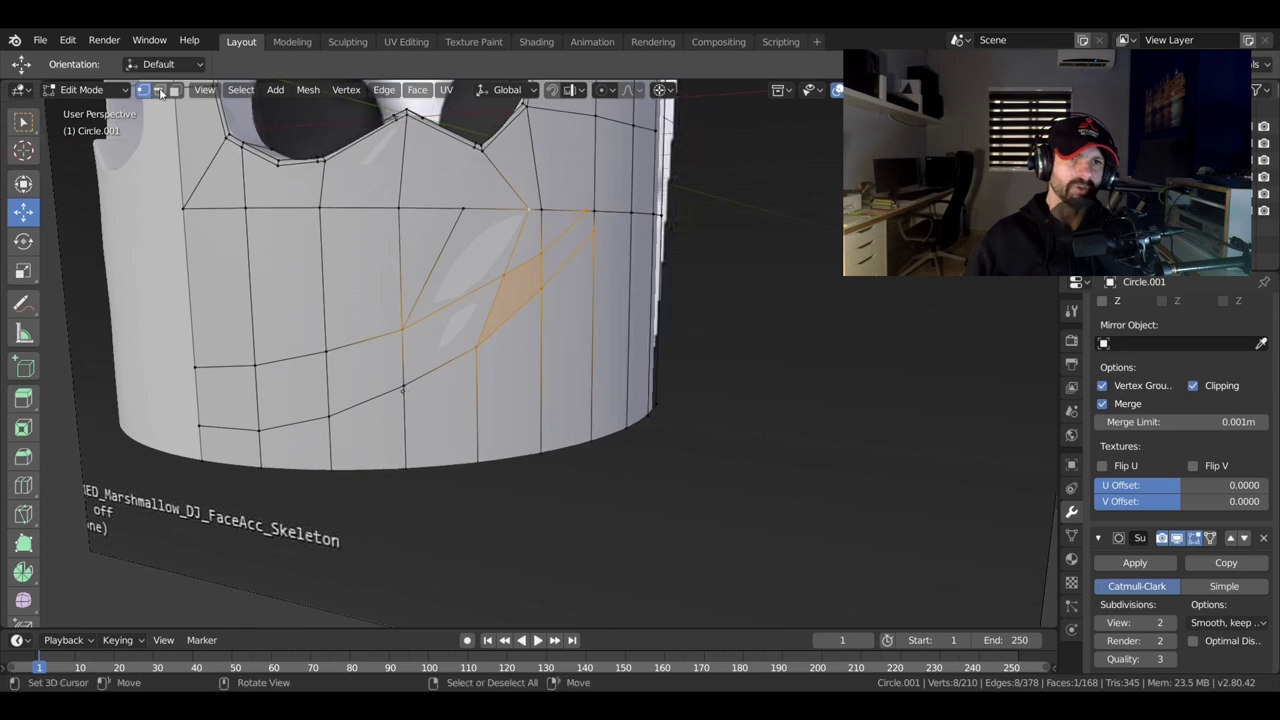
{"action": "left_click", "coordinate": [438, 268]}
{"action": "key", "text": "x"}
{"action": "left_click", "coordinate": [438, 268]}
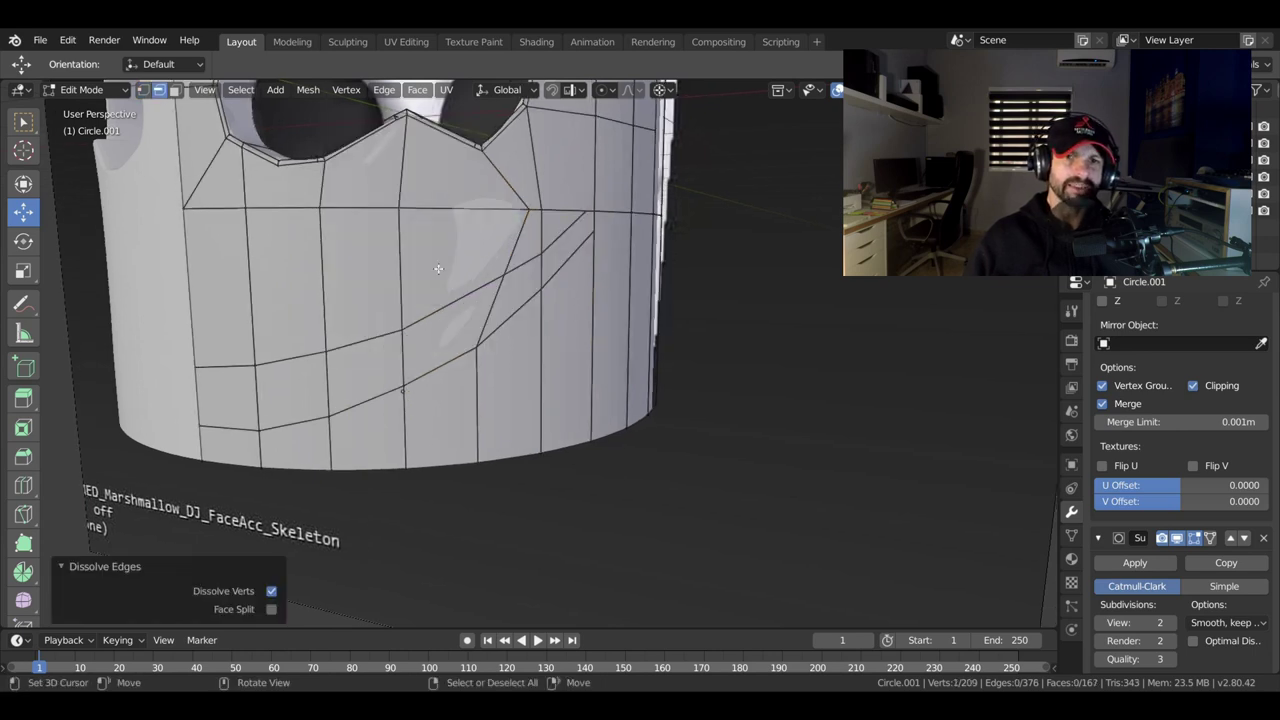
{"action": "left_click", "coordinate": [520, 255]}
{"action": "key", "text": "x"}
{"action": "left_click", "coordinate": [522, 301]}
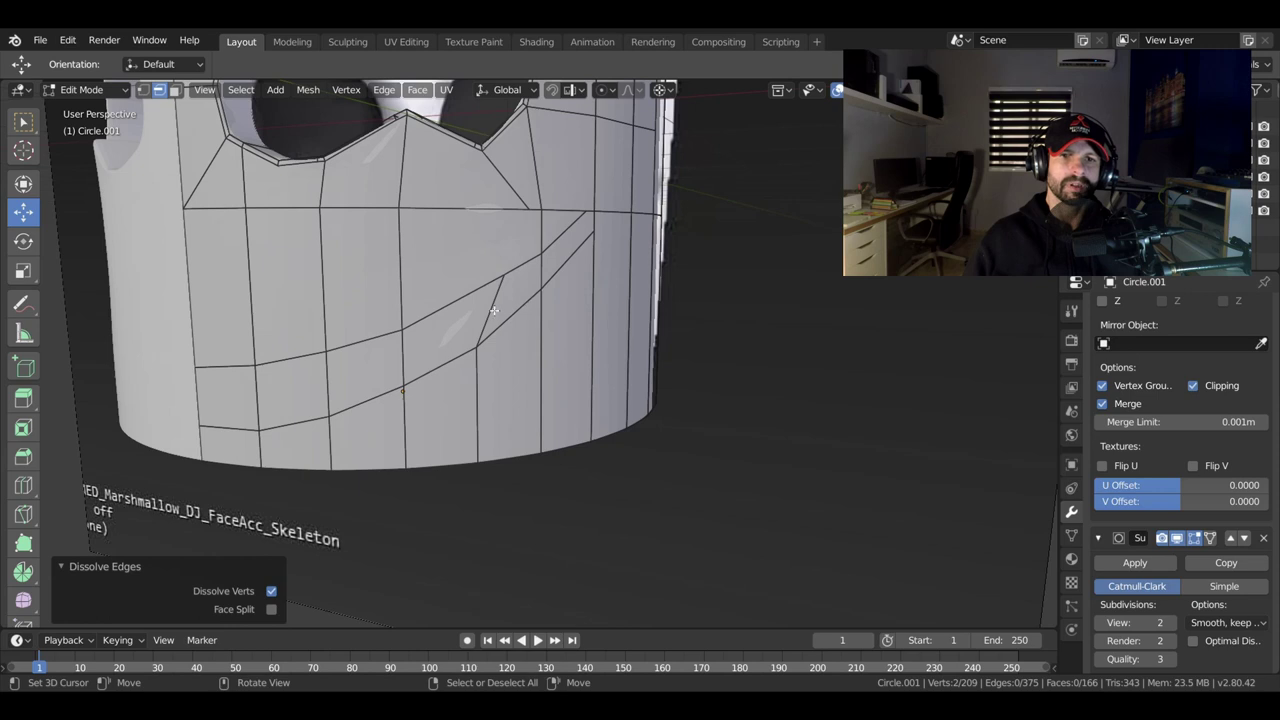
{"action": "key", "text": "x"}
{"action": "left_click", "coordinate": [494, 310]}
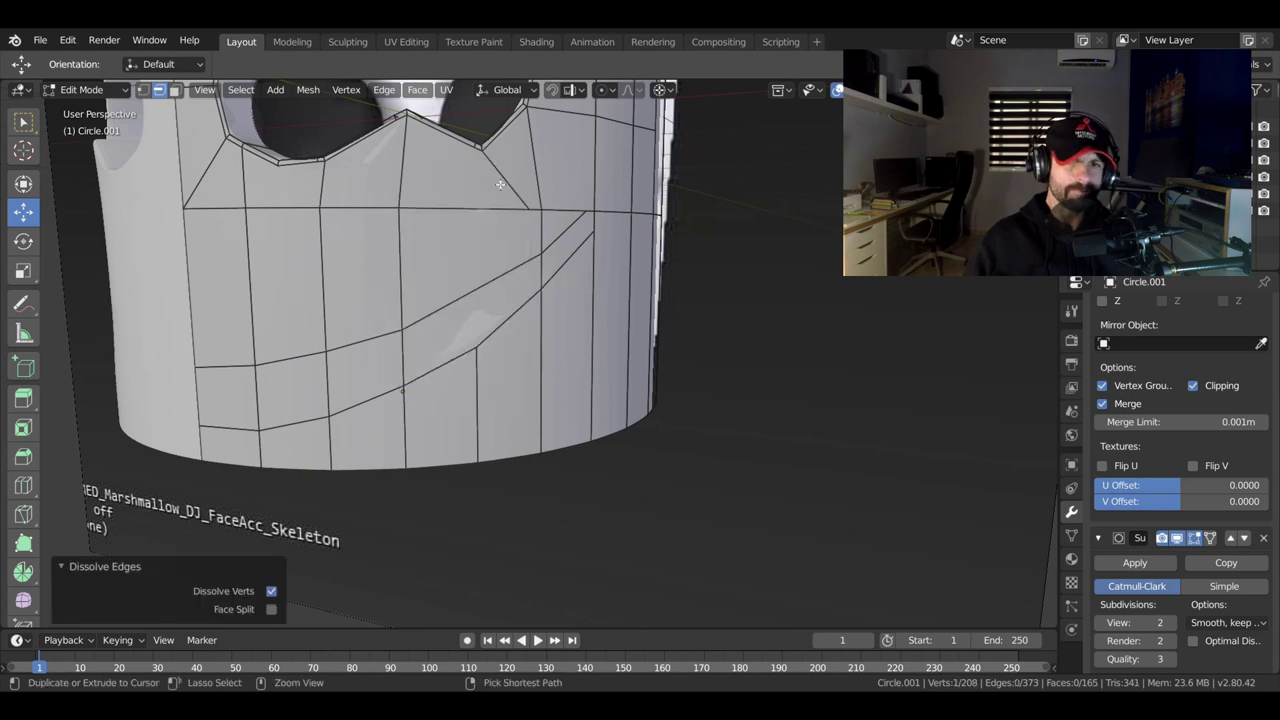
{"action": "key", "text": "ctrl+z"}
{"action": "key", "text": "ctrl+z"}
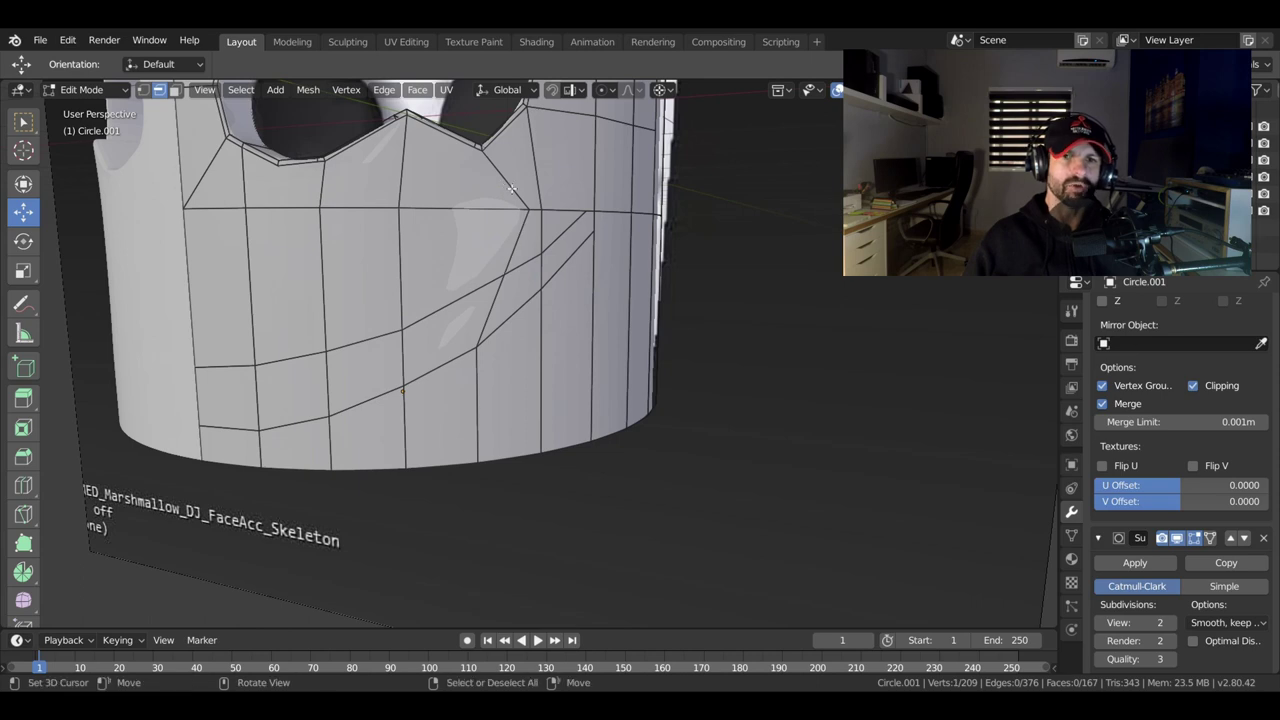
{"action": "key", "text": "KP_1"}
{"action": "key", "text": "1"}
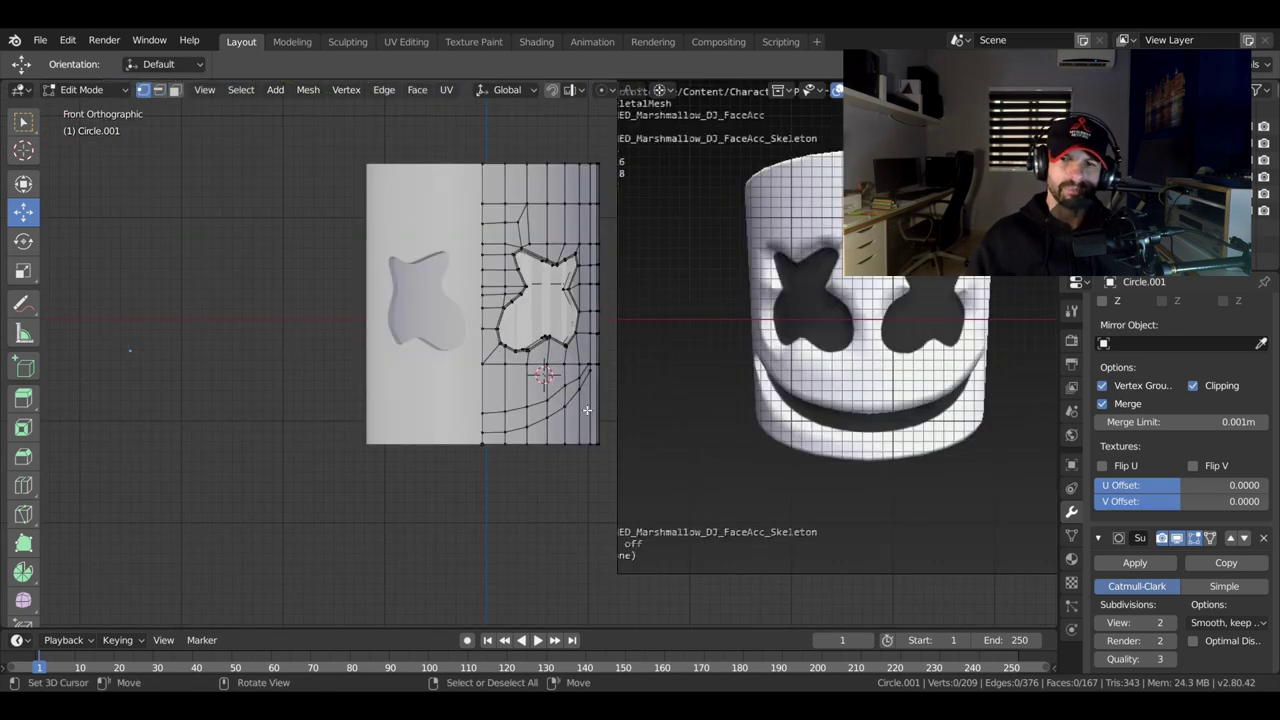
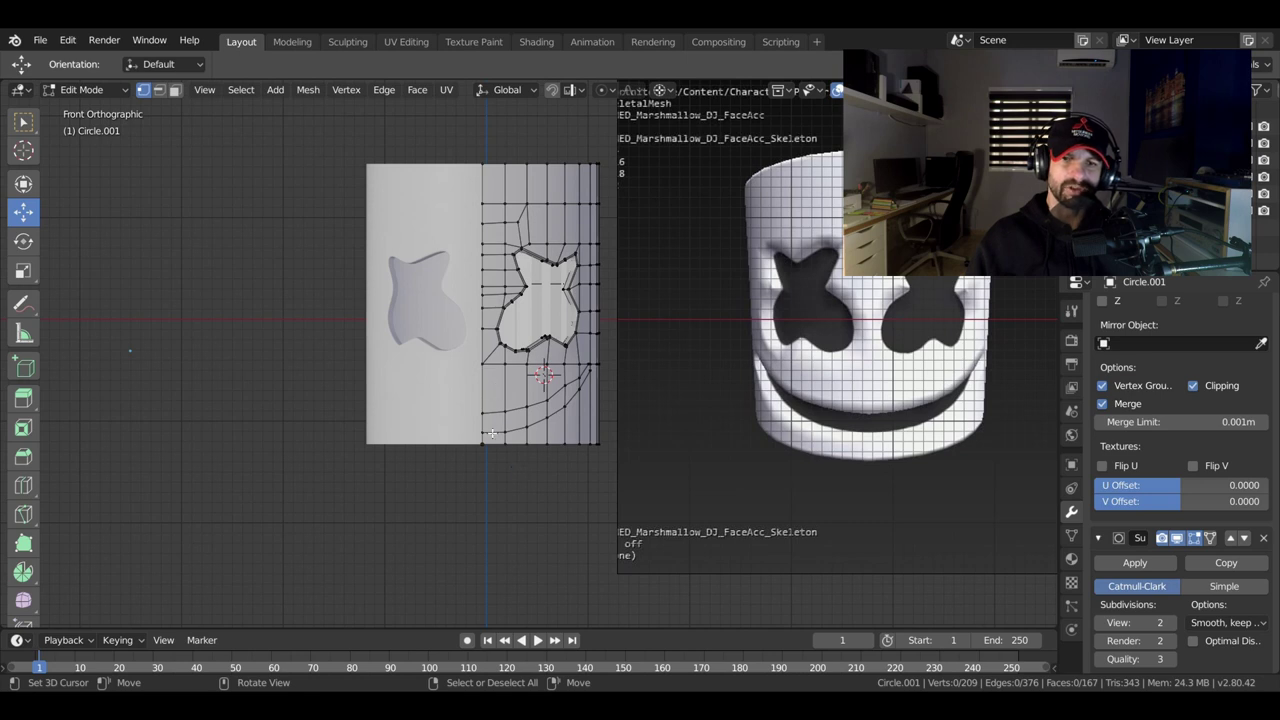
Extrude the head's bottom edge loop straight down about 0.124 m.
{"action": "scroll", "coordinate": [494, 425], "scroll_direction": "up", "scroll_amount": 2}
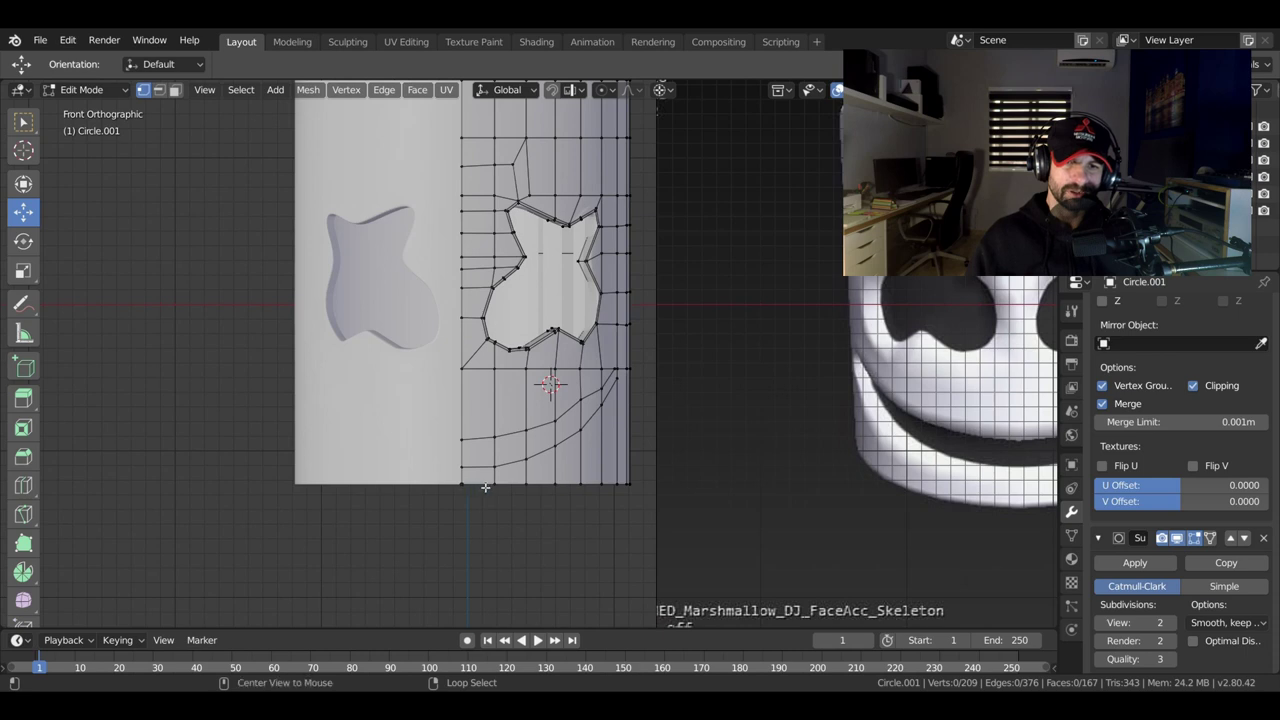
{"action": "left_click", "coordinate": [495, 484], "text": "alt"}
{"action": "key", "text": "g"}
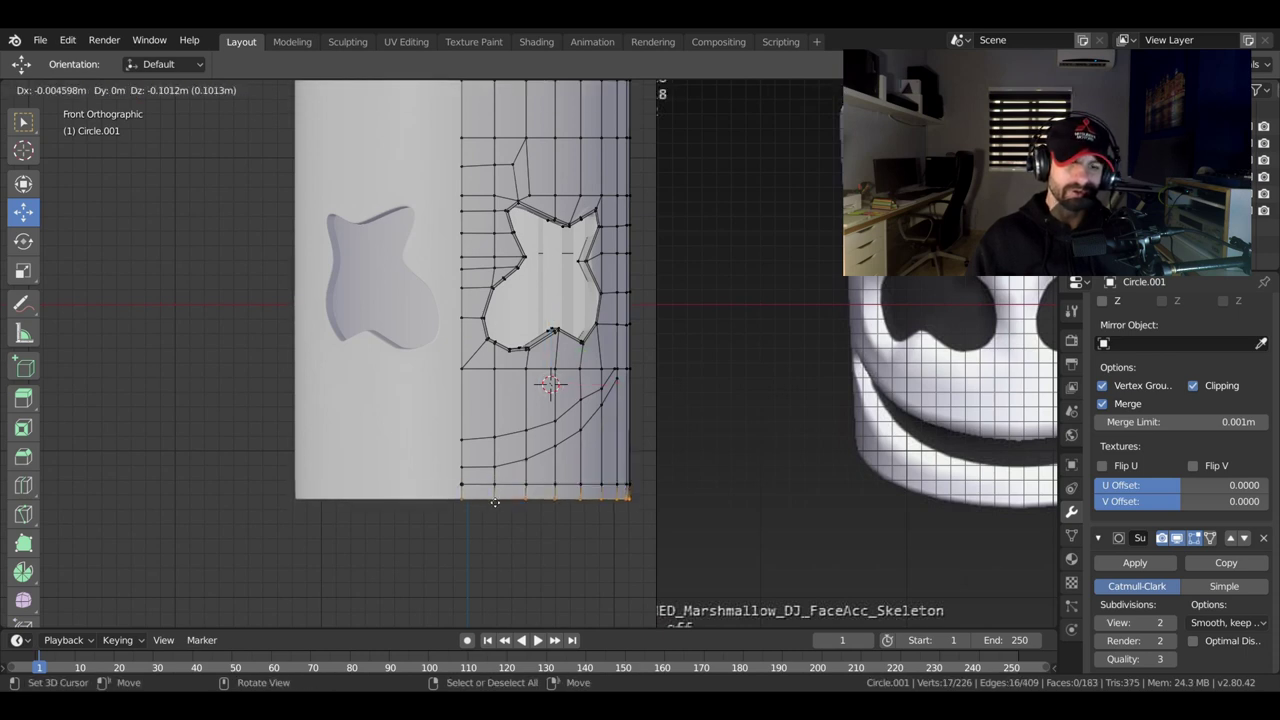
{"action": "key", "text": "z"}
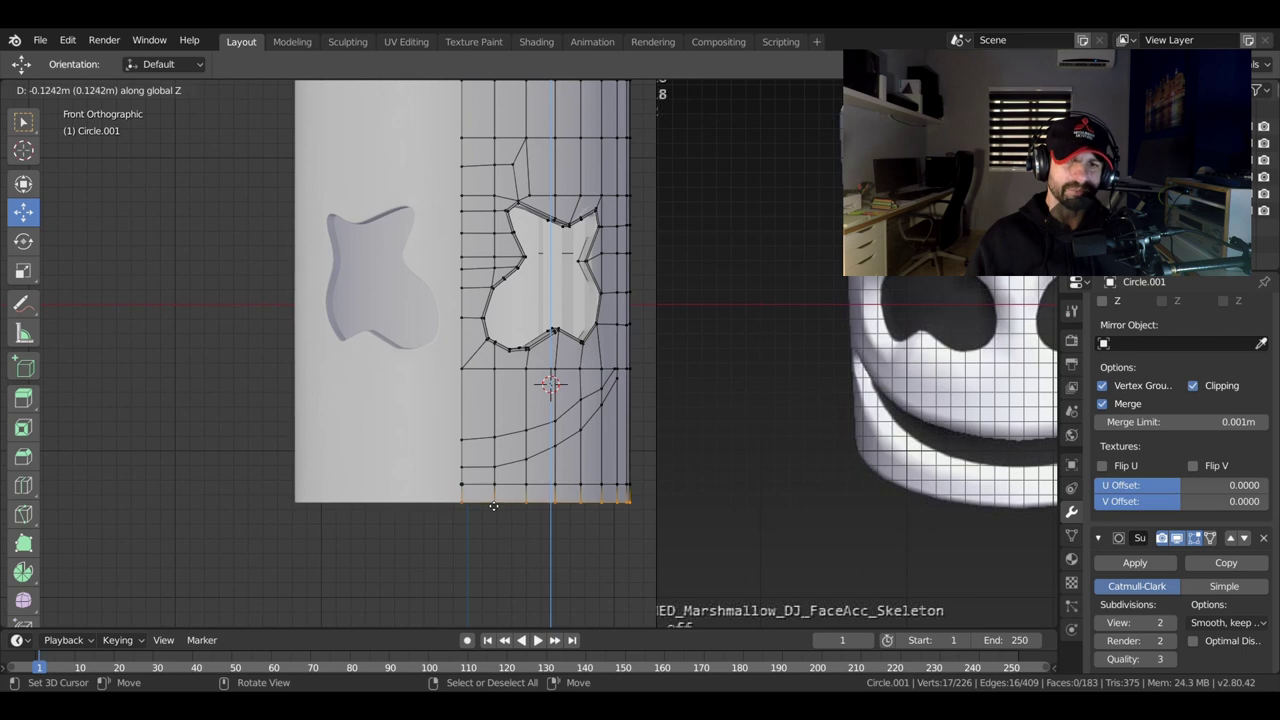
{"action": "left_click", "coordinate": [493, 506]}
Slide the edge loop above close to the new bottom rim.
{"action": "scroll", "coordinate": [565, 468], "scroll_direction": "down", "scroll_amount": 1}
{"action": "scroll", "coordinate": [565, 468], "scroll_direction": "down", "scroll_amount": 1}
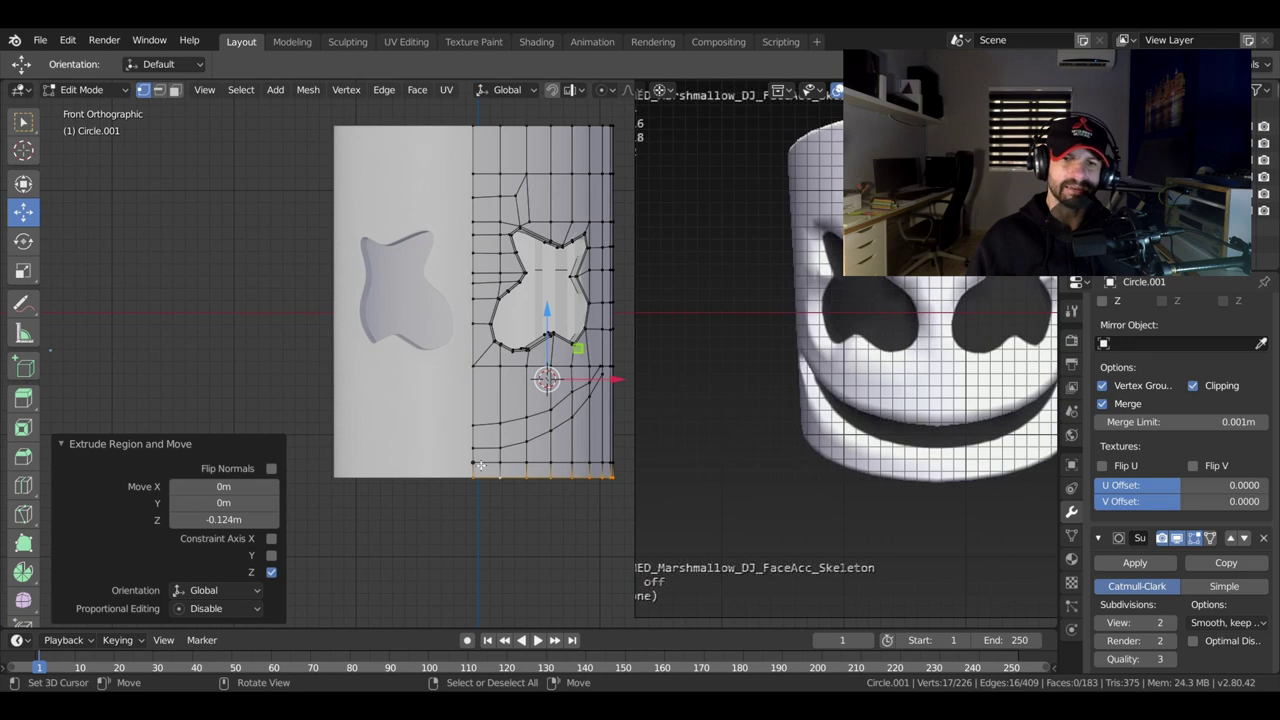
{"action": "left_click", "coordinate": [480, 465], "text": "alt"}
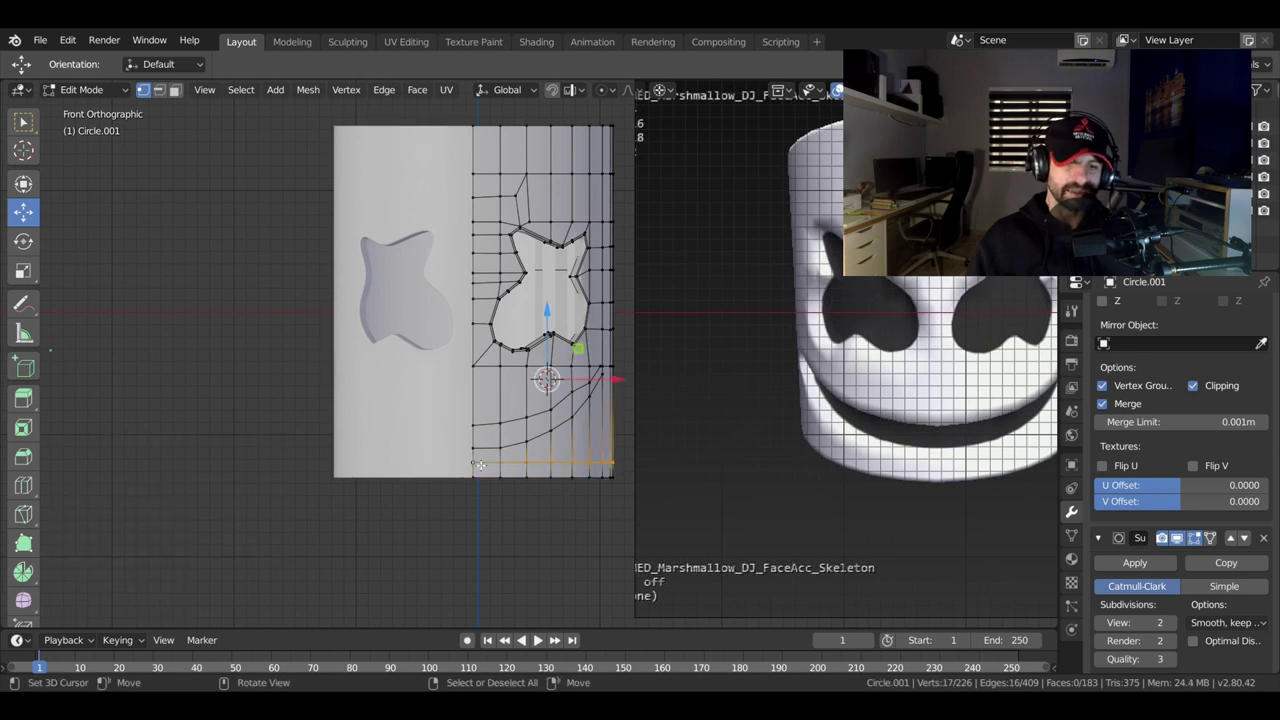
{"action": "key", "text": "g"}
{"action": "key", "text": "g"}
{"action": "left_click", "coordinate": [519, 448]}
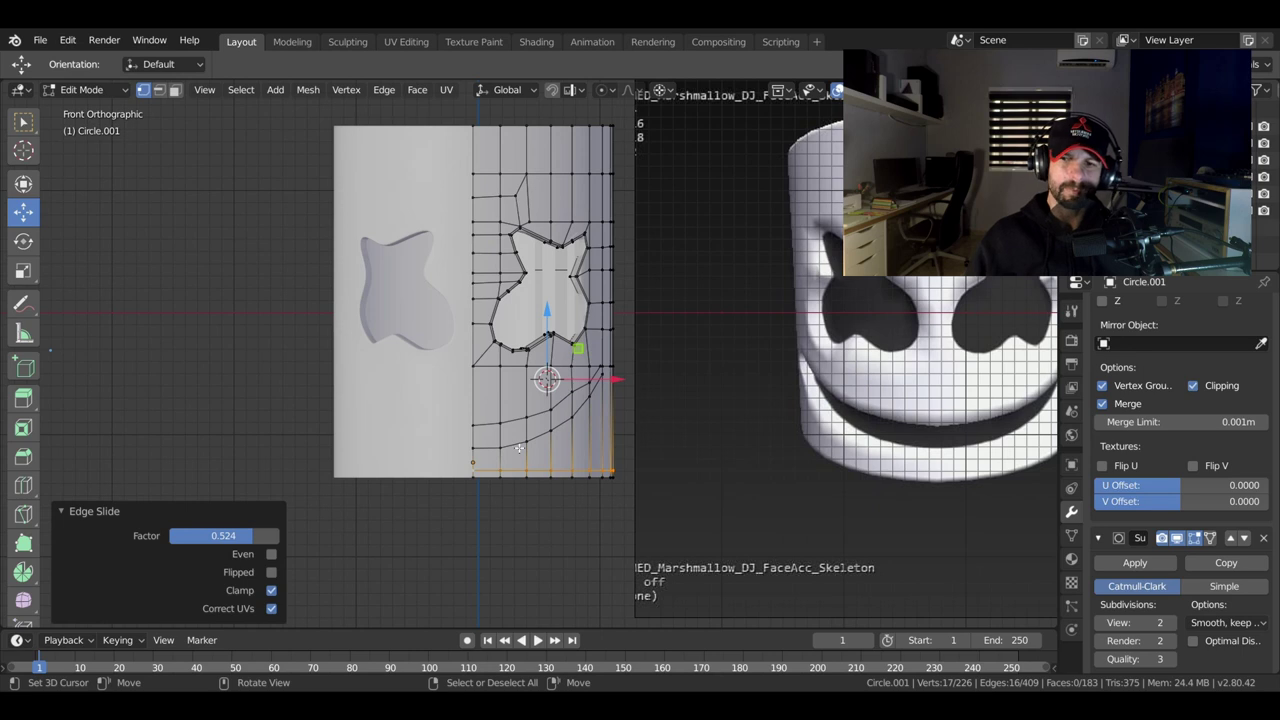
{"action": "scroll", "coordinate": [519, 448], "scroll_direction": "up", "scroll_amount": 3}
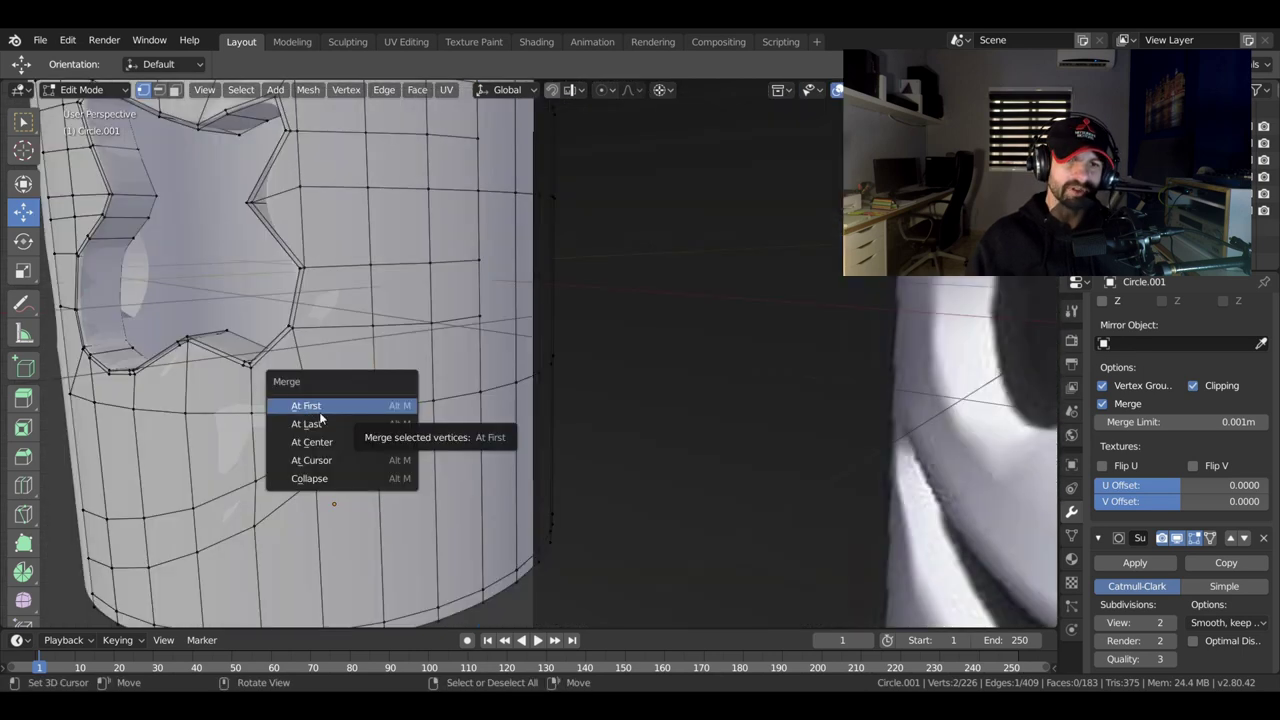
Merge the stray vertices at First, then merge a second pair At Last below the mouth.
{"action": "left_click", "coordinate": [308, 406]}
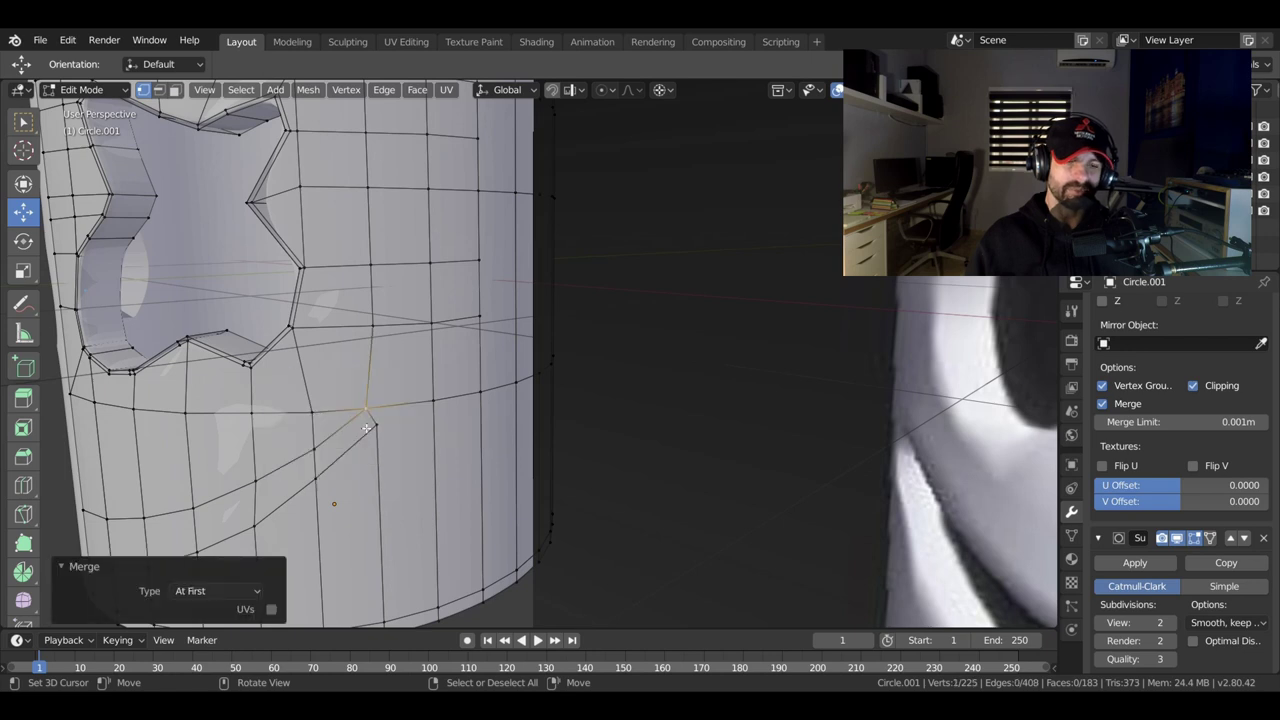
{"action": "right_click", "coordinate": [368, 412], "text": "ctrl"}
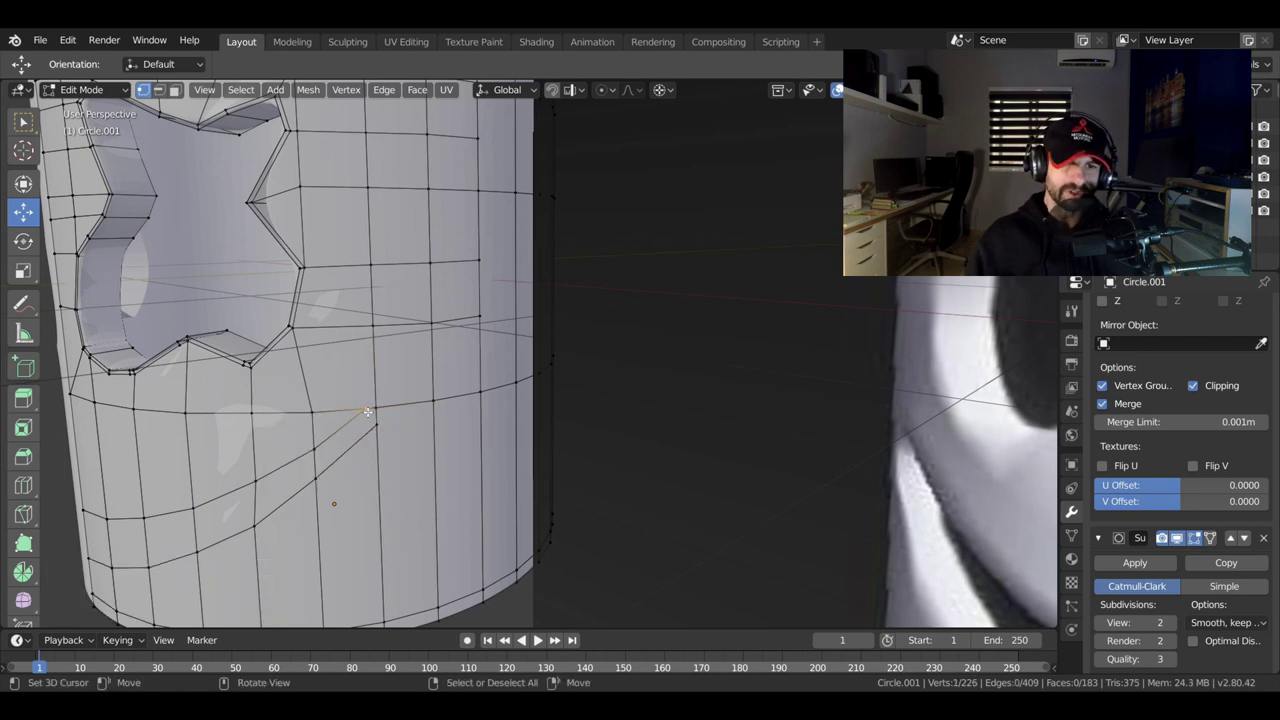
{"action": "left_click", "coordinate": [380, 412], "text": "shift"}
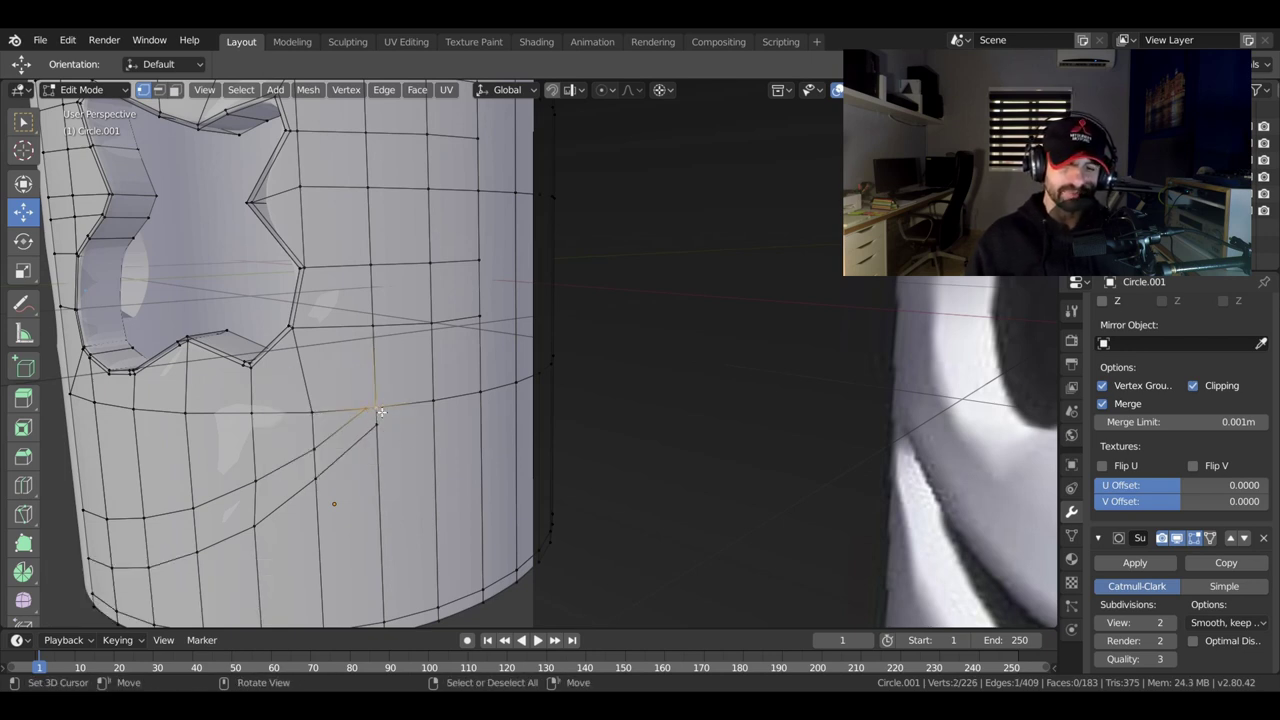
{"action": "key", "text": "alt+m"}
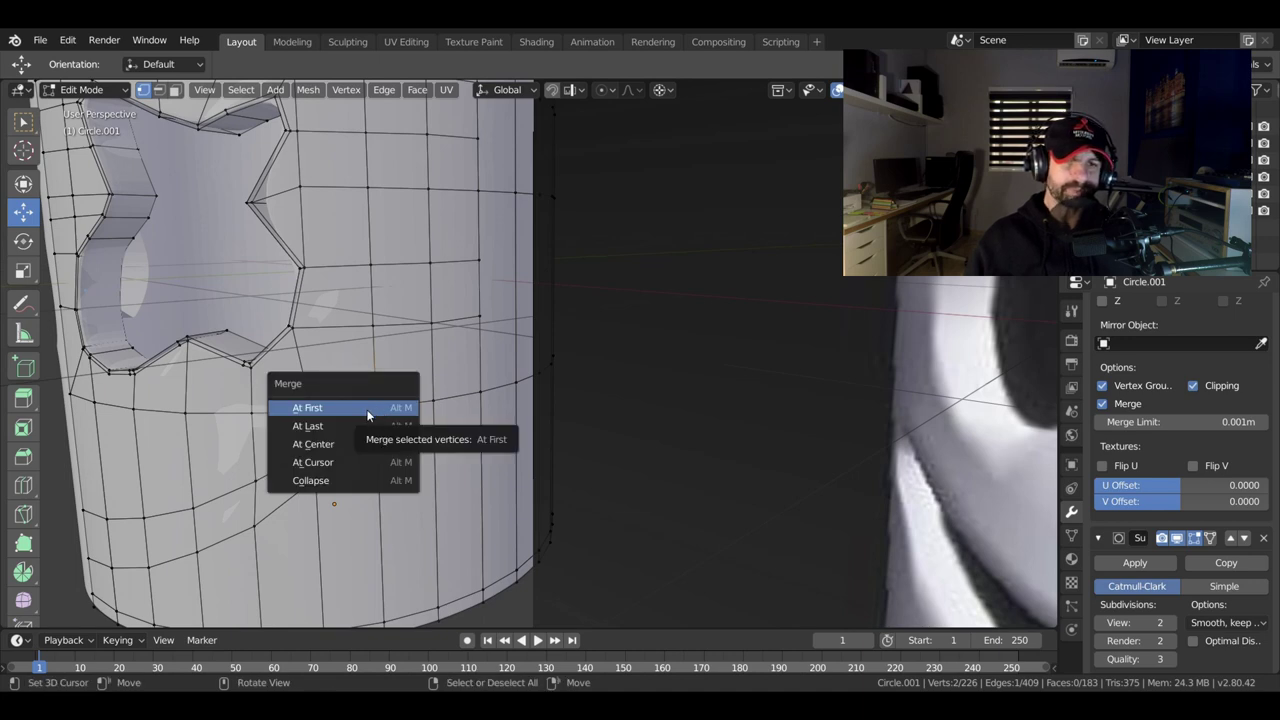
{"action": "left_click", "coordinate": [352, 426]}
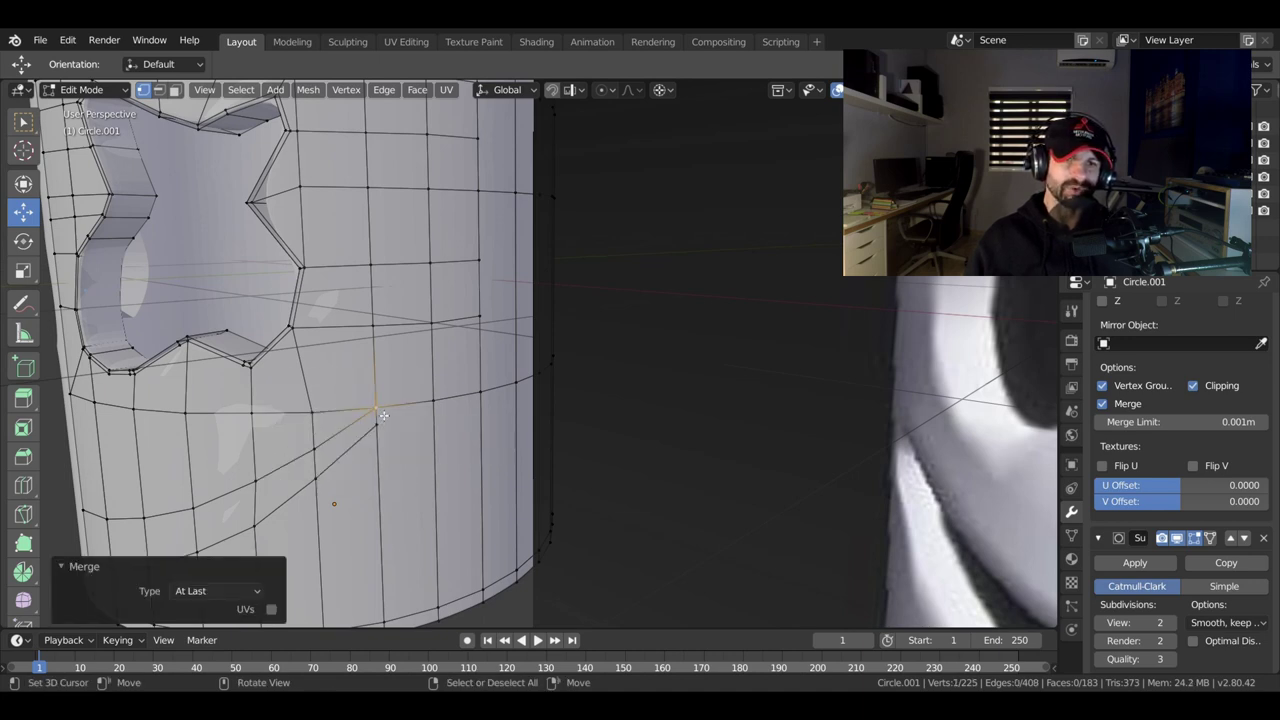
Inspect the merged vertex on the grid, try joining the selected vertices, and start the Knife tool.
{"action": "middle_click_drag", "start_coordinate": [383, 416], "coordinate": [497, 378]}
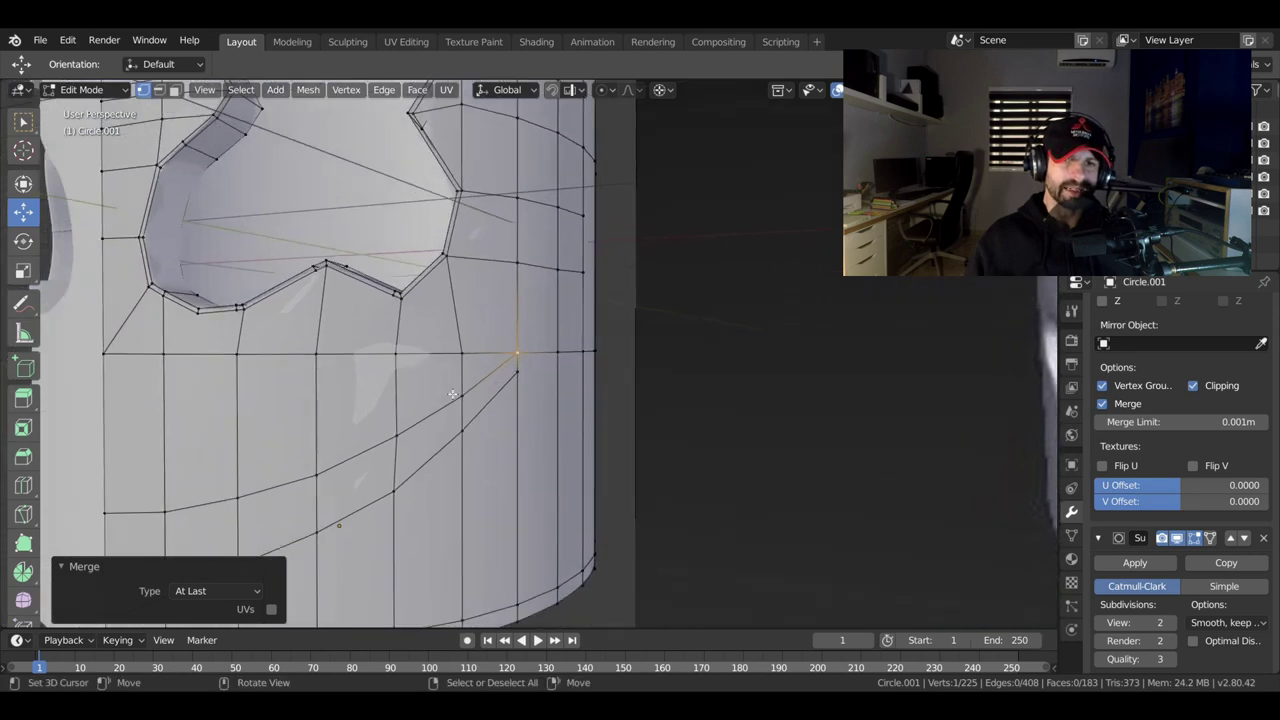
{"action": "scroll", "coordinate": [463, 387], "scroll_direction": "down", "scroll_amount": 3}
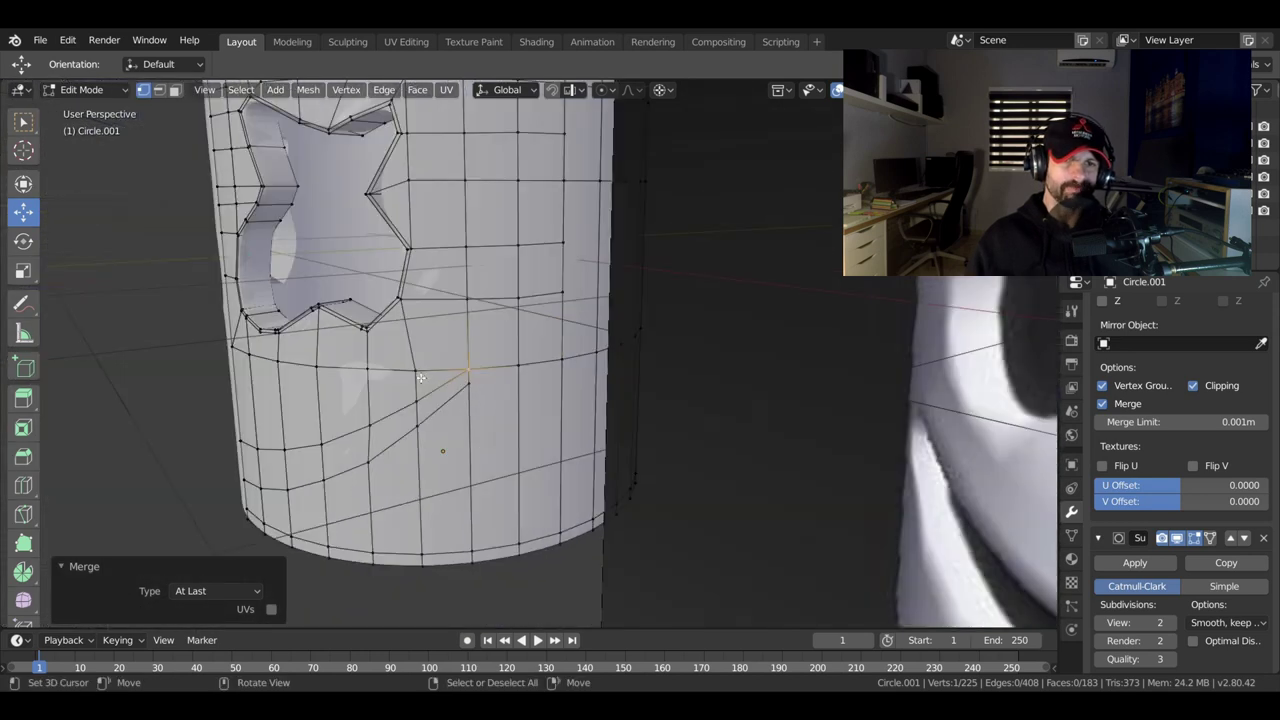
{"action": "middle_click_drag", "start_coordinate": [413, 372], "coordinate": [422, 376]}
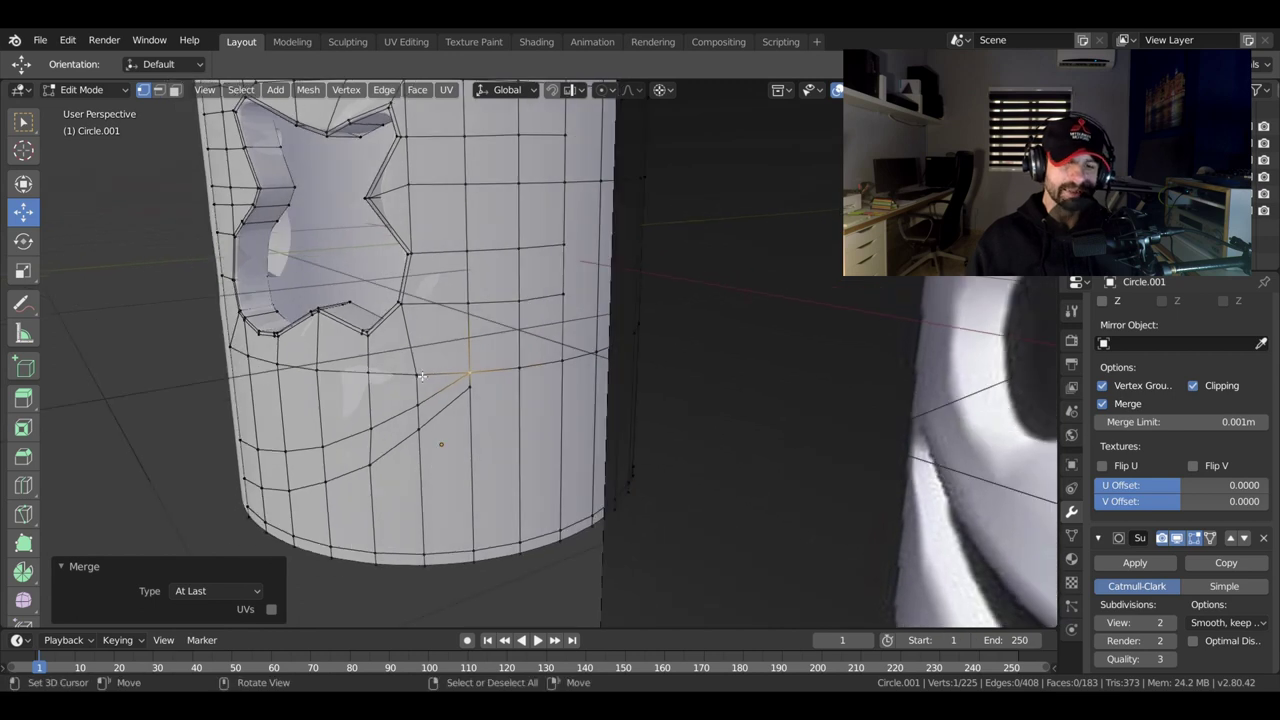
{"action": "key", "text": "shift+r"}
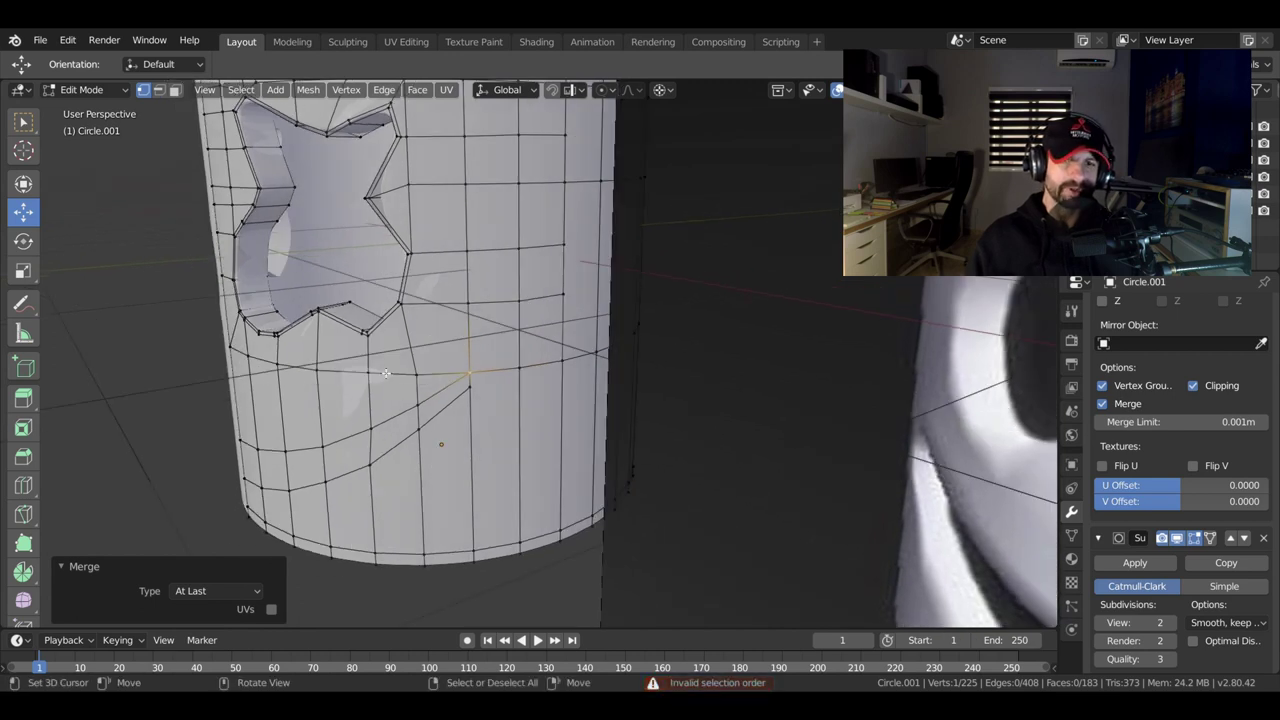
{"action": "key", "text": "k"}
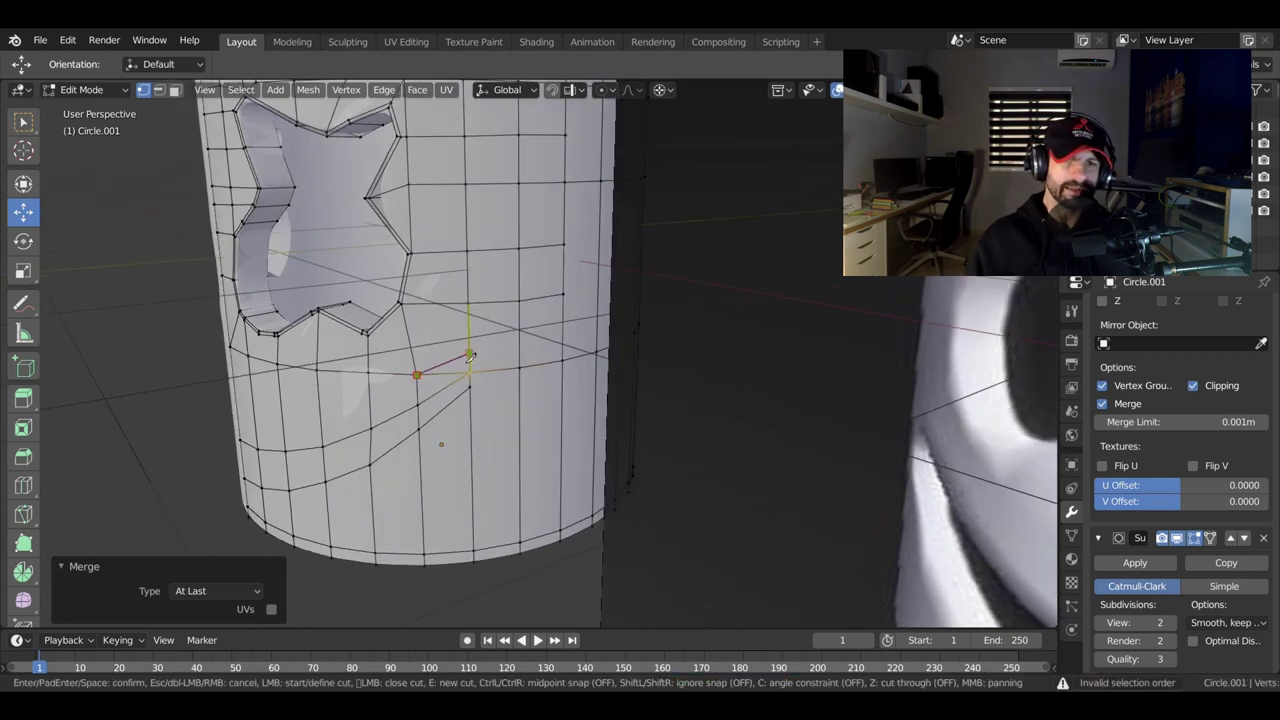
Knife-cut from the merged smile-corner vertex across the faces to the side.
{"action": "mouse_move", "coordinate": [433, 375]}
{"action": "middle_mouse_down"}
{"action": "mouse_move", "coordinate": [445, 352]}
{"action": "mouse_move", "coordinate": [456, 360]}
{"action": "middle_mouse_up"}
{"action": "left_click", "coordinate": [441, 344]}
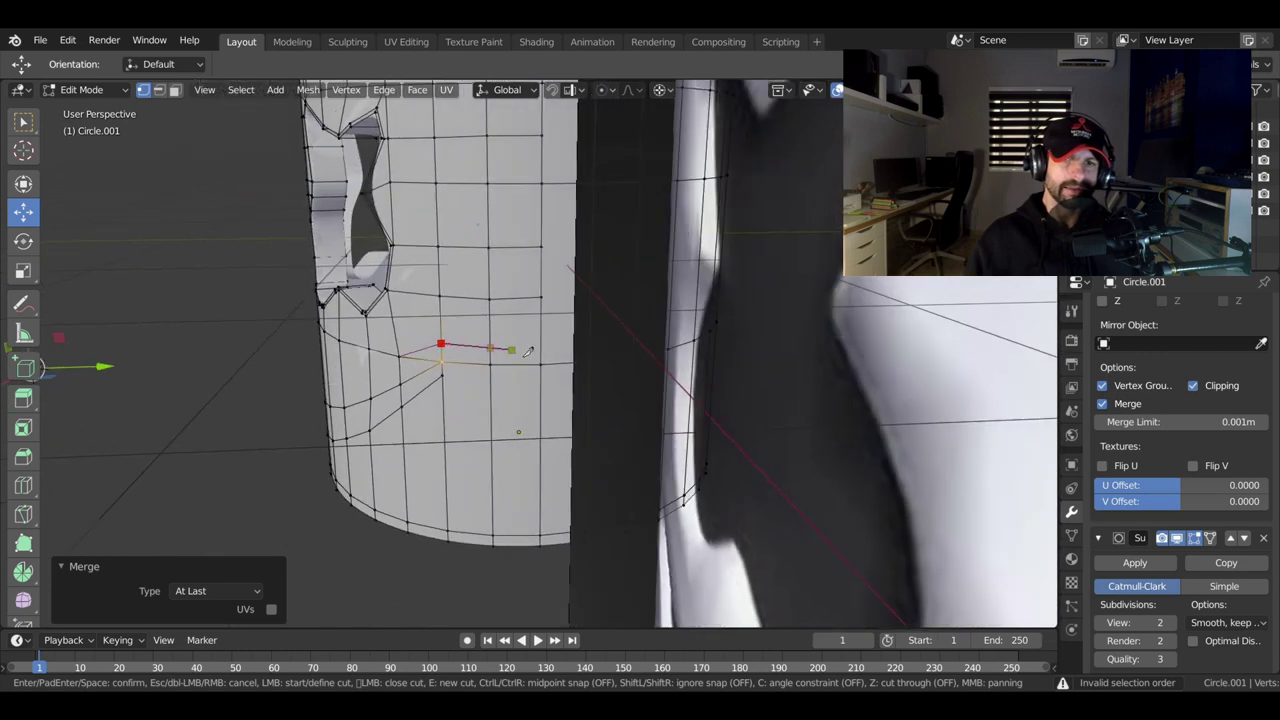
{"action": "left_click", "coordinate": [540, 341]}
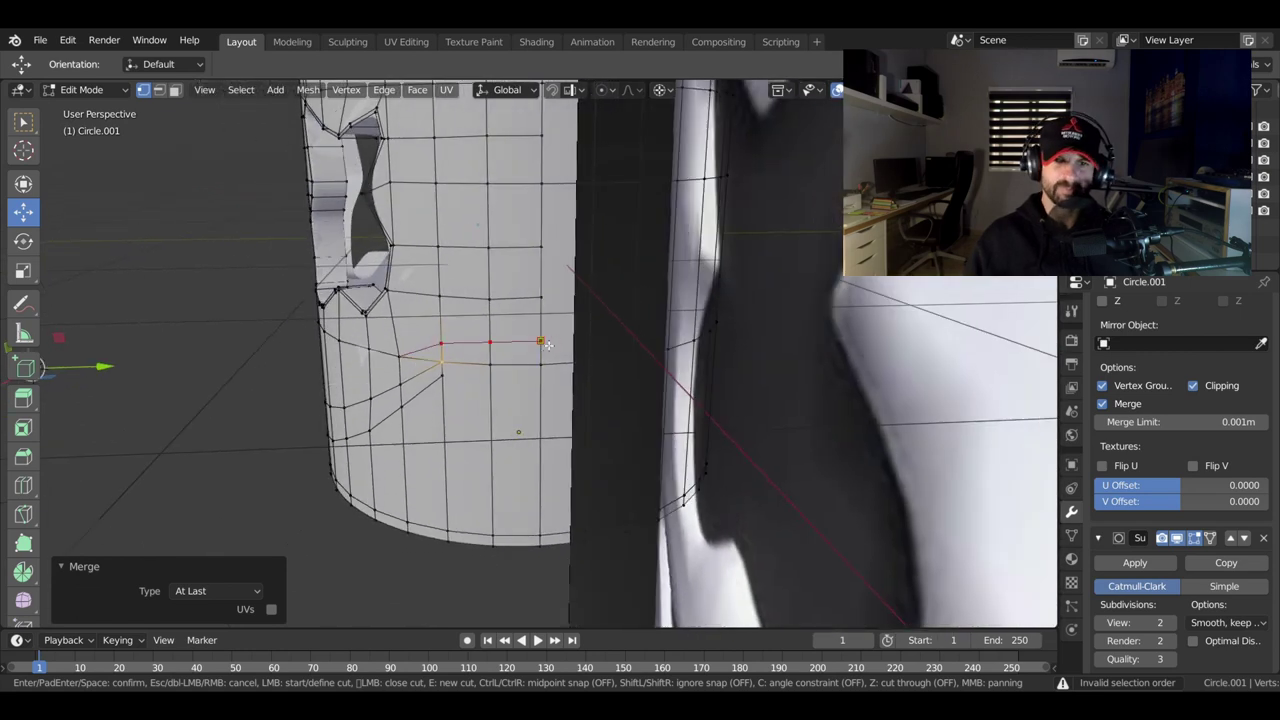
{"action": "key", "text": "Return"}
{"action": "mouse_move", "coordinate": [520, 345]}
{"action": "middle_mouse_down"}
{"action": "mouse_move", "coordinate": [505, 340]}
{"action": "mouse_move", "coordinate": [561, 323]}
{"action": "middle_mouse_up"}
{"action": "scroll", "coordinate": [502, 338], "scroll_direction": "up", "scroll_amount": 3}
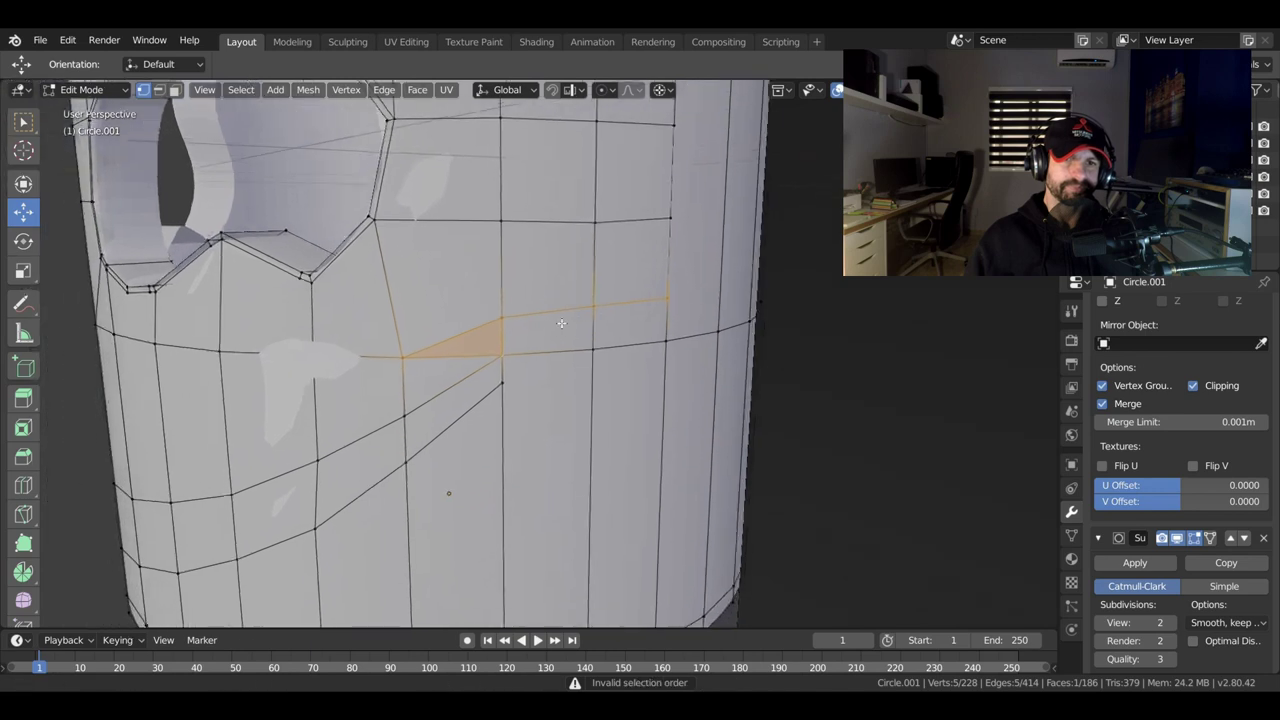
{"action": "middle_click_drag", "start_coordinate": [454, 365], "coordinate": [500, 354]}
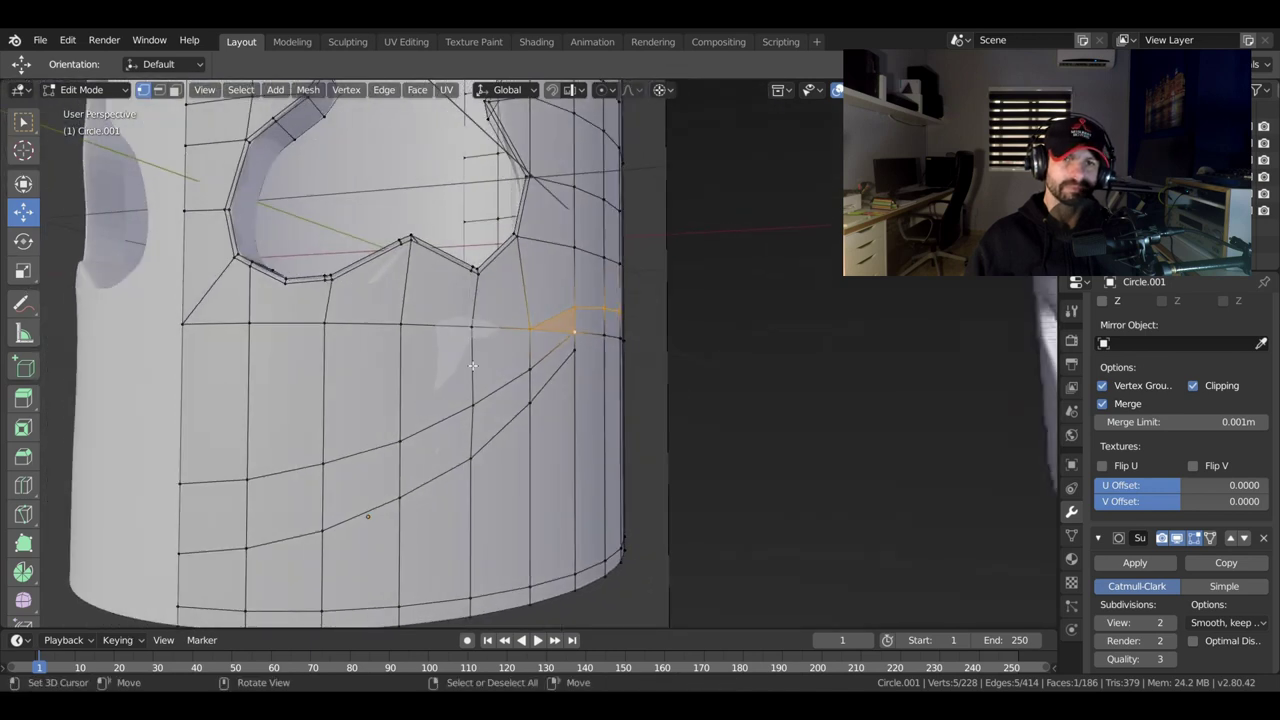
{"action": "mouse_move", "coordinate": [446, 416]}
{"action": "middle_mouse_down"}
{"action": "mouse_move", "coordinate": [470, 410]}
{"action": "mouse_move", "coordinate": [459, 392]}
{"action": "middle_mouse_up"}
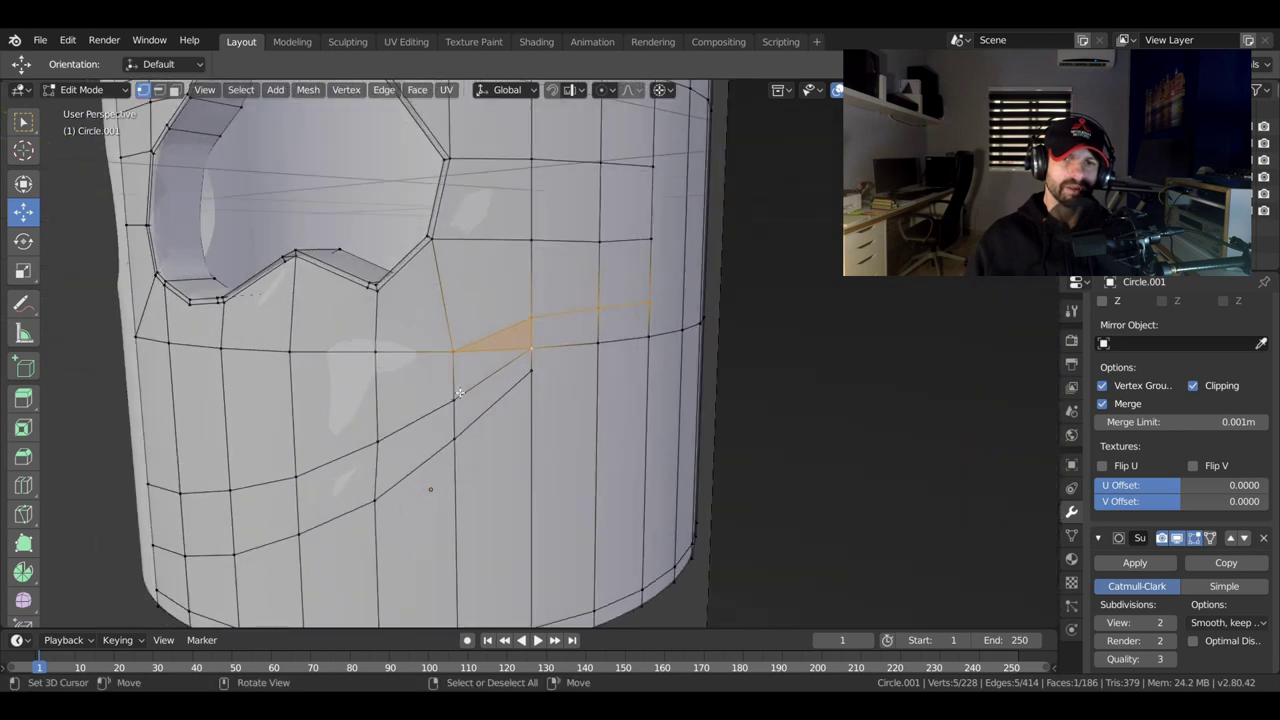
{"action": "middle_click_drag", "start_coordinate": [460, 392], "coordinate": [455, 384]}
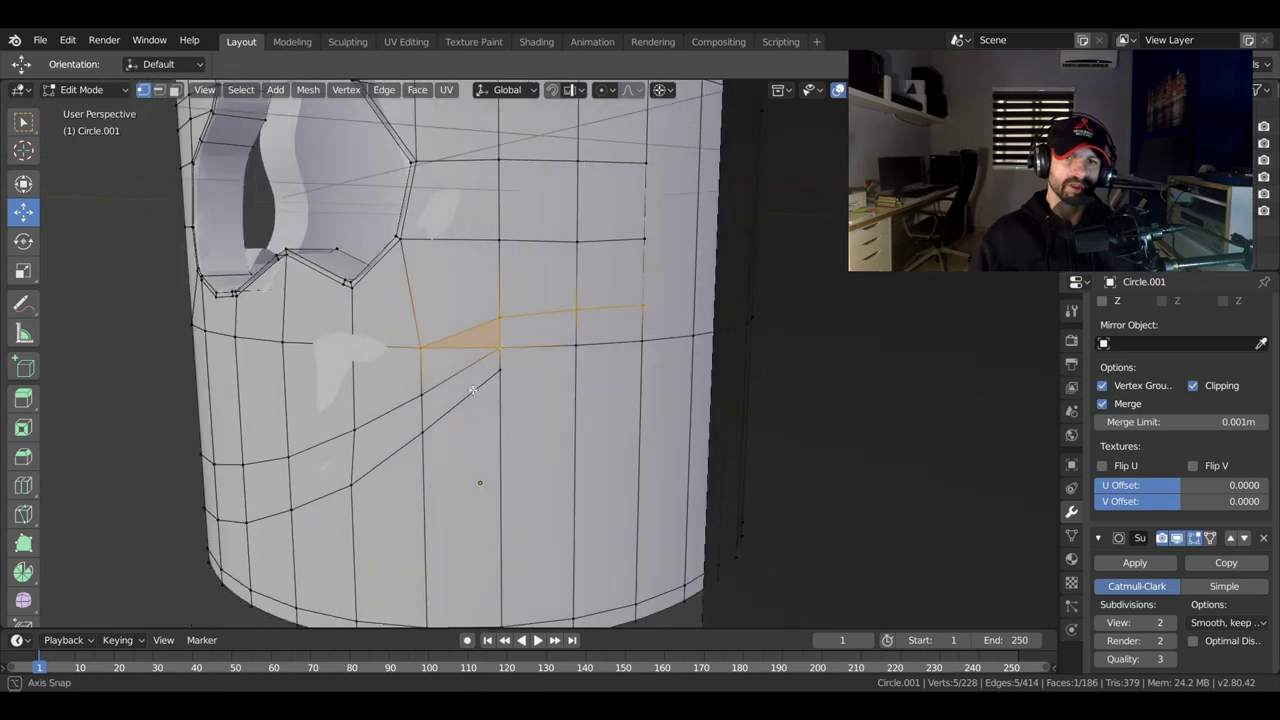
Knife a second cut from below the smile corner to the head's side, then edge-slide it.
{"action": "key", "text": "k"}
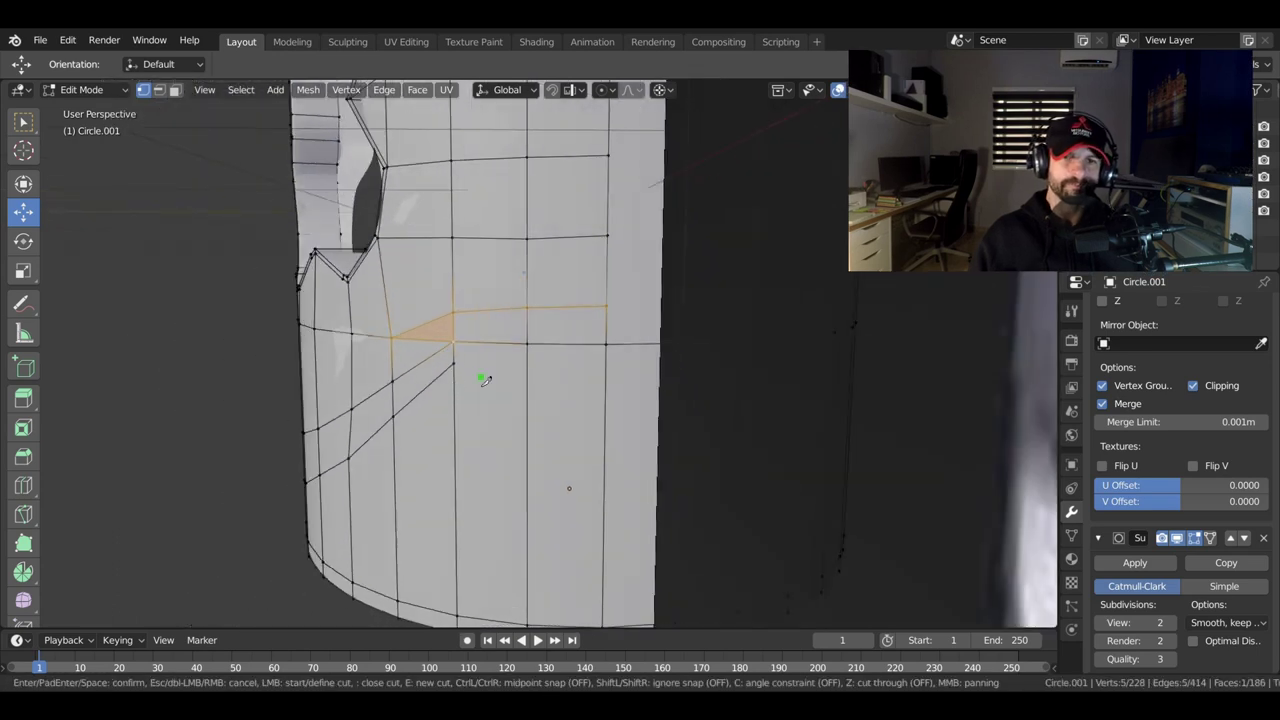
{"action": "left_click", "coordinate": [455, 365]}
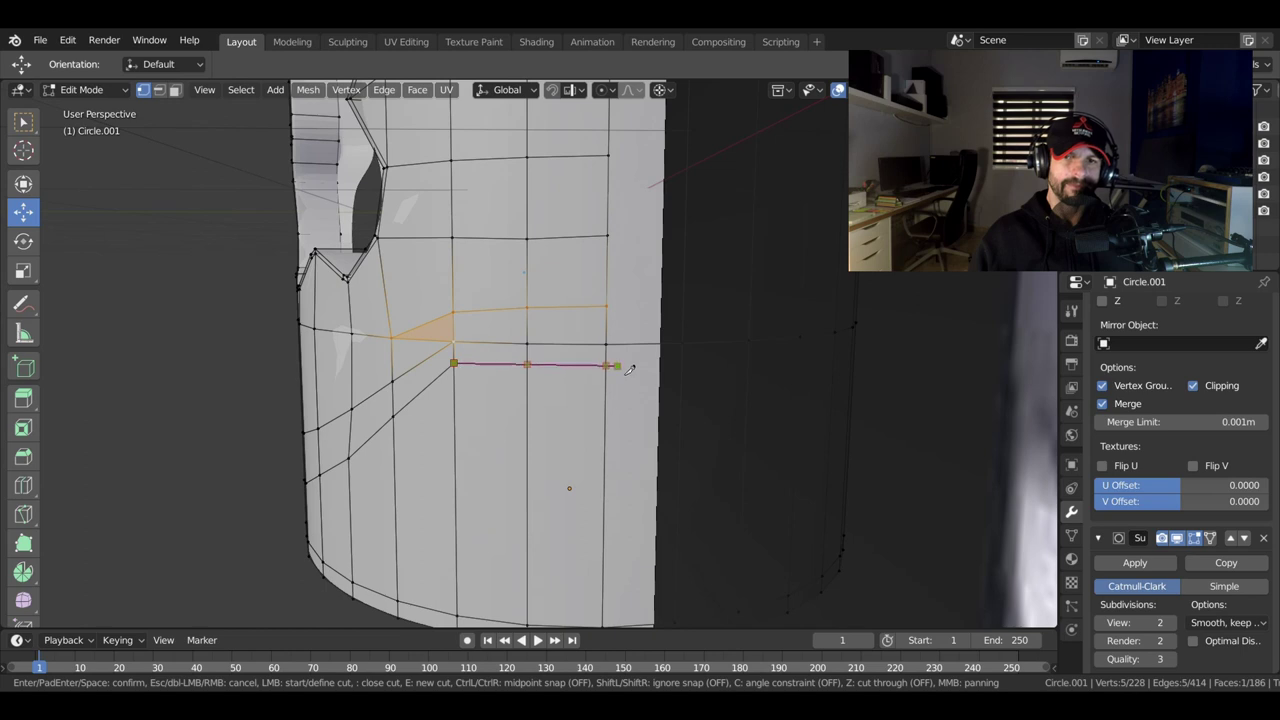
{"action": "left_click", "coordinate": [661, 365]}
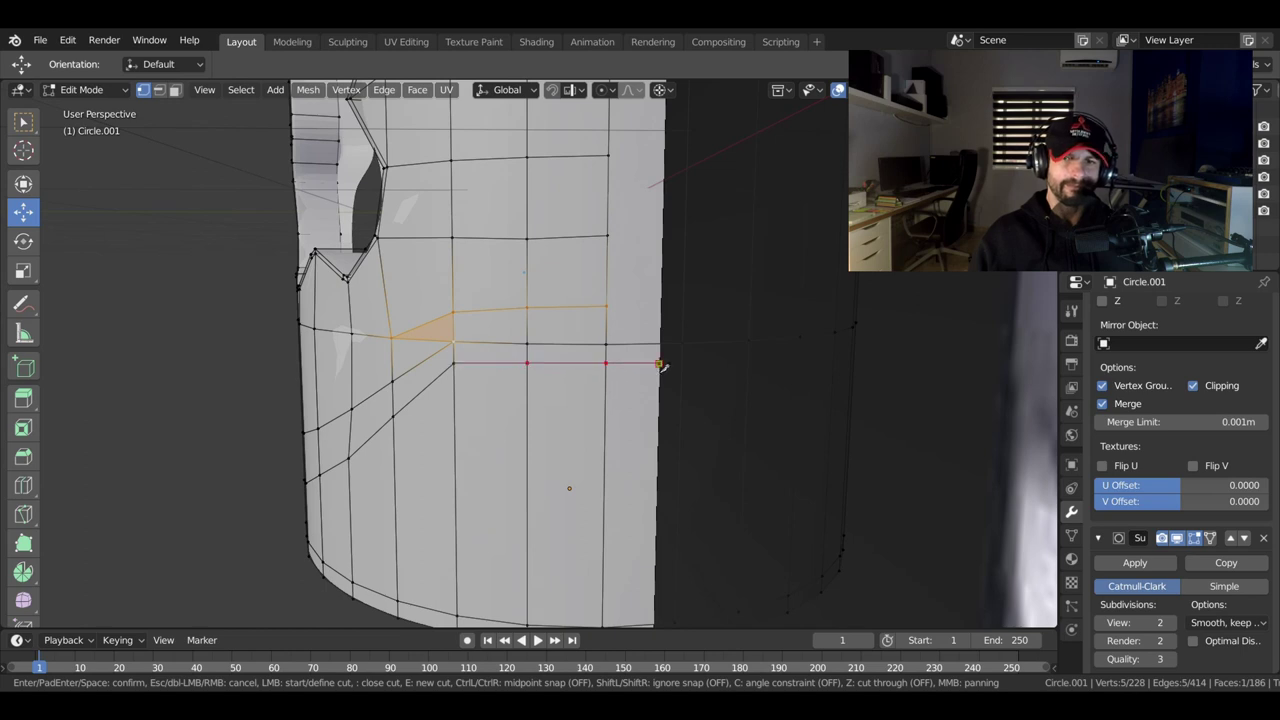
{"action": "key", "text": "Return"}
{"action": "key", "text": "g"}
{"action": "key", "text": "g"}
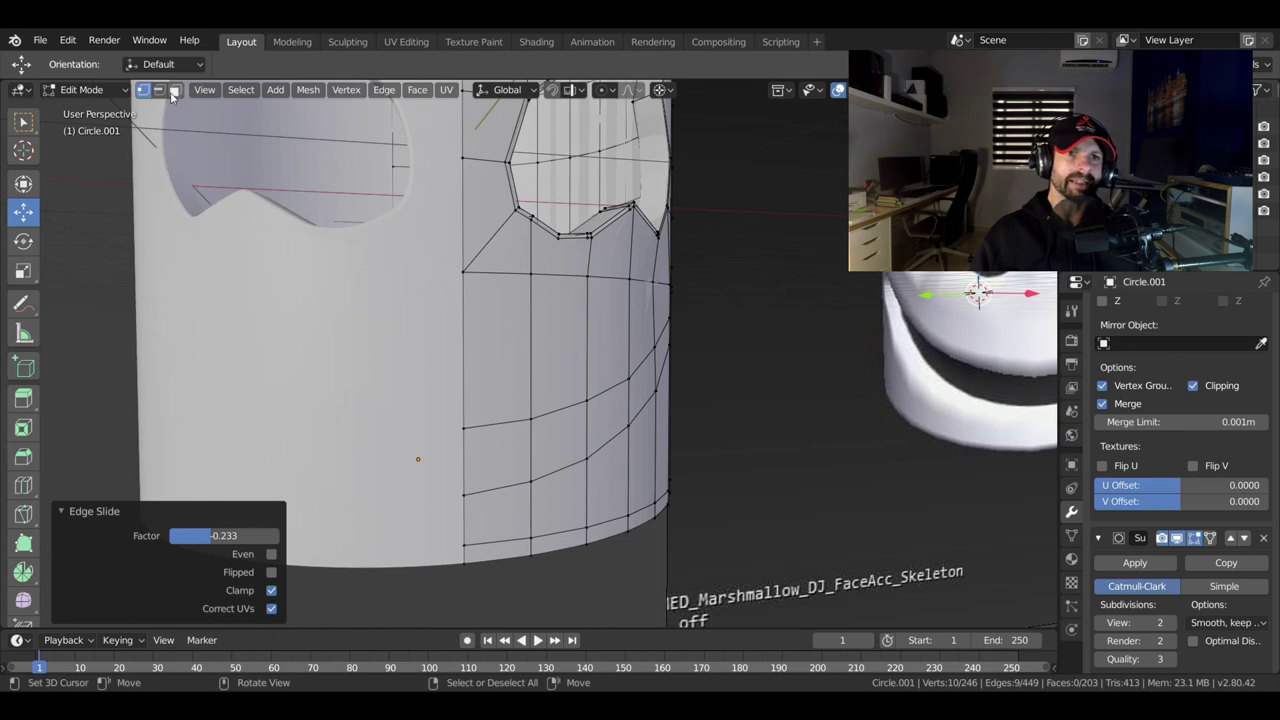
Select the strip of faces along the smile curve up to its corner.
{"action": "left_click", "coordinate": [175, 90]}
{"action": "left_click", "coordinate": [518, 440]}
{"action": "left_click", "coordinate": [556, 442], "text": "shift"}
{"action": "left_click", "coordinate": [612, 418], "text": "shift"}
{"action": "middle_click_drag", "start_coordinate": [612, 418], "coordinate": [560, 430]}
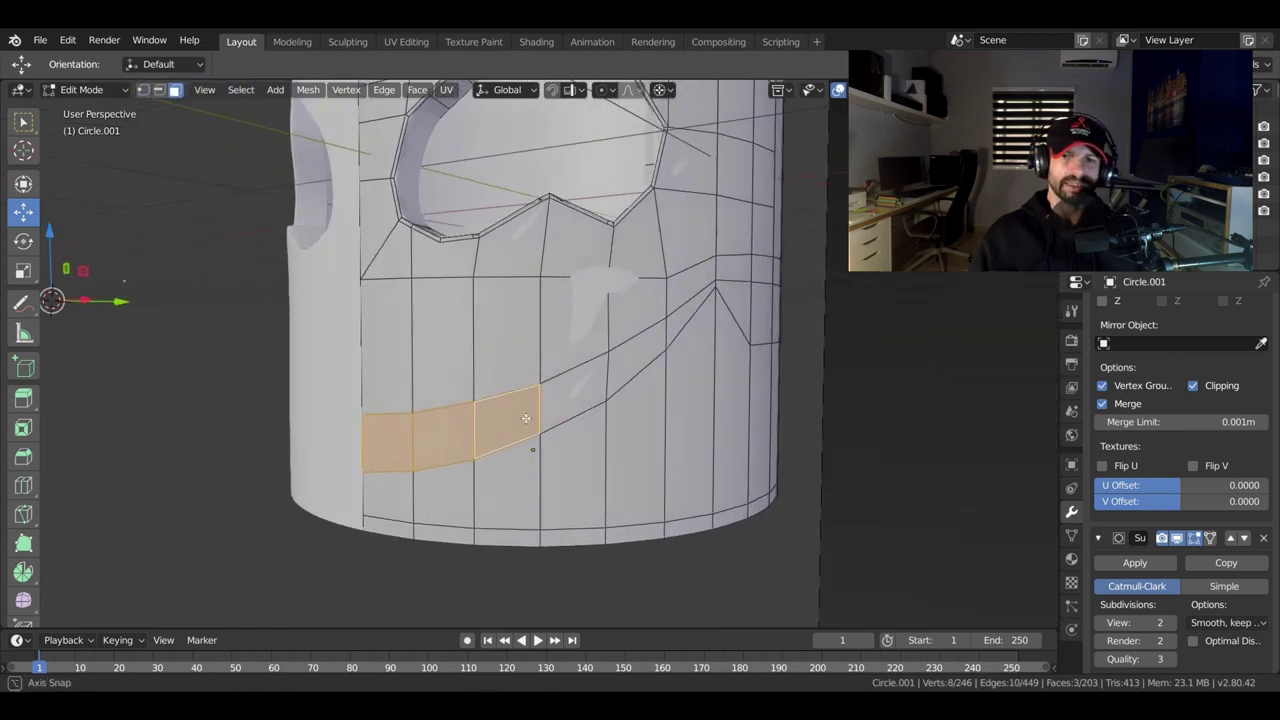
{"action": "left_click", "coordinate": [575, 395], "text": "shift"}
{"action": "left_click", "coordinate": [636, 355], "text": "shift"}
{"action": "left_click", "coordinate": [690, 318], "text": "shift"}
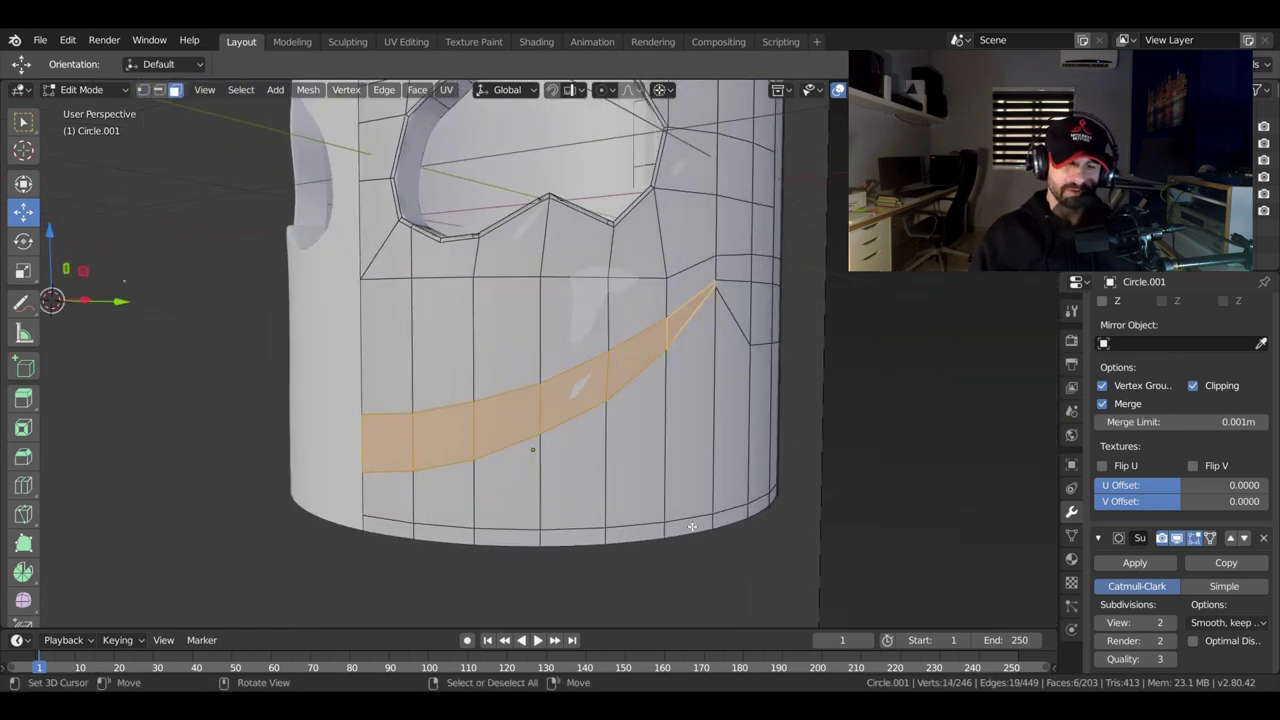
Inset the smile faces, then cancel and undo an inward extrusion.
{"action": "key", "text": "i"}
{"action": "left_click", "coordinate": [706, 527]}
{"action": "middle_click_drag", "start_coordinate": [643, 493], "coordinate": [600, 478]}
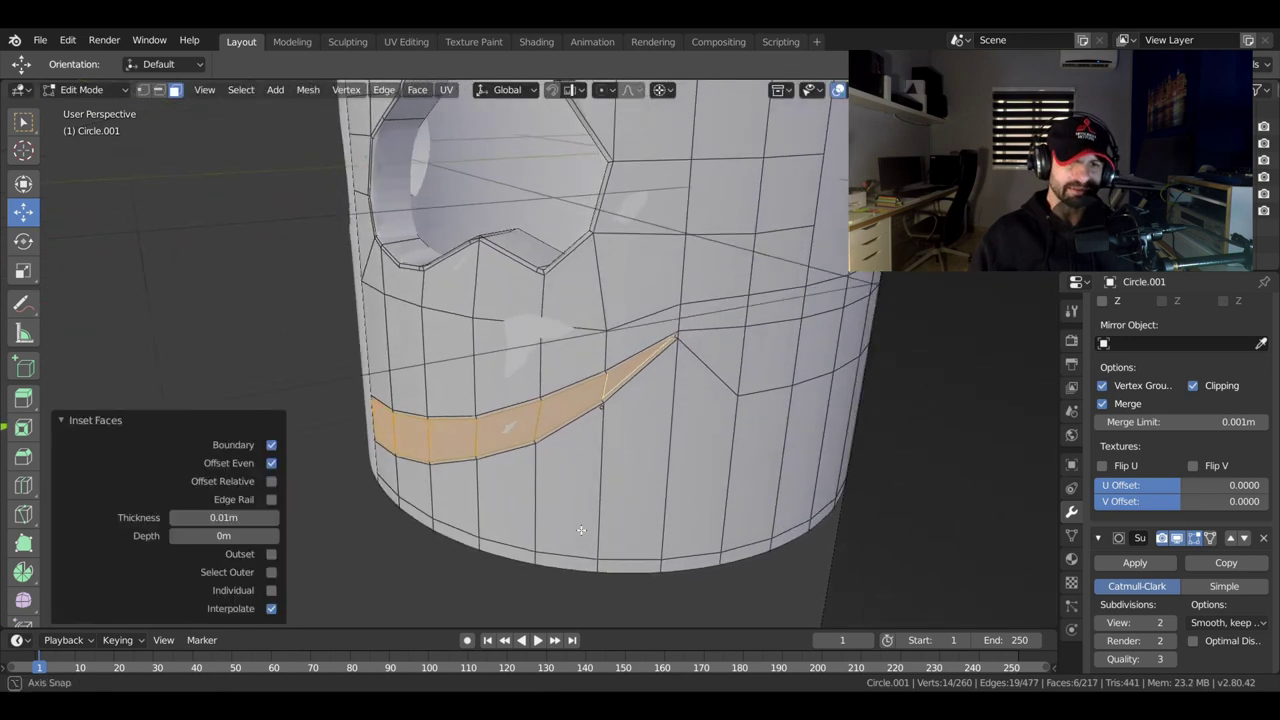
{"action": "key", "text": "e"}
{"action": "right_click", "coordinate": [600, 478]}
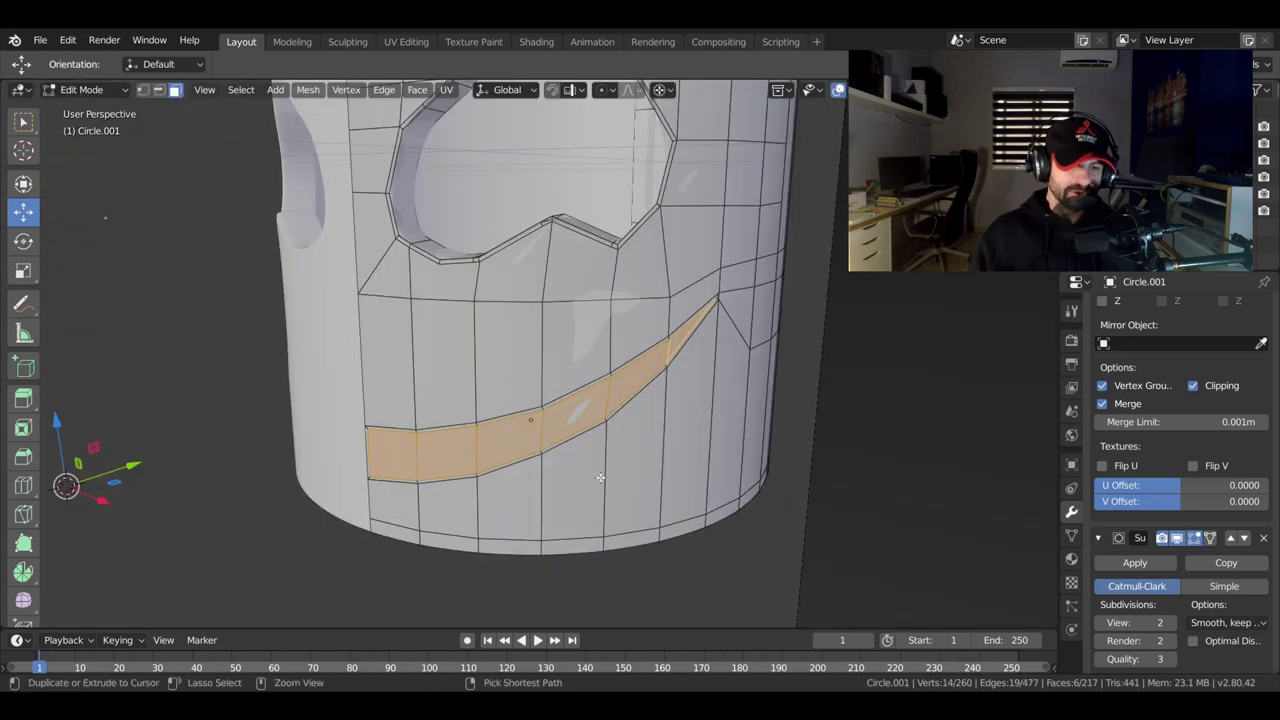
{"action": "key", "text": "ctrl+z"}
Redo the smile inset at about 0.0099 m with Boundary turned off.
{"action": "scroll", "coordinate": [310, 350], "scroll_direction": "up", "scroll_amount": 1}
{"action": "middle_click_drag", "start_coordinate": [333, 379], "coordinate": [355, 363]}
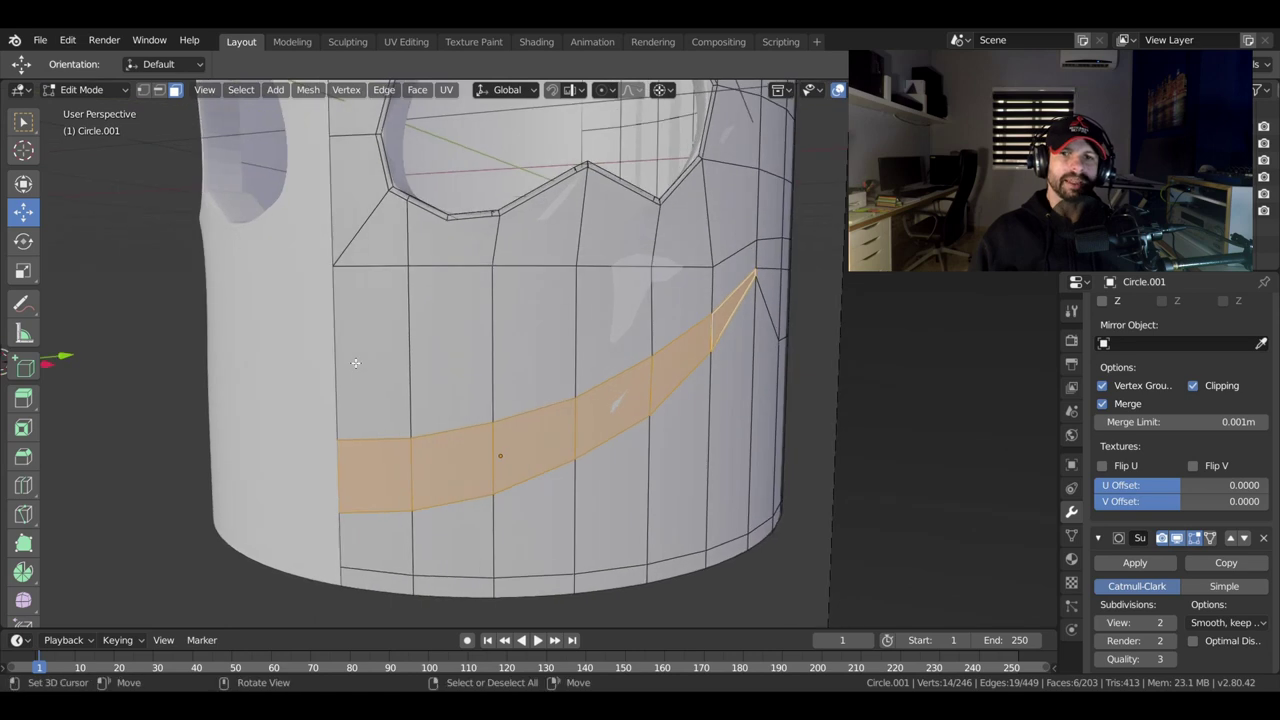
{"action": "key", "text": "i"}
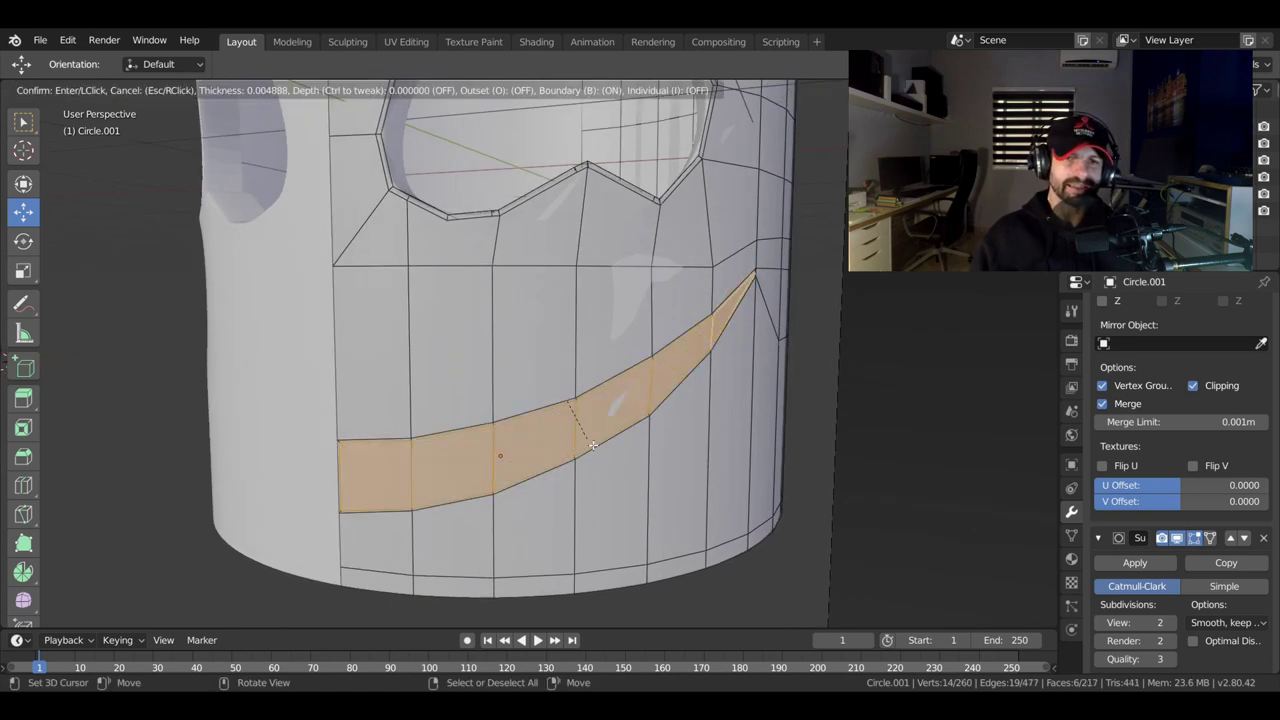
{"action": "left_click", "coordinate": [447, 469]}
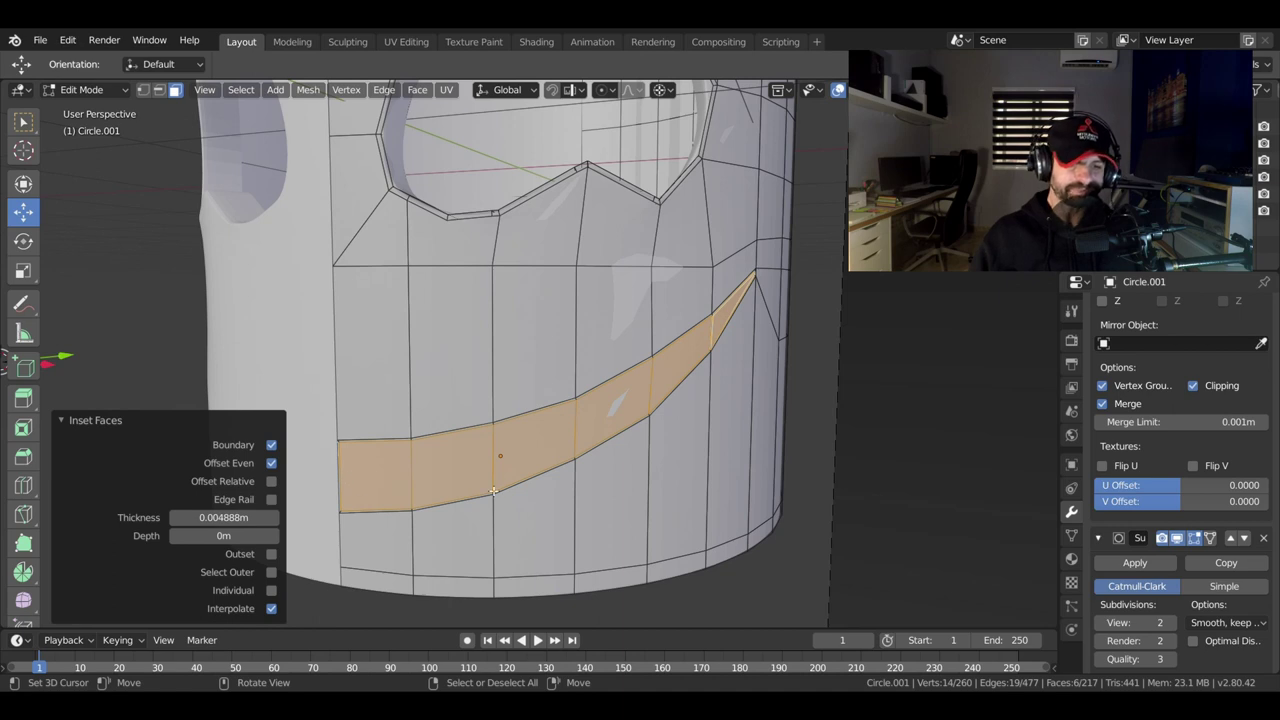
{"action": "key", "text": "ctrl+z"}
{"action": "middle_click_drag", "start_coordinate": [685, 459], "coordinate": [658, 466]}
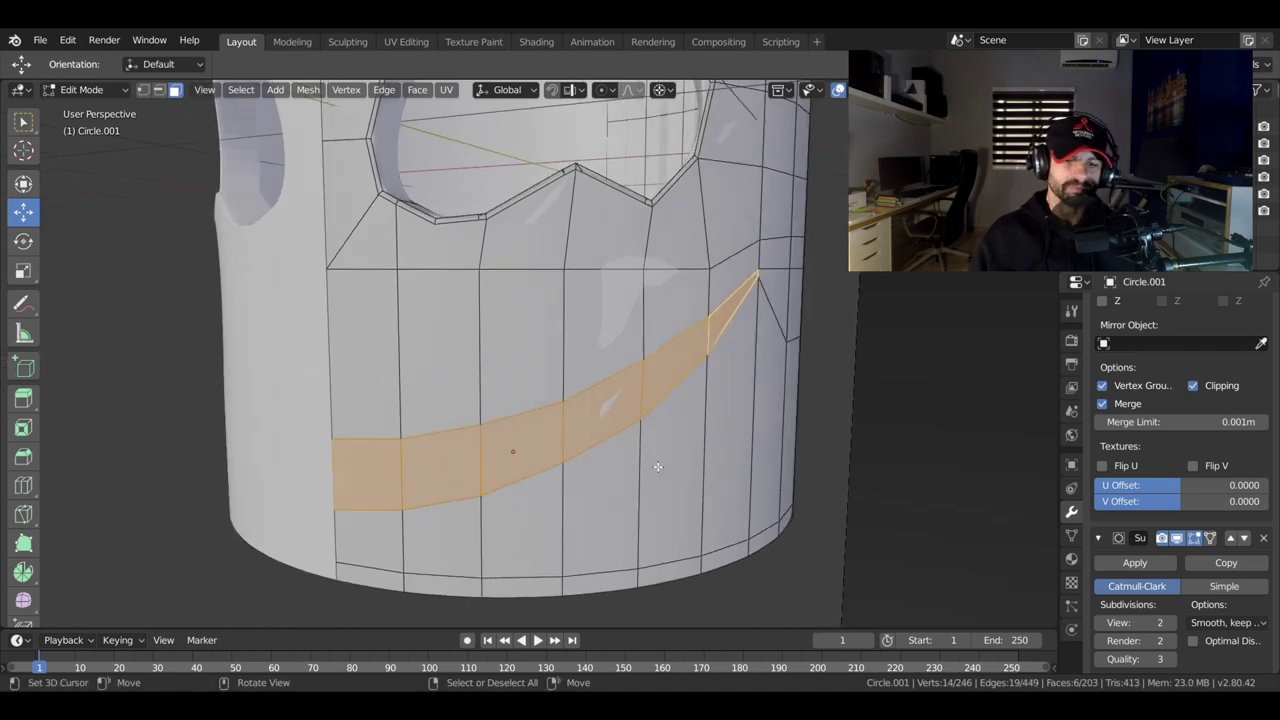
{"action": "key", "text": "i"}
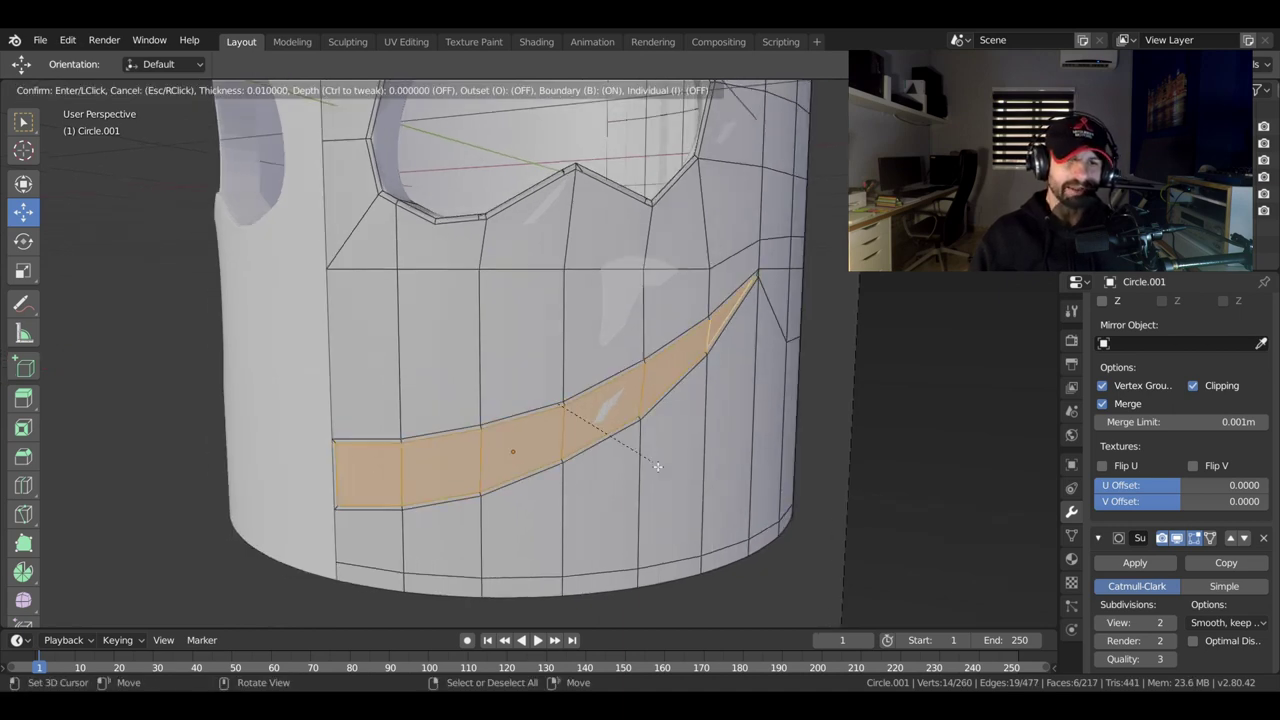
{"action": "key", "text": "b"}
{"action": "left_click", "coordinate": [360, 461]}
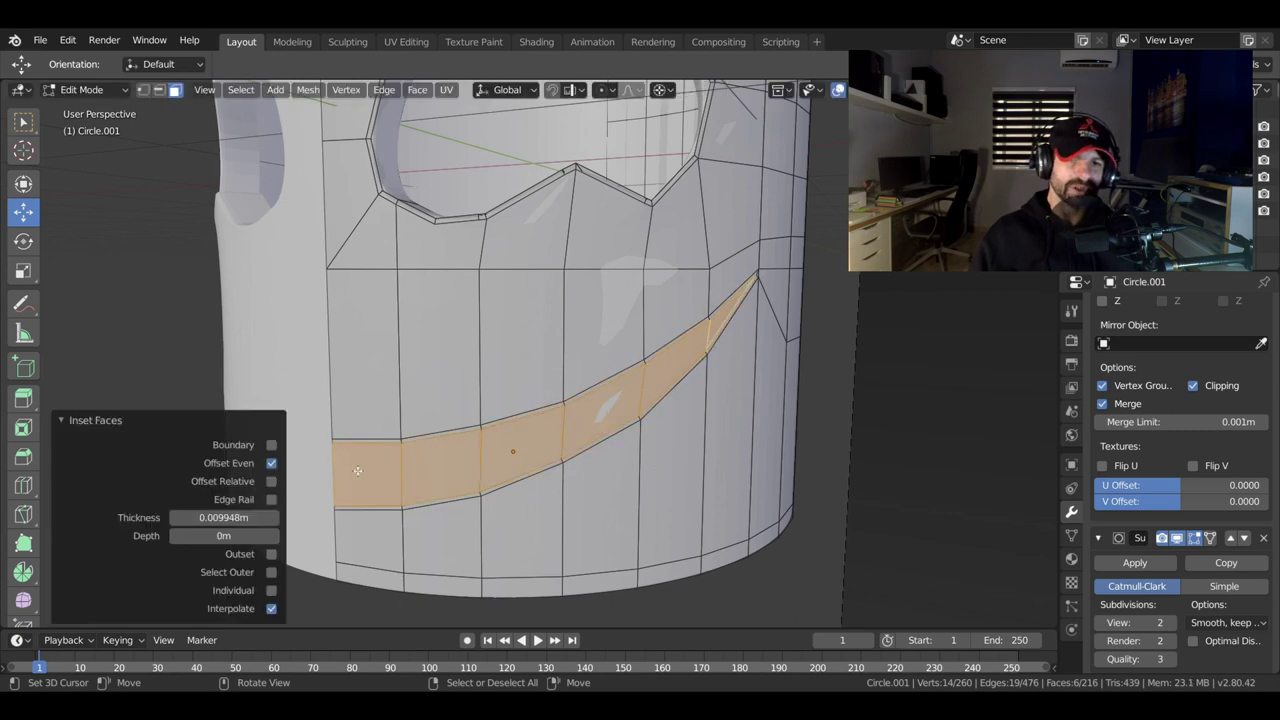
{"action": "middle_click_drag", "start_coordinate": [511, 505], "coordinate": [448, 524]}
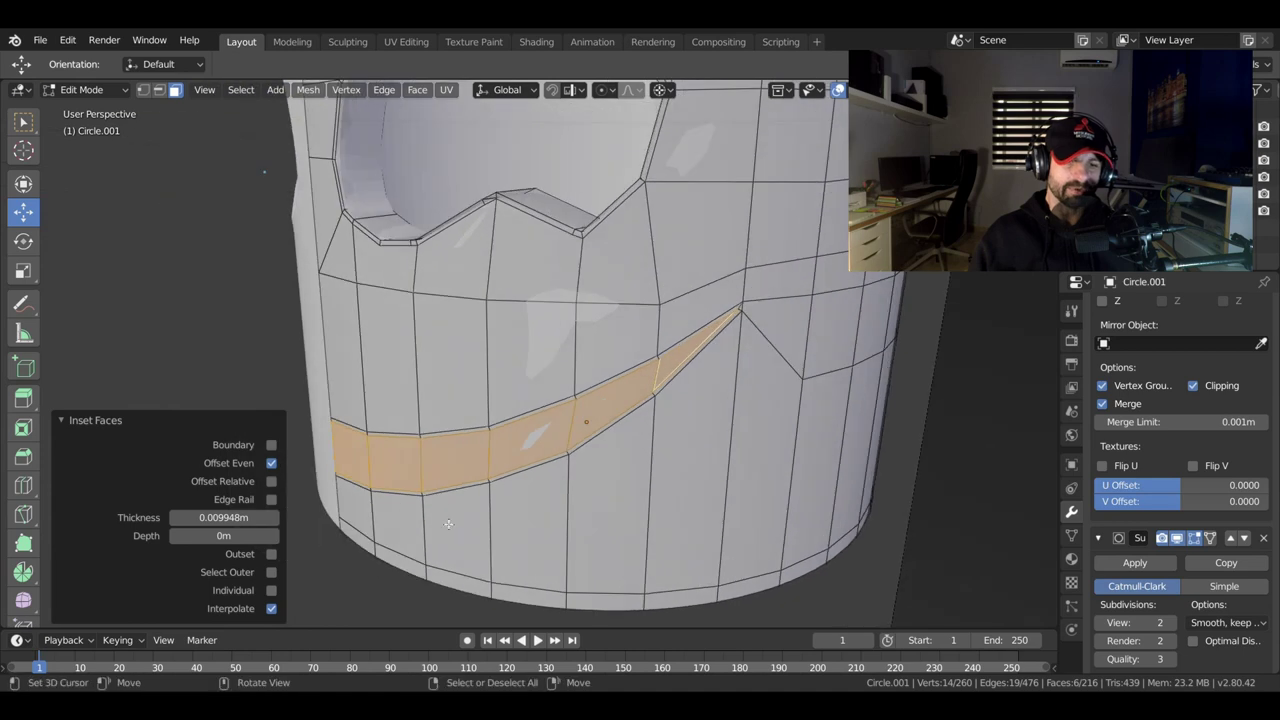
Extrude the mouth strip inward and delete its faces to open the mouth hole.
{"action": "key", "text": "e"}
{"action": "left_click", "coordinate": [522, 476]}
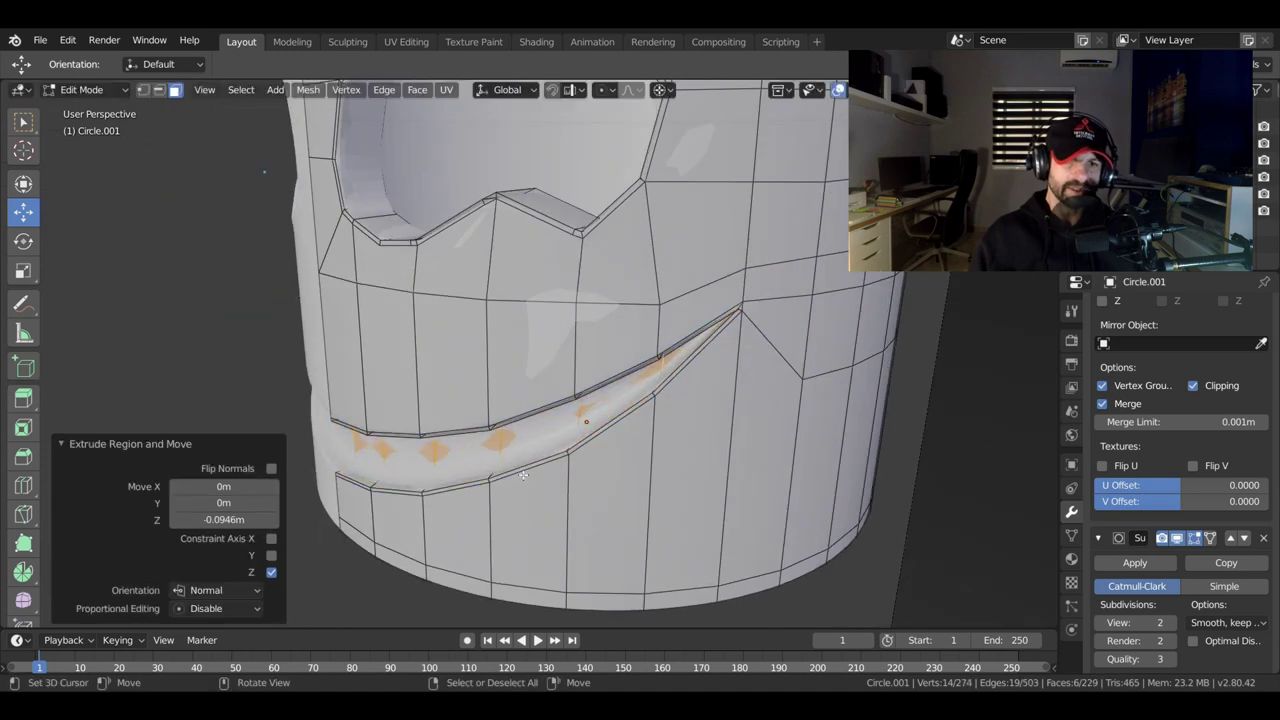
{"action": "key", "text": "x"}
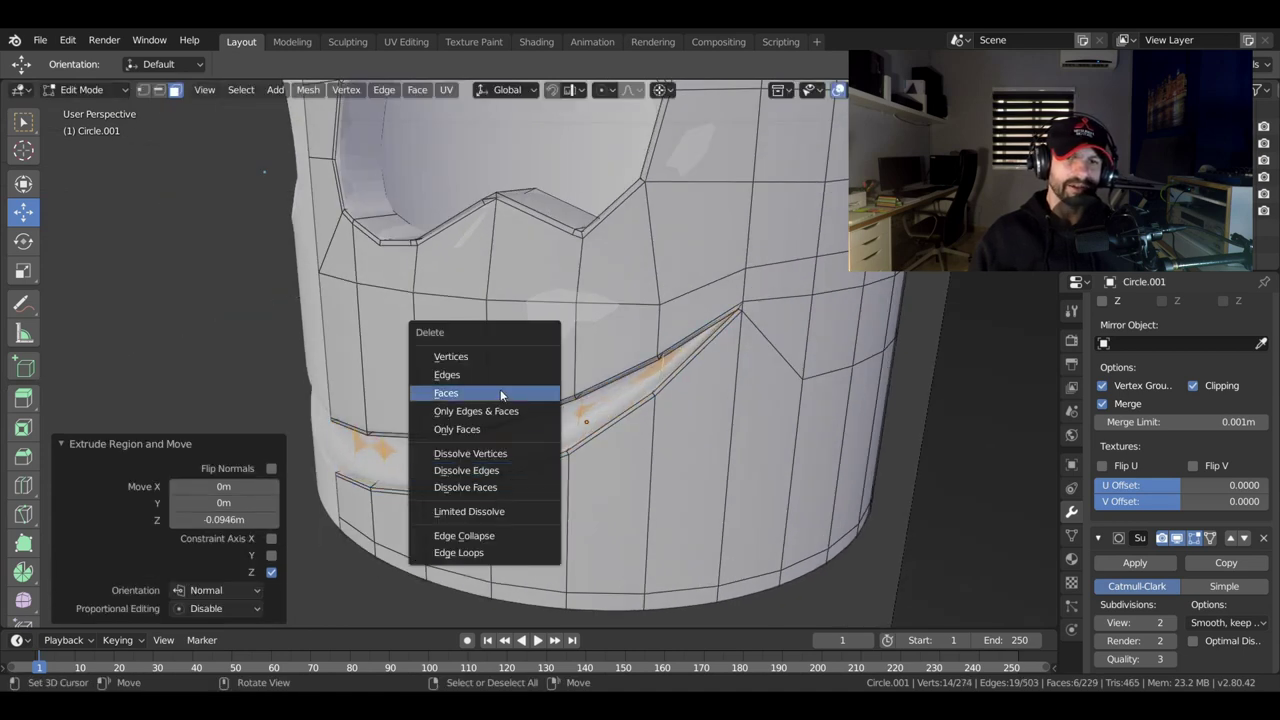
{"action": "left_click", "coordinate": [502, 393]}
{"action": "middle_click_drag", "start_coordinate": [519, 475], "coordinate": [783, 376]}
{"action": "scroll", "coordinate": [783, 376], "scroll_direction": "up", "scroll_amount": 2}
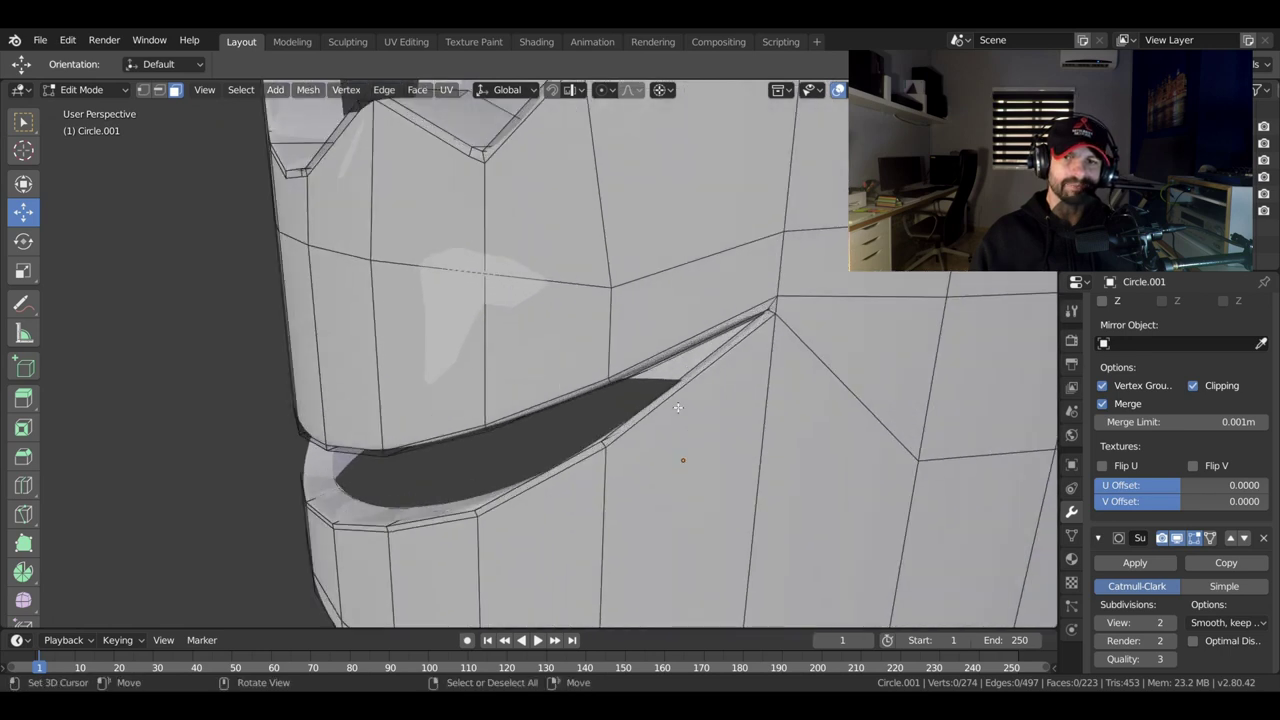
{"action": "scroll", "coordinate": [783, 376], "scroll_direction": "up", "scroll_amount": 2}
{"action": "scroll", "coordinate": [783, 376], "scroll_direction": "up", "scroll_amount": 3}
{"action": "mouse_move", "coordinate": [563, 416]}
{"action": "middle_mouse_down"}
{"action": "mouse_move", "coordinate": [590, 385]}
{"action": "mouse_move", "coordinate": [578, 404]}
{"action": "middle_mouse_up"}
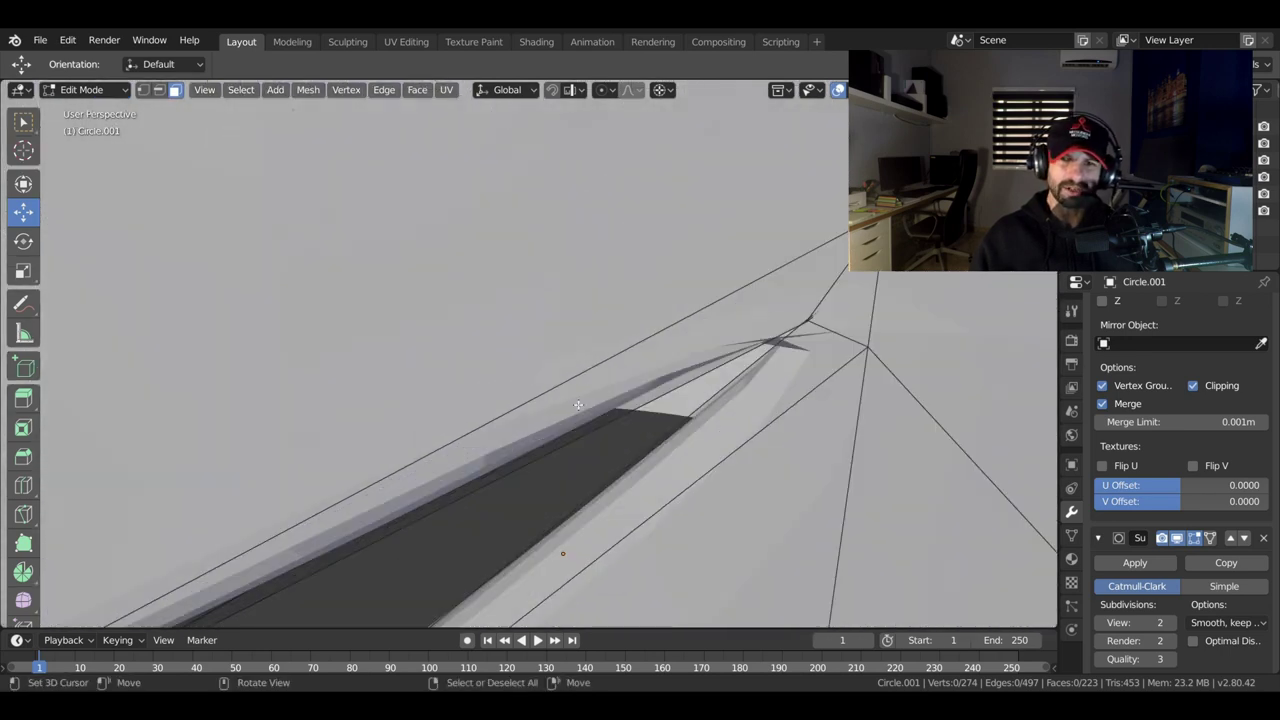
{"action": "scroll", "coordinate": [1093, 410], "scroll_direction": "up", "scroll_amount": 4}
Hide Subdivision in edit mode and slide the mouth-corner vertex by factor 0.214.
{"action": "left_click", "coordinate": [1098, 333]}
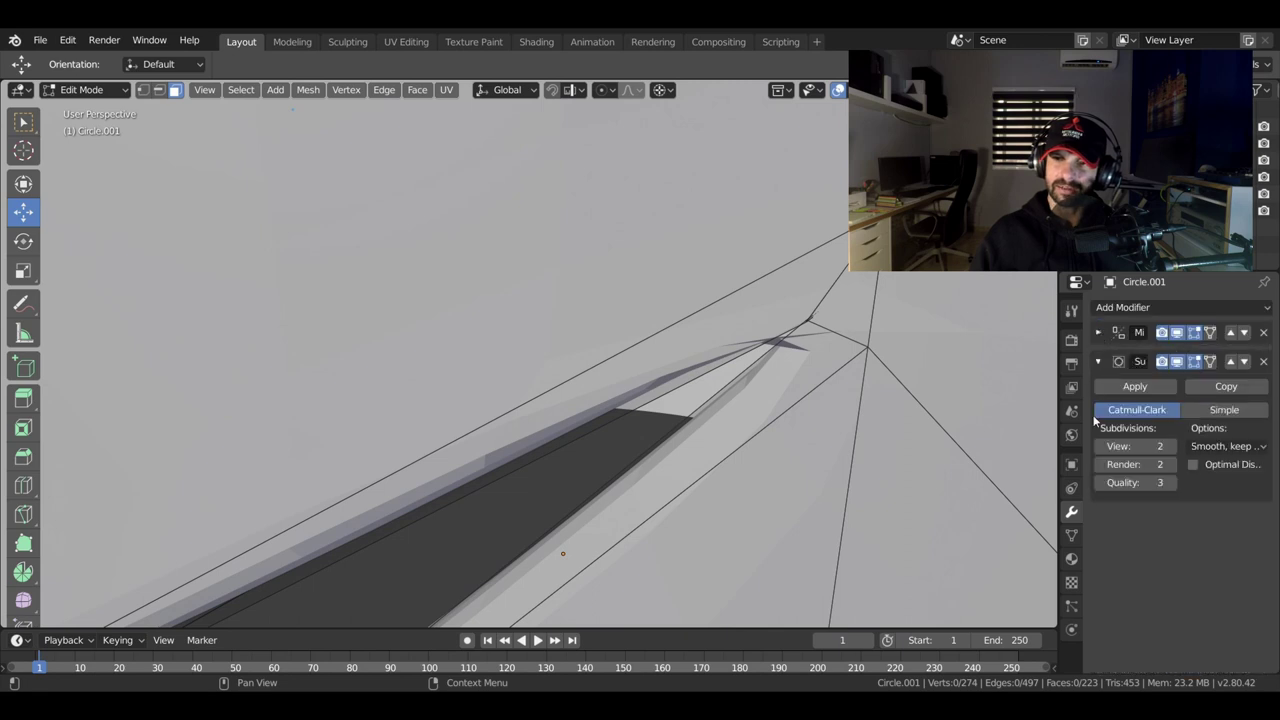
{"action": "left_click", "coordinate": [1177, 361]}
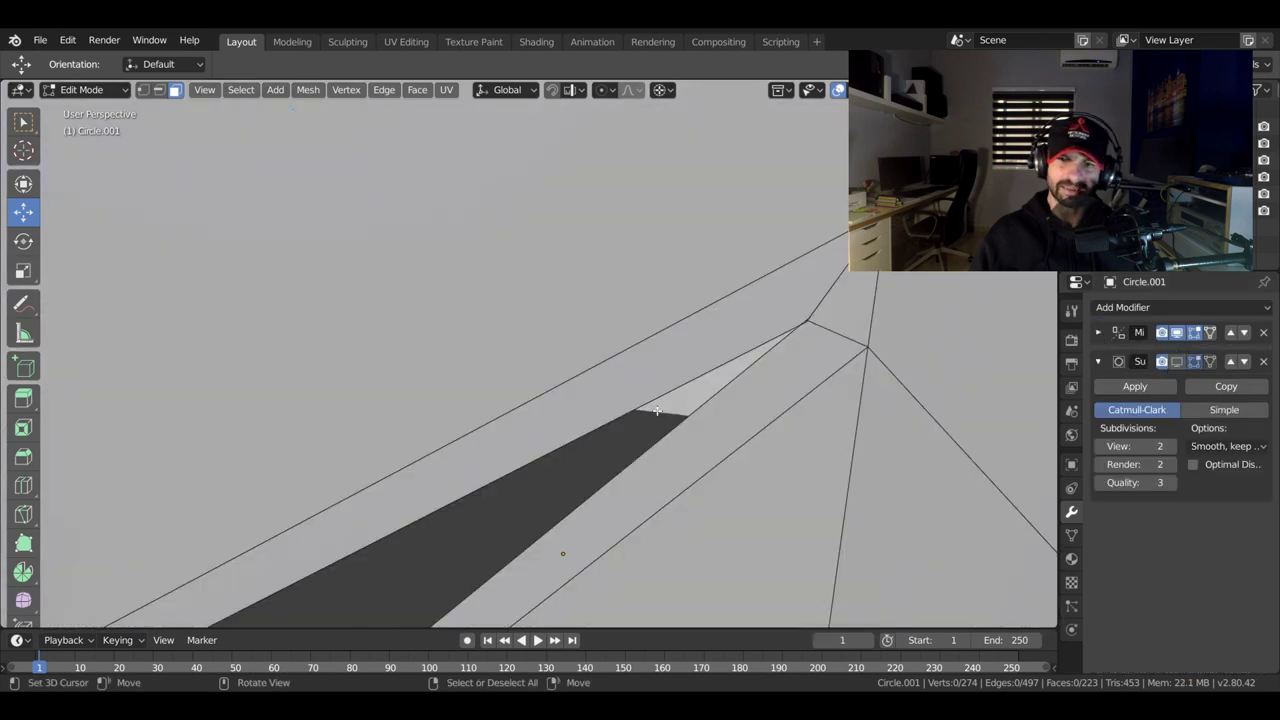
{"action": "left_click", "coordinate": [800, 322]}
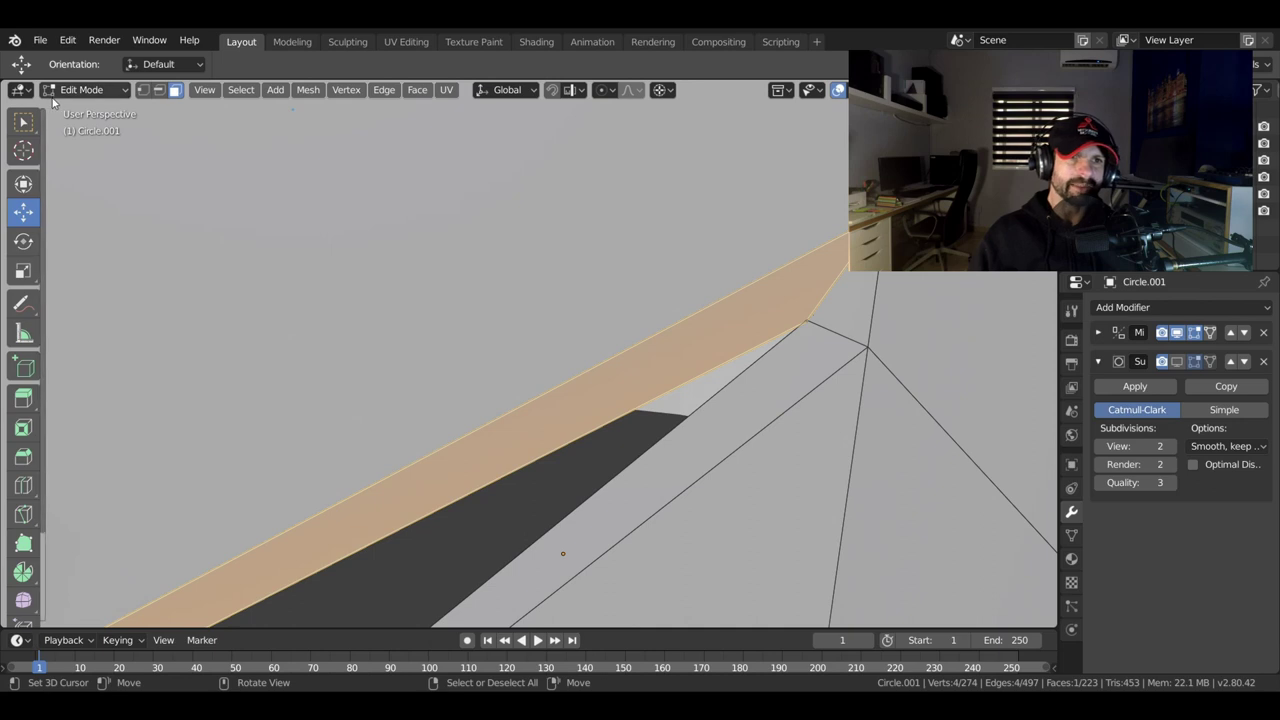
{"action": "left_click", "coordinate": [142, 90]}
{"action": "left_click", "coordinate": [808, 322]}
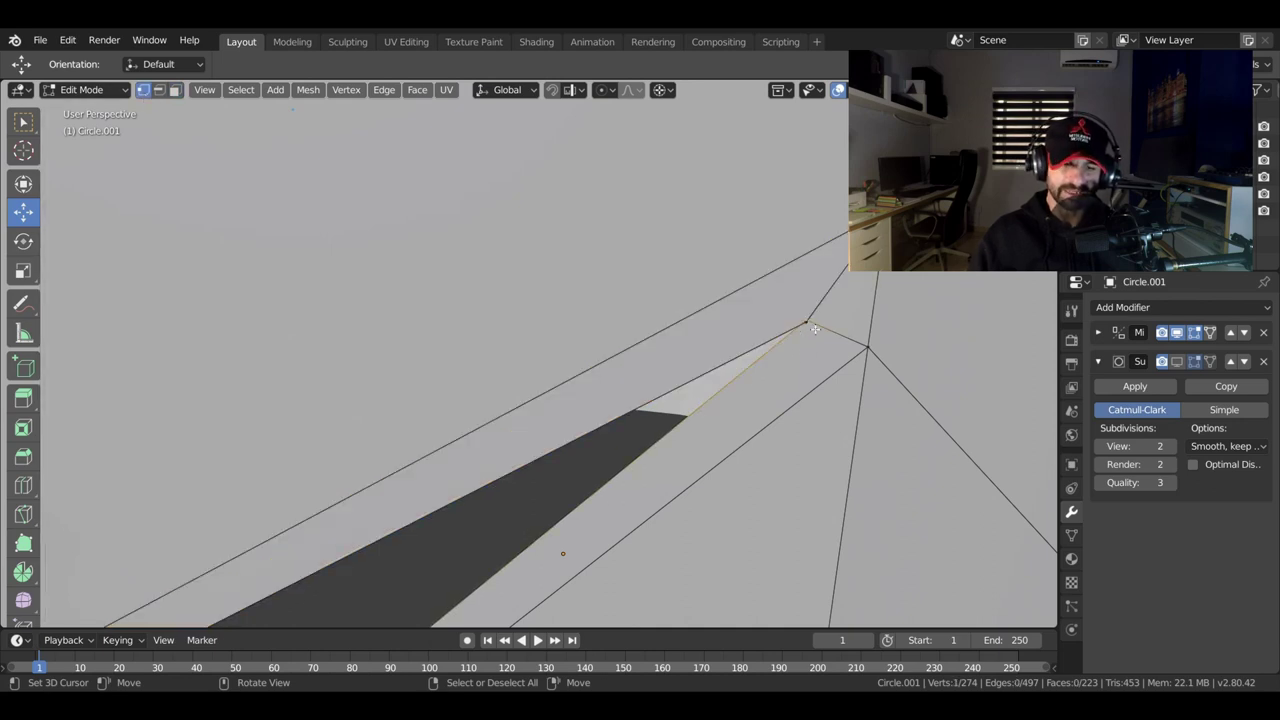
{"action": "key", "text": "shift+v"}
{"action": "left_click", "coordinate": [815, 327]}
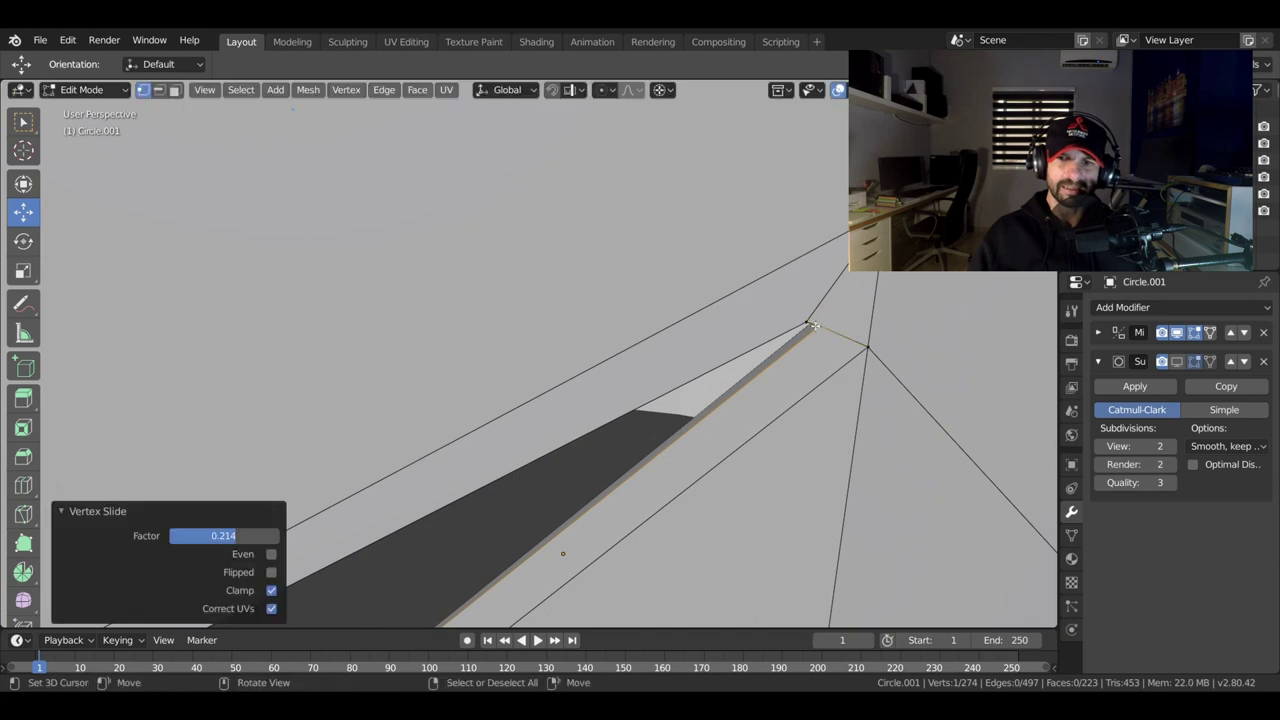
{"action": "scroll", "coordinate": [810, 325], "scroll_direction": "down", "scroll_amount": 5}
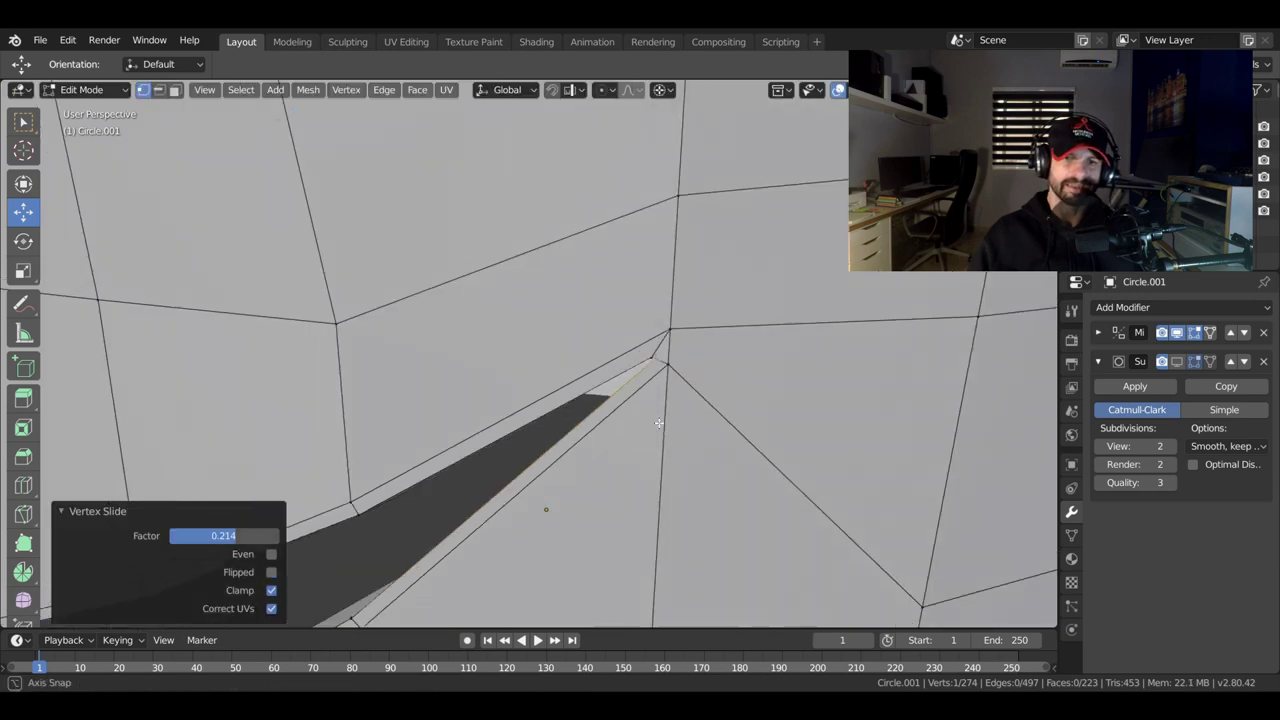
{"action": "middle_click_drag", "start_coordinate": [790, 357], "coordinate": [691, 423]}
{"action": "scroll", "coordinate": [655, 434], "scroll_direction": "down", "scroll_amount": 3}
{"action": "scroll", "coordinate": [655, 434], "scroll_direction": "down", "scroll_amount": 5}
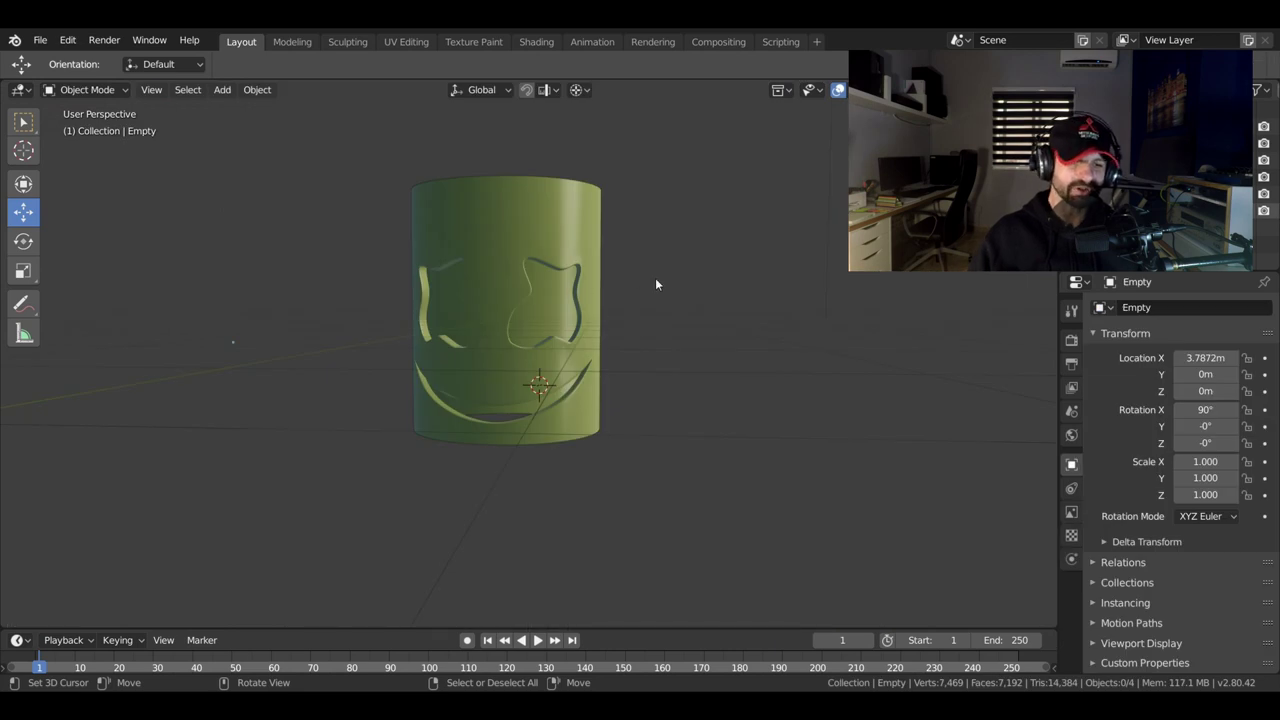
Squash the head cylinder to 0.803 along Z.
{"action": "right_click", "coordinate": [655, 278], "text": "shift"}
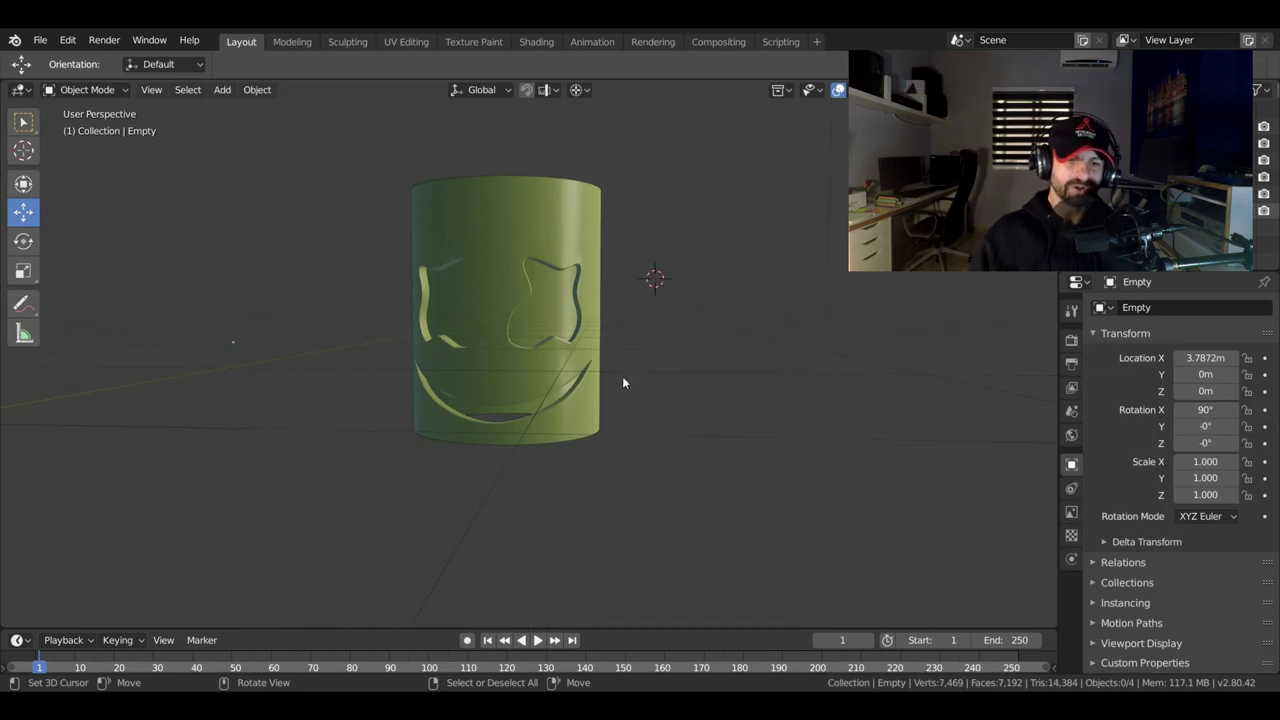
{"action": "left_click", "coordinate": [513, 291]}
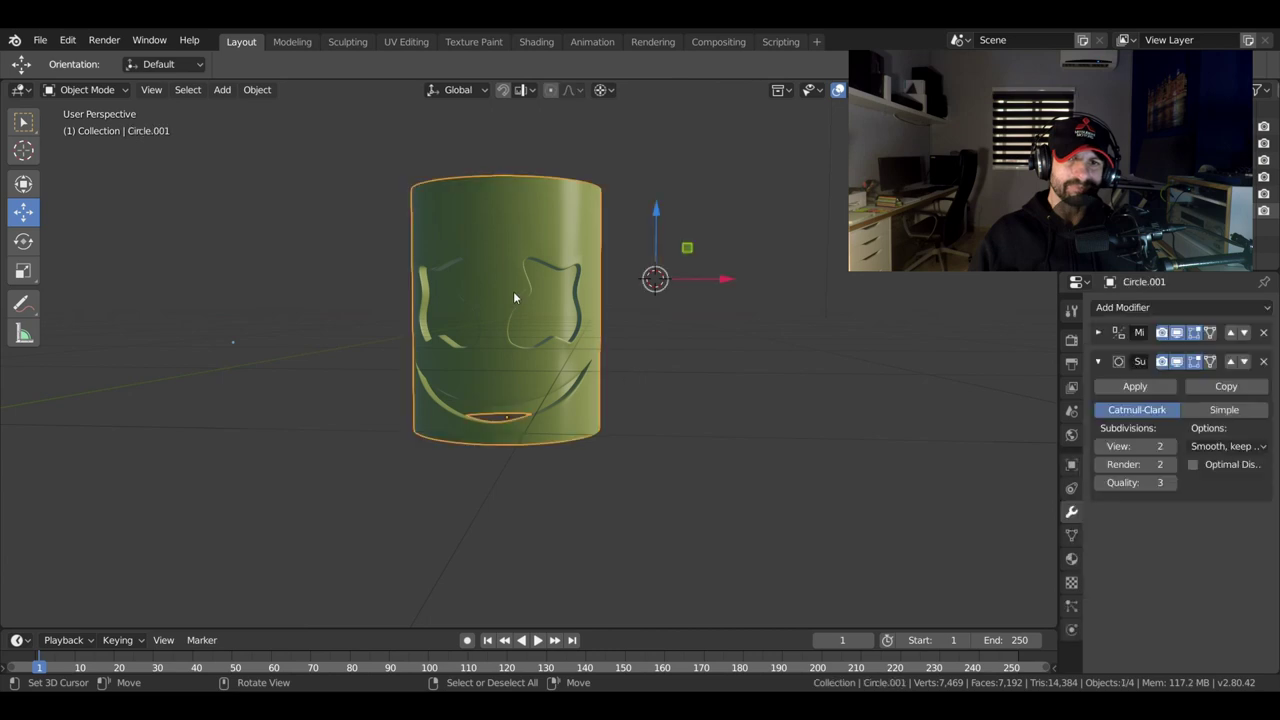
{"action": "key", "text": "s"}
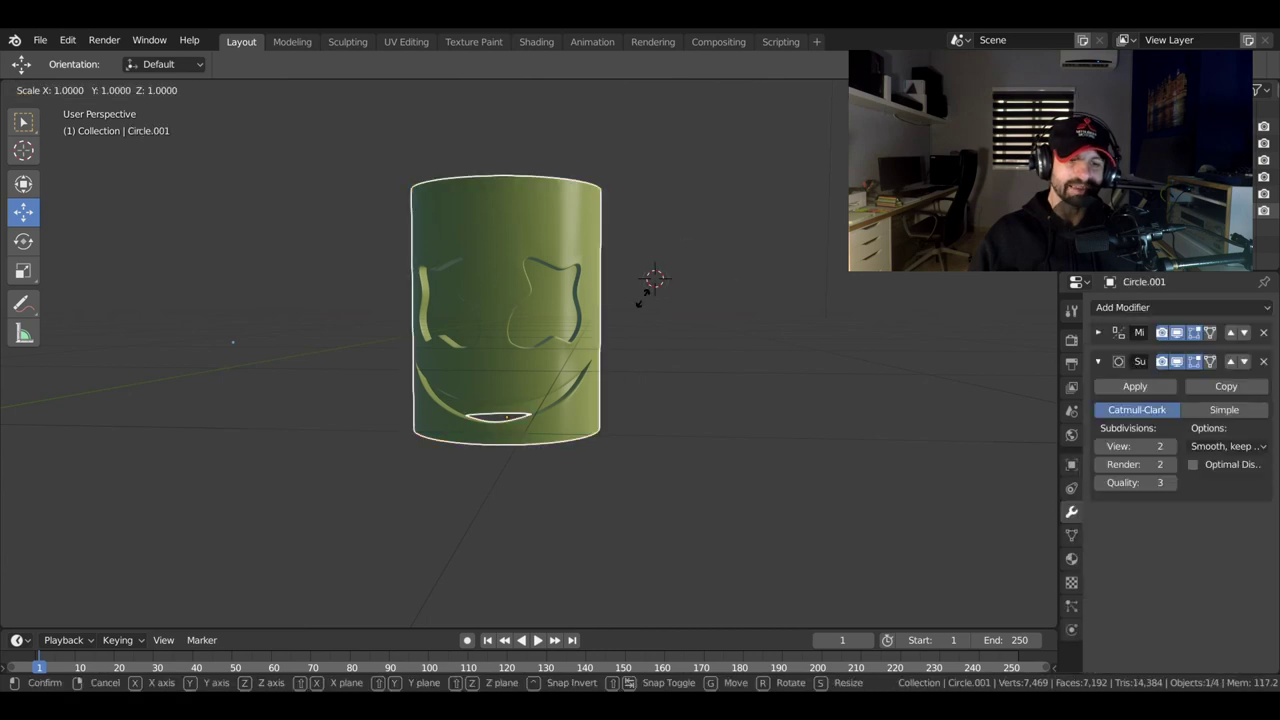
{"action": "key", "text": "z"}
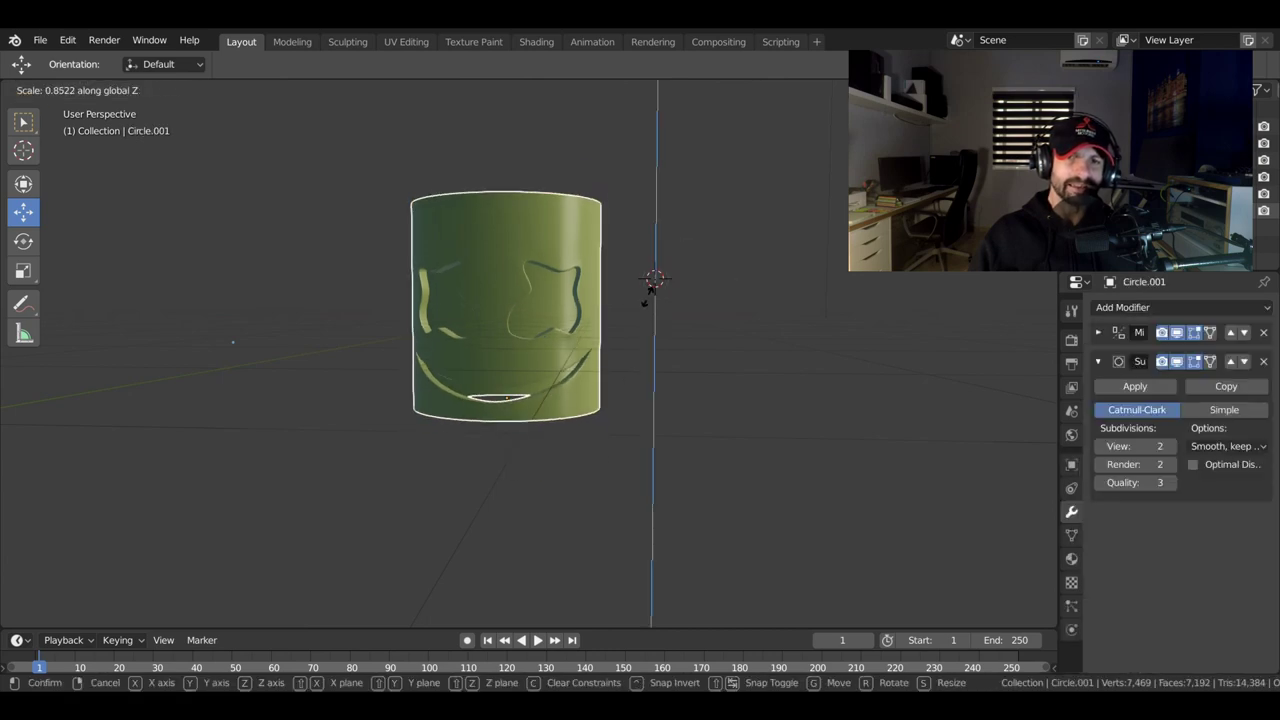
{"action": "left_click", "coordinate": [648, 296]}
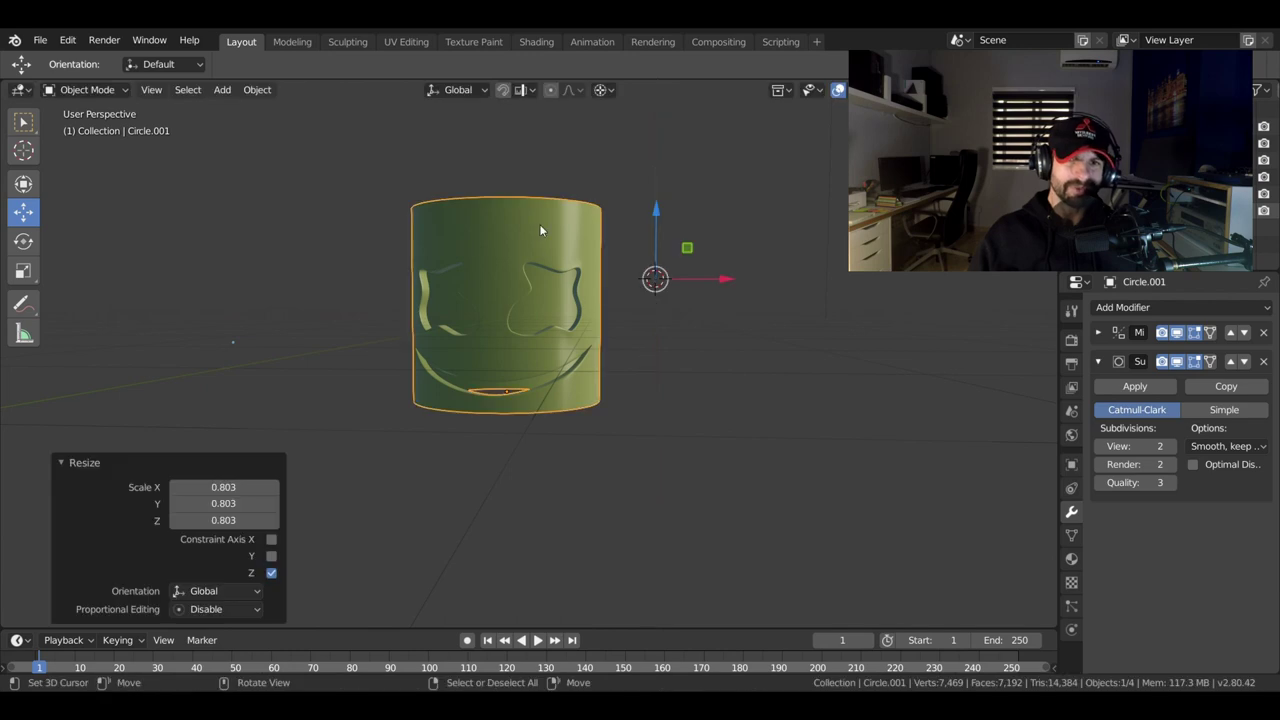
Scale the whole head uniformly to 1.608.
{"action": "key", "text": "s"}
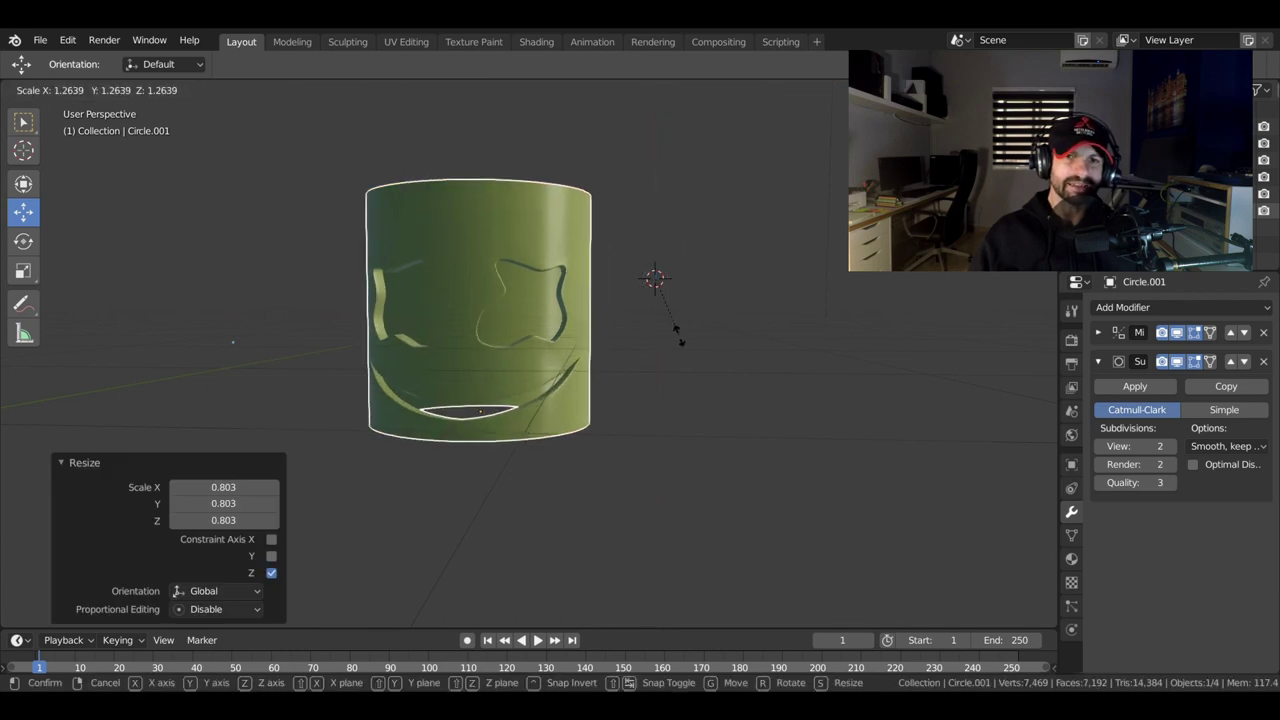
{"action": "left_click", "coordinate": [705, 338]}
{"action": "mouse_move", "coordinate": [705, 338]}
{"action": "middle_mouse_down"}
{"action": "mouse_move", "coordinate": [424, 349]}
{"action": "mouse_move", "coordinate": [424, 300]}
{"action": "middle_mouse_up"}
{"action": "scroll", "coordinate": [424, 349], "scroll_direction": "down", "scroll_amount": 2}
Enter Edit Mode and apply the Mirror modifier to the head mesh.
{"action": "key", "text": "Tab"}
{"action": "left_click", "coordinate": [1098, 332]}
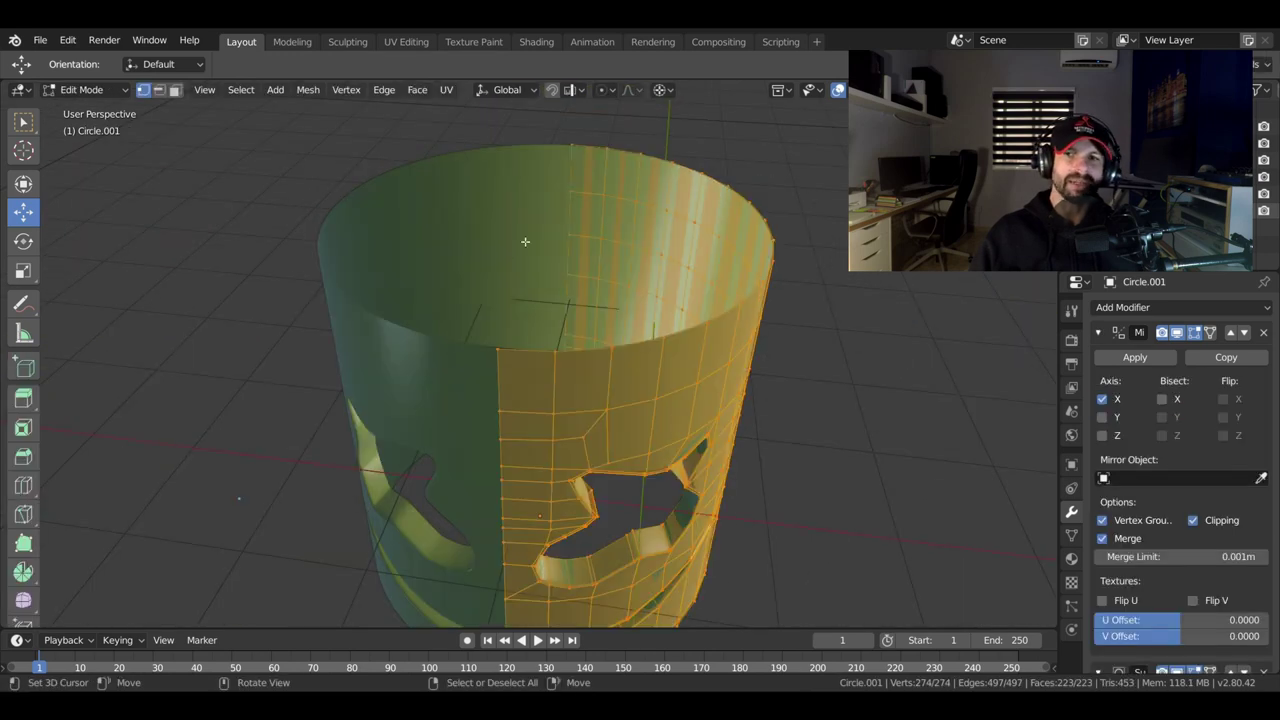
{"action": "left_click", "coordinate": [1140, 360]}
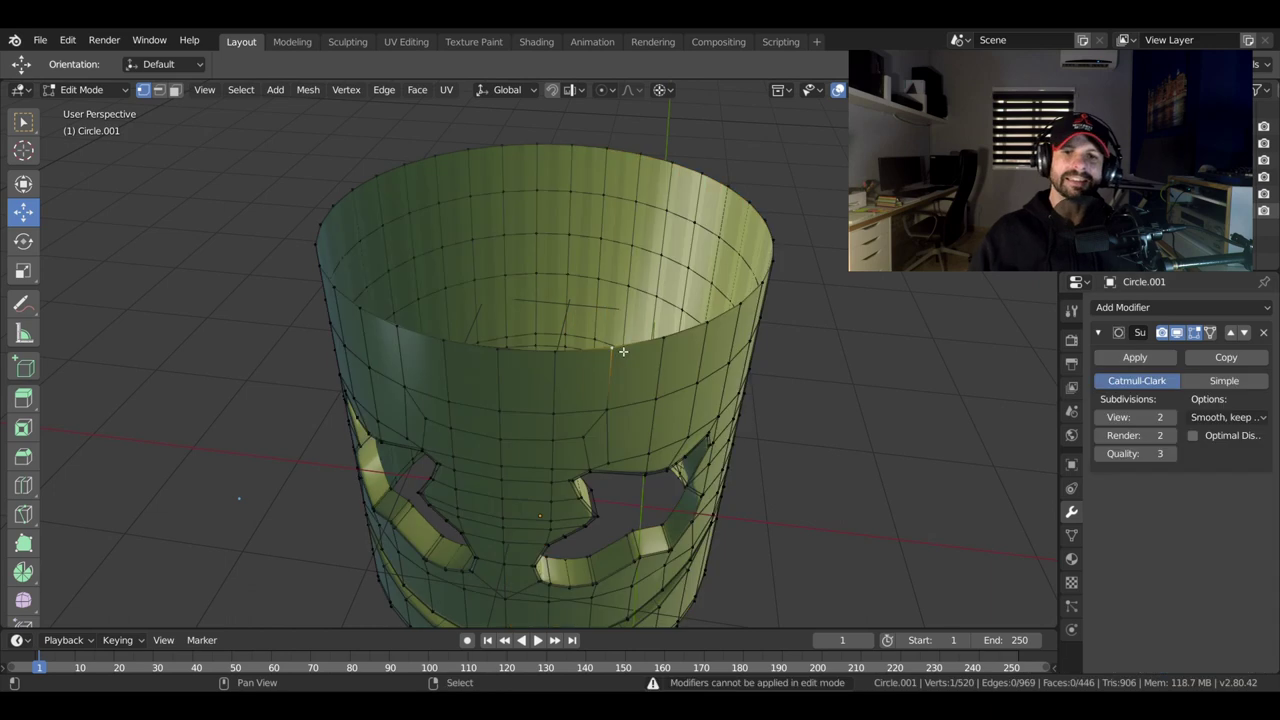
Snap the 3D cursor to the top rim's centre and extrude the rim inward to 0.869.
{"action": "left_click", "coordinate": [623, 351], "text": "alt"}
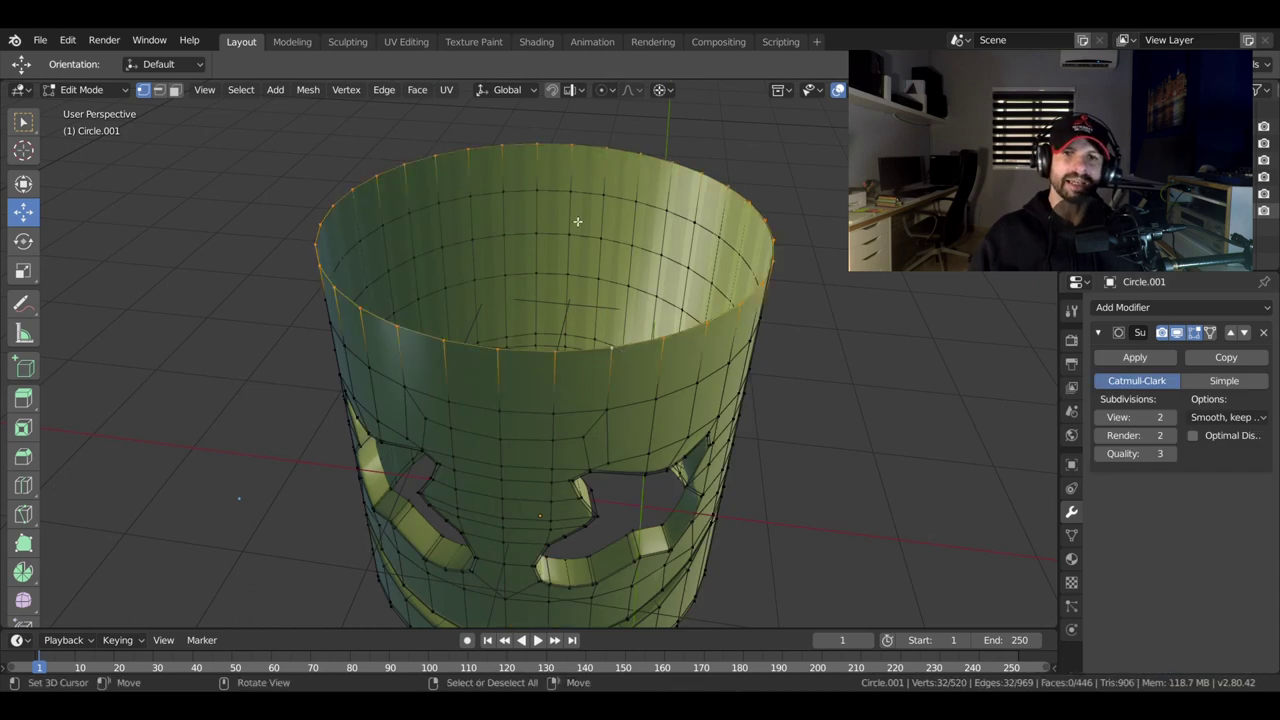
{"action": "middle_click_drag", "start_coordinate": [547, 366], "coordinate": [571, 446]}
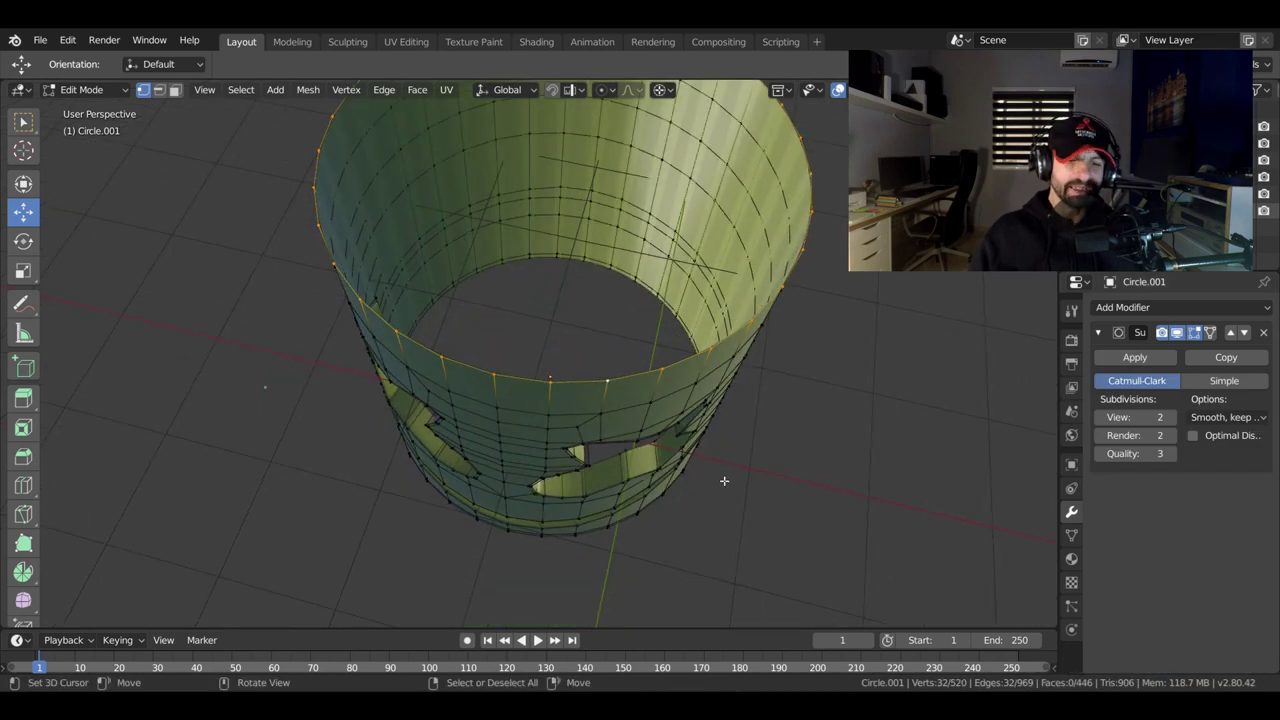
{"action": "key", "text": "shift+s"}
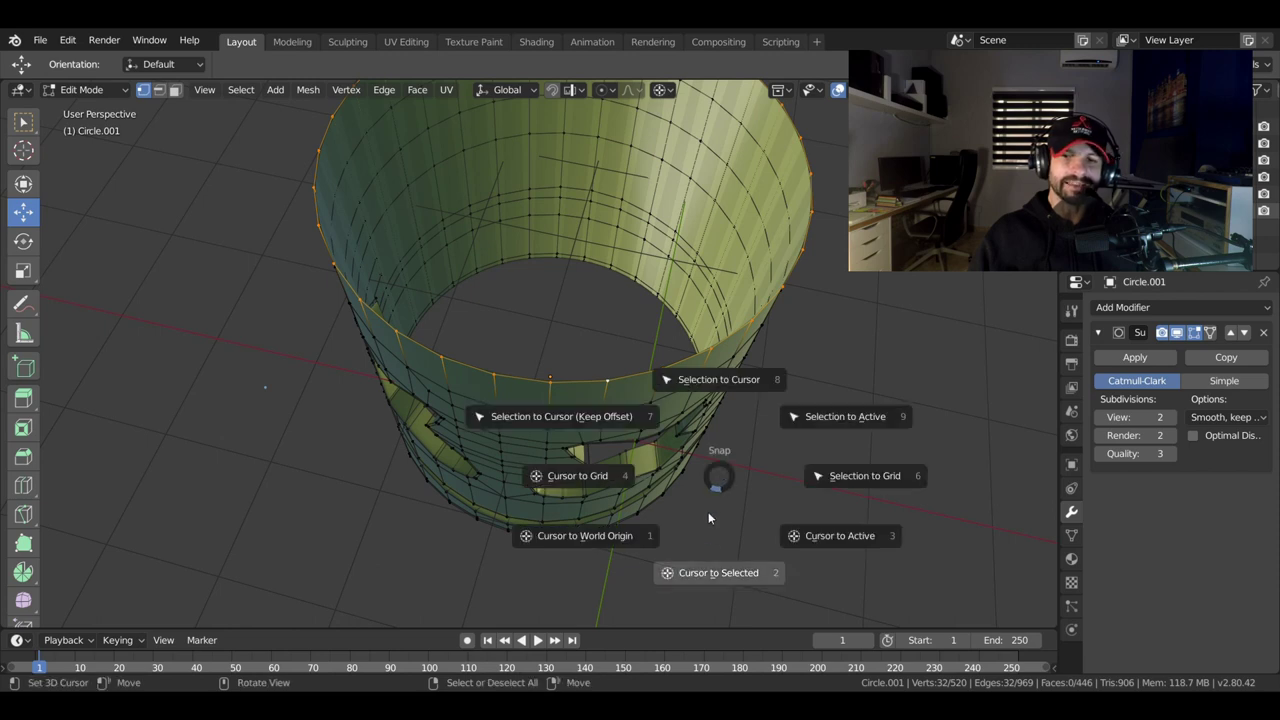
{"action": "left_click", "coordinate": [705, 578]}
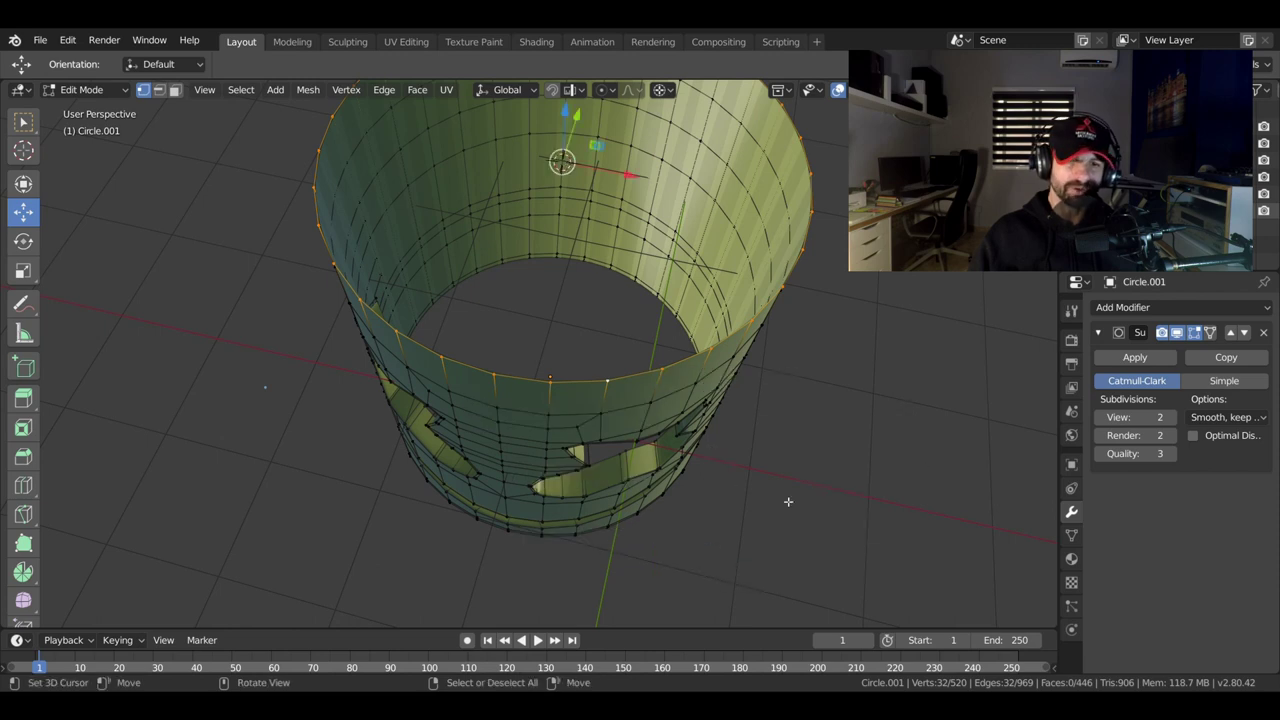
{"action": "key", "text": "e"}
{"action": "key", "text": "s"}
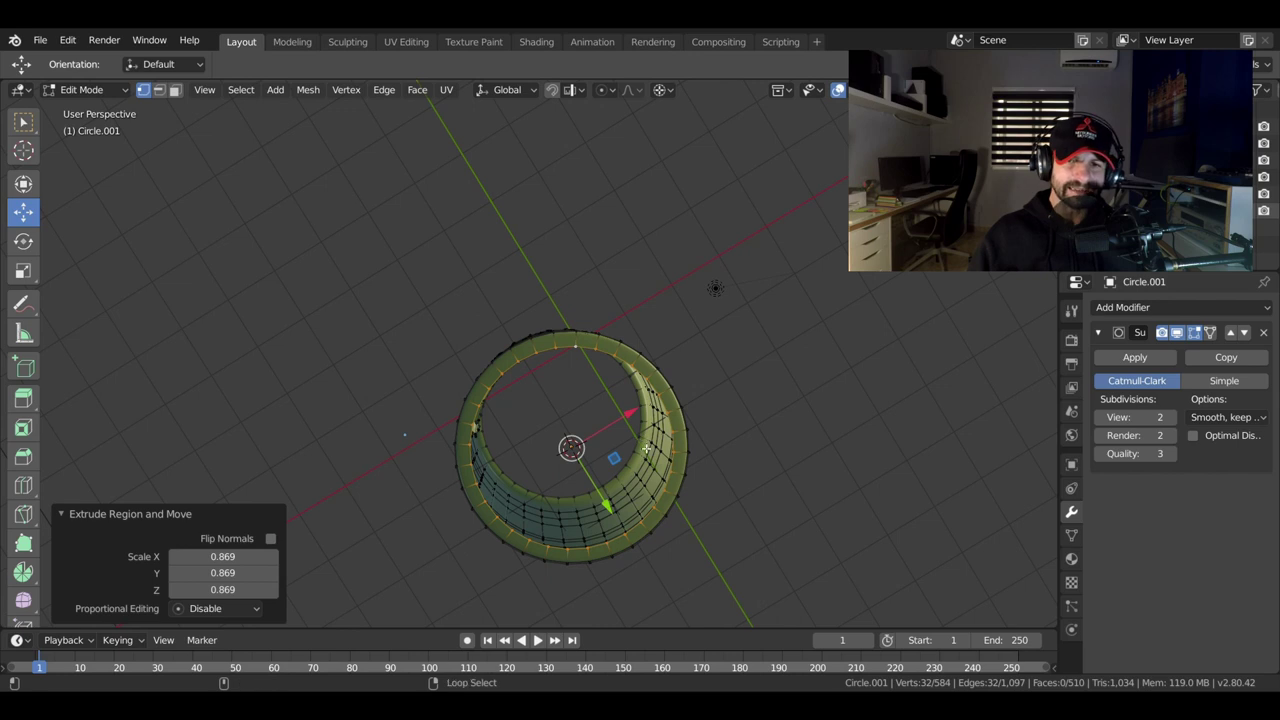
Add a second edge loop to the selection for bridging the two rims.
{"action": "left_click", "coordinate": [644, 443], "text": "alt+shift"}
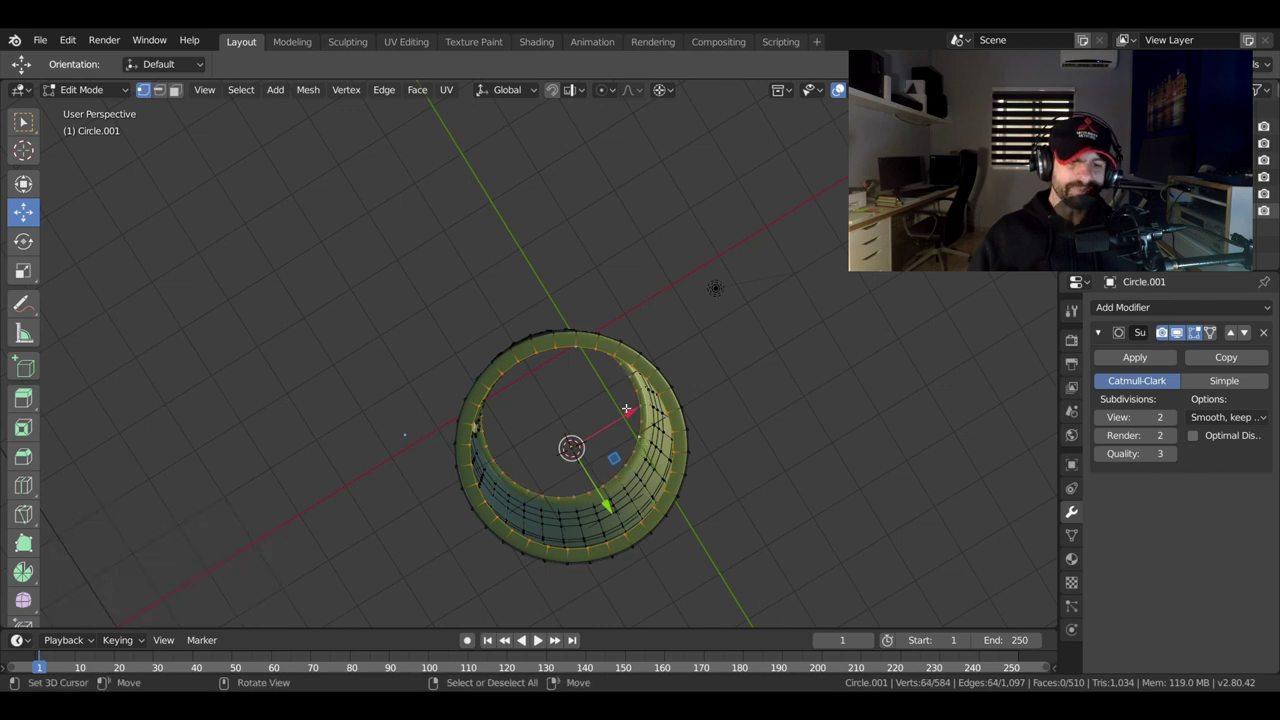
{"action": "right_click", "coordinate": [626, 409]}
{"action": "key", "text": "2"}
{"action": "right_click", "coordinate": [621, 402]}
{"action": "left_click", "coordinate": [575, 337]}
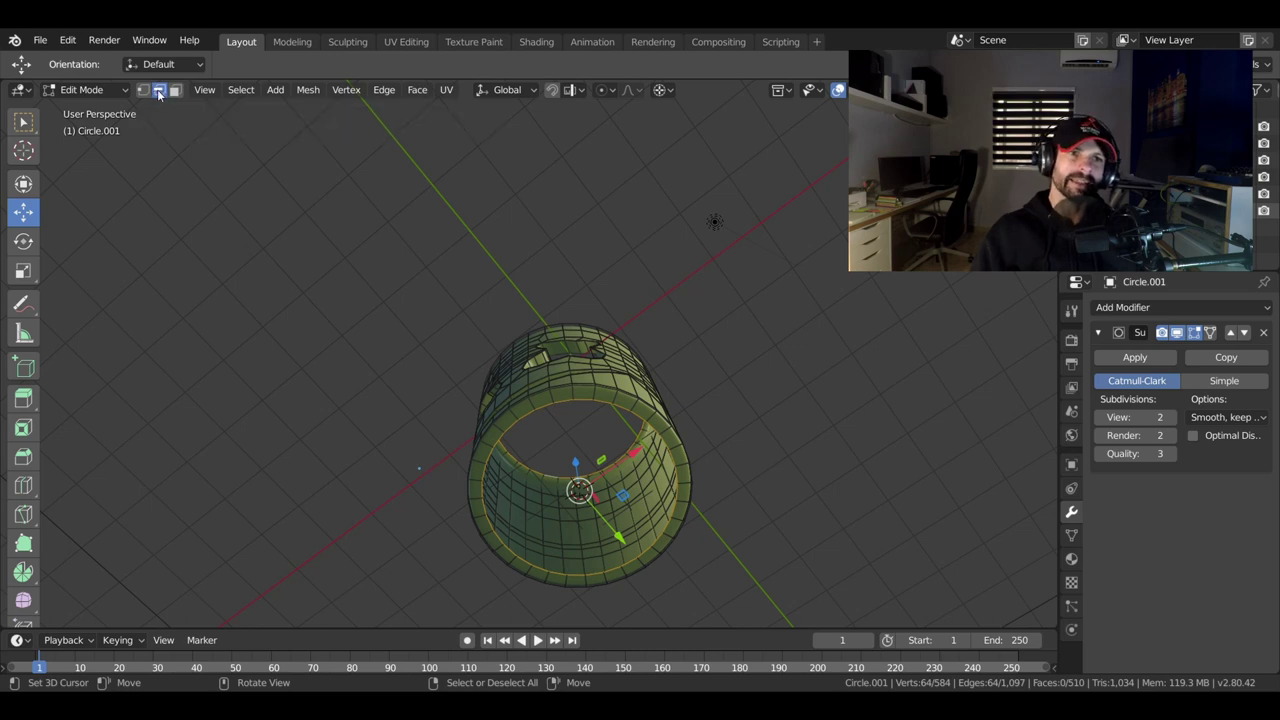
{"action": "right_click", "coordinate": [637, 410]}
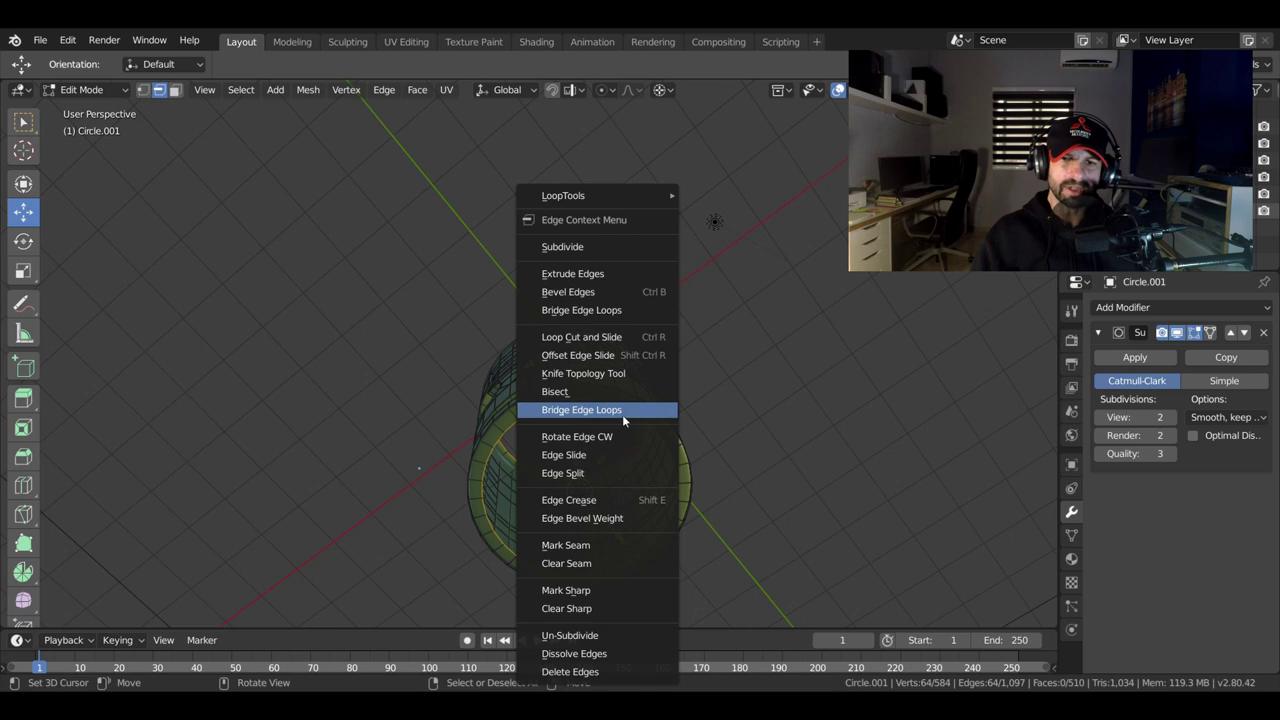
Bridge the two rim loops into a connecting wall.
{"action": "left_click", "coordinate": [581, 413]}
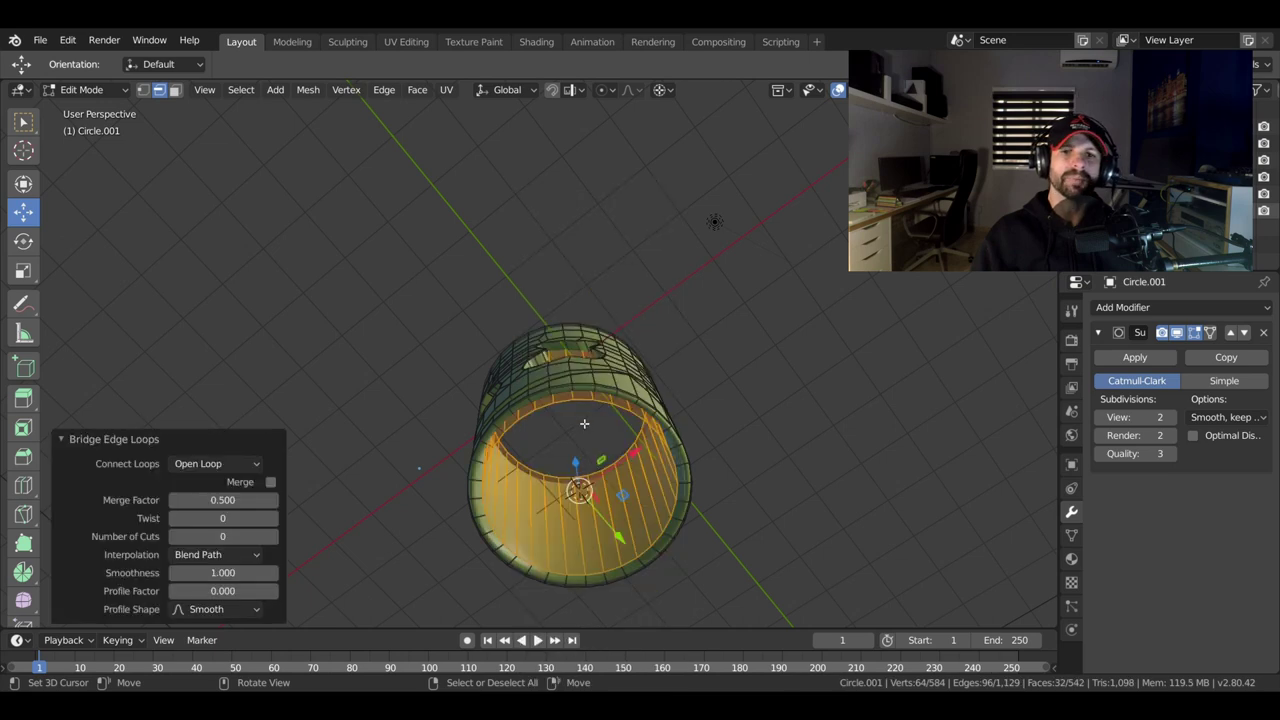
{"action": "mouse_move", "coordinate": [584, 423]}
{"action": "middle_mouse_down"}
{"action": "mouse_move", "coordinate": [633, 106]}
{"action": "mouse_move", "coordinate": [582, 422]}
{"action": "mouse_move", "coordinate": [600, 480]}
{"action": "mouse_move", "coordinate": [590, 410]}
{"action": "middle_mouse_up"}
{"action": "scroll", "coordinate": [587, 414], "scroll_direction": "up", "scroll_amount": 5}
{"action": "key", "text": "Tab"}
{"action": "key", "text": "Tab"}
{"action": "scroll", "coordinate": [600, 480], "scroll_direction": "up", "scroll_amount": 3}
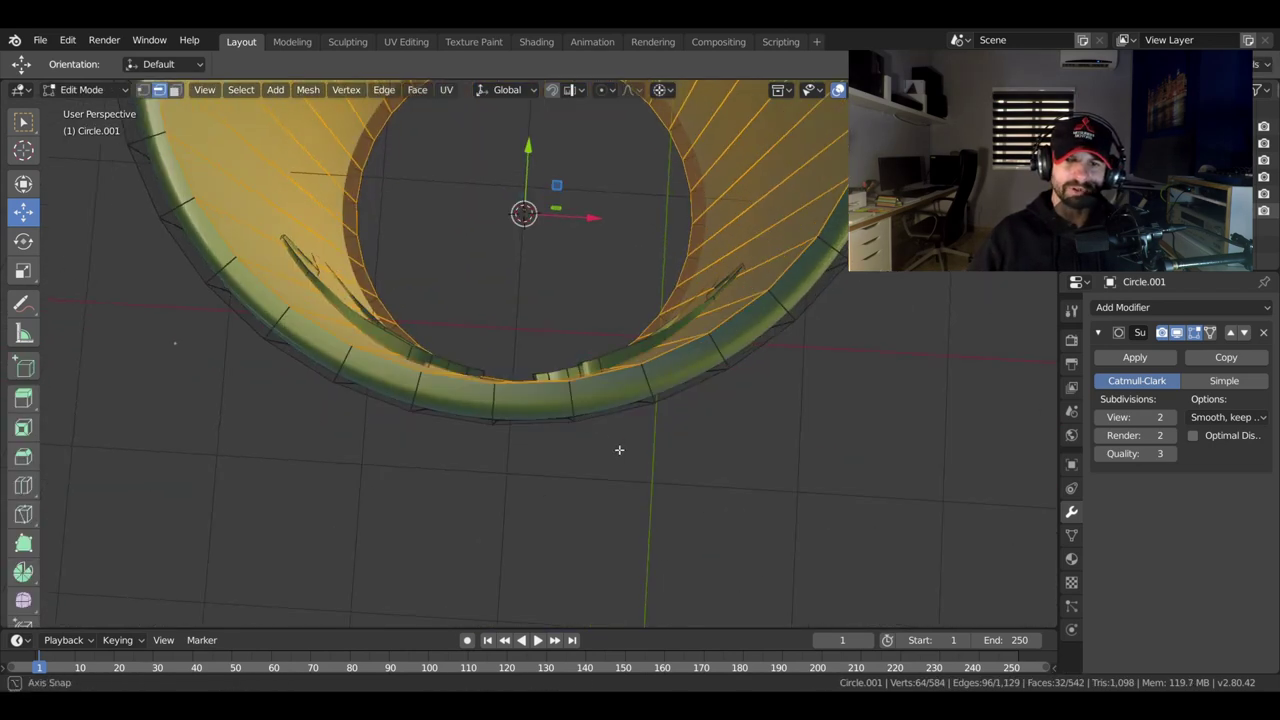
Add an edge loop near the top rim, slid to factor 0.598.
{"action": "key", "text": "ctrl+r"}
{"action": "left_click", "coordinate": [585, 389]}
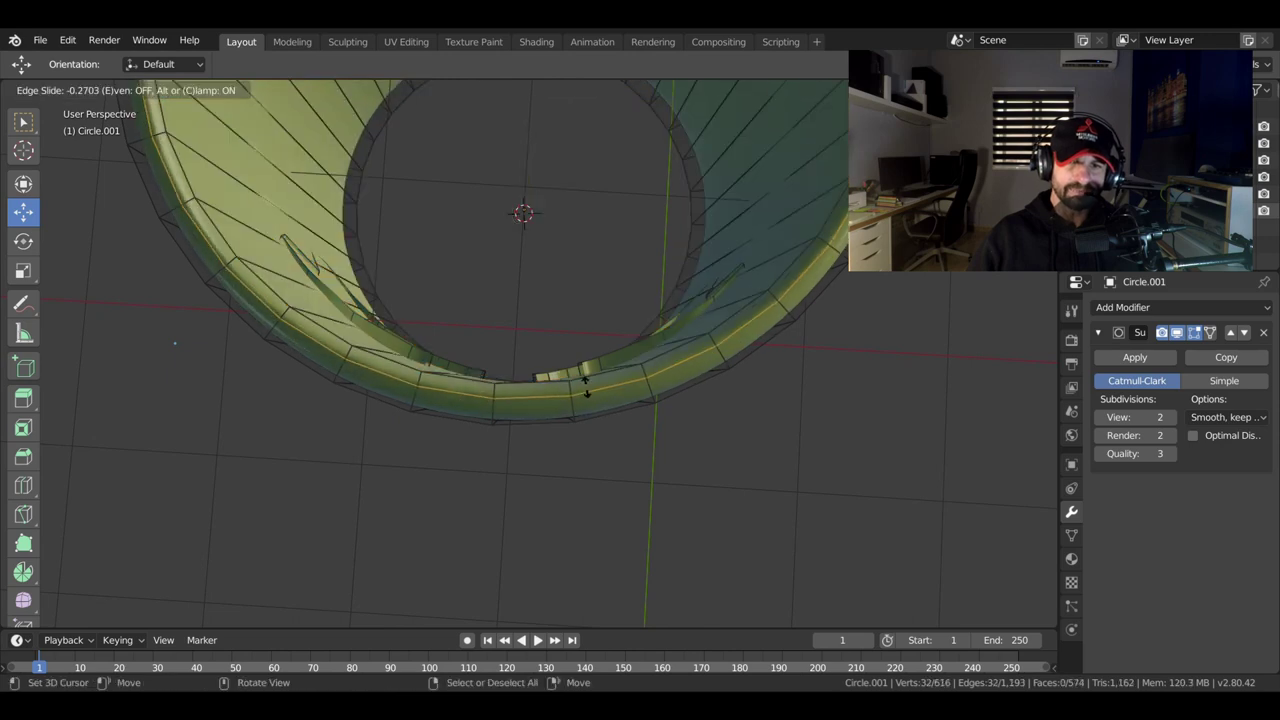
{"action": "left_click", "coordinate": [586, 390]}
{"action": "key", "text": "g"}
{"action": "key", "text": "g"}
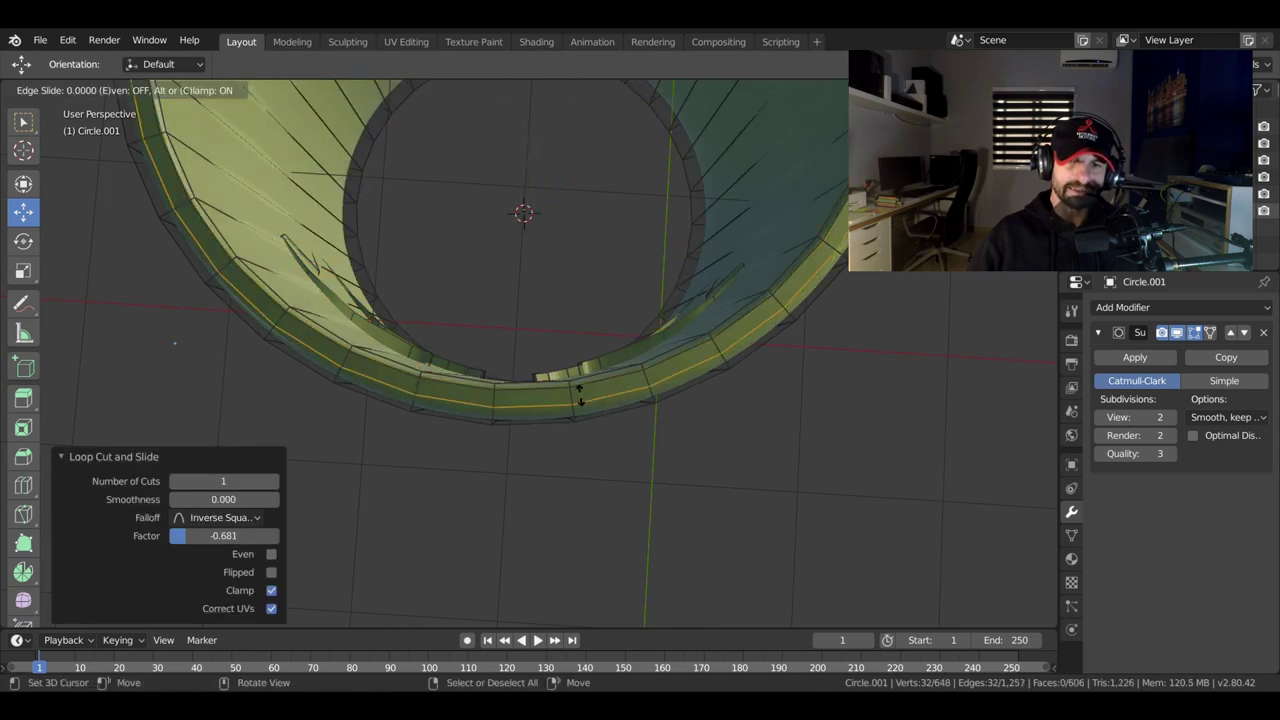
Save the file as untitled2.blend.
{"action": "key", "text": "ctrl+shift+s"}
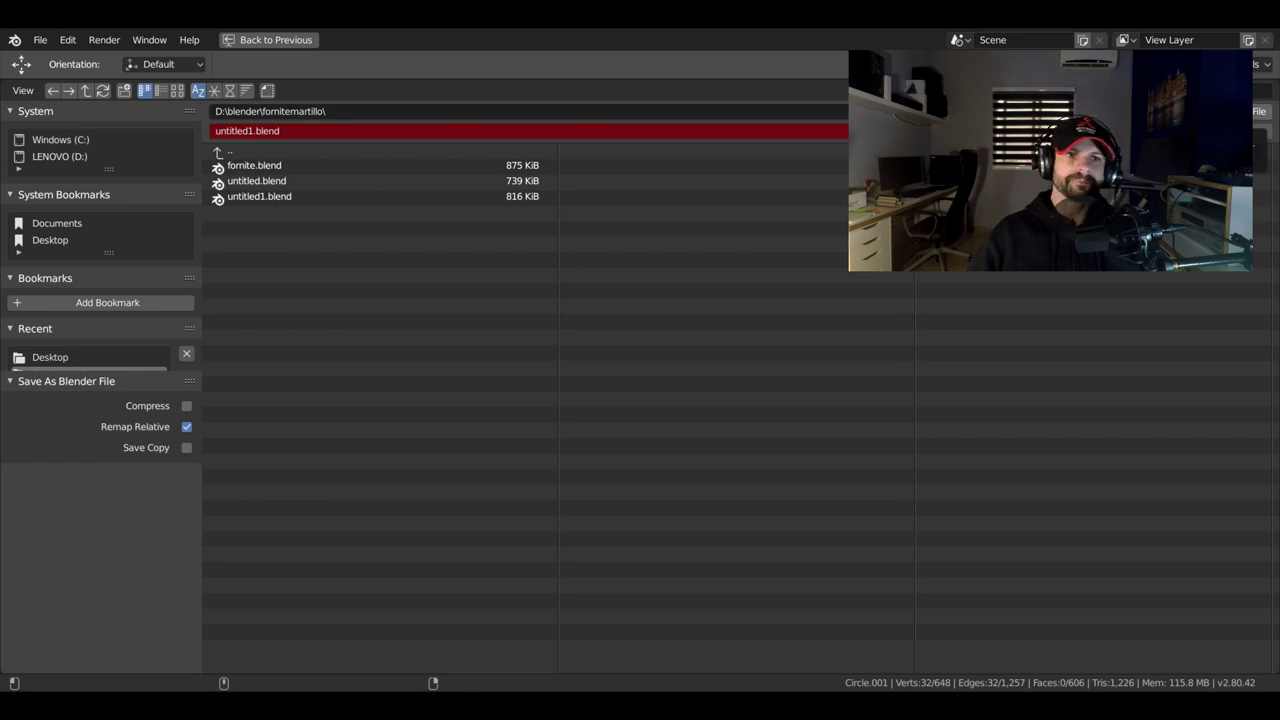
{"action": "key", "text": "ctrl+KP_Add"}
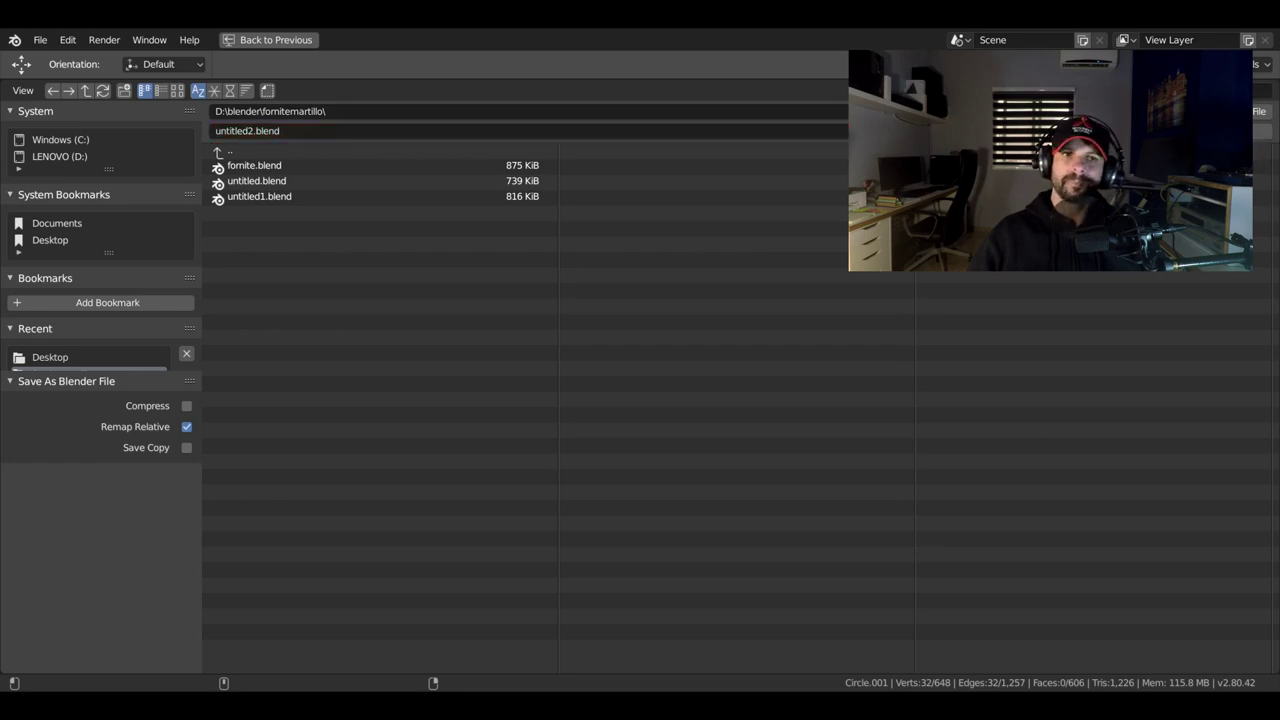
{"action": "key", "text": "Return"}
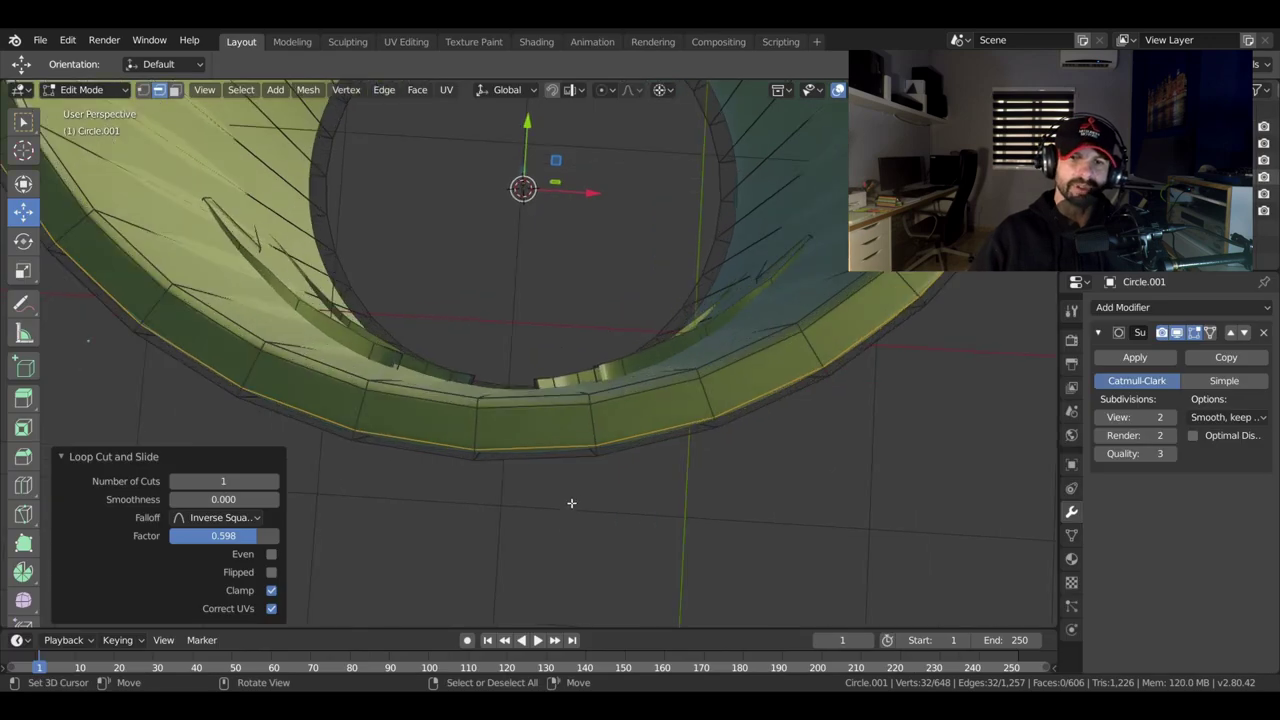
{"action": "mouse_move", "coordinate": [571, 503]}
{"action": "middle_mouse_down"}
{"action": "mouse_move", "coordinate": [586, 326]}
{"action": "mouse_move", "coordinate": [554, 320]}
{"action": "mouse_move", "coordinate": [543, 371]}
{"action": "middle_mouse_up"}
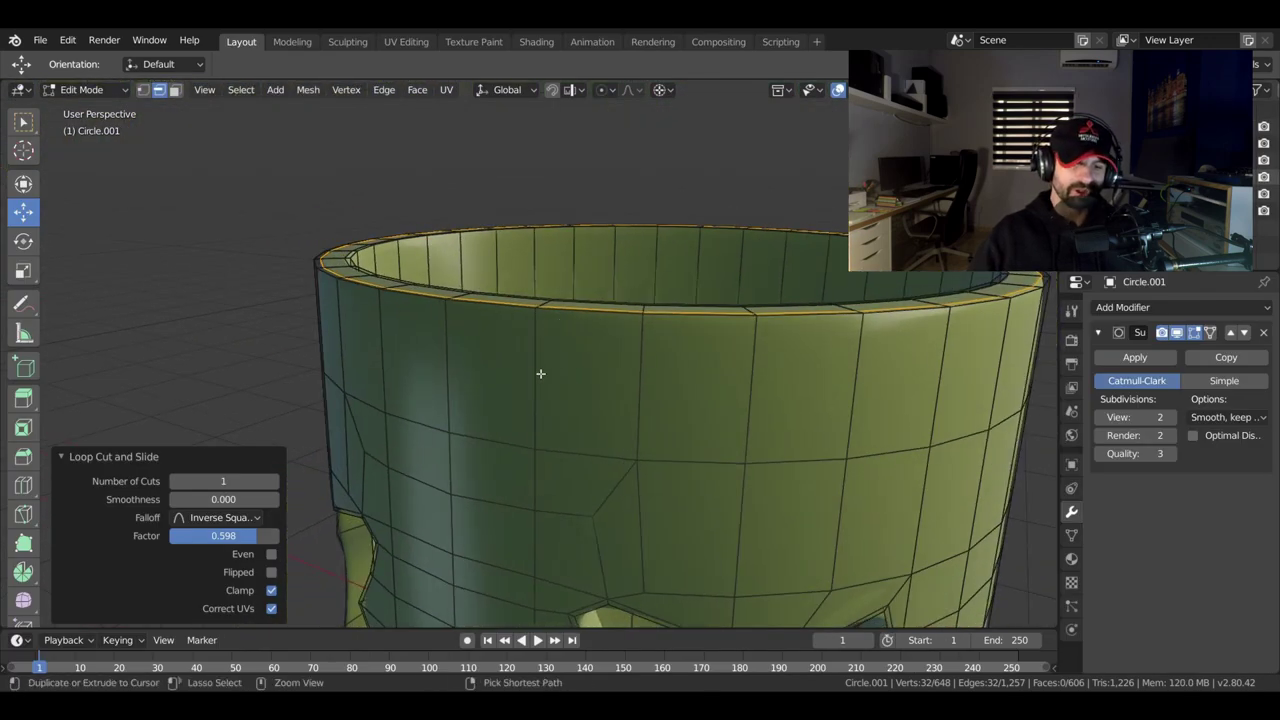
Loop-cut a new edge loop just below the head's outer rim.
{"action": "key", "text": "ctrl+r"}
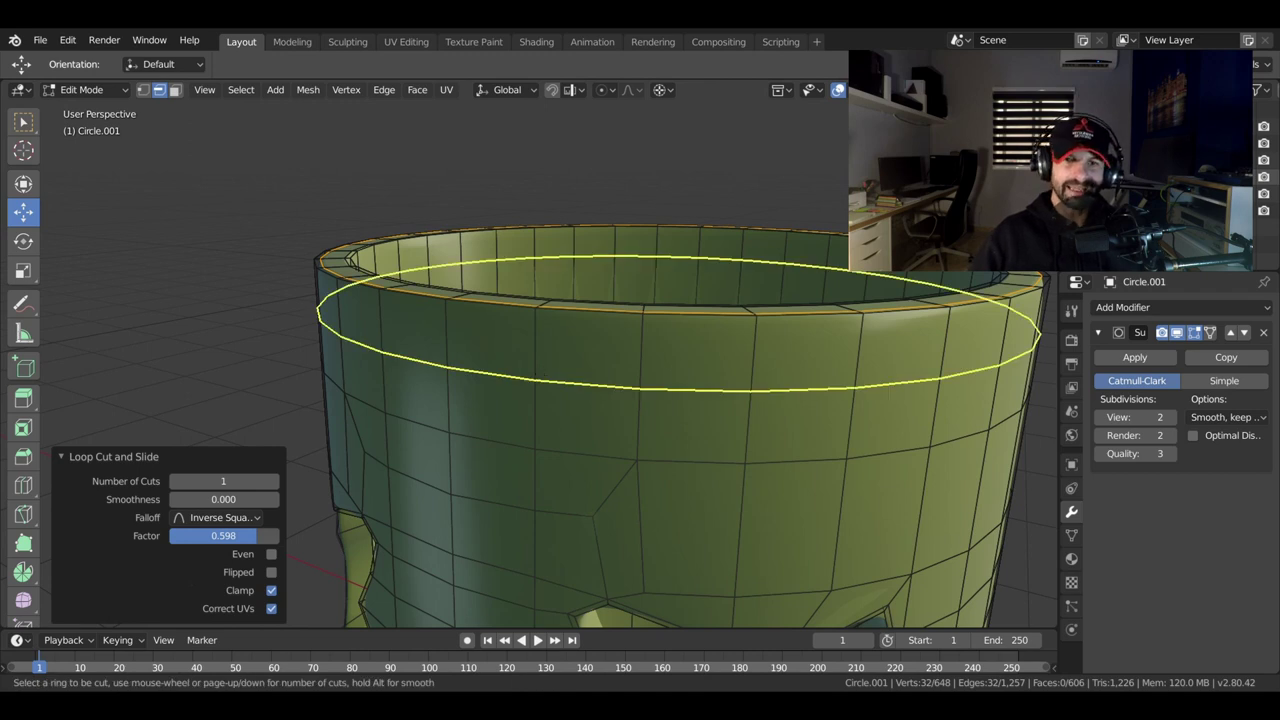
{"action": "left_click", "coordinate": [535, 330]}
{"action": "left_click", "coordinate": [537, 320]}
{"action": "mouse_move", "coordinate": [537, 320]}
{"action": "middle_mouse_down"}
{"action": "mouse_move", "coordinate": [553, 350]}
{"action": "mouse_move", "coordinate": [640, 340]}
{"action": "mouse_move", "coordinate": [683, 318]}
{"action": "mouse_move", "coordinate": [643, 368]}
{"action": "middle_mouse_up"}
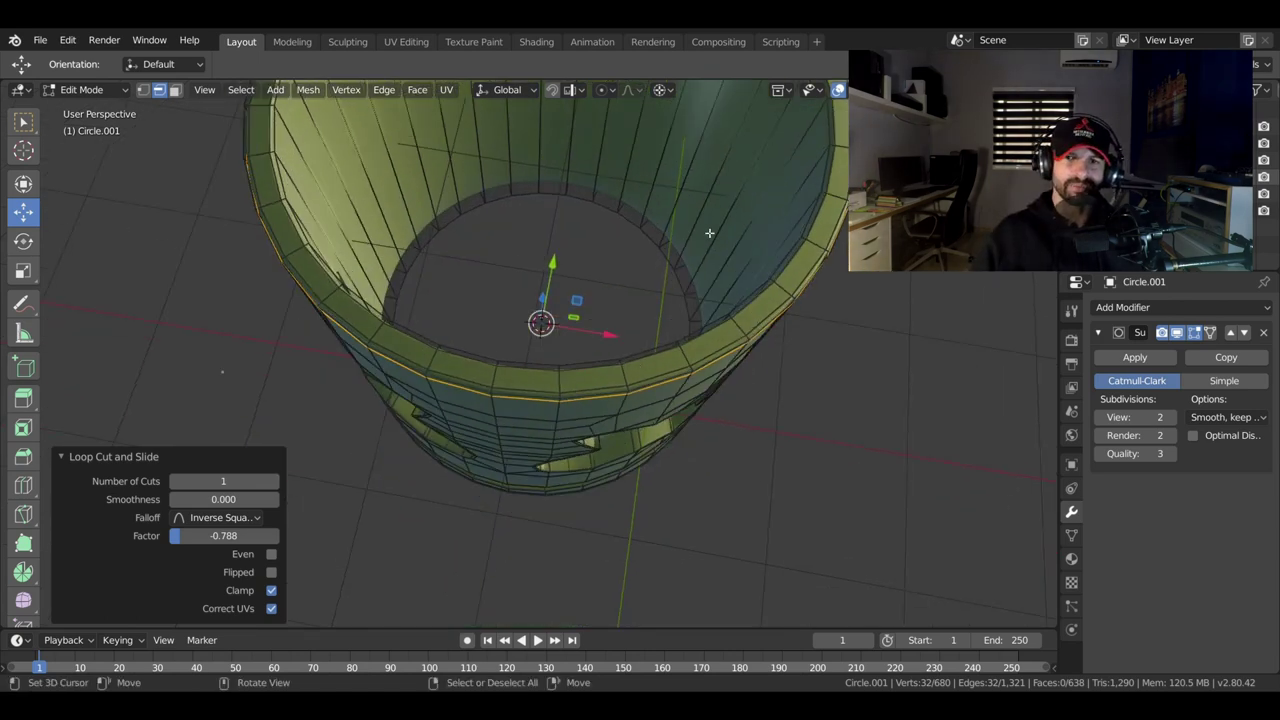
{"action": "mouse_move", "coordinate": [709, 233]}
{"action": "middle_mouse_down"}
{"action": "mouse_move", "coordinate": [695, 265]}
{"action": "mouse_move", "coordinate": [690, 240]}
{"action": "mouse_move", "coordinate": [537, 236]}
{"action": "middle_mouse_up"}
{"action": "scroll", "coordinate": [609, 230], "scroll_direction": "up", "scroll_amount": 2}
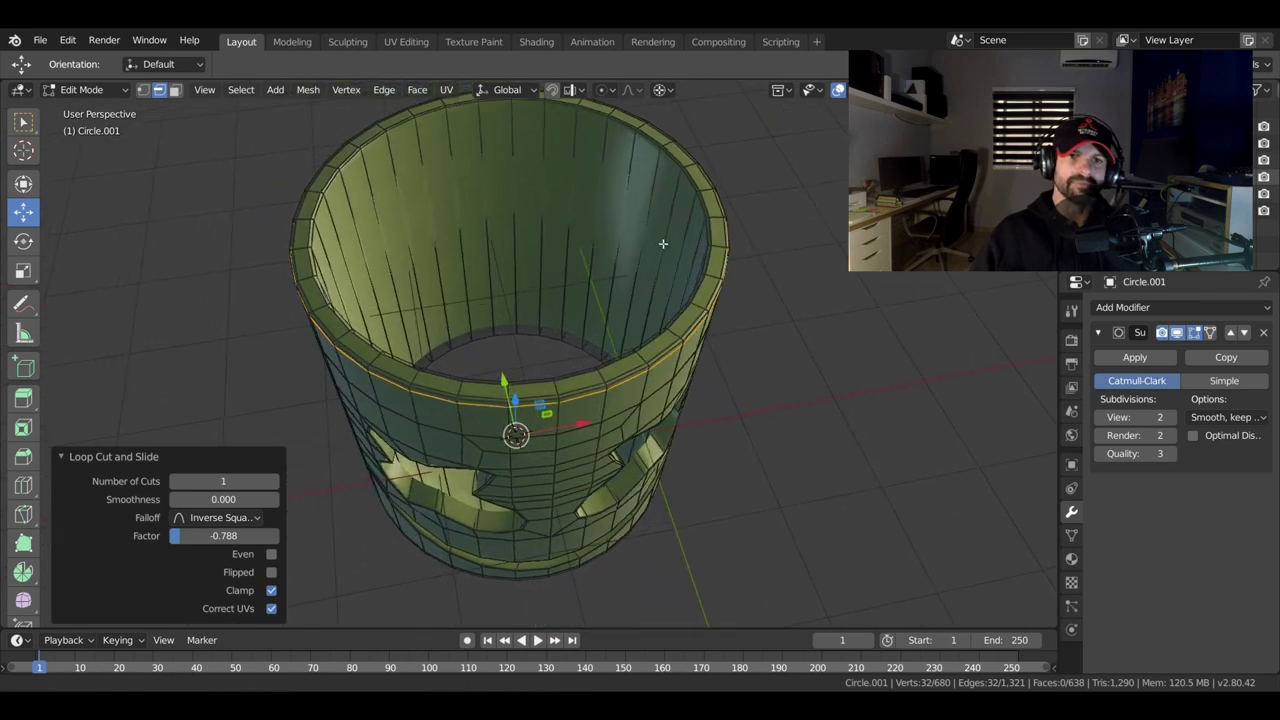
Loop-cut the inner wall near its top, slid to factor 0.726.
{"action": "key", "text": "ctrl+r"}
{"action": "left_click", "coordinate": [535, 233]}
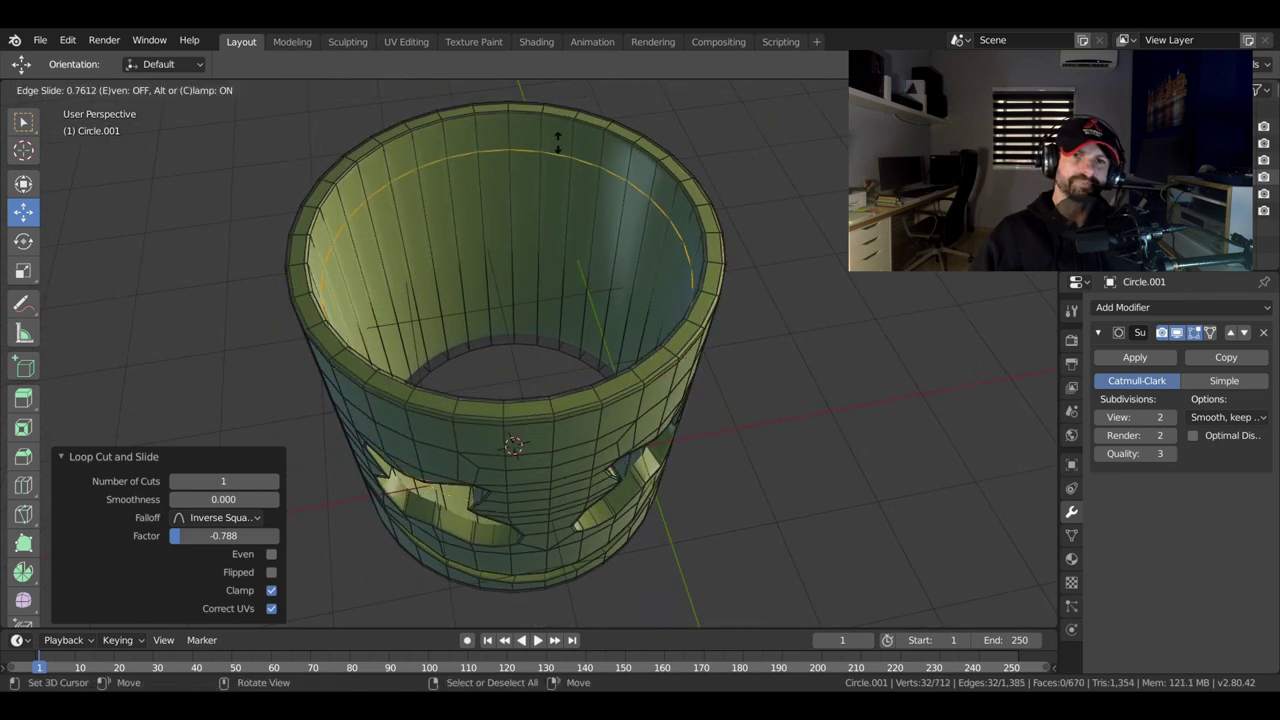
{"action": "left_click", "coordinate": [557, 143]}
{"action": "middle_click_drag", "start_coordinate": [557, 143], "coordinate": [386, 318]}
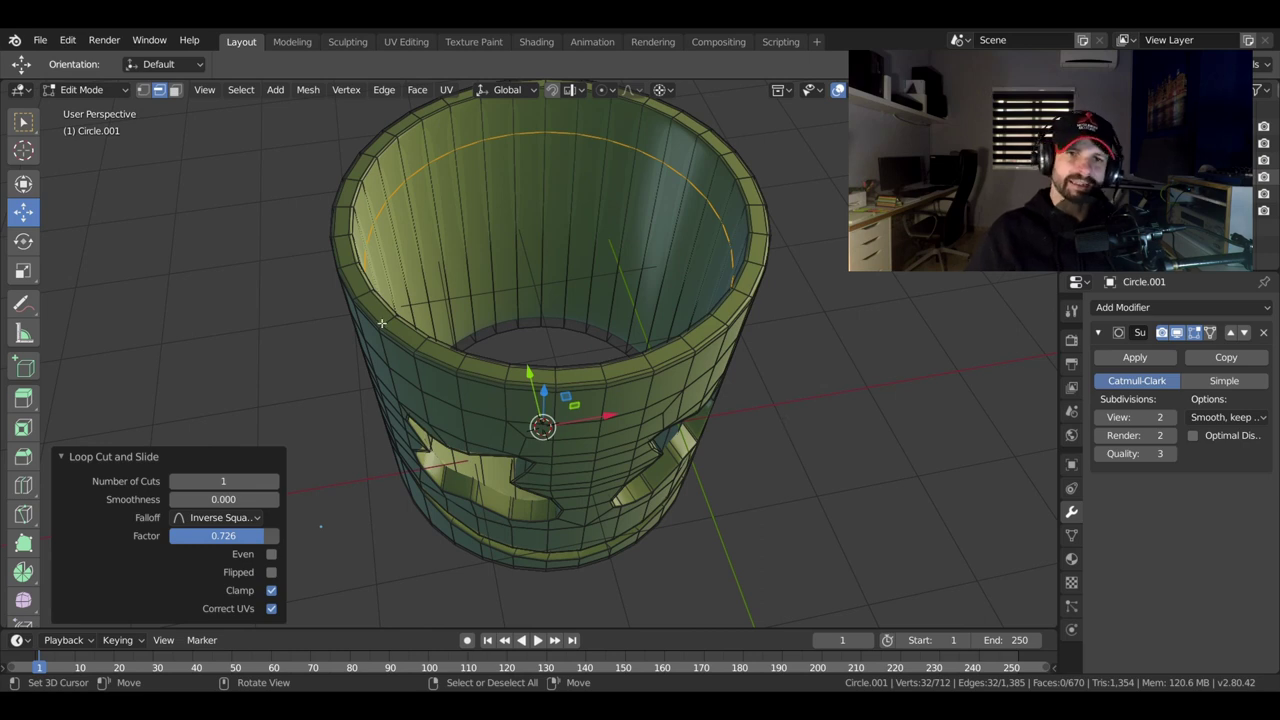
{"action": "mouse_move", "coordinate": [736, 357]}
{"action": "middle_mouse_down"}
{"action": "mouse_move", "coordinate": [663, 278]}
{"action": "mouse_move", "coordinate": [682, 268]}
{"action": "middle_mouse_up"}
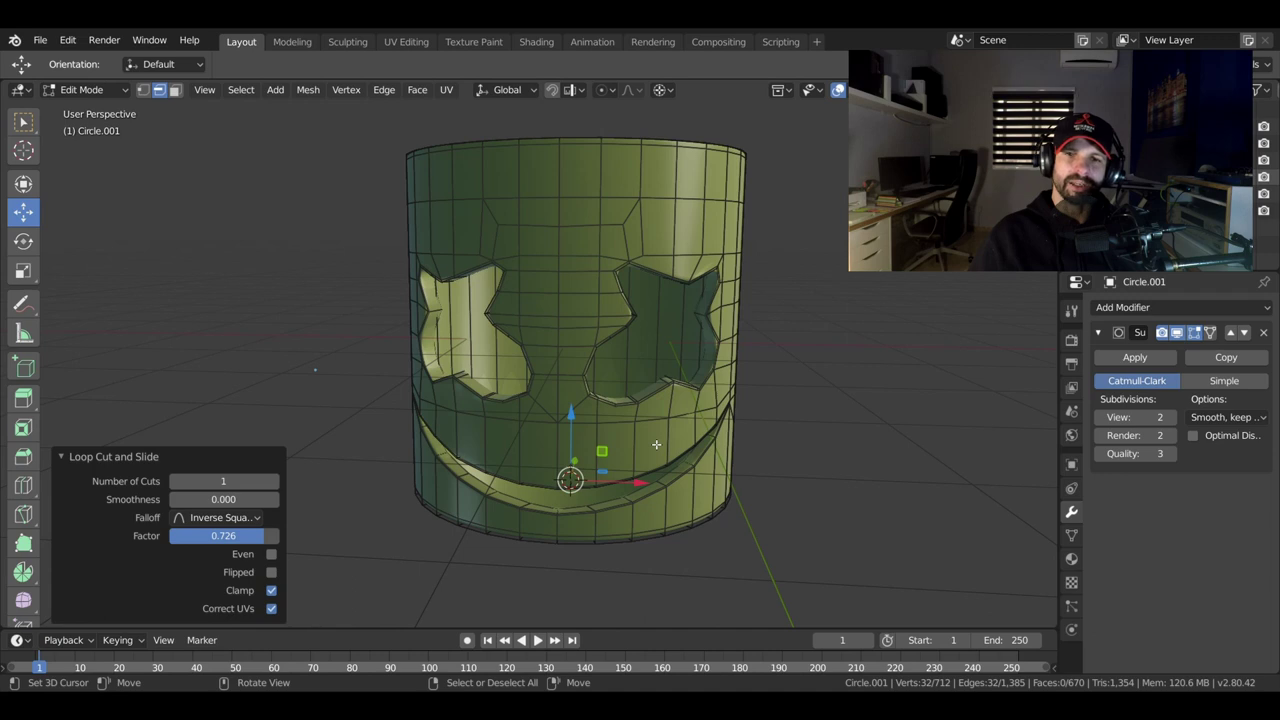
Move the selected 50-vertex section -0.0845 m along Y.
{"action": "key", "text": "g"}
{"action": "key", "text": "y"}
{"action": "left_click", "coordinate": [783, 356]}
{"action": "scroll", "coordinate": [783, 356], "scroll_direction": "up", "scroll_amount": 2}
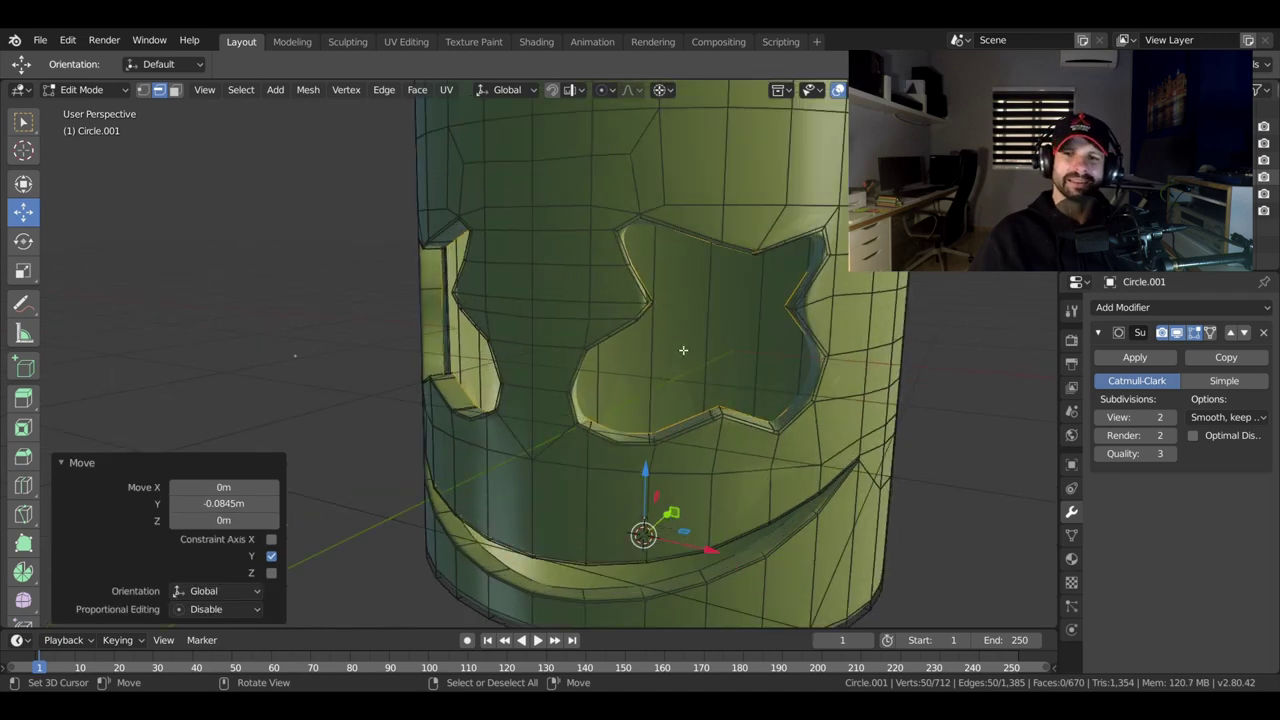
Select the head's inner wall face loop in face select mode.
{"action": "left_click", "coordinate": [693, 341]}
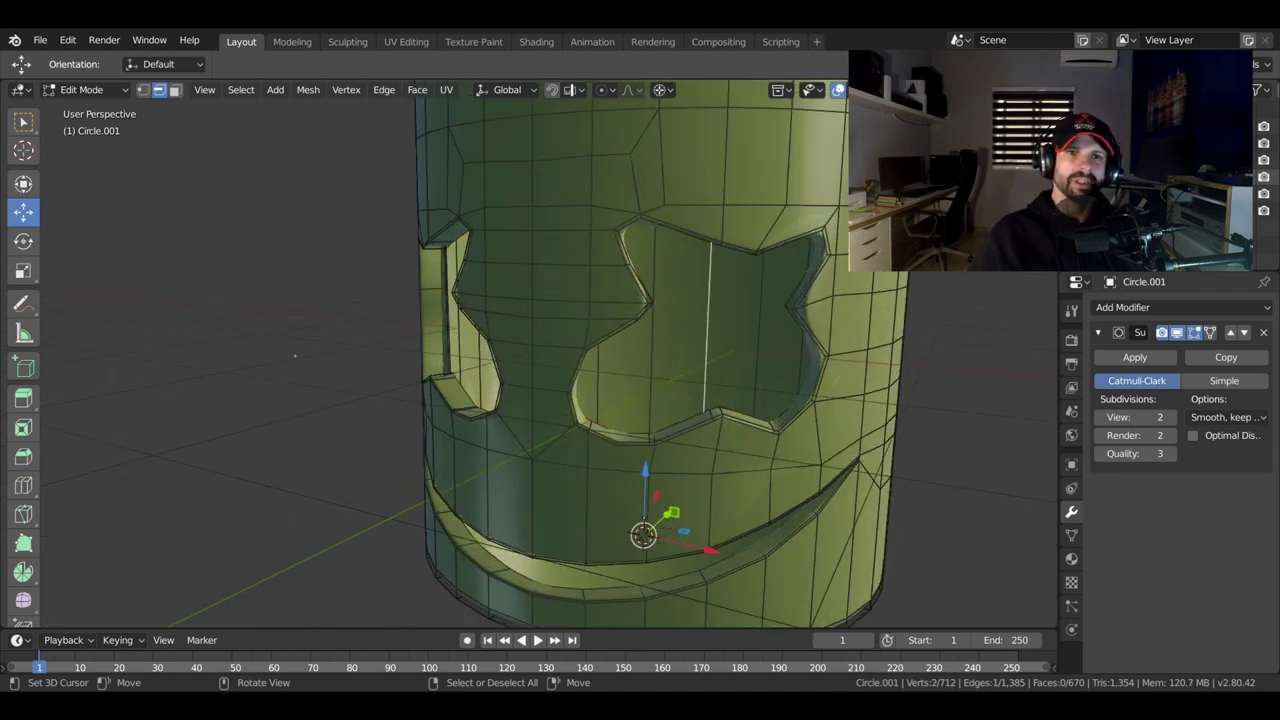
{"action": "left_click", "coordinate": [174, 89]}
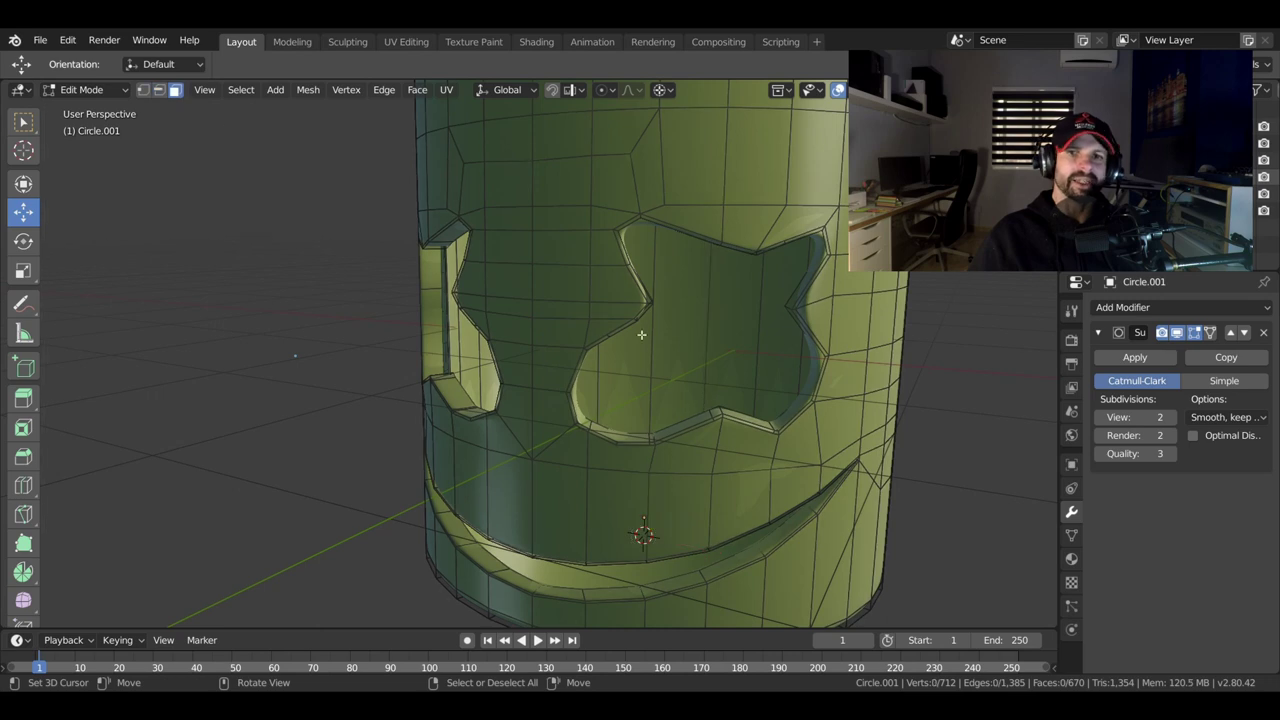
{"action": "left_click", "coordinate": [699, 329], "text": "alt"}
{"action": "scroll", "coordinate": [699, 329], "scroll_direction": "down", "scroll_amount": 3}
{"action": "scroll", "coordinate": [699, 340], "scroll_direction": "down", "scroll_amount": 3}
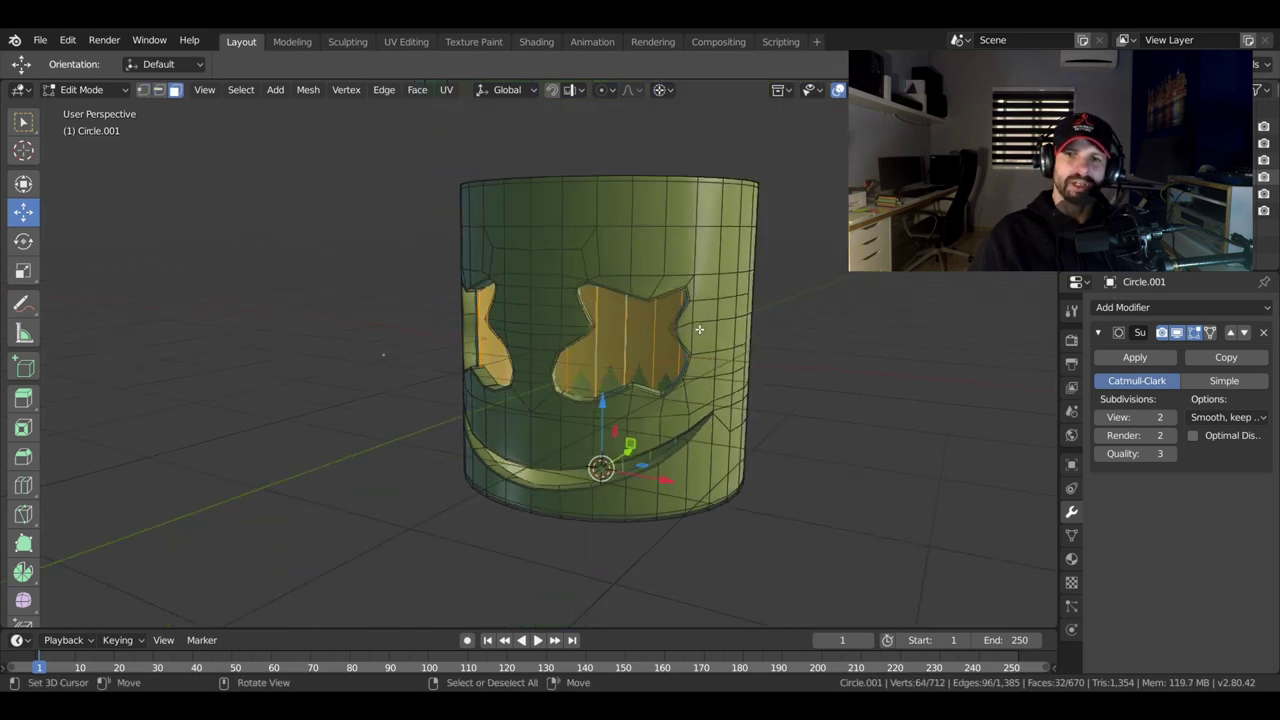
{"action": "mouse_move", "coordinate": [700, 400]}
{"action": "middle_mouse_down"}
{"action": "mouse_move", "coordinate": [718, 450]}
{"action": "mouse_move", "coordinate": [753, 381]}
{"action": "middle_mouse_up"}
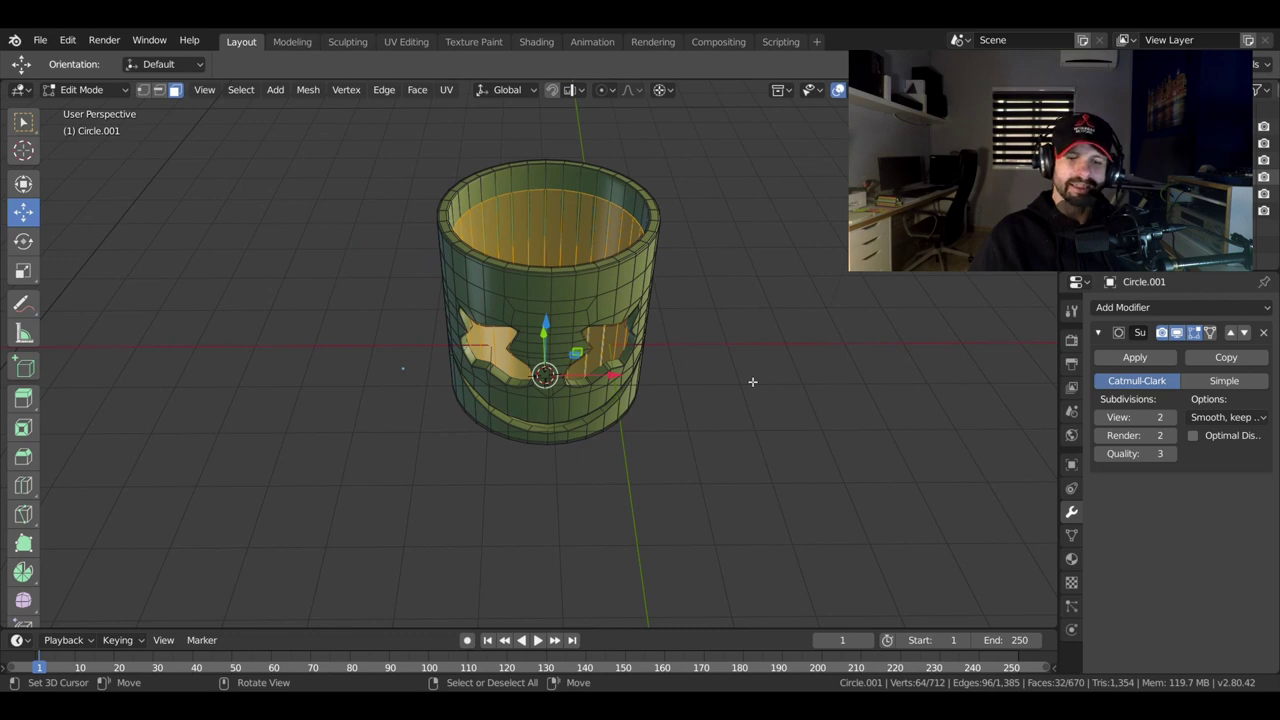
Separate the selected inner-wall faces into their own object and select it.
{"action": "key", "text": "p"}
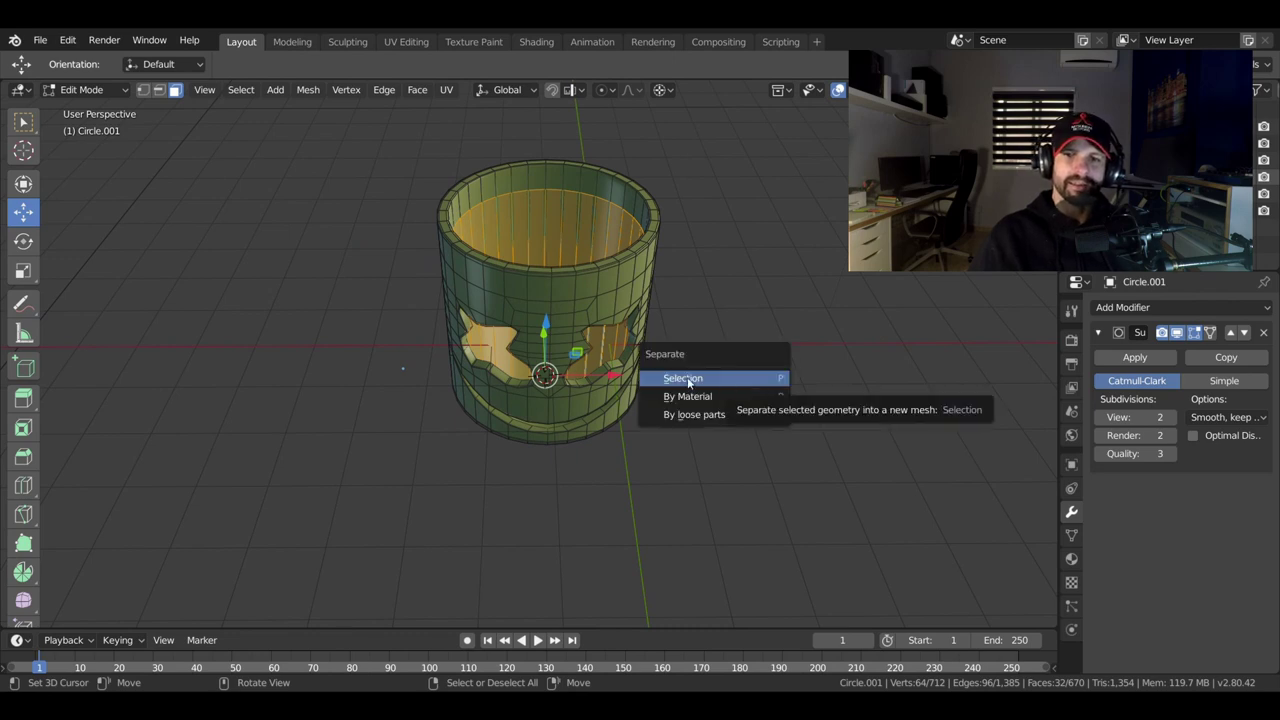
{"action": "left_click", "coordinate": [671, 380]}
{"action": "key", "text": "Tab"}
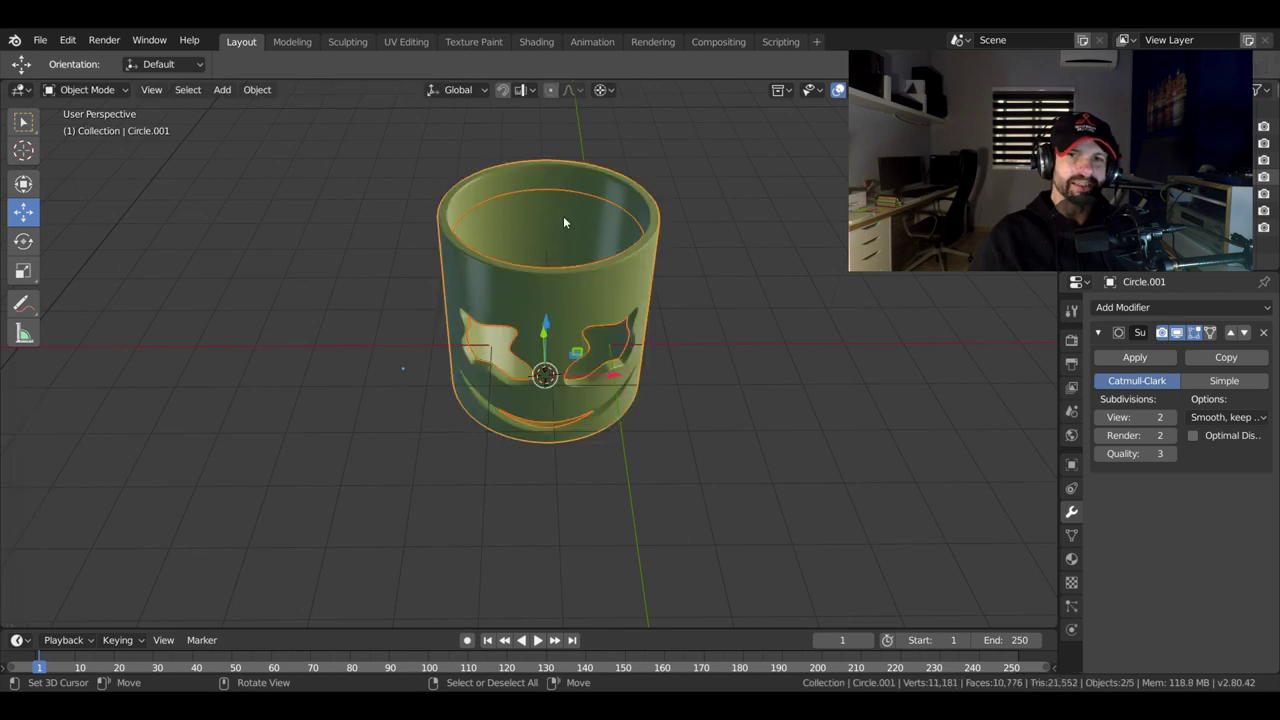
{"action": "left_click", "coordinate": [552, 227]}
Raise the inner wall 0.287 m and stretch it vertically to 1.192 in front wireframe view.
{"action": "key", "text": "g"}
{"action": "key", "text": "z"}
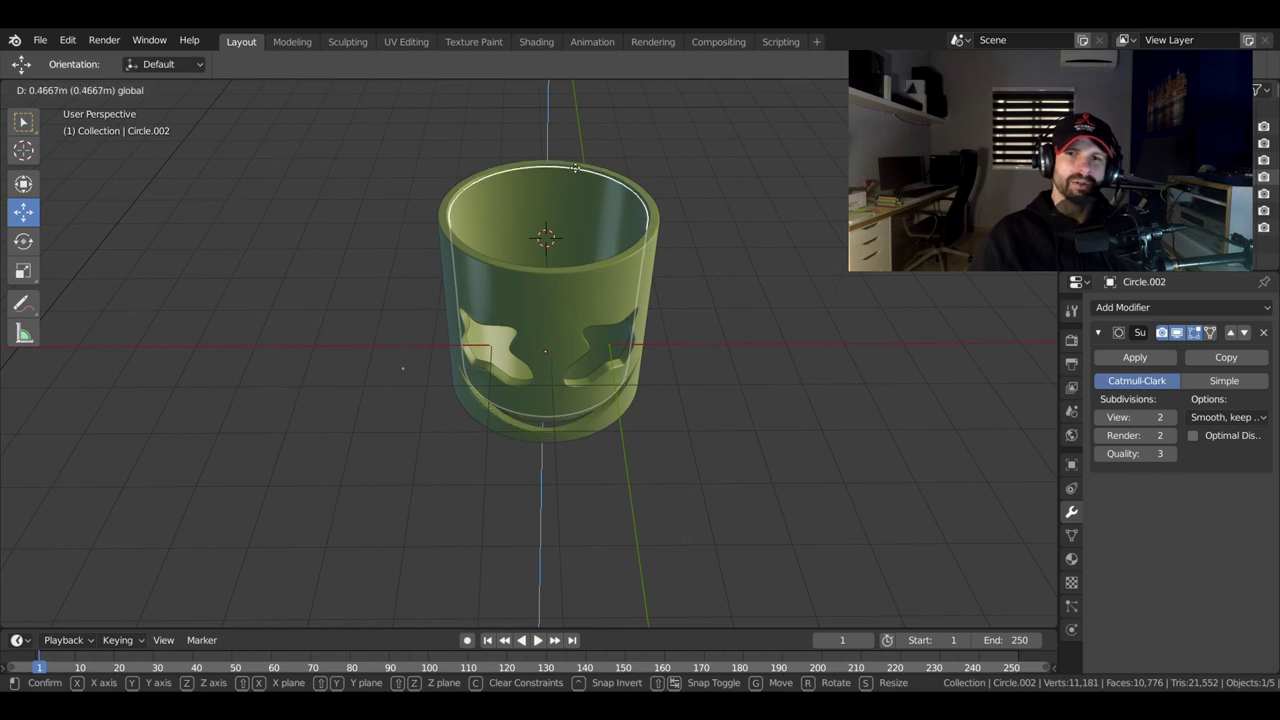
{"action": "left_click", "coordinate": [575, 170]}
{"action": "key", "text": "KP_1"}
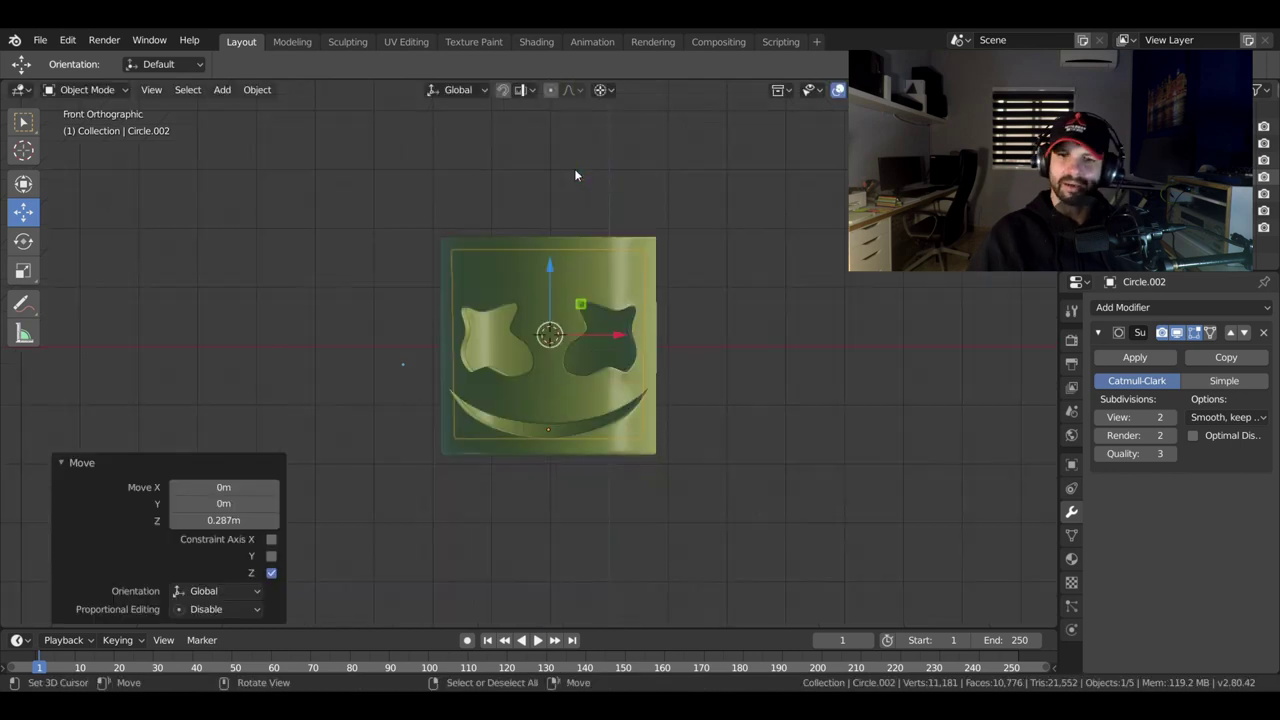
{"action": "key", "text": "z"}
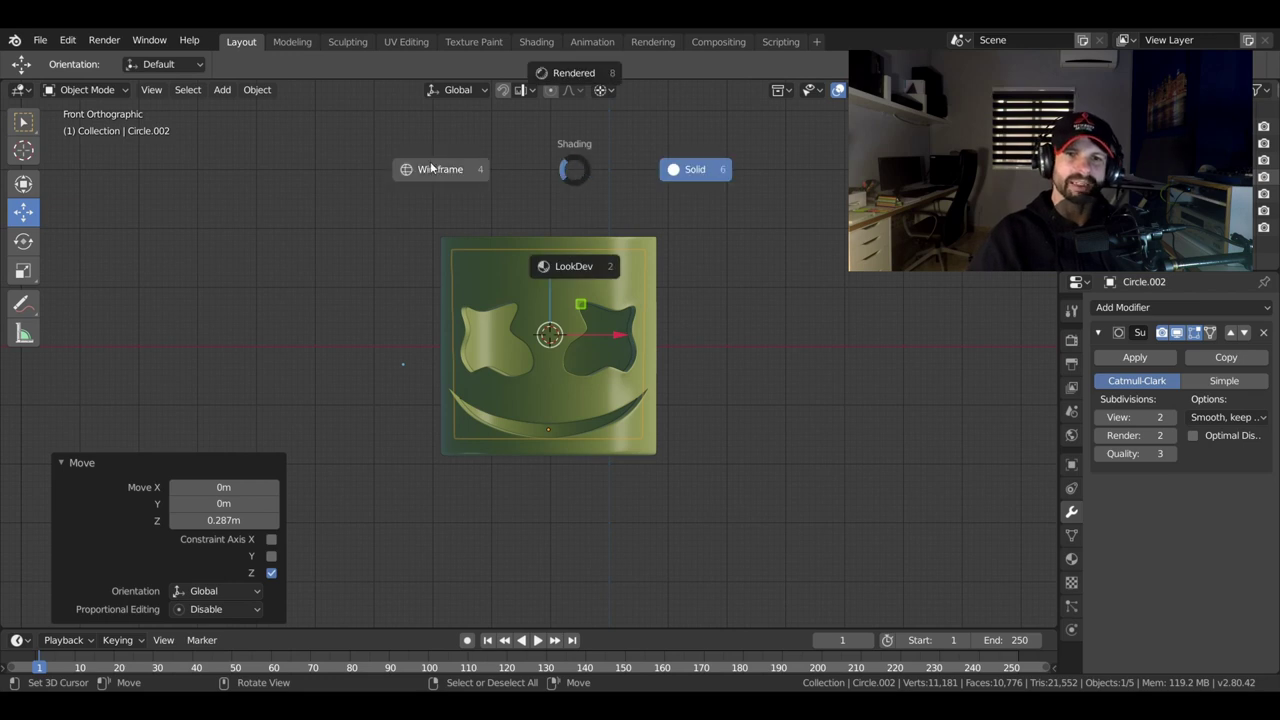
{"action": "left_click", "coordinate": [431, 169]}
{"action": "scroll", "coordinate": [561, 305], "scroll_direction": "up", "scroll_amount": 2}
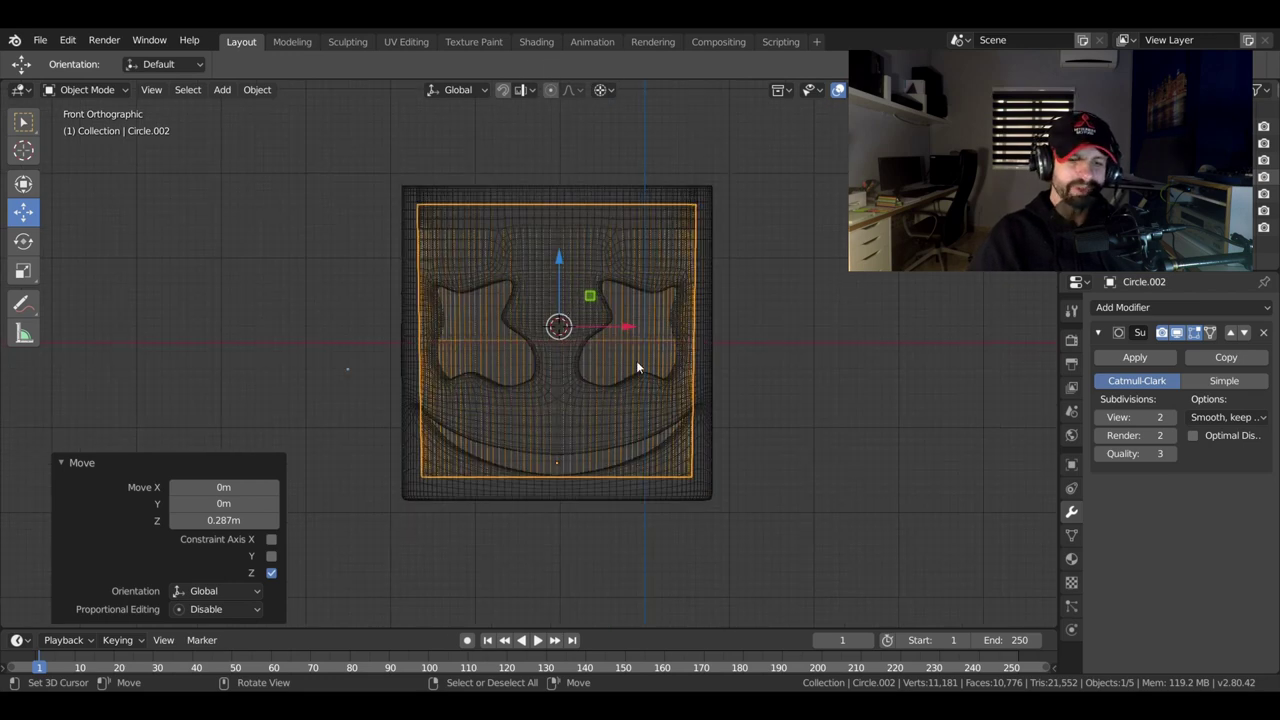
{"action": "key", "text": "s"}
{"action": "key", "text": "z"}
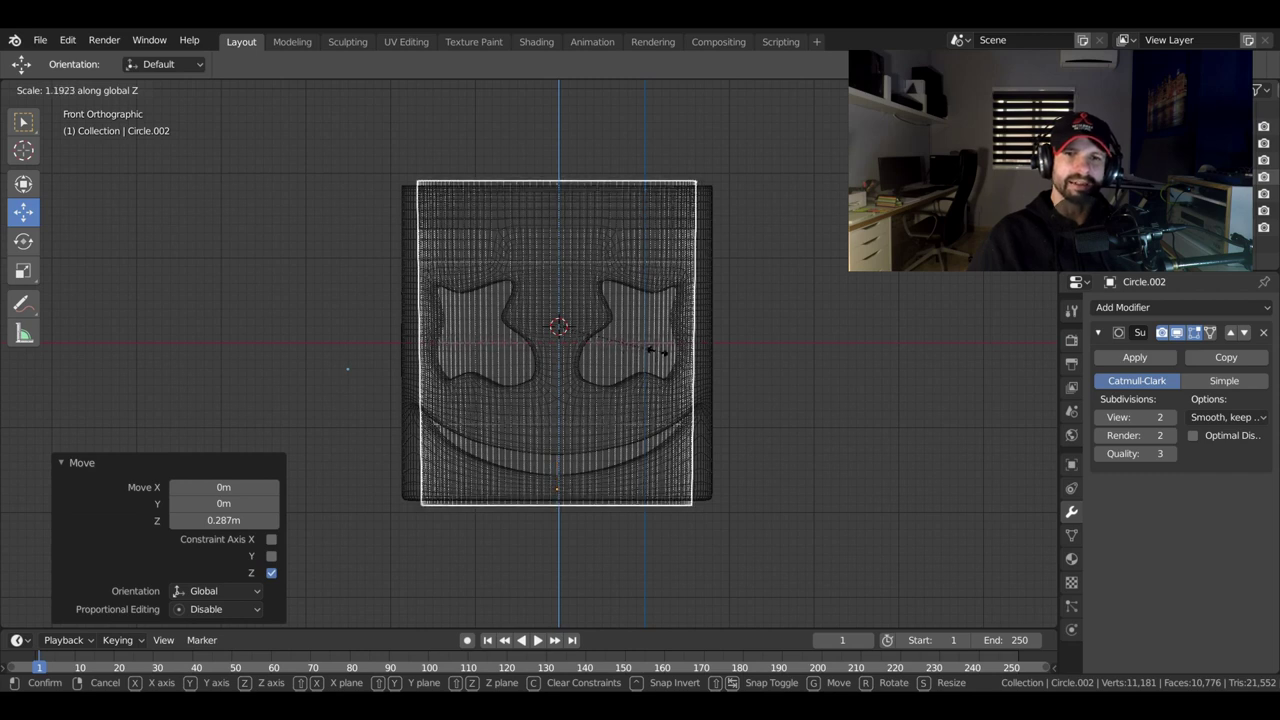
{"action": "left_click", "coordinate": [660, 357]}
In carainterior's Edit Mode, reveal the hidden tube geometry and snap the 3D cursor to it.
{"action": "mouse_move", "coordinate": [635, 258]}
{"action": "middle_mouse_down"}
{"action": "mouse_move", "coordinate": [457, 345]}
{"action": "mouse_move", "coordinate": [590, 331]}
{"action": "mouse_move", "coordinate": [545, 240]}
{"action": "middle_mouse_up"}
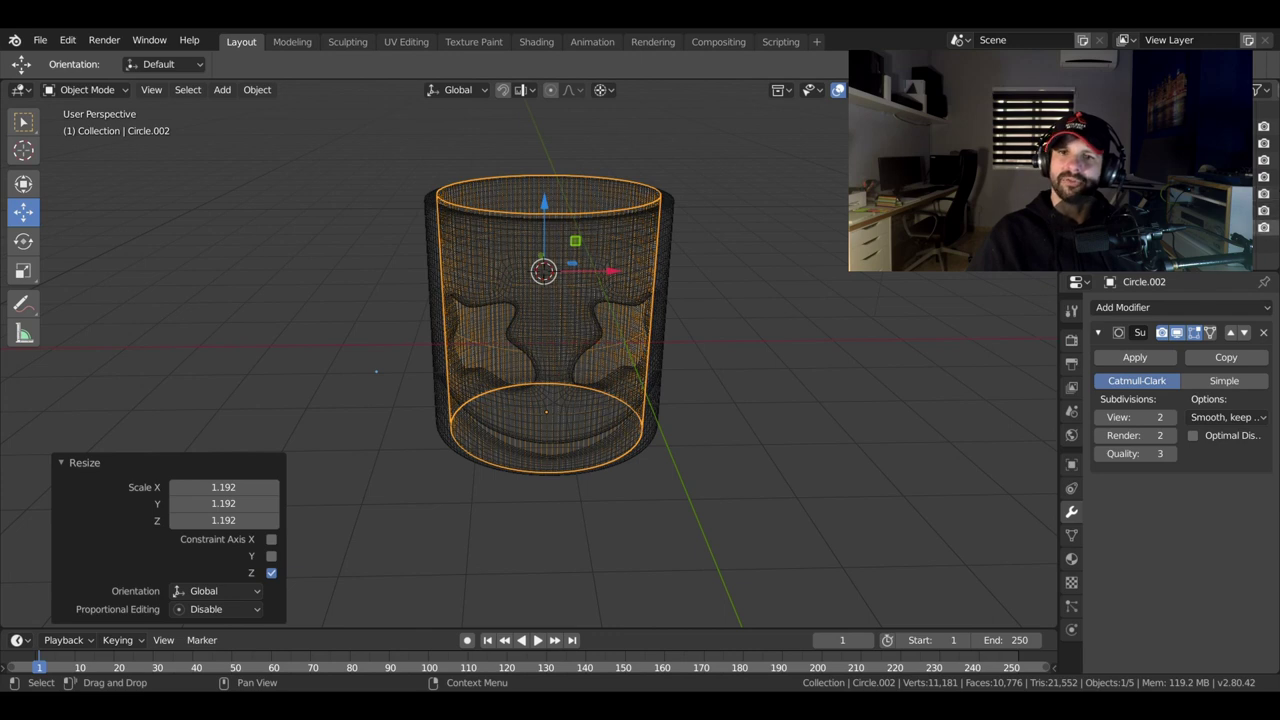
{"action": "left_click", "coordinate": [493, 244]}
{"action": "key", "text": "Tab"}
{"action": "key", "text": "h"}
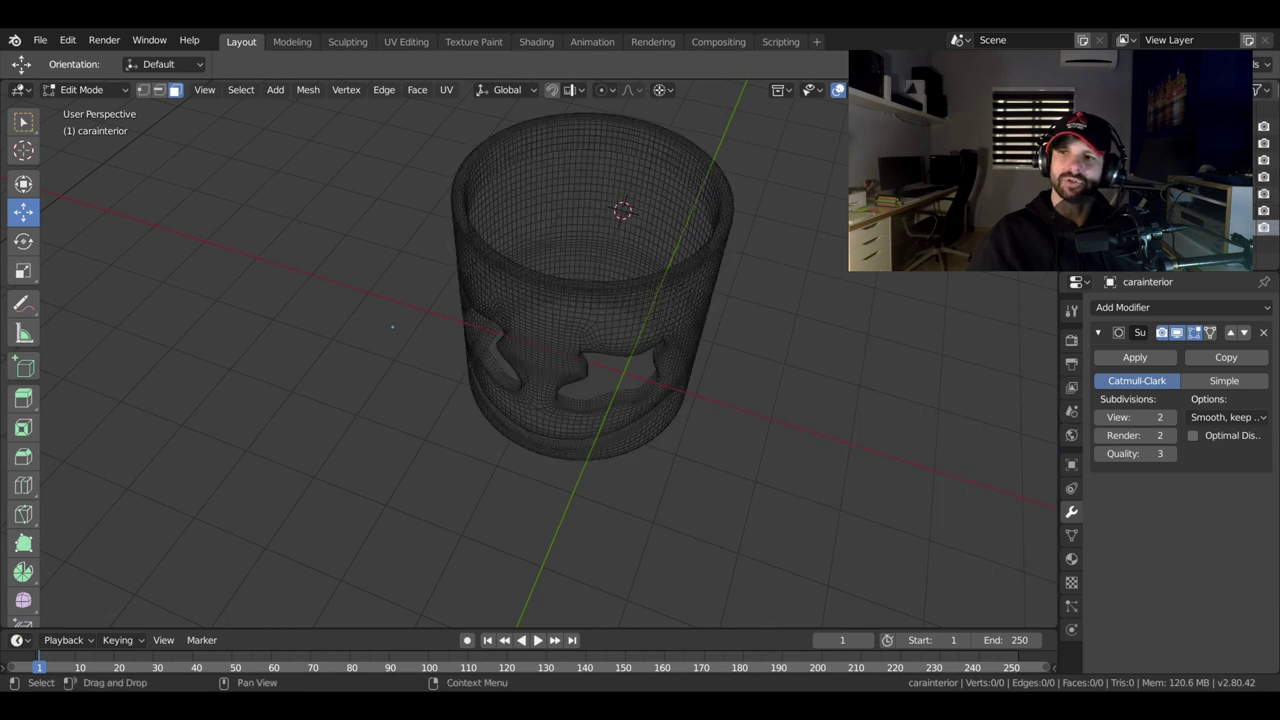
{"action": "key", "text": "alt+h"}
{"action": "key", "text": "shift+s"}
{"action": "left_click", "coordinate": [710, 478]}
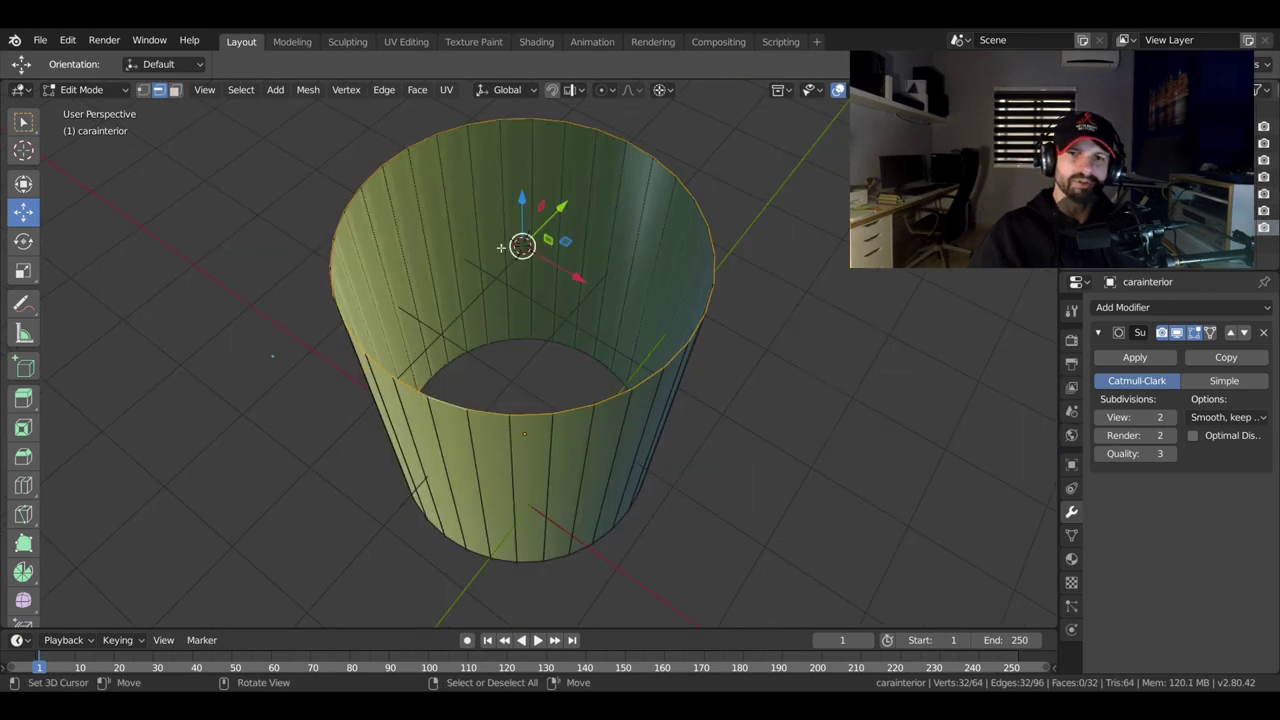
Extrude carainterior's rim and scale it inward to 0.857 for a thicker sleeve.
{"action": "key", "text": "e"}
{"action": "key", "text": "s"}
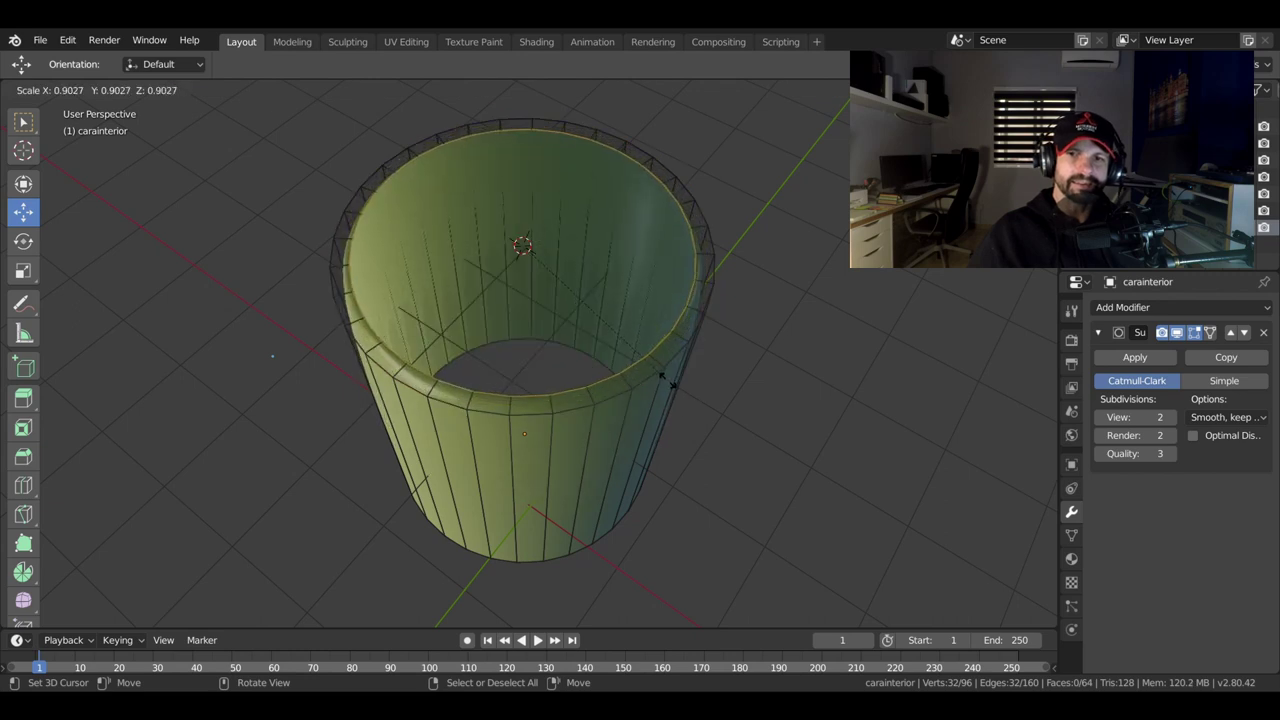
{"action": "left_click", "coordinate": [654, 358]}
{"action": "middle_click_drag", "start_coordinate": [654, 358], "coordinate": [407, 199]}
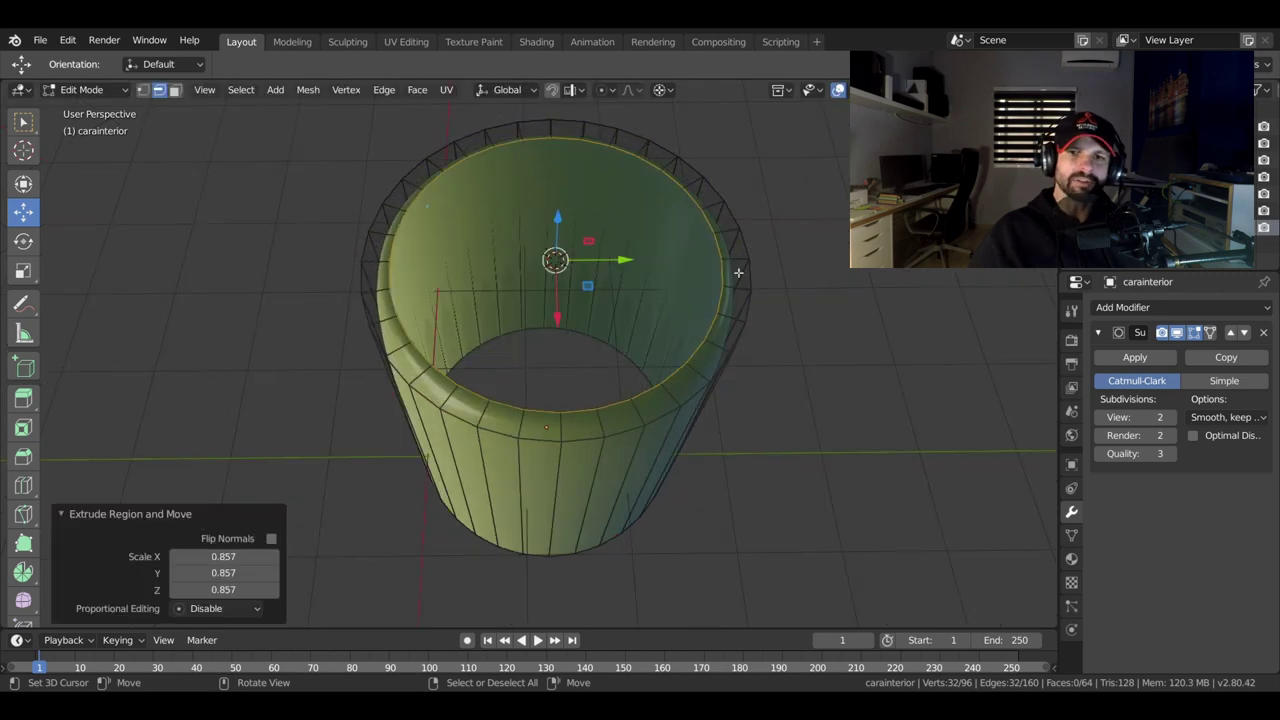
Add edge loops around the cup, slid close to the rim and close to the bottom.
{"action": "mouse_move", "coordinate": [738, 272]}
{"action": "middle_mouse_down"}
{"action": "mouse_move", "coordinate": [585, 300]}
{"action": "mouse_move", "coordinate": [564, 371]}
{"action": "middle_mouse_up"}
{"action": "key", "text": "ctrl+r"}
{"action": "left_click", "coordinate": [562, 372]}
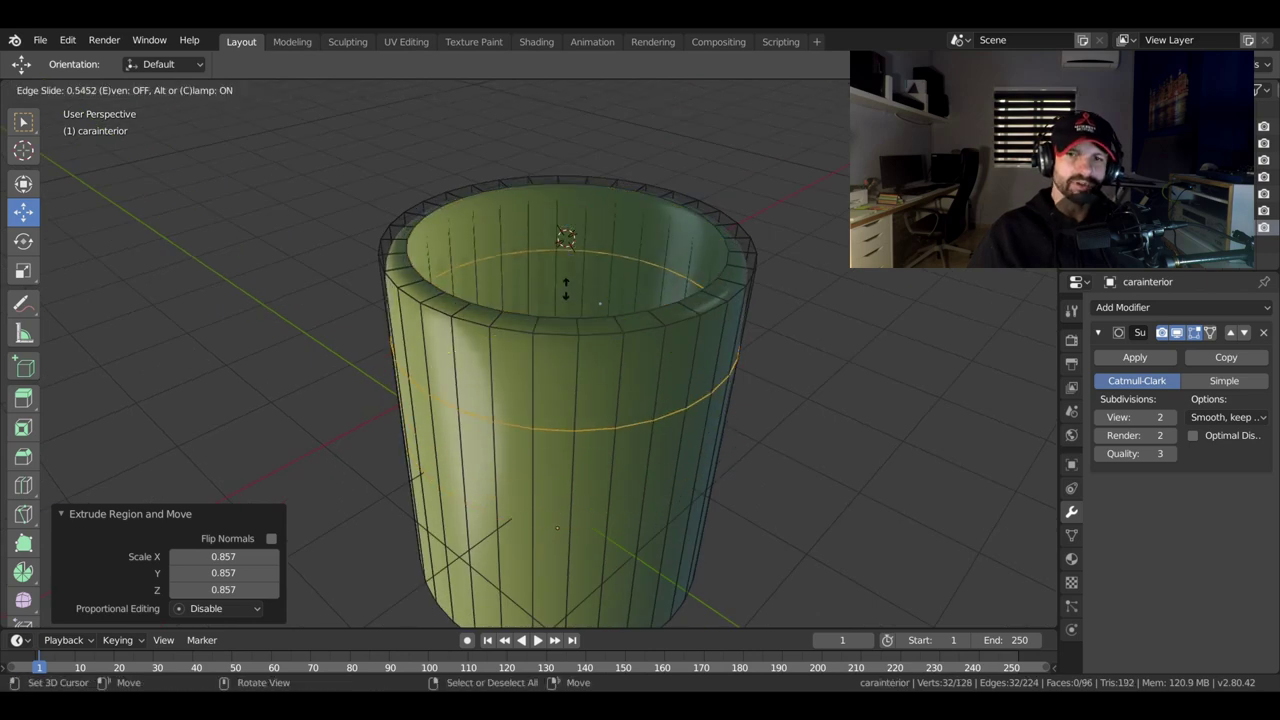
{"action": "left_click", "coordinate": [564, 236]}
{"action": "key", "text": "ctrl+r"}
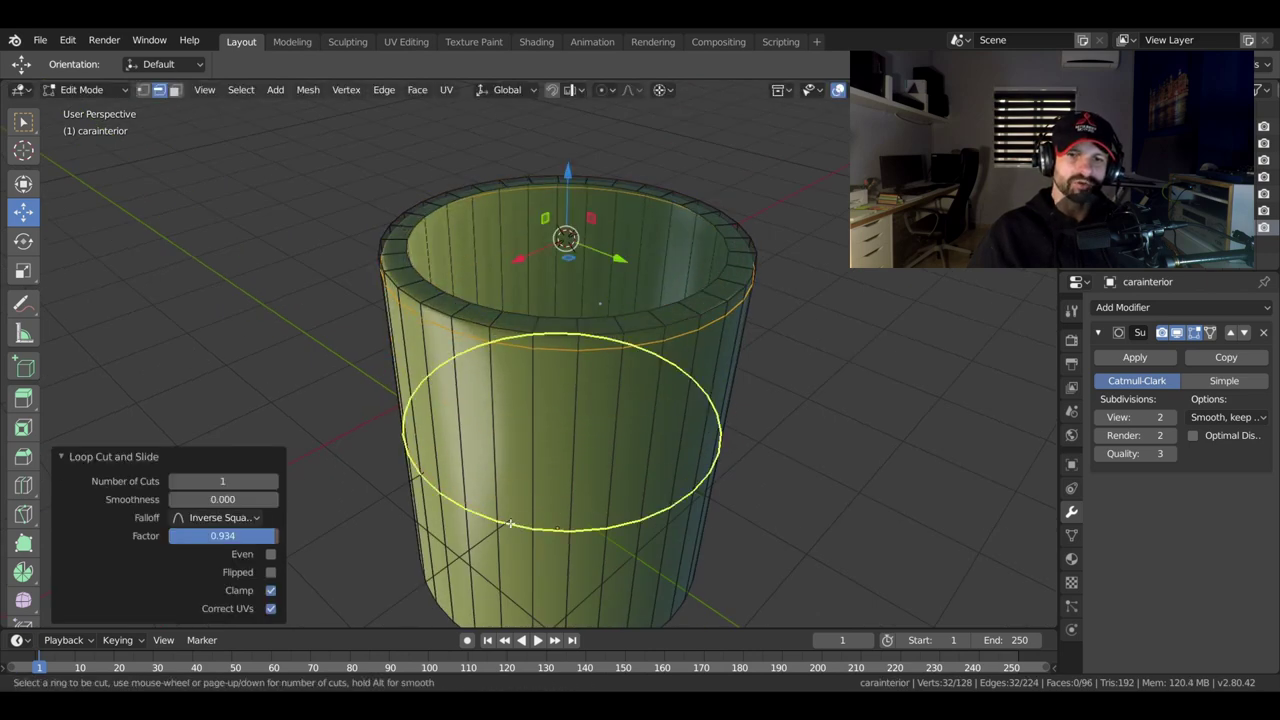
{"action": "left_click", "coordinate": [510, 523]}
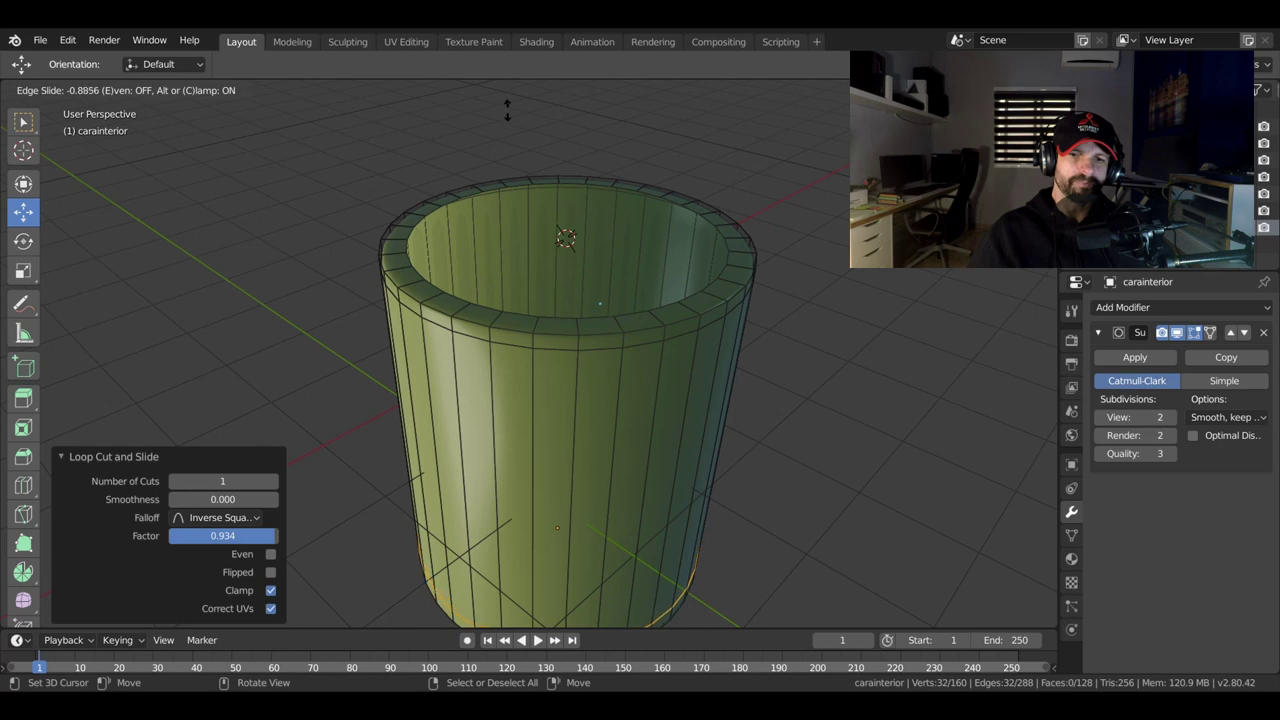
{"action": "left_click", "coordinate": [514, 118]}
Add a loop near the top of the inner wall and a centred loop around the middle.
{"action": "mouse_move", "coordinate": [591, 469]}
{"action": "middle_mouse_down"}
{"action": "mouse_move", "coordinate": [623, 528]}
{"action": "mouse_move", "coordinate": [663, 471]}
{"action": "middle_mouse_up"}
{"action": "key", "text": "ctrl+r"}
{"action": "left_click", "coordinate": [677, 450]}
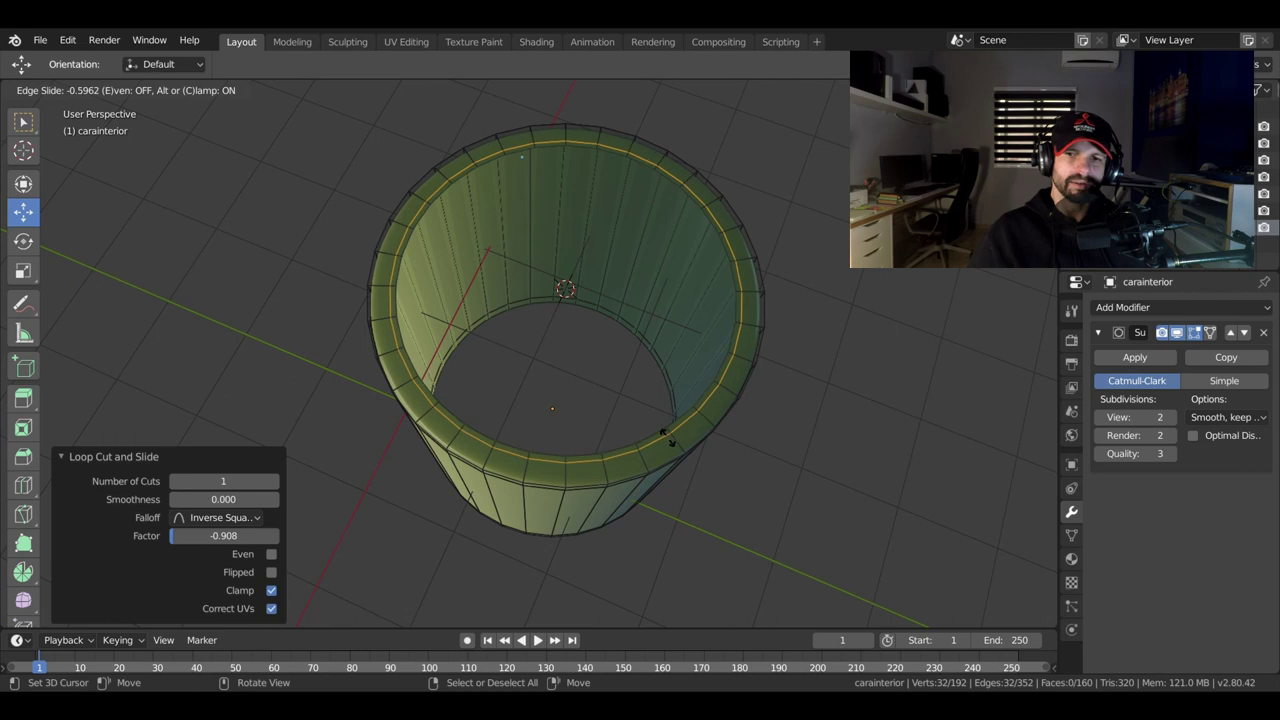
{"action": "left_click", "coordinate": [668, 440]}
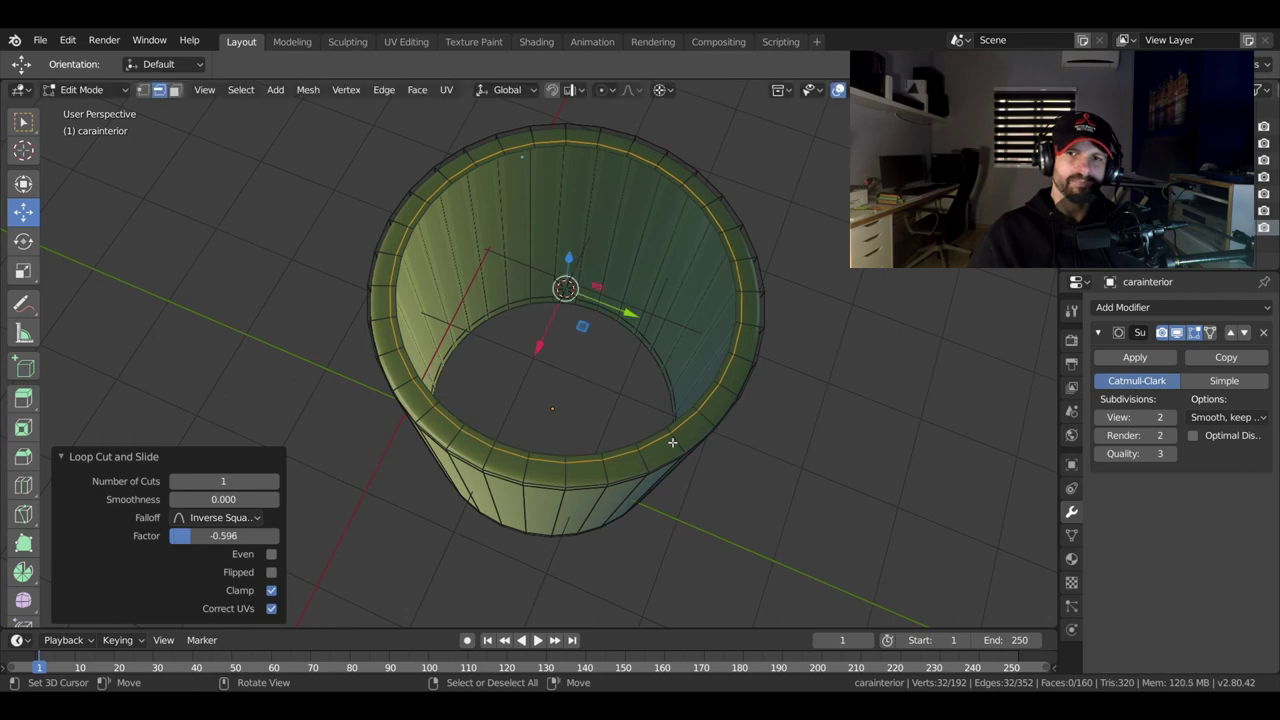
{"action": "mouse_move", "coordinate": [671, 443]}
{"action": "middle_mouse_down"}
{"action": "mouse_move", "coordinate": [634, 349]}
{"action": "mouse_move", "coordinate": [586, 289]}
{"action": "mouse_move", "coordinate": [620, 409]}
{"action": "mouse_move", "coordinate": [566, 360]}
{"action": "middle_mouse_up"}
{"action": "key", "text": "ctrl+r"}
{"action": "left_click", "coordinate": [569, 455]}
{"action": "right_click", "coordinate": [569, 455]}
Undo the last cut and add a centred edge loop around the cylinder's mid-height.
{"action": "key", "text": "ctrl+z"}
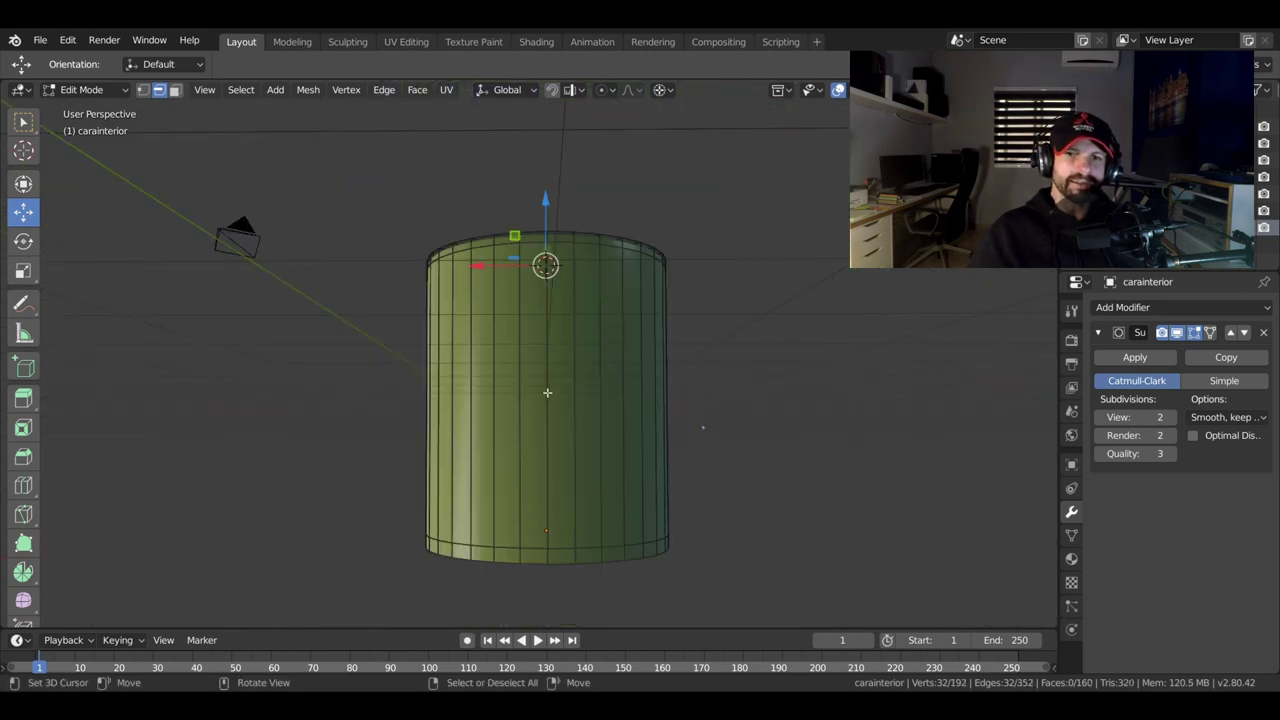
{"action": "key", "text": "ctrl+r"}
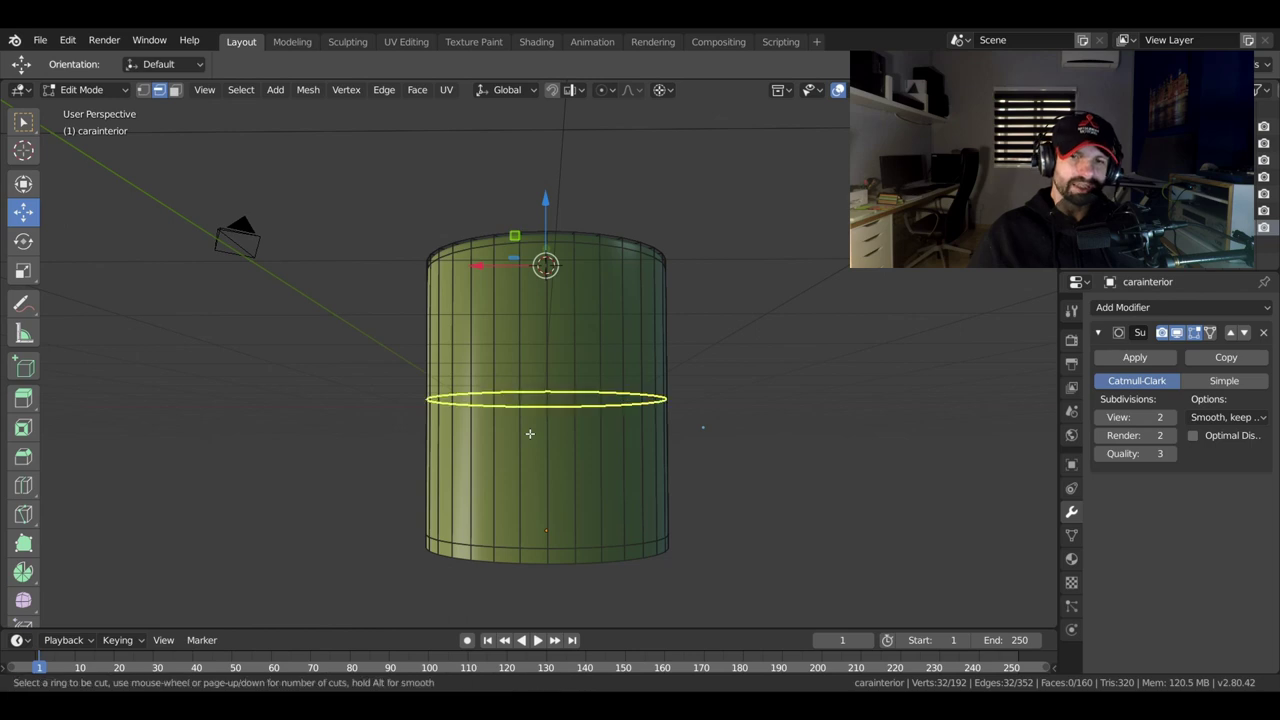
{"action": "left_click", "coordinate": [530, 433]}
{"action": "right_click", "coordinate": [530, 433]}
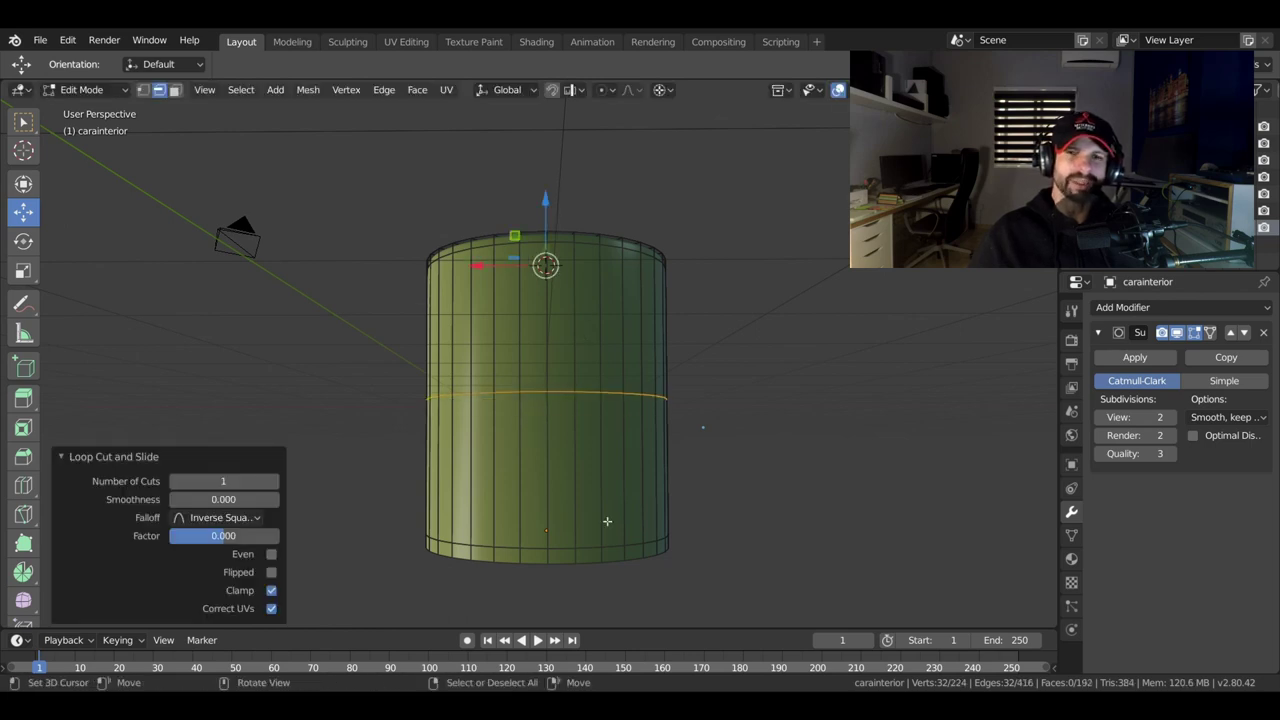
{"action": "middle_click_drag", "start_coordinate": [600, 430], "coordinate": [808, 267]}
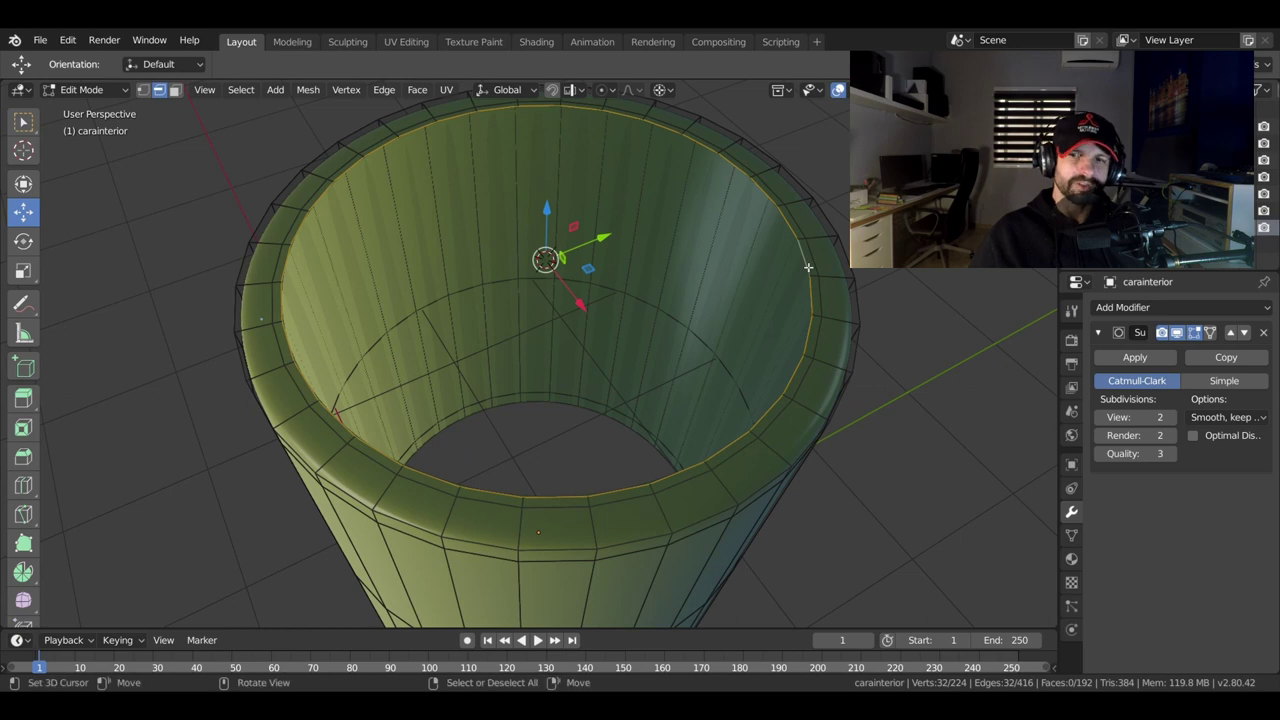
{"action": "scroll", "coordinate": [703, 269], "scroll_direction": "down", "scroll_amount": 4}
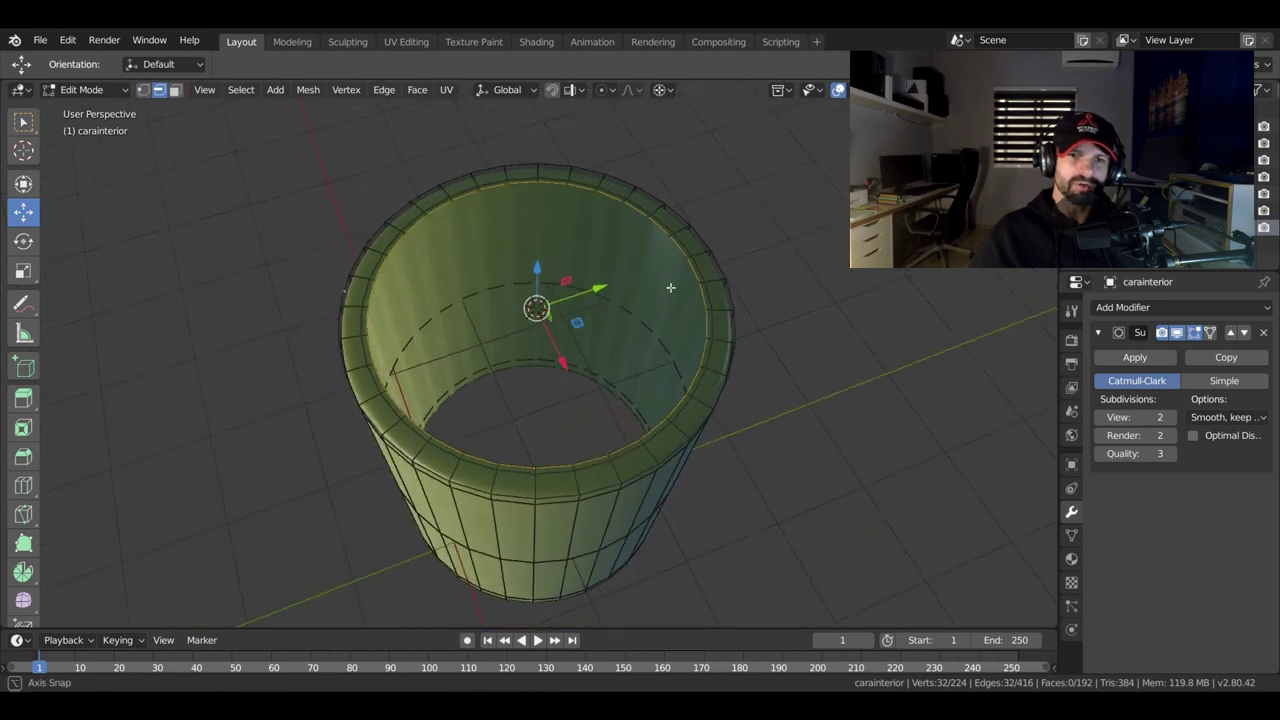
Extrude the inner top loop inward to 0.802, then raise it with the outer top loop.
{"action": "key", "text": "e"}
{"action": "key", "text": "s"}
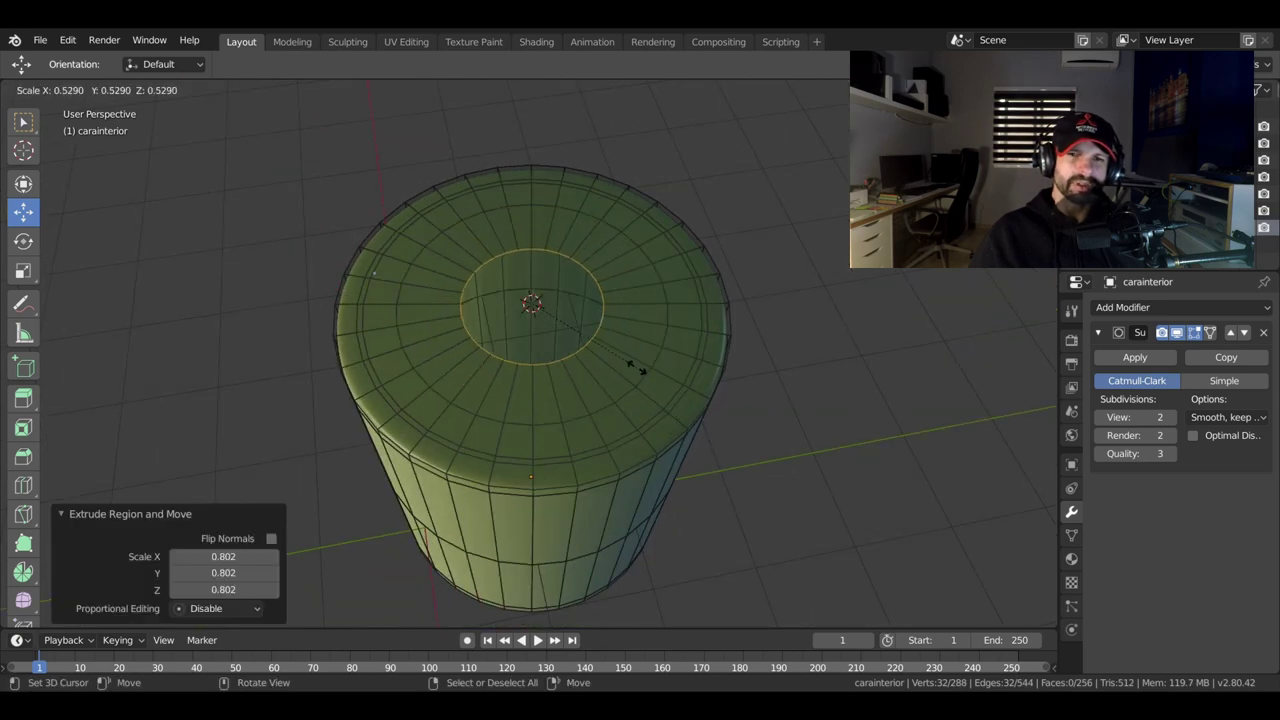
{"action": "left_click", "coordinate": [634, 363]}
{"action": "scroll", "coordinate": [643, 371], "scroll_direction": "up", "scroll_amount": 2}
{"action": "left_click", "coordinate": [739, 372], "text": "alt+shift"}
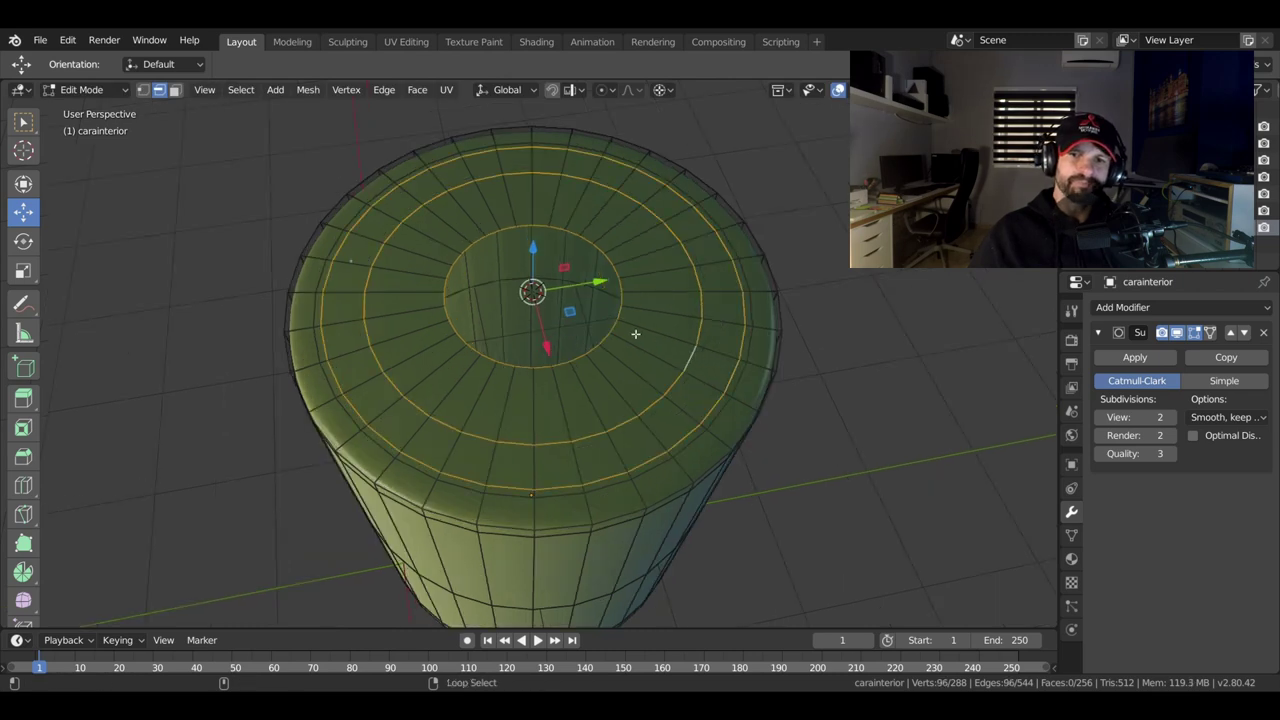
{"action": "mouse_move", "coordinate": [669, 354]}
{"action": "middle_mouse_down"}
{"action": "mouse_move", "coordinate": [654, 286]}
{"action": "mouse_move", "coordinate": [594, 171]}
{"action": "mouse_move", "coordinate": [560, 203]}
{"action": "middle_mouse_up"}
{"action": "key", "text": "g"}
{"action": "key", "text": "z"}
{"action": "left_click", "coordinate": [535, 131]}
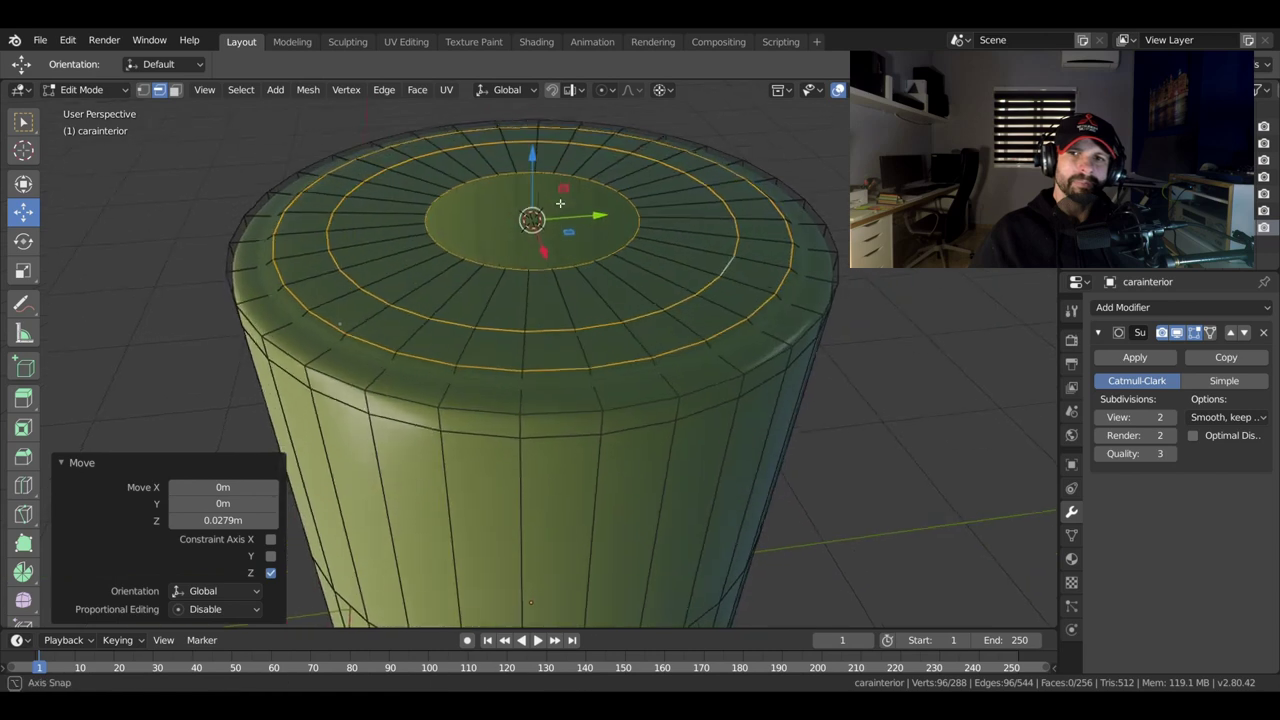
Select only the outer rim loop and raise it 0.0586 m.
{"action": "left_click", "coordinate": [786, 309], "text": "alt"}
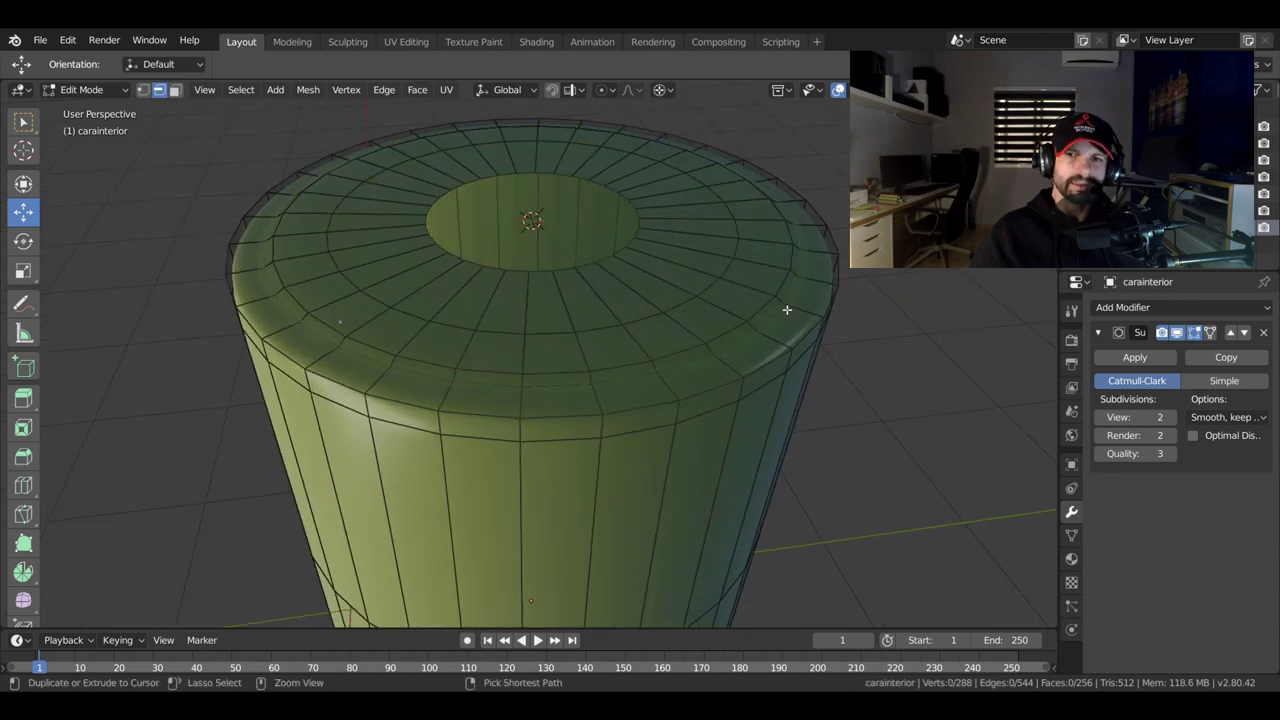
{"action": "key", "text": "ctrl+KP_Add"}
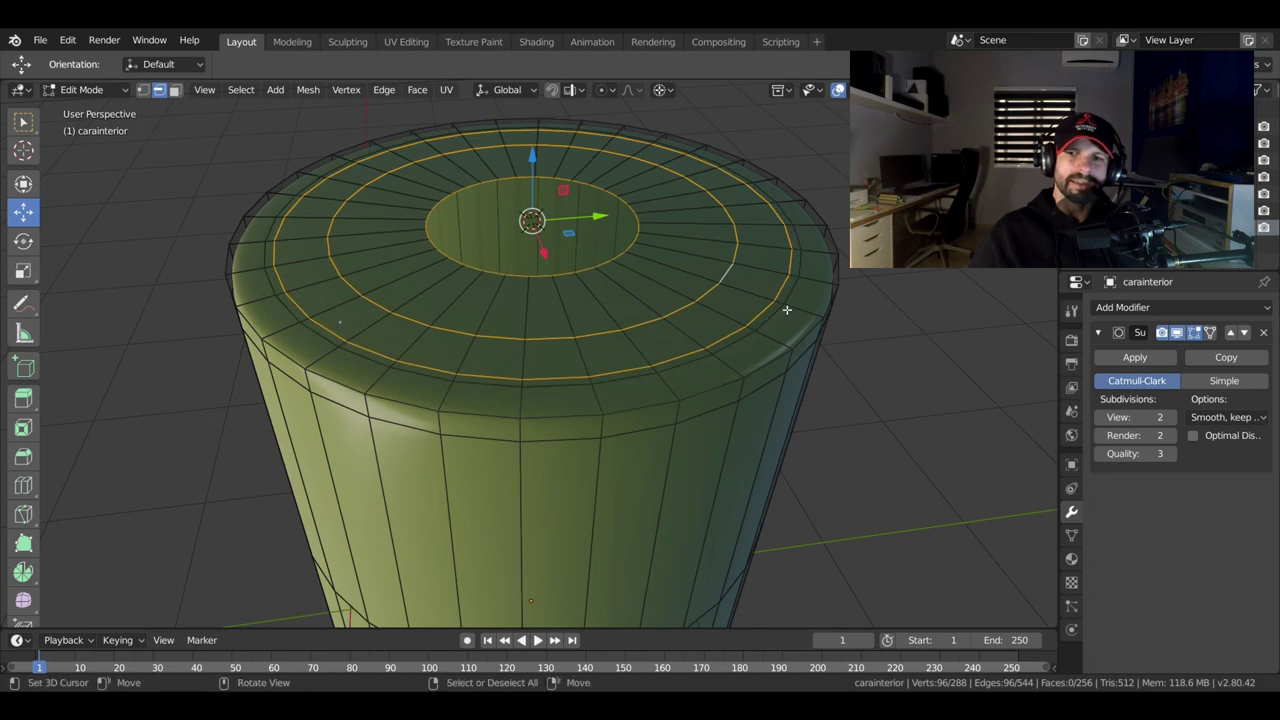
{"action": "key", "text": "alt+a"}
{"action": "left_click", "coordinate": [786, 309], "text": "alt"}
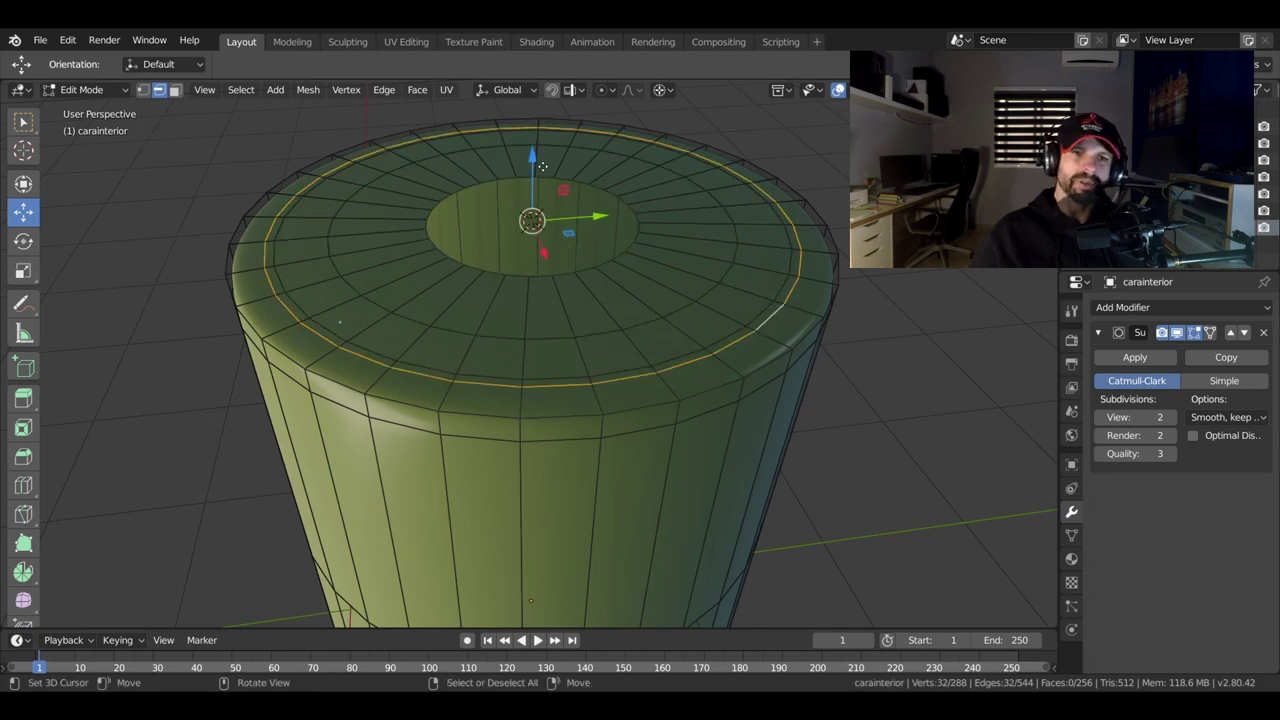
{"action": "left_click_drag", "start_coordinate": [541, 166], "coordinate": [541, 157]}
Add supporting loop cuts just under the rim, the last at factor 0.512.
{"action": "key", "text": "ctrl+r"}
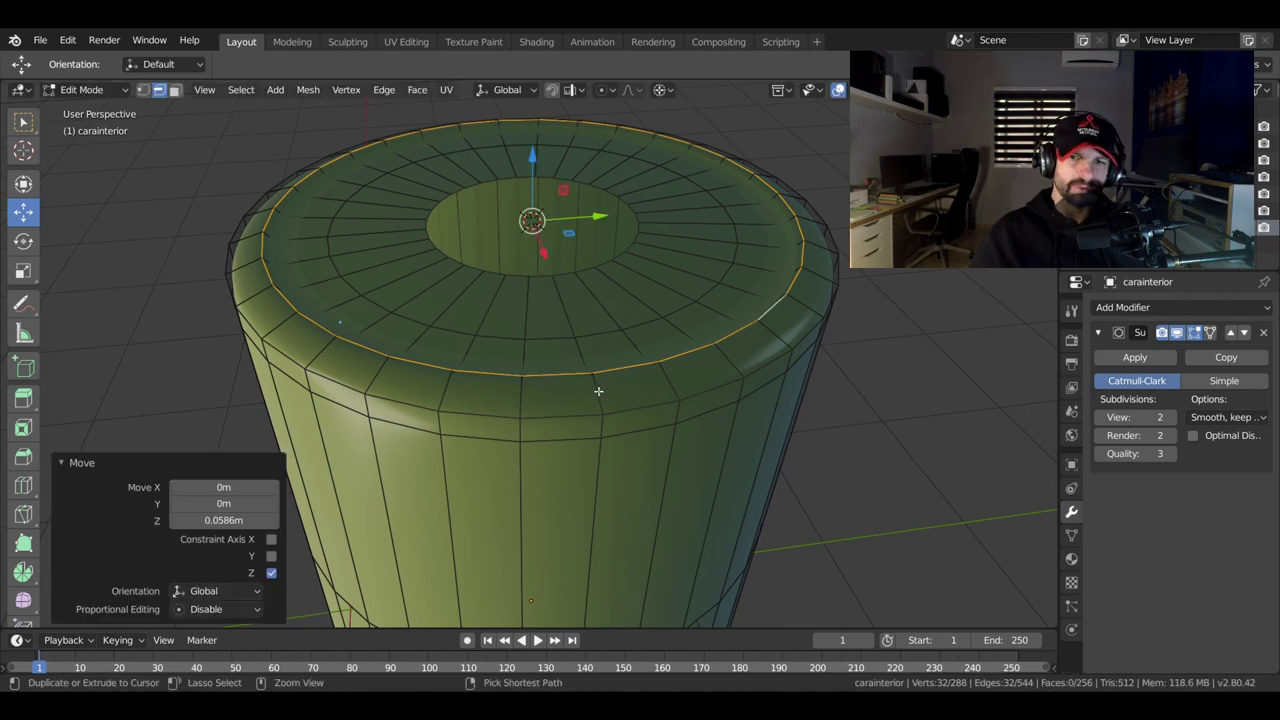
{"action": "left_click", "coordinate": [597, 388]}
{"action": "left_click", "coordinate": [600, 376]}
{"action": "key", "text": "ctrl+r"}
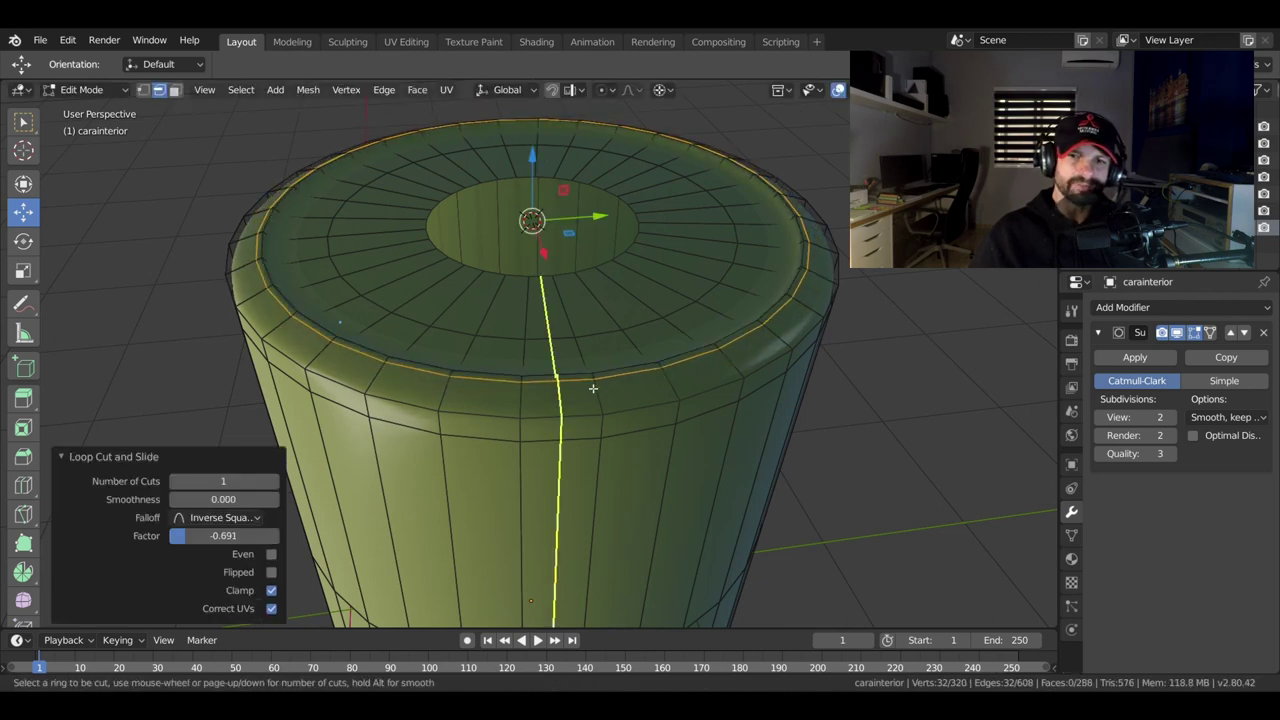
{"action": "left_click", "coordinate": [608, 403]}
{"action": "left_click", "coordinate": [607, 405]}
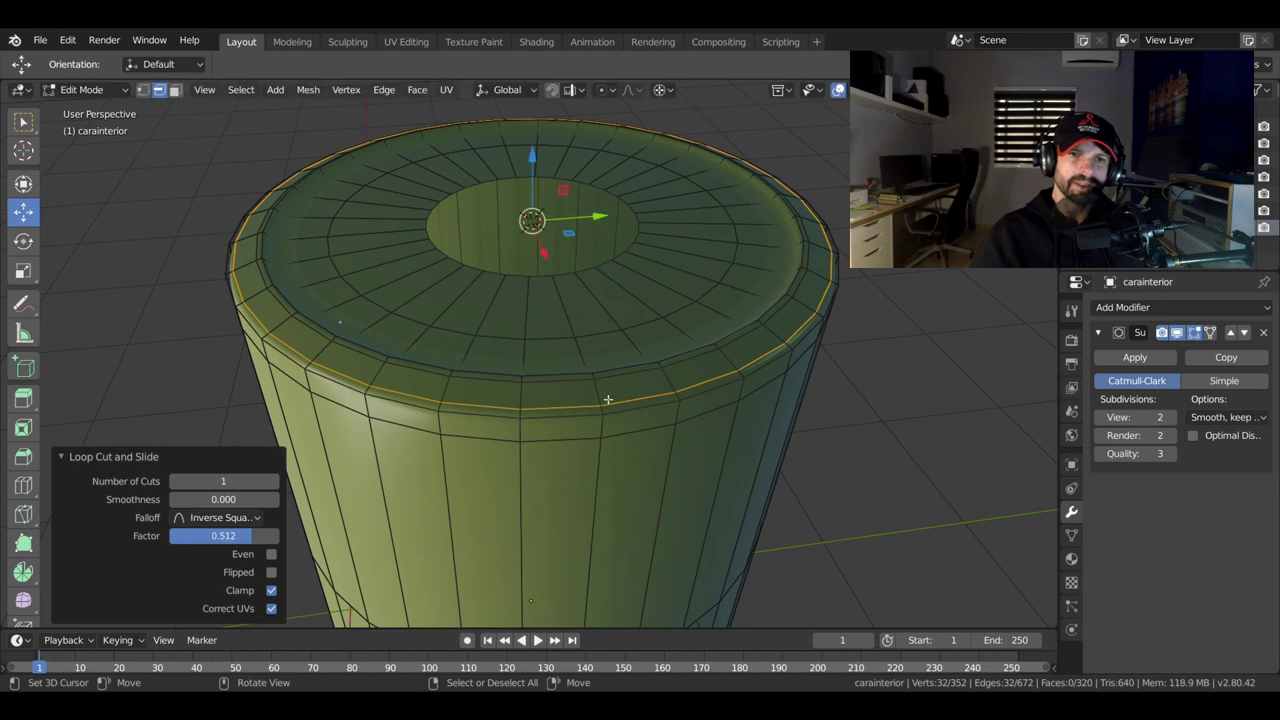
{"action": "middle_click_drag", "start_coordinate": [607, 405], "coordinate": [539, 379]}
Compare the smoothed top against the mesh from several angles.
{"action": "key", "text": "Tab"}
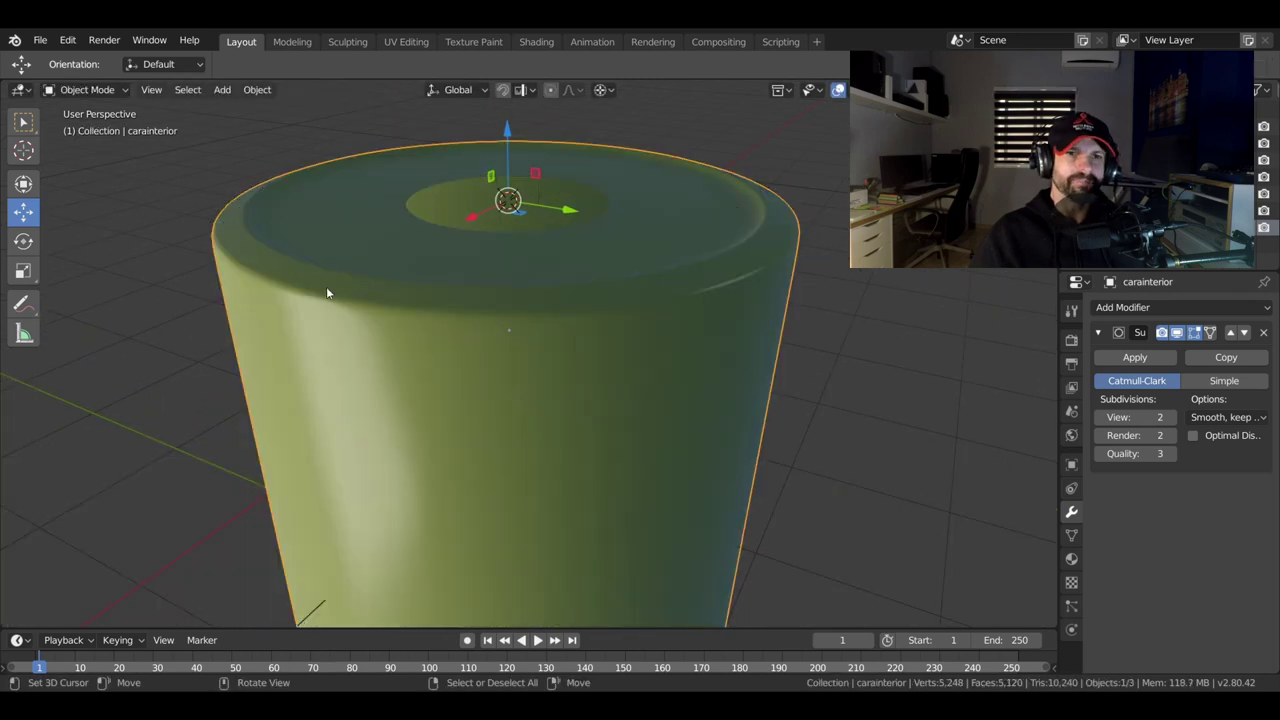
{"action": "mouse_move", "coordinate": [325, 283]}
{"action": "middle_mouse_down"}
{"action": "mouse_move", "coordinate": [729, 294]}
{"action": "mouse_move", "coordinate": [763, 320]}
{"action": "middle_mouse_up"}
{"action": "key", "text": "Tab"}
{"action": "scroll", "coordinate": [688, 364], "scroll_direction": "up", "scroll_amount": 2}
{"action": "mouse_move", "coordinate": [688, 364]}
{"action": "middle_mouse_down"}
{"action": "mouse_move", "coordinate": [669, 357]}
{"action": "mouse_move", "coordinate": [711, 366]}
{"action": "middle_mouse_up"}
{"action": "key", "text": "Tab"}
{"action": "key", "text": "Tab"}
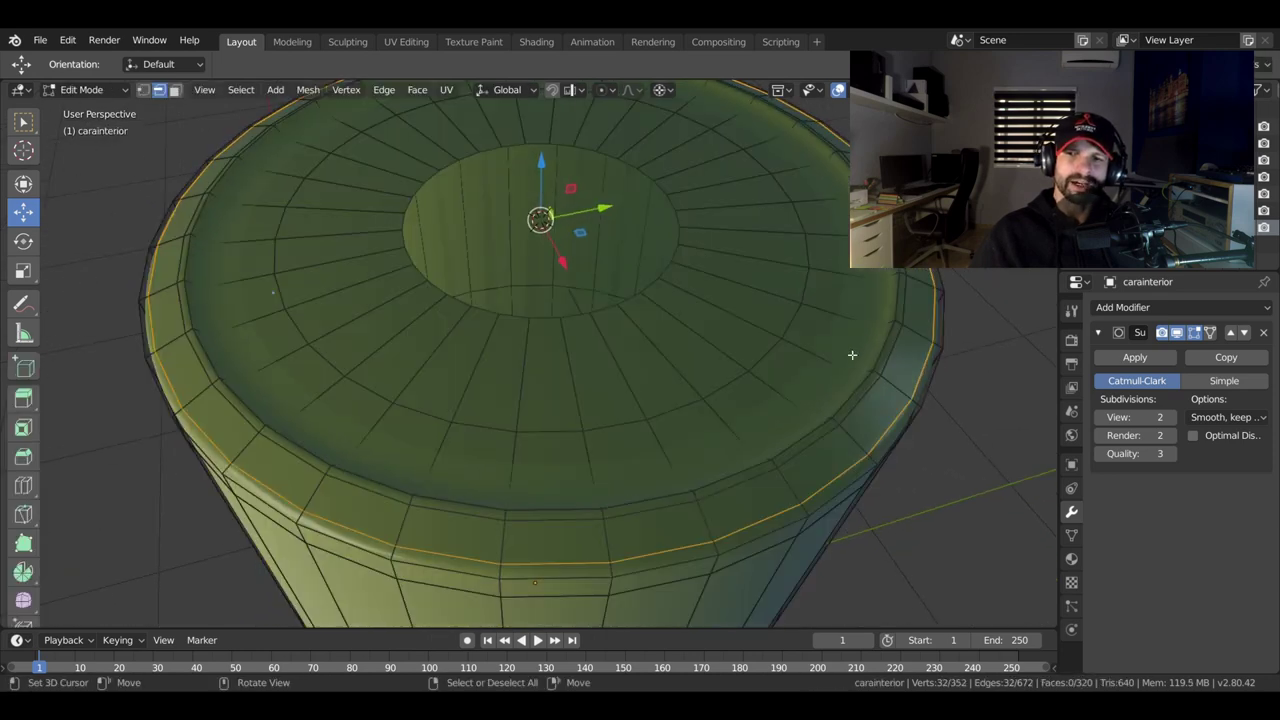
Select a ring of edges on the top and dissolve it.
{"action": "left_click", "coordinate": [887, 314]}
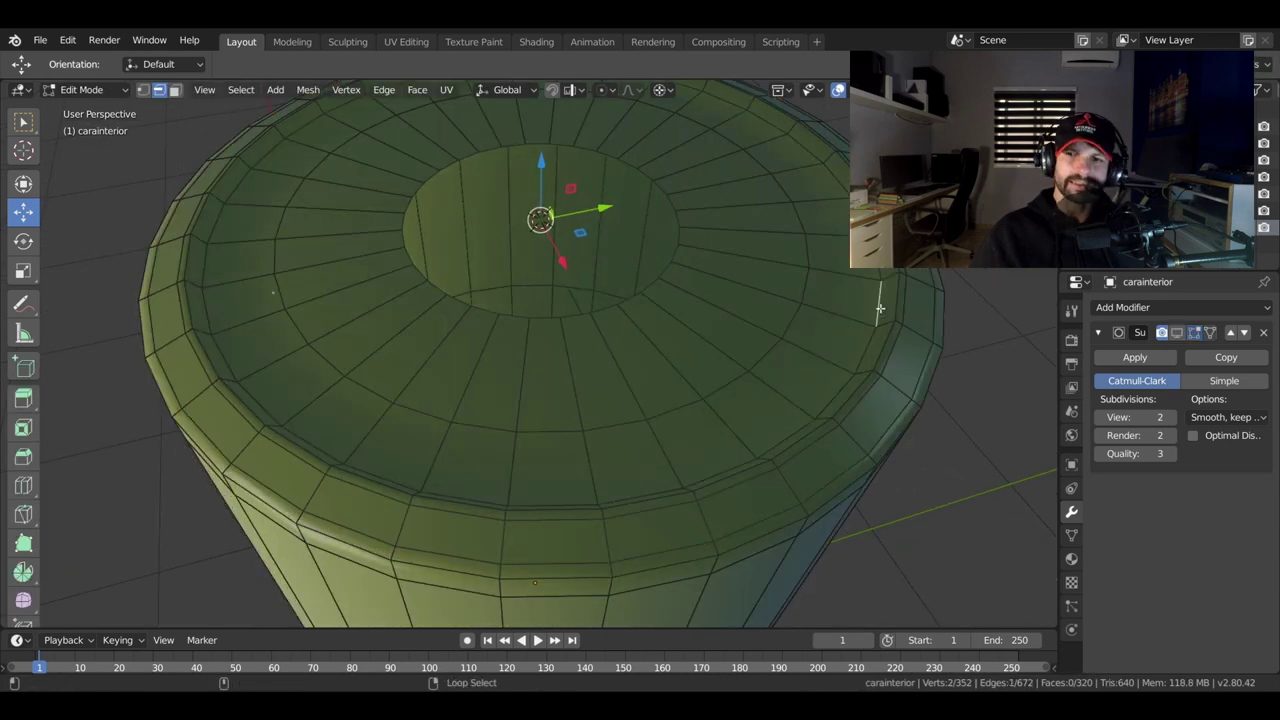
{"action": "left_click", "coordinate": [879, 308], "text": "alt"}
{"action": "key", "text": "x"}
{"action": "left_click", "coordinate": [877, 304]}
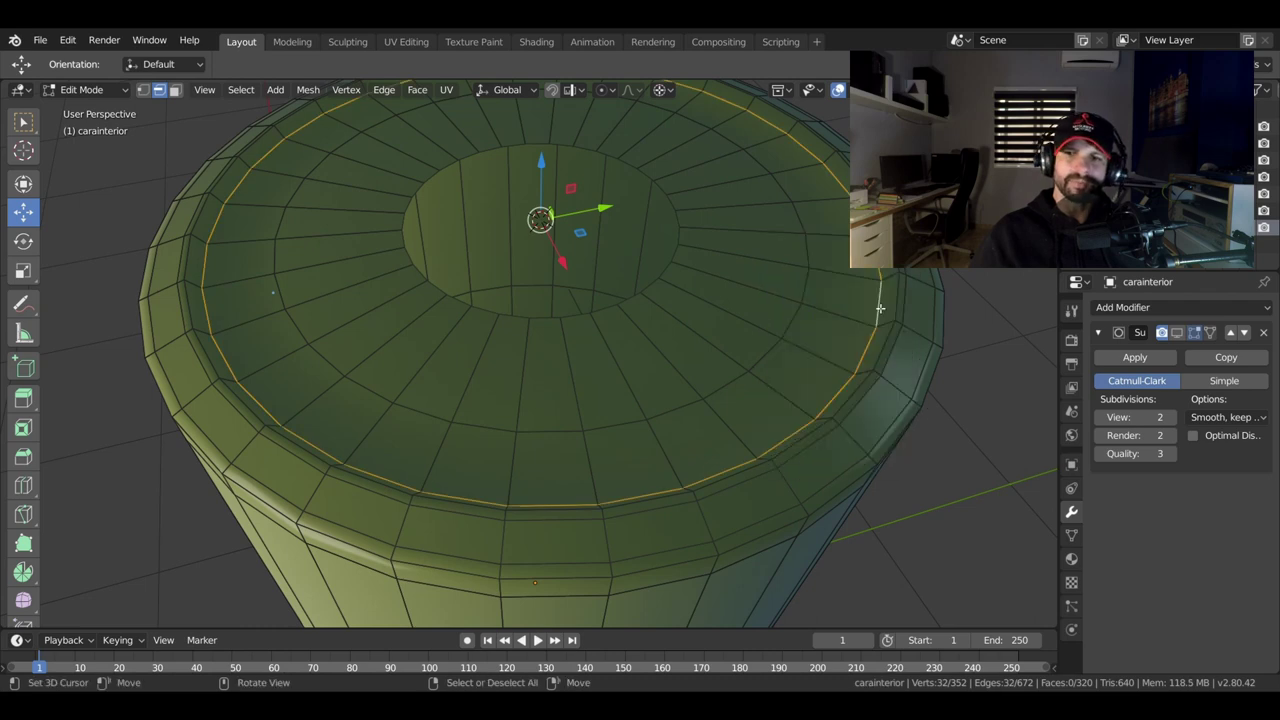
{"action": "key", "text": "x"}
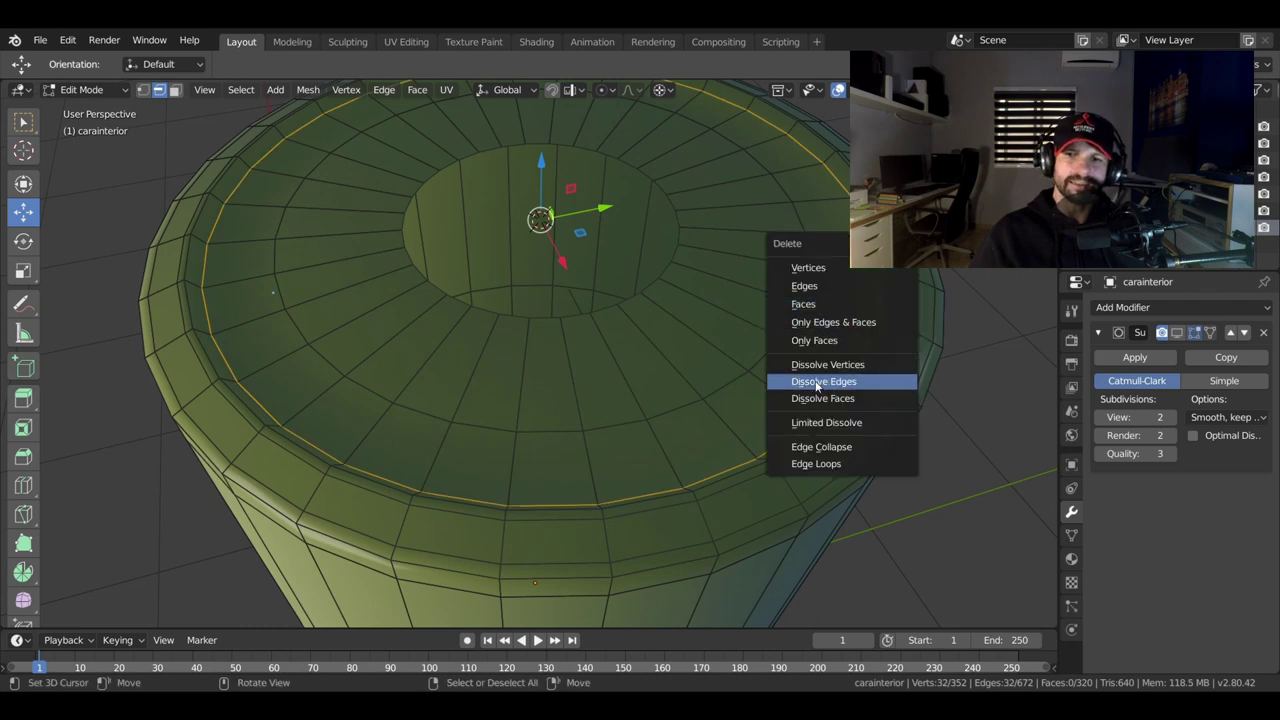
{"action": "left_click", "coordinate": [821, 386]}
Select another top ring and scale it to 0.944 to even the spacing.
{"action": "left_click", "coordinate": [802, 322]}
{"action": "left_click", "coordinate": [802, 322], "text": "alt"}
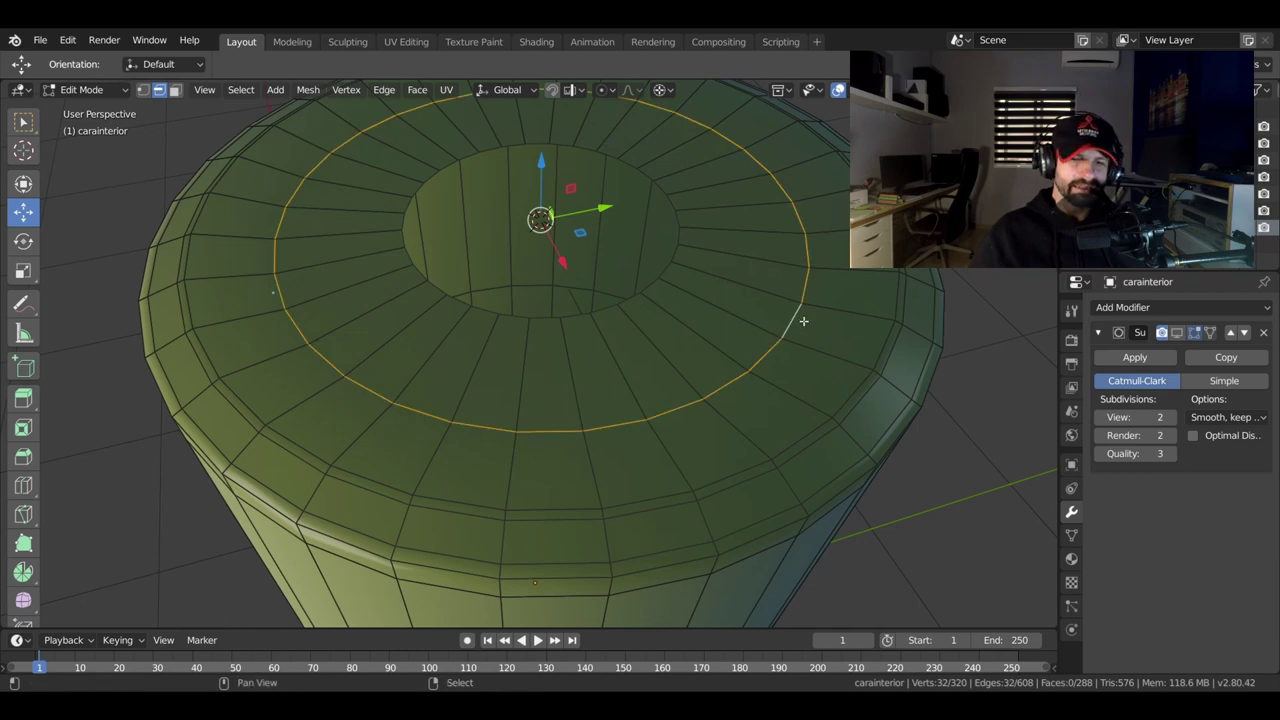
{"action": "key", "text": "shift+s"}
{"action": "left_click", "coordinate": [789, 393]}
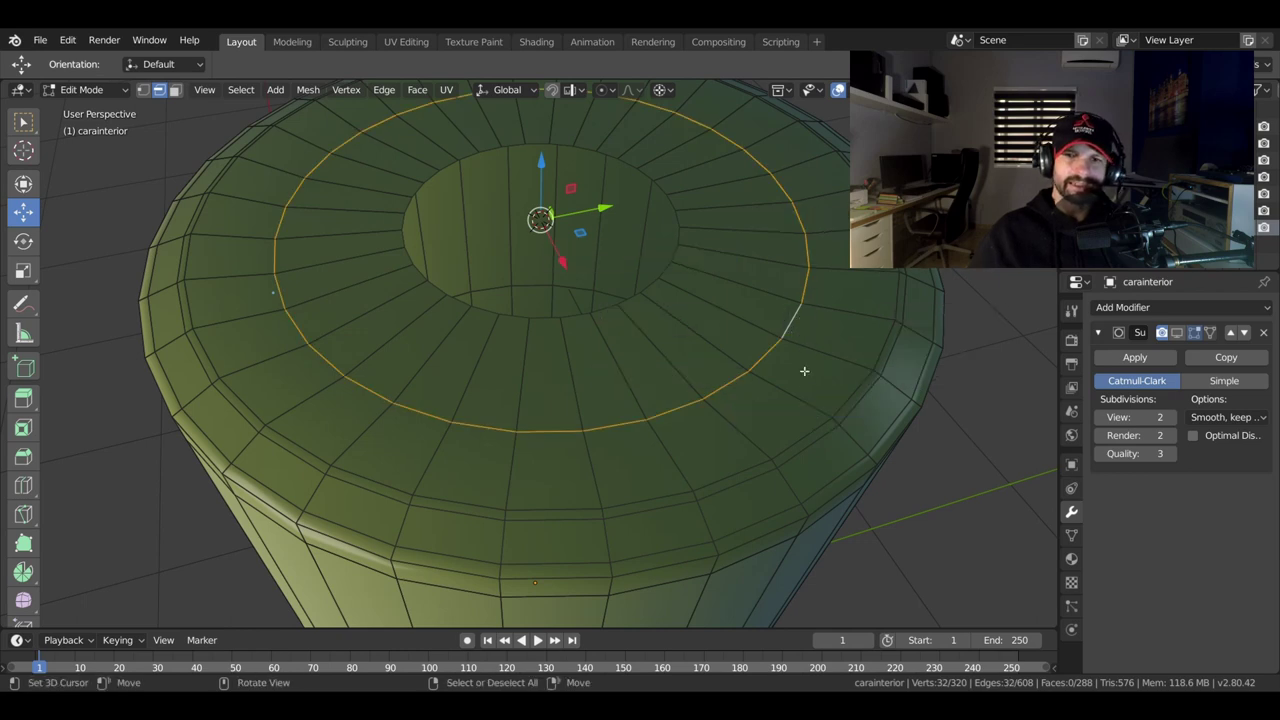
{"action": "key", "text": "s"}
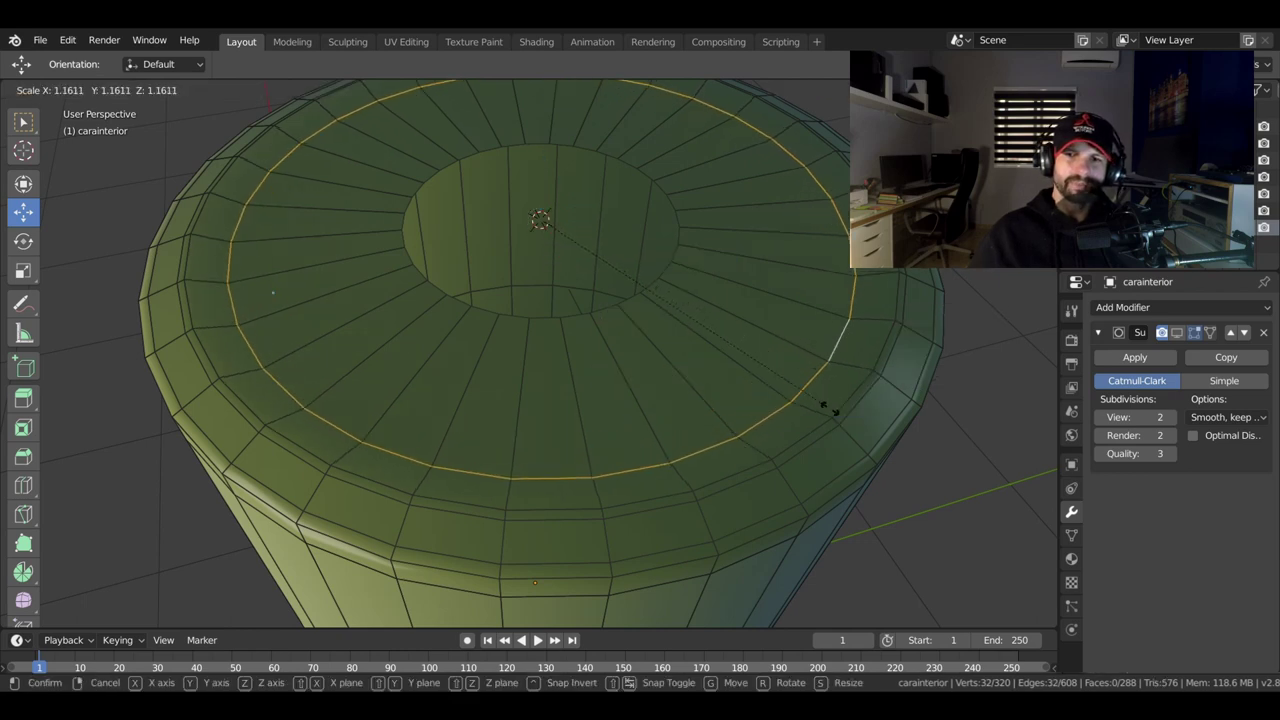
{"action": "left_click", "coordinate": [826, 405]}
{"action": "mouse_move", "coordinate": [826, 405]}
{"action": "middle_mouse_down"}
{"action": "mouse_move", "coordinate": [814, 350]}
{"action": "mouse_move", "coordinate": [818, 400]}
{"action": "middle_mouse_up"}
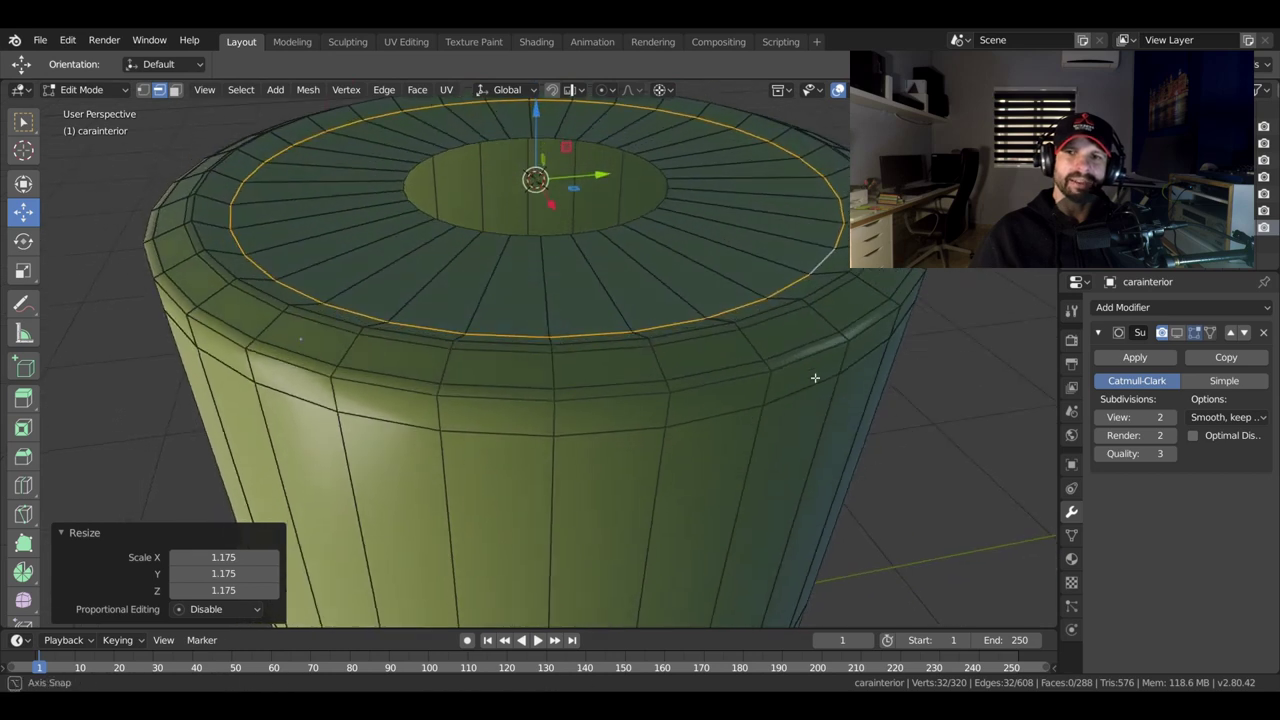
{"action": "left_click_drag", "start_coordinate": [537, 143], "coordinate": [537, 128]}
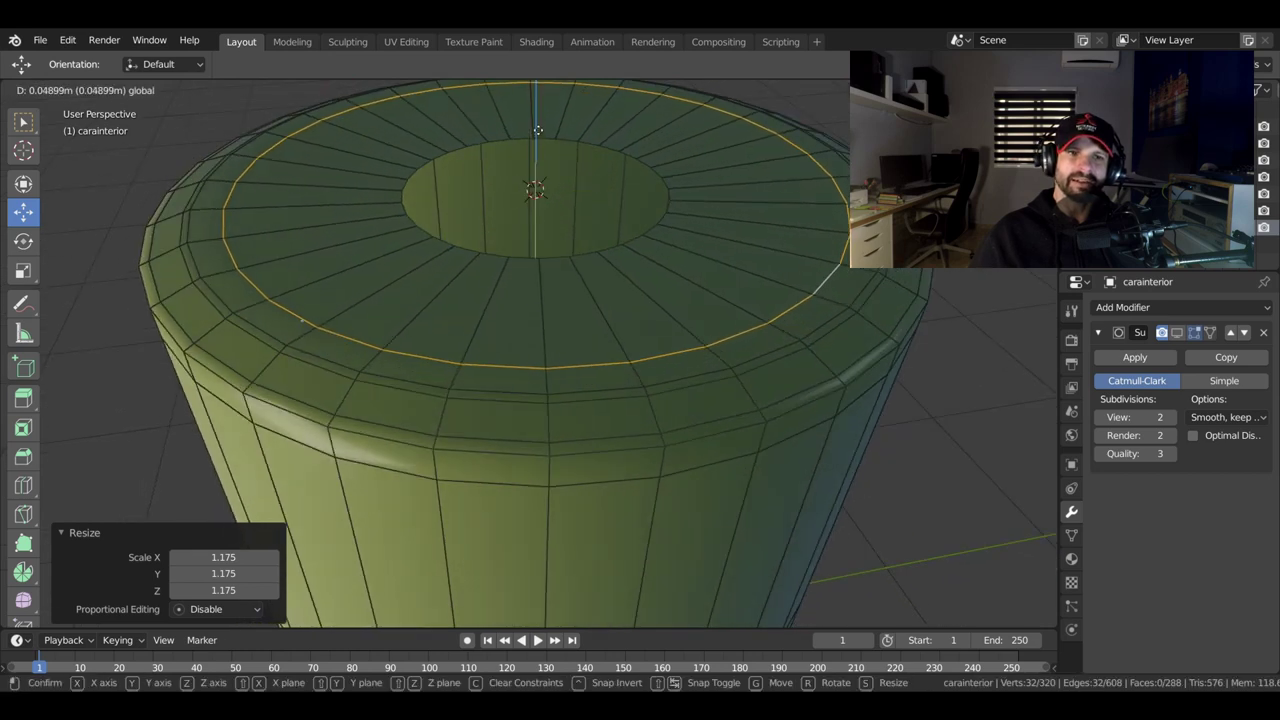
{"action": "right_click", "coordinate": [537, 128]}
{"action": "middle_click_drag", "start_coordinate": [537, 128], "coordinate": [597, 302]}
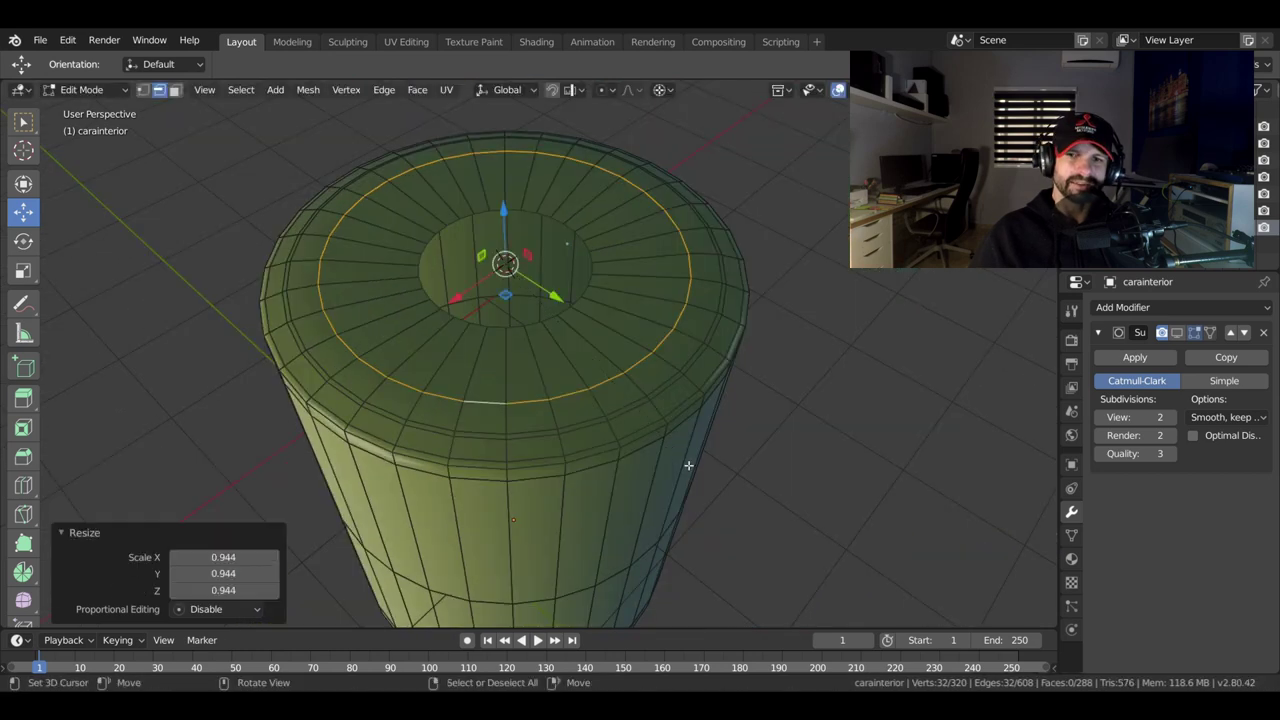
Fill the inner edge loop around the top hole with a face.
{"action": "key", "text": "alt+a"}
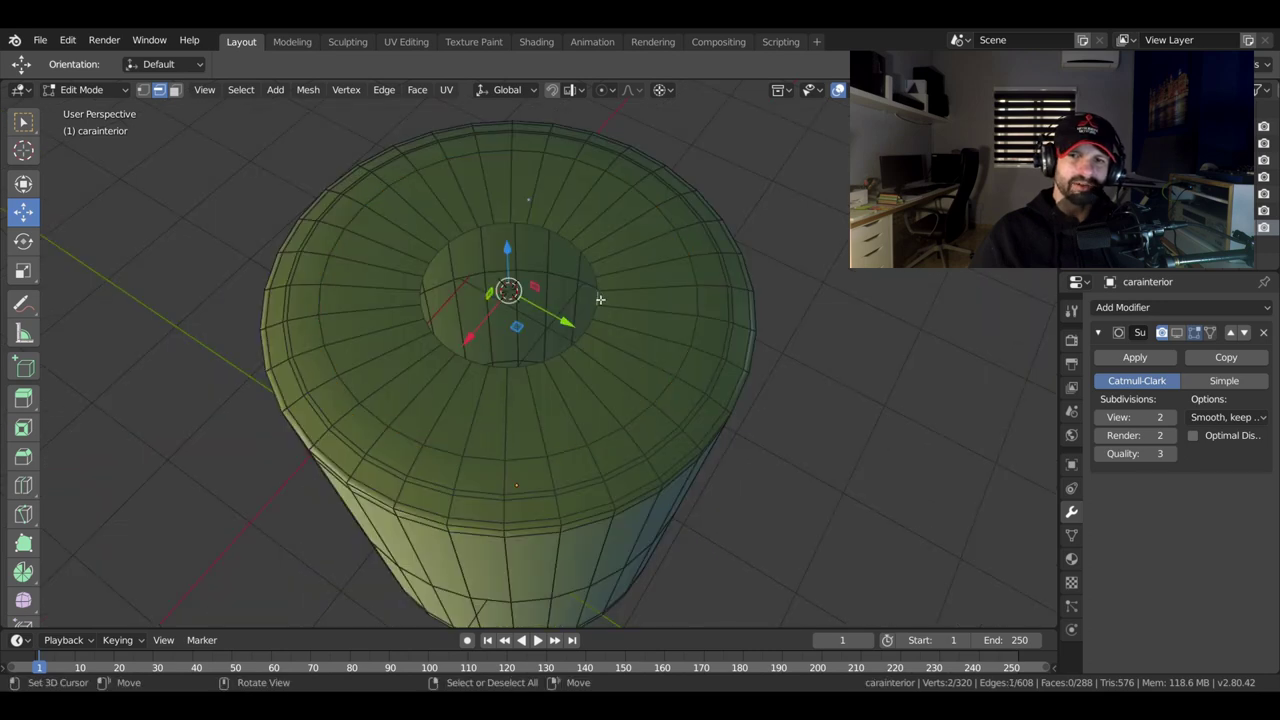
{"action": "left_click", "coordinate": [600, 299], "text": "alt"}
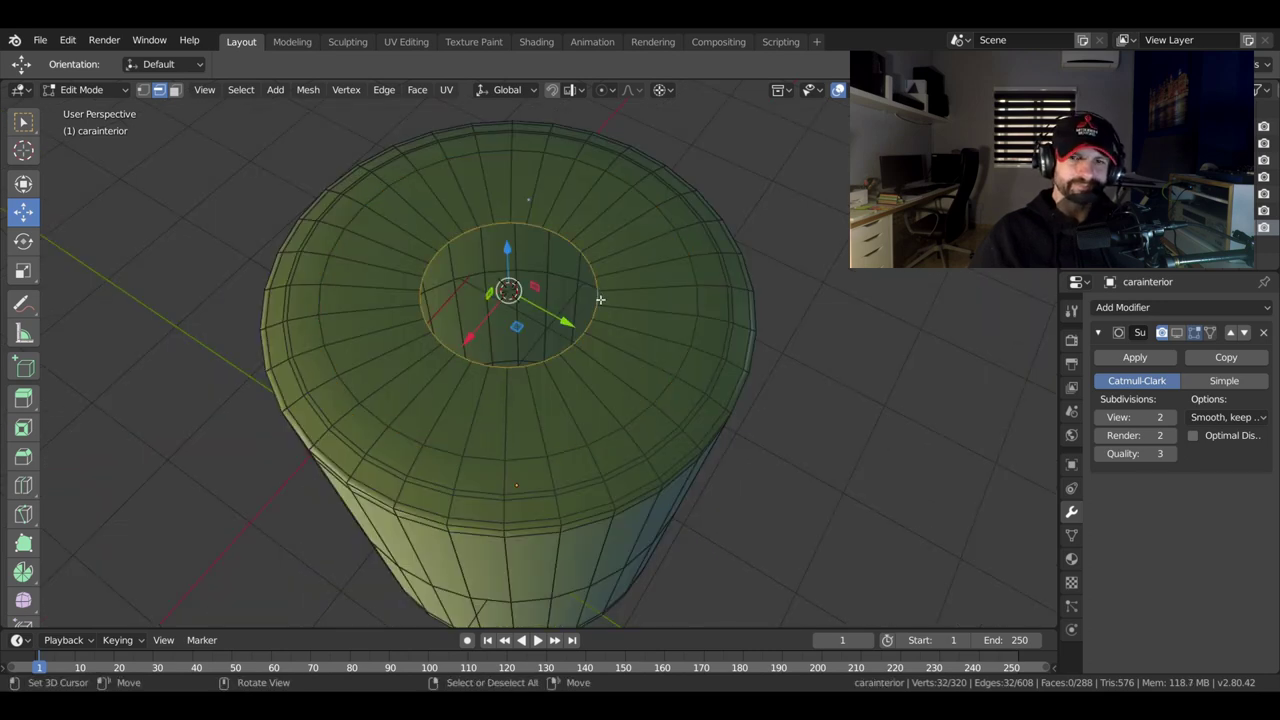
{"action": "key", "text": "f"}
{"action": "middle_click_drag", "start_coordinate": [600, 299], "coordinate": [615, 340]}
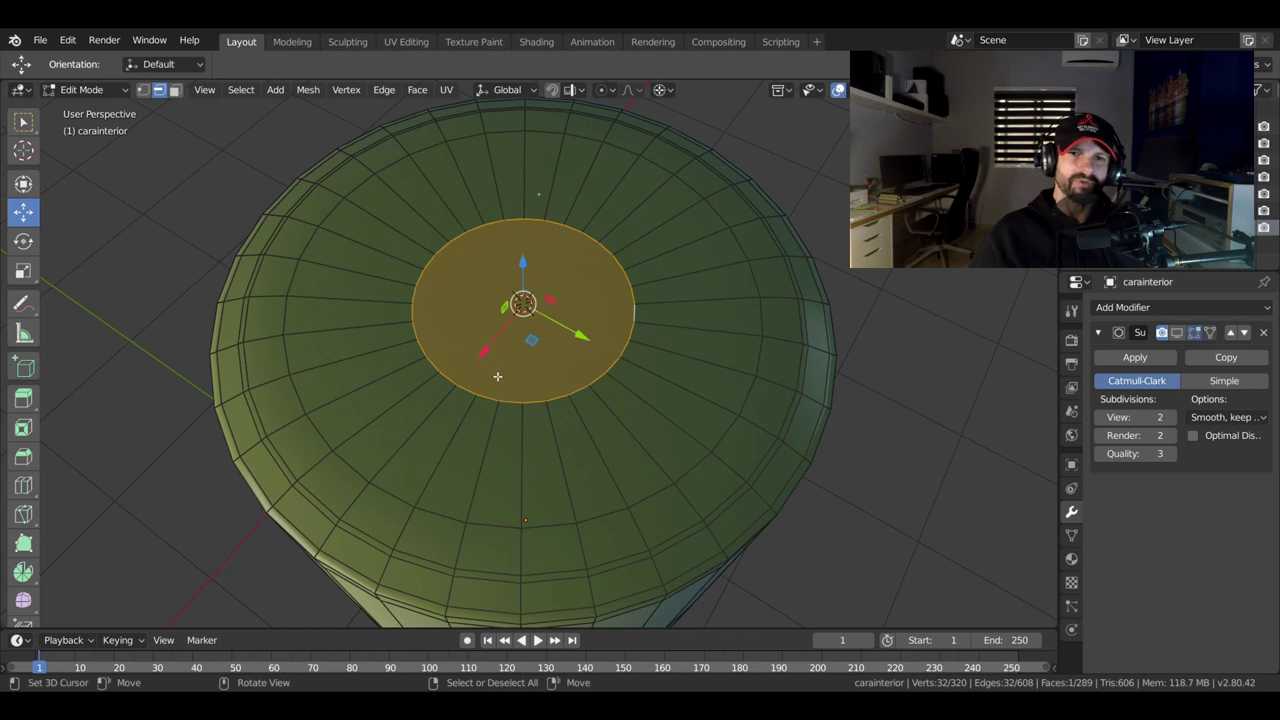
{"action": "middle_click_drag", "start_coordinate": [536, 305], "coordinate": [505, 265]}
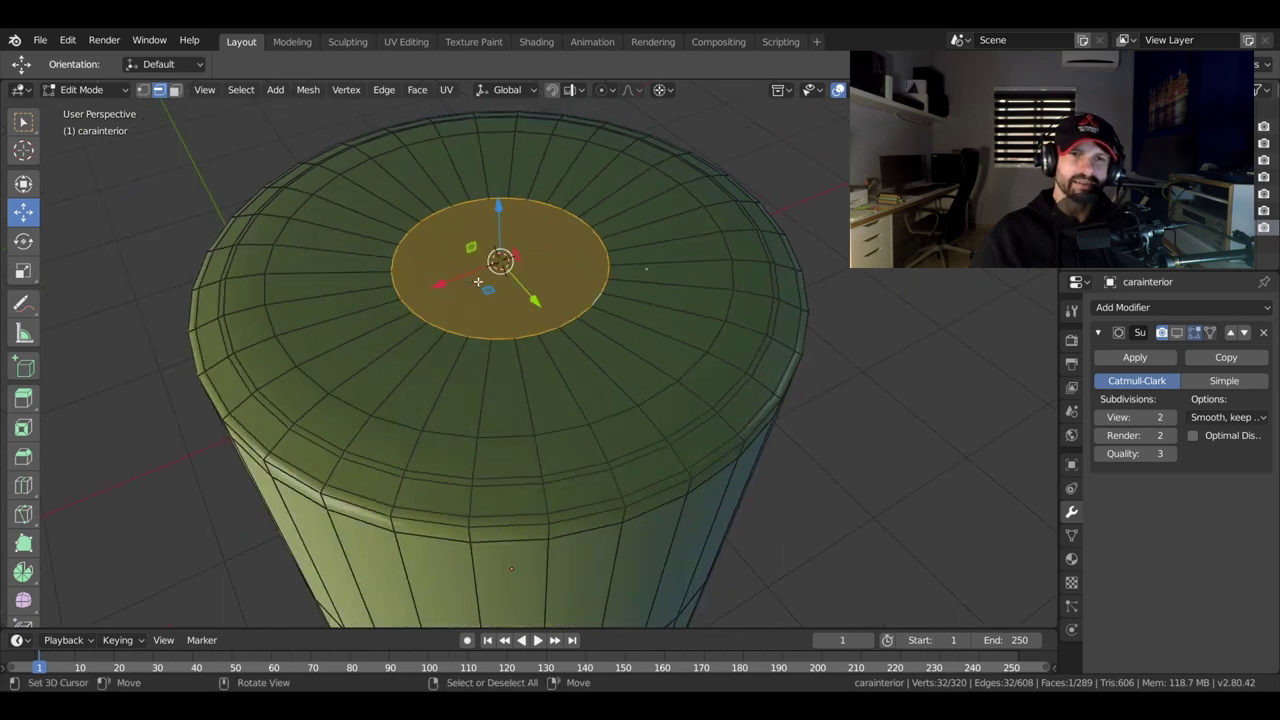
Add an edge loop around the new cap and lower it 0.0514 m along Z.
{"action": "key", "text": "ctrl+r"}
{"action": "left_click", "coordinate": [329, 257]}
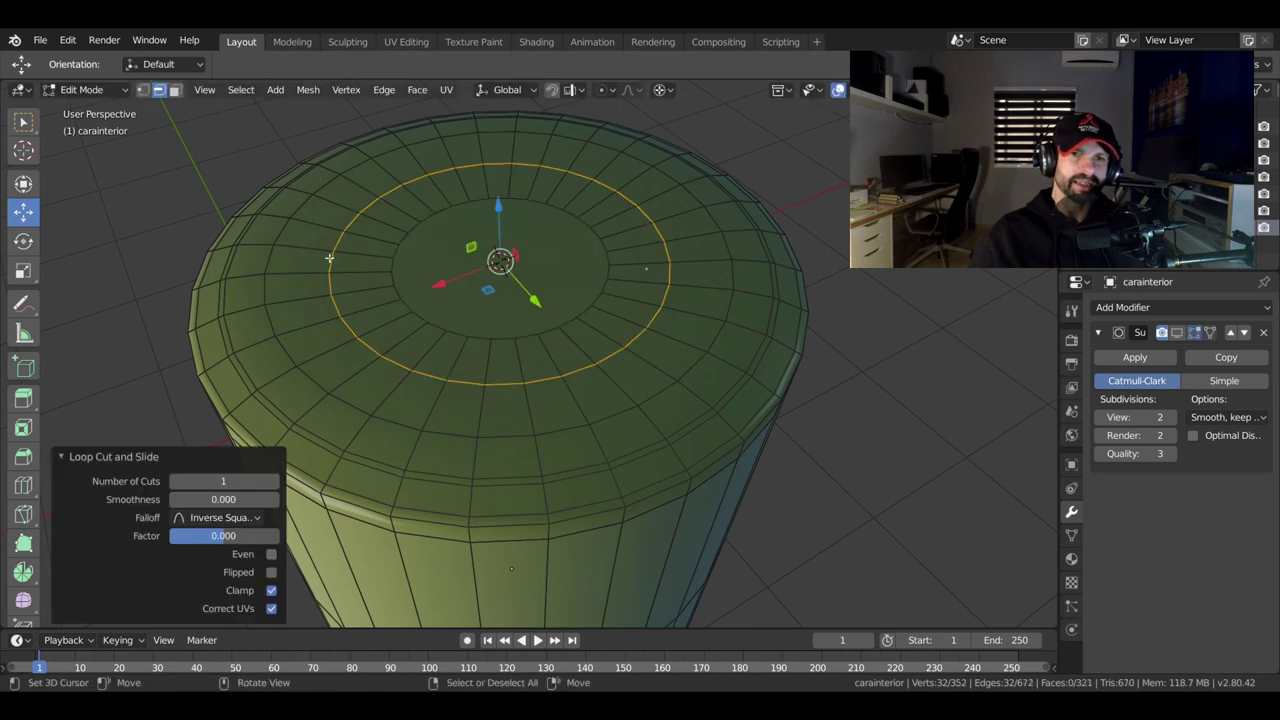
{"action": "key", "text": "g"}
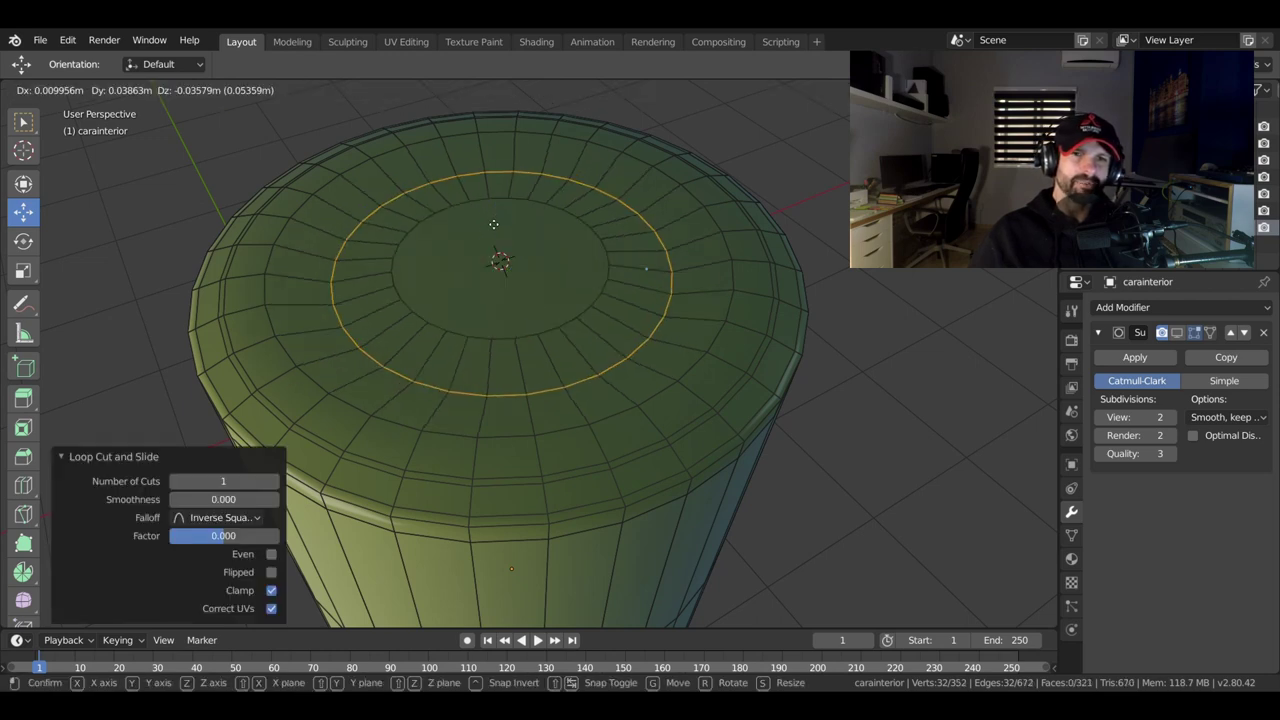
{"action": "key", "text": "z"}
{"action": "left_click", "coordinate": [495, 225]}
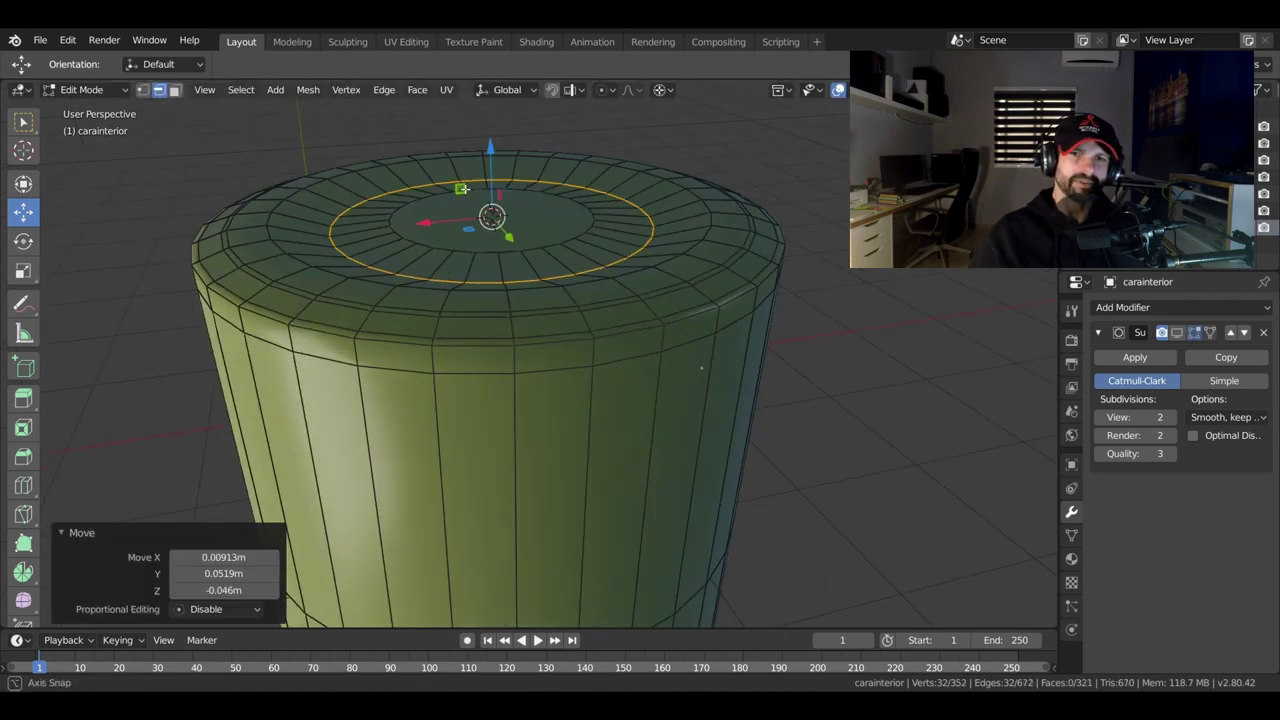
{"action": "middle_click_drag", "start_coordinate": [495, 225], "coordinate": [671, 209]}
{"action": "scroll", "coordinate": [671, 209], "scroll_direction": "up", "scroll_amount": 5}
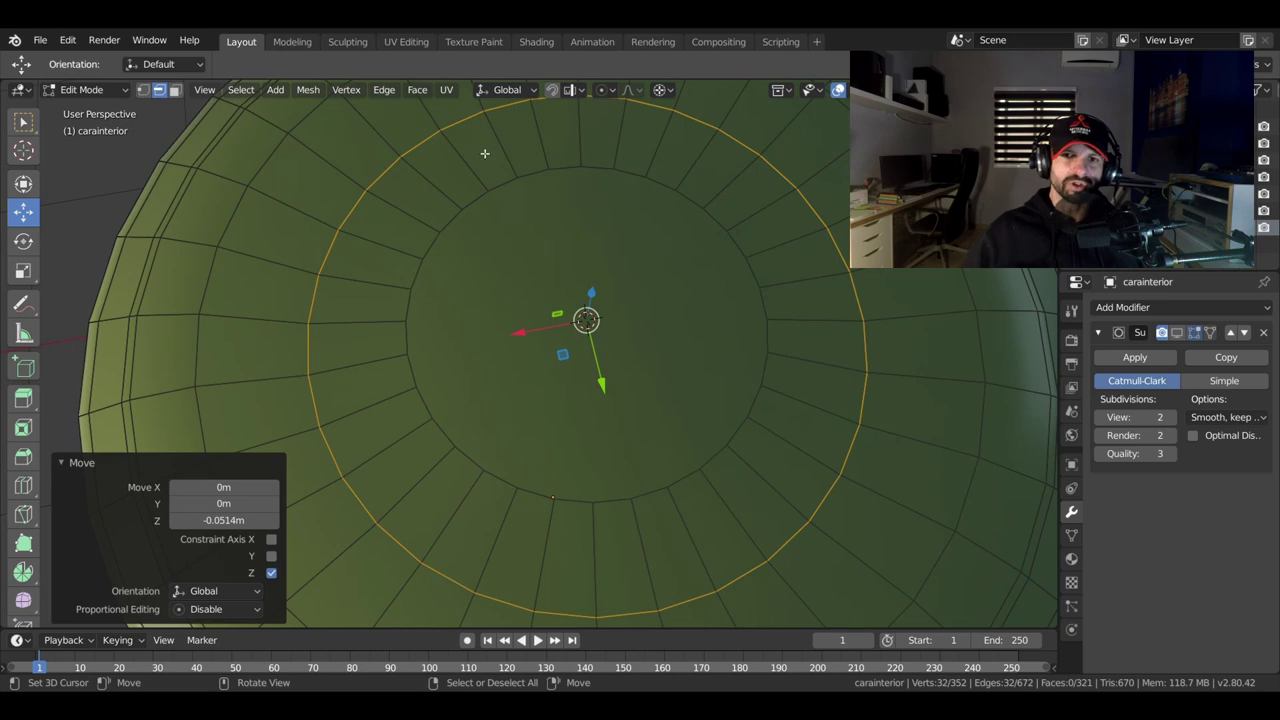
Connect opposite rim vertices of the top cap through its centre with J.
{"action": "key", "text": "1"}
{"action": "scroll", "coordinate": [484, 153], "scroll_direction": "down", "scroll_amount": 3}
{"action": "left_click", "coordinate": [572, 453]}
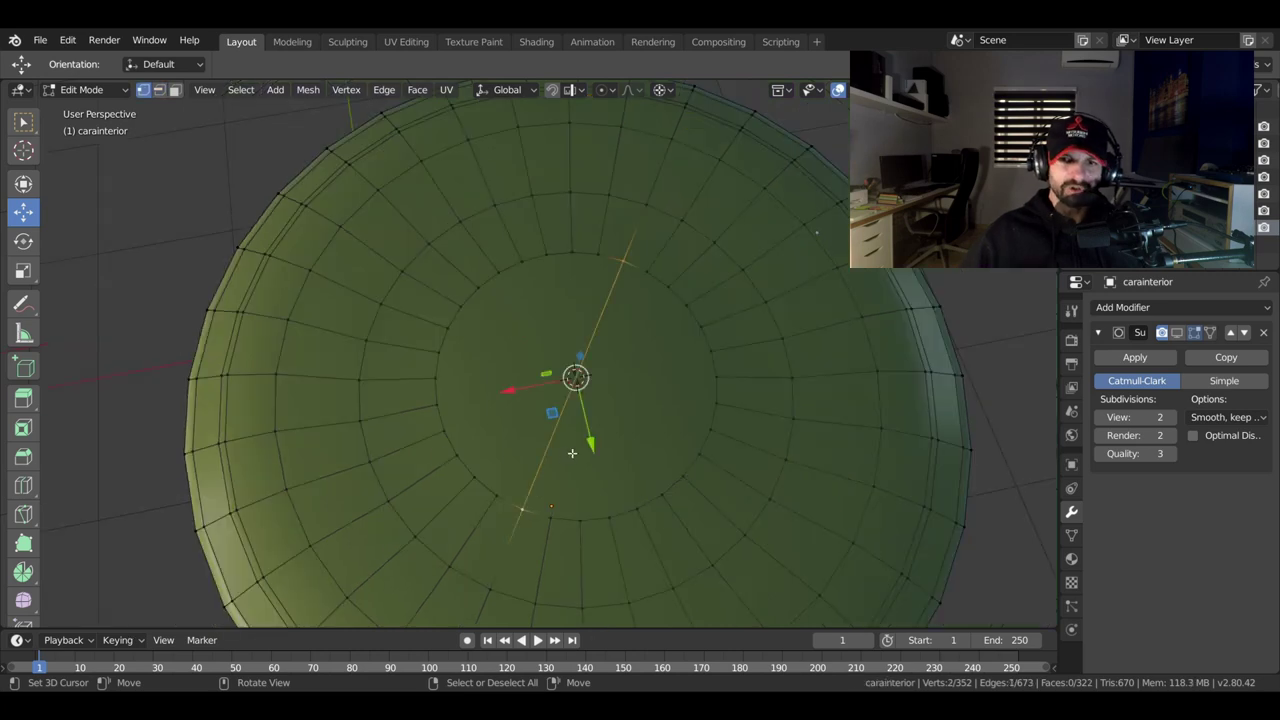
{"action": "left_click", "coordinate": [673, 289]}
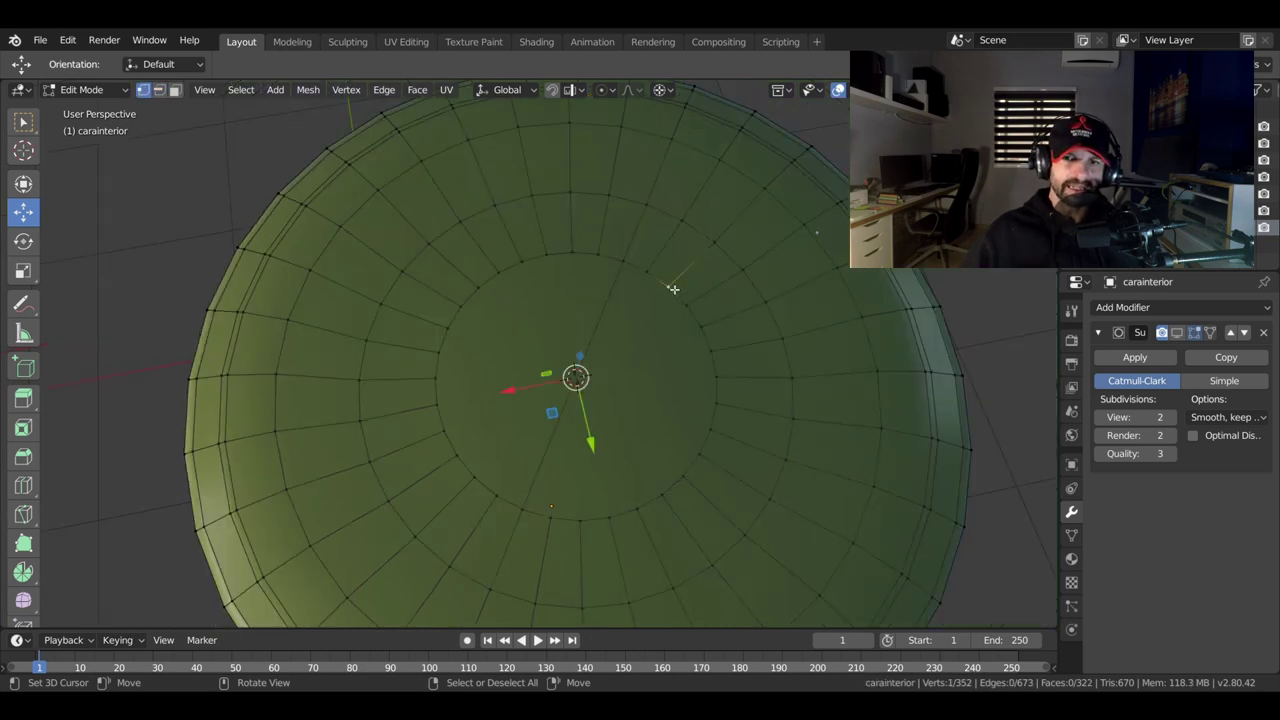
{"action": "left_click", "coordinate": [480, 475], "text": "shift"}
{"action": "key", "text": "j"}
{"action": "scroll", "coordinate": [482, 474], "scroll_direction": "up", "scroll_amount": 1}
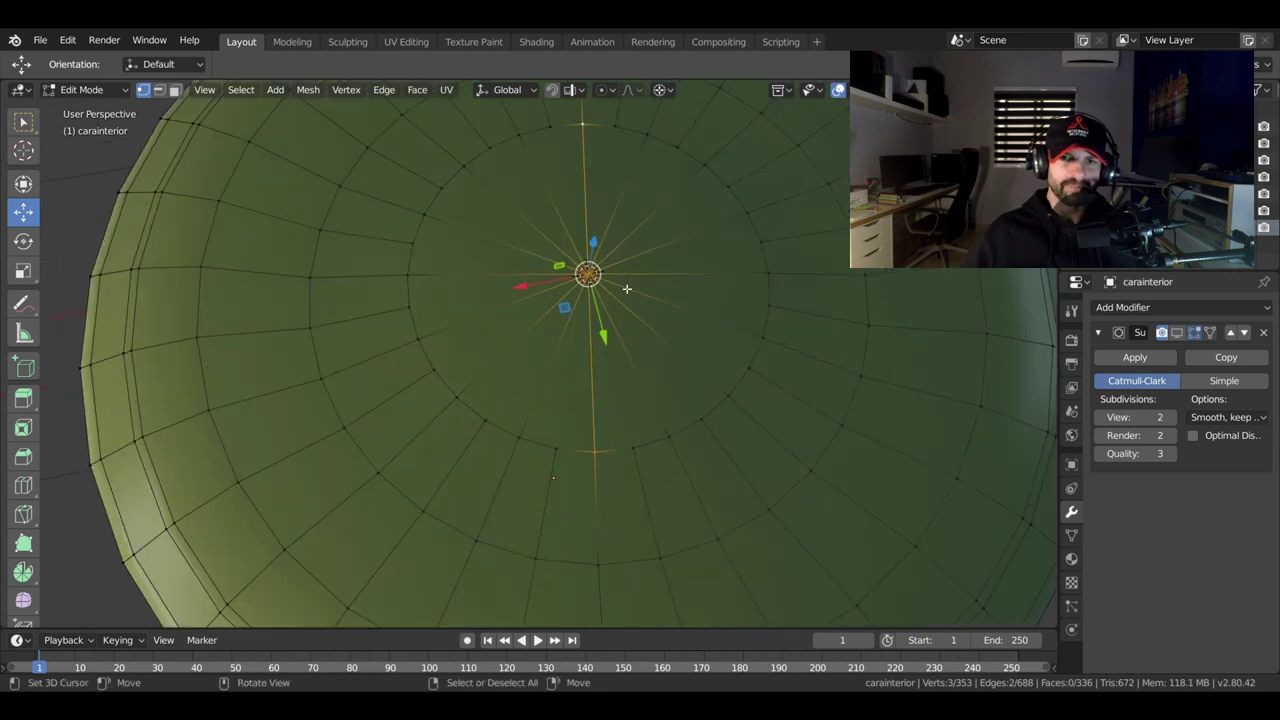
{"action": "middle_click_drag", "start_coordinate": [482, 474], "coordinate": [575, 390]}
Select the radial edges on the cap to check the new wedge layout.
{"action": "left_click", "coordinate": [585, 470]}
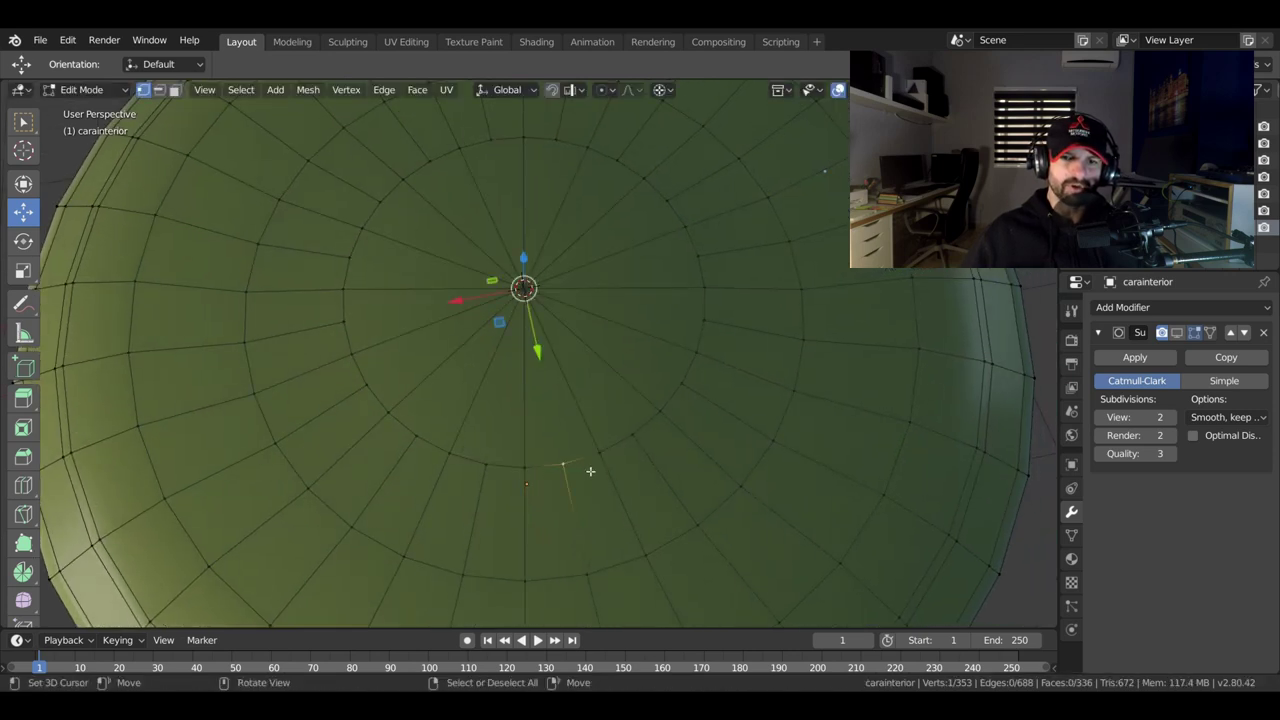
{"action": "left_click", "coordinate": [158, 89]}
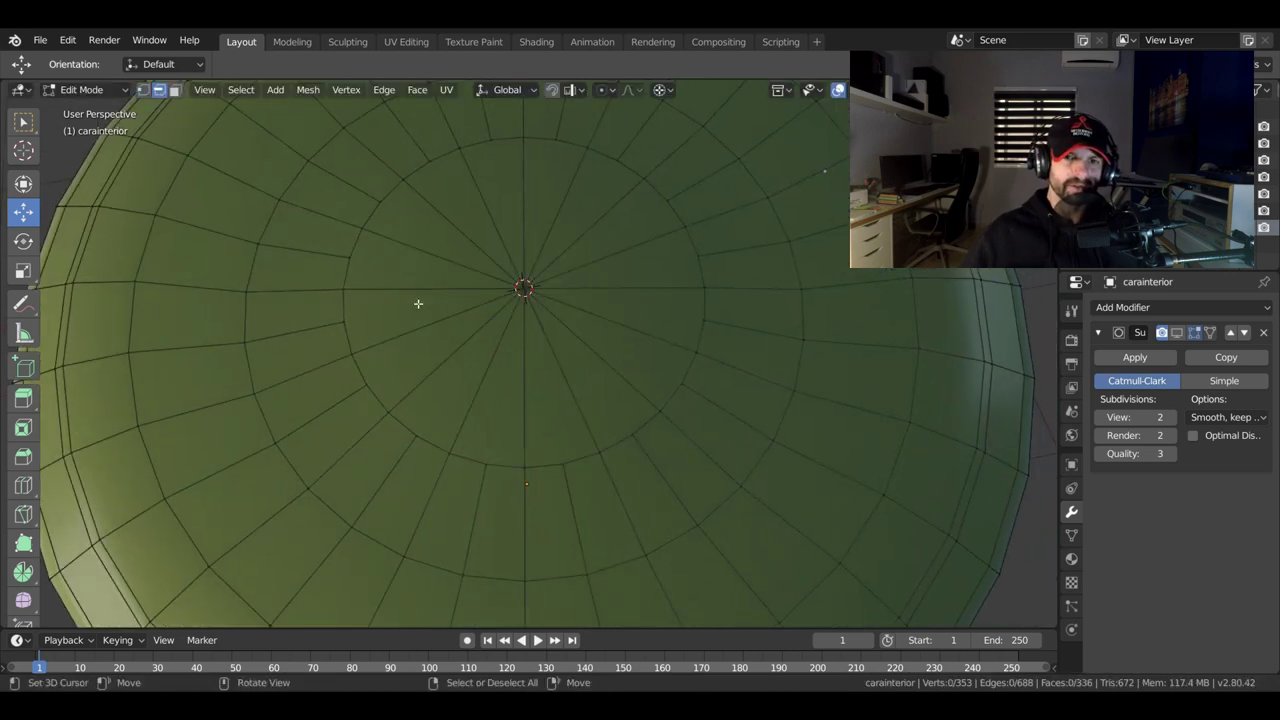
{"action": "left_click", "coordinate": [544, 468]}
{"action": "left_click", "coordinate": [588, 452]}
{"action": "left_click", "coordinate": [588, 425]}
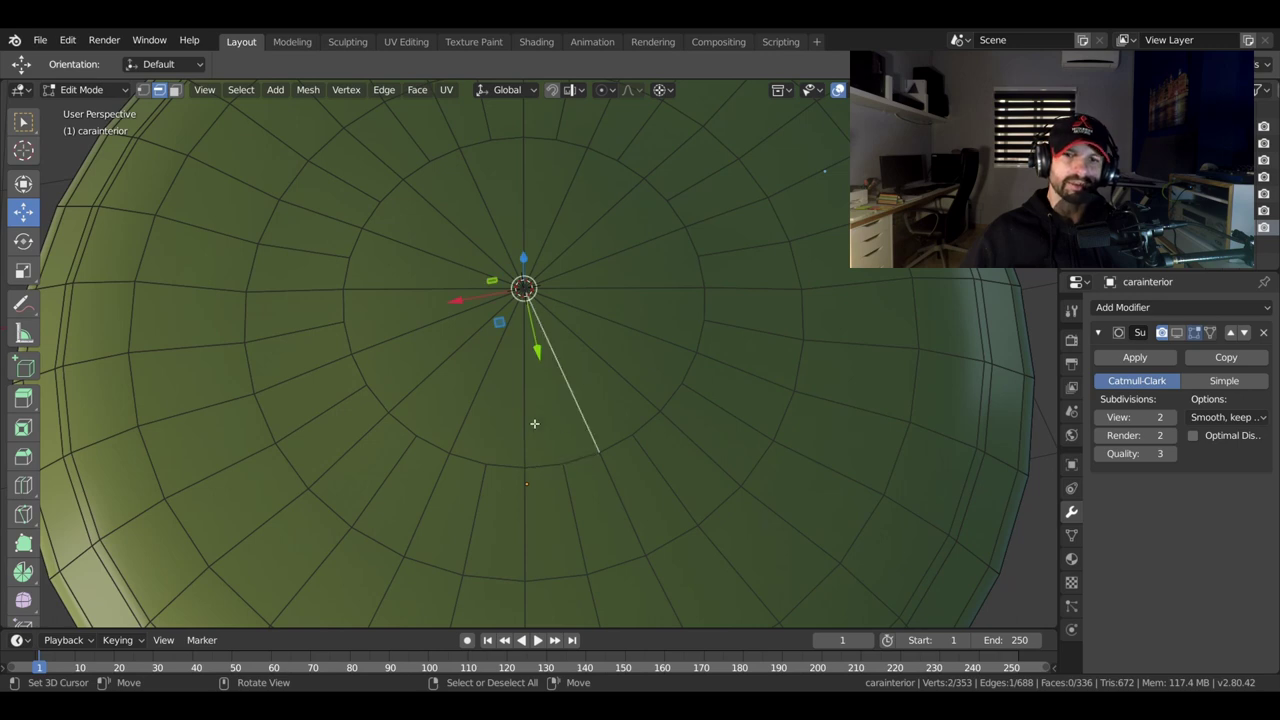
{"action": "left_click", "coordinate": [532, 425]}
{"action": "left_click", "coordinate": [579, 470]}
{"action": "left_click", "coordinate": [586, 434]}
{"action": "left_click", "coordinate": [545, 414]}
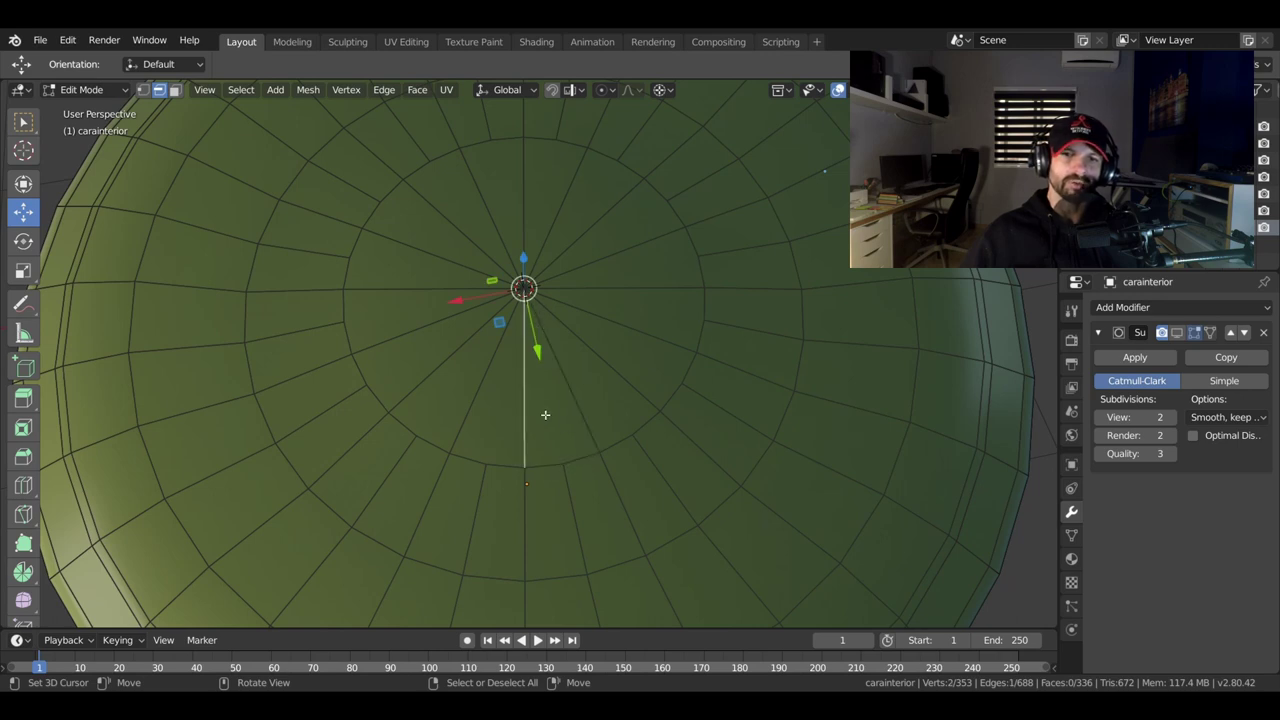
{"action": "scroll", "coordinate": [600, 445], "scroll_direction": "down", "scroll_amount": 4}
{"action": "mouse_move", "coordinate": [677, 423]}
{"action": "middle_mouse_down"}
{"action": "mouse_move", "coordinate": [625, 423]}
{"action": "mouse_move", "coordinate": [583, 354]}
{"action": "middle_mouse_up"}
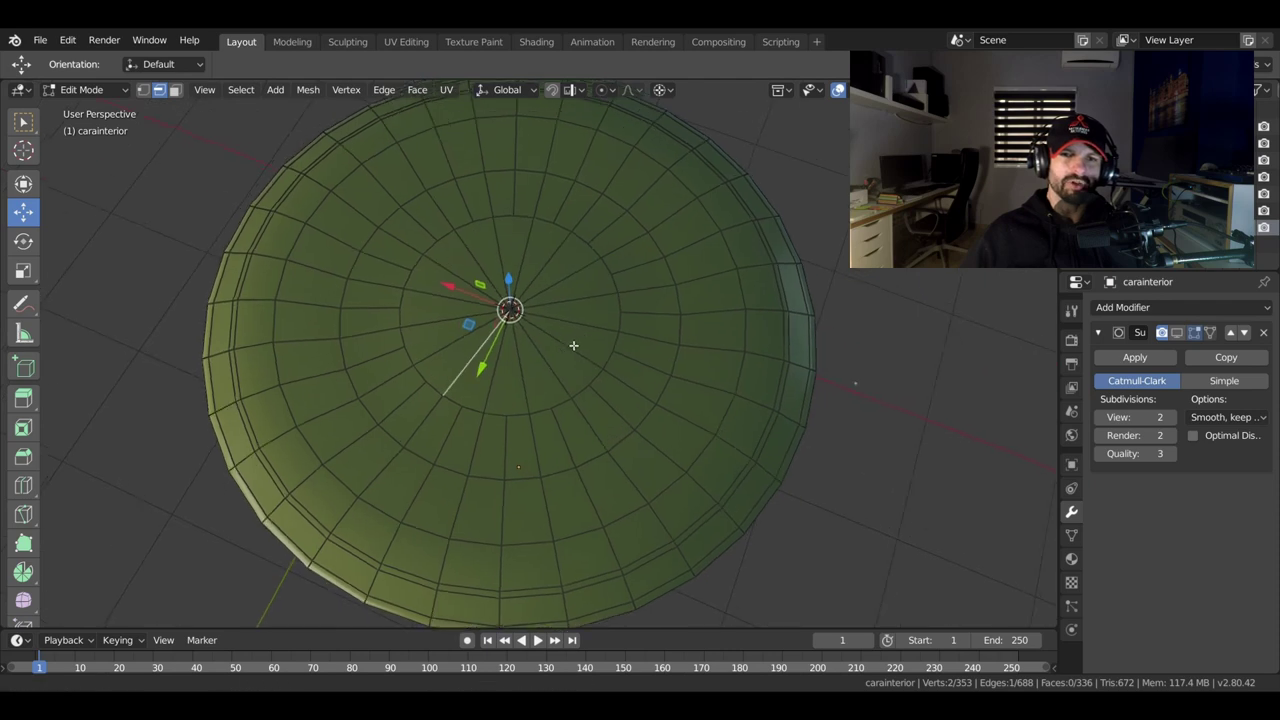
{"action": "scroll", "coordinate": [566, 412], "scroll_direction": "up", "scroll_amount": 4}
{"action": "mouse_move", "coordinate": [566, 412]}
{"action": "middle_mouse_down"}
{"action": "mouse_move", "coordinate": [551, 366]}
{"action": "mouse_move", "coordinate": [517, 331]}
{"action": "middle_mouse_up"}
{"action": "left_click", "coordinate": [462, 311]}
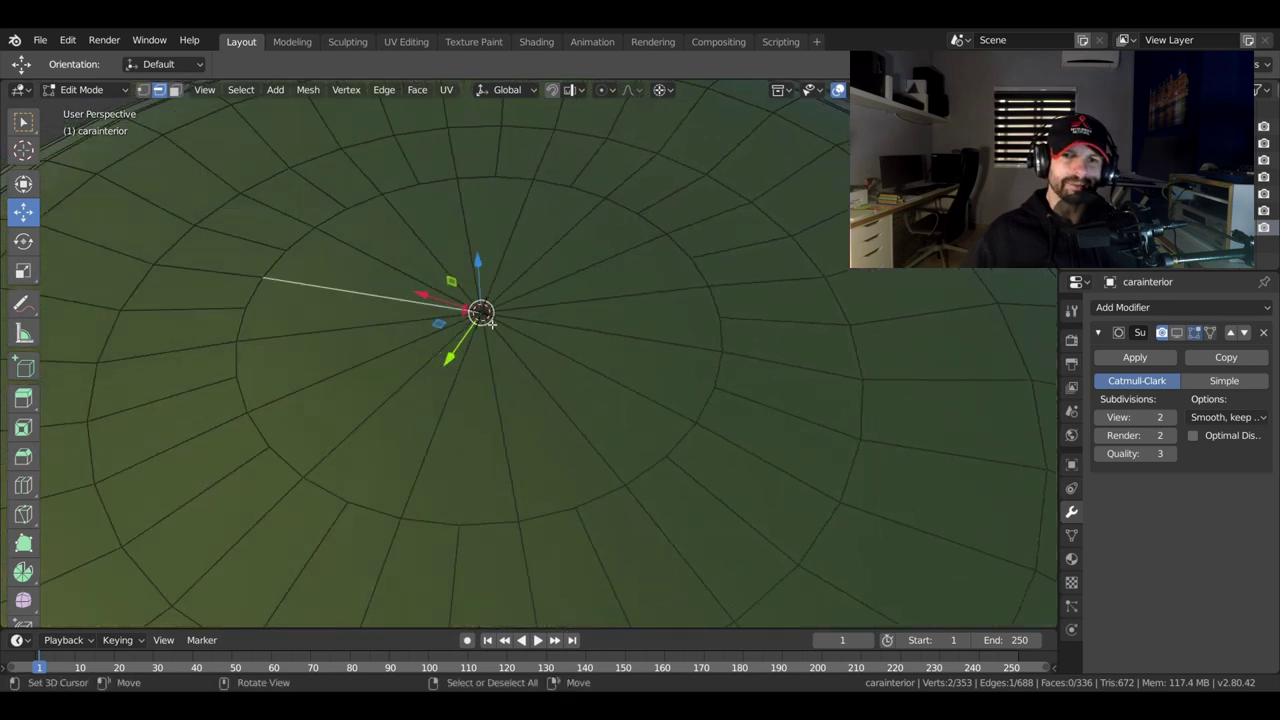
Raise the cap's centre vertex 0.0585 m along Z into a shallow peak.
{"action": "left_click", "coordinate": [143, 89]}
{"action": "left_click", "coordinate": [480, 312]}
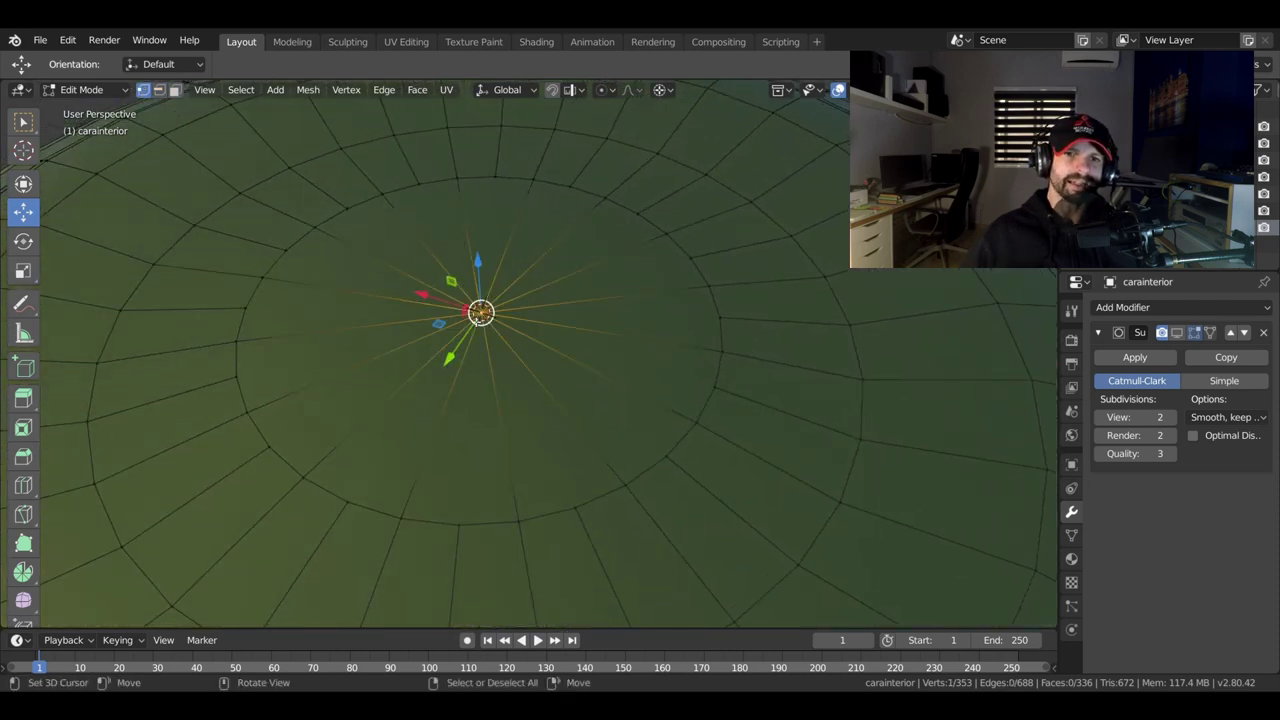
{"action": "left_click_drag", "start_coordinate": [486, 287], "coordinate": [486, 212]}
{"action": "scroll", "coordinate": [486, 250], "scroll_direction": "down", "scroll_amount": 4}
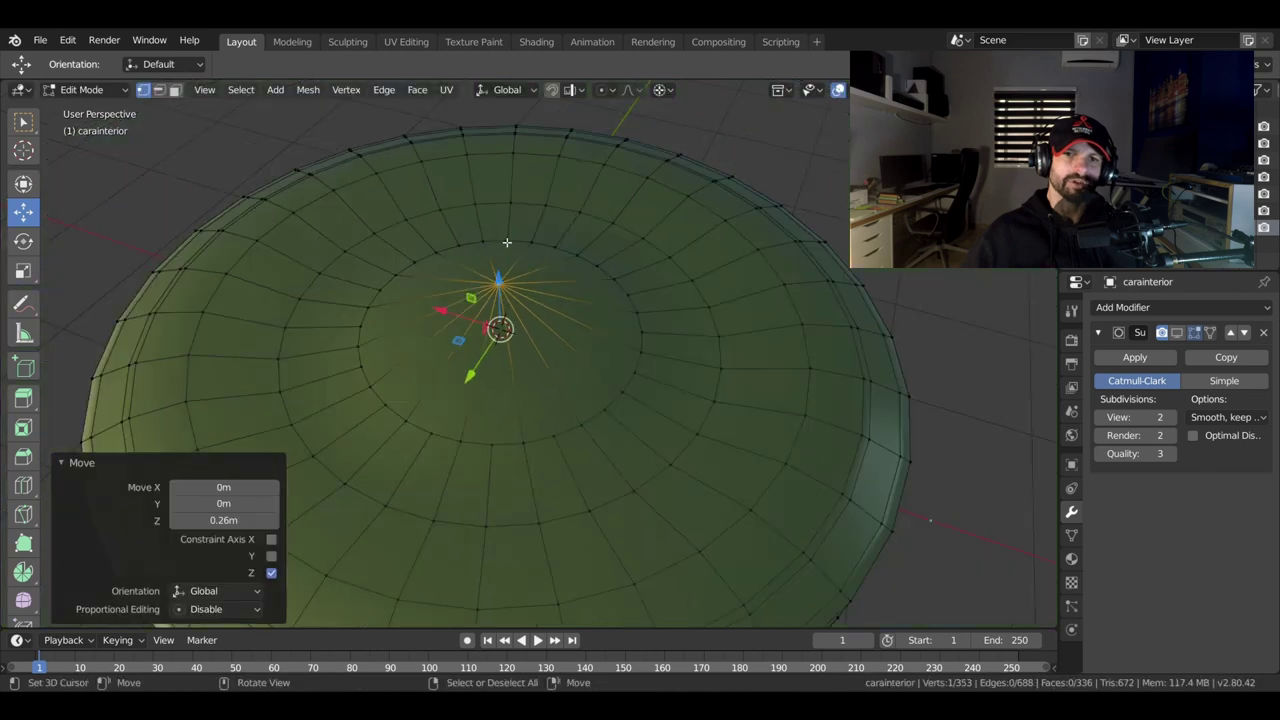
{"action": "middle_click_drag", "start_coordinate": [537, 252], "coordinate": [496, 228]}
{"action": "left_click_drag", "start_coordinate": [496, 228], "coordinate": [553, 302]}
{"action": "key", "text": "Tab"}
{"action": "mouse_move", "coordinate": [553, 302]}
{"action": "middle_mouse_down"}
{"action": "mouse_move", "coordinate": [545, 399]}
{"action": "mouse_move", "coordinate": [494, 363]}
{"action": "mouse_move", "coordinate": [551, 335]}
{"action": "middle_mouse_up"}
{"action": "scroll", "coordinate": [558, 220], "scroll_direction": "up", "scroll_amount": 2}
{"action": "key", "text": "Tab"}
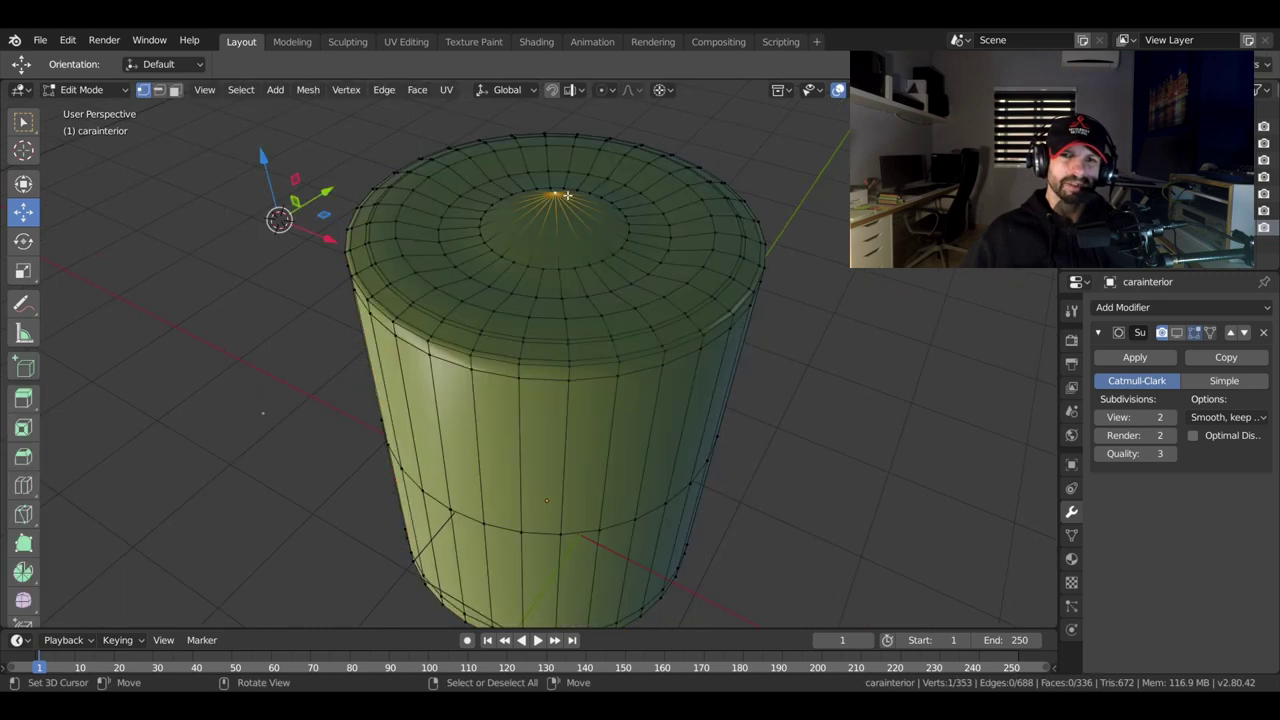
{"action": "left_click_drag", "start_coordinate": [274, 166], "coordinate": [265, 157]}
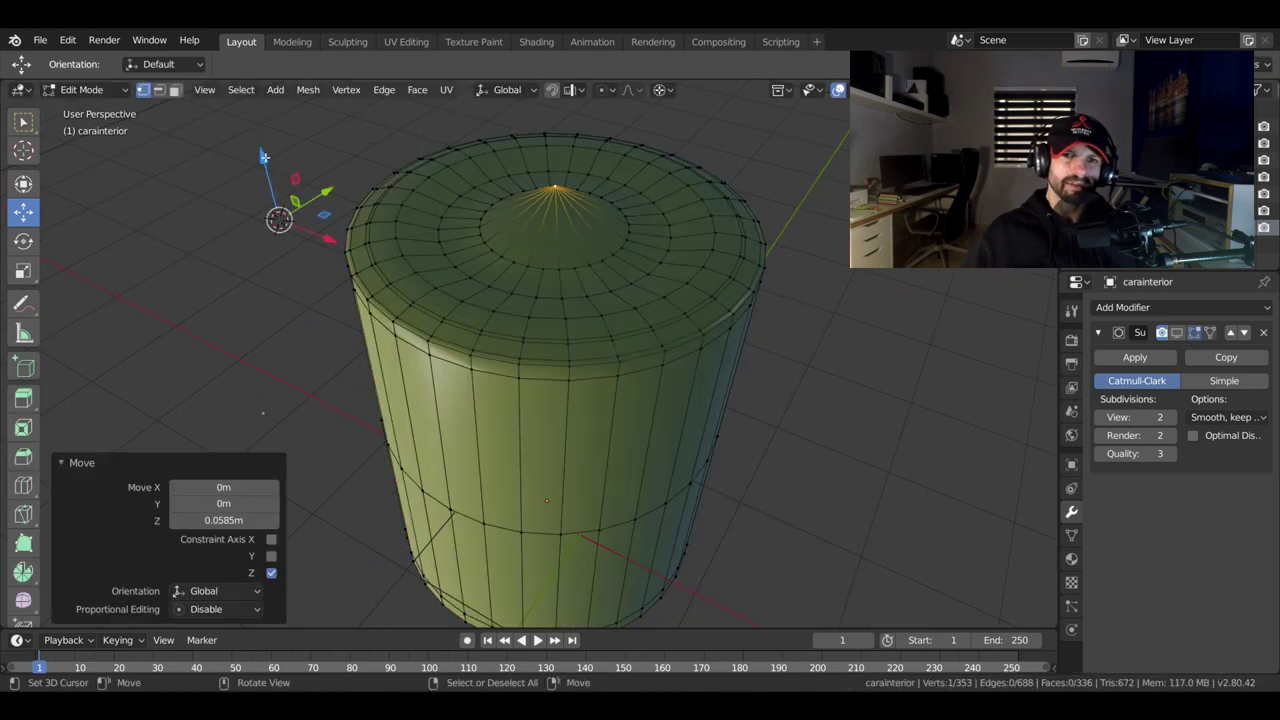
{"action": "middle_click_drag", "start_coordinate": [507, 261], "coordinate": [440, 277]}
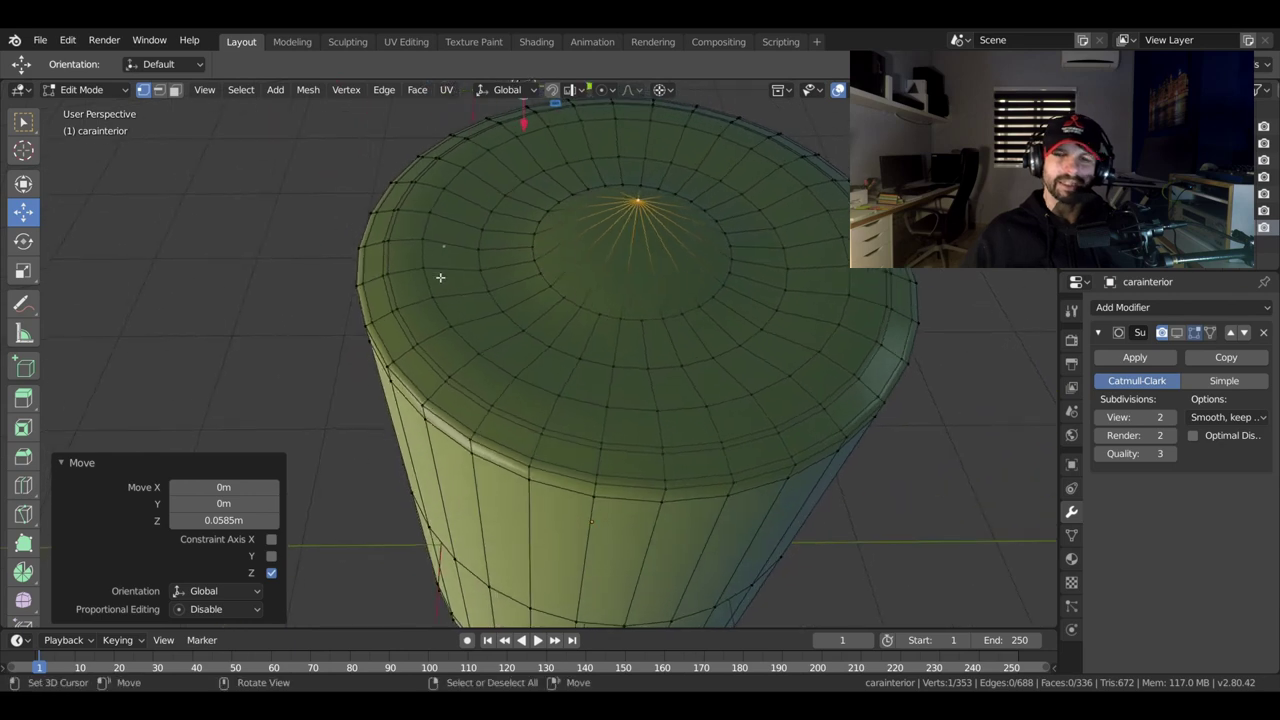
Loop-cut new edge rings across the top cap, sliding one toward the rim and others toward the central peak.
{"action": "key", "text": "ctrl+r"}
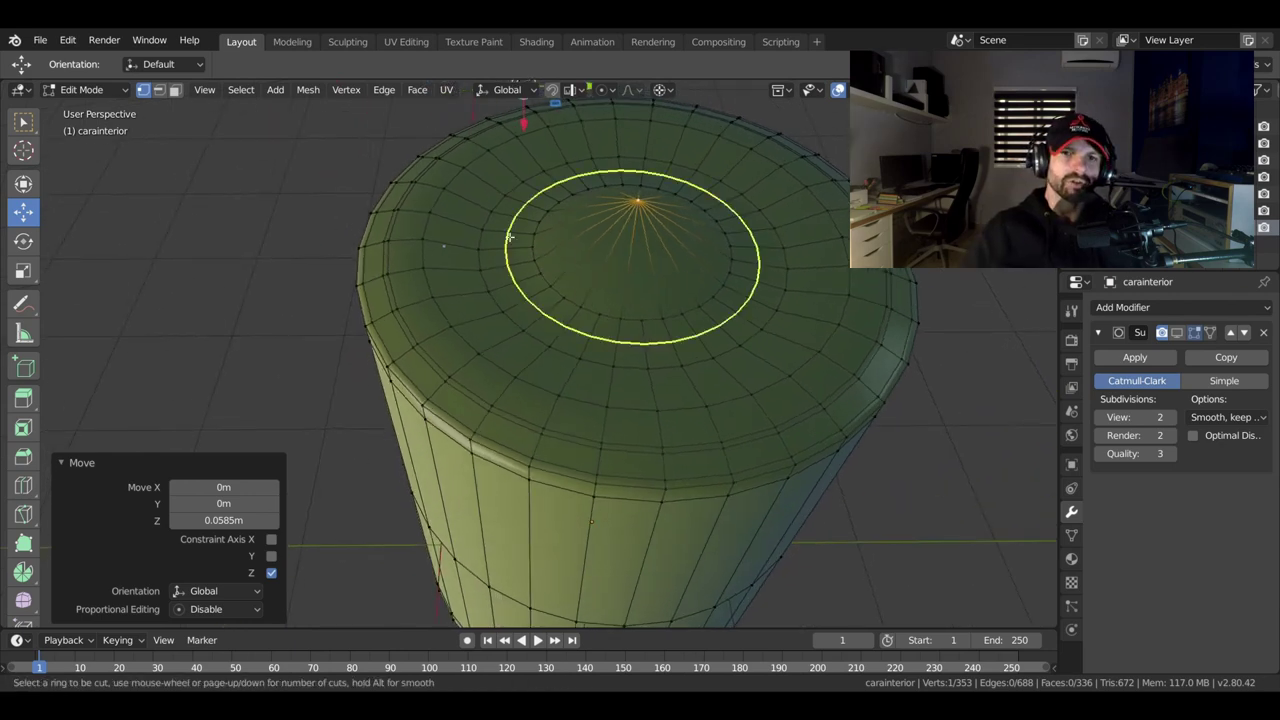
{"action": "left_click", "coordinate": [458, 212]}
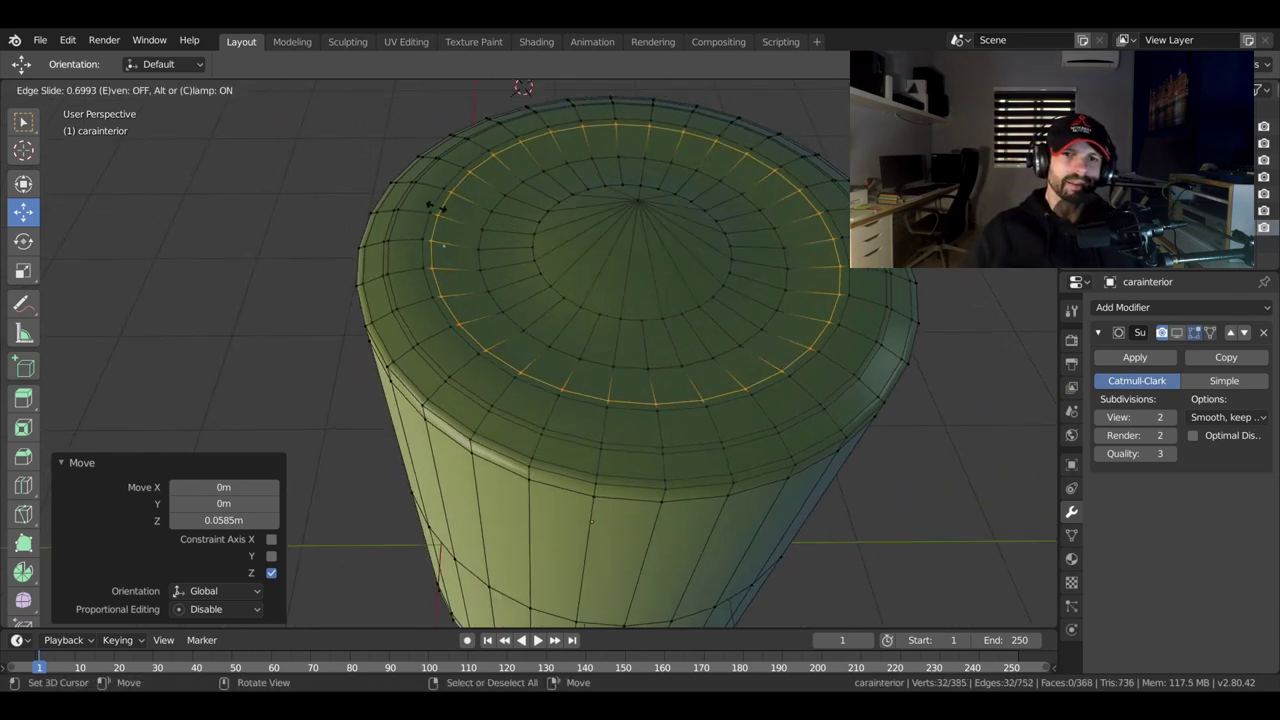
{"action": "left_click", "coordinate": [462, 215]}
{"action": "key", "text": "ctrl+r"}
{"action": "left_click", "coordinate": [466, 214]}
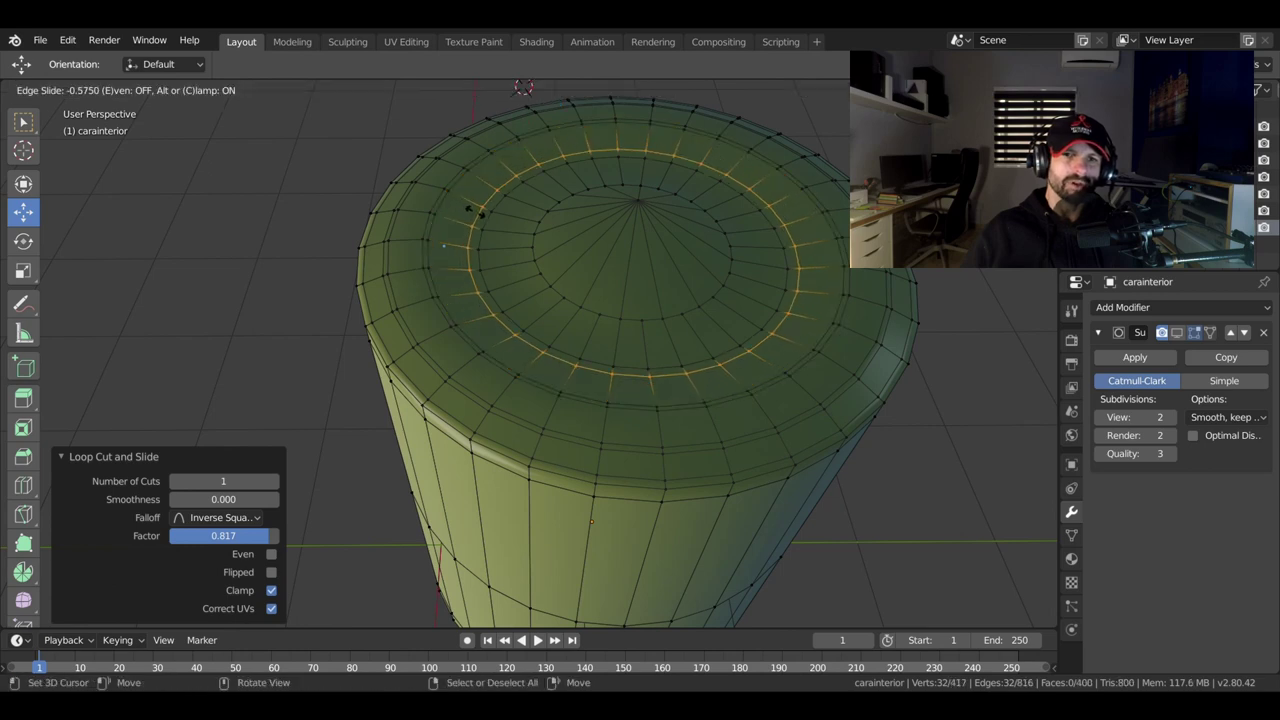
{"action": "left_click", "coordinate": [486, 210]}
{"action": "key", "text": "ctrl+r"}
{"action": "left_click", "coordinate": [505, 246]}
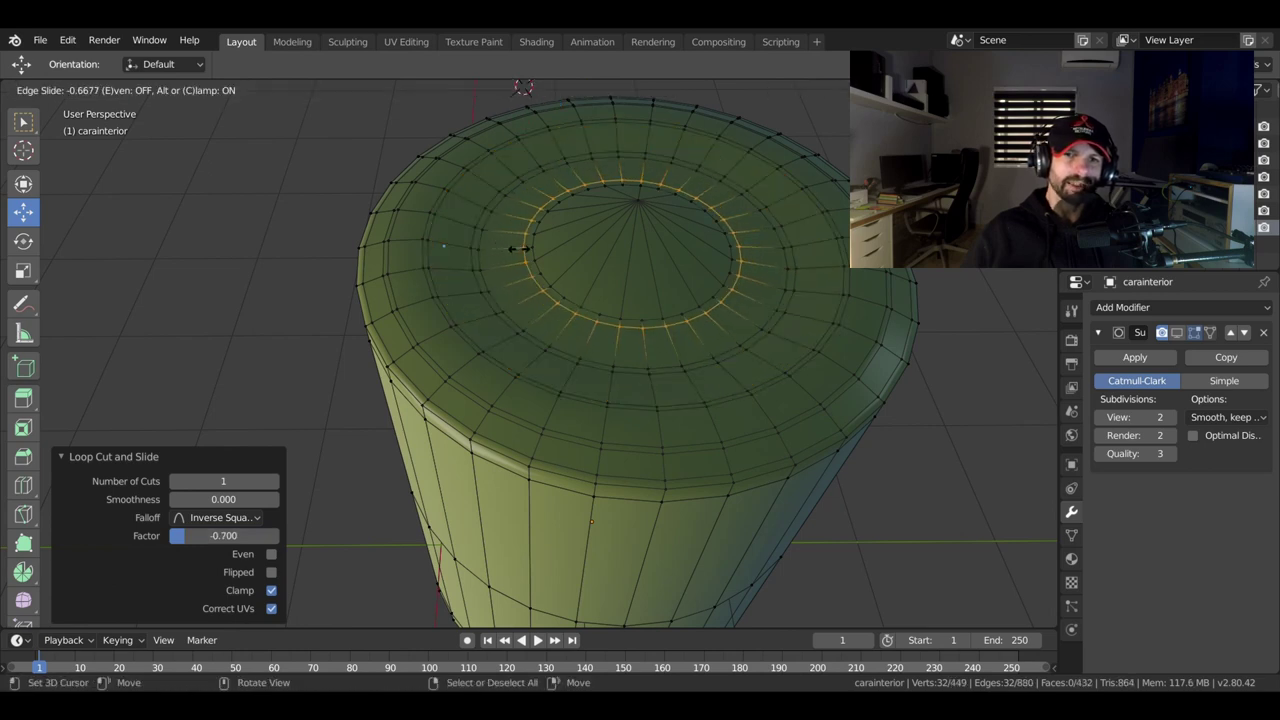
{"action": "left_click", "coordinate": [526, 254]}
{"action": "key", "text": "Tab"}
{"action": "mouse_move", "coordinate": [525, 255]}
{"action": "middle_mouse_down"}
{"action": "mouse_move", "coordinate": [427, 213]}
{"action": "mouse_move", "coordinate": [530, 198]}
{"action": "mouse_move", "coordinate": [593, 270]}
{"action": "middle_mouse_up"}
{"action": "key", "text": "Tab"}
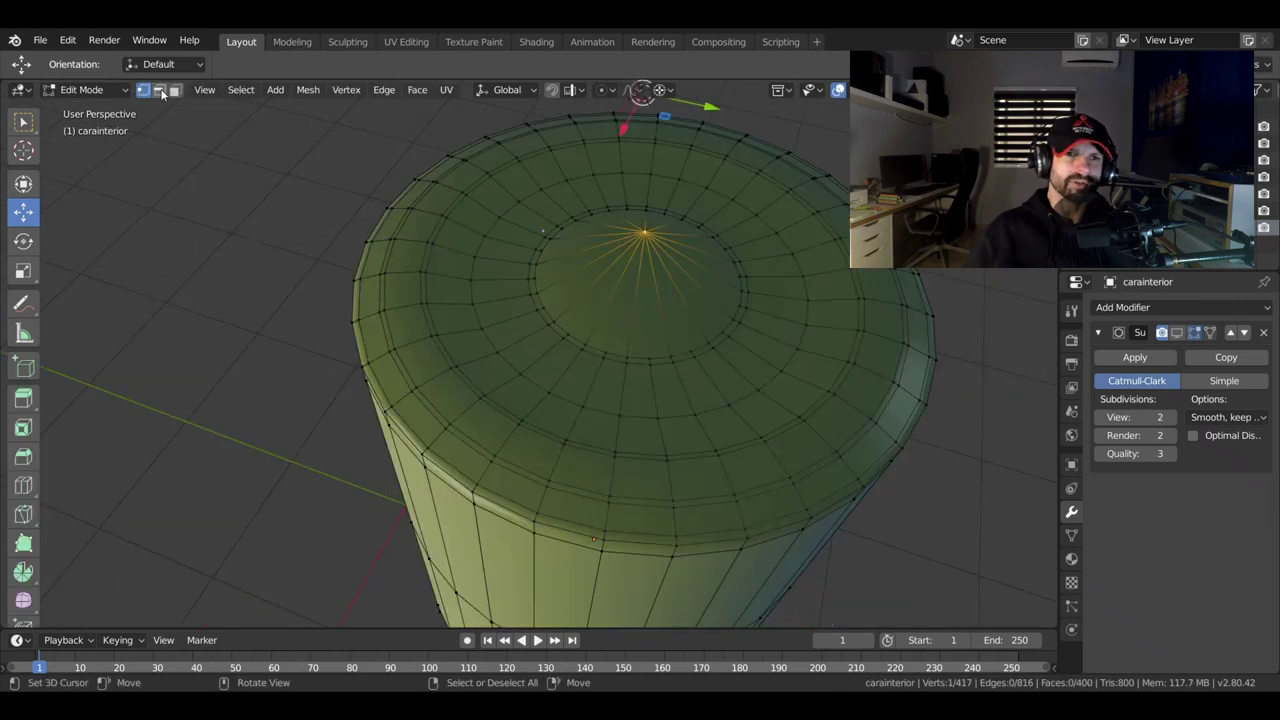
Inset the inner wedge faces of the top cap around the central peak.
{"action": "left_click", "coordinate": [174, 90]}
{"action": "left_click", "coordinate": [609, 310], "text": "shift"}
{"action": "left_click", "coordinate": [650, 320], "text": "shift"}
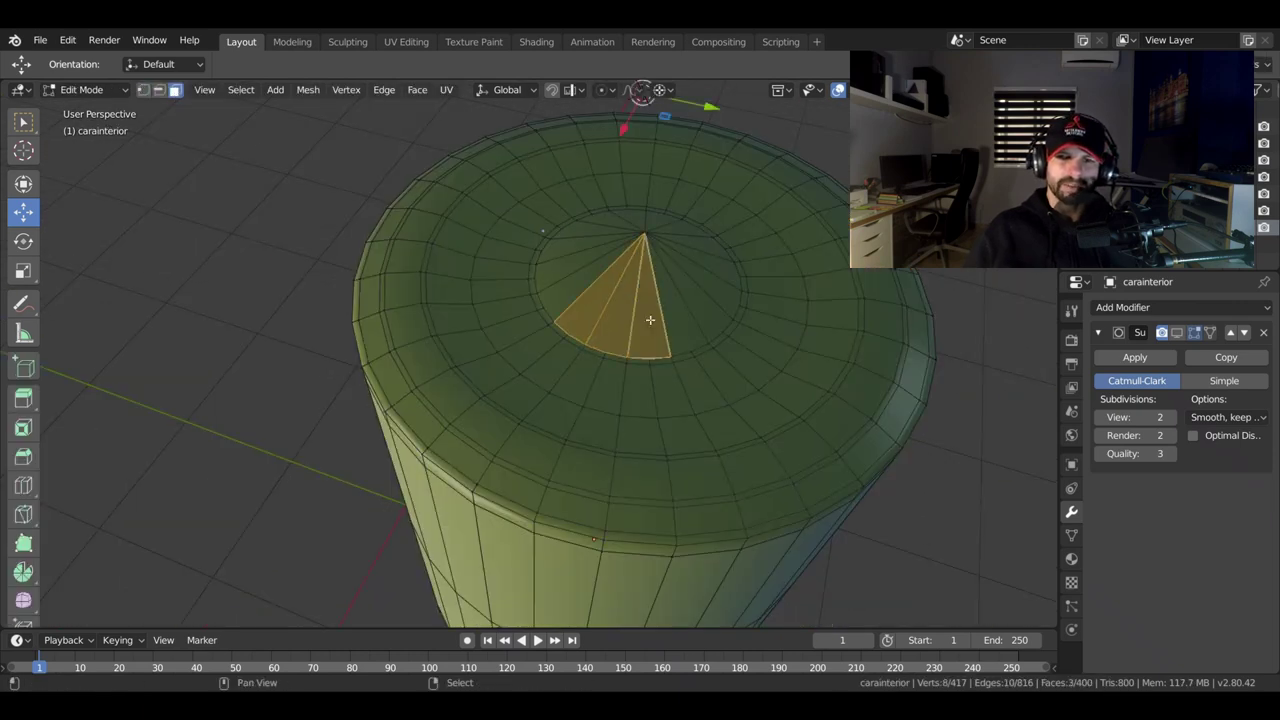
{"action": "left_click", "coordinate": [624, 242], "text": "ctrl+shift"}
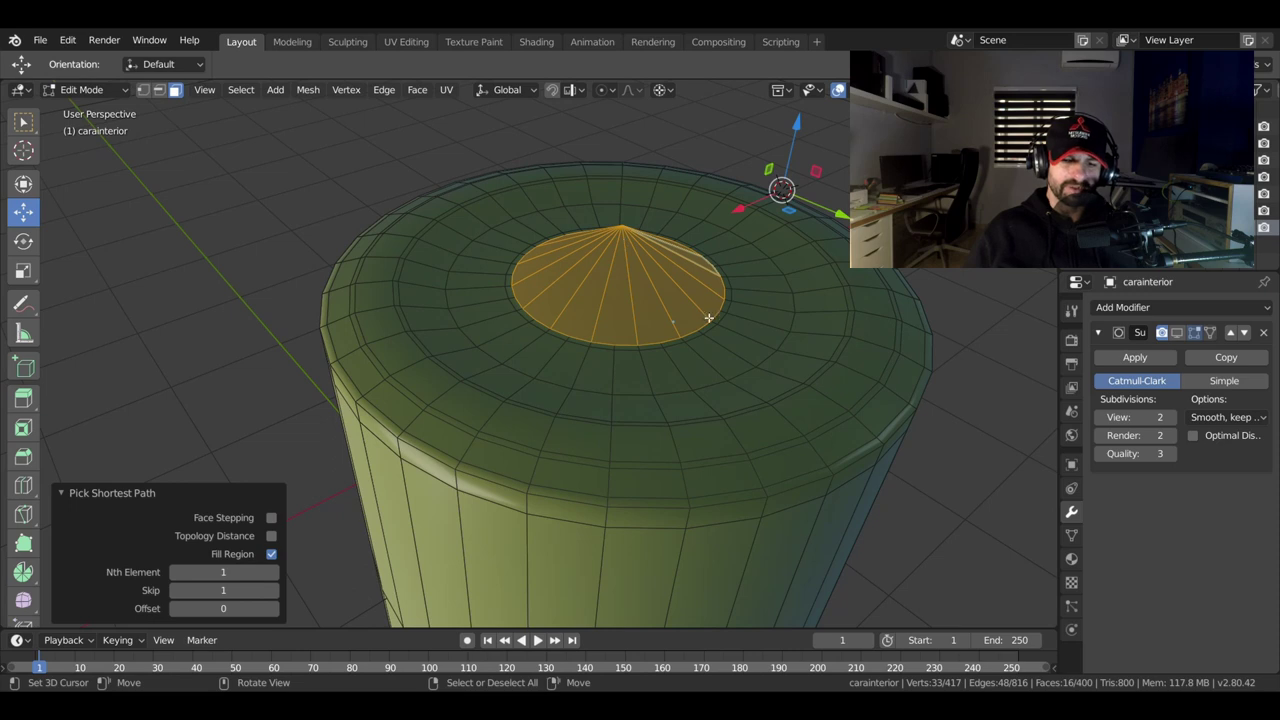
{"action": "key", "text": "i"}
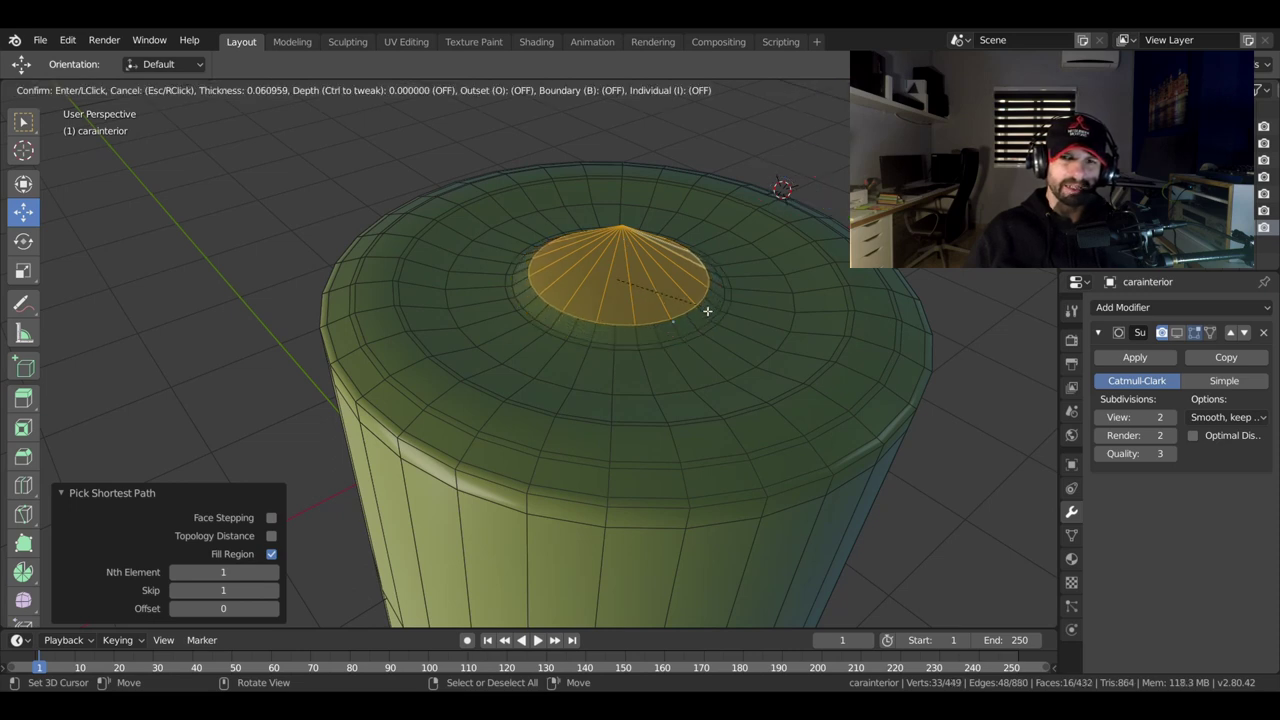
{"action": "left_click", "coordinate": [694, 294]}
Raise the edge ring around the cone base slightly along Z, then return to Object Mode.
{"action": "left_click", "coordinate": [676, 305]}
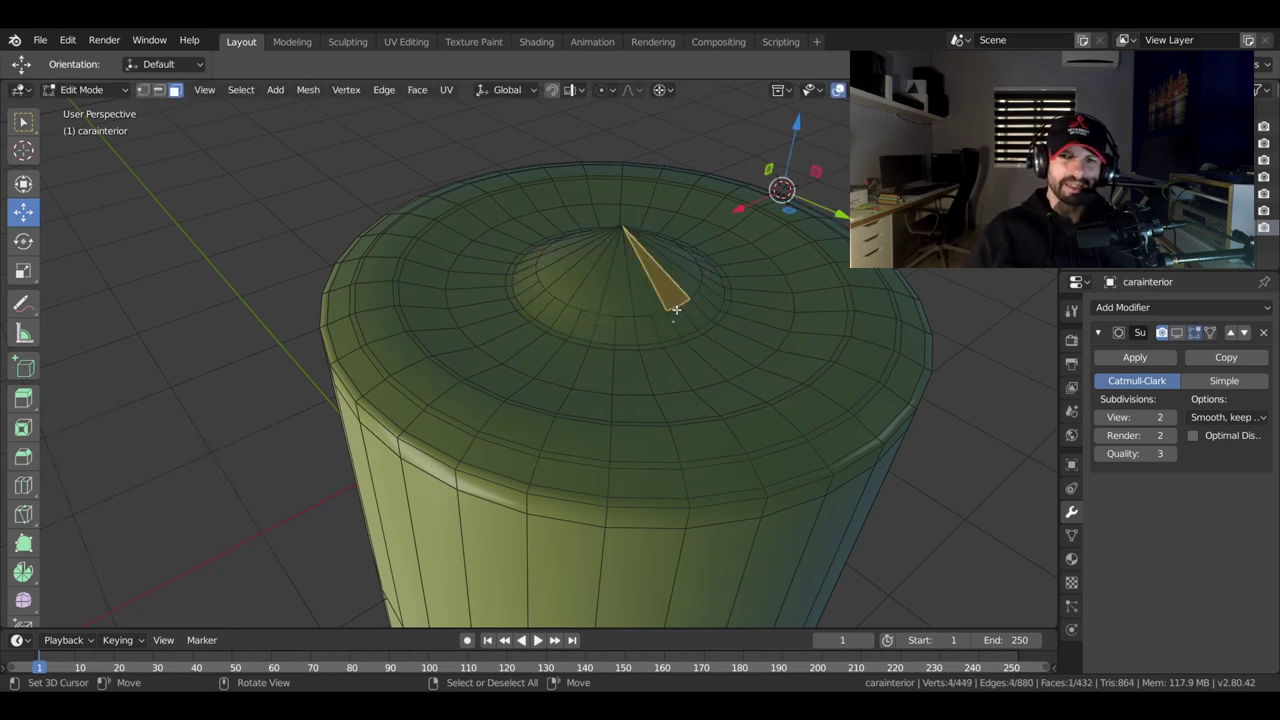
{"action": "left_click", "coordinate": [163, 91]}
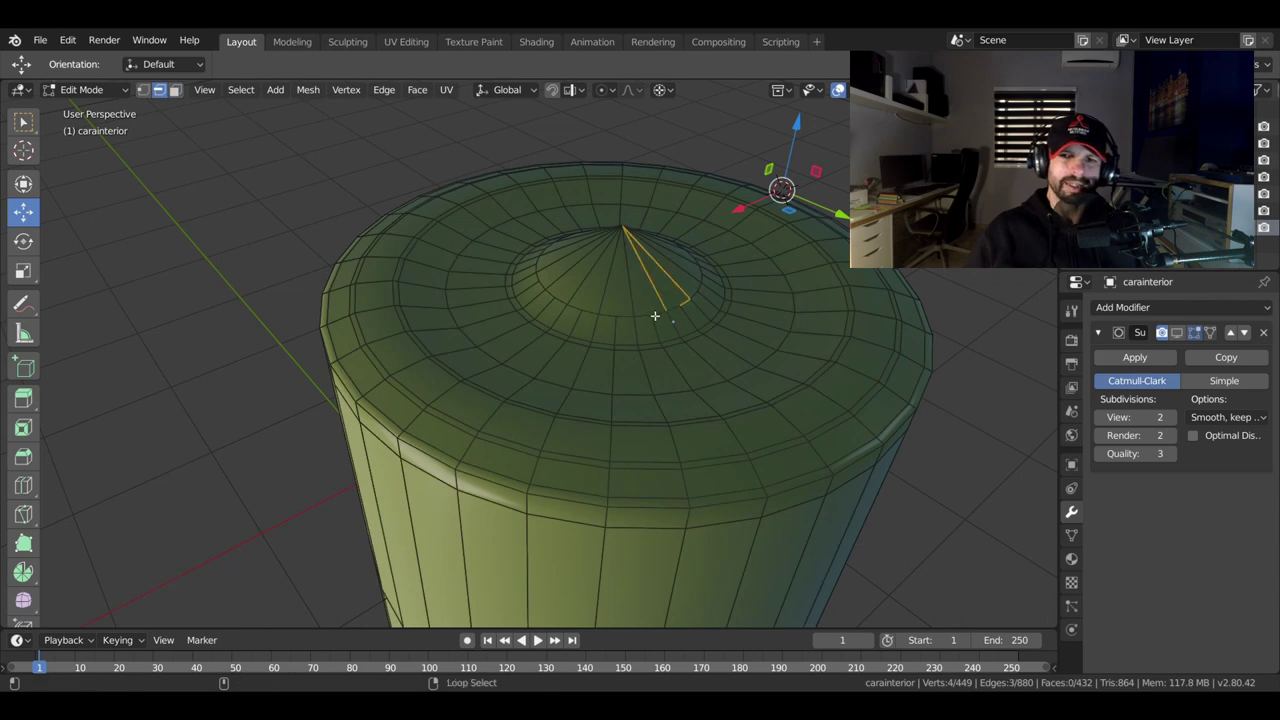
{"action": "left_click", "coordinate": [655, 315], "text": "alt"}
{"action": "middle_click_drag", "start_coordinate": [655, 315], "coordinate": [555, 302]}
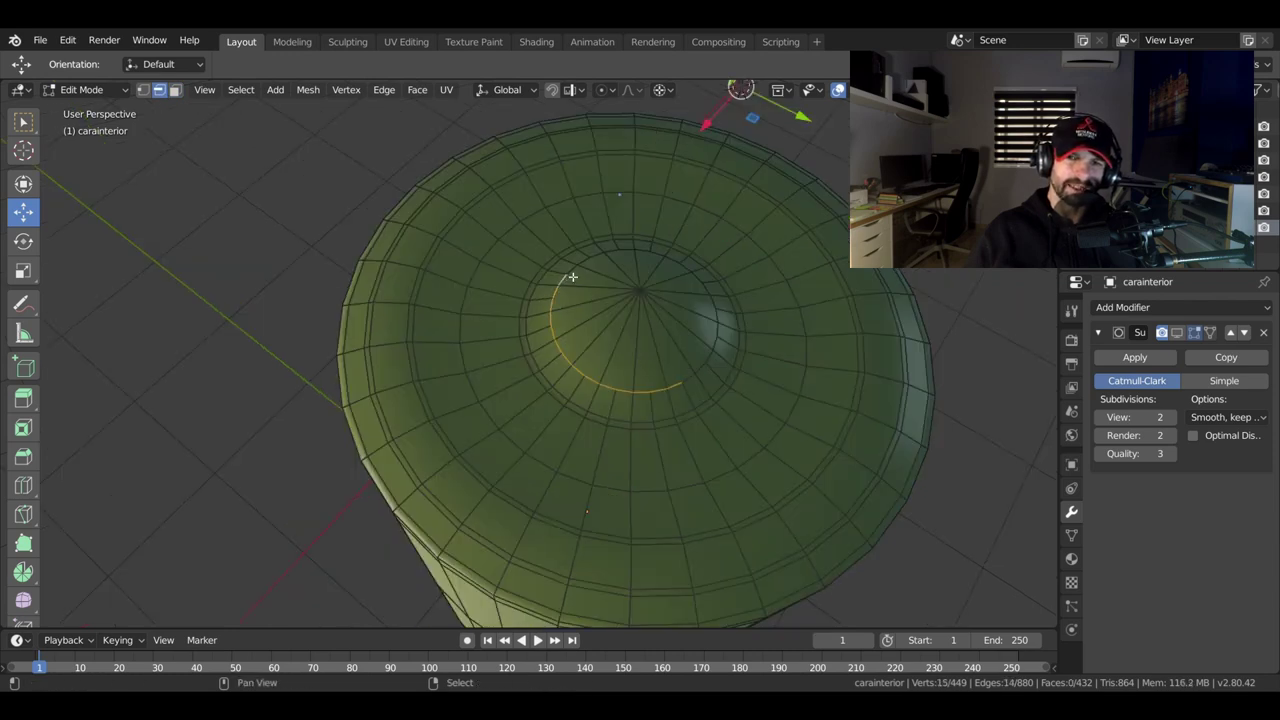
{"action": "mouse_move", "coordinate": [572, 277]}
{"action": "middle_mouse_down"}
{"action": "mouse_move", "coordinate": [537, 446]}
{"action": "mouse_move", "coordinate": [868, 270]}
{"action": "middle_mouse_up"}
{"action": "key", "text": "g"}
{"action": "key", "text": "z"}
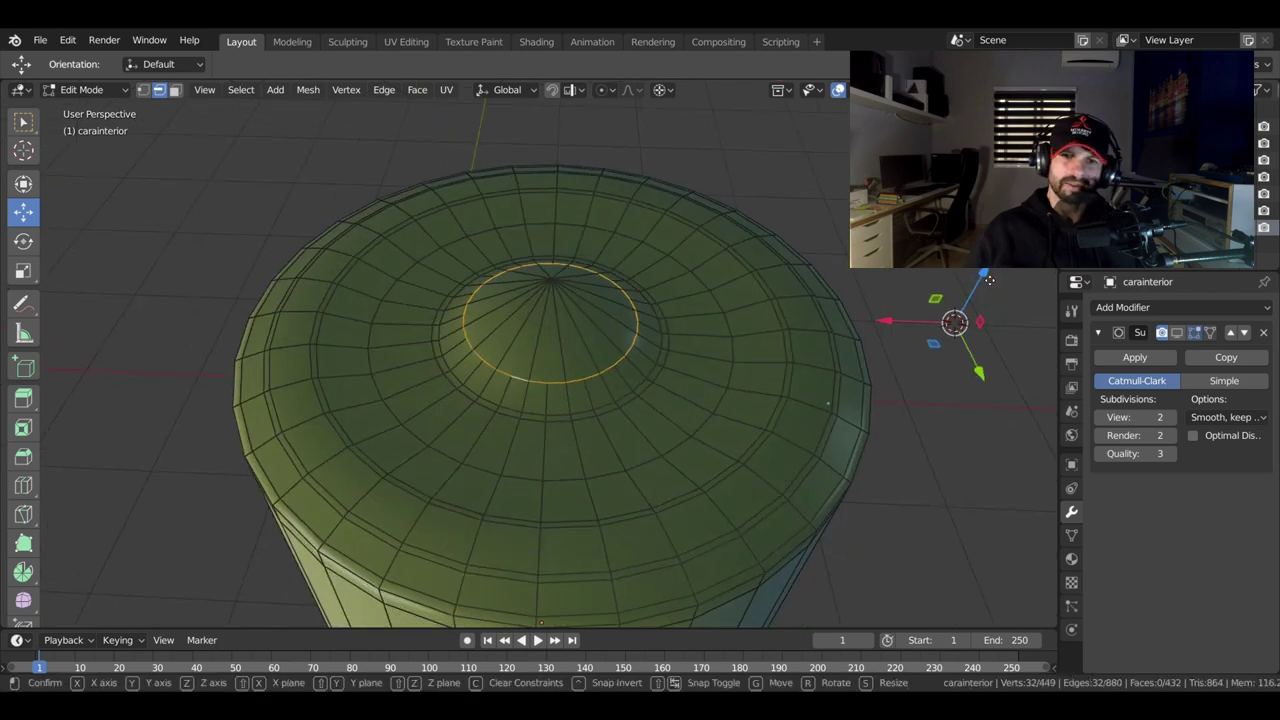
{"action": "left_click", "coordinate": [962, 288]}
{"action": "key", "text": "Tab"}
{"action": "mouse_move", "coordinate": [798, 308]}
{"action": "middle_mouse_down"}
{"action": "mouse_move", "coordinate": [694, 234]}
{"action": "mouse_move", "coordinate": [703, 265]}
{"action": "mouse_move", "coordinate": [704, 251]}
{"action": "mouse_move", "coordinate": [592, 247]}
{"action": "mouse_move", "coordinate": [597, 229]}
{"action": "mouse_move", "coordinate": [648, 232]}
{"action": "middle_mouse_up"}
Show the cylinder's Subdivision modifier in the viewport and shade it smooth.
{"action": "left_click", "coordinate": [1177, 332]}
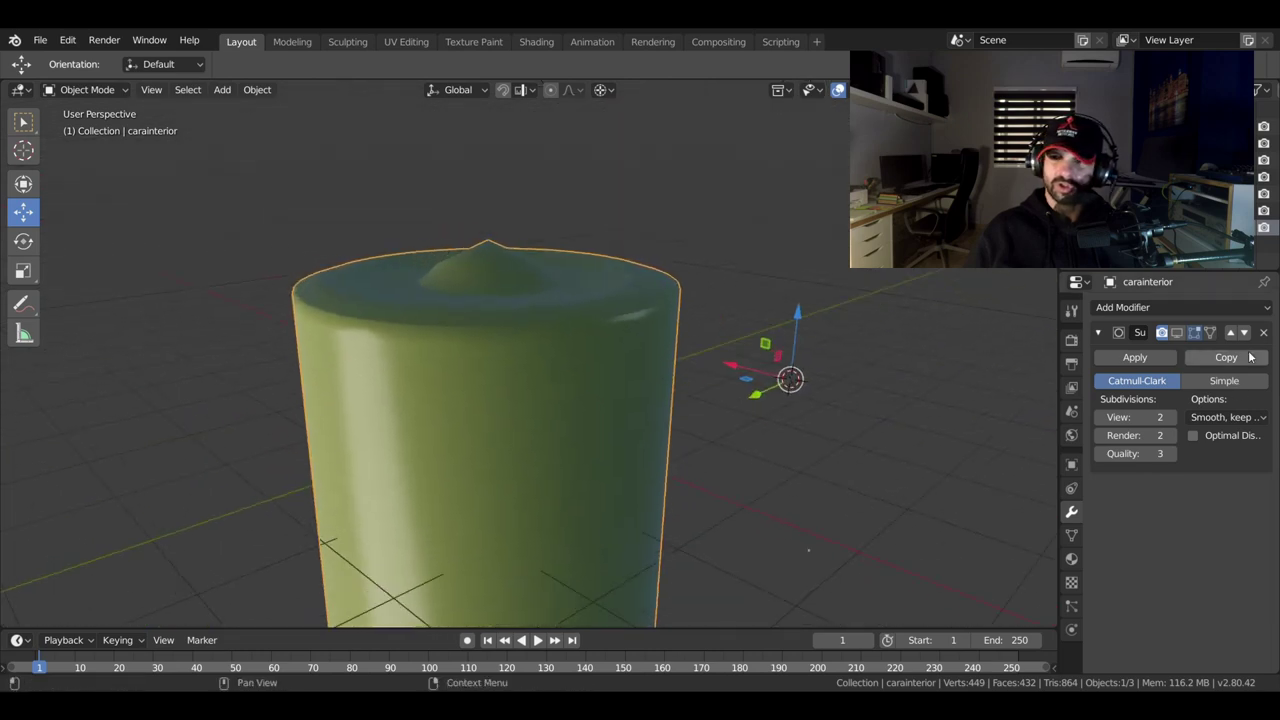
{"action": "mouse_move", "coordinate": [601, 352]}
{"action": "middle_mouse_down"}
{"action": "mouse_move", "coordinate": [502, 371]}
{"action": "mouse_move", "coordinate": [520, 390]}
{"action": "mouse_move", "coordinate": [570, 343]}
{"action": "mouse_move", "coordinate": [644, 416]}
{"action": "mouse_move", "coordinate": [675, 395]}
{"action": "middle_mouse_up"}
{"action": "right_click", "coordinate": [571, 343]}
{"action": "left_click", "coordinate": [563, 343]}
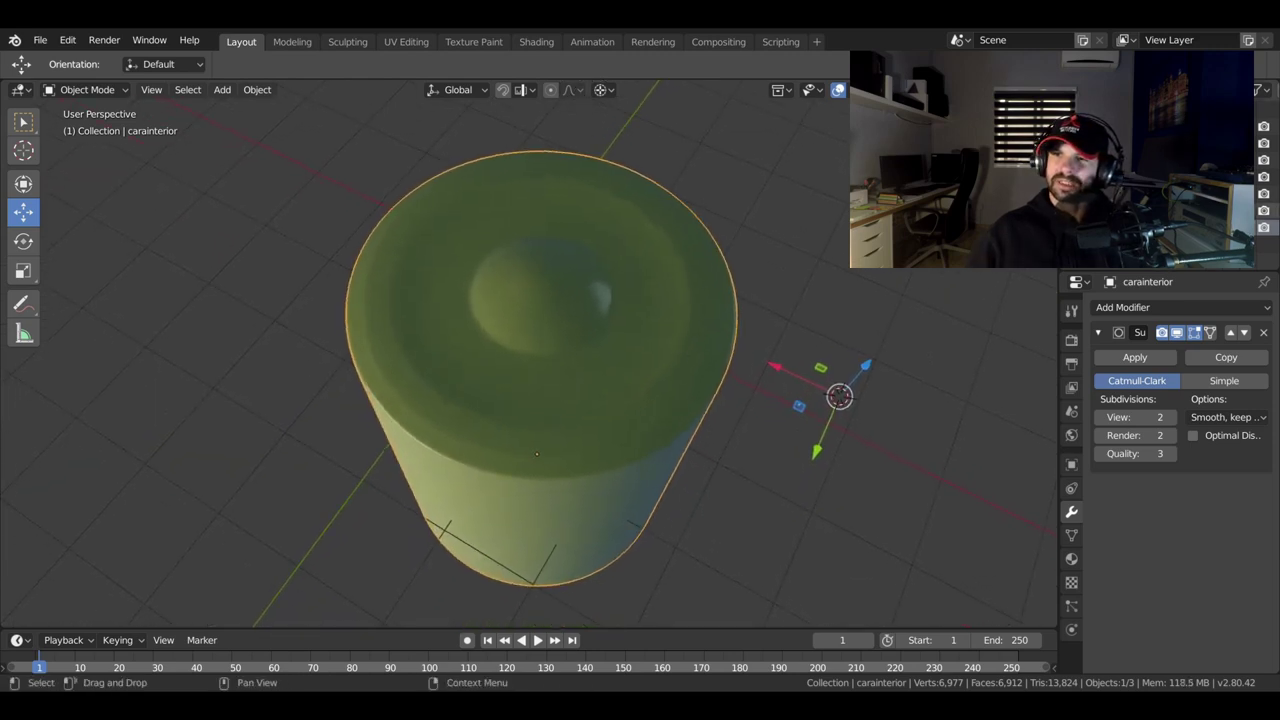
Unhide the outer head shell and face cut-out objects, and turn off viewport overlays.
{"action": "left_click", "coordinate": [1263, 211]}
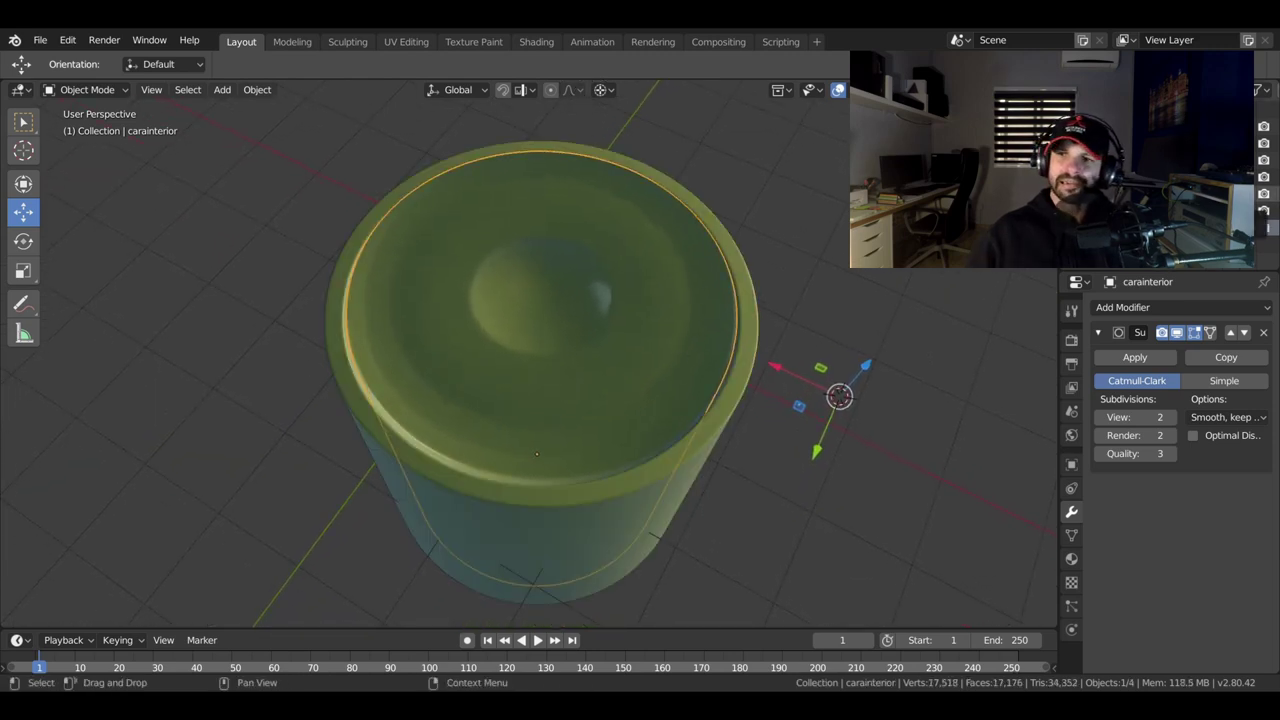
{"action": "left_click", "coordinate": [1263, 177]}
{"action": "left_click", "coordinate": [848, 89]}
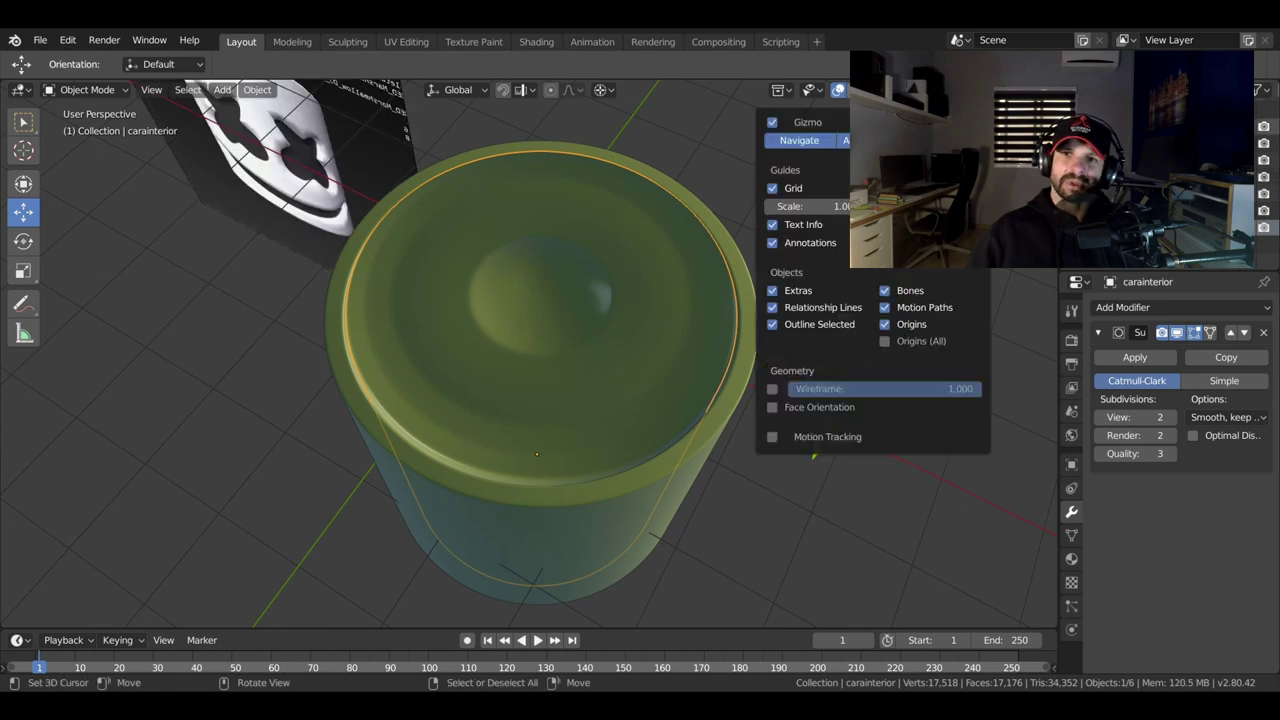
{"action": "left_click", "coordinate": [838, 89]}
{"action": "scroll", "coordinate": [811, 140], "scroll_direction": "down", "scroll_amount": 3}
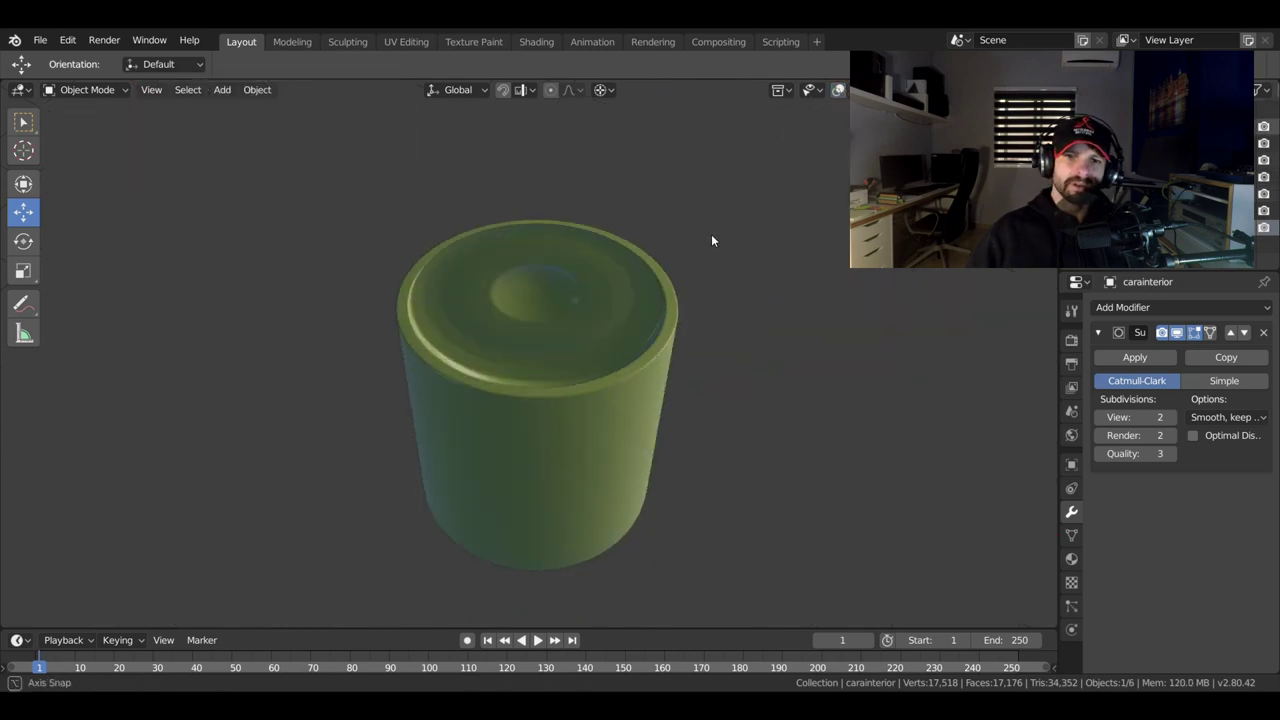
{"action": "mouse_move", "coordinate": [711, 234]}
{"action": "middle_mouse_down"}
{"action": "mouse_move", "coordinate": [342, 188]}
{"action": "mouse_move", "coordinate": [544, 437]}
{"action": "middle_mouse_up"}
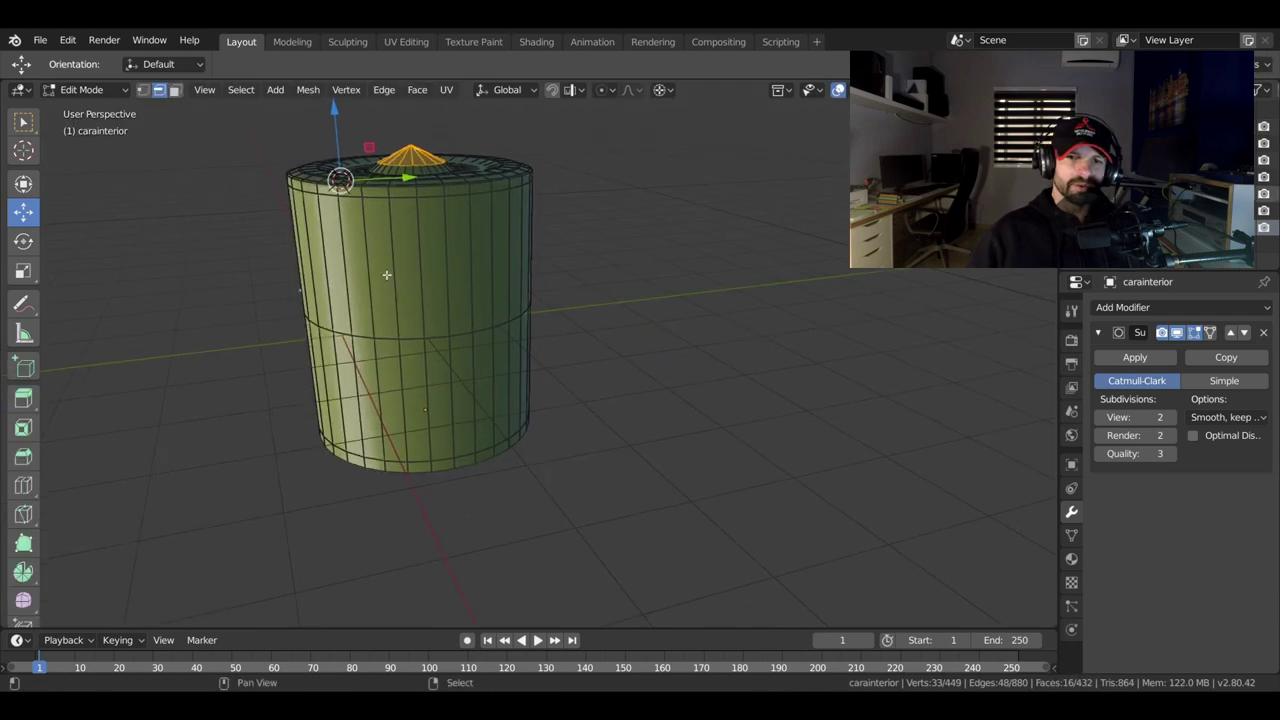
In front wireframe view, box-select the cylinder's lower half and delete its 64 faces.
{"action": "key", "text": "KP_1"}
{"action": "key", "text": "z"}
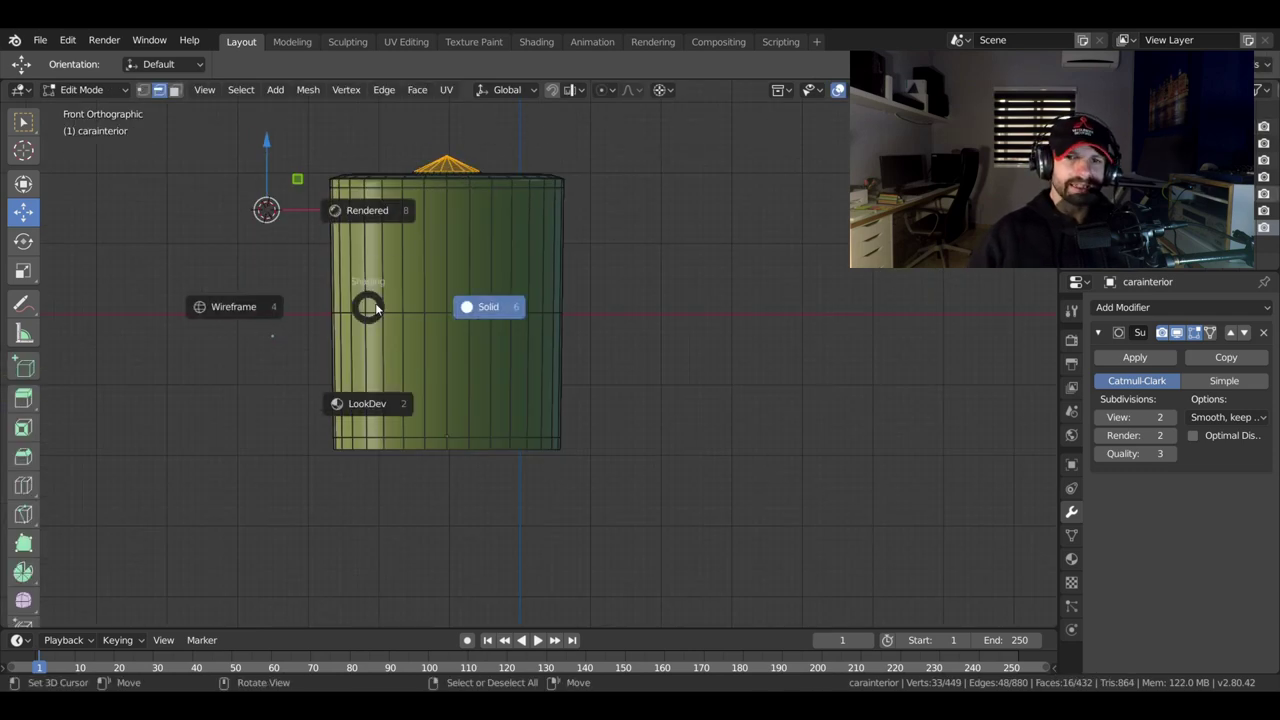
{"action": "left_click", "coordinate": [203, 308]}
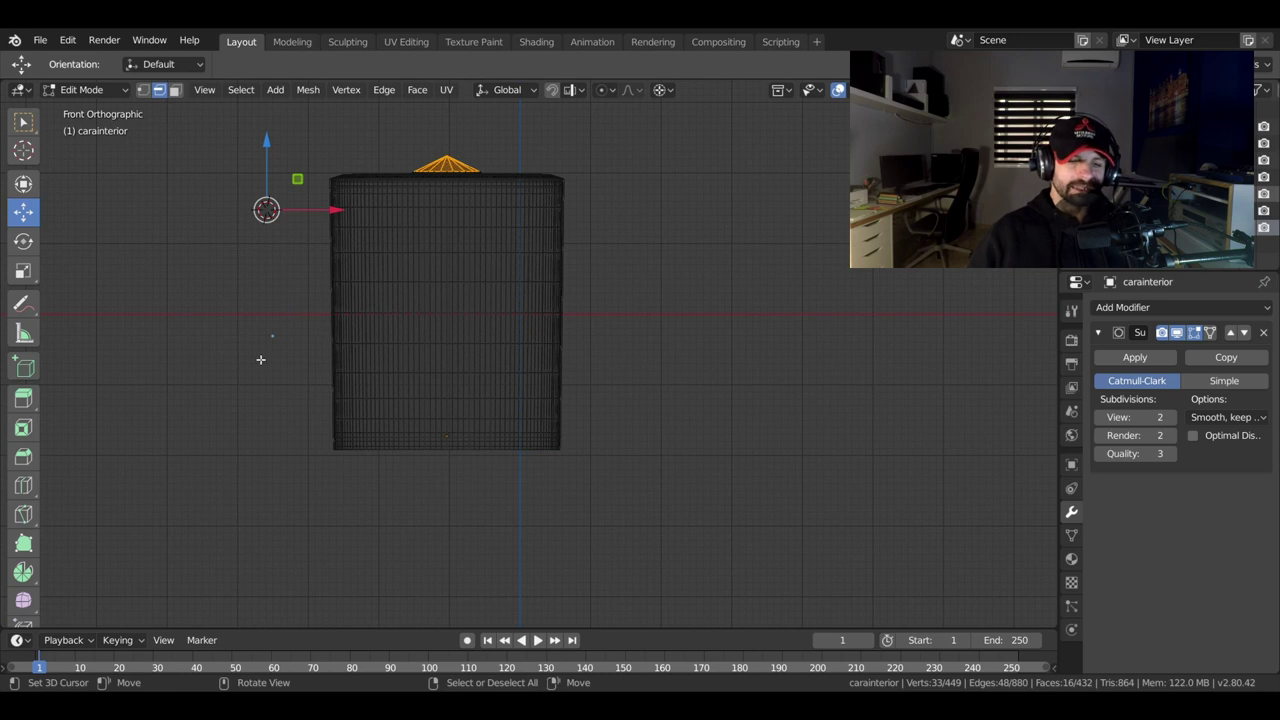
{"action": "key", "text": "alt+a"}
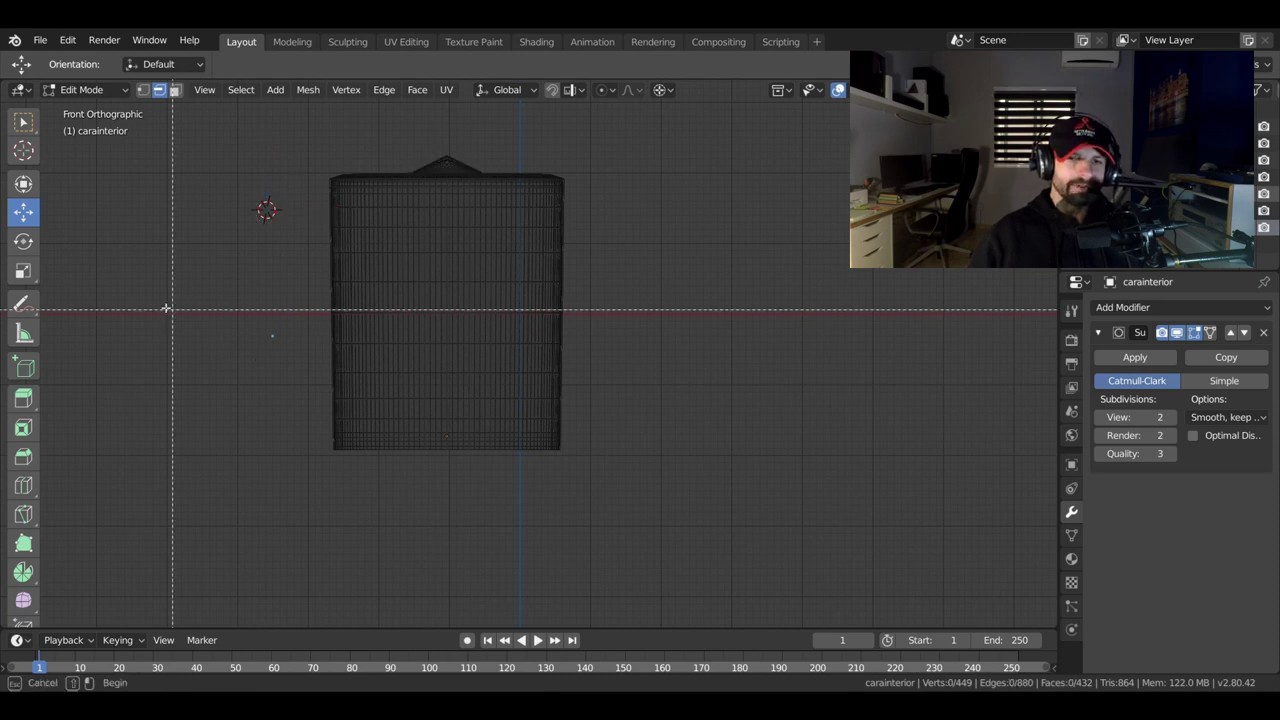
{"action": "left_click_drag", "start_coordinate": [140, 289], "coordinate": [700, 516]}
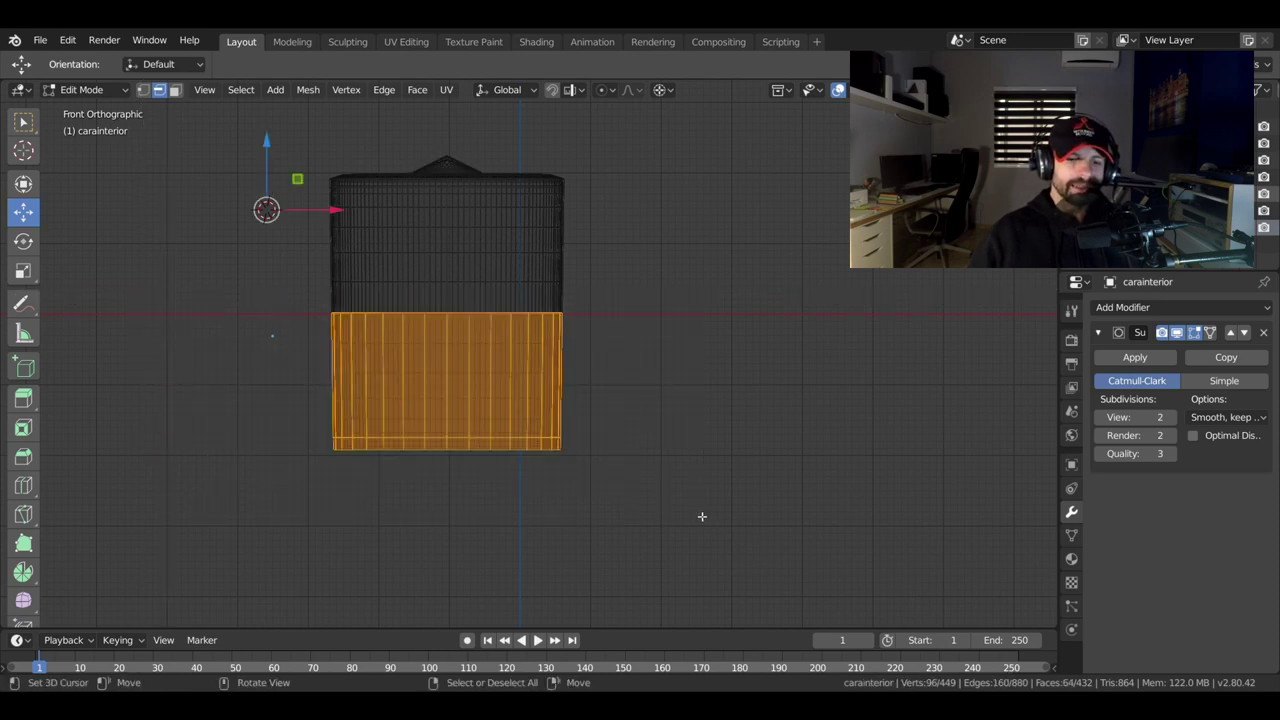
{"action": "key", "text": "x"}
{"action": "left_click", "coordinate": [680, 435]}
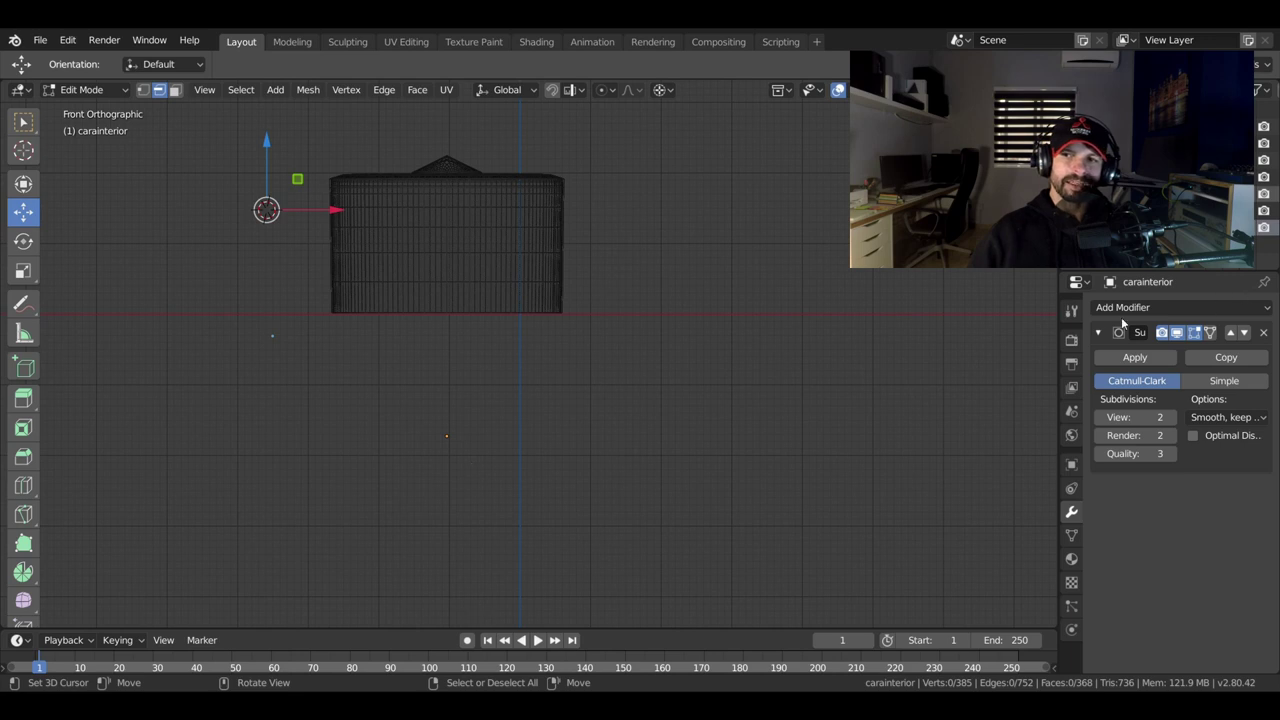
Add a Mirror modifier to the remaining top half using the Z axis instead of X.
{"action": "key", "text": "ctrl+z"}
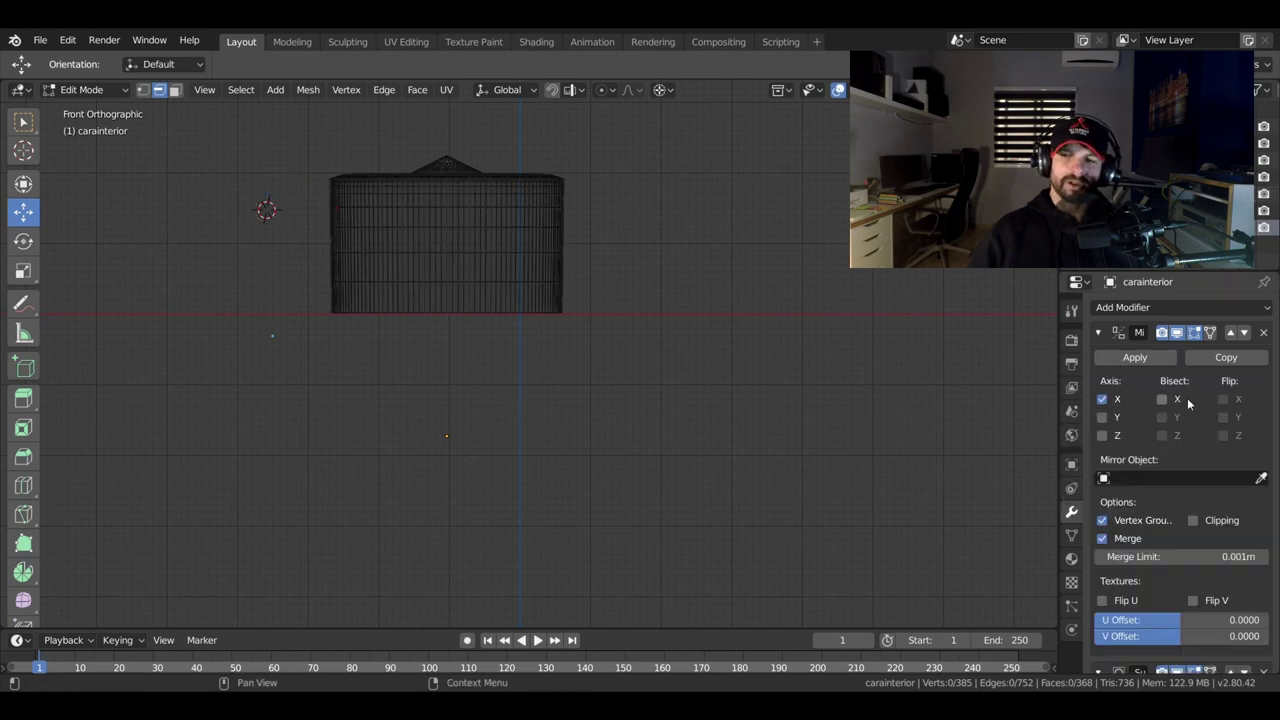
{"action": "scroll", "coordinate": [603, 409], "scroll_direction": "down", "scroll_amount": 3}
{"action": "scroll", "coordinate": [605, 410], "scroll_direction": "down", "scroll_amount": 1}
{"action": "scroll", "coordinate": [605, 410], "scroll_direction": "up", "scroll_amount": 2}
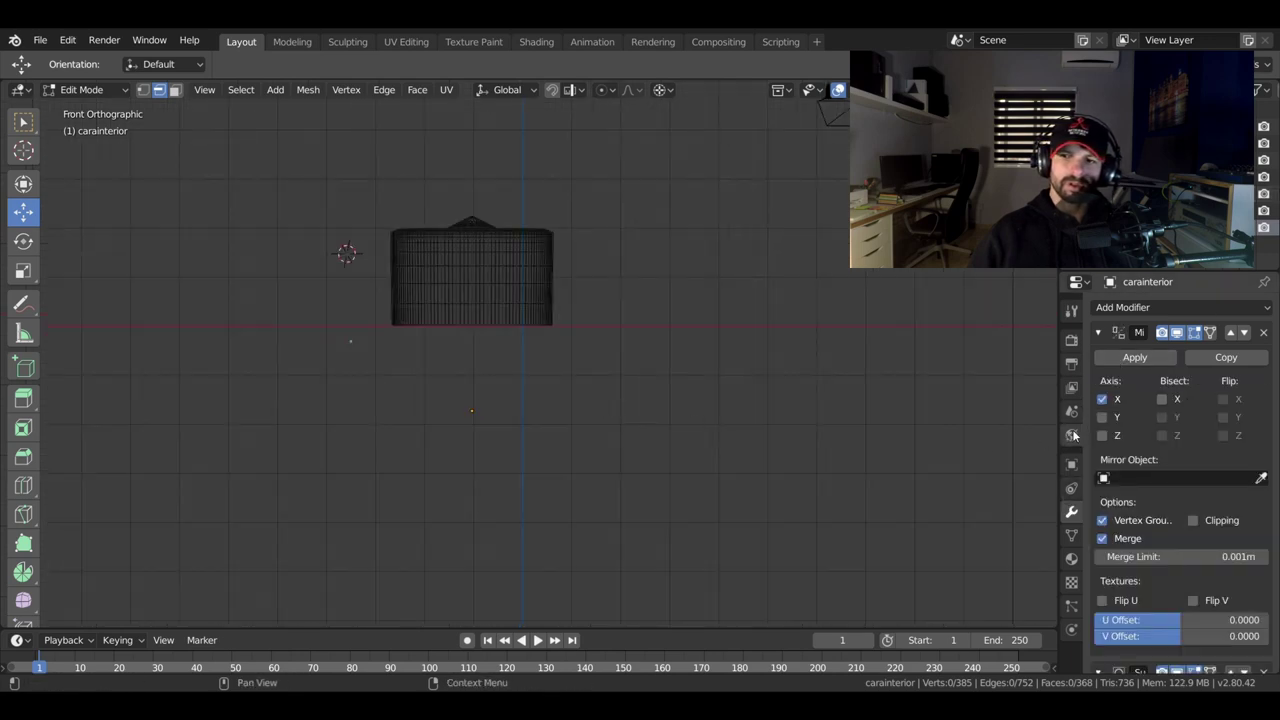
{"action": "left_click", "coordinate": [1100, 435]}
{"action": "left_click", "coordinate": [1101, 399]}
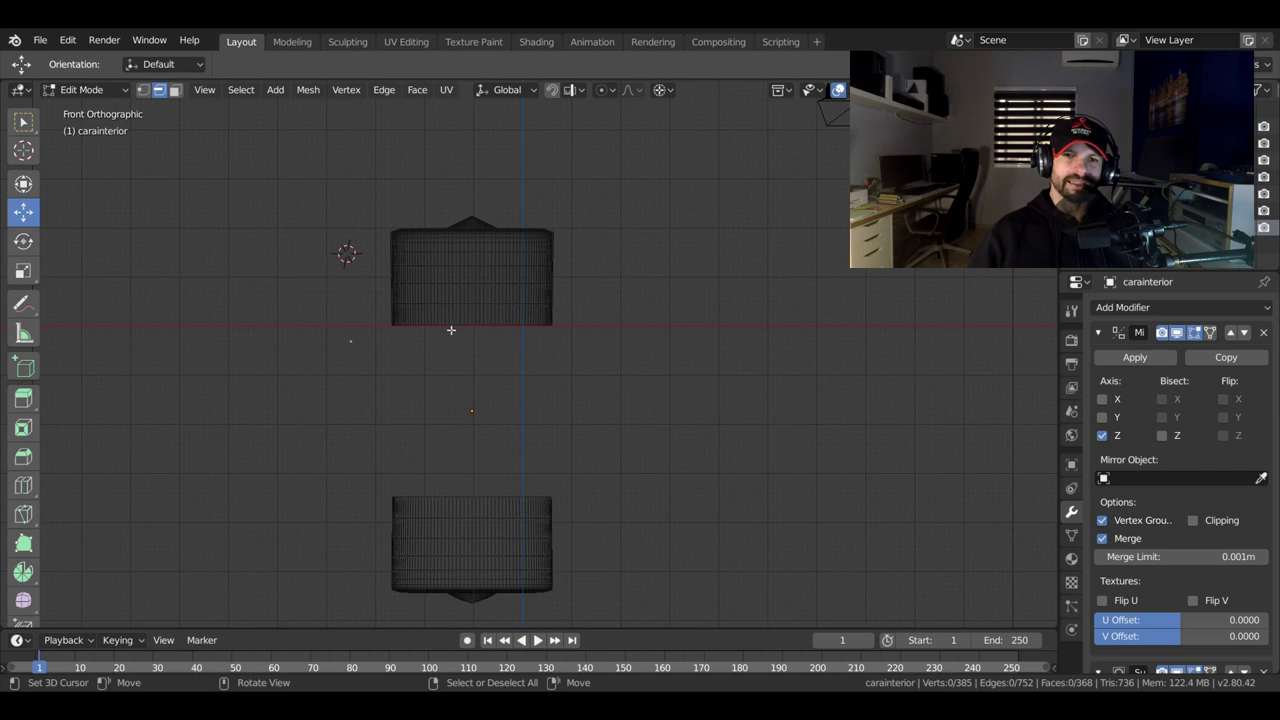
{"action": "scroll", "coordinate": [451, 330], "scroll_direction": "up", "scroll_amount": 3}
{"action": "scroll", "coordinate": [477, 334], "scroll_direction": "up", "scroll_amount": 1}
{"action": "scroll", "coordinate": [477, 334], "scroll_direction": "down", "scroll_amount": 1}
{"action": "key", "text": "Tab"}
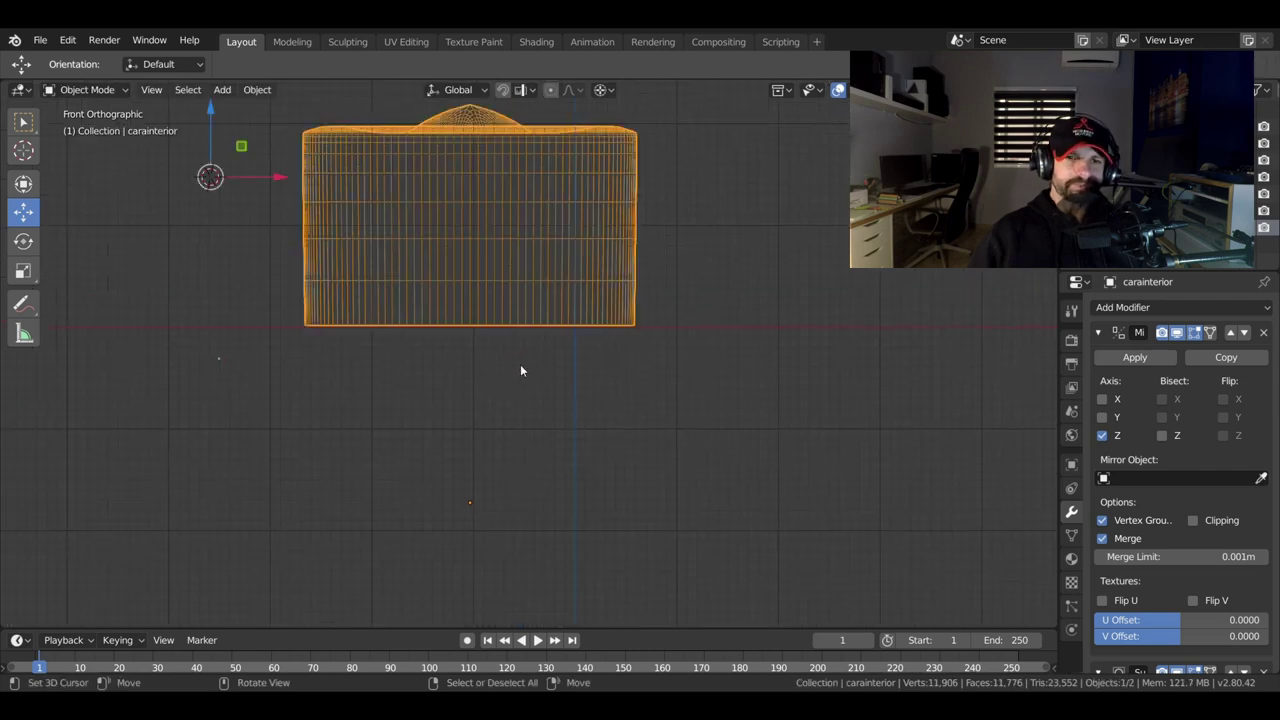
{"action": "scroll", "coordinate": [520, 365], "scroll_direction": "up", "scroll_amount": 2}
{"action": "key", "text": "Tab"}
Snap the 3D cursor to the bottom edge loop and set the head's origin to the cursor.
{"action": "key", "text": "Tab"}
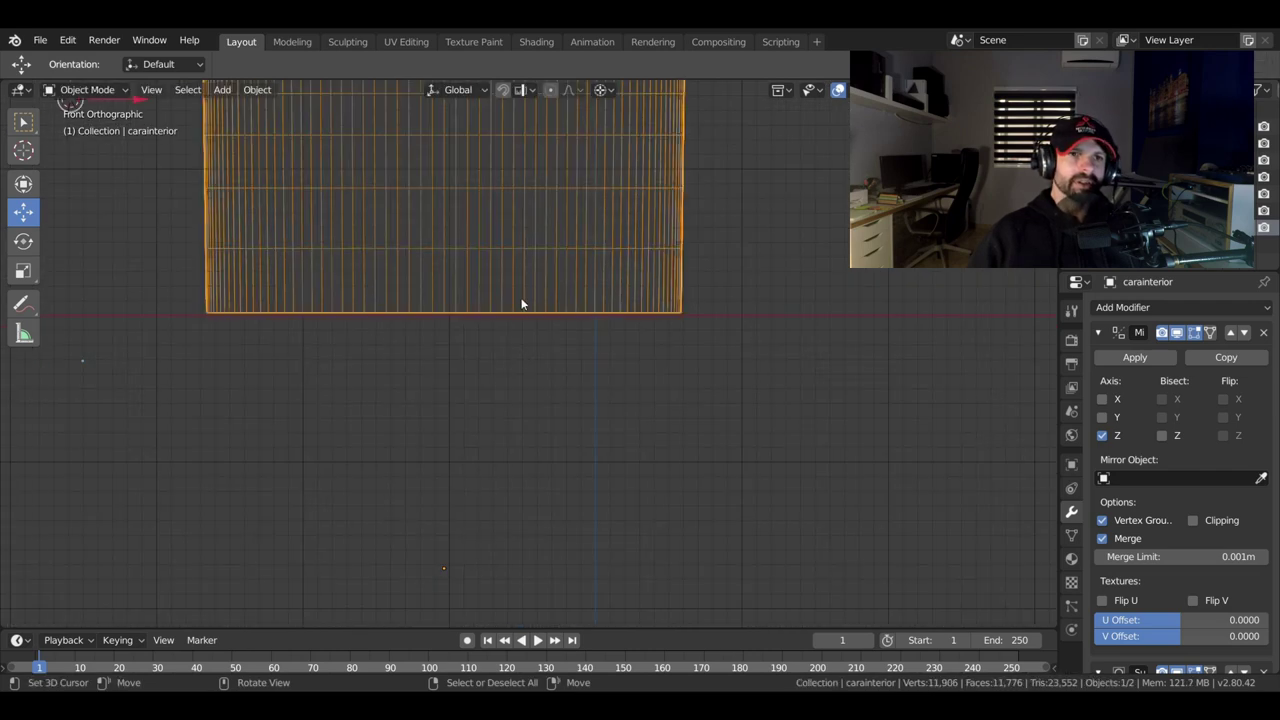
{"action": "key", "text": "Tab"}
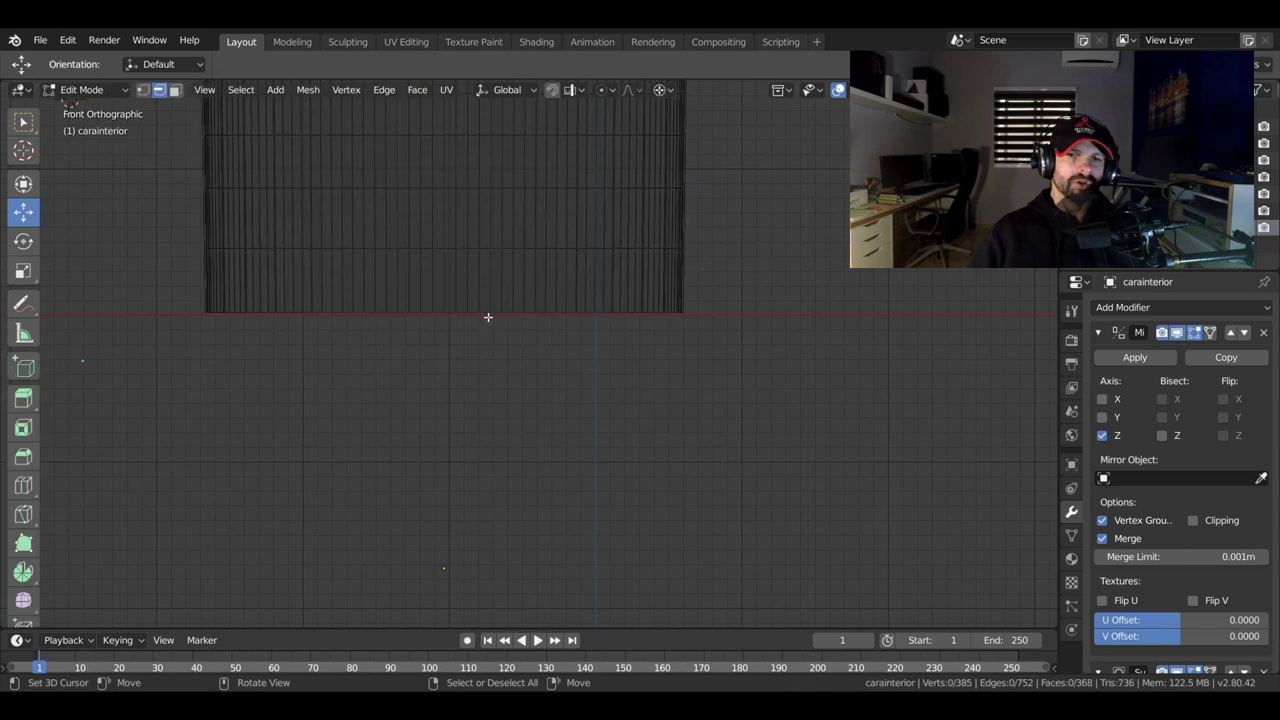
{"action": "mouse_move", "coordinate": [488, 317]}
{"action": "middle_mouse_down"}
{"action": "mouse_move", "coordinate": [474, 337]}
{"action": "mouse_move", "coordinate": [474, 397]}
{"action": "middle_mouse_up"}
{"action": "left_click", "coordinate": [477, 408], "text": "alt"}
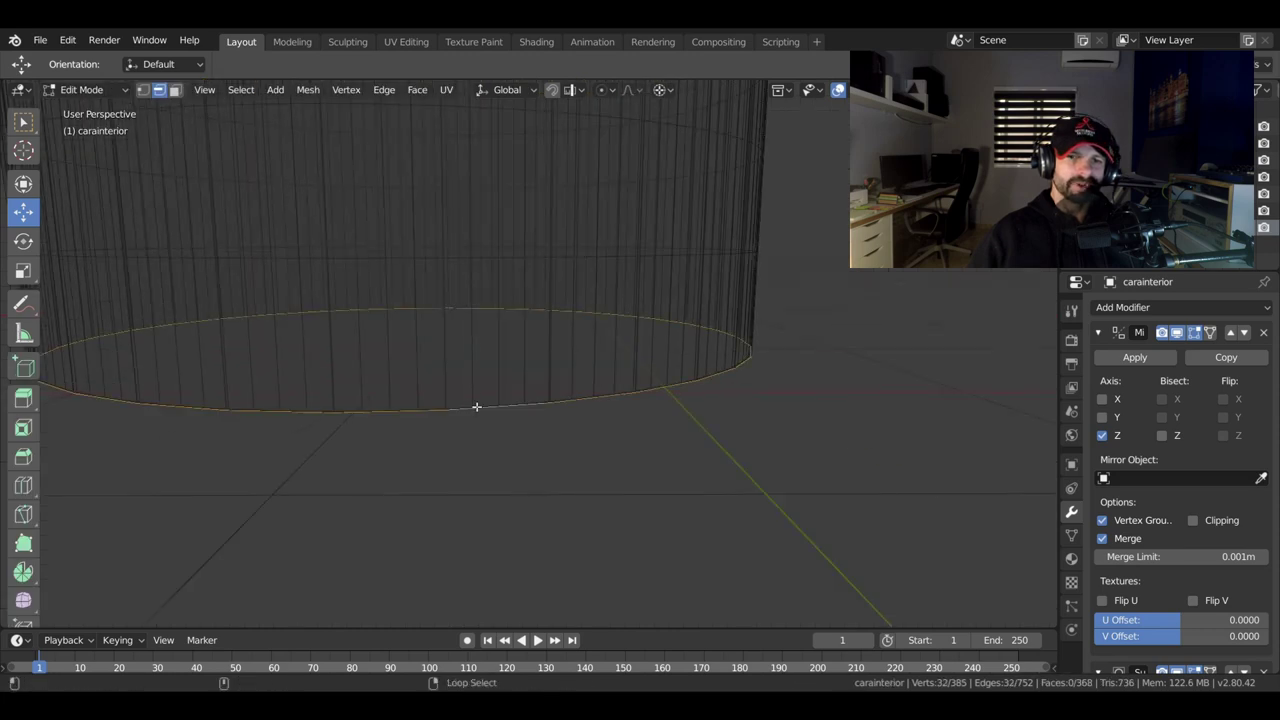
{"action": "key", "text": "shift+s"}
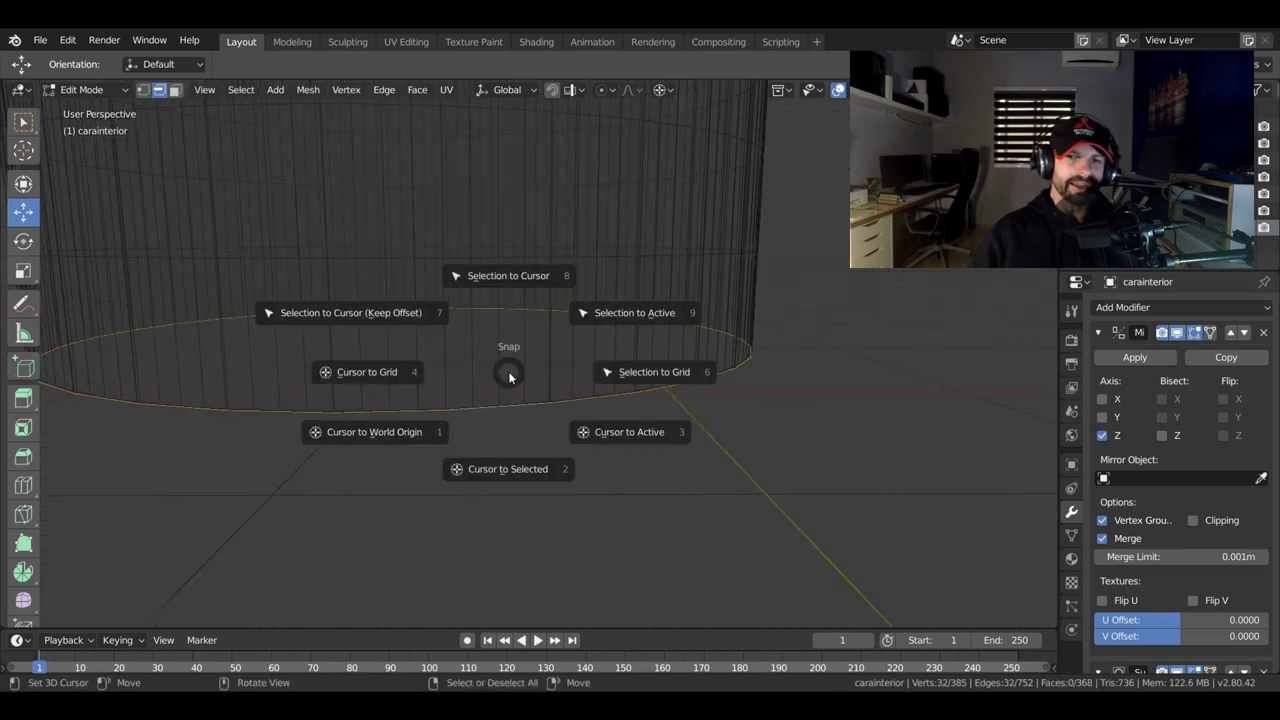
{"action": "left_click", "coordinate": [510, 472]}
{"action": "scroll", "coordinate": [475, 388], "scroll_direction": "down", "scroll_amount": 3}
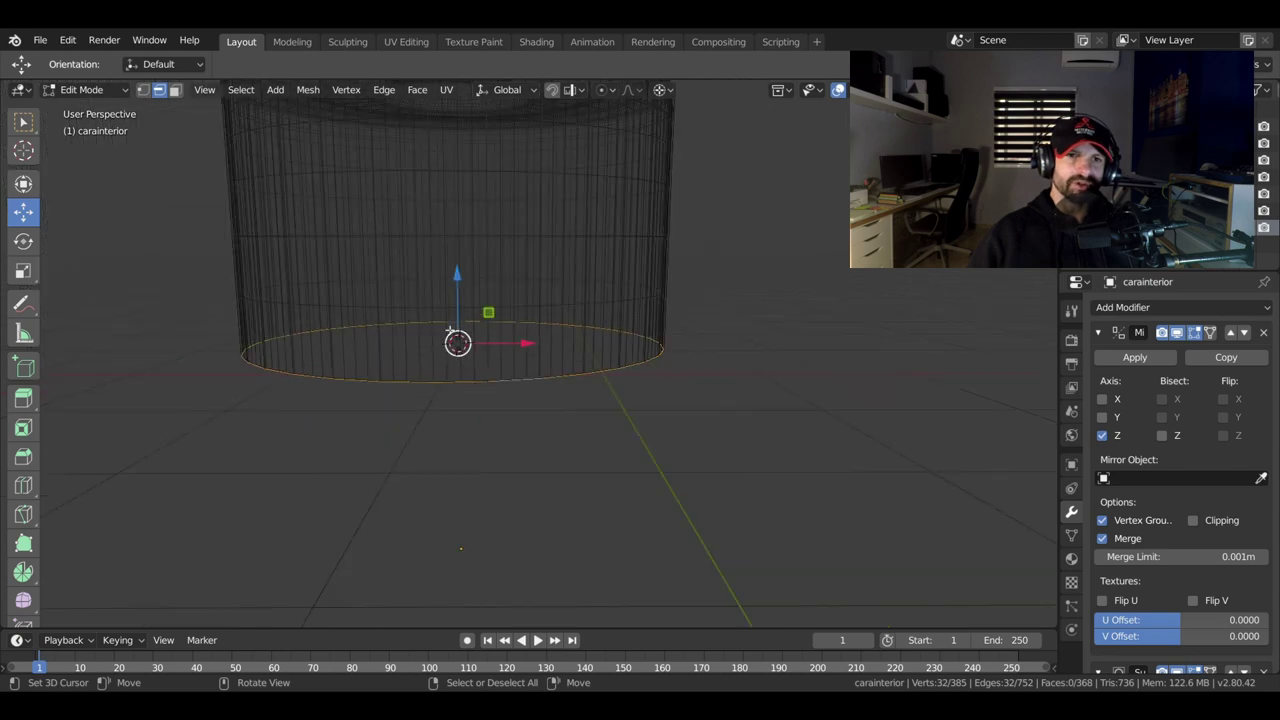
{"action": "key", "text": "Tab"}
{"action": "left_click", "coordinate": [255, 90]}
{"action": "mouse_move", "coordinate": [287, 127]}
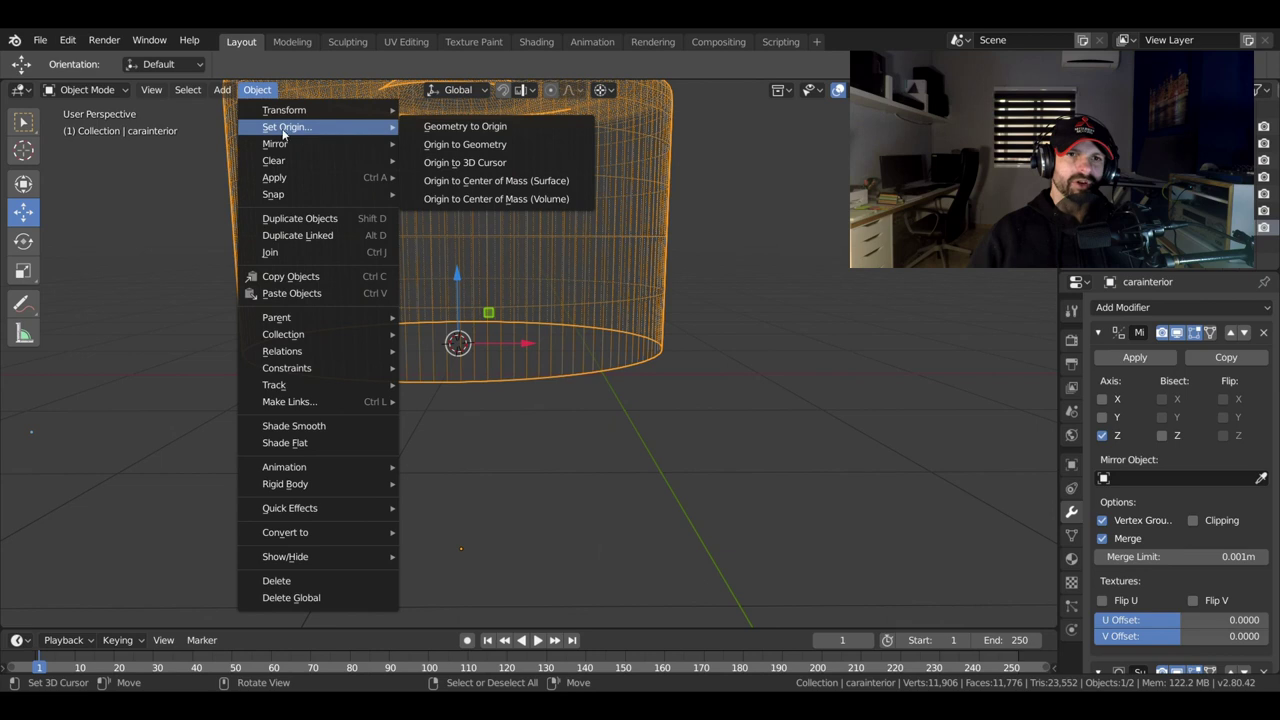
{"action": "left_click", "coordinate": [468, 163]}
Orbit and pan to a side view of the head and reference image.
{"action": "scroll", "coordinate": [507, 406], "scroll_direction": "down", "scroll_amount": 5}
{"action": "scroll", "coordinate": [418, 358], "scroll_direction": "down", "scroll_amount": 1}
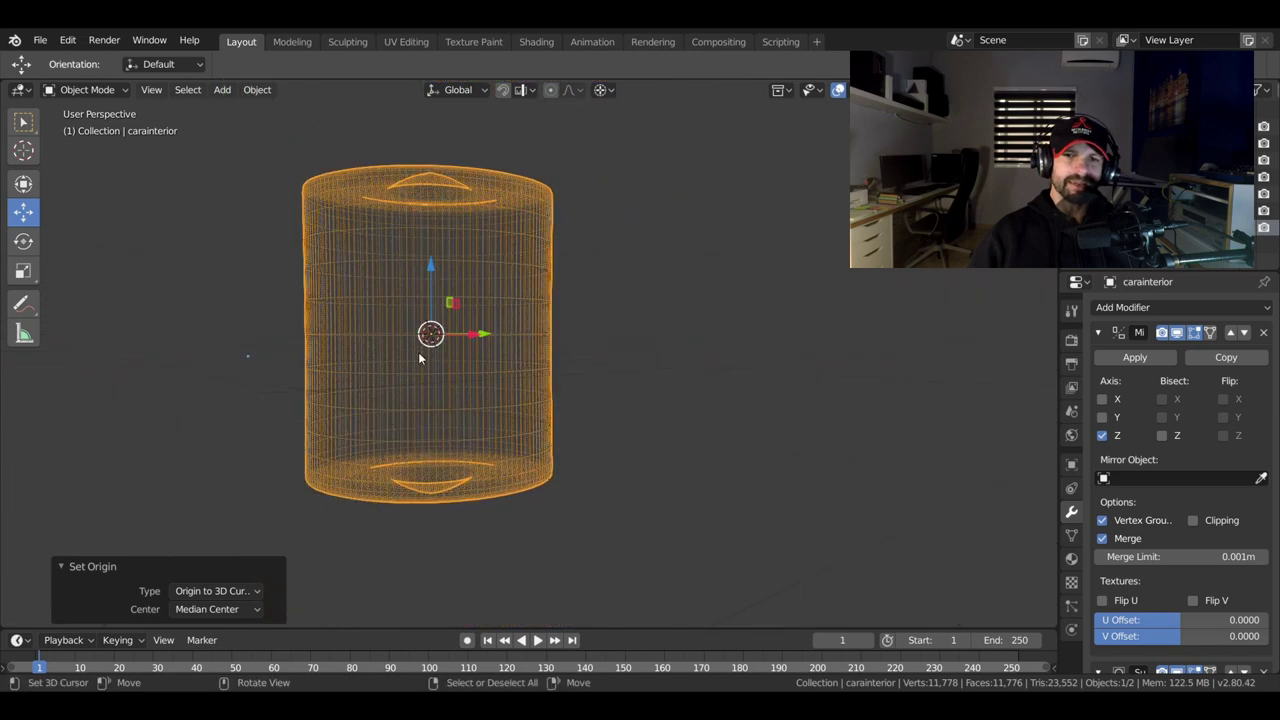
{"action": "middle_click_drag", "start_coordinate": [474, 311], "coordinate": [524, 358]}
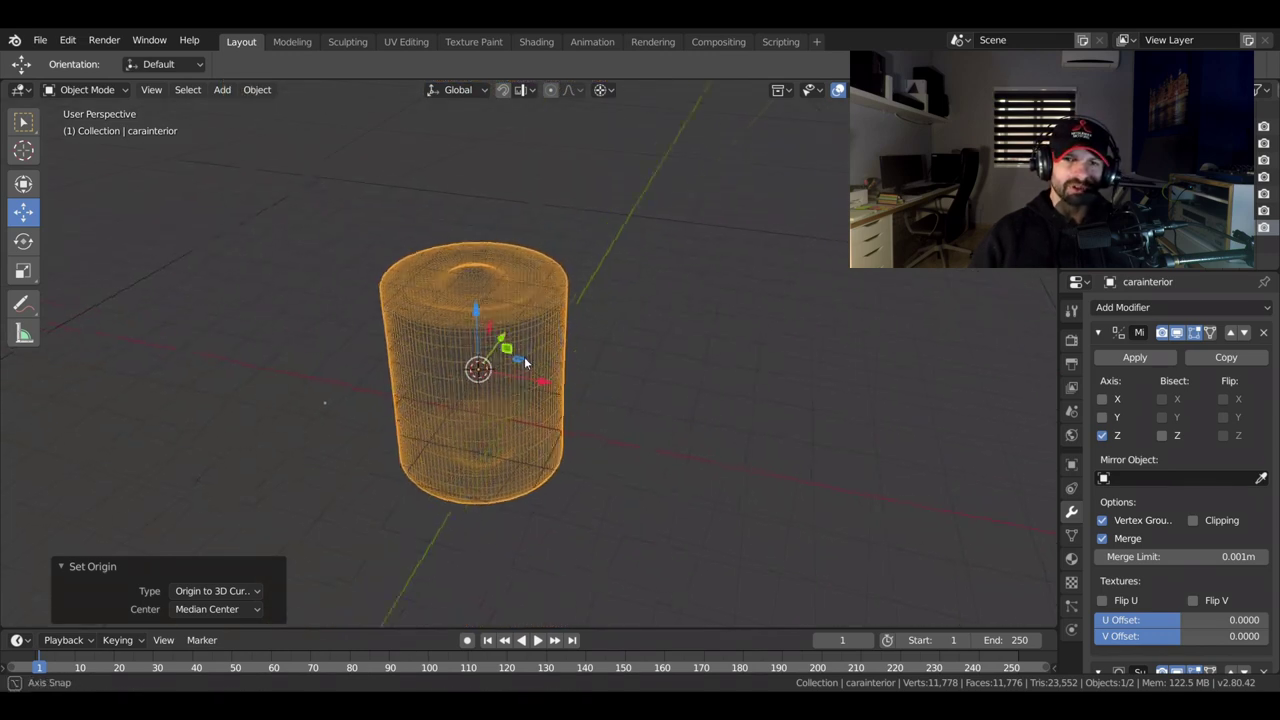
{"action": "key", "text": "Tab"}
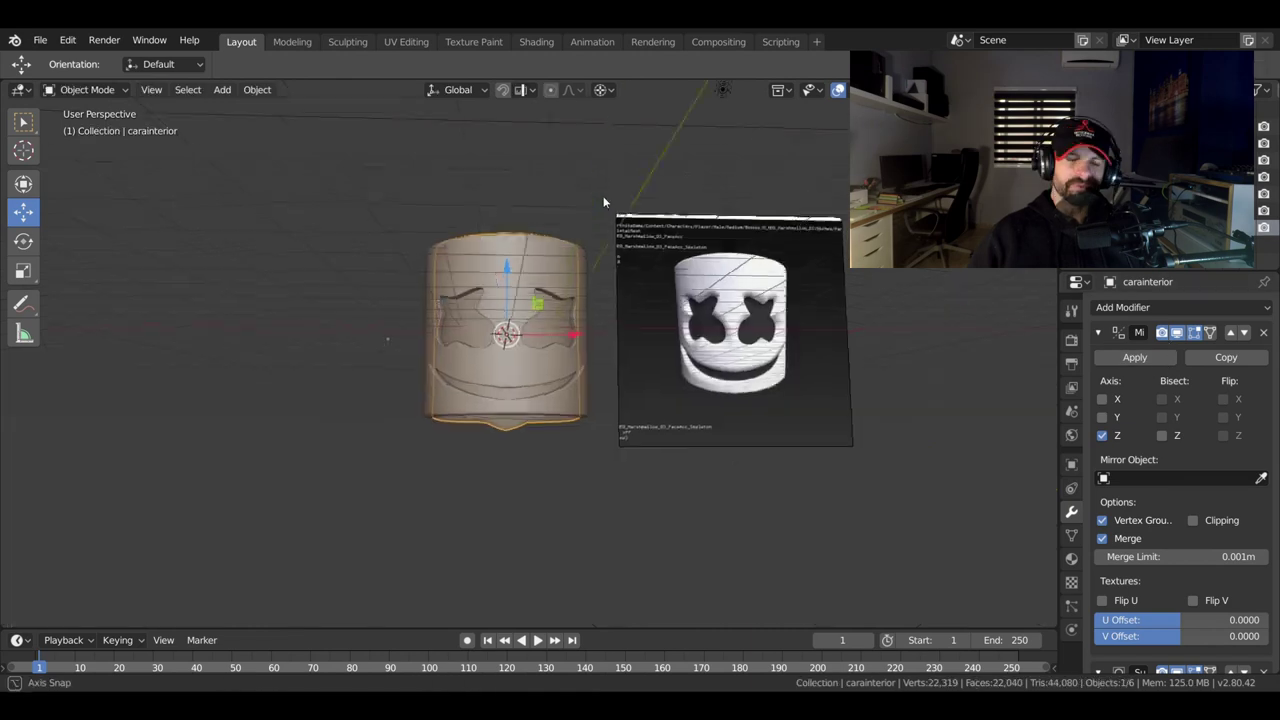
{"action": "mouse_move", "coordinate": [604, 202]}
{"action": "middle_mouse_down"}
{"action": "mouse_move", "coordinate": [410, 205]}
{"action": "mouse_move", "coordinate": [428, 214]}
{"action": "middle_mouse_up"}
{"action": "key", "text": "KP_7"}
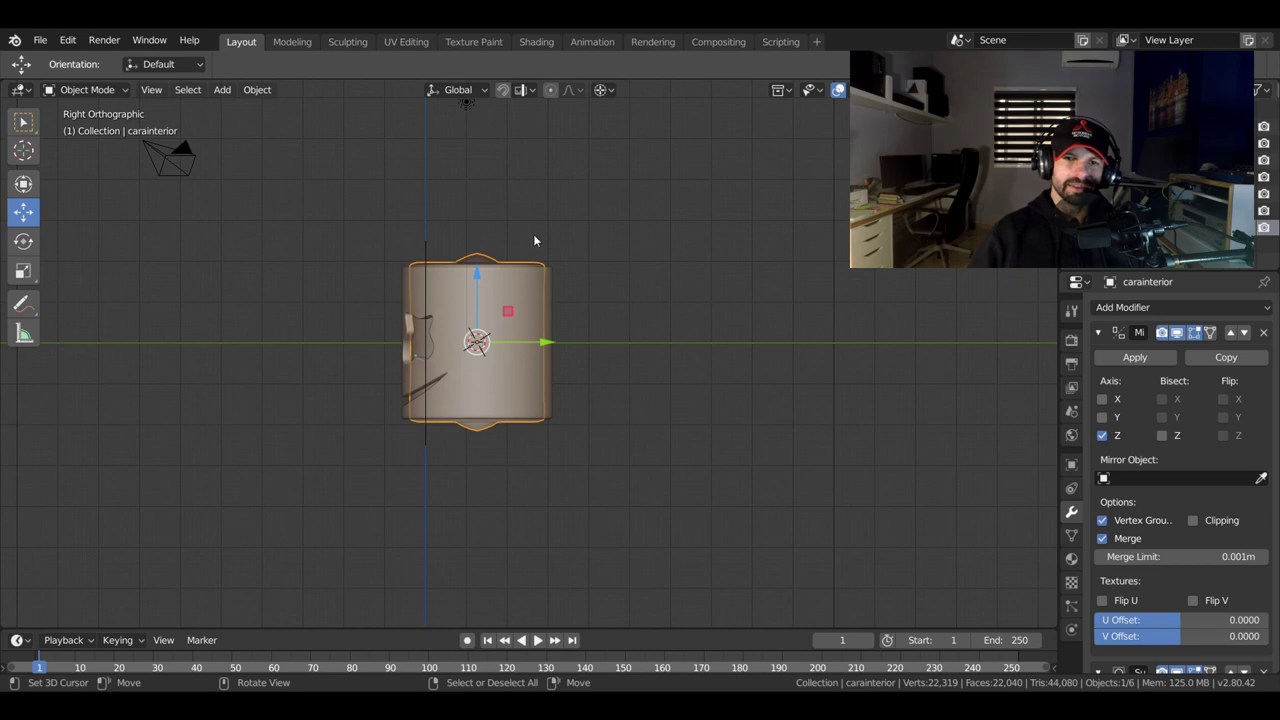
{"action": "middle_click_drag", "start_coordinate": [533, 234], "coordinate": [380, 223]}
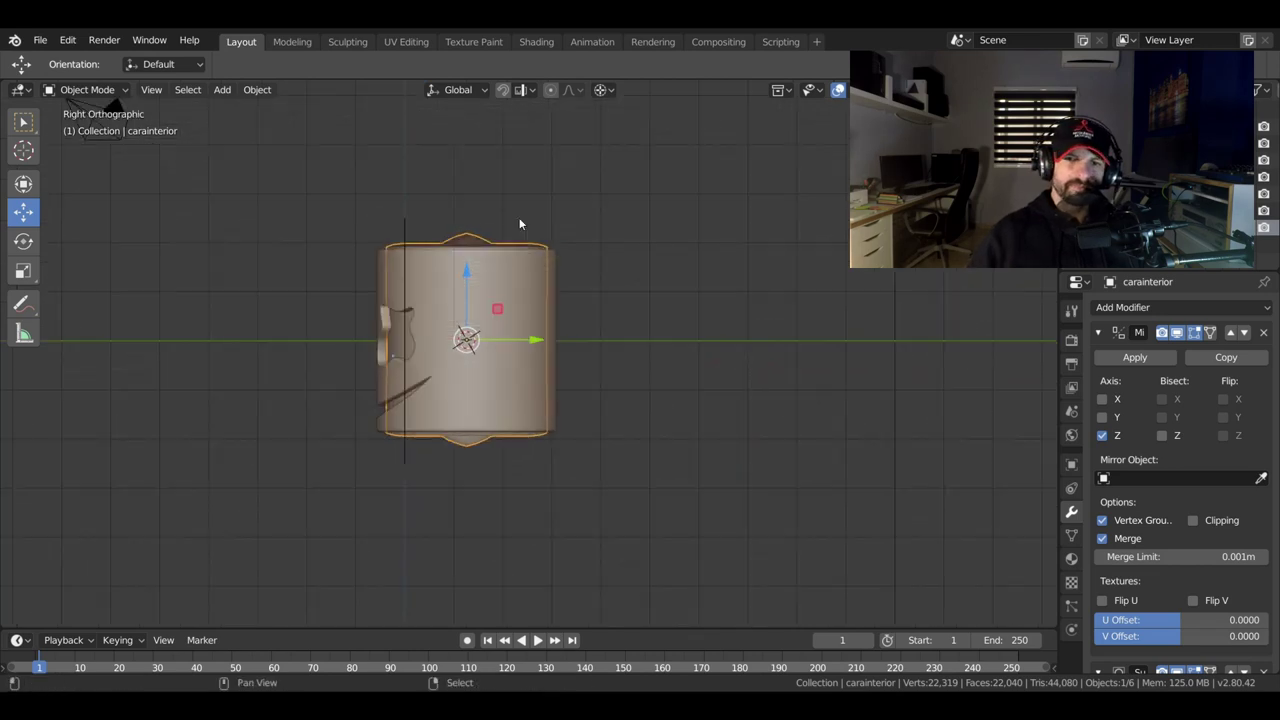
{"action": "middle_click_drag", "start_coordinate": [512, 287], "coordinate": [468, 275], "text": "shift"}
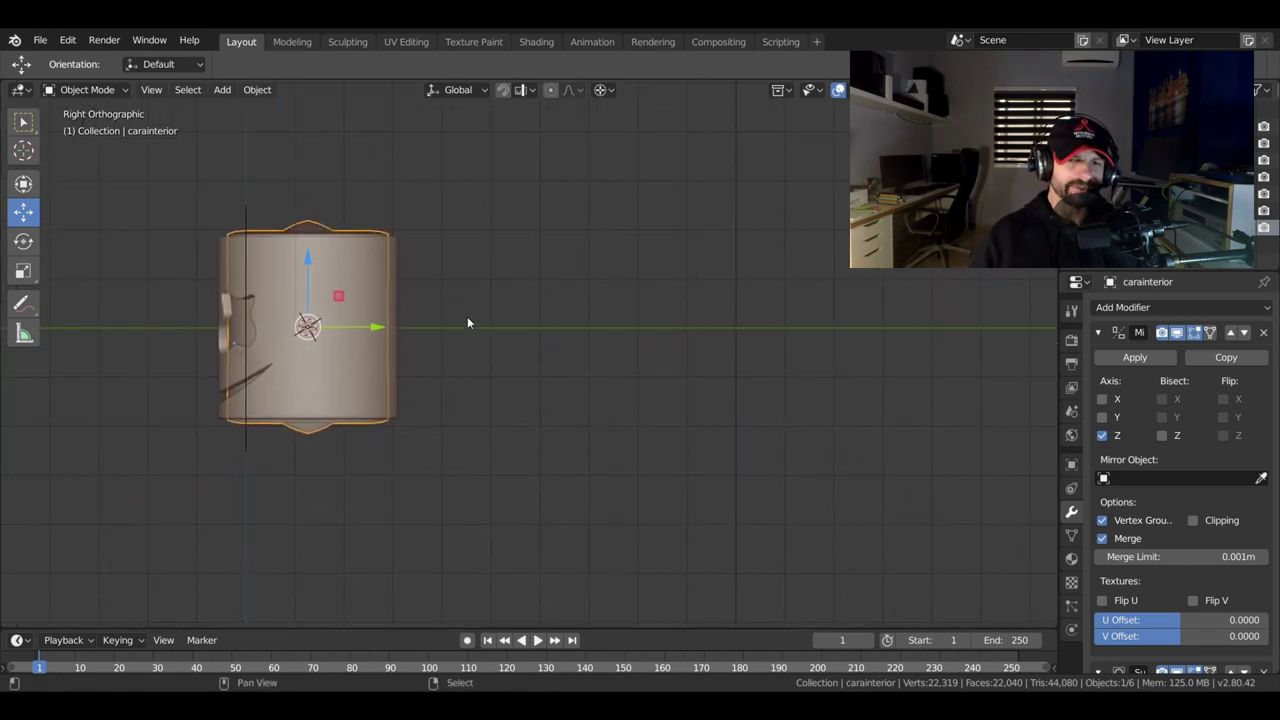
{"action": "key", "text": "shift+a"}
Add a mesh circle with 8 vertices.
{"action": "left_click", "coordinate": [536, 351]}
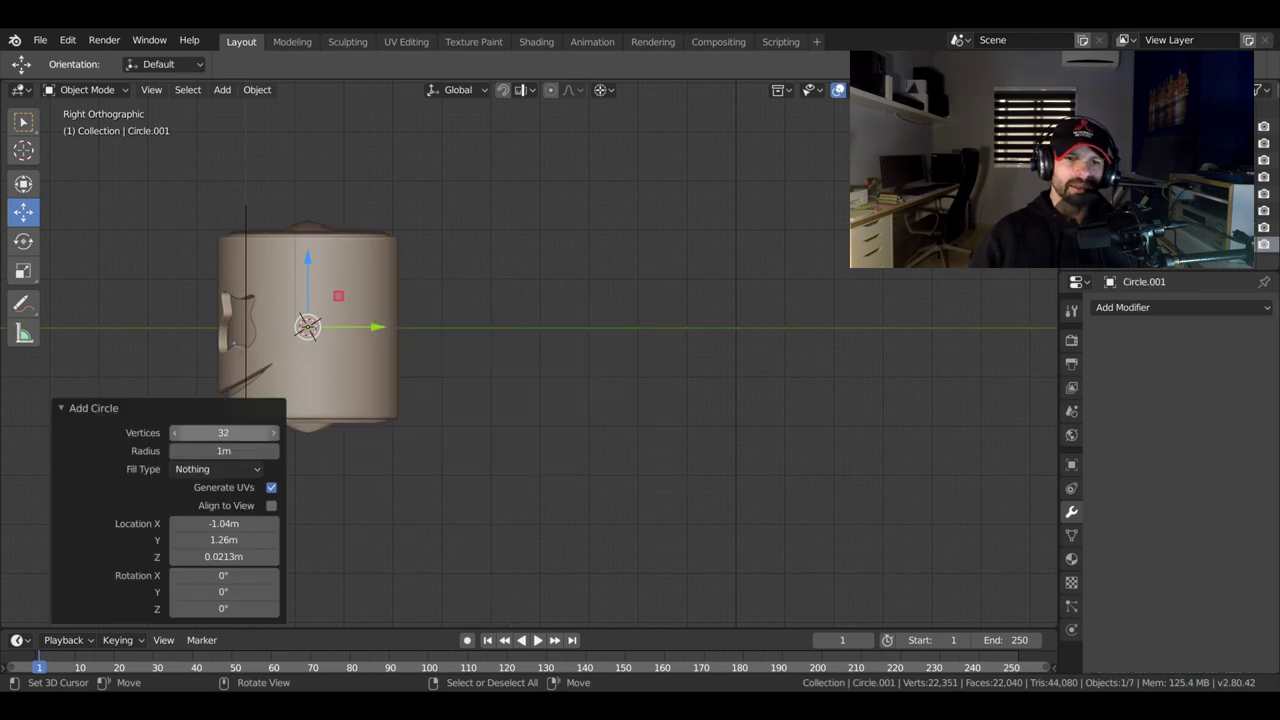
{"action": "left_click", "coordinate": [229, 433]}
{"action": "type", "text": "8"}
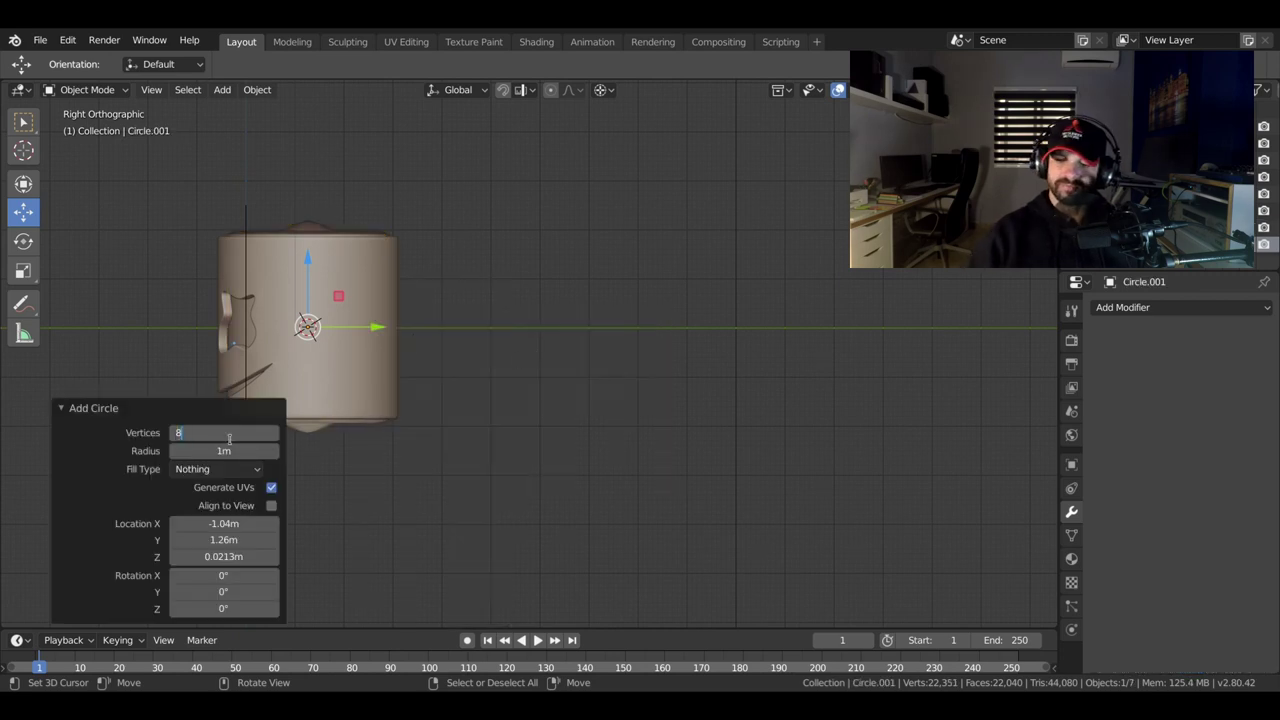
{"action": "key", "text": "Return"}
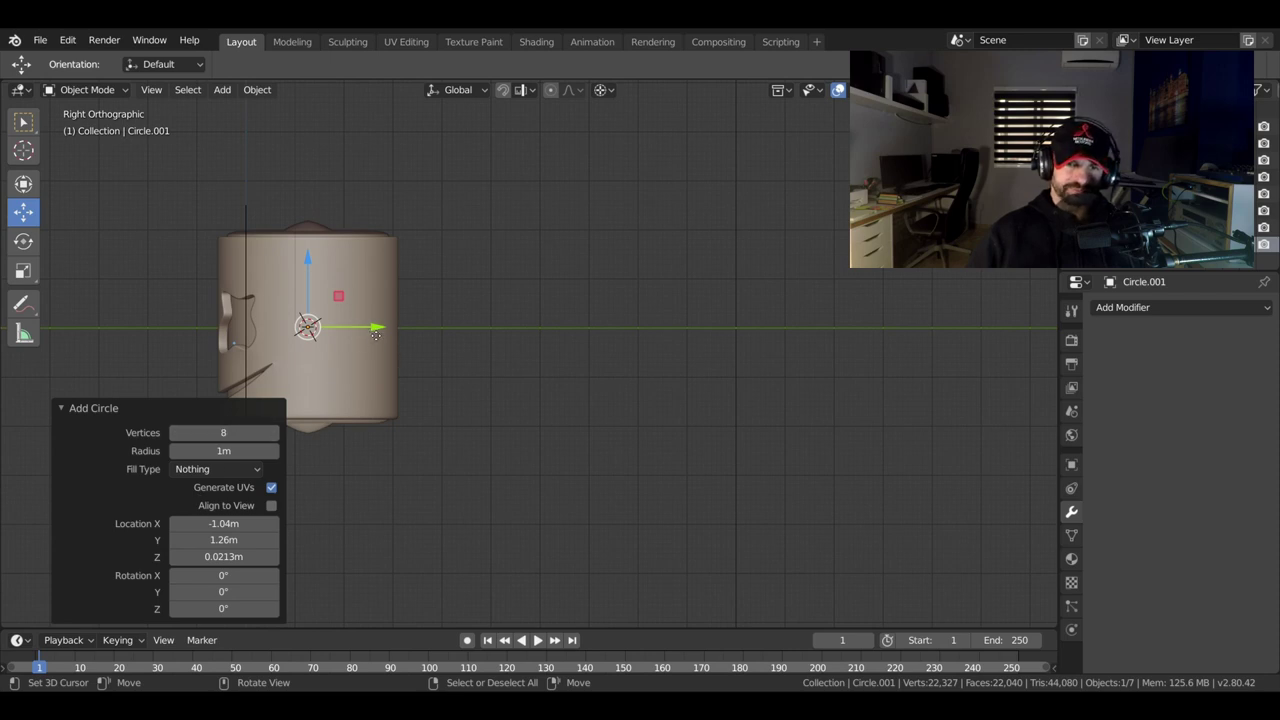
Rotate the circle 90° to stand upright and move it along Y beside the head.
{"action": "left_click_drag", "start_coordinate": [375, 335], "coordinate": [549, 181]}
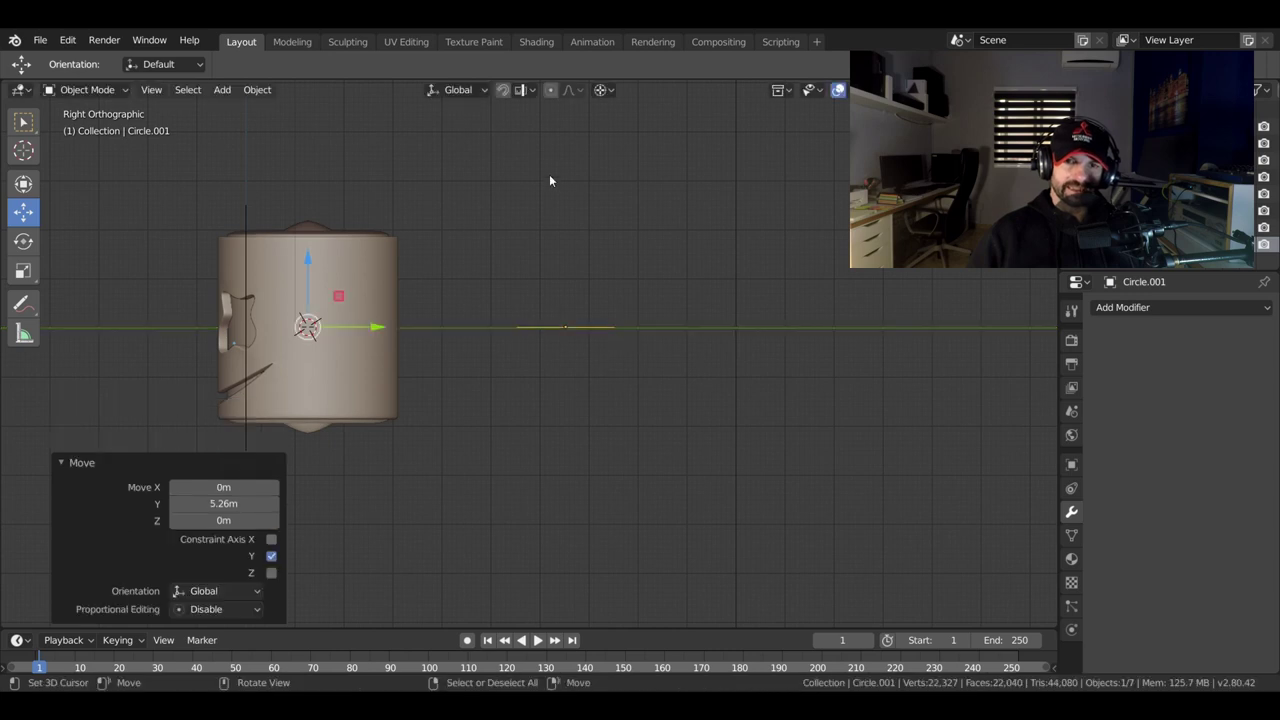
{"action": "type", "text": "r9"}
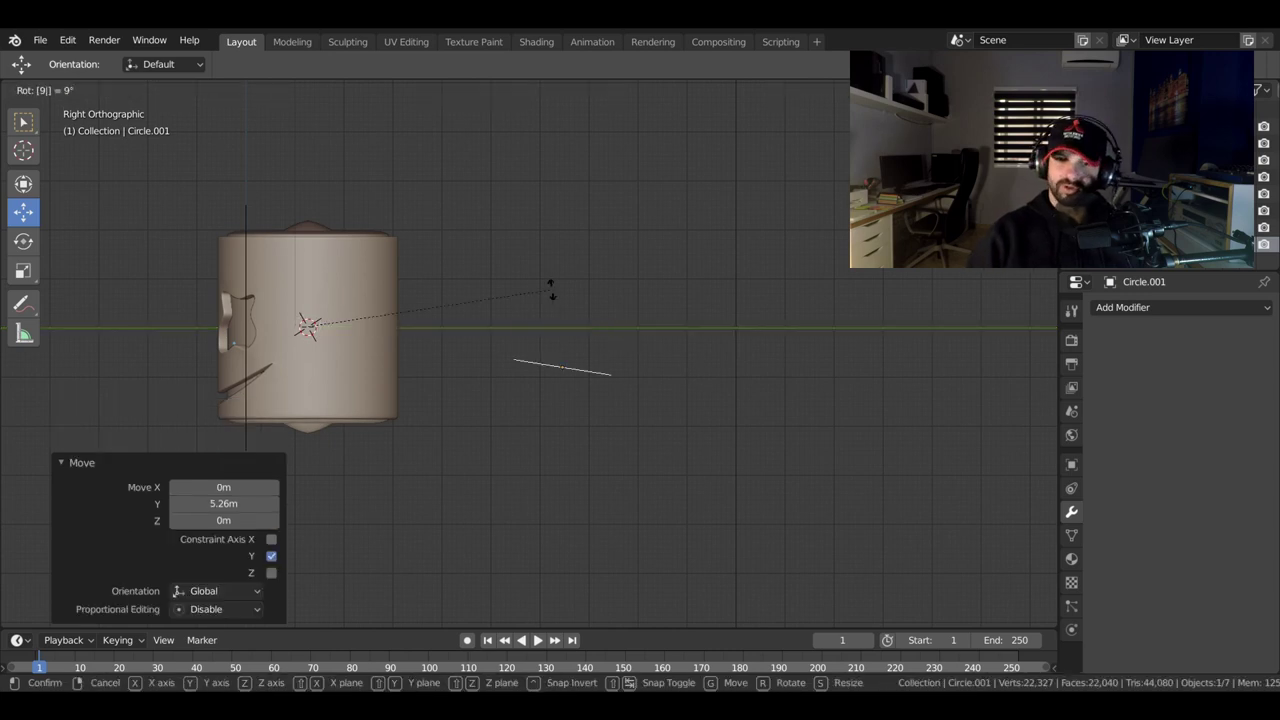
{"action": "type", "text": "0"}
{"action": "key", "text": "Return"}
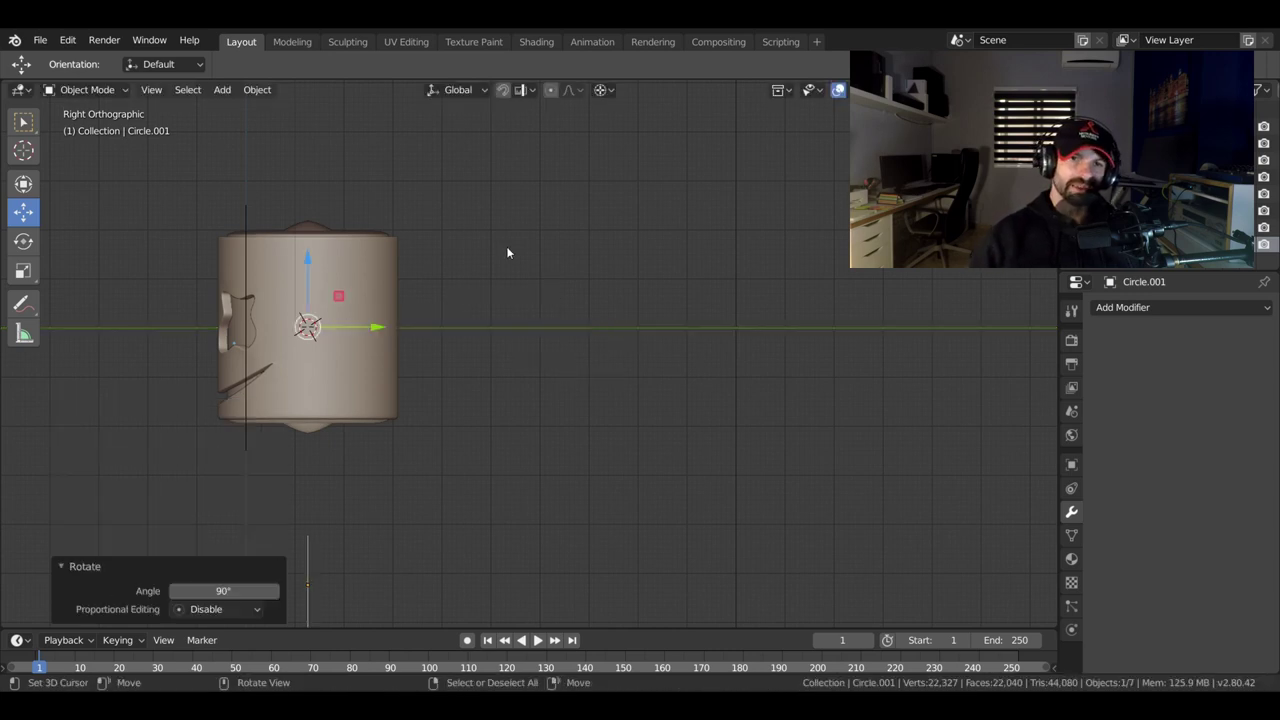
{"action": "left_click_drag", "start_coordinate": [310, 250], "coordinate": [317, 136]}
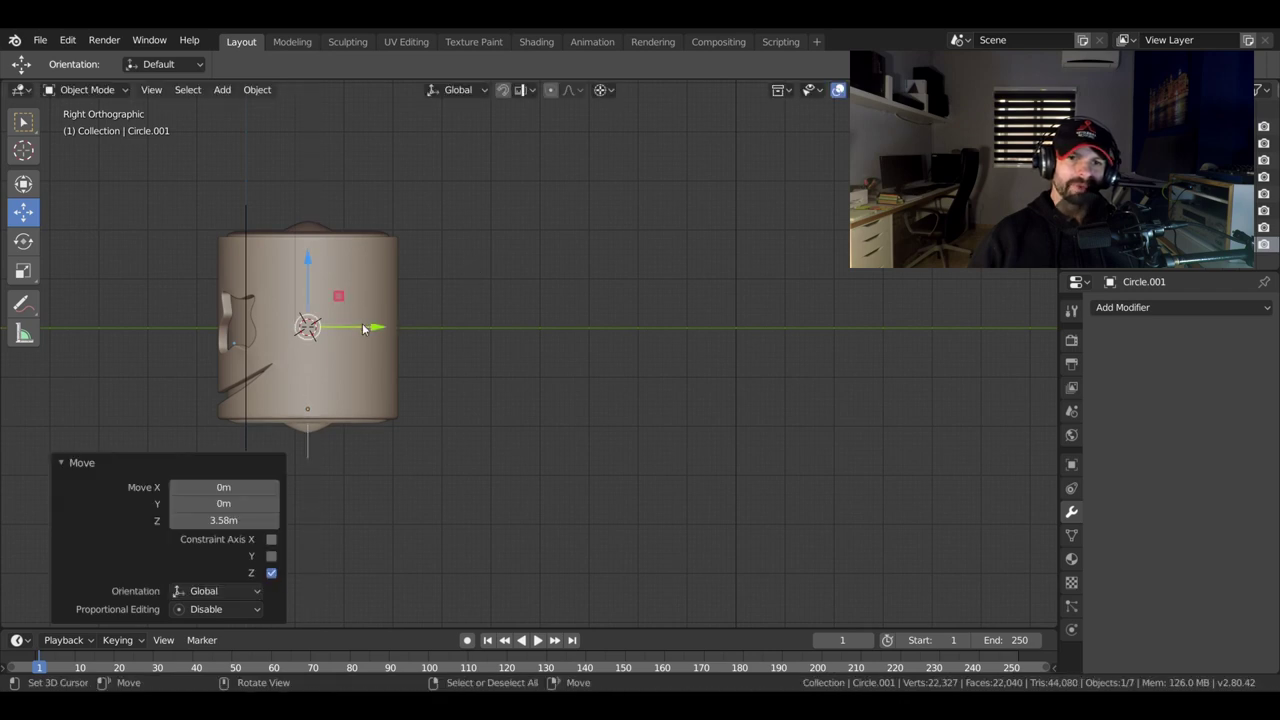
{"action": "mouse_move", "coordinate": [362, 323]}
{"action": "left_mouse_down"}
{"action": "mouse_move", "coordinate": [502, 337]}
{"action": "mouse_move", "coordinate": [451, 328]}
{"action": "left_mouse_up"}
{"action": "mouse_move", "coordinate": [310, 277]}
{"action": "left_mouse_down"}
{"action": "mouse_move", "coordinate": [304, 183]}
{"action": "mouse_move", "coordinate": [304, 195]}
{"action": "left_mouse_up"}
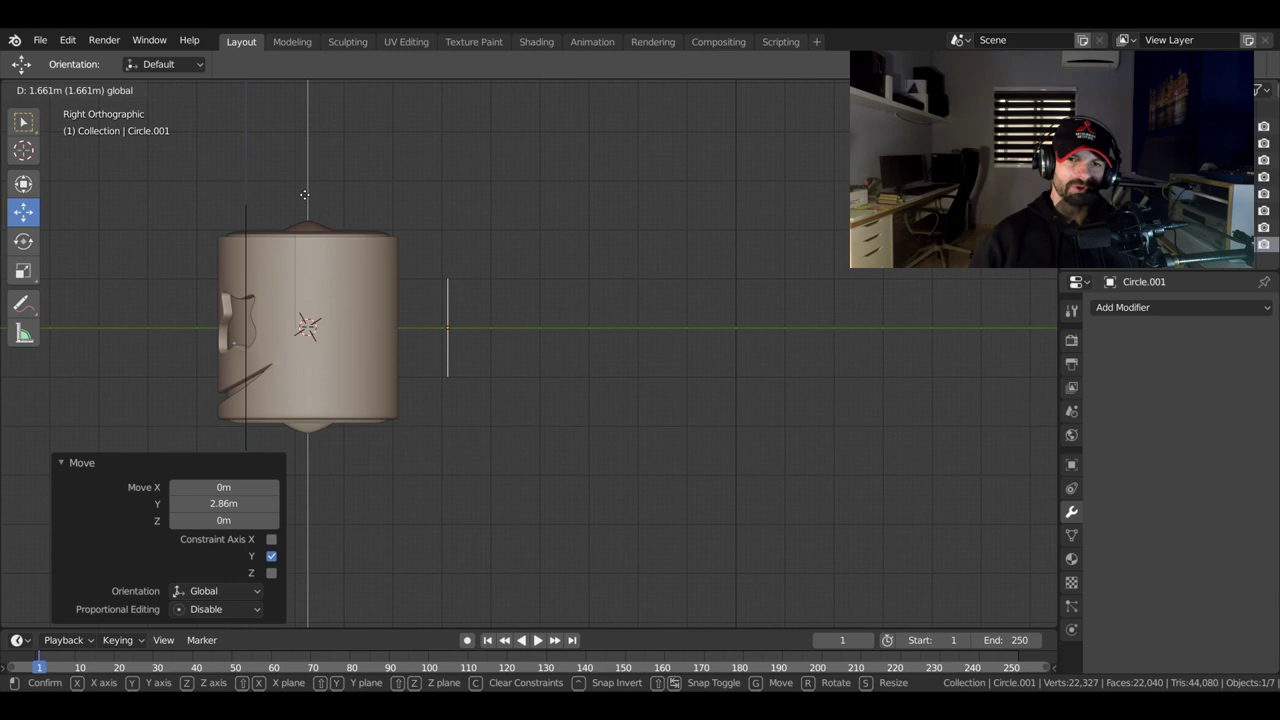
{"action": "key", "text": "Escape"}
Snap the cursor to the circle, scale it to 0.241, and shift it toward the head.
{"action": "key", "text": "shift+s"}
{"action": "left_click", "coordinate": [588, 523]}
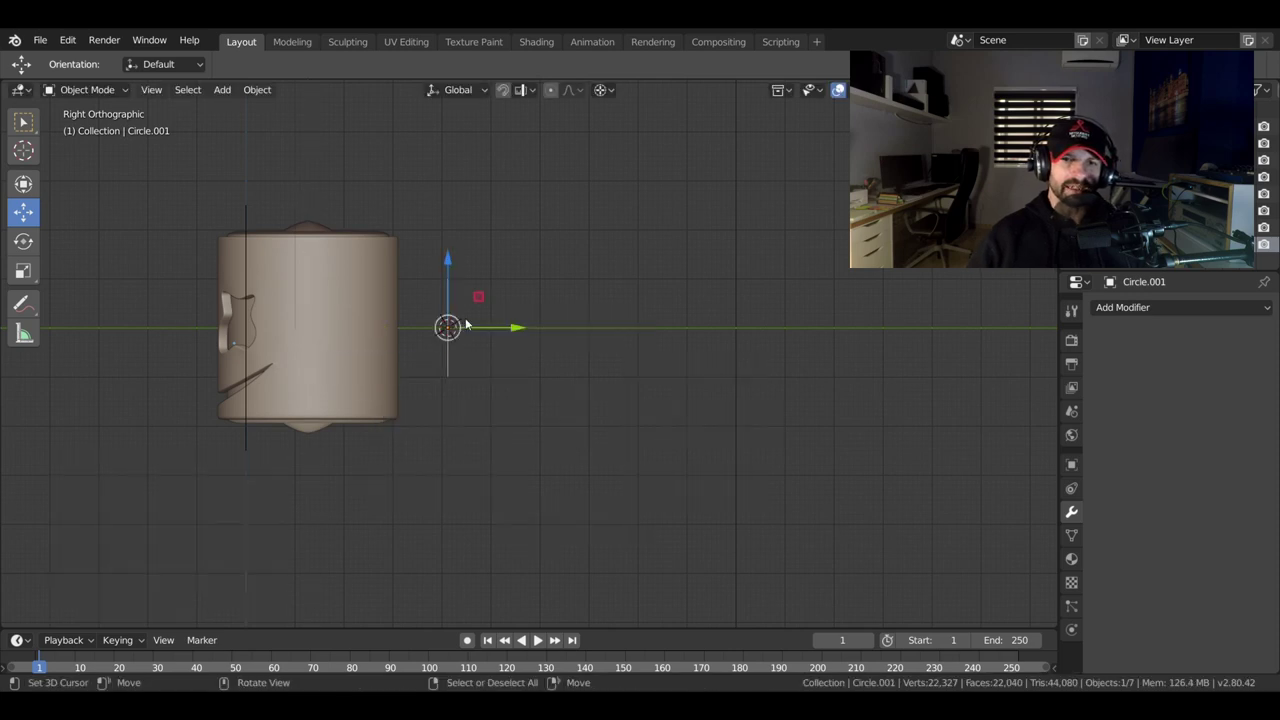
{"action": "key", "text": "s"}
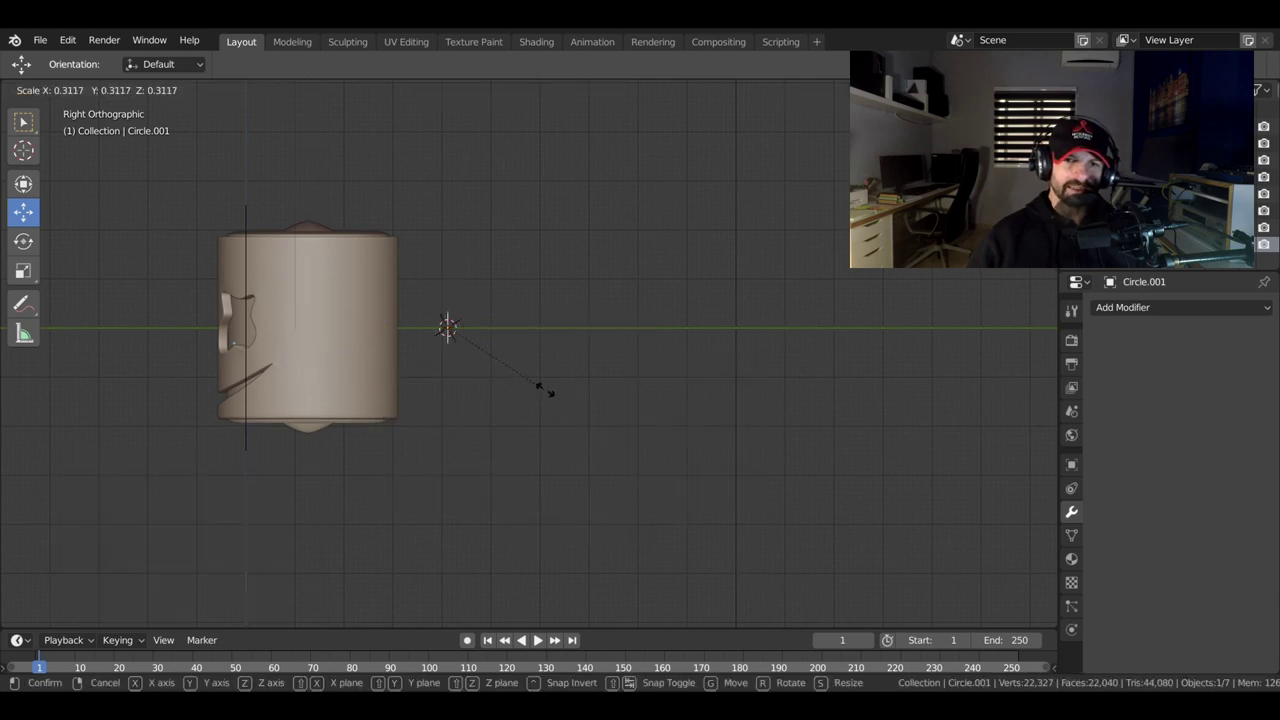
{"action": "left_click", "coordinate": [527, 377]}
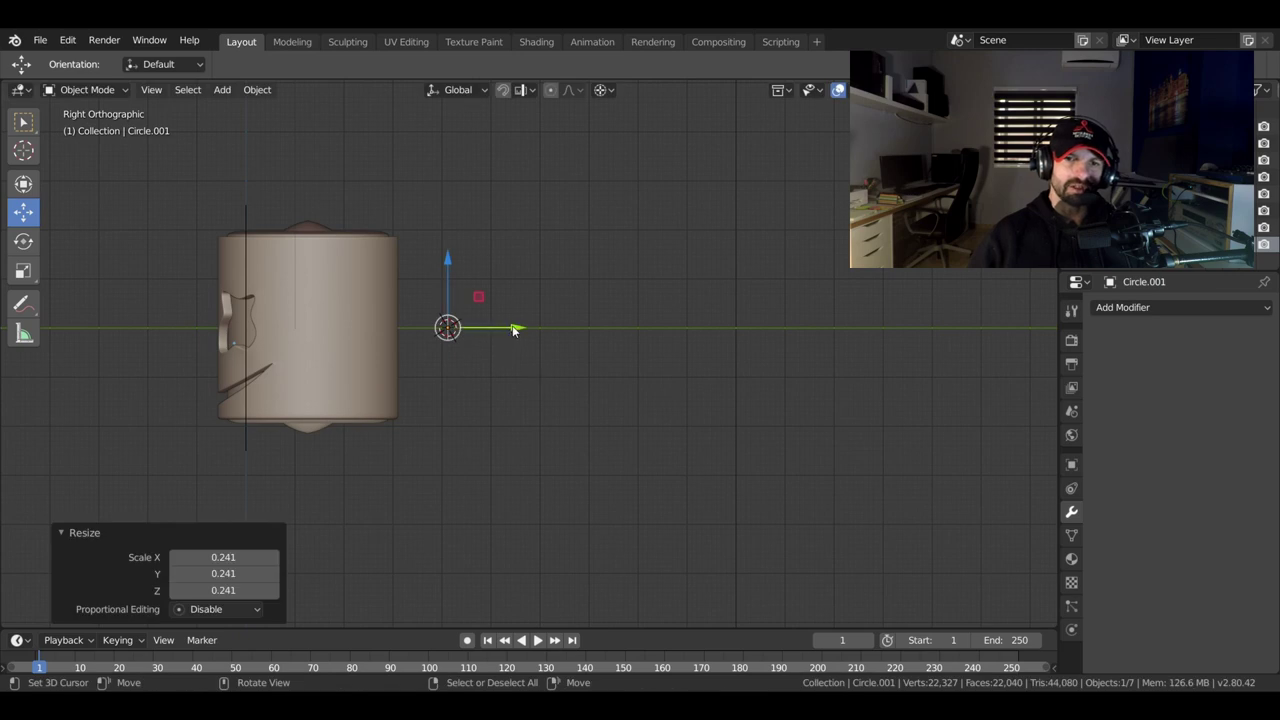
{"action": "left_click_drag", "start_coordinate": [513, 330], "coordinate": [460, 330]}
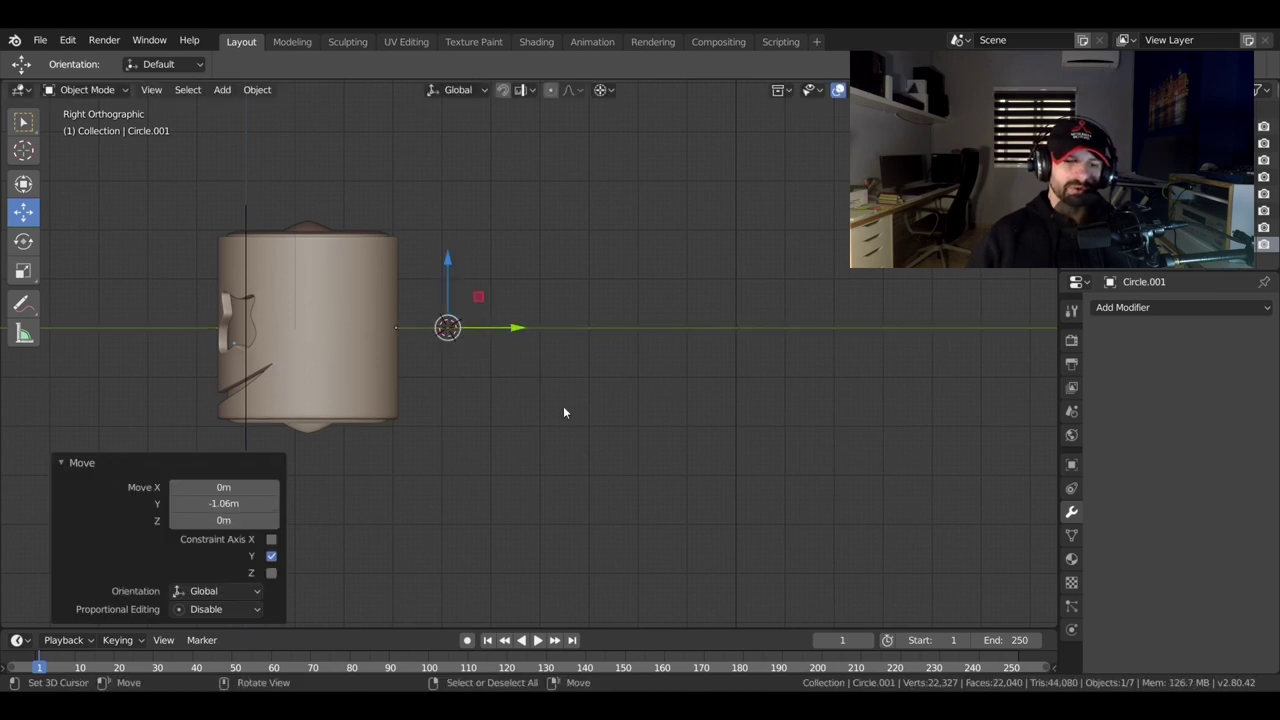
{"action": "key", "text": "Tab"}
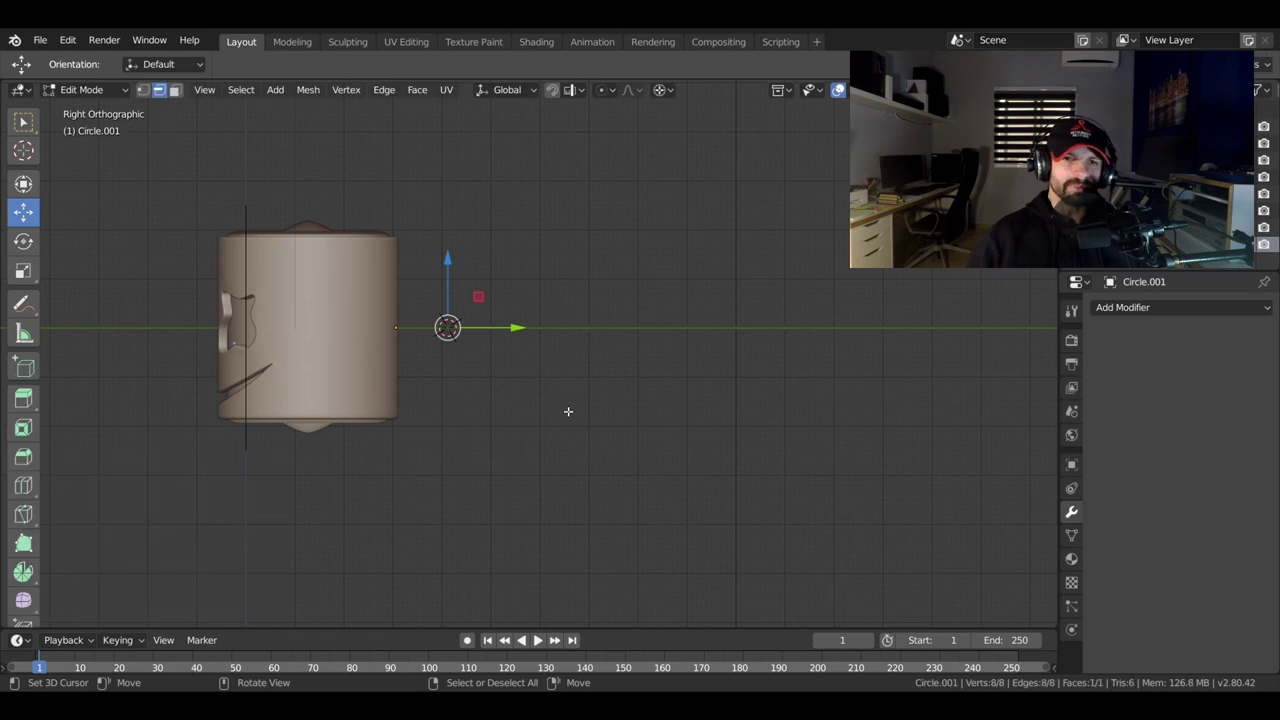
Shift the circle 0.672 m along Y and switch to the right side view.
{"action": "scroll", "coordinate": [568, 411], "scroll_direction": "down", "scroll_amount": 2}
{"action": "left_click_drag", "start_coordinate": [545, 330], "coordinate": [590, 331]}
{"action": "middle_click_drag", "start_coordinate": [590, 331], "coordinate": [484, 374]}
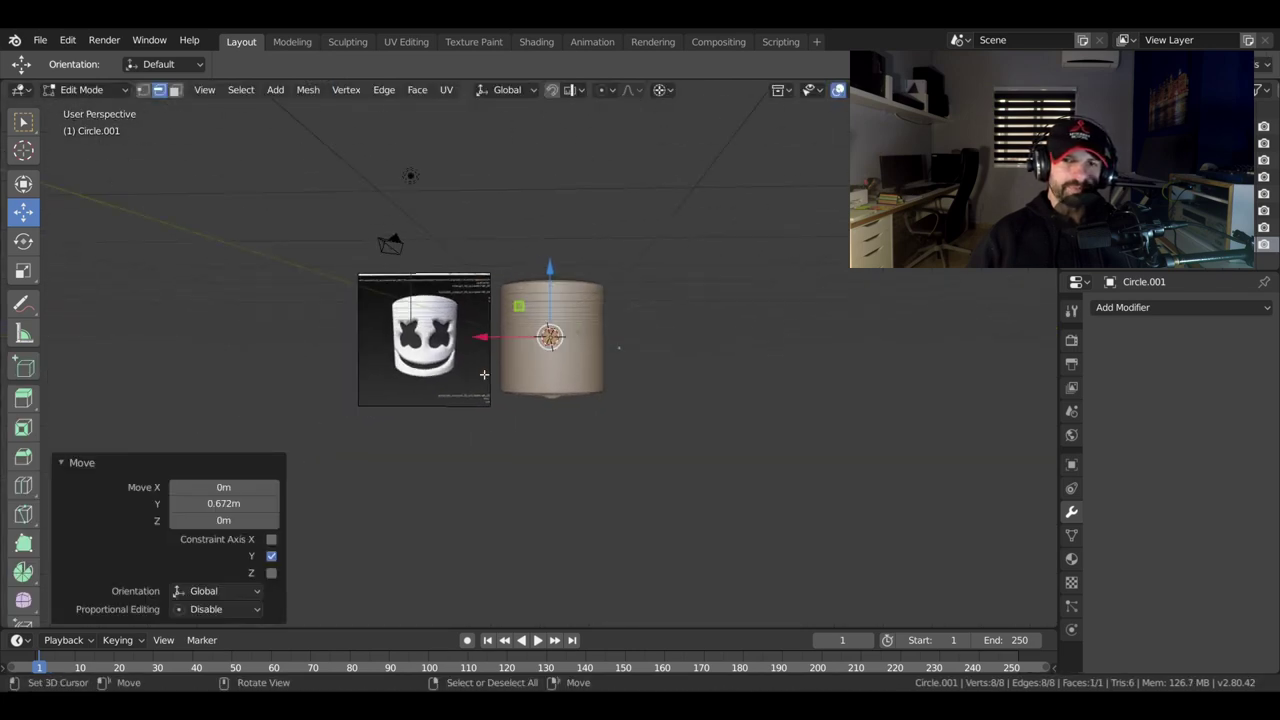
{"action": "scroll", "coordinate": [484, 374], "scroll_direction": "up", "scroll_amount": 5}
{"action": "key", "text": "KP_1"}
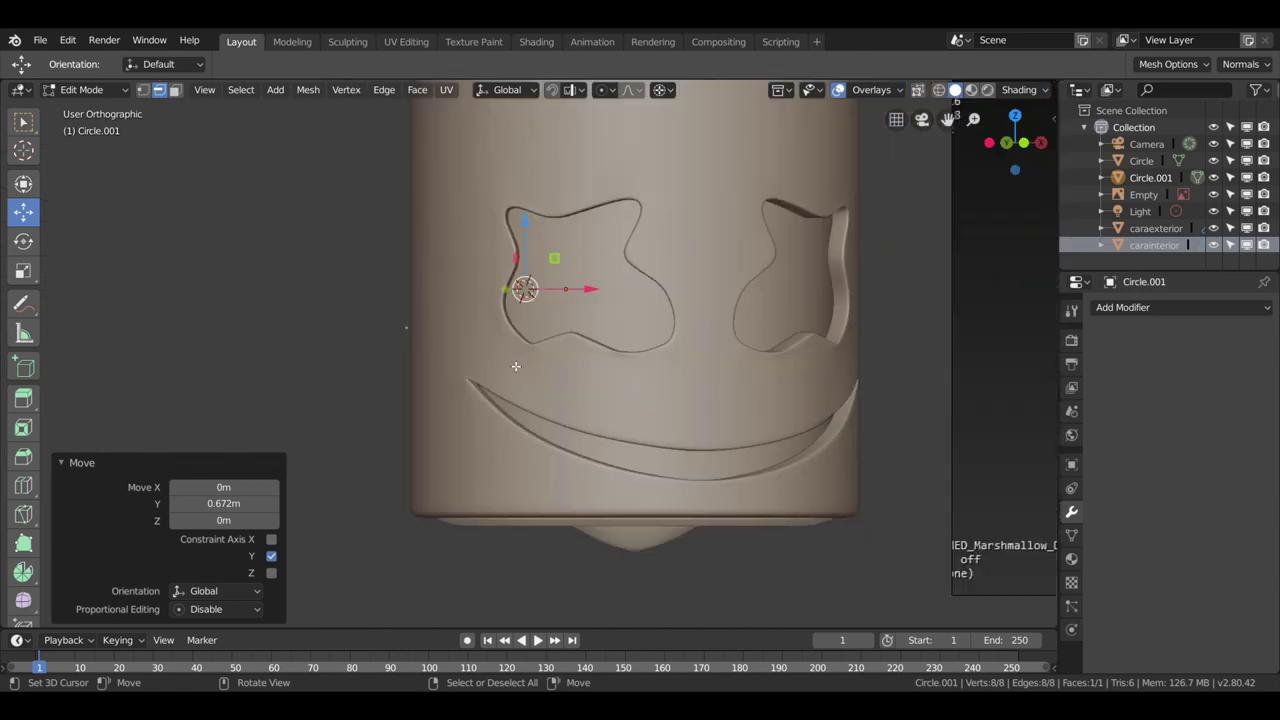
{"action": "key", "text": "KP_3"}
{"action": "scroll", "coordinate": [516, 366], "scroll_direction": "down", "scroll_amount": 3}
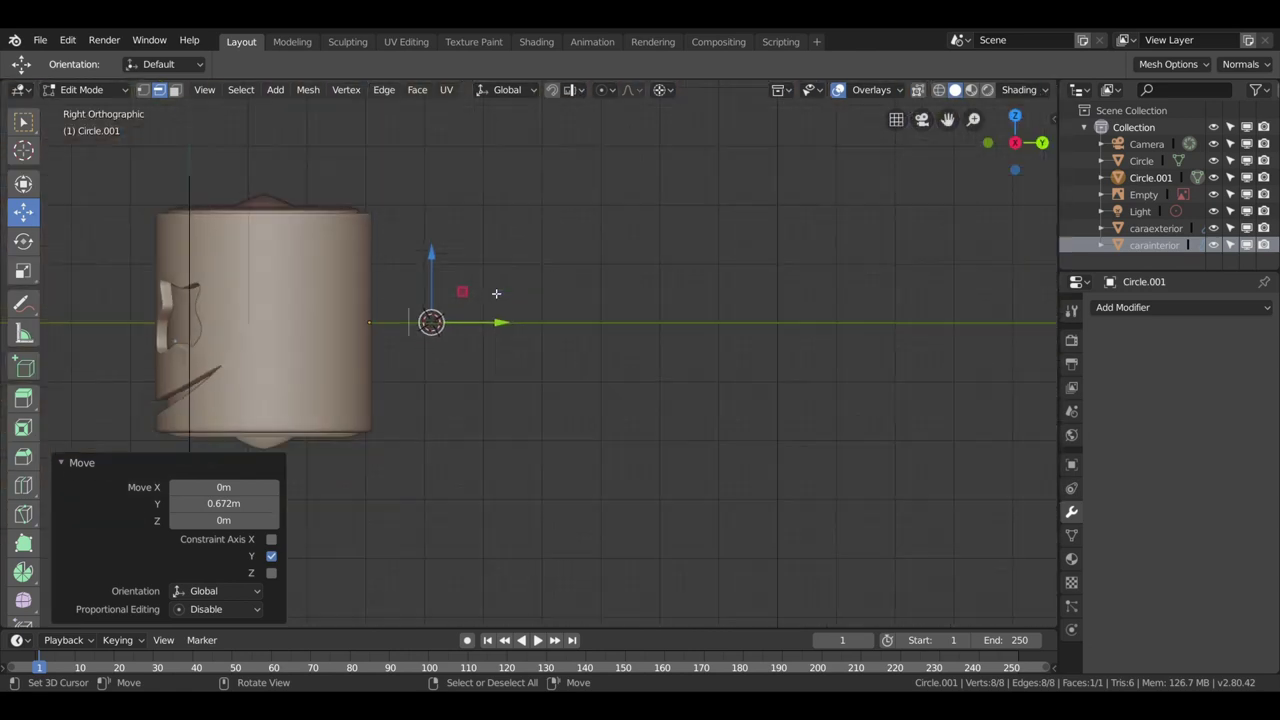
Extrude the circle into a long rod and loop-cut it near the head end at factor 0.965.
{"action": "key", "text": "e"}
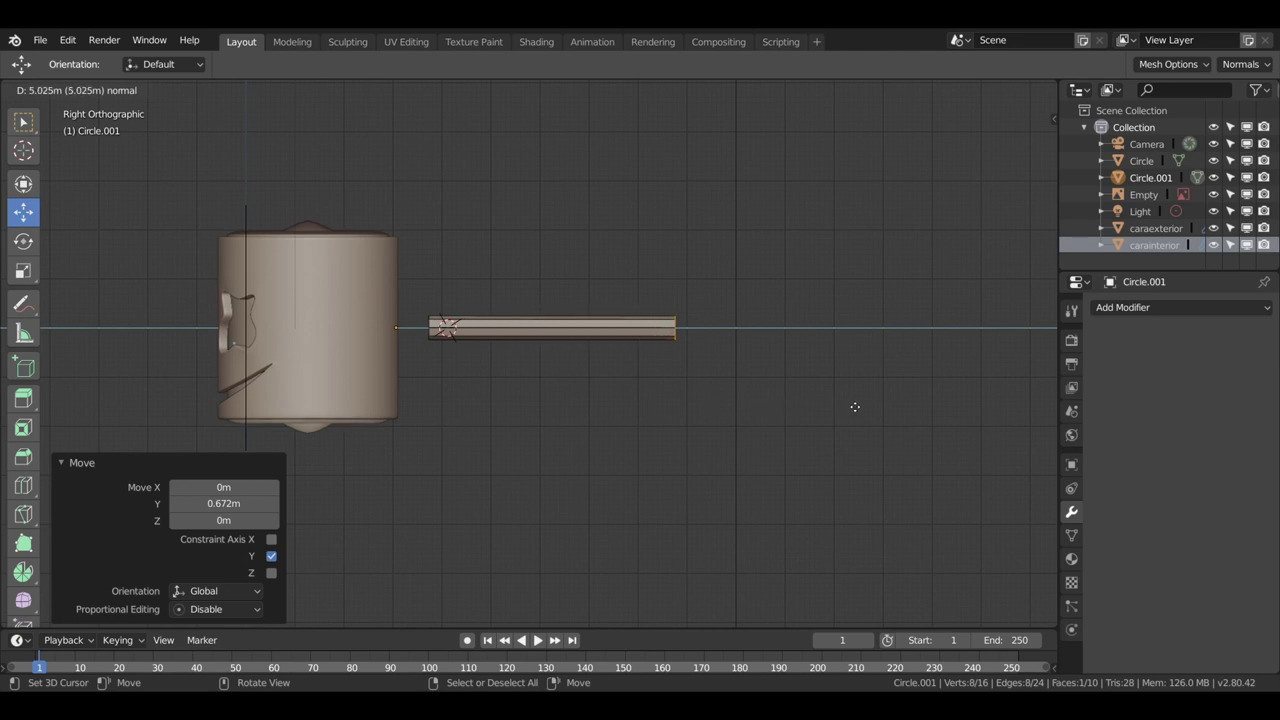
{"action": "key", "text": "z"}
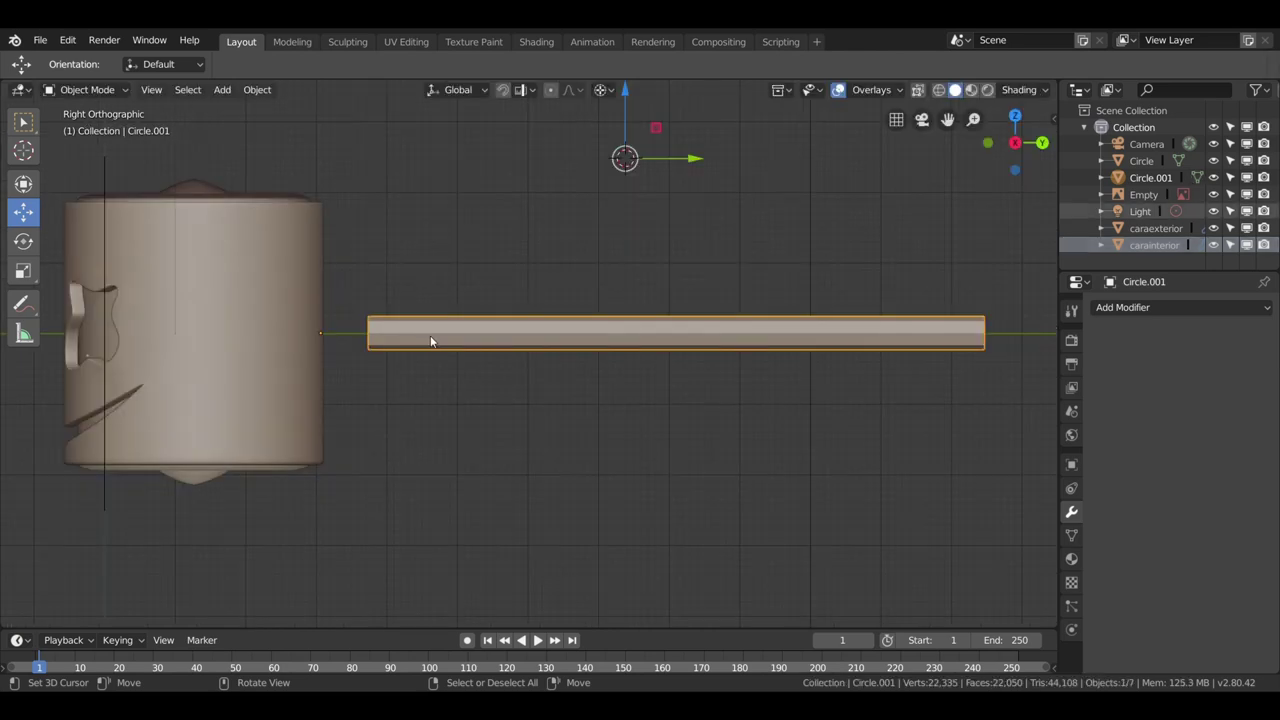
{"action": "key", "text": "Tab"}
{"action": "key", "text": "ctrl+r"}
{"action": "left_click", "coordinate": [447, 336]}
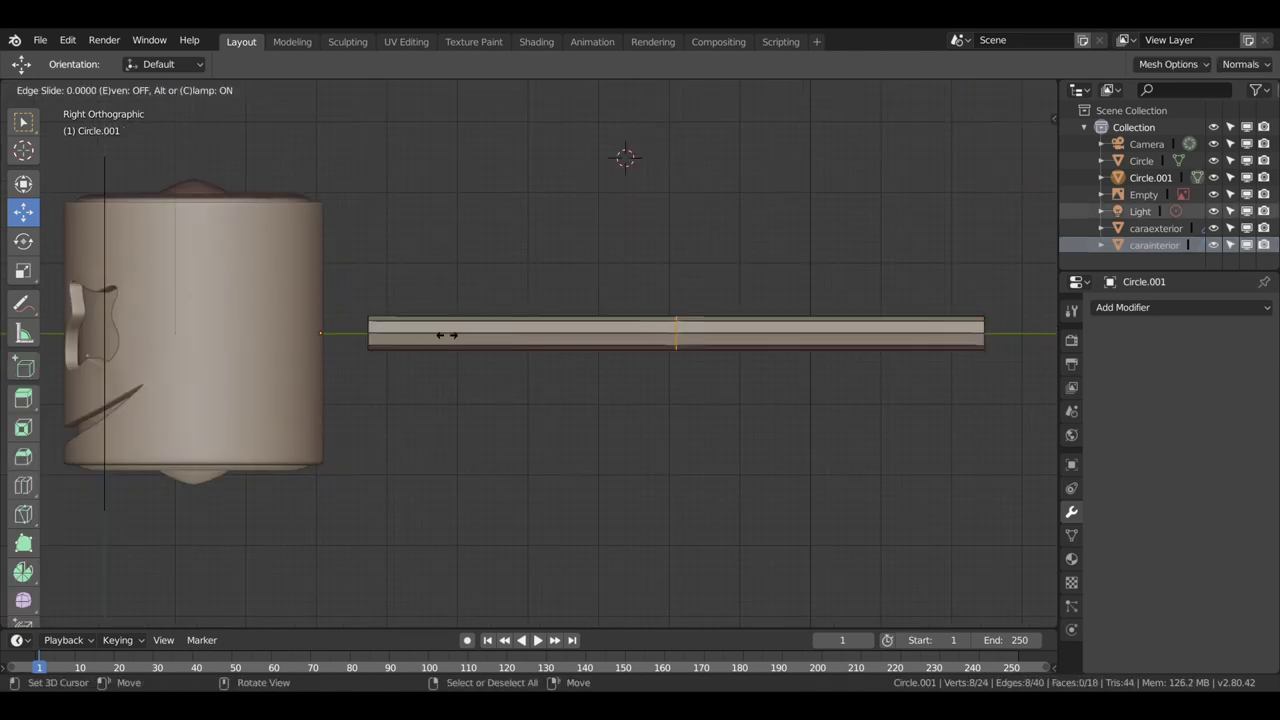
{"action": "left_click", "coordinate": [151, 329]}
{"action": "key", "text": "ctrl+r"}
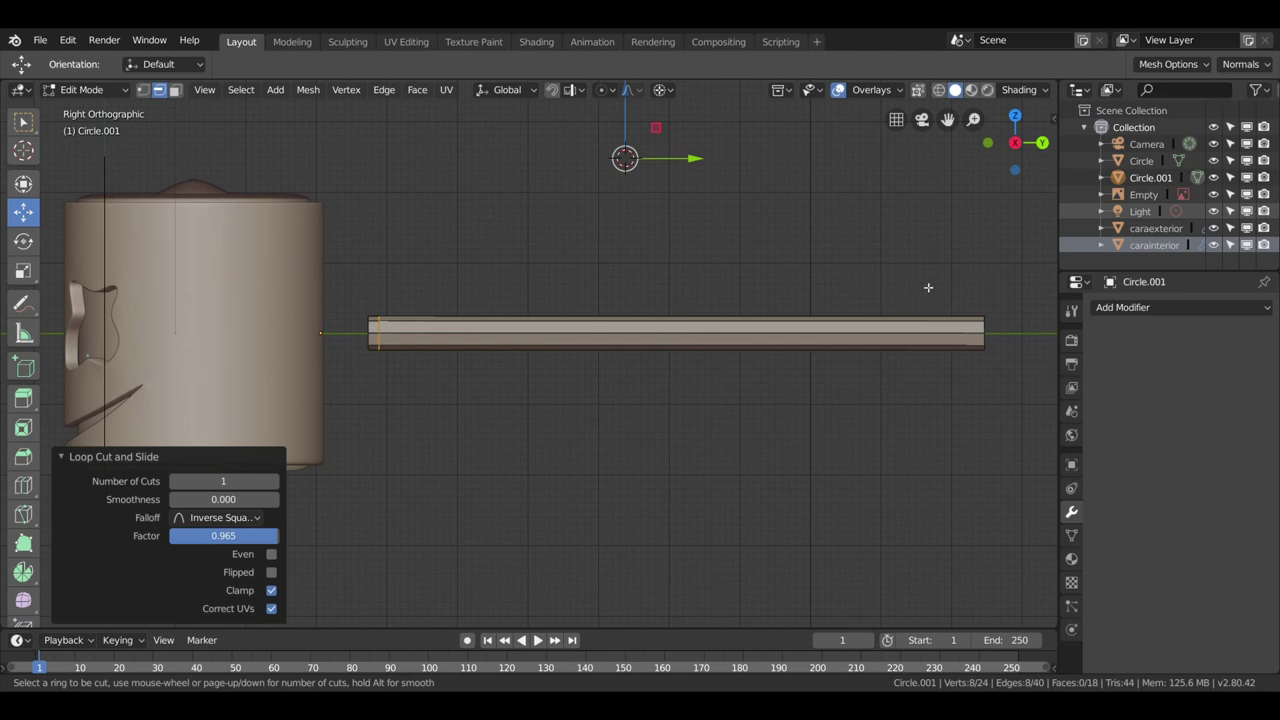
Select the rod's far end face in a perspective view.
{"action": "scroll", "coordinate": [914, 283], "scroll_direction": "down", "scroll_amount": 2}
{"action": "middle_click_drag", "start_coordinate": [860, 263], "coordinate": [735, 311]}
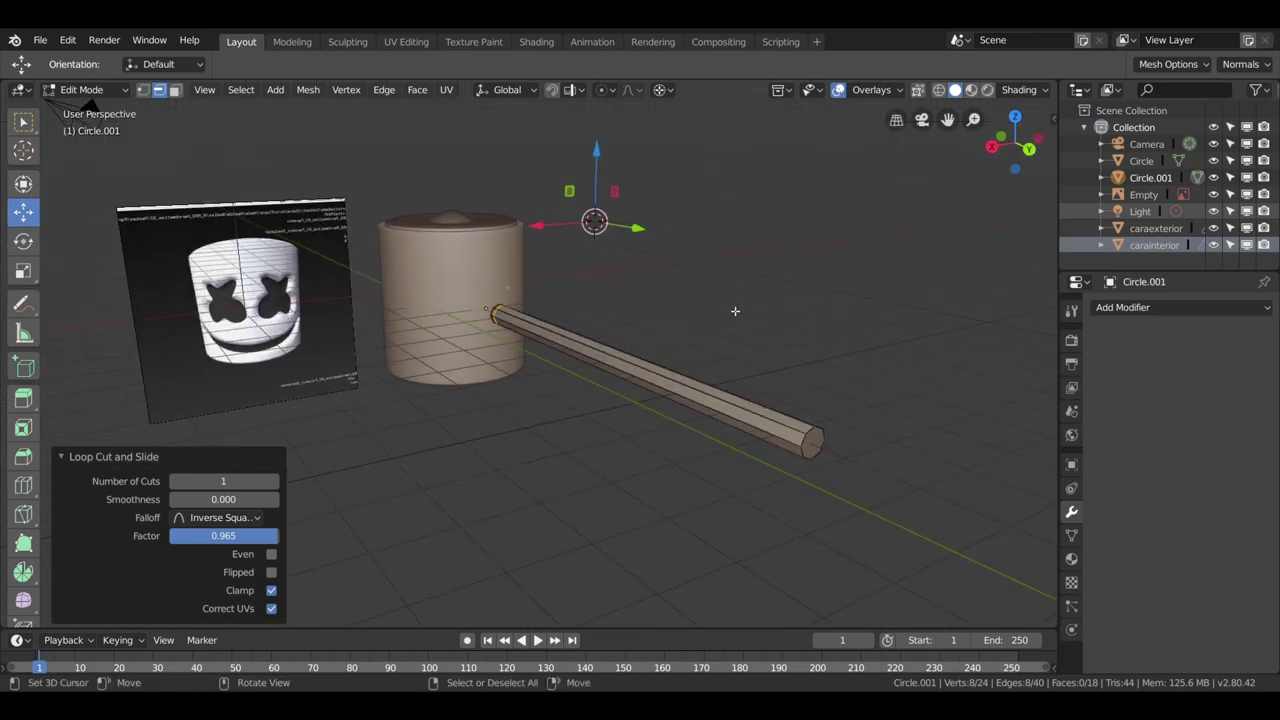
{"action": "scroll", "coordinate": [734, 306], "scroll_direction": "up", "scroll_amount": 5}
{"action": "mouse_move", "coordinate": [634, 234]}
{"action": "middle_mouse_down"}
{"action": "mouse_move", "coordinate": [620, 245]}
{"action": "mouse_move", "coordinate": [512, 221]}
{"action": "mouse_move", "coordinate": [520, 229]}
{"action": "middle_mouse_up"}
{"action": "key", "text": "3"}
{"action": "left_click", "coordinate": [541, 225]}
{"action": "key", "text": "shift+s"}
Extrude the rod's end face and scale it out slightly to 1.109.
{"action": "left_click", "coordinate": [511, 333]}
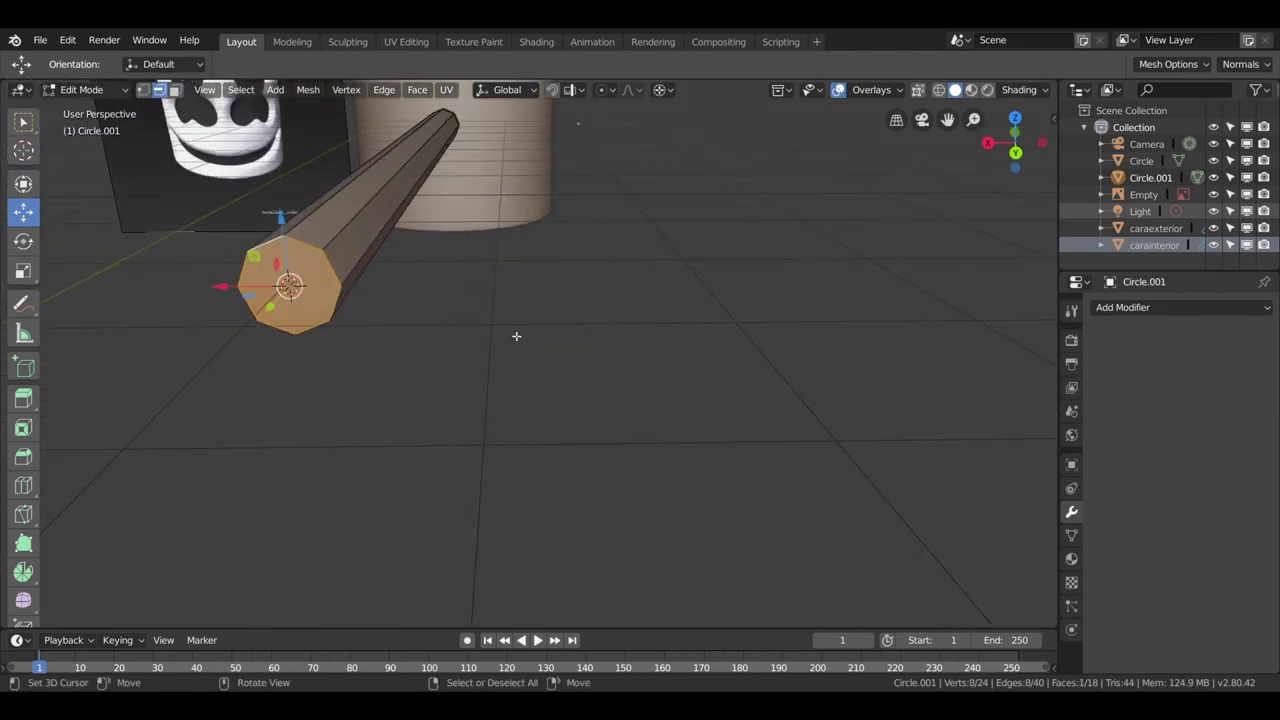
{"action": "key", "text": "e"}
{"action": "key", "text": "s"}
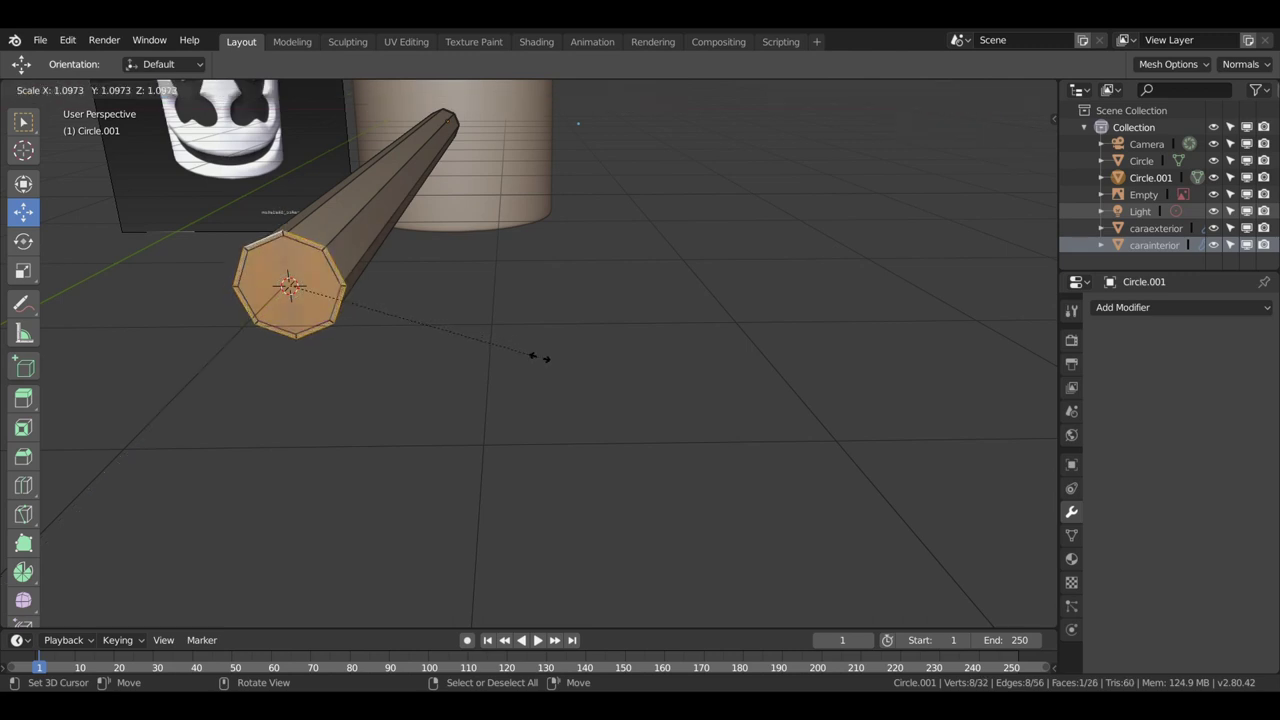
{"action": "left_click", "coordinate": [537, 360]}
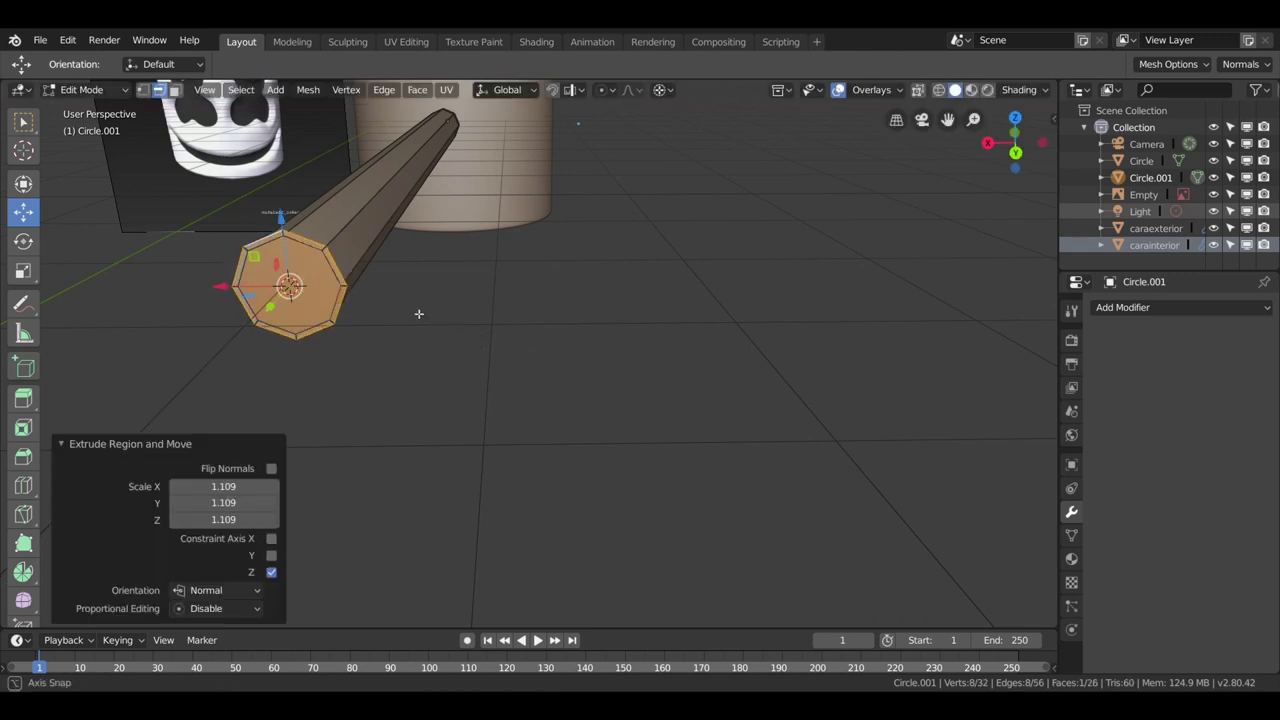
Add a loop cut across the rod close to its end.
{"action": "middle_click_drag", "start_coordinate": [420, 314], "coordinate": [492, 326]}
{"action": "middle_click_drag", "start_coordinate": [820, 303], "coordinate": [391, 193], "text": "shift"}
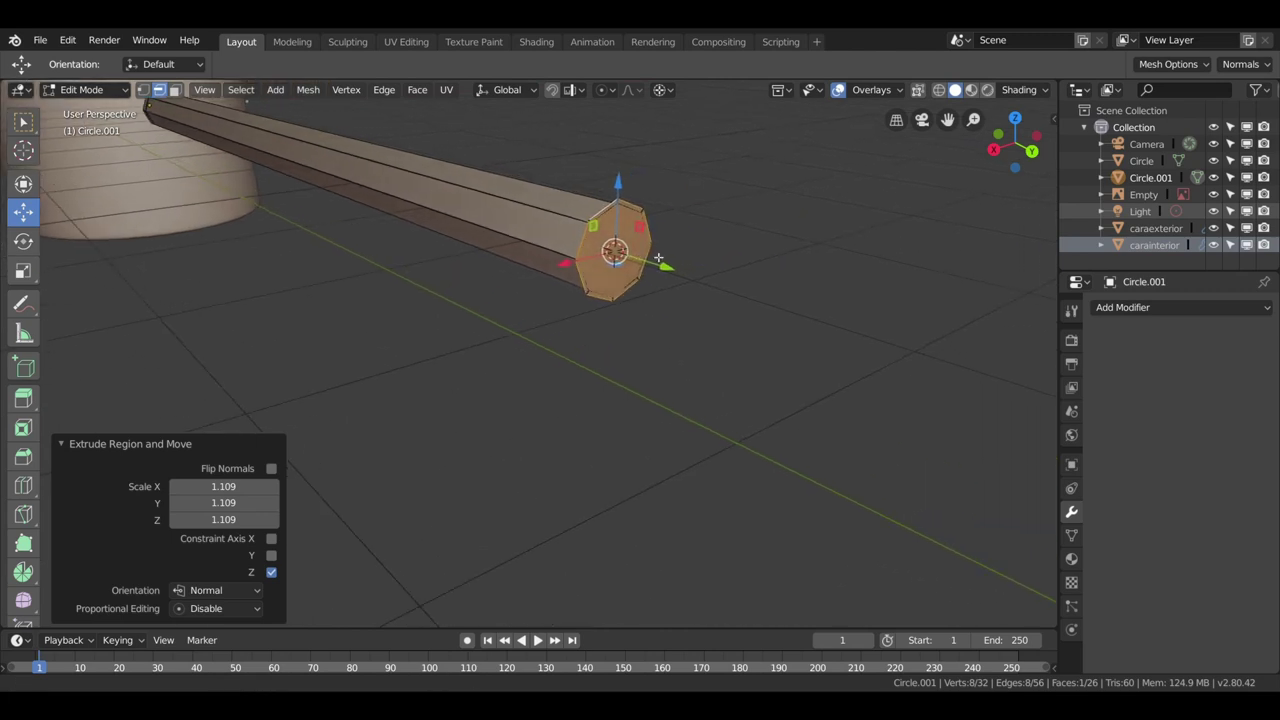
{"action": "mouse_move", "coordinate": [459, 245]}
{"action": "middle_mouse_down"}
{"action": "mouse_move", "coordinate": [603, 246]}
{"action": "mouse_move", "coordinate": [437, 220]}
{"action": "mouse_move", "coordinate": [506, 203]}
{"action": "middle_mouse_up"}
{"action": "key", "text": "ctrl+r"}
{"action": "left_click", "coordinate": [503, 203]}
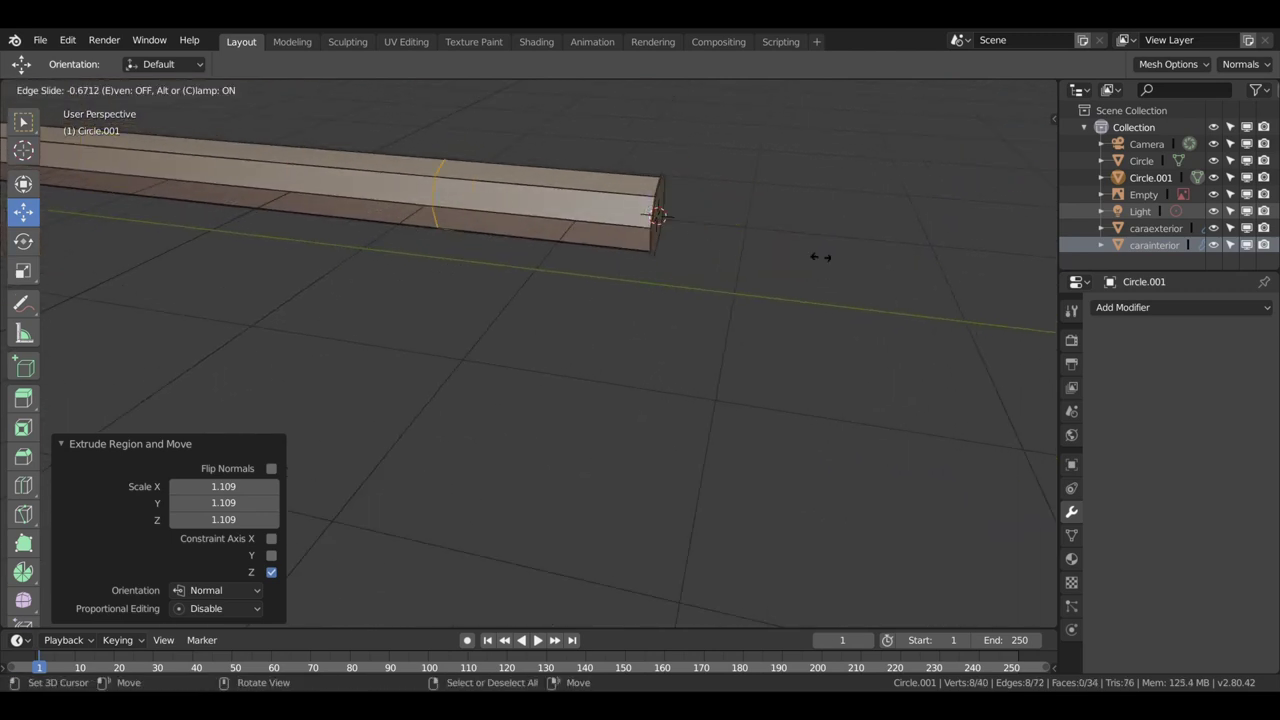
{"action": "left_click", "coordinate": [962, 273]}
Delete the rod's end face so the end is open.
{"action": "middle_click_drag", "start_coordinate": [957, 271], "coordinate": [629, 229]}
{"action": "middle_click_drag", "start_coordinate": [521, 240], "coordinate": [470, 220]}
{"action": "scroll", "coordinate": [303, 174], "scroll_direction": "up", "scroll_amount": 3}
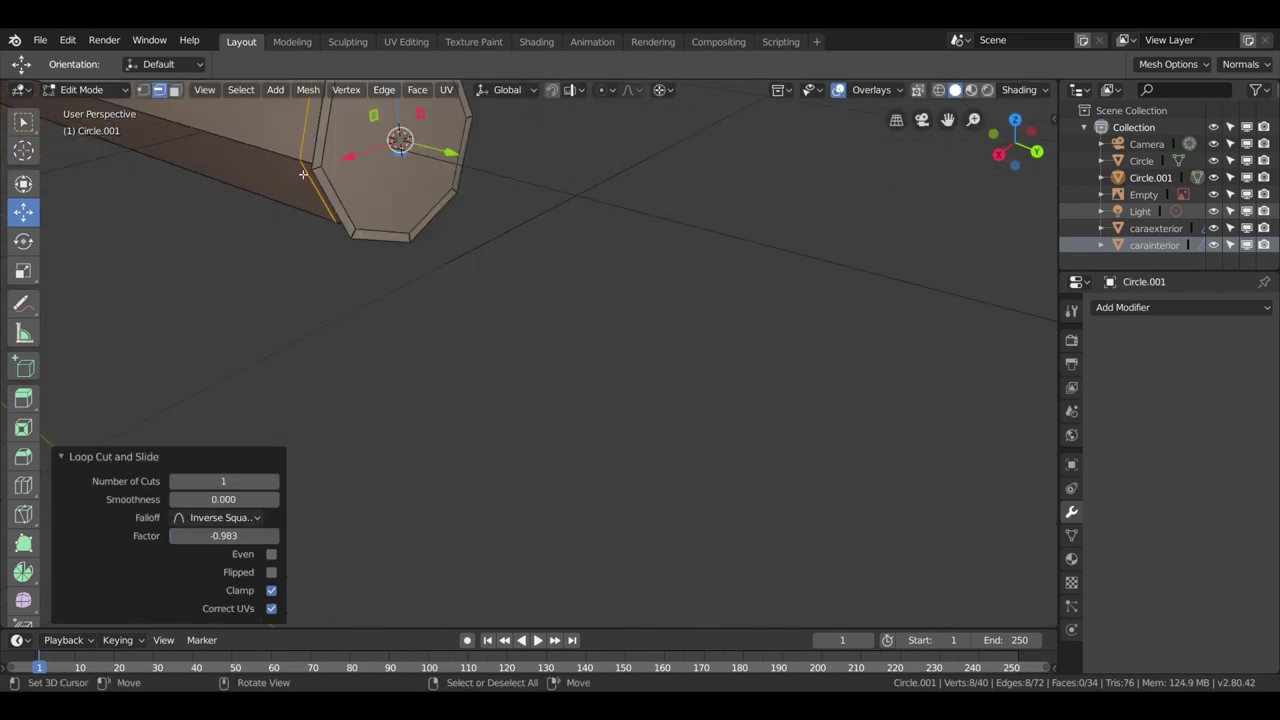
{"action": "left_click", "coordinate": [174, 90]}
{"action": "left_click", "coordinate": [354, 174]}
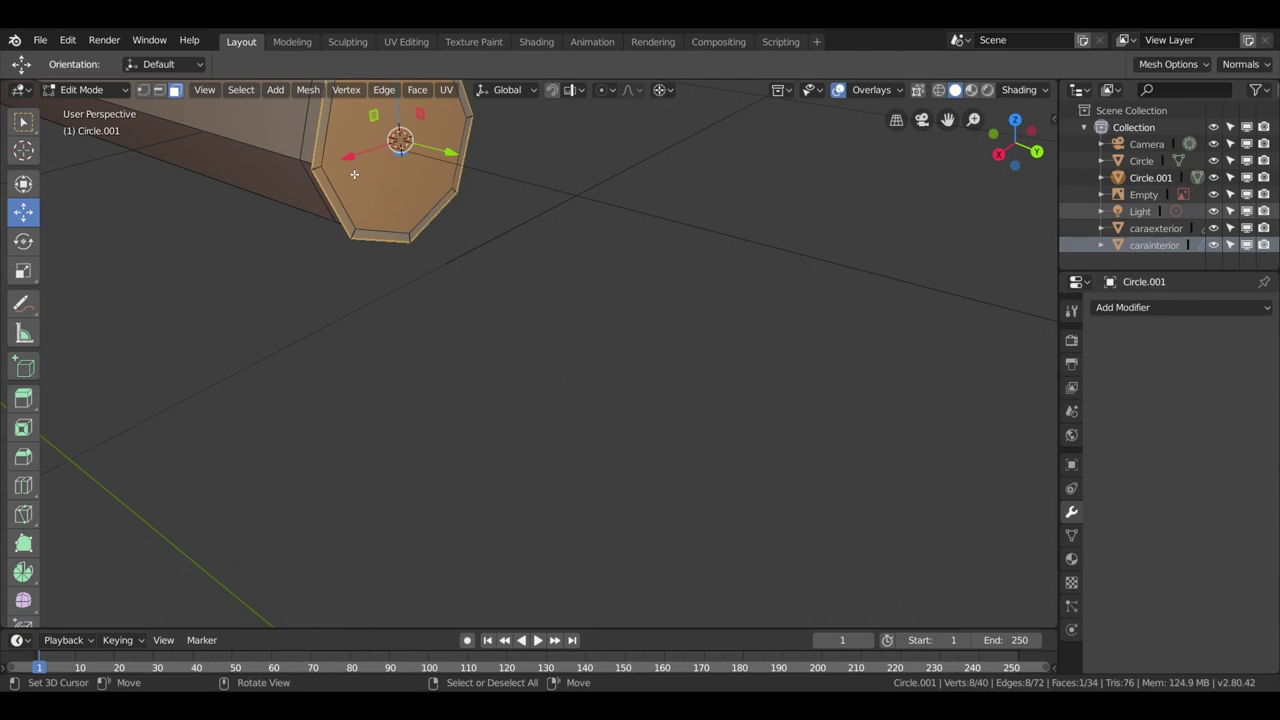
{"action": "key", "text": "x"}
{"action": "left_click", "coordinate": [349, 169]}
Extrude the open end's edge ring back -0.0774 m along Y.
{"action": "middle_click_drag", "start_coordinate": [360, 195], "coordinate": [364, 188]}
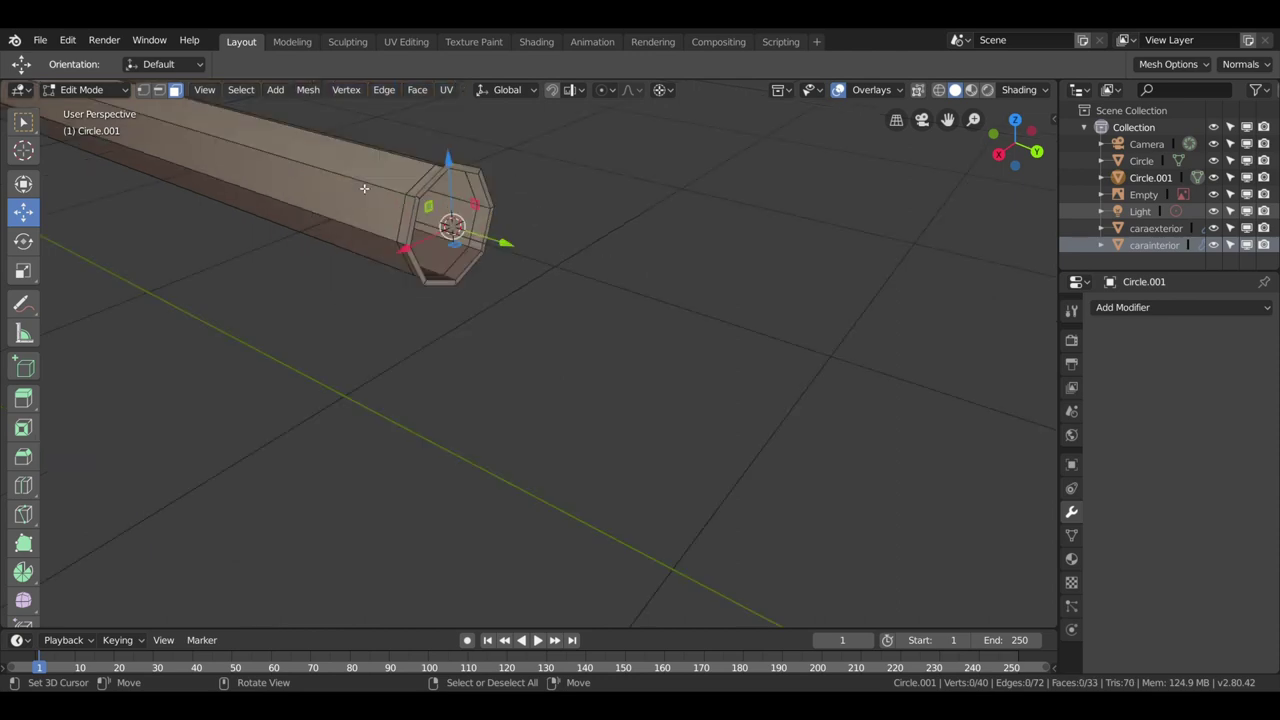
{"action": "left_click", "coordinate": [415, 206]}
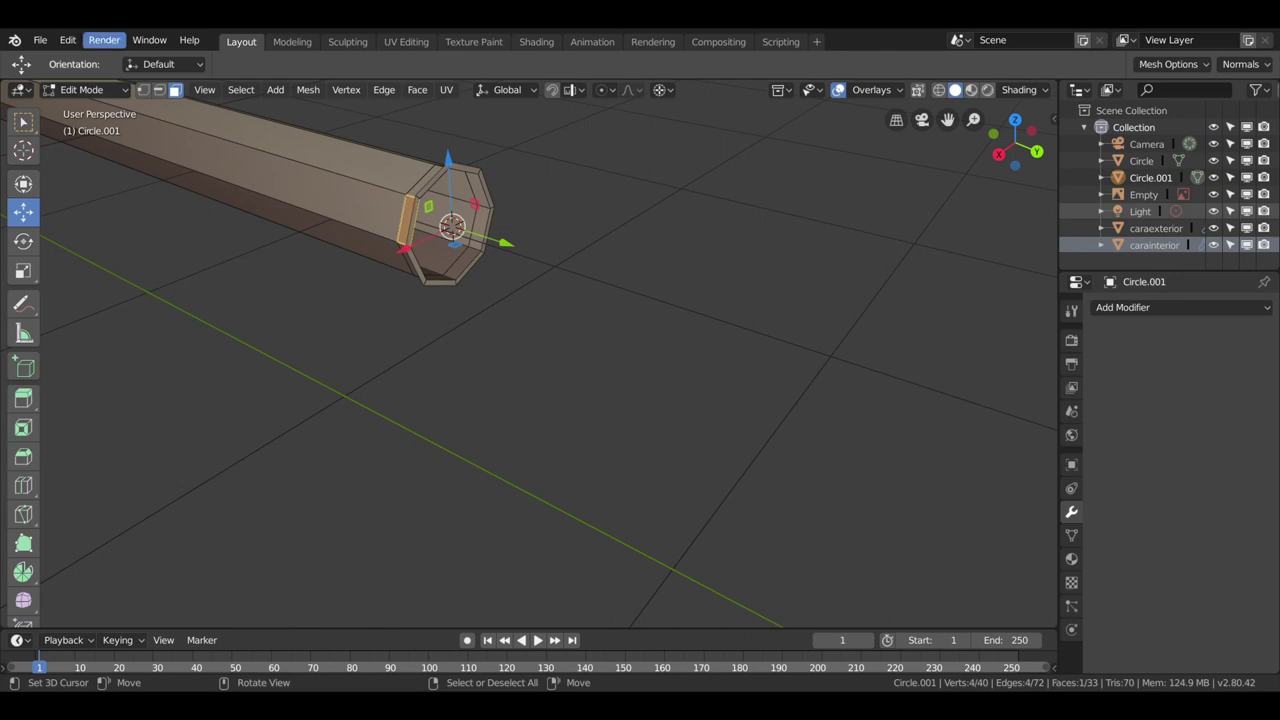
{"action": "left_click", "coordinate": [158, 90]}
{"action": "left_click", "coordinate": [420, 218], "text": "alt"}
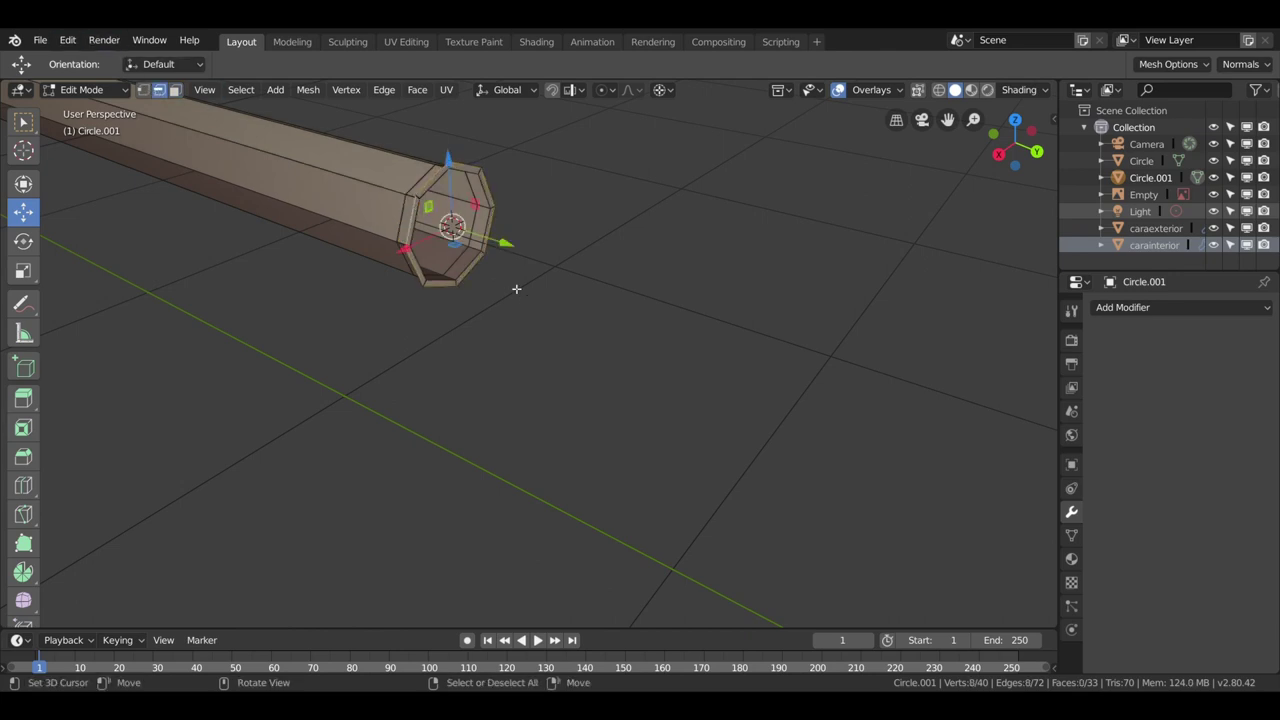
{"action": "key", "text": "e"}
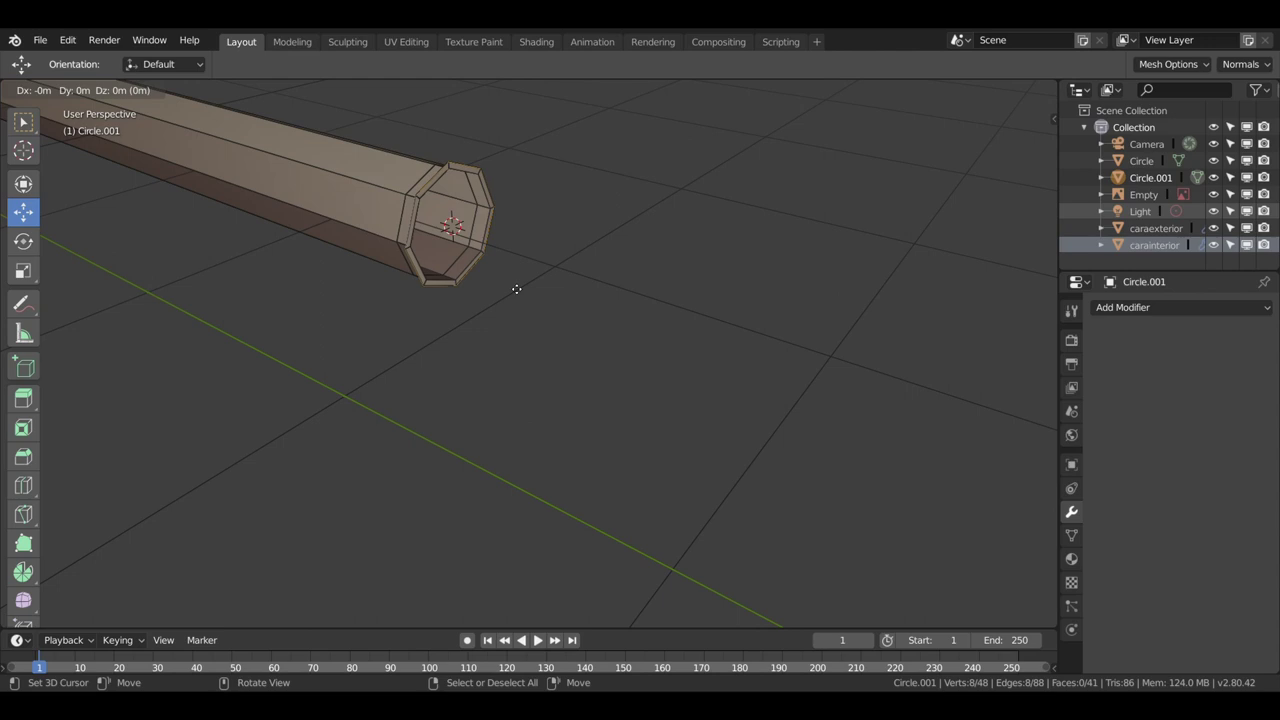
{"action": "key", "text": "z"}
{"action": "key", "text": "x"}
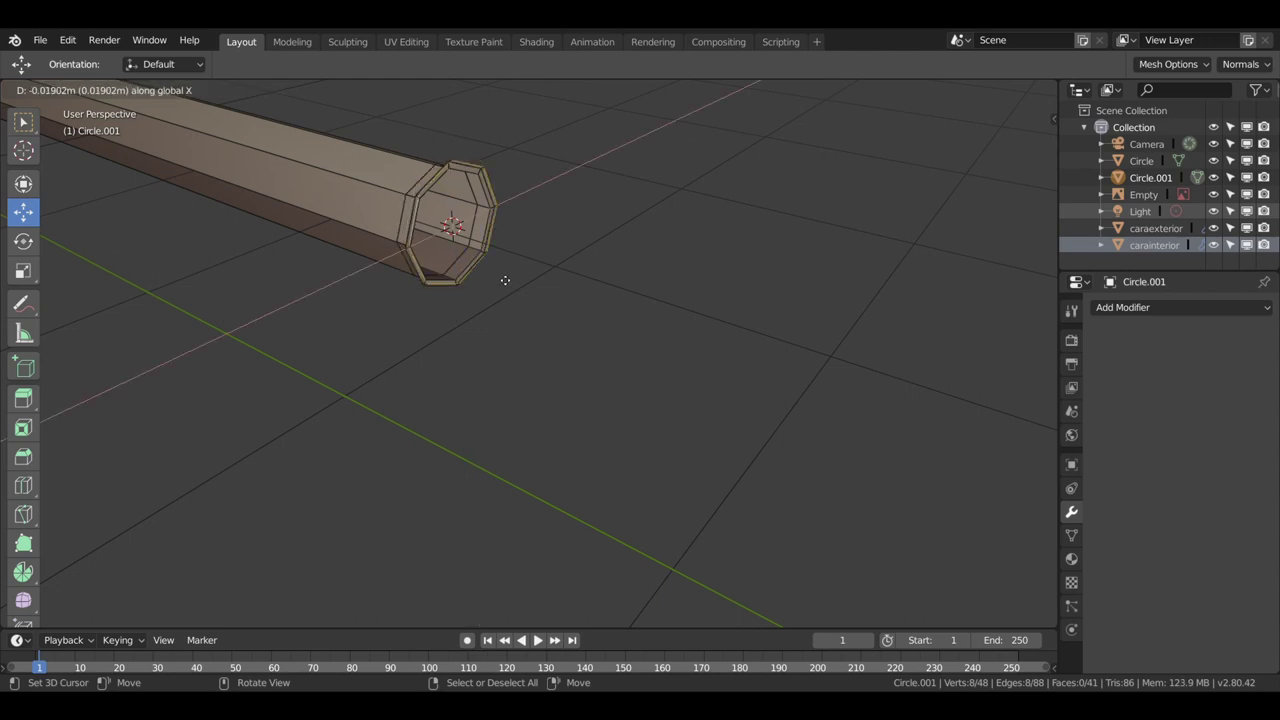
{"action": "key", "text": "y"}
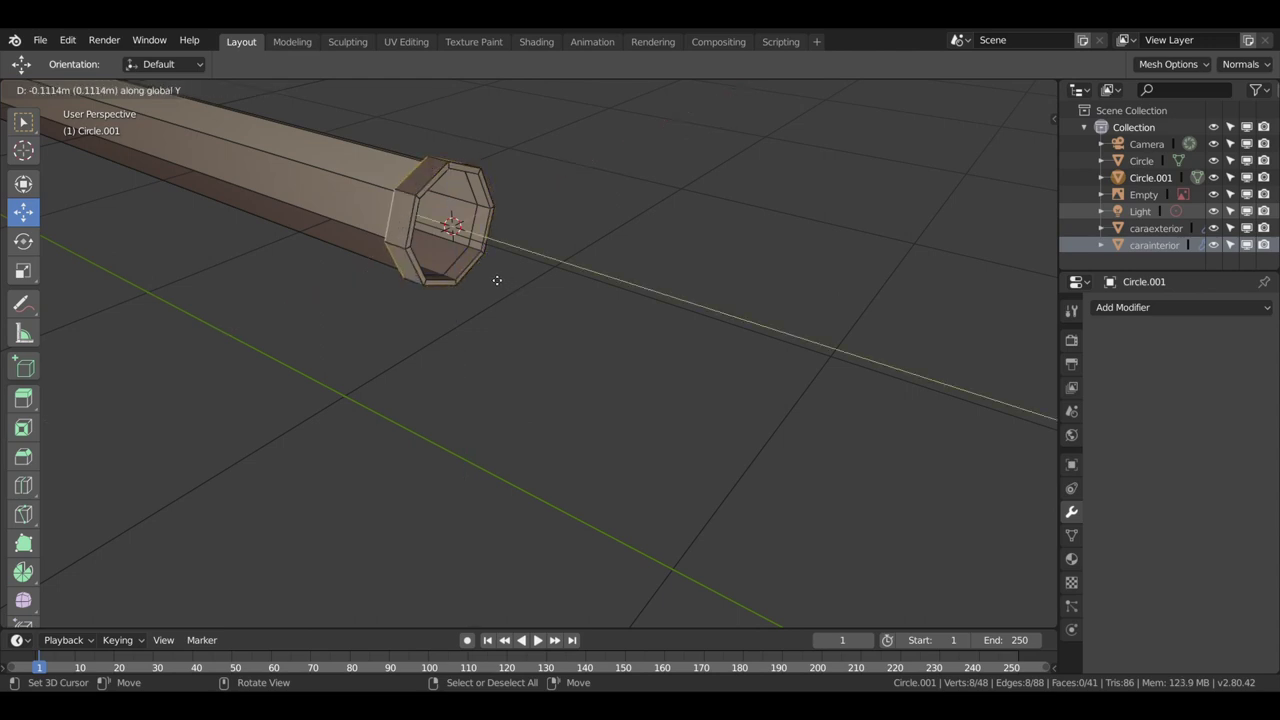
{"action": "left_click", "coordinate": [500, 280]}
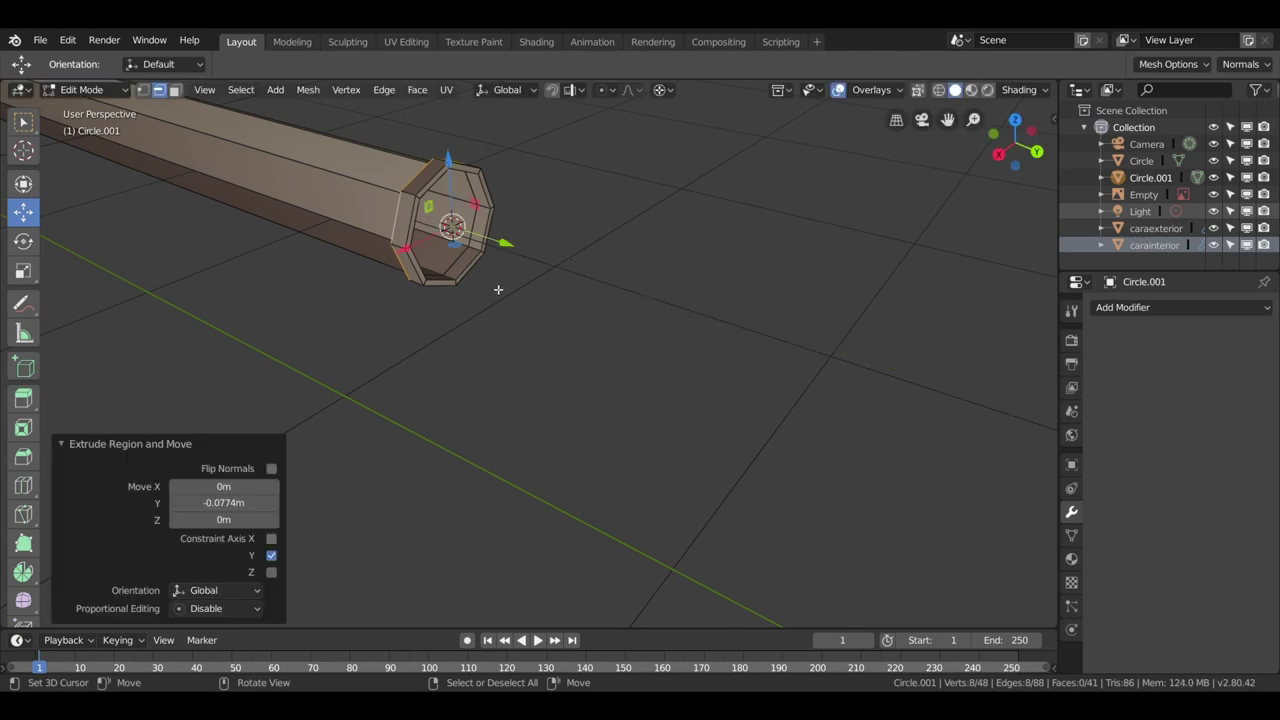
Snap the 3D cursor to the tube's open end.
{"action": "mouse_move", "coordinate": [500, 286]}
{"action": "middle_mouse_down"}
{"action": "mouse_move", "coordinate": [452, 289]}
{"action": "mouse_move", "coordinate": [503, 266]}
{"action": "middle_mouse_up"}
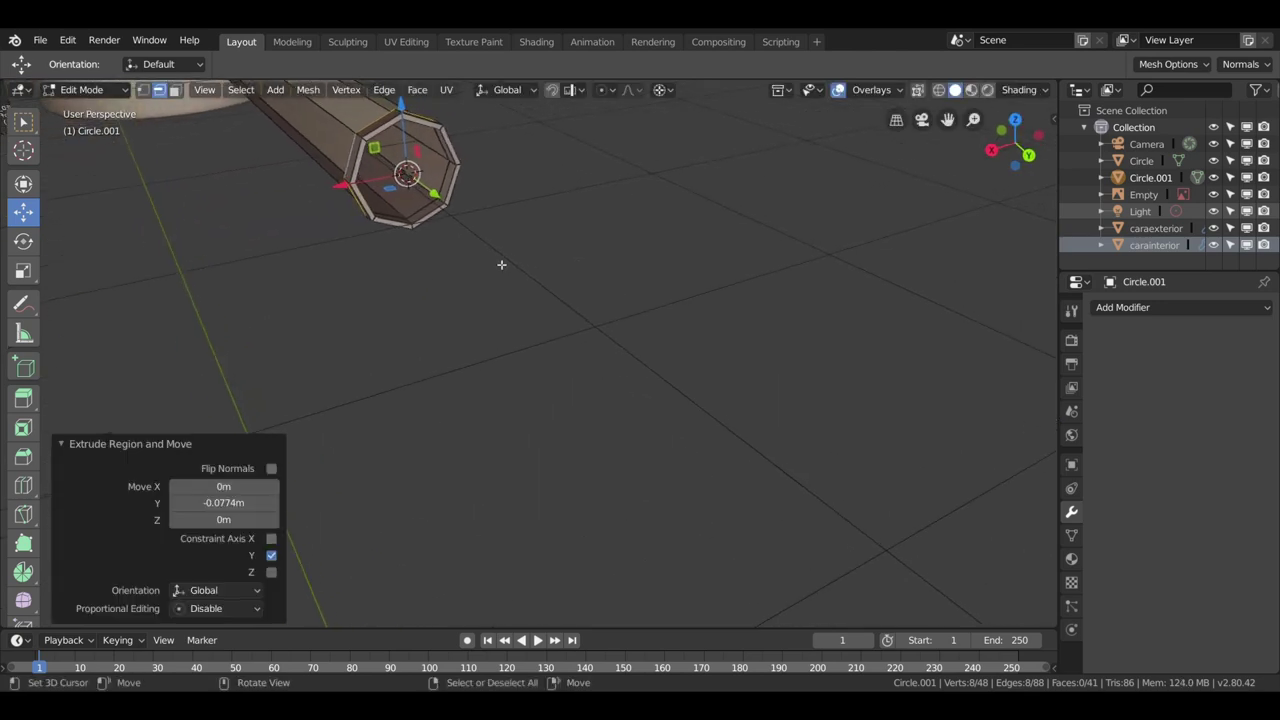
{"action": "key", "text": "shift+s"}
{"action": "left_click", "coordinate": [485, 344]}
Extrude the end ring in place and widen it to 1.234.
{"action": "key", "text": "e"}
{"action": "right_click", "coordinate": [568, 225]}
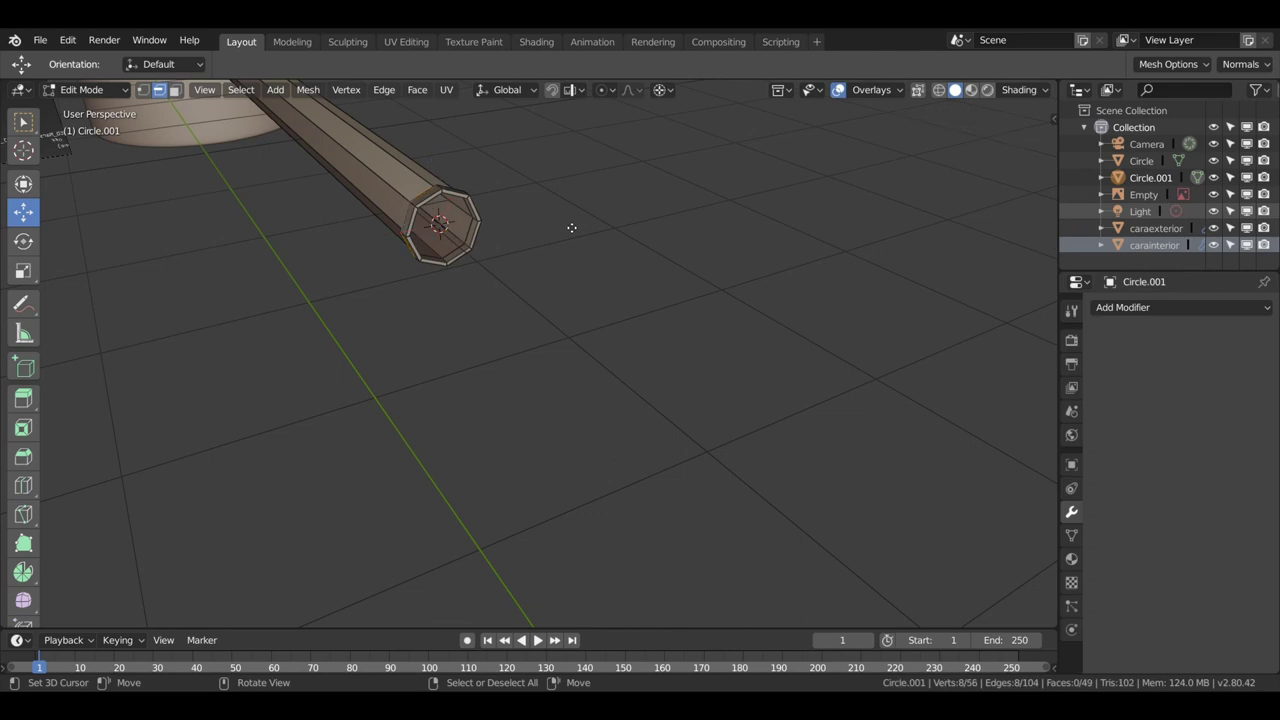
{"action": "key", "text": "s"}
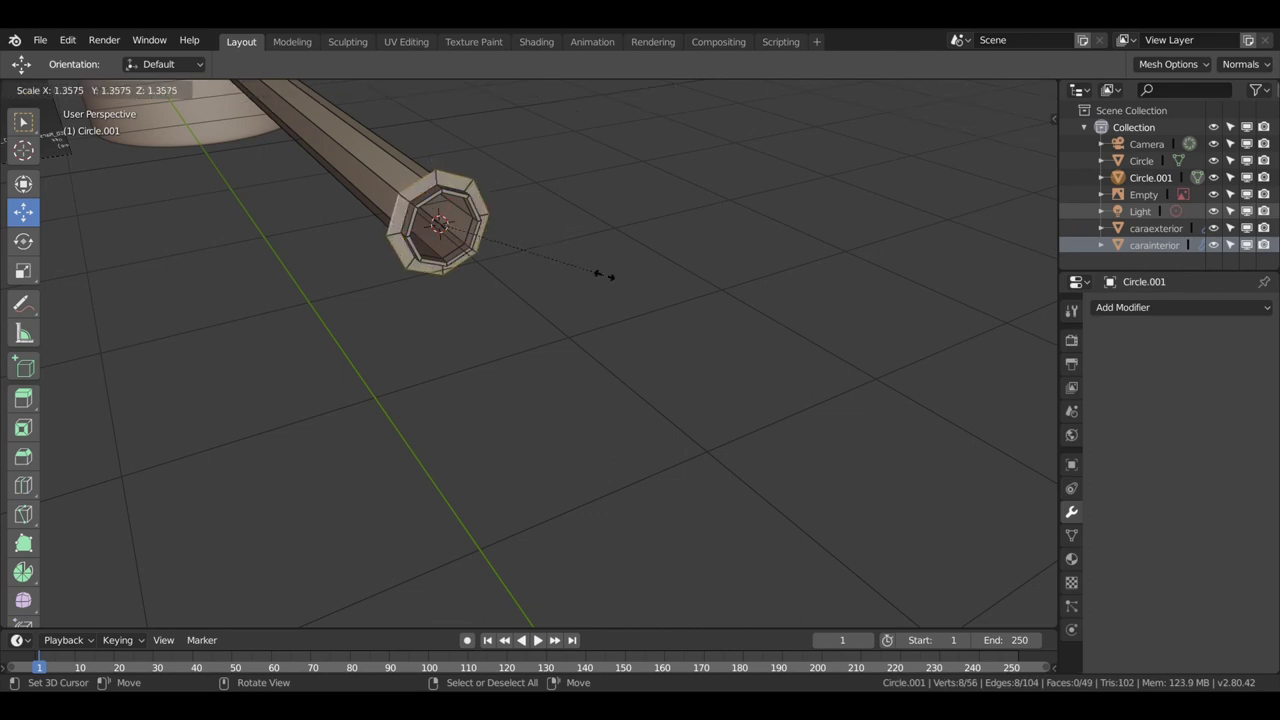
{"action": "left_click", "coordinate": [585, 268]}
{"action": "mouse_move", "coordinate": [583, 271]}
{"action": "middle_mouse_down"}
{"action": "mouse_move", "coordinate": [674, 274]}
{"action": "mouse_move", "coordinate": [637, 274]}
{"action": "mouse_move", "coordinate": [597, 226]}
{"action": "mouse_move", "coordinate": [666, 254]}
{"action": "mouse_move", "coordinate": [737, 253]}
{"action": "mouse_move", "coordinate": [669, 243]}
{"action": "mouse_move", "coordinate": [634, 200]}
{"action": "middle_mouse_up"}
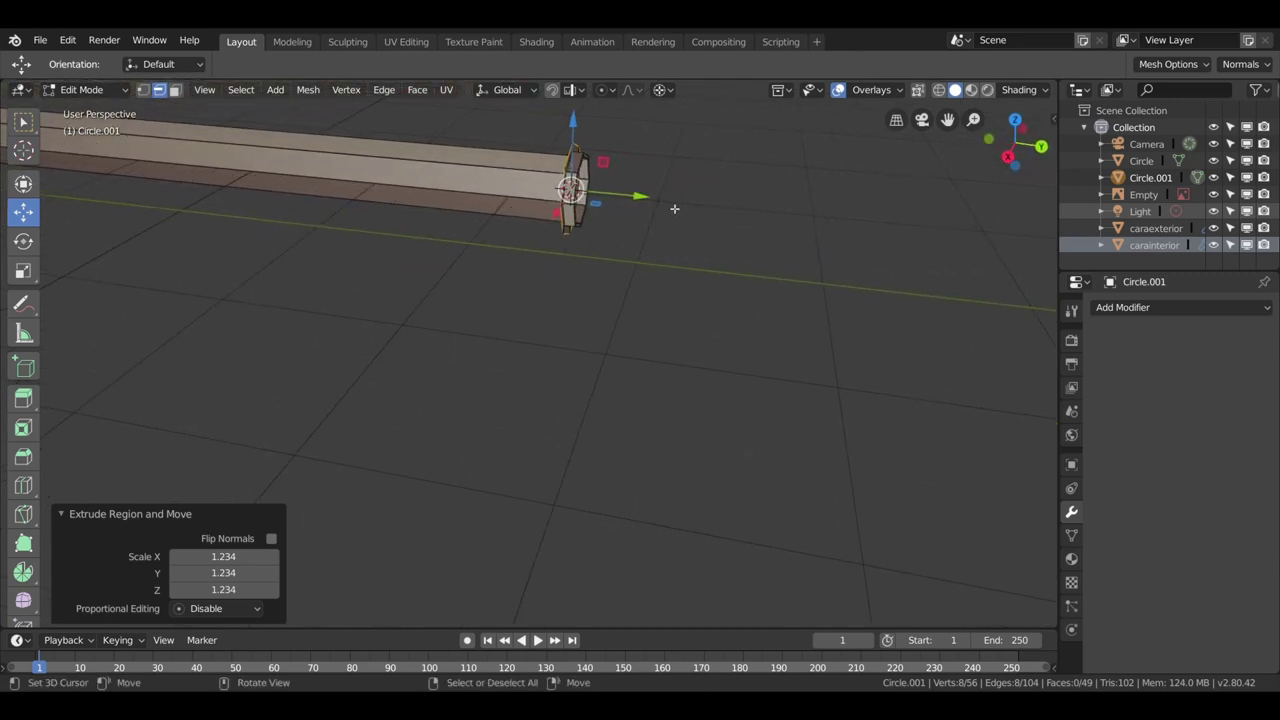
Push the widened ring out along Y and extrude a new collar segment.
{"action": "key", "text": "g"}
{"action": "key", "text": "y"}
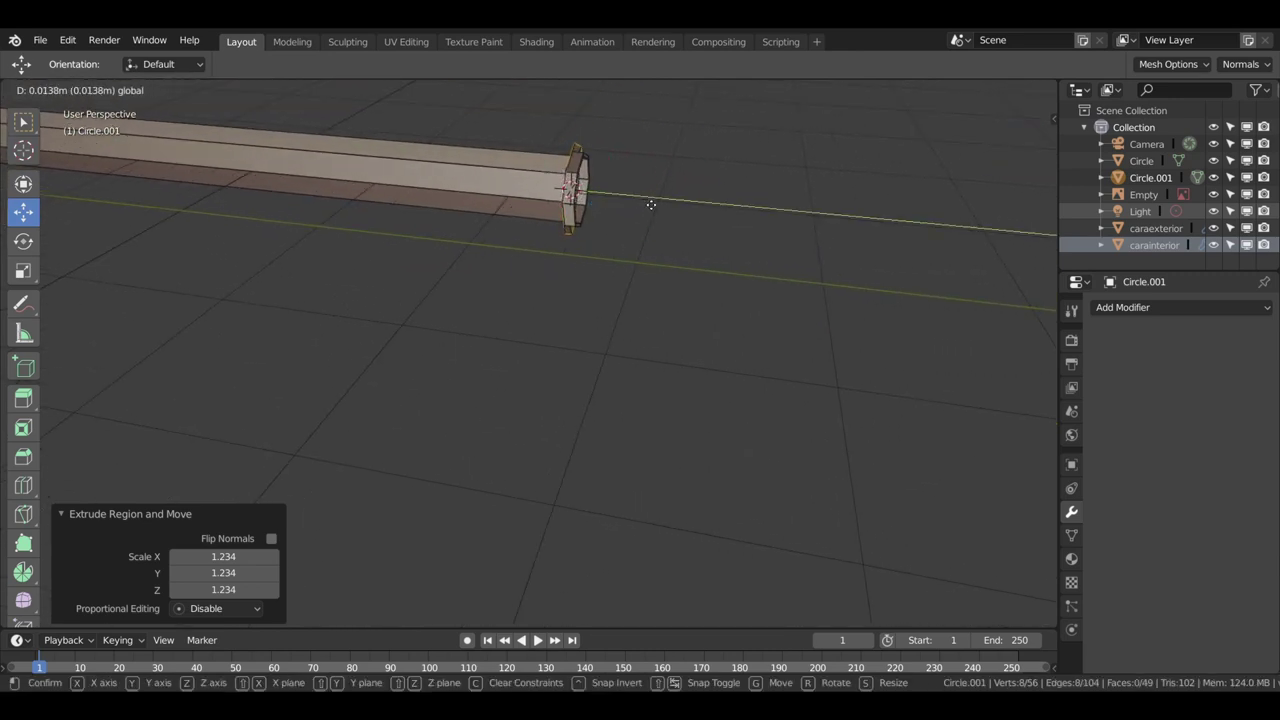
{"action": "left_click", "coordinate": [651, 205]}
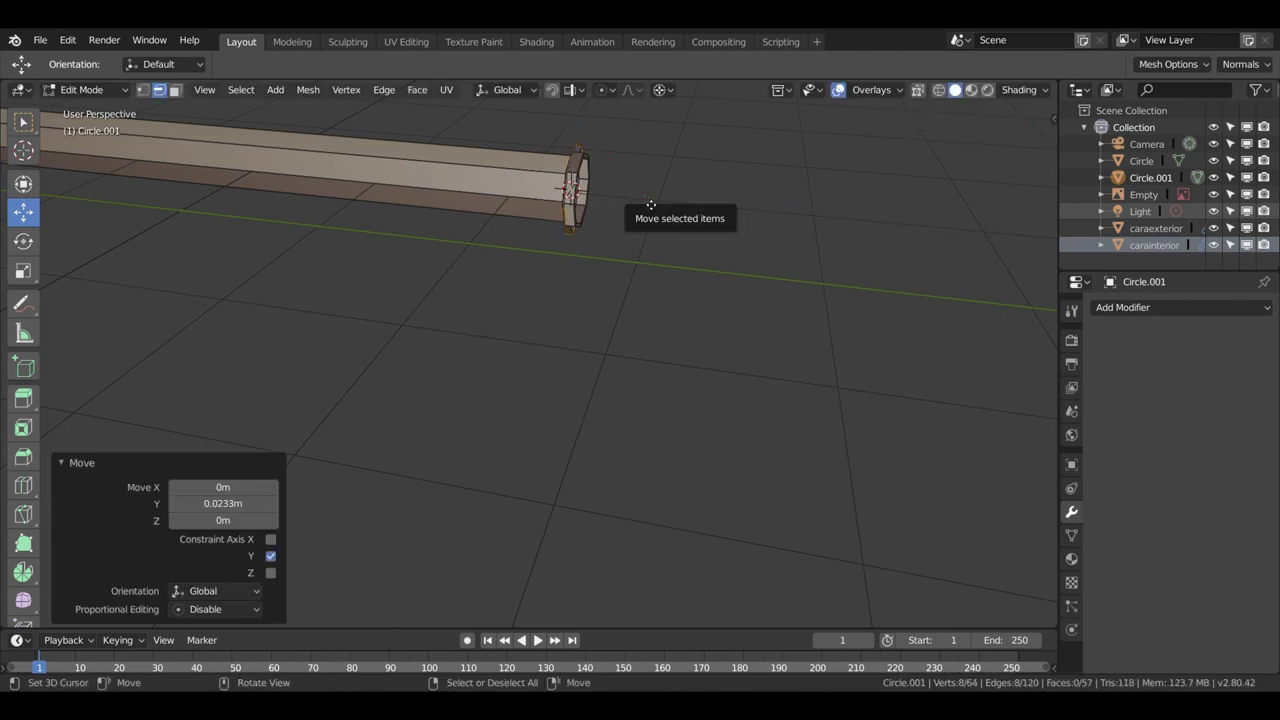
{"action": "mouse_move", "coordinate": [643, 214]}
{"action": "left_mouse_down"}
{"action": "mouse_move", "coordinate": [712, 214]}
{"action": "mouse_move", "coordinate": [699, 209]}
{"action": "left_mouse_up"}
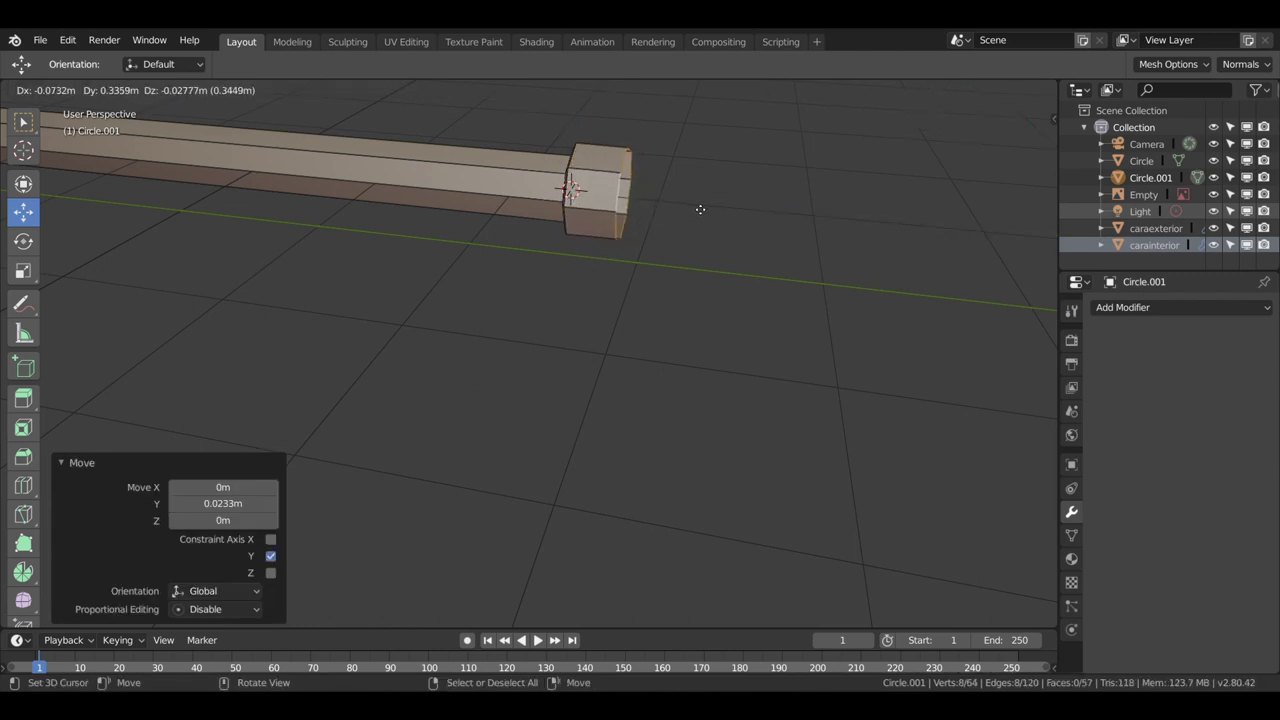
{"action": "key", "text": "z"}
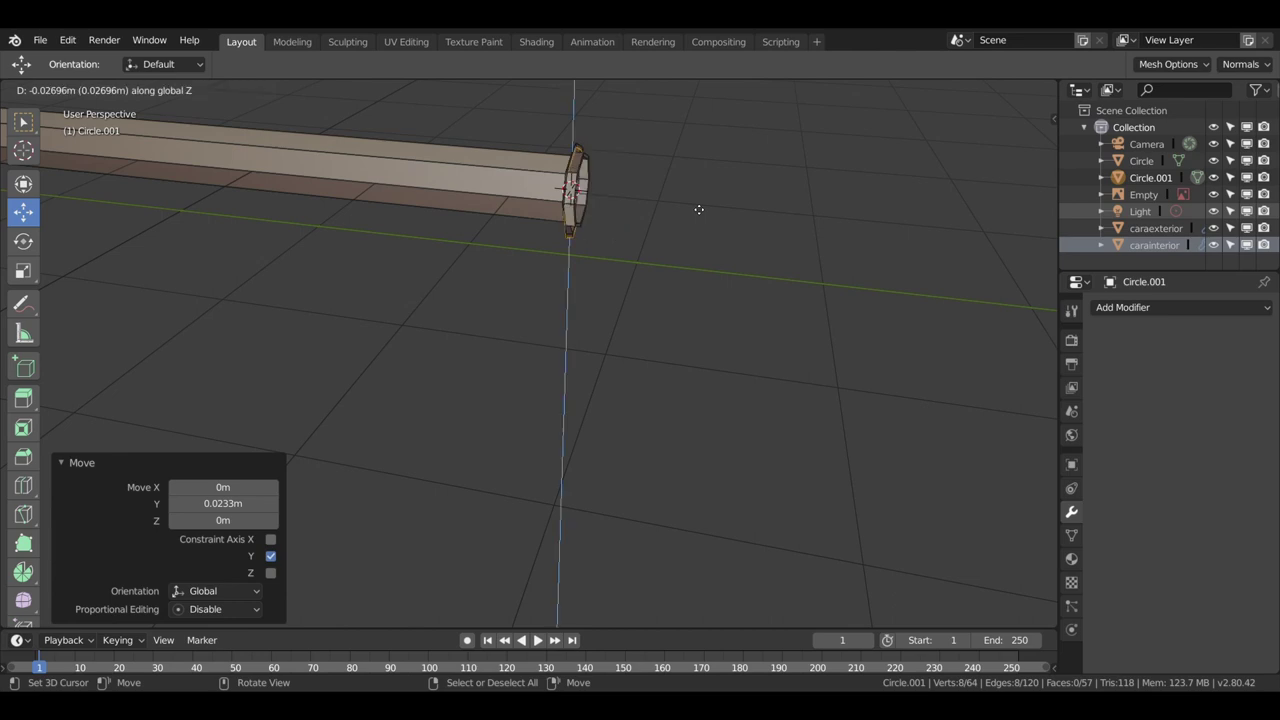
{"action": "key", "text": "Escape"}
{"action": "key", "text": "e"}
{"action": "left_click", "coordinate": [703, 209]}
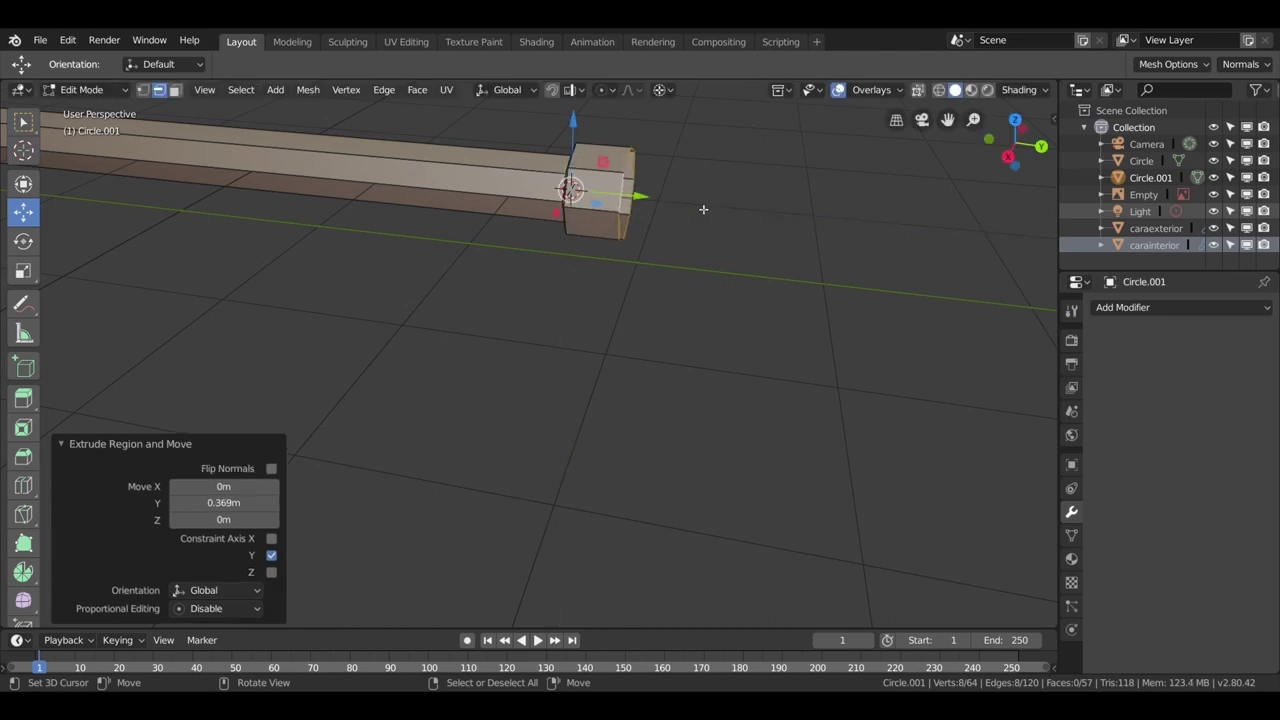
Extrude another segment along Y, try a small rotation, then undo it.
{"action": "key", "text": "e"}
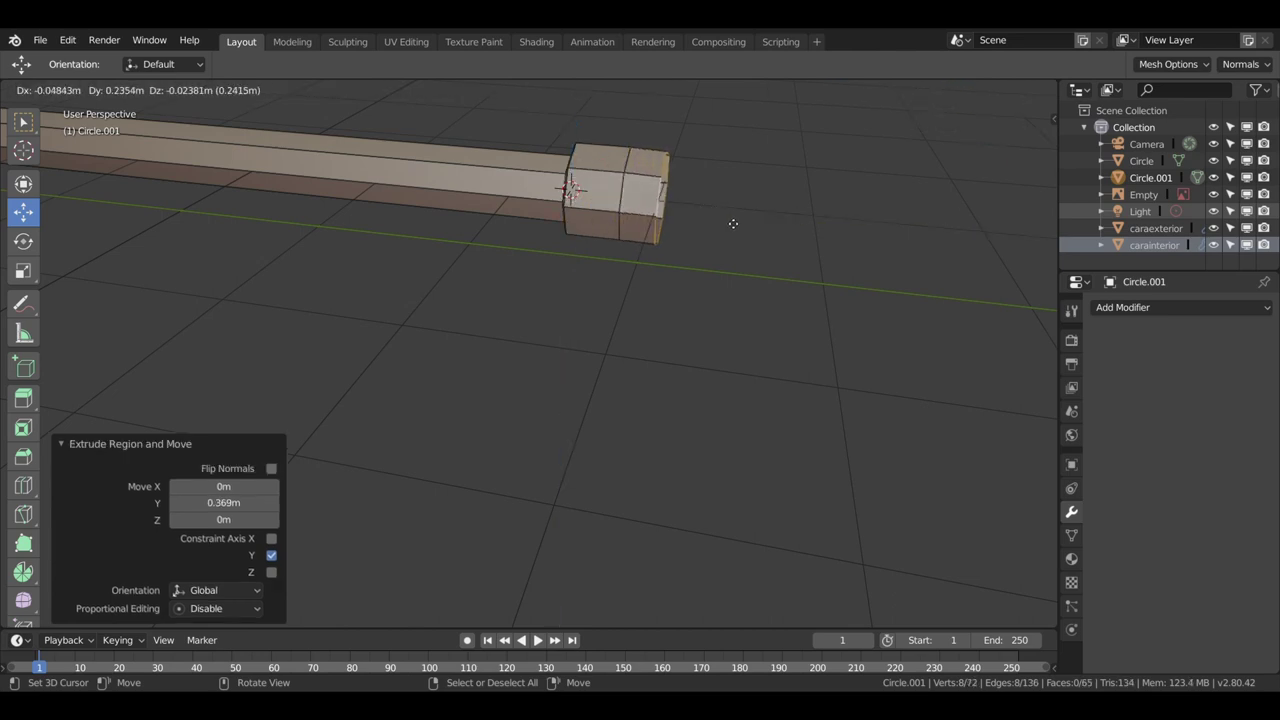
{"action": "key", "text": "y"}
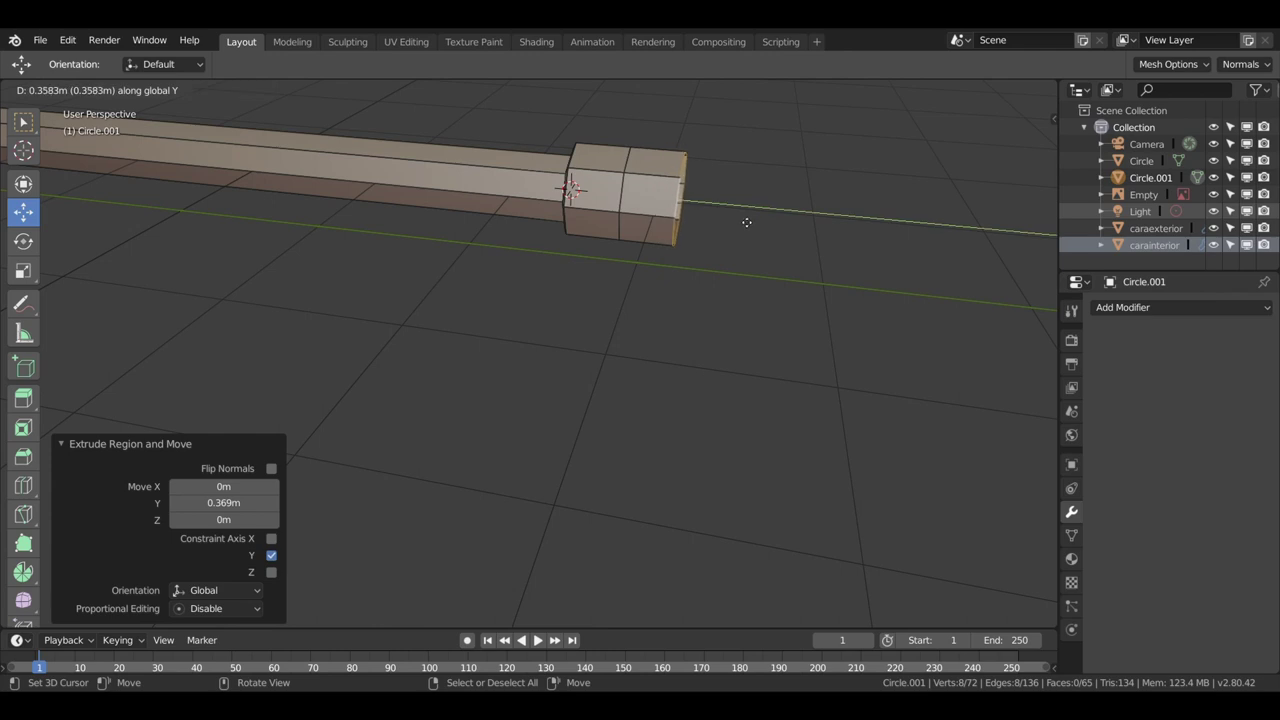
{"action": "left_click", "coordinate": [741, 220]}
{"action": "key", "text": "r"}
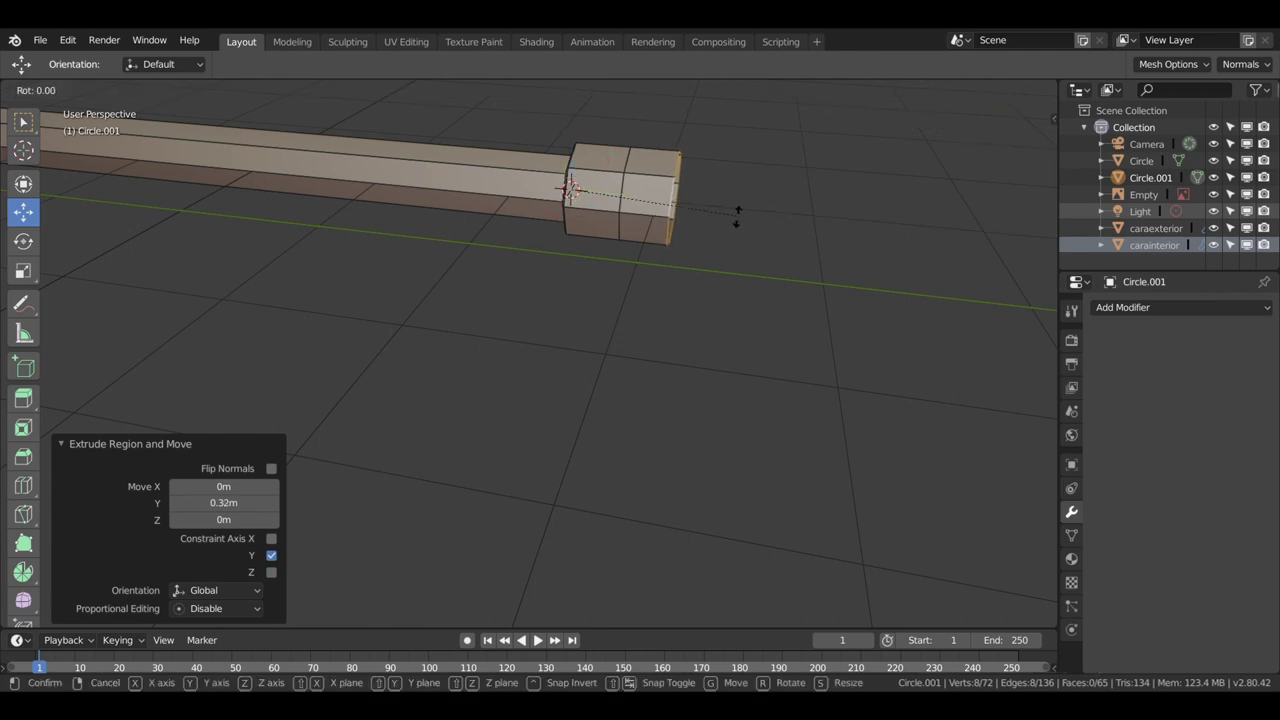
{"action": "key", "text": "y"}
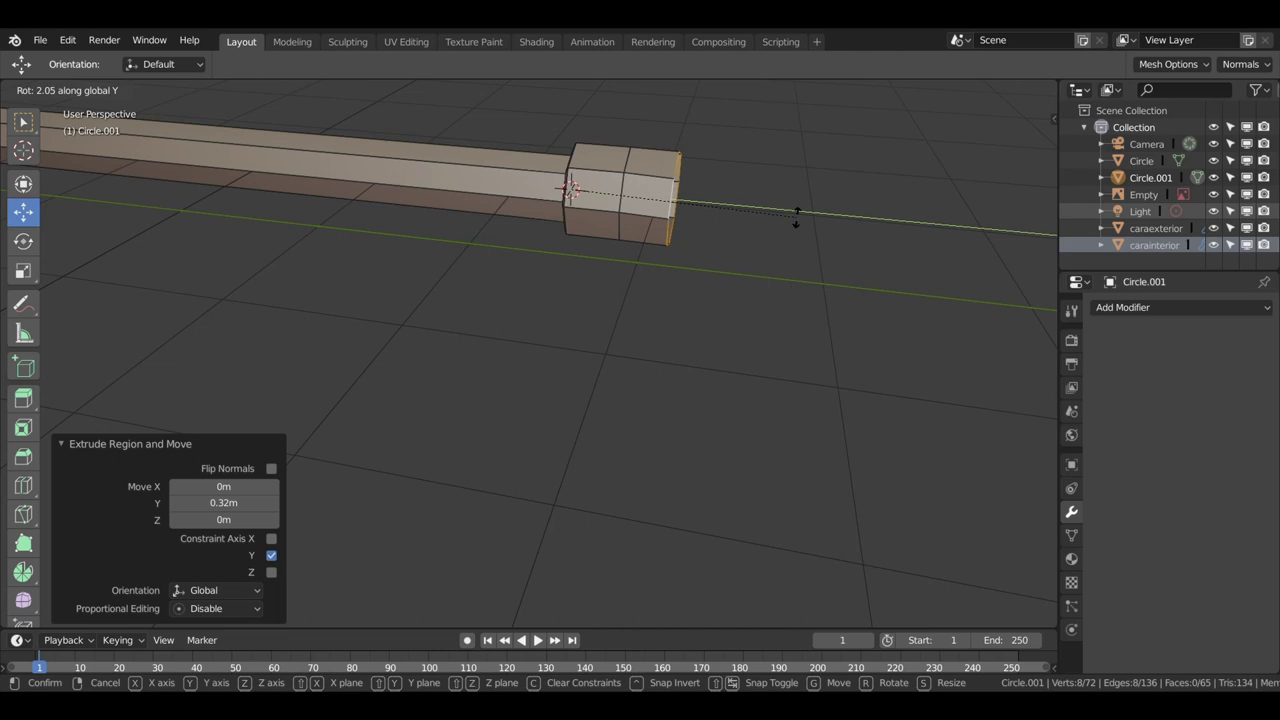
{"action": "key", "text": "y"}
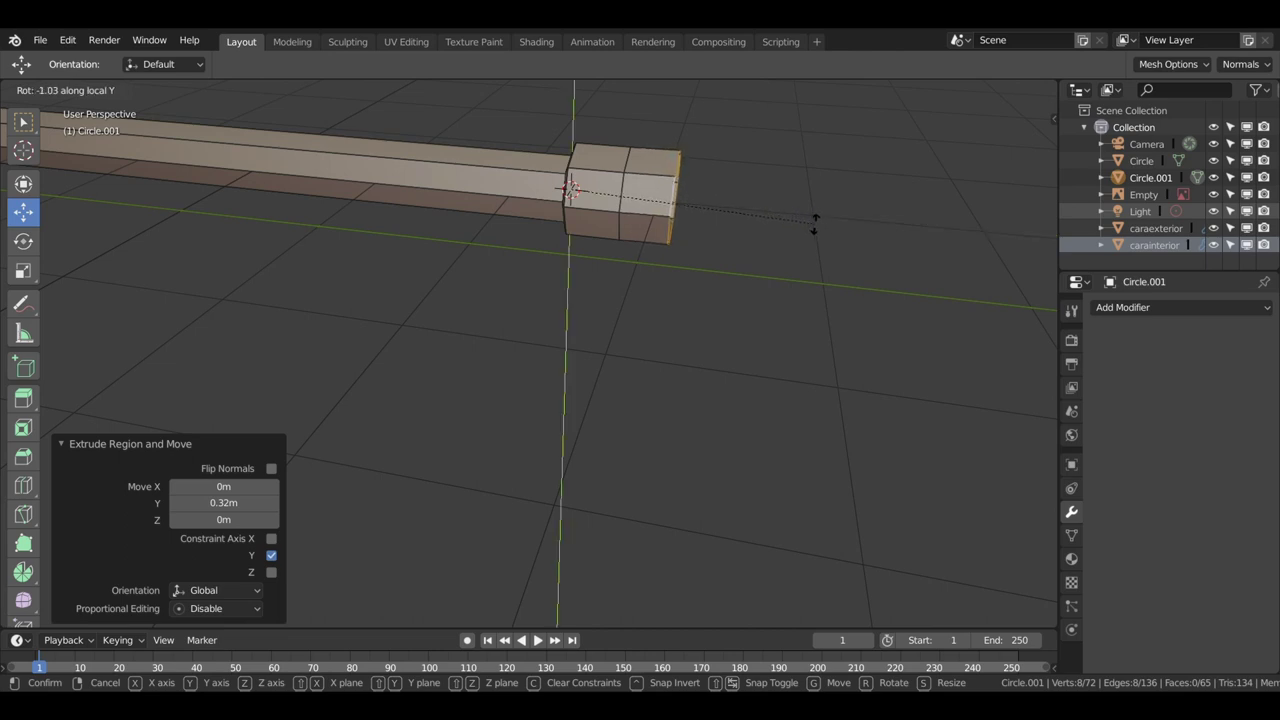
{"action": "key", "text": "z"}
{"action": "left_click", "coordinate": [831, 227]}
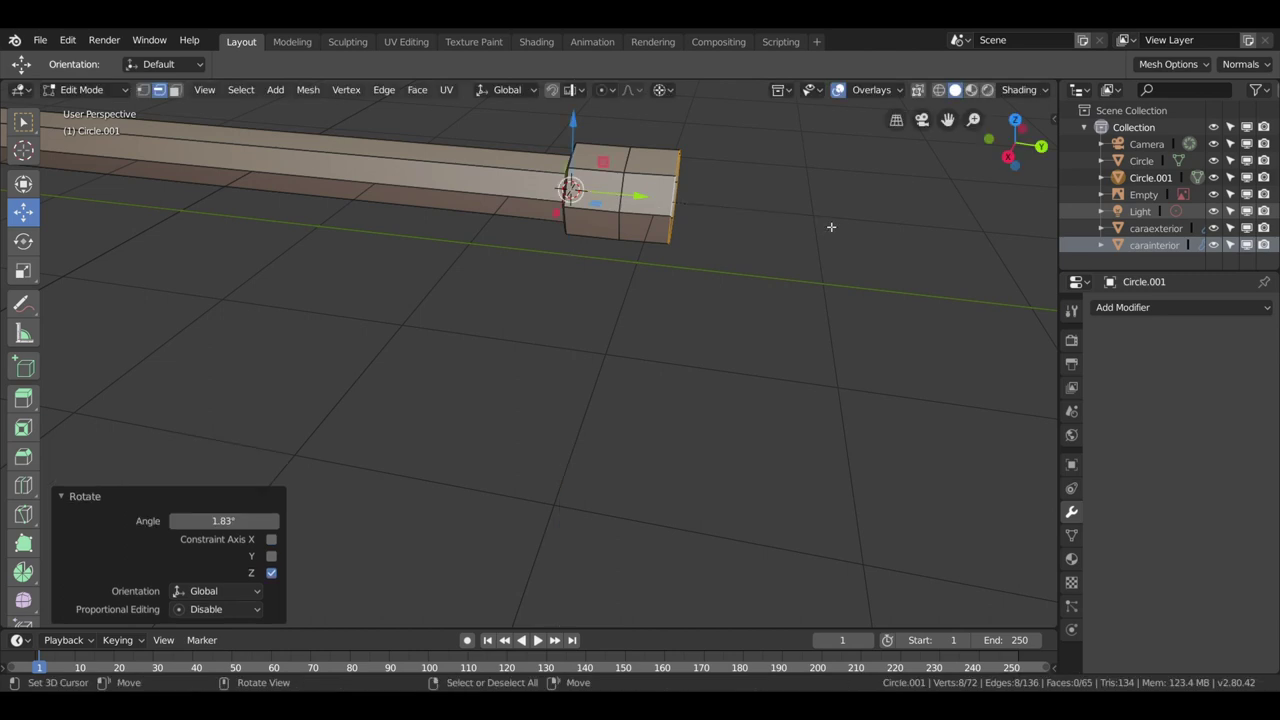
{"action": "key", "text": "ctrl+z"}
{"action": "key", "text": "ctrl+z"}
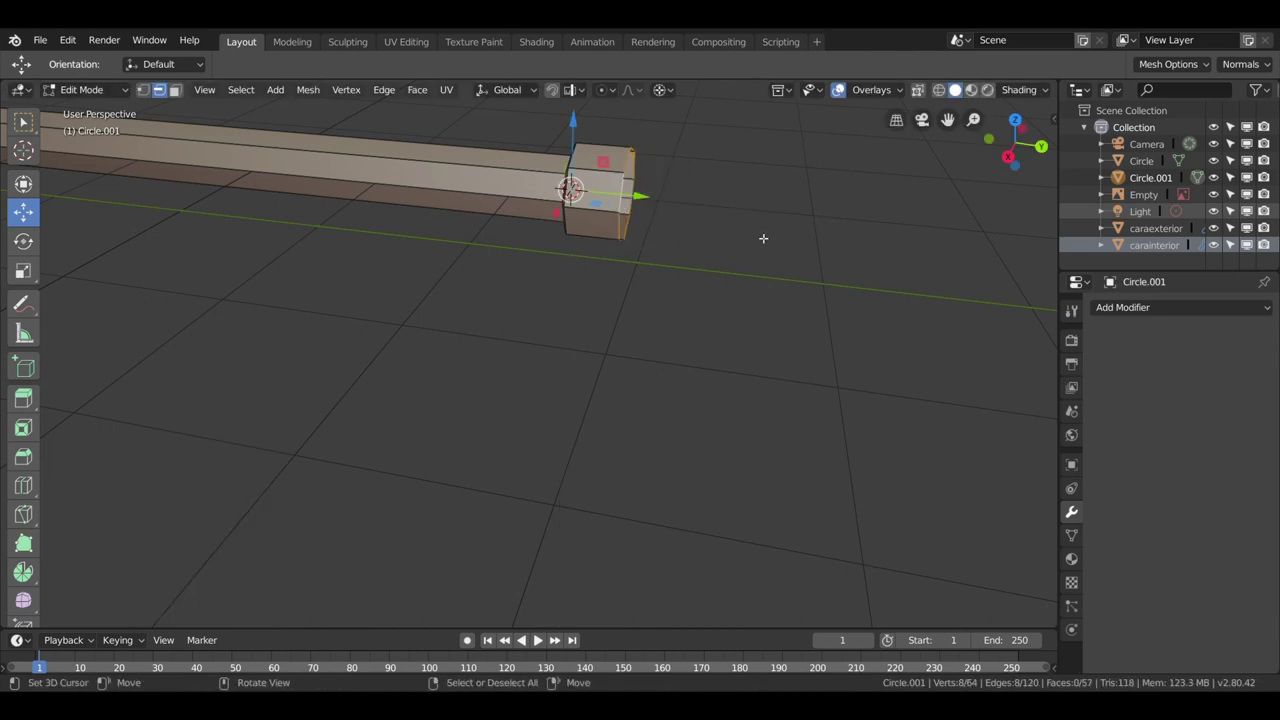
Extrude the end along Y to 0.365 m, then another segment to 0.409 m.
{"action": "key", "text": "e"}
{"action": "key", "text": "y"}
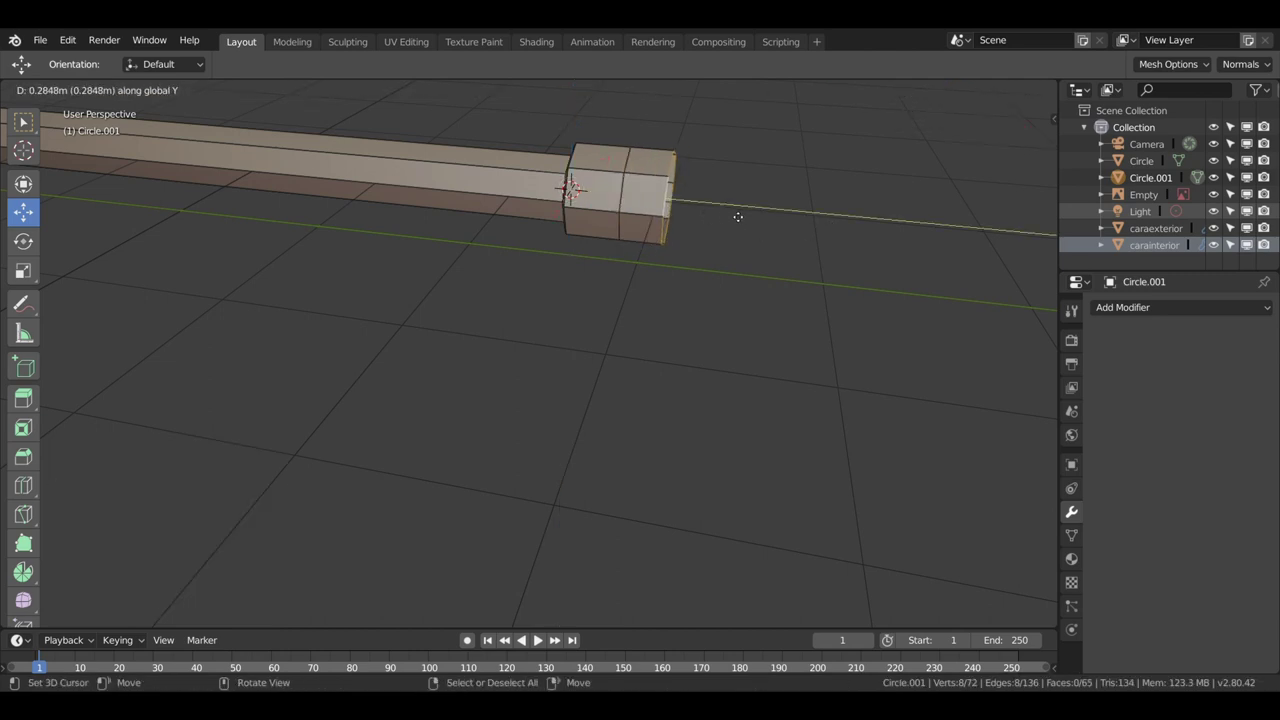
{"action": "left_click", "coordinate": [749, 218]}
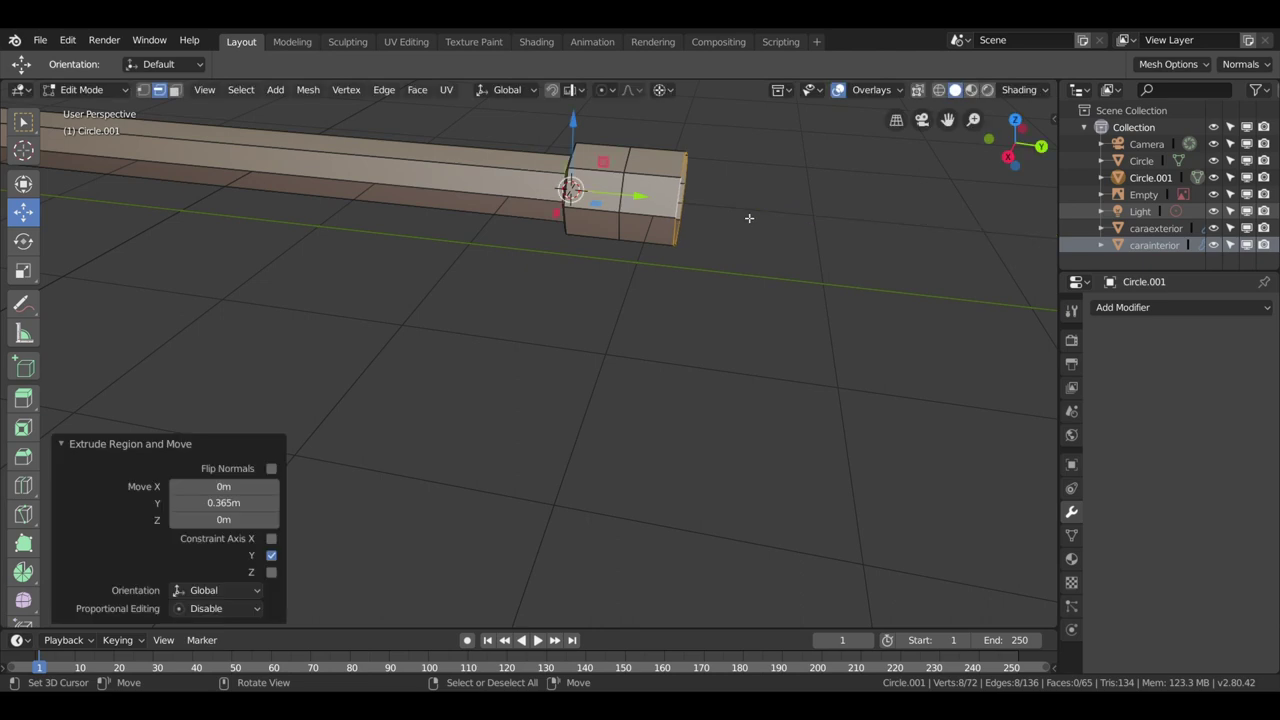
{"action": "key", "text": "e"}
{"action": "key", "text": "y"}
{"action": "left_click", "coordinate": [808, 221]}
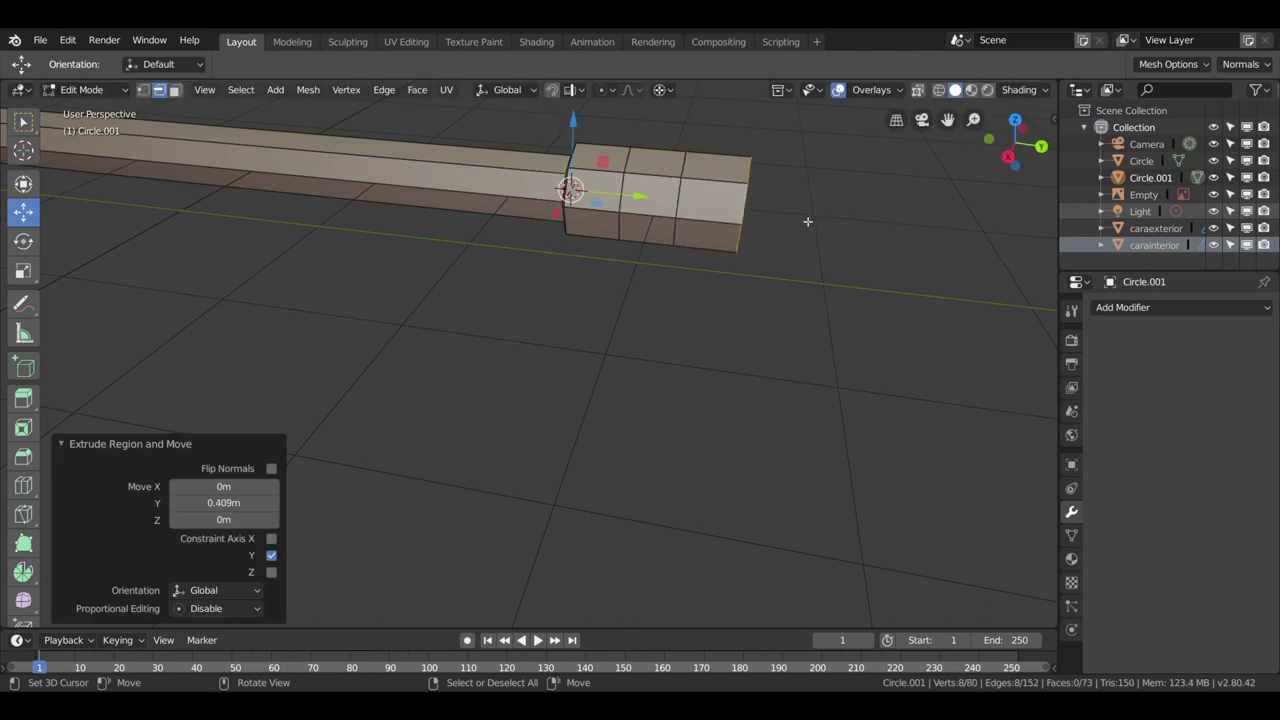
{"action": "mouse_move", "coordinate": [808, 221]}
{"action": "middle_mouse_down"}
{"action": "mouse_move", "coordinate": [666, 223]}
{"action": "mouse_move", "coordinate": [514, 197]}
{"action": "middle_mouse_up"}
{"action": "scroll", "coordinate": [602, 254], "scroll_direction": "down", "scroll_amount": 3}
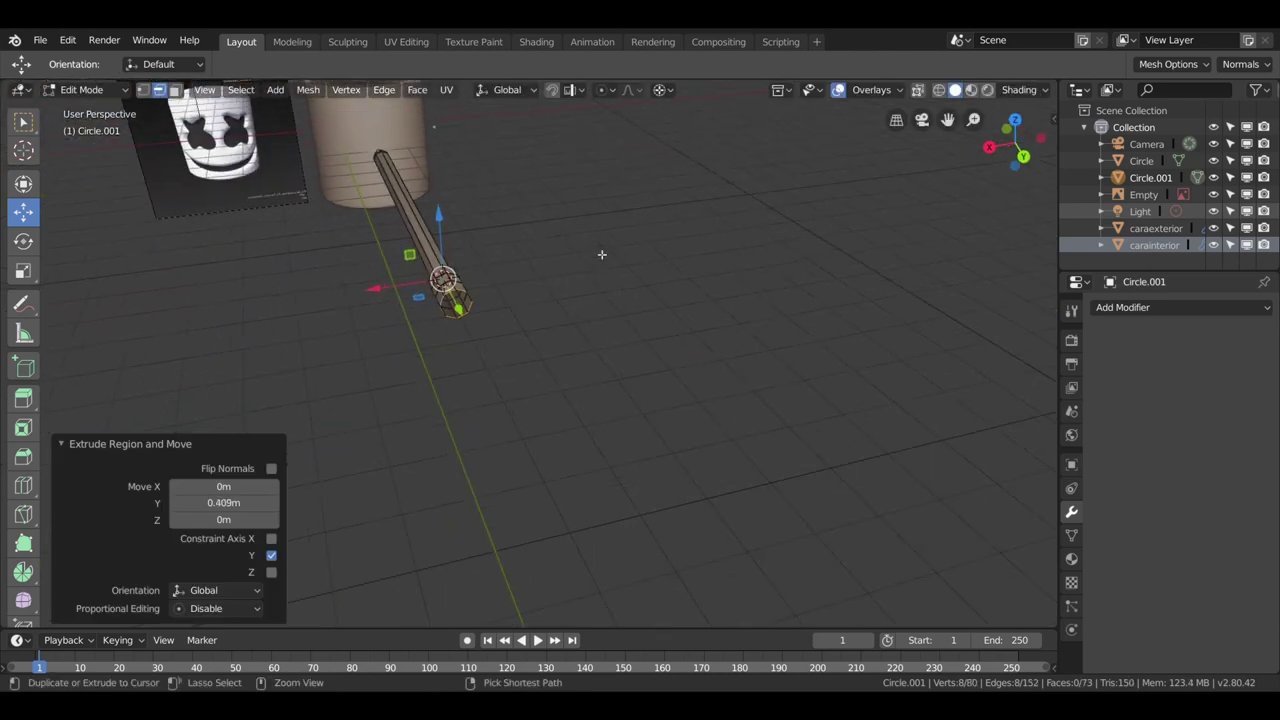
{"action": "scroll", "coordinate": [602, 254], "scroll_direction": "up", "scroll_amount": 2}
{"action": "middle_click_drag", "start_coordinate": [602, 254], "coordinate": [583, 211], "text": "shift"}
{"action": "scroll", "coordinate": [552, 313], "scroll_direction": "down", "scroll_amount": 1}
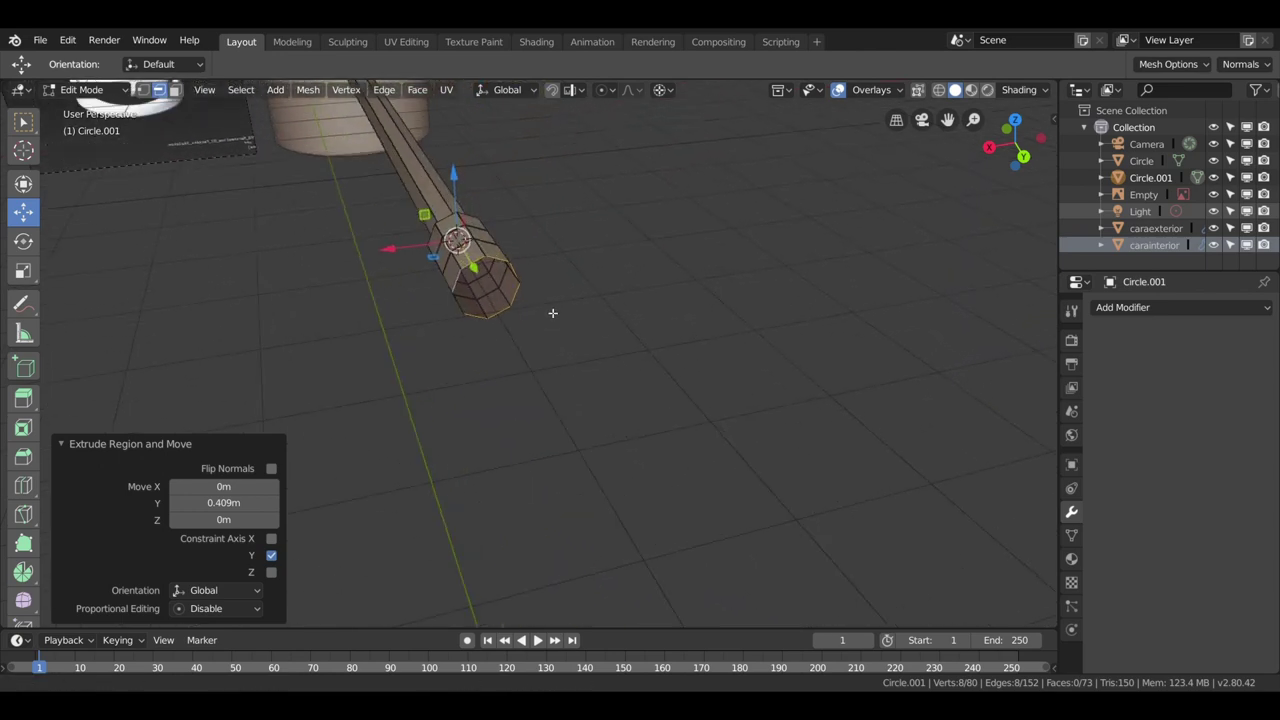
{"action": "middle_click_drag", "start_coordinate": [552, 313], "coordinate": [455, 273]}
Widen the rod's end ring to 1.165 around its center.
{"action": "key", "text": "shift+s"}
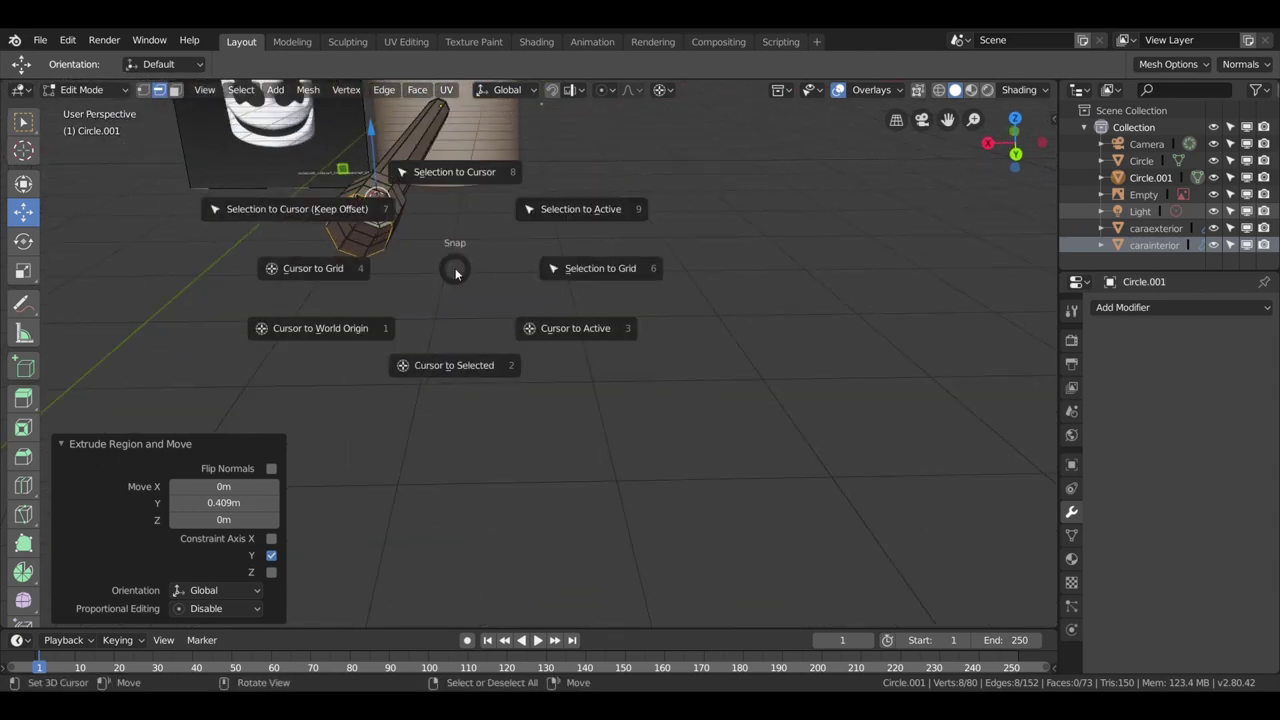
{"action": "left_click", "coordinate": [468, 367]}
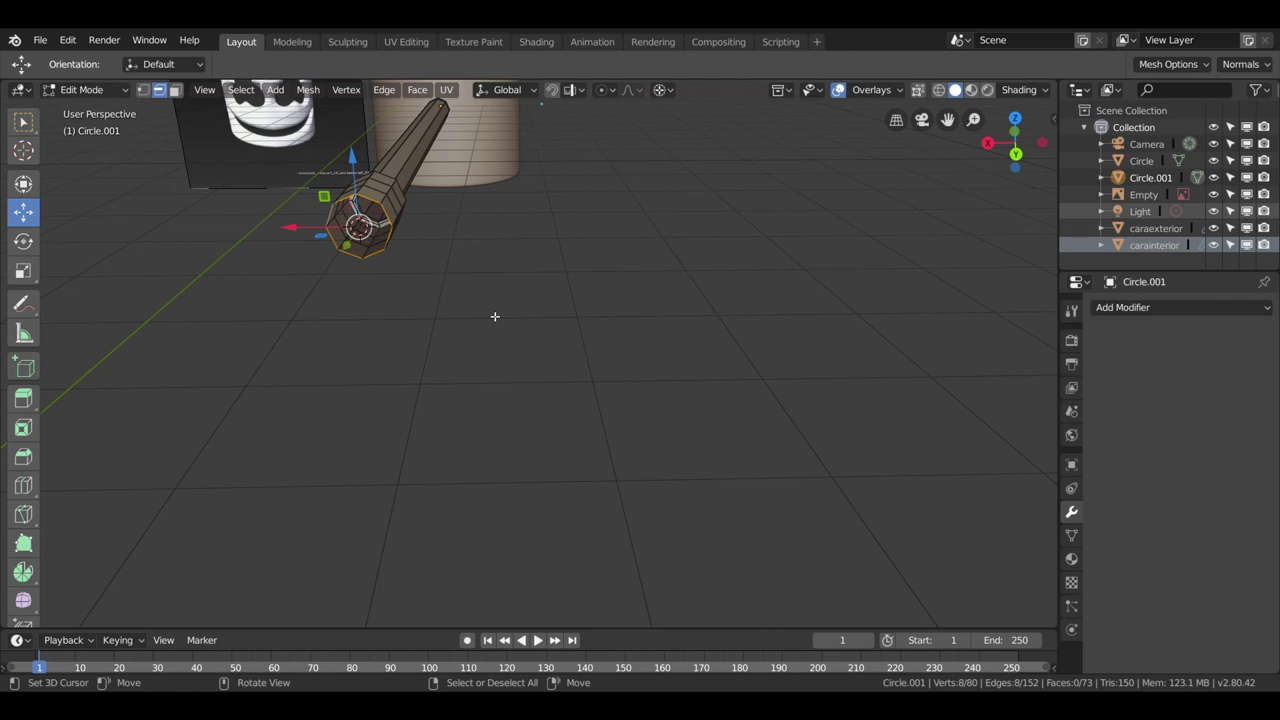
{"action": "key", "text": "s"}
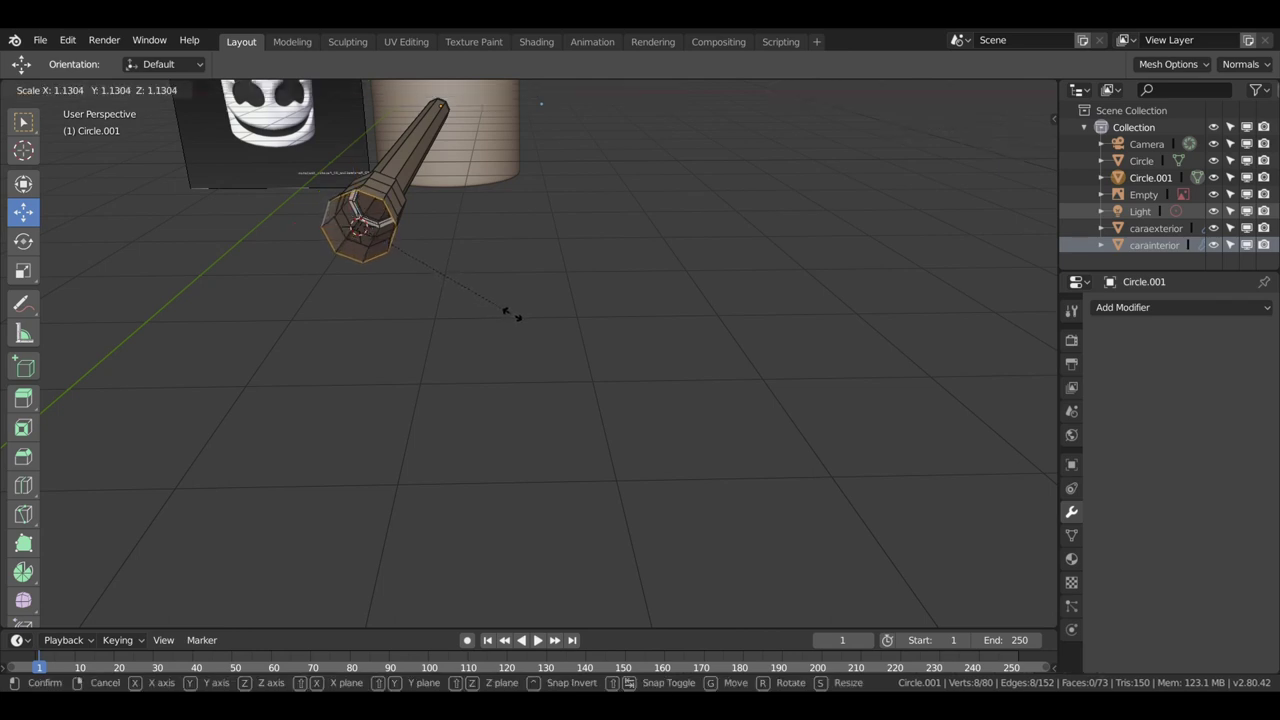
{"action": "left_click", "coordinate": [517, 316]}
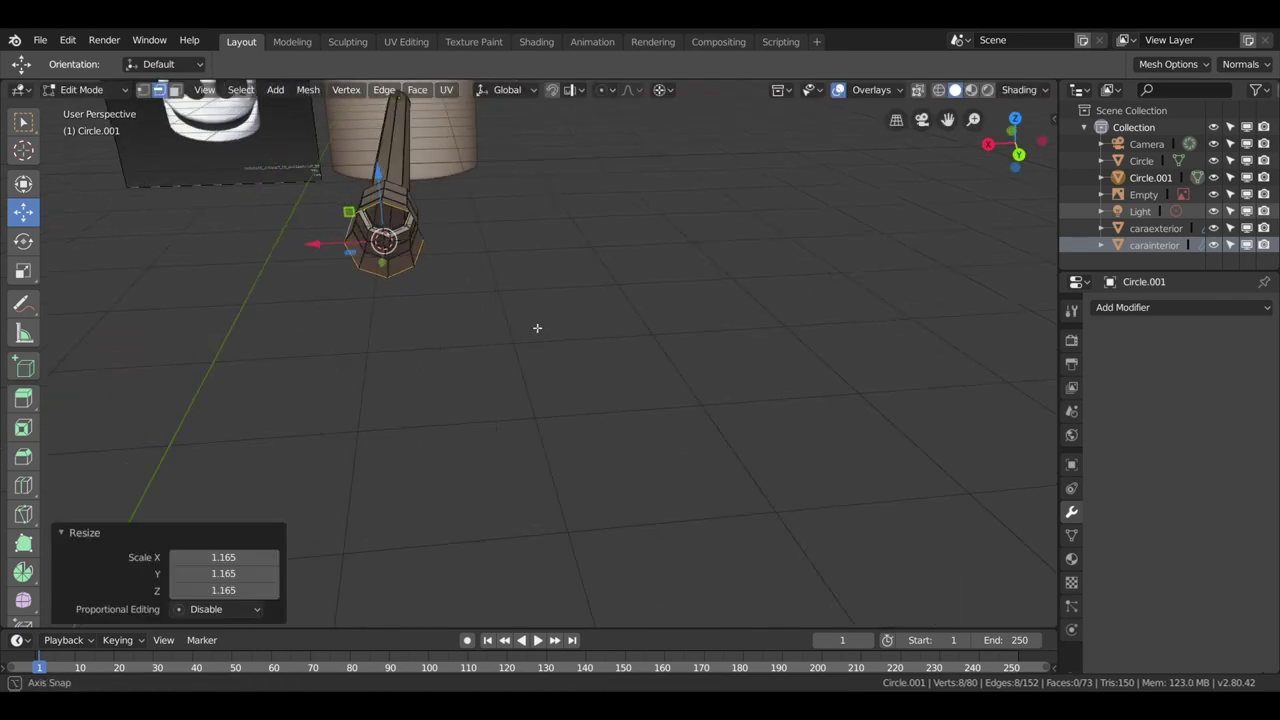
{"action": "middle_click_drag", "start_coordinate": [537, 329], "coordinate": [670, 304]}
Extrude the tip a little further along Y and cap the open end with a face.
{"action": "key", "text": "e"}
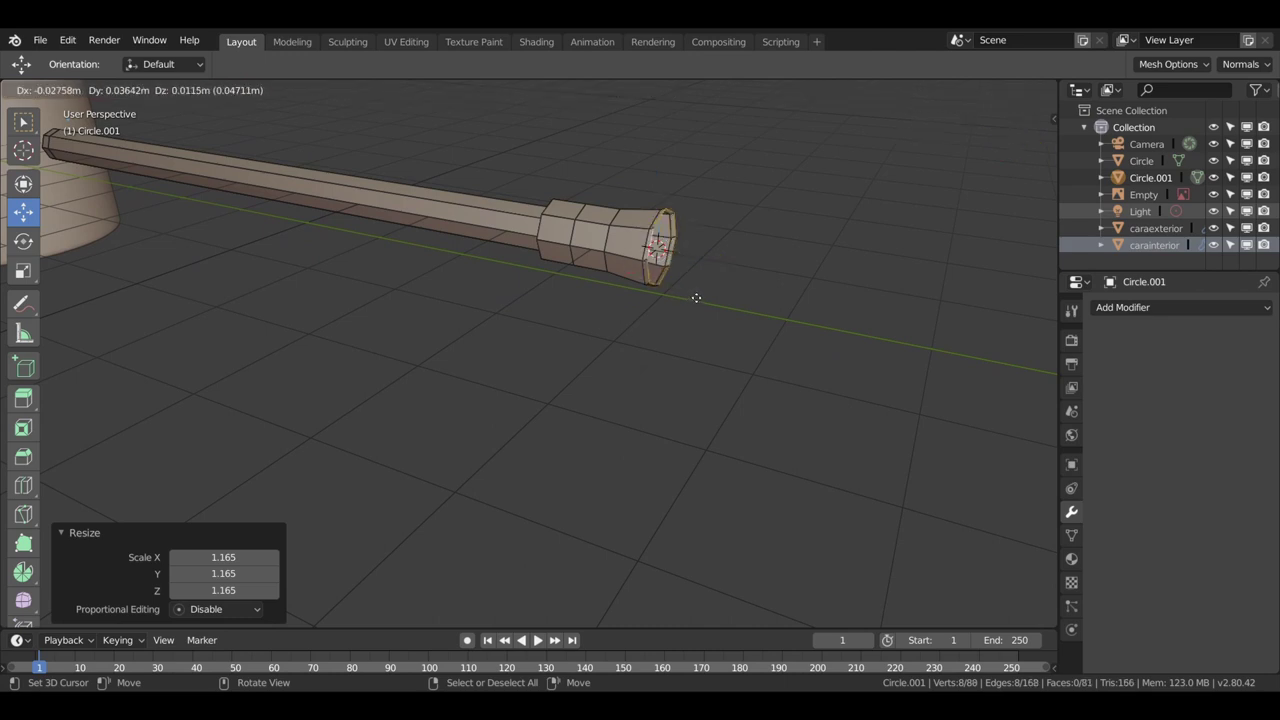
{"action": "key", "text": "y"}
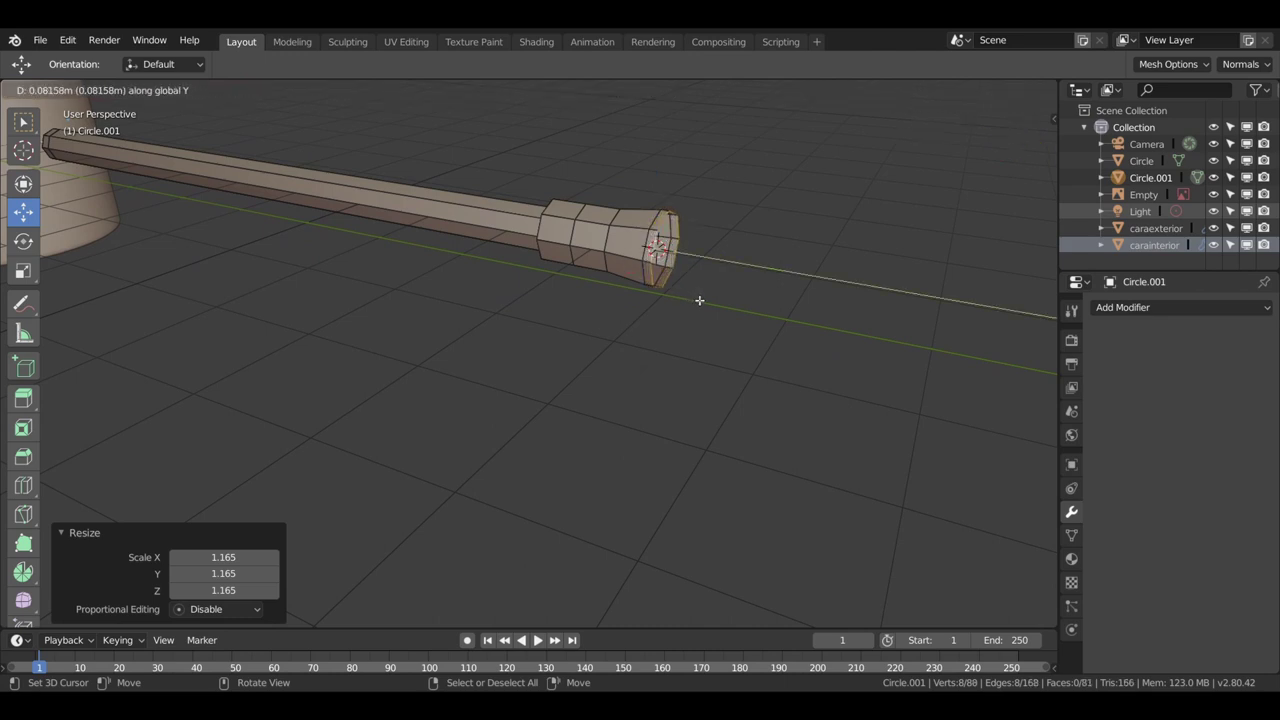
{"action": "left_click", "coordinate": [699, 300]}
{"action": "key", "text": "f"}
{"action": "mouse_move", "coordinate": [689, 280]}
{"action": "middle_mouse_down"}
{"action": "mouse_move", "coordinate": [589, 257]}
{"action": "mouse_move", "coordinate": [505, 296]}
{"action": "middle_mouse_up"}
Inset the end cap by 0.234 and select its top and bottom vertices to move along Y.
{"action": "key", "text": "i"}
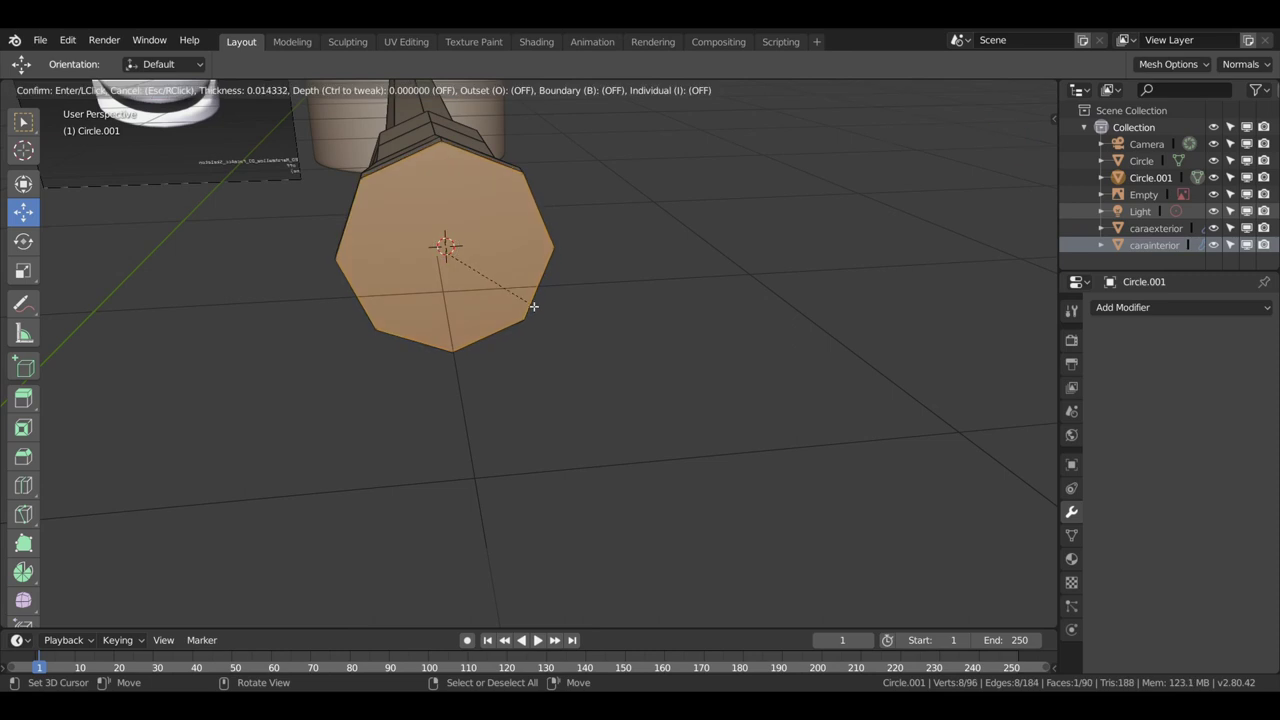
{"action": "left_click", "coordinate": [477, 279]}
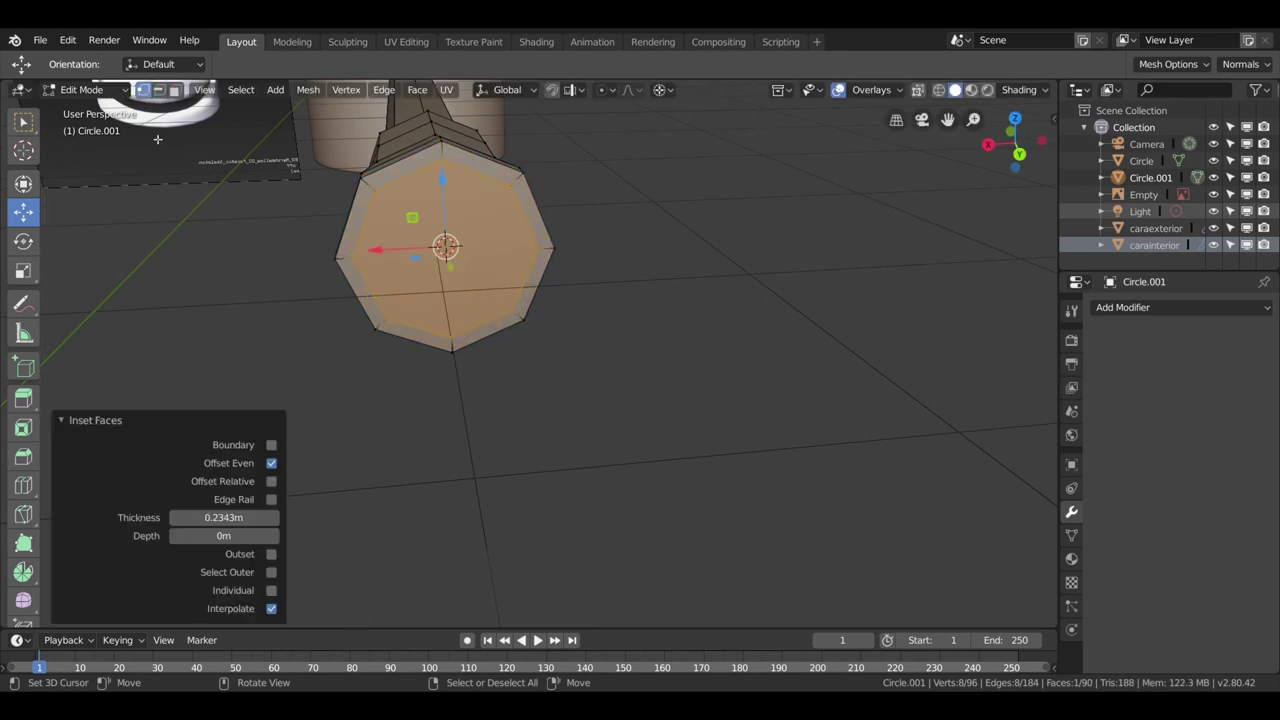
{"action": "left_click", "coordinate": [352, 254]}
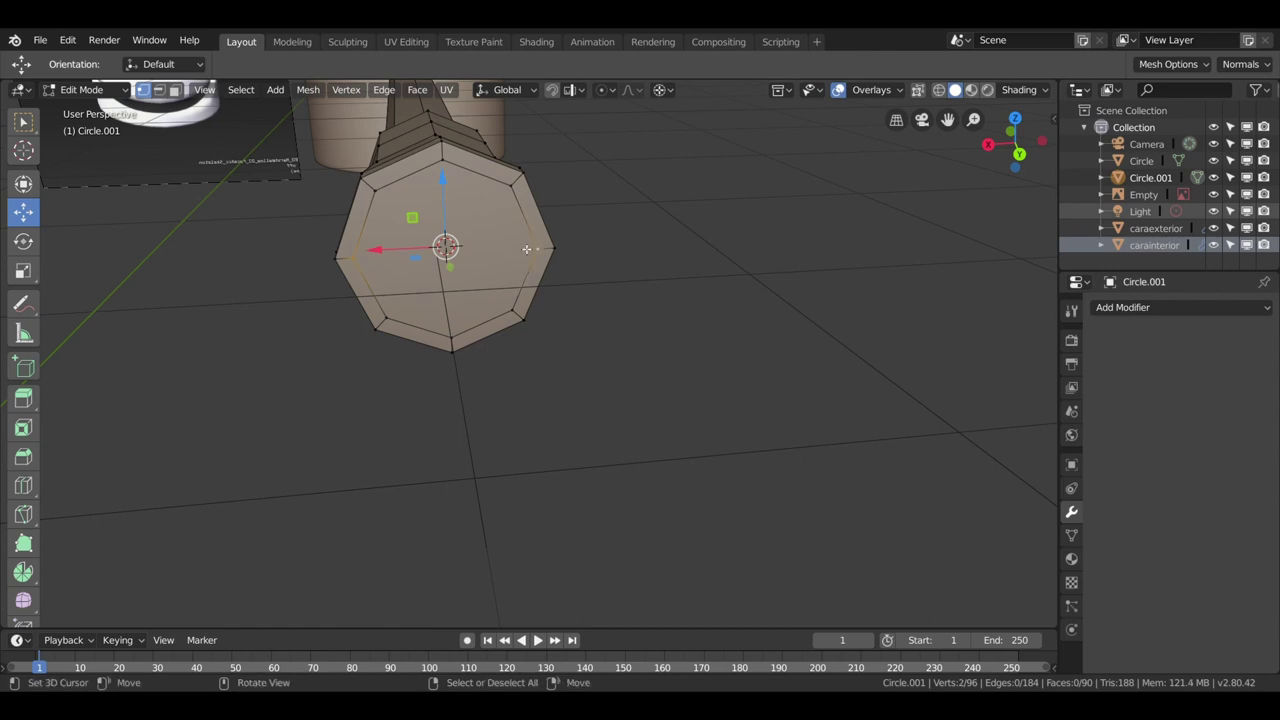
{"action": "left_click", "coordinate": [476, 330]}
{"action": "left_click", "coordinate": [451, 176], "text": "shift"}
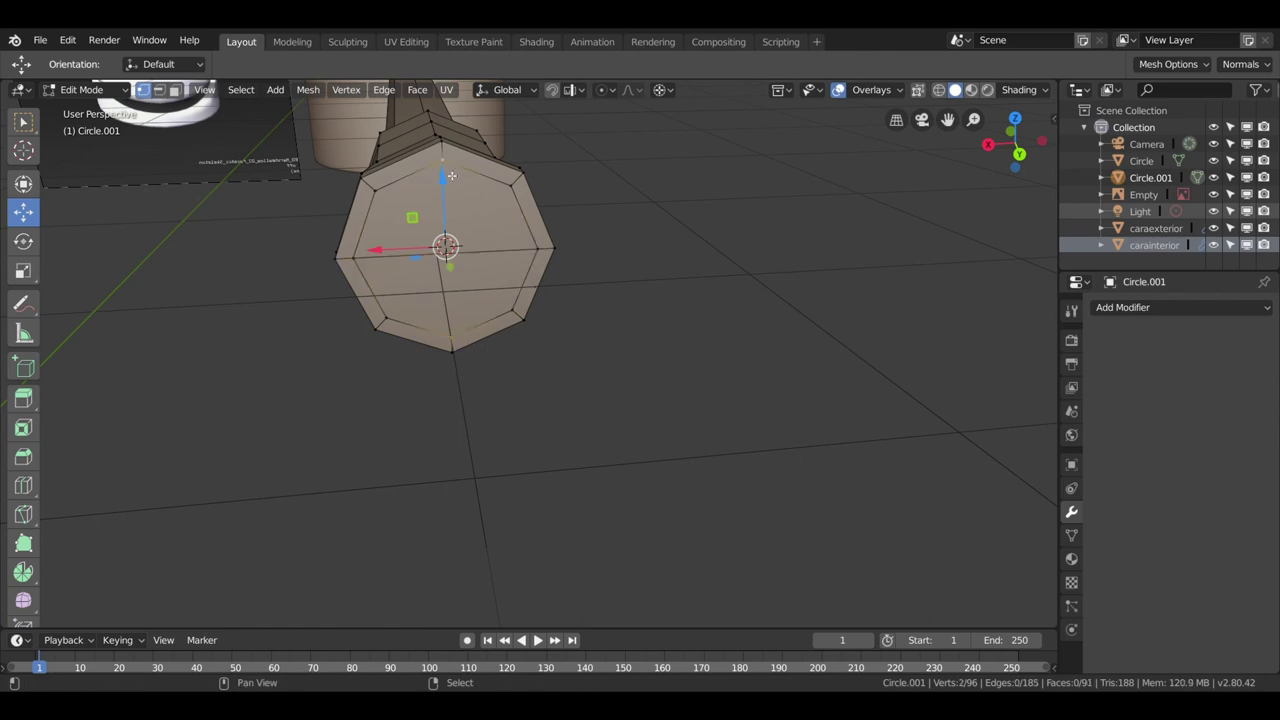
{"action": "scroll", "coordinate": [495, 178], "scroll_direction": "down", "scroll_amount": 3}
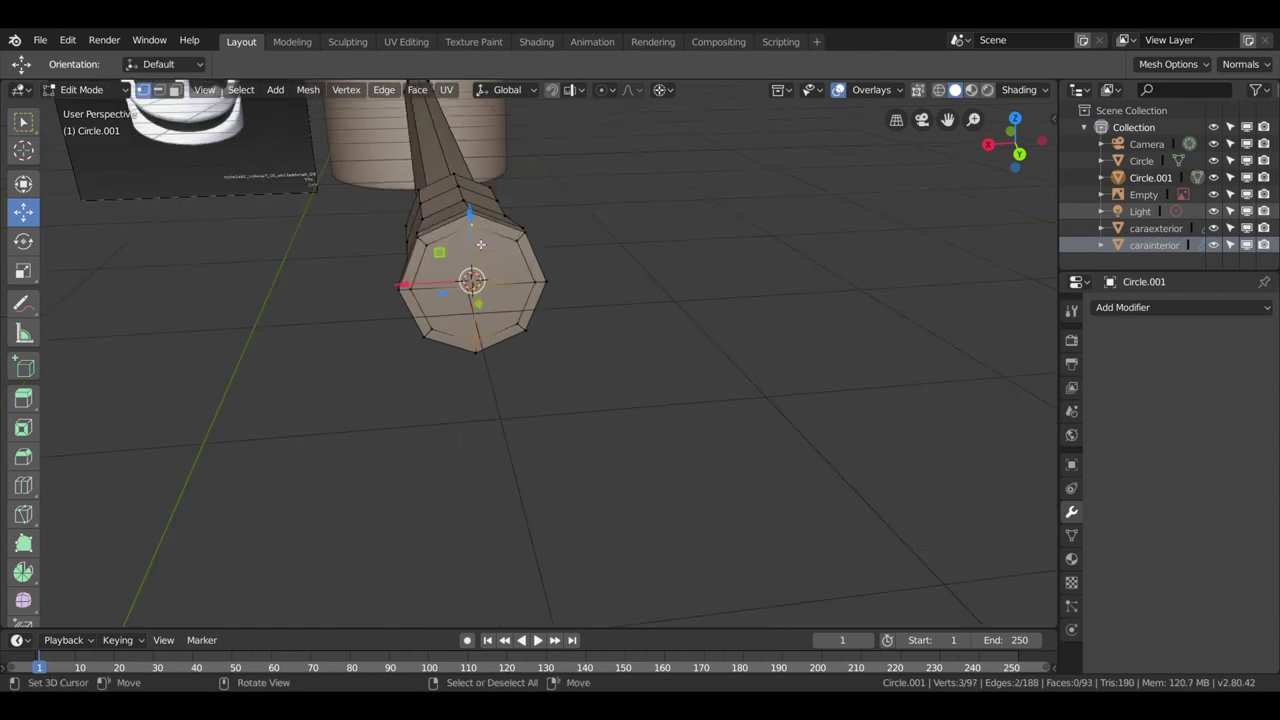
{"action": "scroll", "coordinate": [495, 178], "scroll_direction": "down", "scroll_amount": 2}
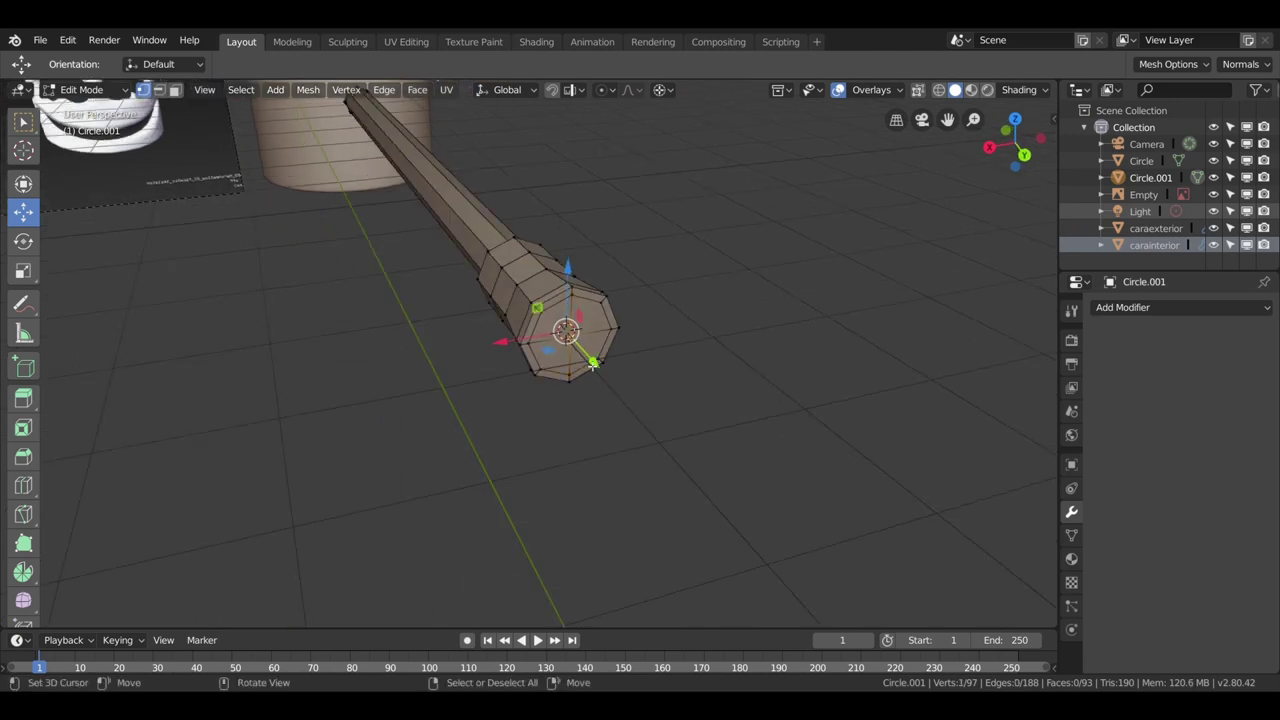
{"action": "left_click_drag", "start_coordinate": [592, 365], "coordinate": [604, 367]}
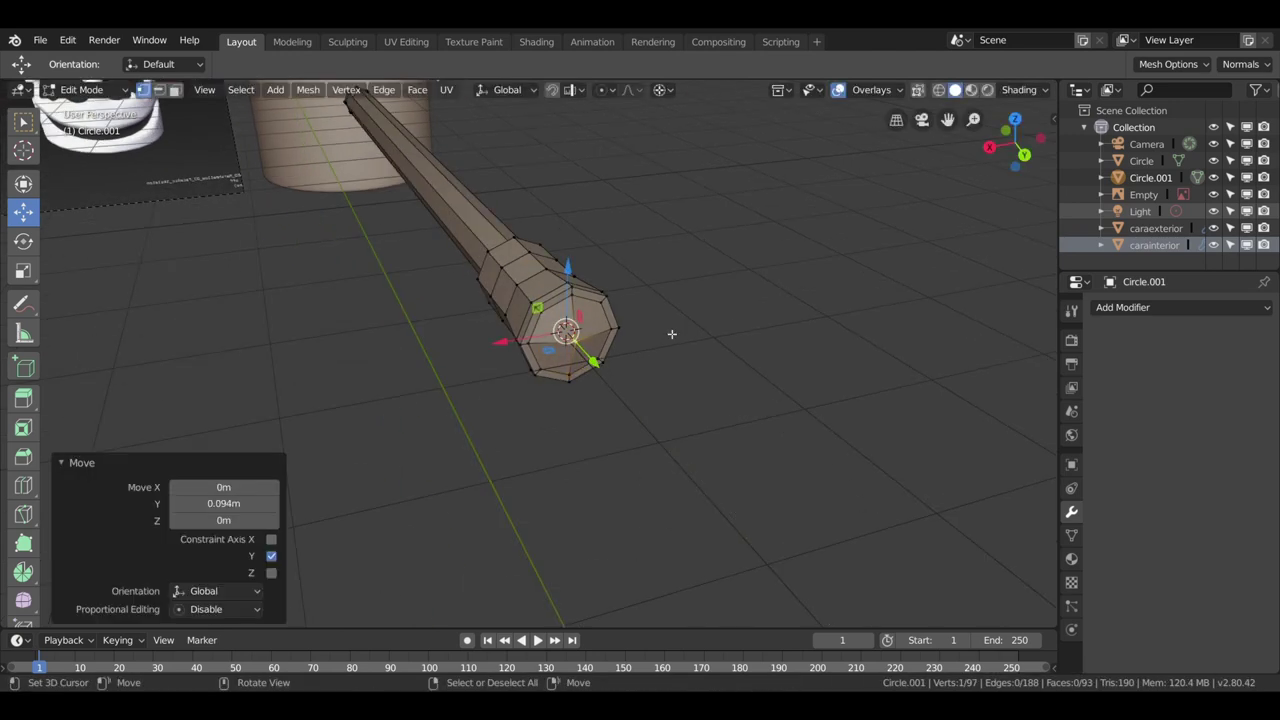
Add a Subdivision Surface modifier to the rod with viewport level 2.
{"action": "left_click", "coordinate": [1138, 318]}
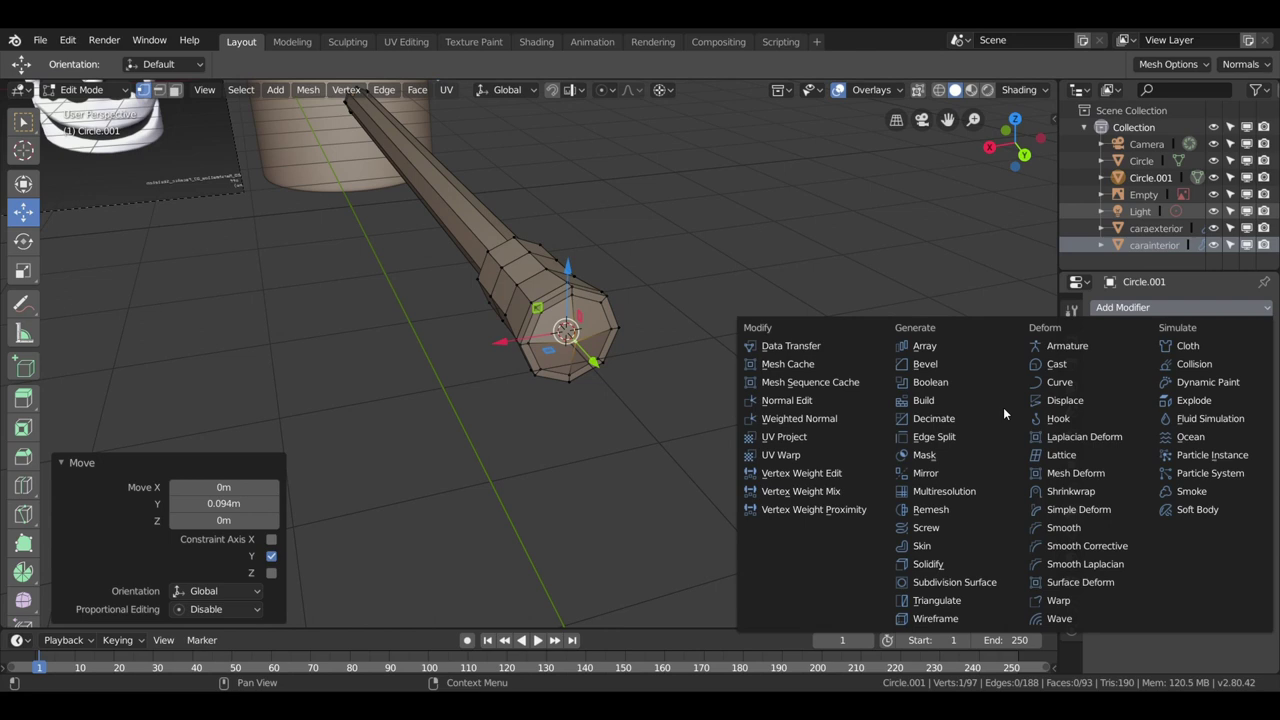
{"action": "left_click", "coordinate": [930, 580]}
{"action": "left_click", "coordinate": [1172, 417]}
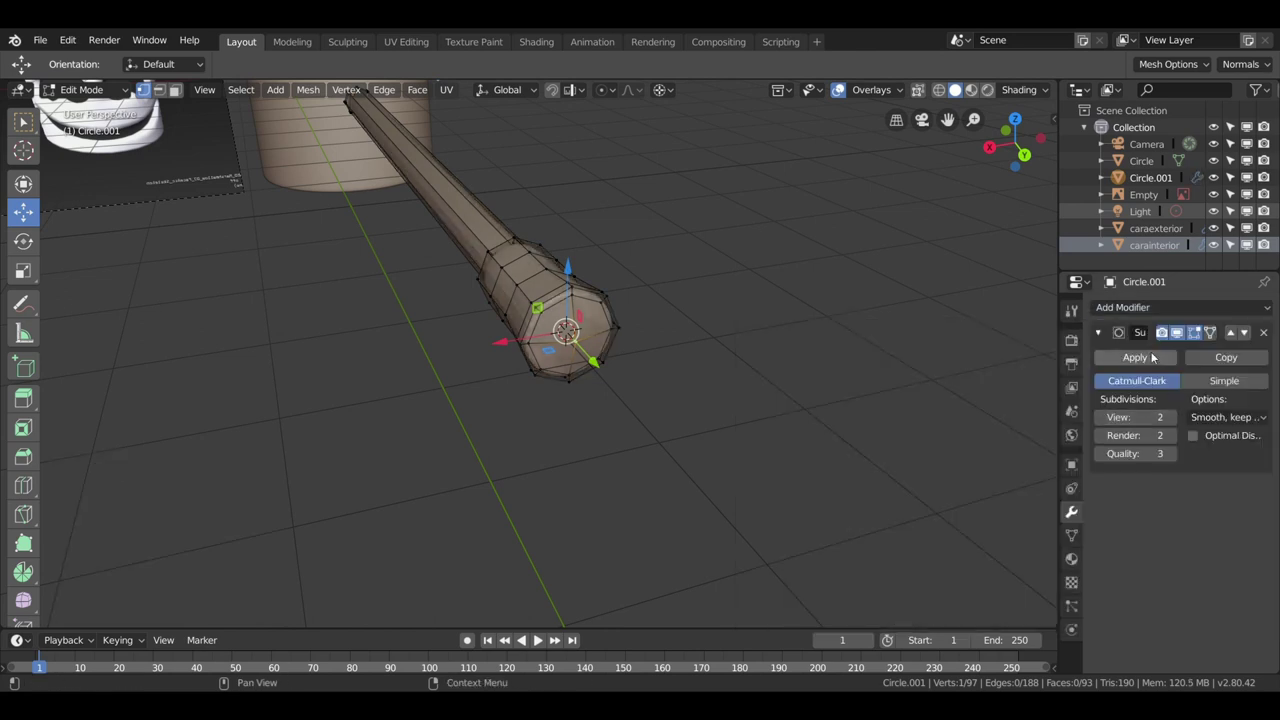
Finish moving the rod end into place.
{"action": "mouse_move", "coordinate": [576, 330]}
{"action": "middle_mouse_down"}
{"action": "mouse_move", "coordinate": [660, 334]}
{"action": "mouse_move", "coordinate": [666, 269]}
{"action": "mouse_move", "coordinate": [749, 283]}
{"action": "mouse_move", "coordinate": [688, 285]}
{"action": "middle_mouse_up"}
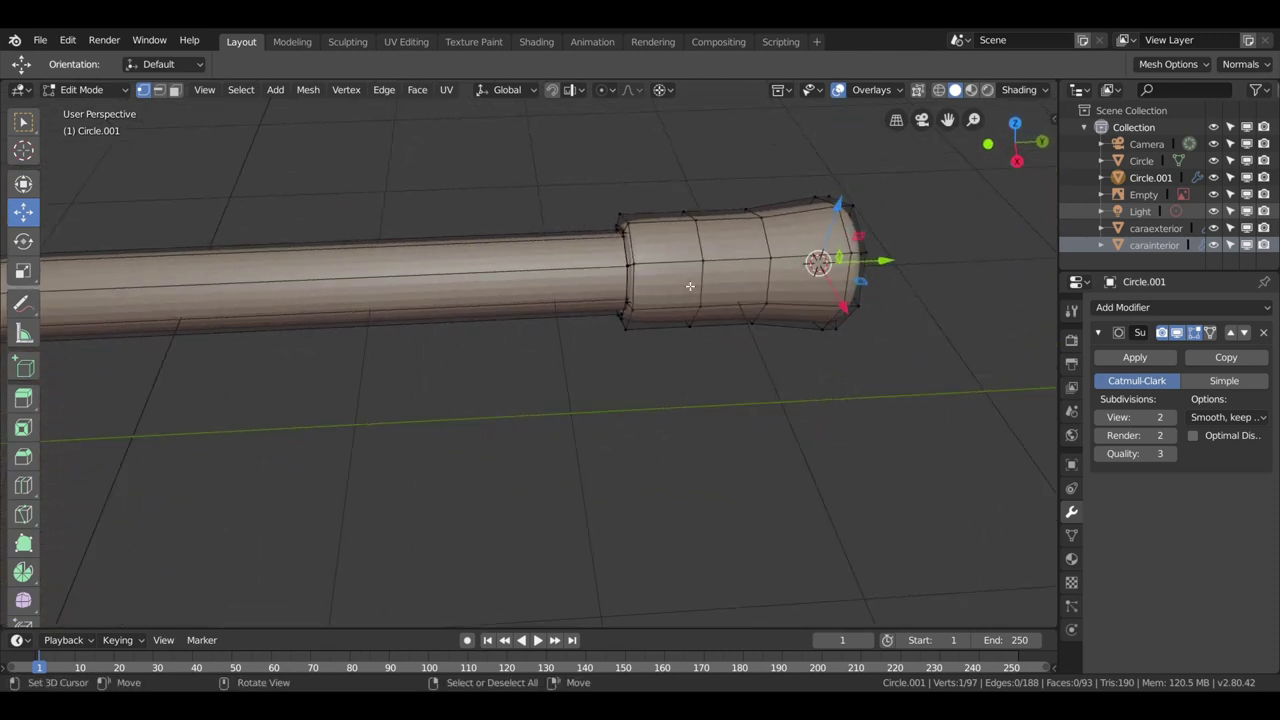
{"action": "key", "text": "g"}
{"action": "left_click", "coordinate": [678, 283]}
Shade the rod smooth in Object Mode.
{"action": "key", "text": "Tab"}
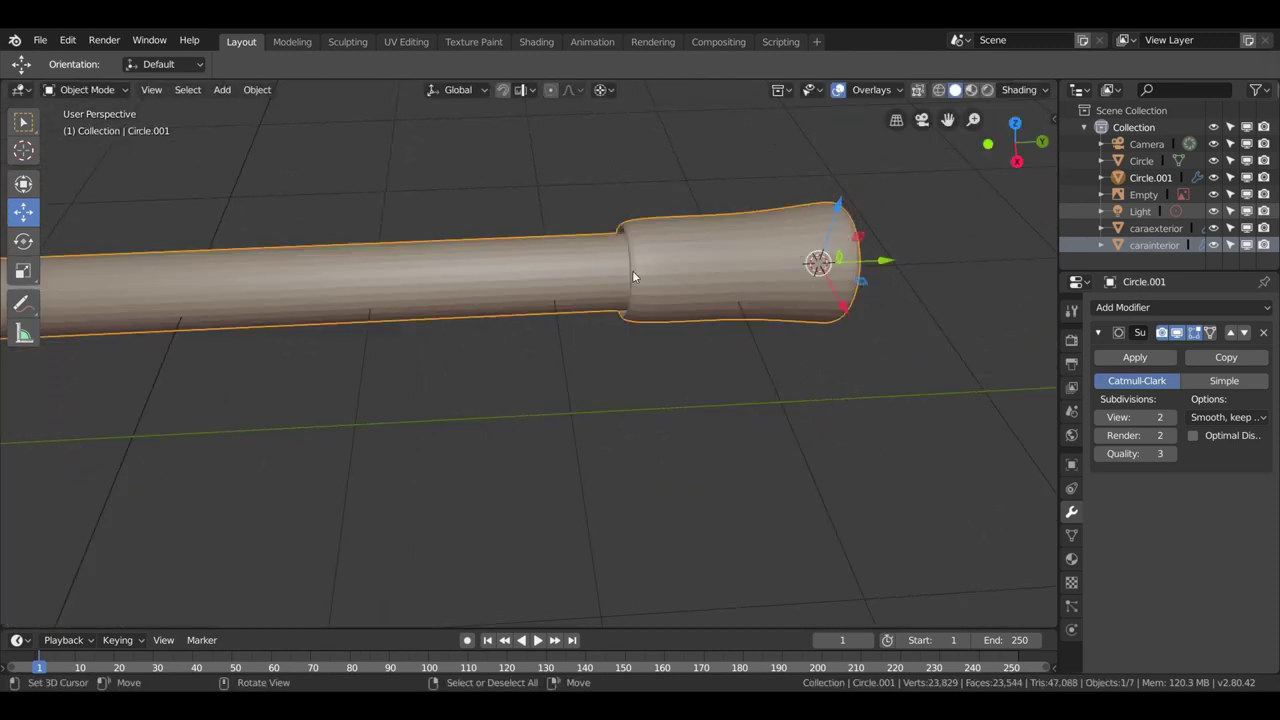
{"action": "right_click", "coordinate": [632, 270]}
{"action": "left_click", "coordinate": [627, 273]}
{"action": "mouse_move", "coordinate": [659, 312]}
{"action": "middle_mouse_down"}
{"action": "mouse_move", "coordinate": [725, 292]}
{"action": "mouse_move", "coordinate": [681, 251]}
{"action": "mouse_move", "coordinate": [609, 314]}
{"action": "middle_mouse_up"}
Add an edge loop at the rod joint and shrink it to 0.913.
{"action": "key", "text": "Tab"}
{"action": "scroll", "coordinate": [681, 251], "scroll_direction": "up", "scroll_amount": 3}
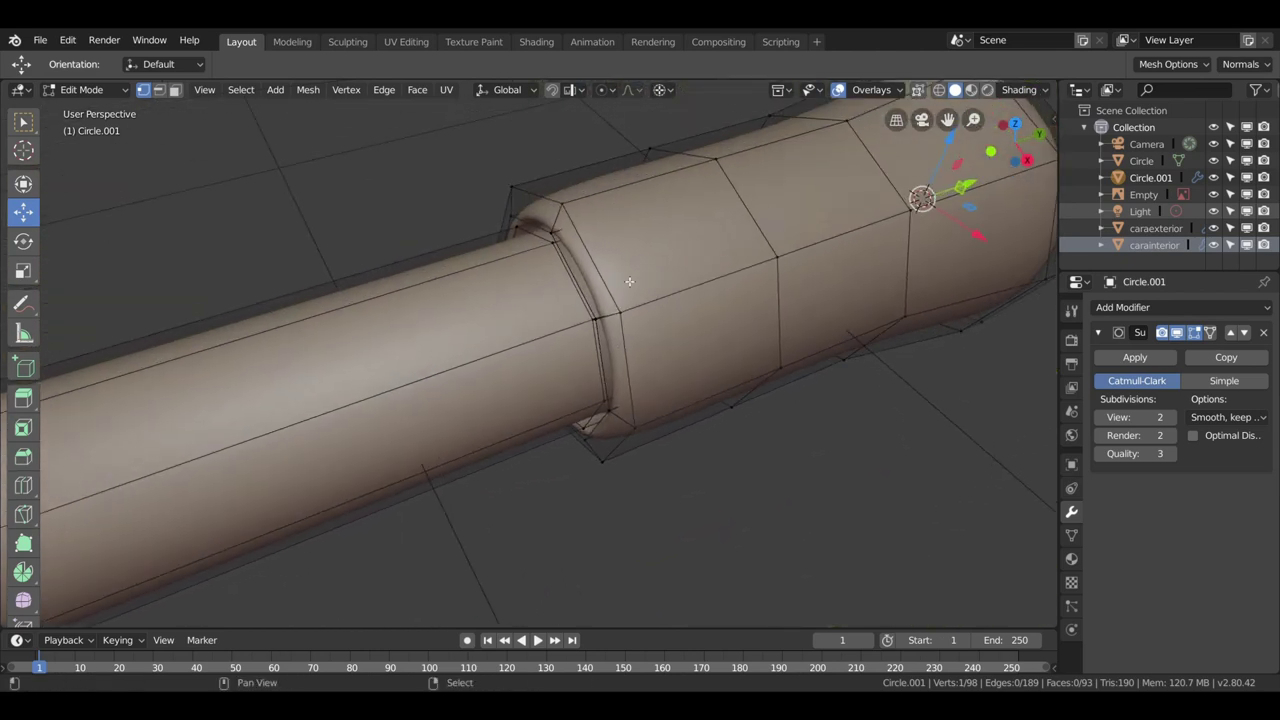
{"action": "key", "text": "ctrl+r"}
{"action": "left_click", "coordinate": [607, 313]}
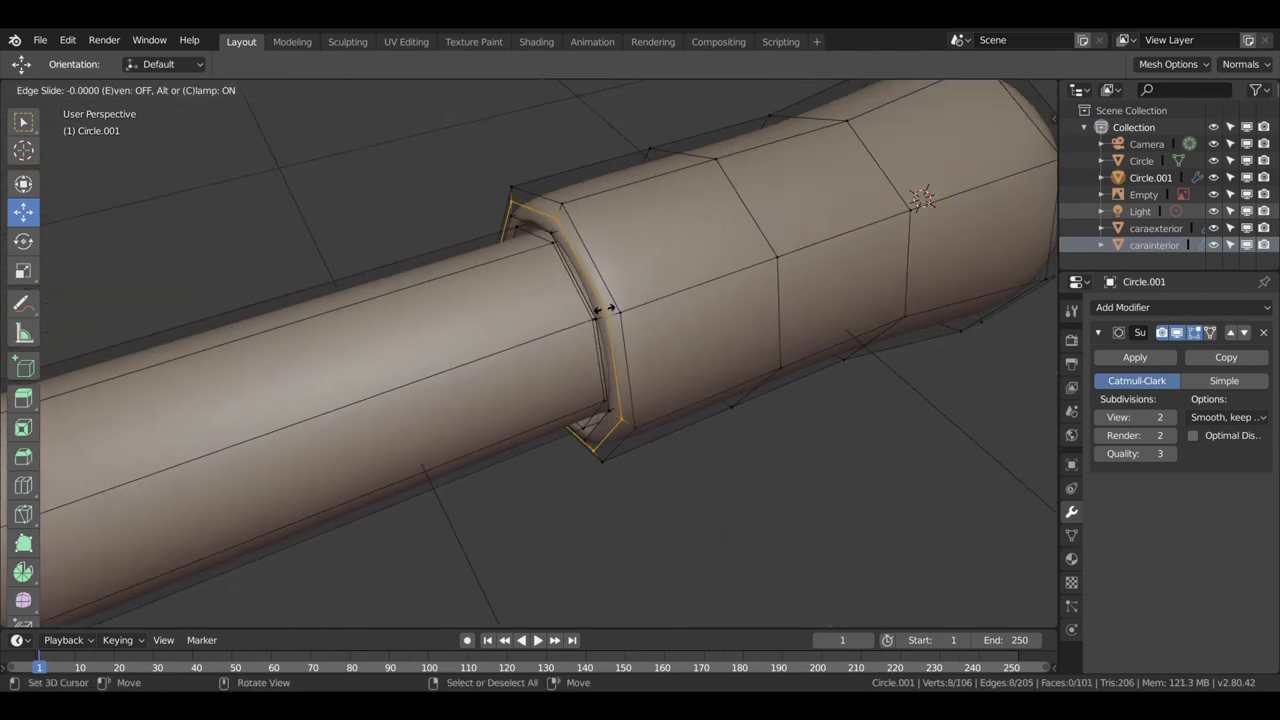
{"action": "left_click", "coordinate": [598, 309]}
{"action": "key", "text": "g"}
{"action": "key", "text": "g"}
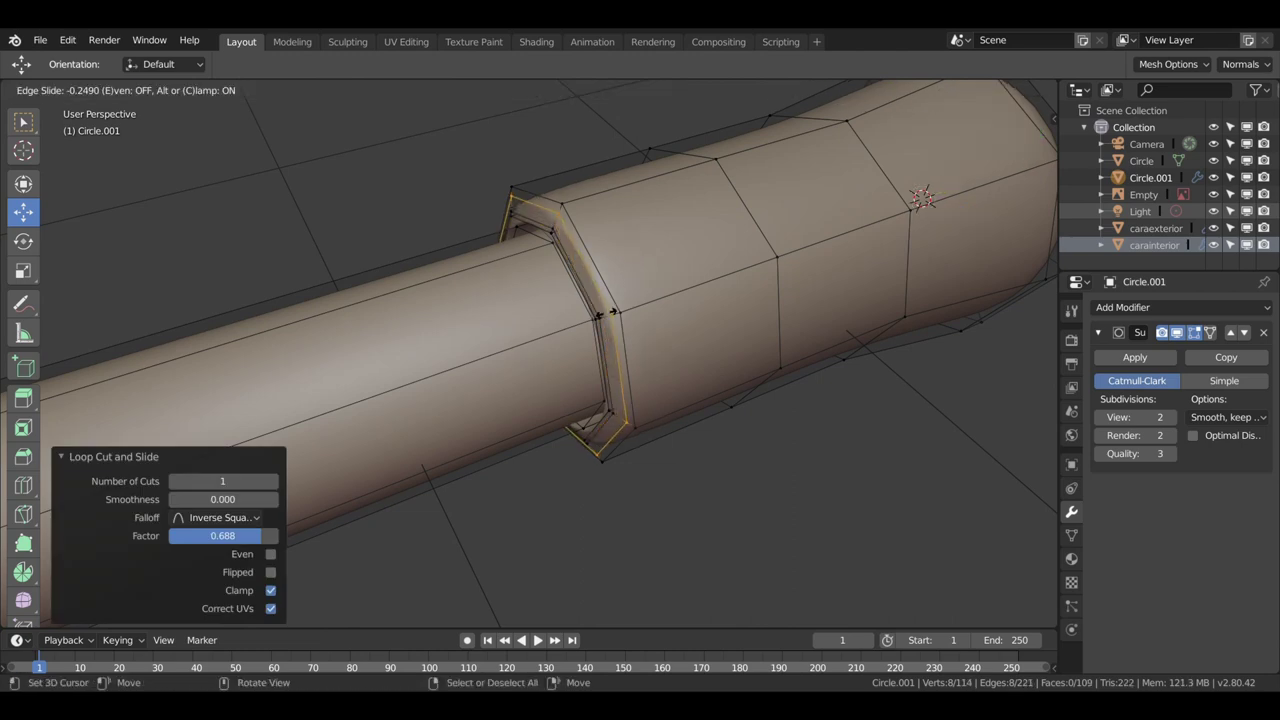
{"action": "right_click", "coordinate": [655, 310]}
{"action": "key", "text": "s"}
{"action": "left_click", "coordinate": [640, 340]}
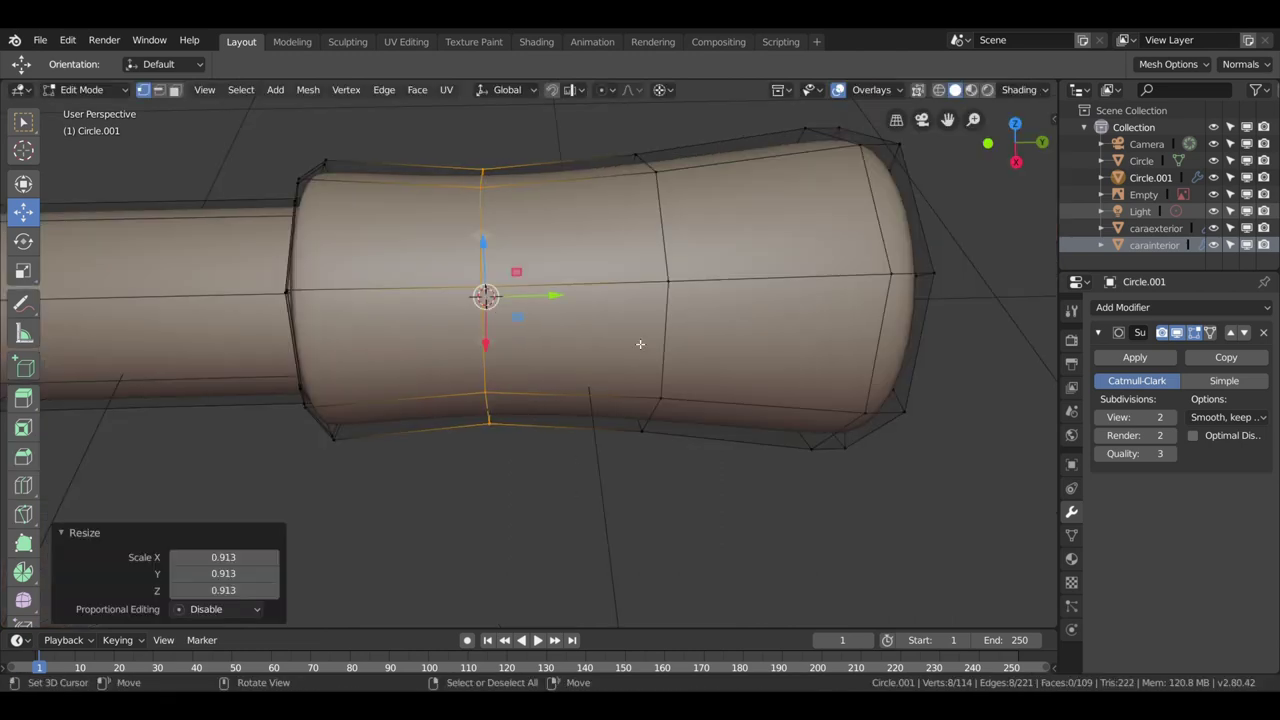
Select the middle ring loop and enlarge it to 1.172 around the 3D cursor.
{"action": "left_click", "coordinate": [608, 320], "text": "alt"}
{"action": "left_click", "coordinate": [605, 321], "text": "alt"}
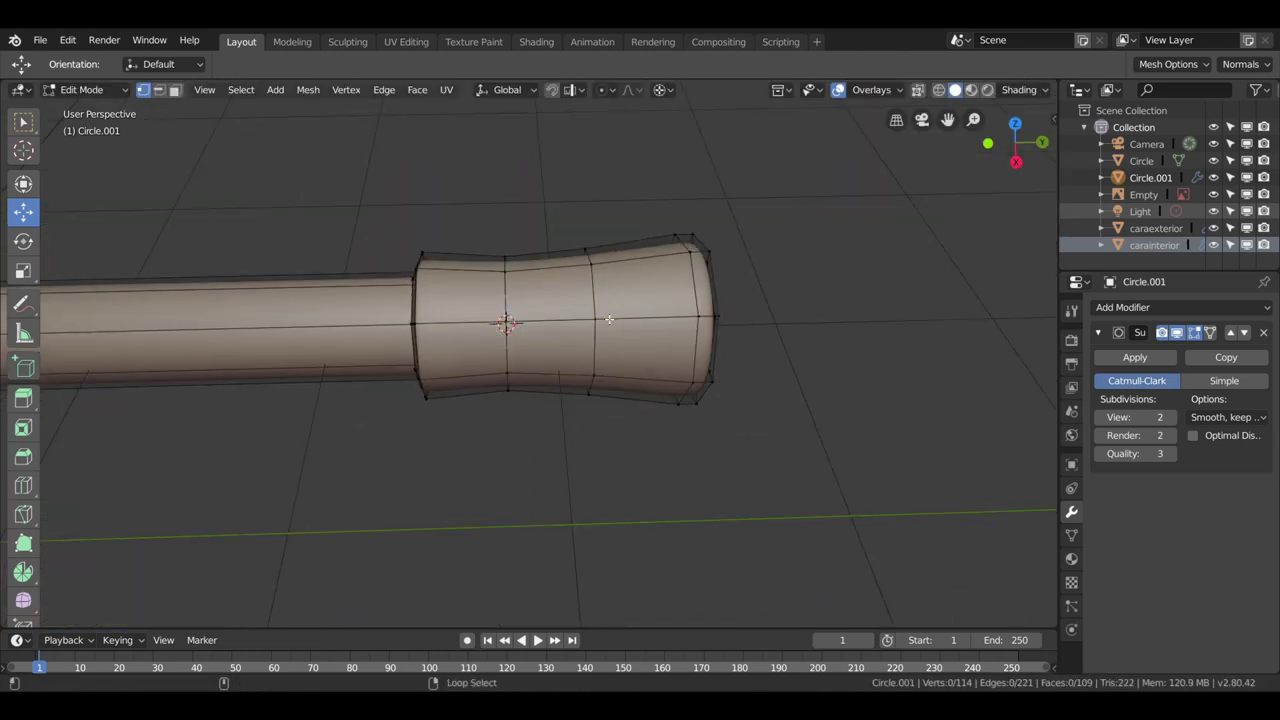
{"action": "left_click", "coordinate": [604, 322], "text": "alt+shift"}
{"action": "left_click", "coordinate": [603, 334], "text": "alt"}
{"action": "left_click", "coordinate": [605, 334], "text": "alt+shift"}
{"action": "left_click", "coordinate": [606, 334], "text": "alt"}
{"action": "left_click", "coordinate": [627, 550]}
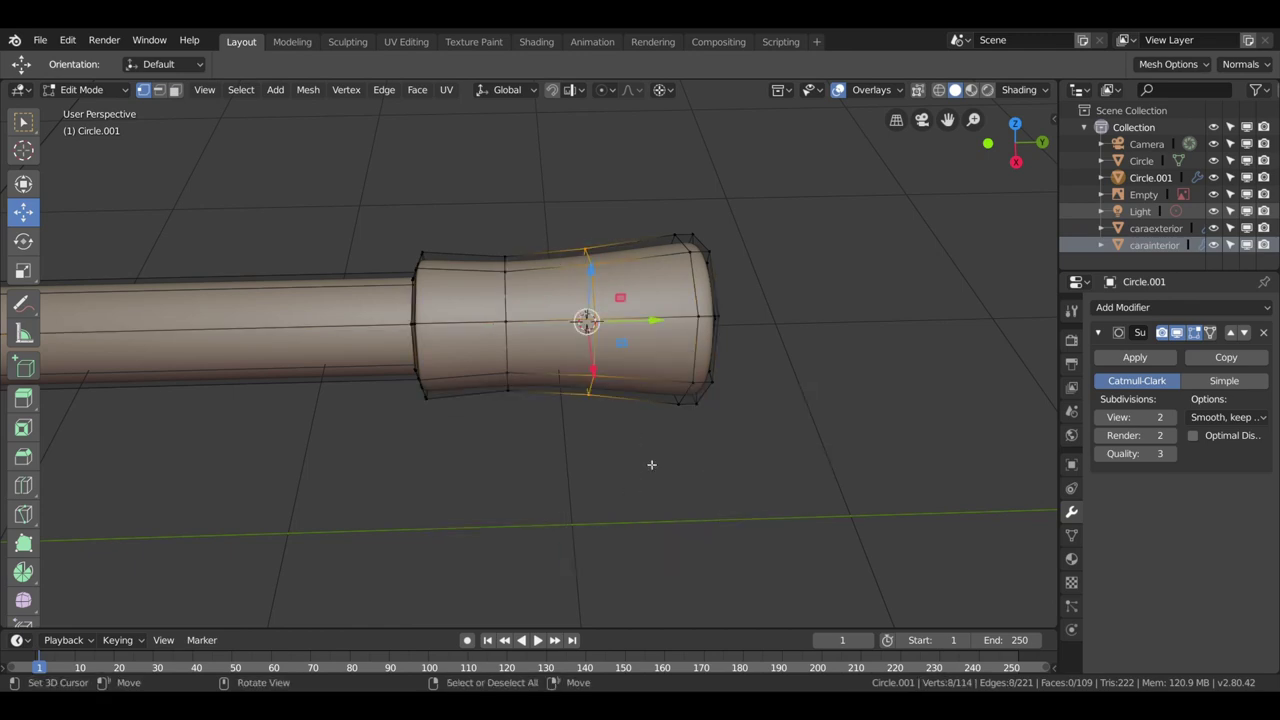
{"action": "key", "text": "s"}
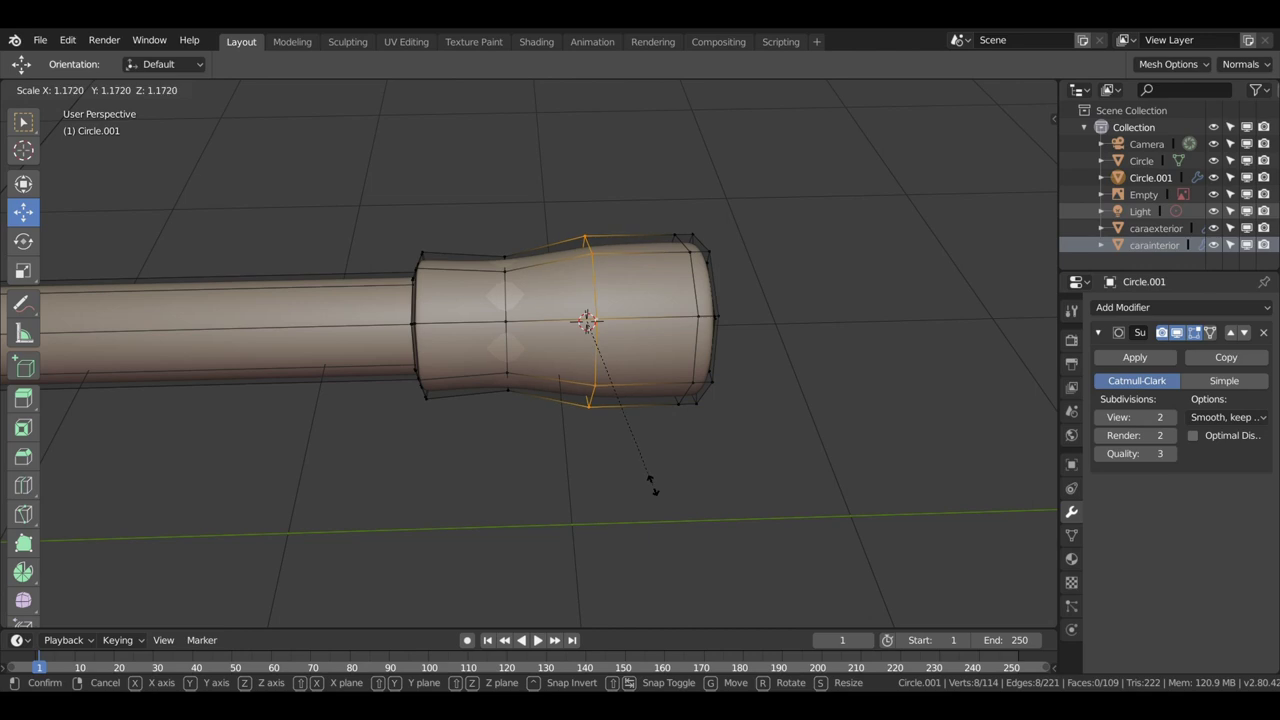
{"action": "left_click", "coordinate": [652, 484]}
Enlarge the rod's end loop to 1.132 and return to Object Mode.
{"action": "left_click", "coordinate": [695, 316], "text": "alt"}
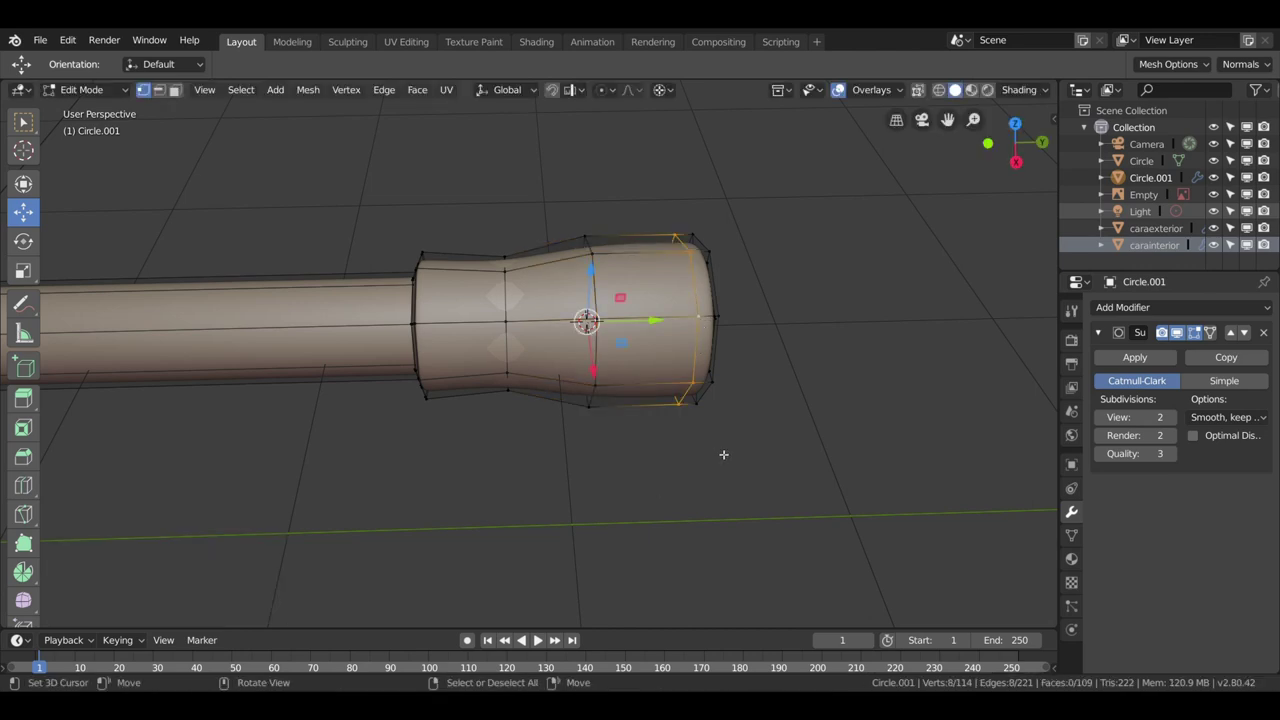
{"action": "key", "text": "shift+s"}
{"action": "left_click", "coordinate": [723, 557]}
{"action": "key", "text": "s"}
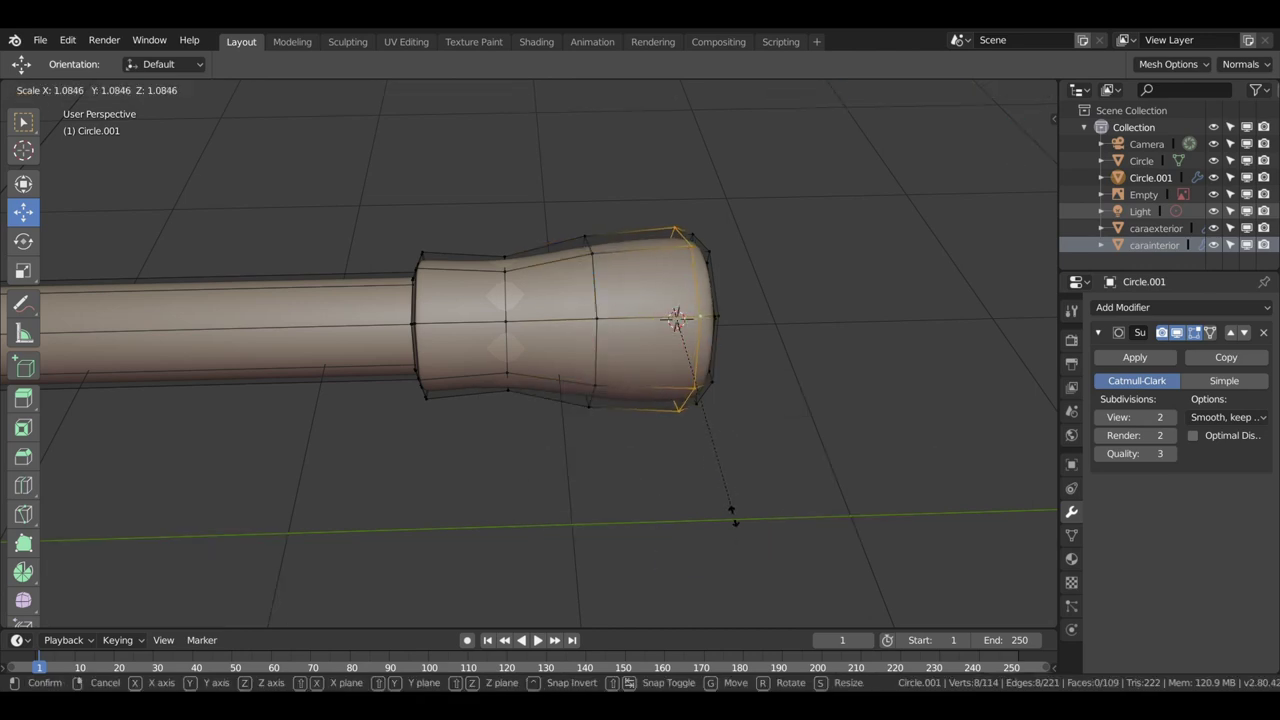
{"action": "left_click", "coordinate": [717, 451]}
{"action": "mouse_move", "coordinate": [717, 451]}
{"action": "middle_mouse_down"}
{"action": "mouse_move", "coordinate": [653, 355]}
{"action": "mouse_move", "coordinate": [685, 310]}
{"action": "mouse_move", "coordinate": [594, 247]}
{"action": "middle_mouse_up"}
{"action": "key", "text": "Tab"}
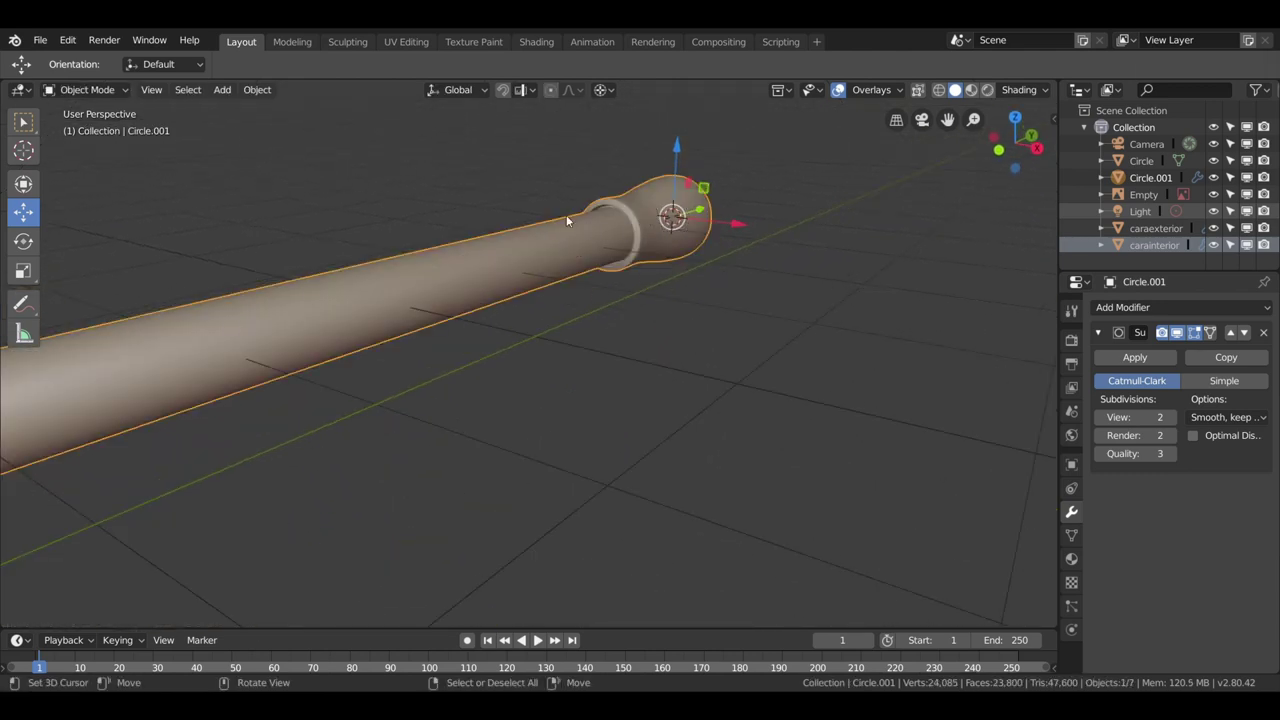
From the right view, move the rod -0.915 m along Y so it plugs into the head.
{"action": "scroll", "coordinate": [617, 206], "scroll_direction": "up", "scroll_amount": 4}
{"action": "scroll", "coordinate": [661, 161], "scroll_direction": "down", "scroll_amount": 2}
{"action": "scroll", "coordinate": [588, 266], "scroll_direction": "down", "scroll_amount": 1}
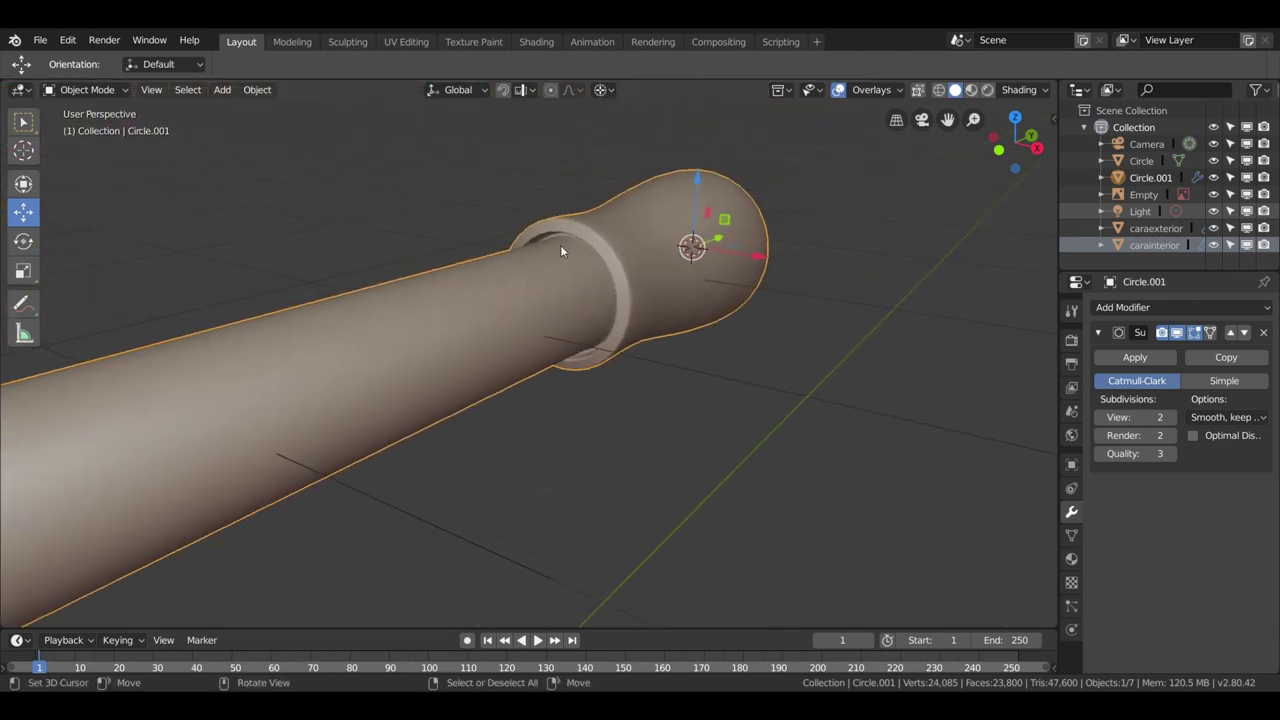
{"action": "key", "text": "KP_3"}
{"action": "key", "text": "g"}
{"action": "key", "text": "y"}
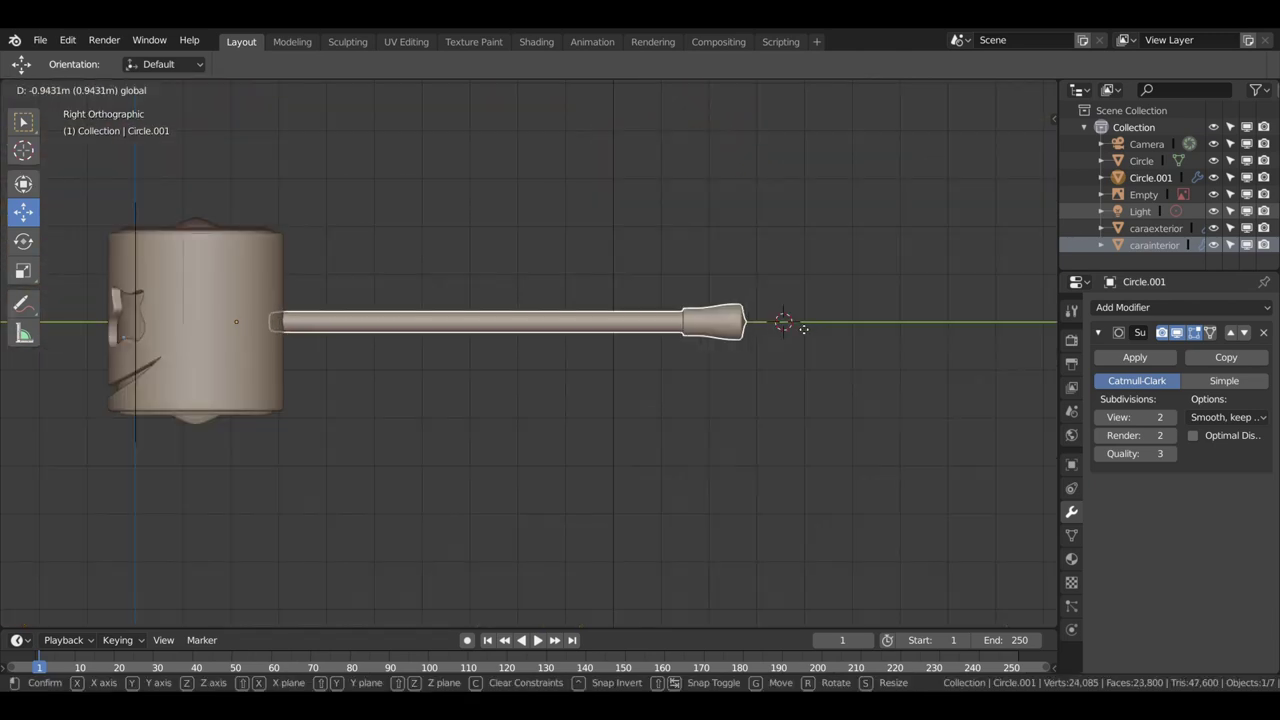
{"action": "left_click", "coordinate": [800, 322]}
{"action": "mouse_move", "coordinate": [461, 353]}
{"action": "middle_mouse_down"}
{"action": "mouse_move", "coordinate": [396, 432]}
{"action": "mouse_move", "coordinate": [287, 318]}
{"action": "middle_mouse_up"}
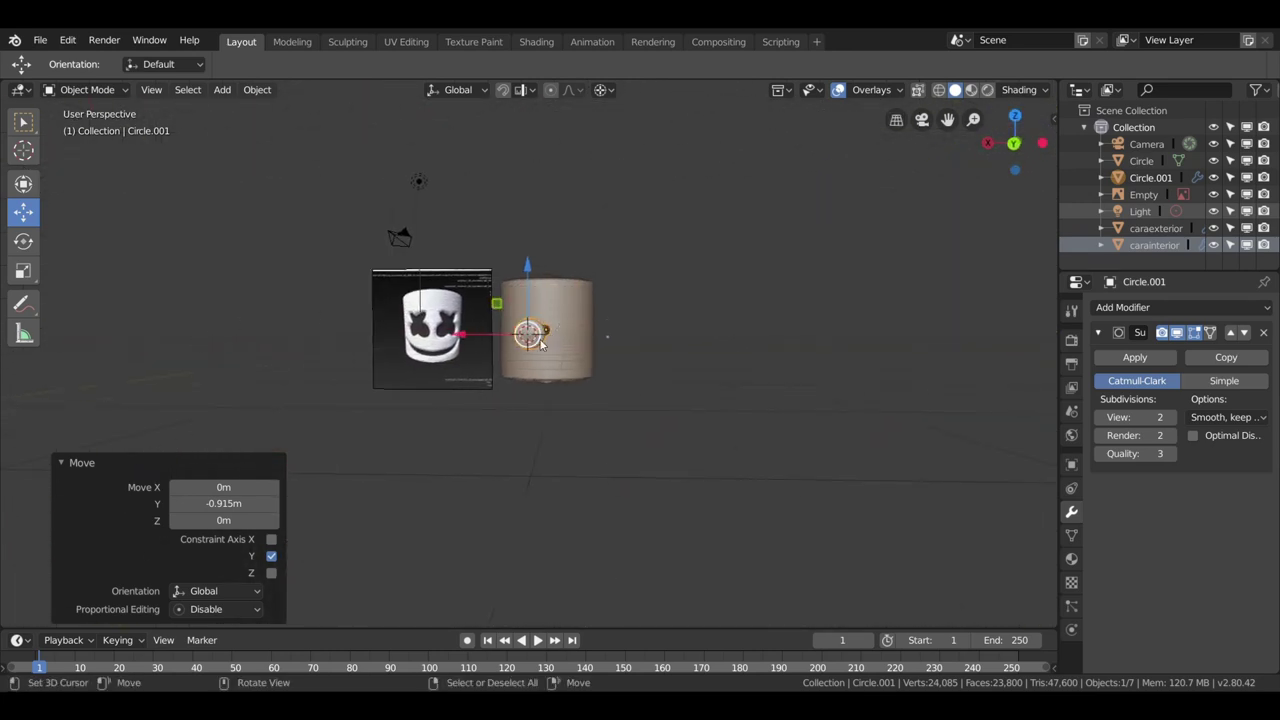
{"action": "mouse_move", "coordinate": [491, 337]}
{"action": "middle_mouse_down"}
{"action": "mouse_move", "coordinate": [553, 340]}
{"action": "mouse_move", "coordinate": [504, 337]}
{"action": "middle_mouse_up"}
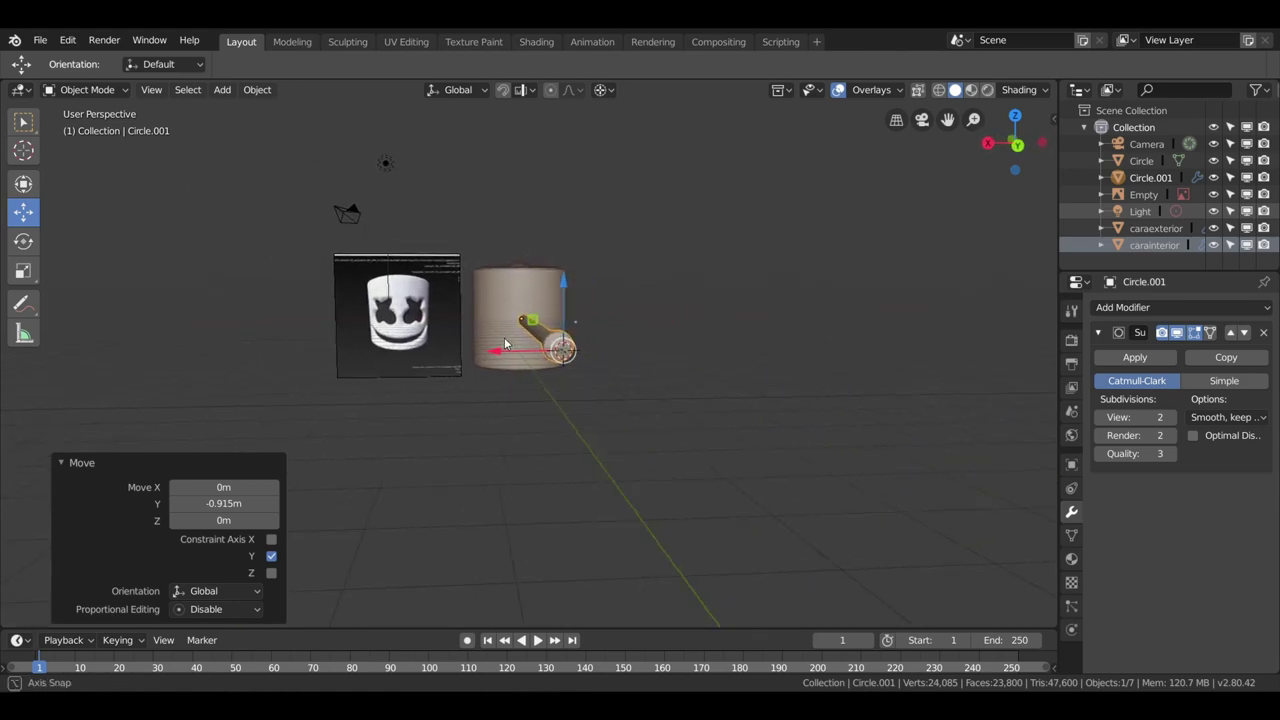
{"action": "mouse_move", "coordinate": [400, 330]}
{"action": "middle_mouse_down"}
{"action": "mouse_move", "coordinate": [320, 310]}
{"action": "mouse_move", "coordinate": [480, 345]}
{"action": "mouse_move", "coordinate": [311, 354]}
{"action": "middle_mouse_up"}
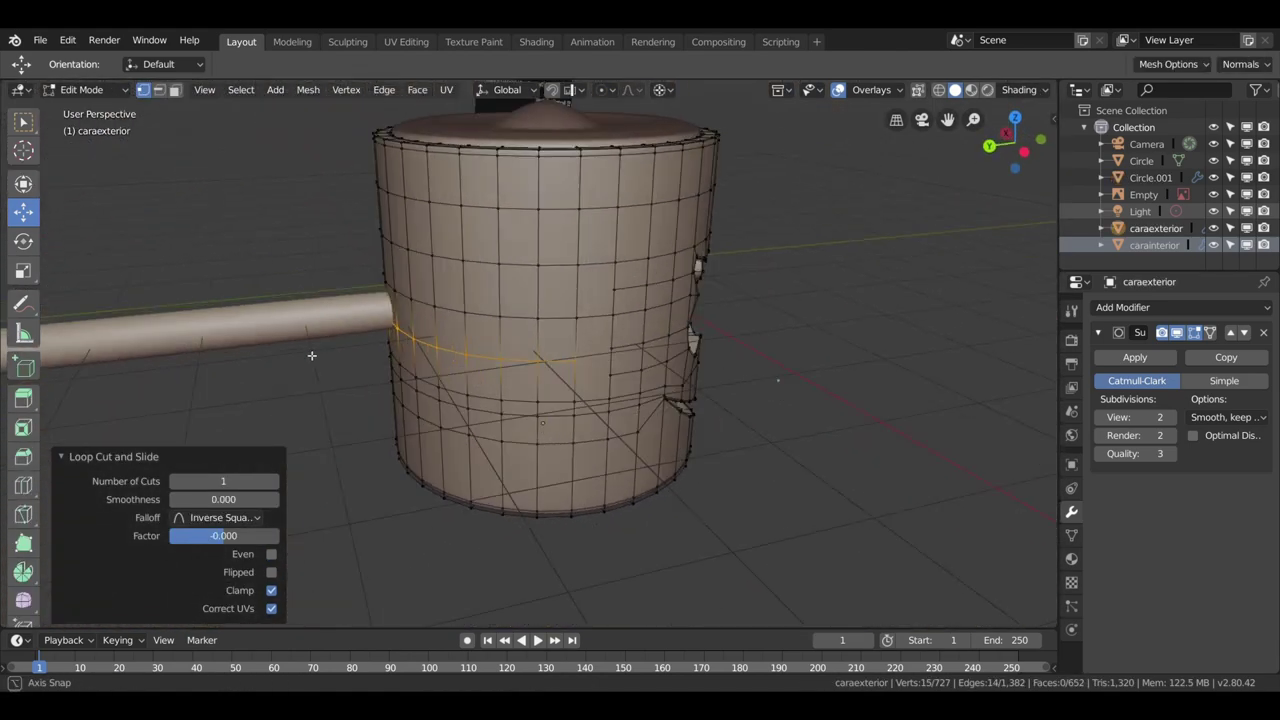
Connect two pairs of head vertices beside the rod with new edges using J.
{"action": "left_click", "coordinate": [608, 290]}
{"action": "mouse_move", "coordinate": [561, 298]}
{"action": "middle_mouse_down"}
{"action": "mouse_move", "coordinate": [586, 286]}
{"action": "mouse_move", "coordinate": [370, 298]}
{"action": "middle_mouse_up"}
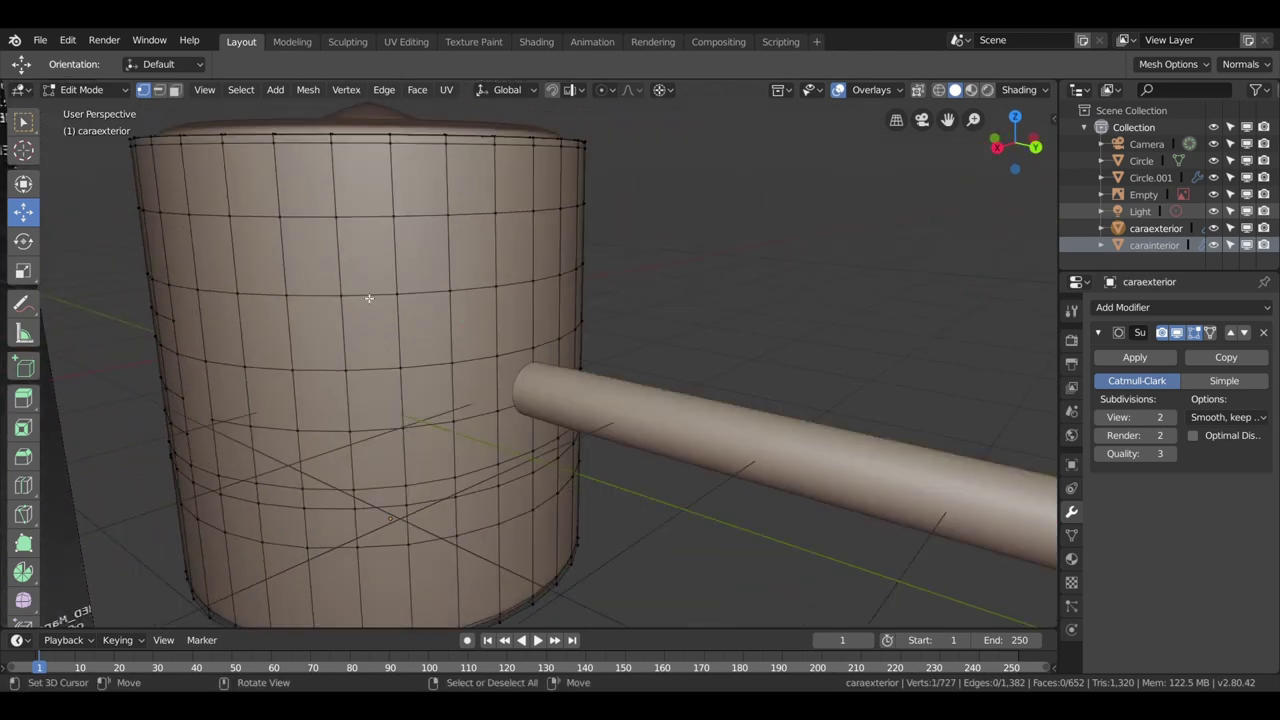
{"action": "left_click", "coordinate": [187, 320], "text": "shift"}
{"action": "key", "text": "j"}
{"action": "mouse_move", "coordinate": [249, 334]}
{"action": "middle_mouse_down"}
{"action": "mouse_move", "coordinate": [259, 325]}
{"action": "mouse_move", "coordinate": [293, 360]}
{"action": "mouse_move", "coordinate": [417, 374]}
{"action": "mouse_move", "coordinate": [628, 358]}
{"action": "mouse_move", "coordinate": [440, 348]}
{"action": "middle_mouse_up"}
{"action": "key", "text": "j"}
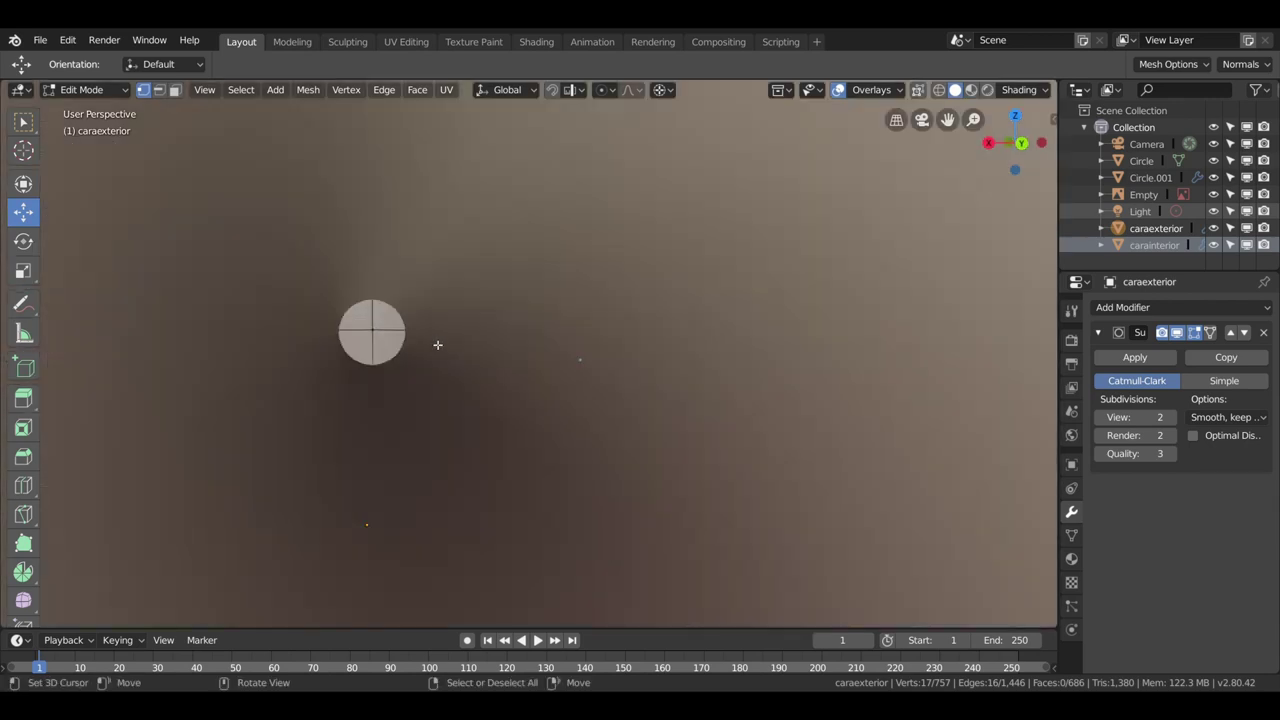
Select the four faces where the rod enters the head and round them with LoopTools Circle.
{"action": "scroll", "coordinate": [440, 348], "scroll_direction": "up", "scroll_amount": 5}
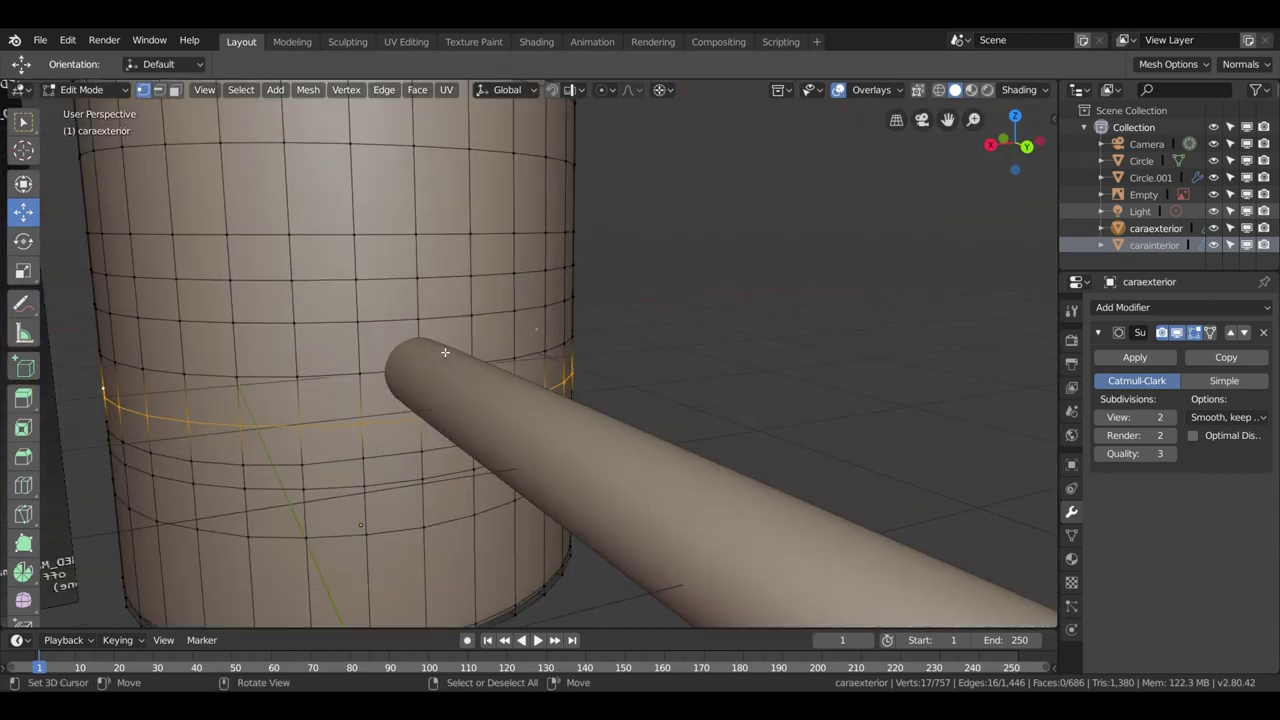
{"action": "left_click", "coordinate": [174, 89]}
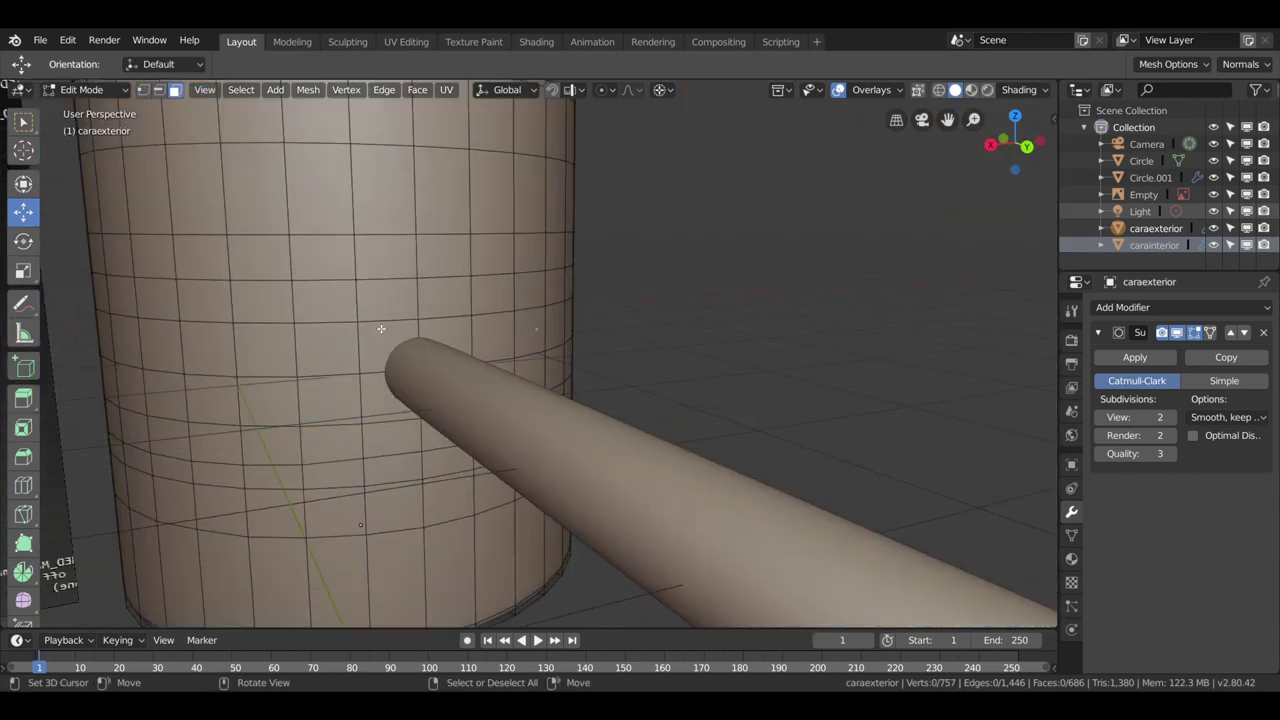
{"action": "left_click", "coordinate": [443, 366], "text": "shift"}
{"action": "left_click", "coordinate": [400, 406], "text": "shift"}
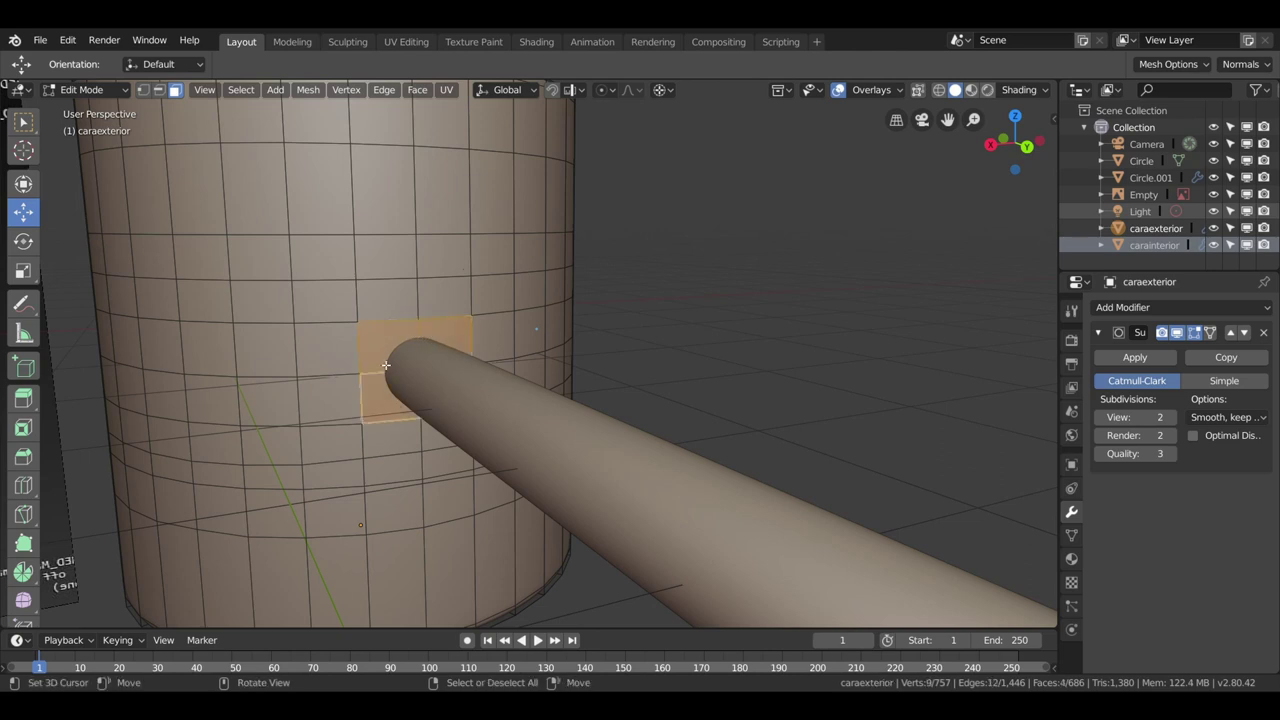
{"action": "mouse_move", "coordinate": [400, 406]}
{"action": "middle_mouse_down"}
{"action": "mouse_move", "coordinate": [378, 361]}
{"action": "mouse_move", "coordinate": [461, 184]}
{"action": "middle_mouse_up"}
{"action": "right_click", "coordinate": [461, 184]}
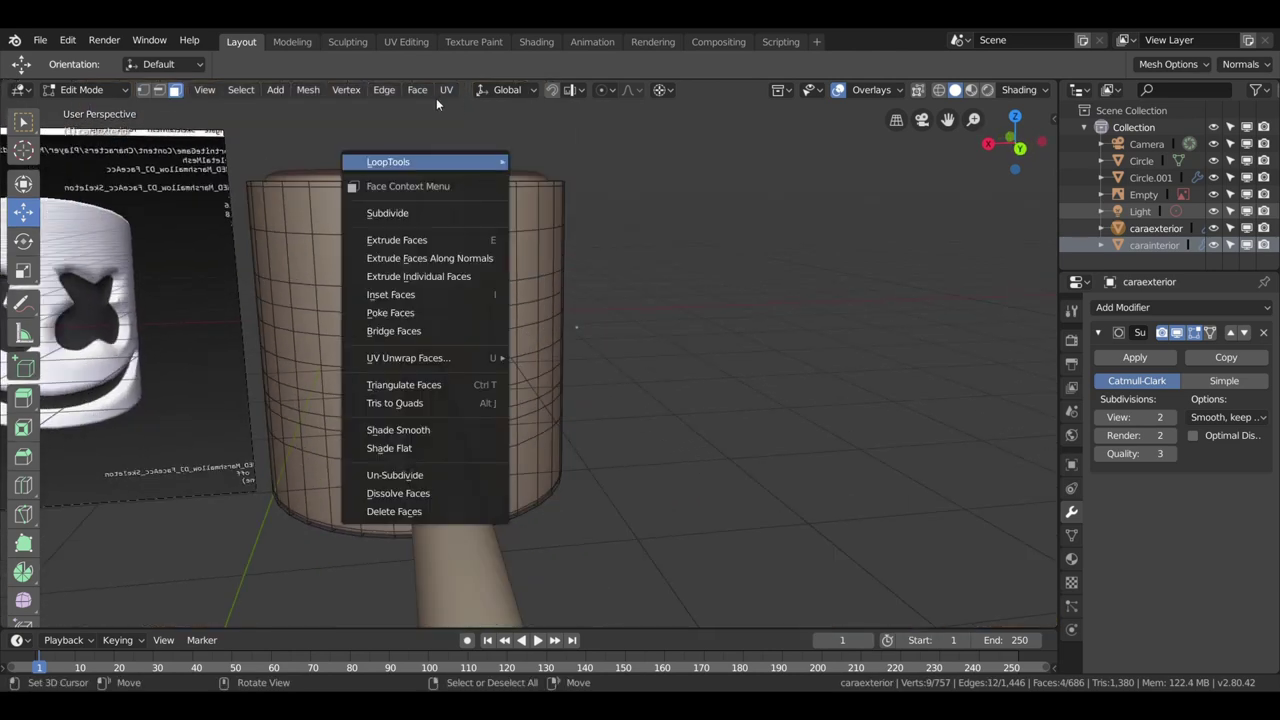
{"action": "left_click", "coordinate": [550, 178]}
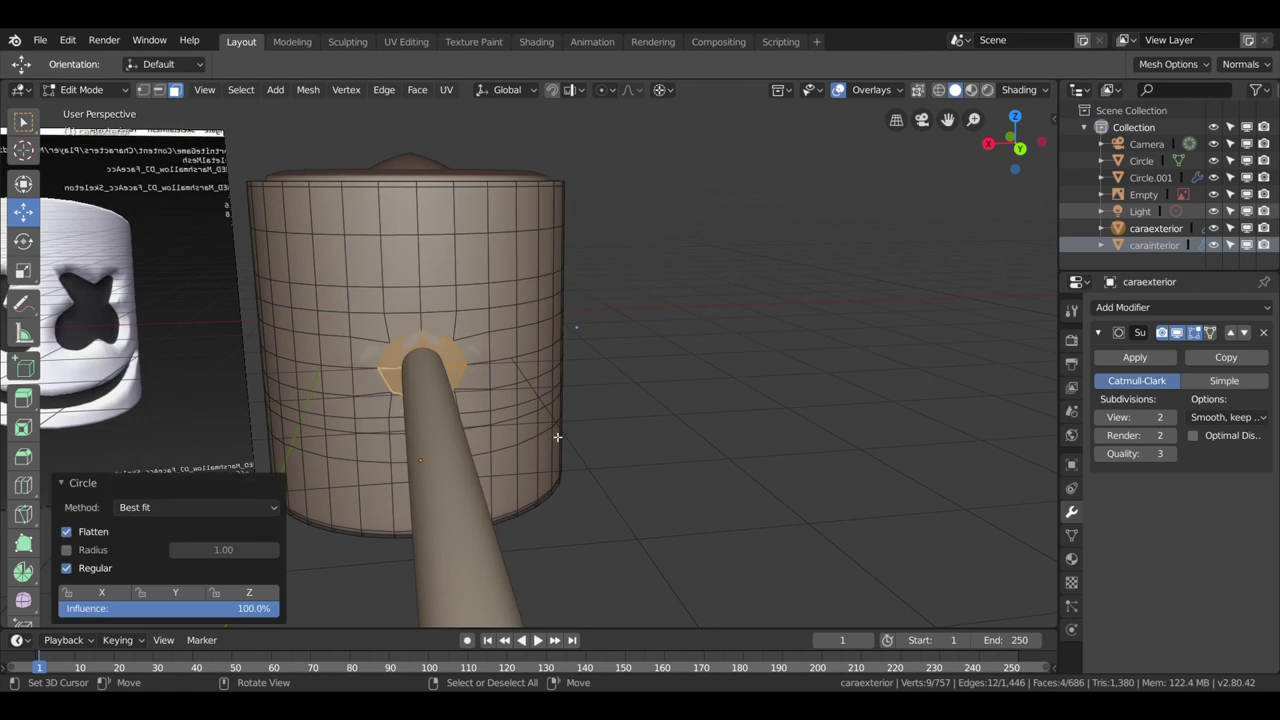
Snap the 3D cursor to the selected faces and scale the circle down toward 0.888.
{"action": "key", "text": "shift+s"}
{"action": "left_click", "coordinate": [533, 529]}
{"action": "key", "text": "s"}
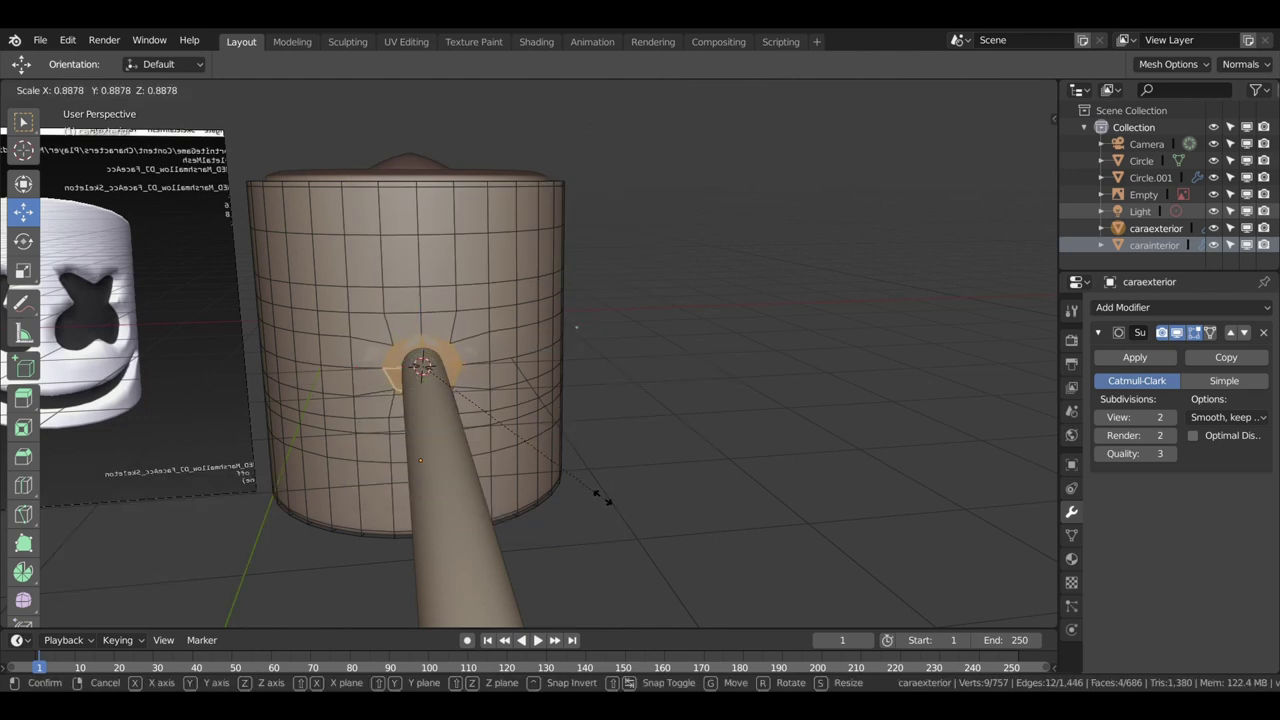
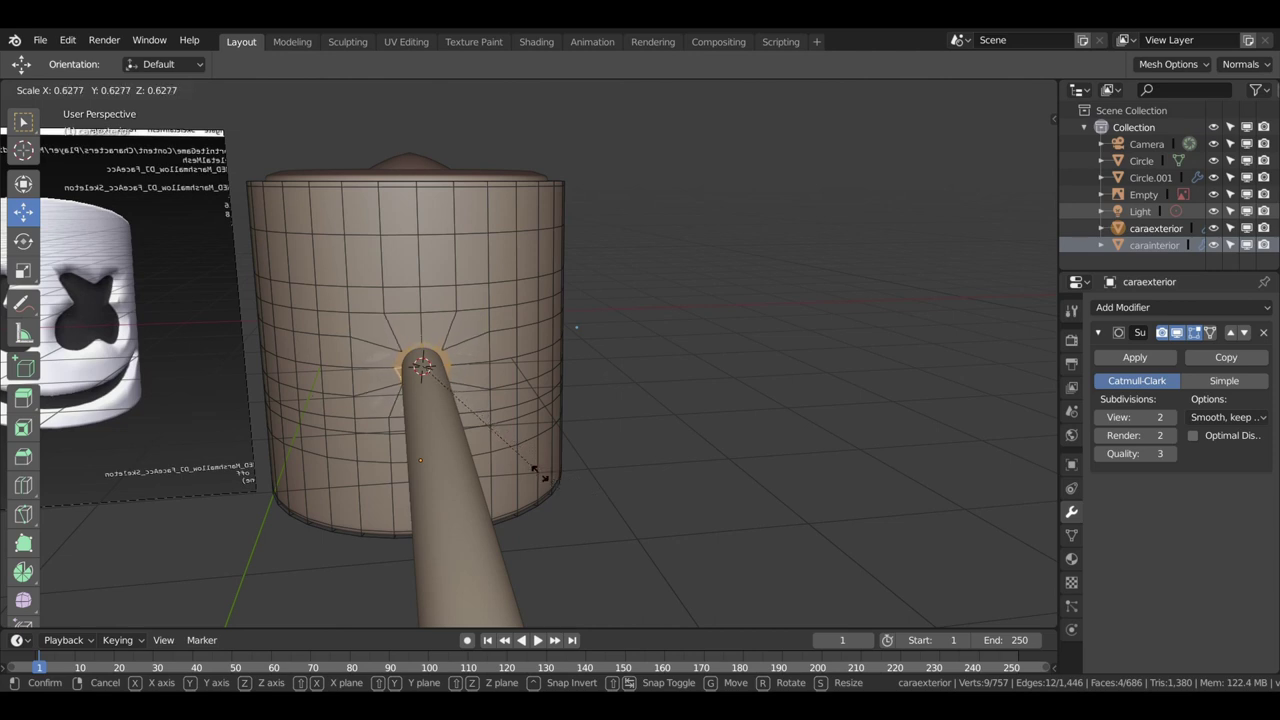
Shrink the faces around the handle hole, inset them, and extrude them inward into the cup wall.
{"action": "left_click", "coordinate": [541, 470]}
{"action": "scroll", "coordinate": [491, 443], "scroll_direction": "up", "scroll_amount": 2}
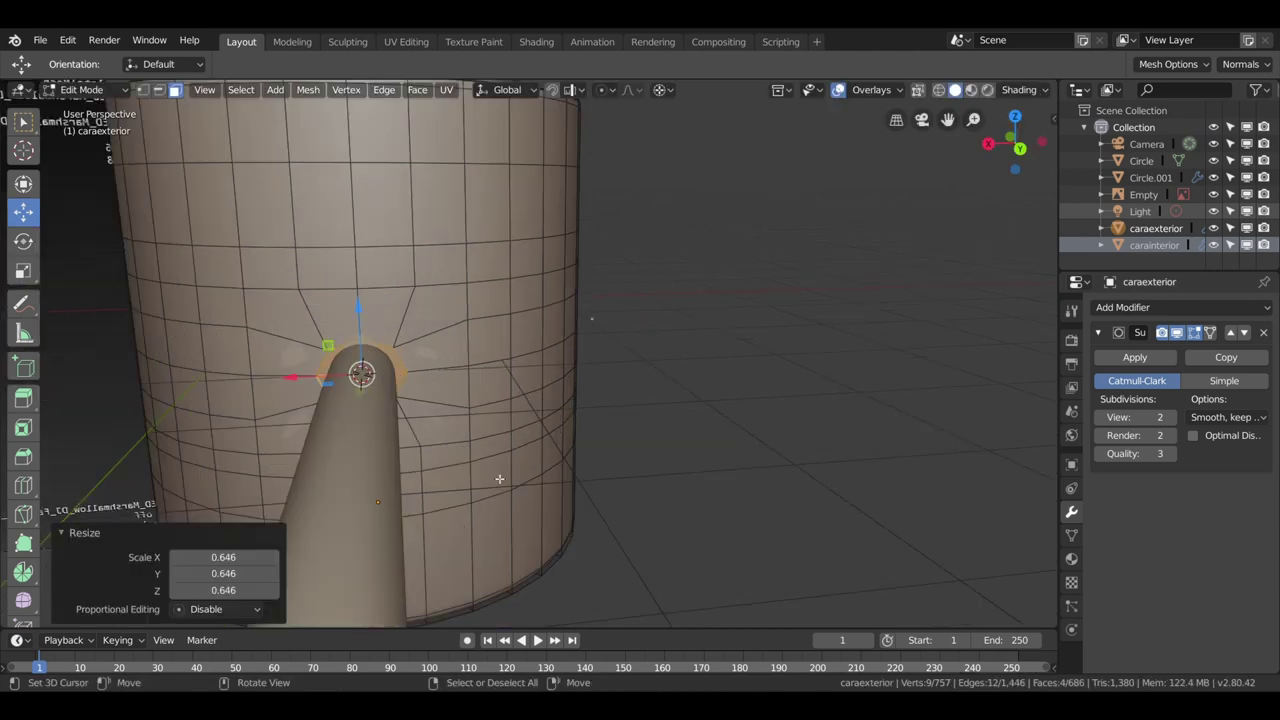
{"action": "key", "text": "s"}
{"action": "left_click", "coordinate": [499, 479]}
{"action": "key", "text": "i"}
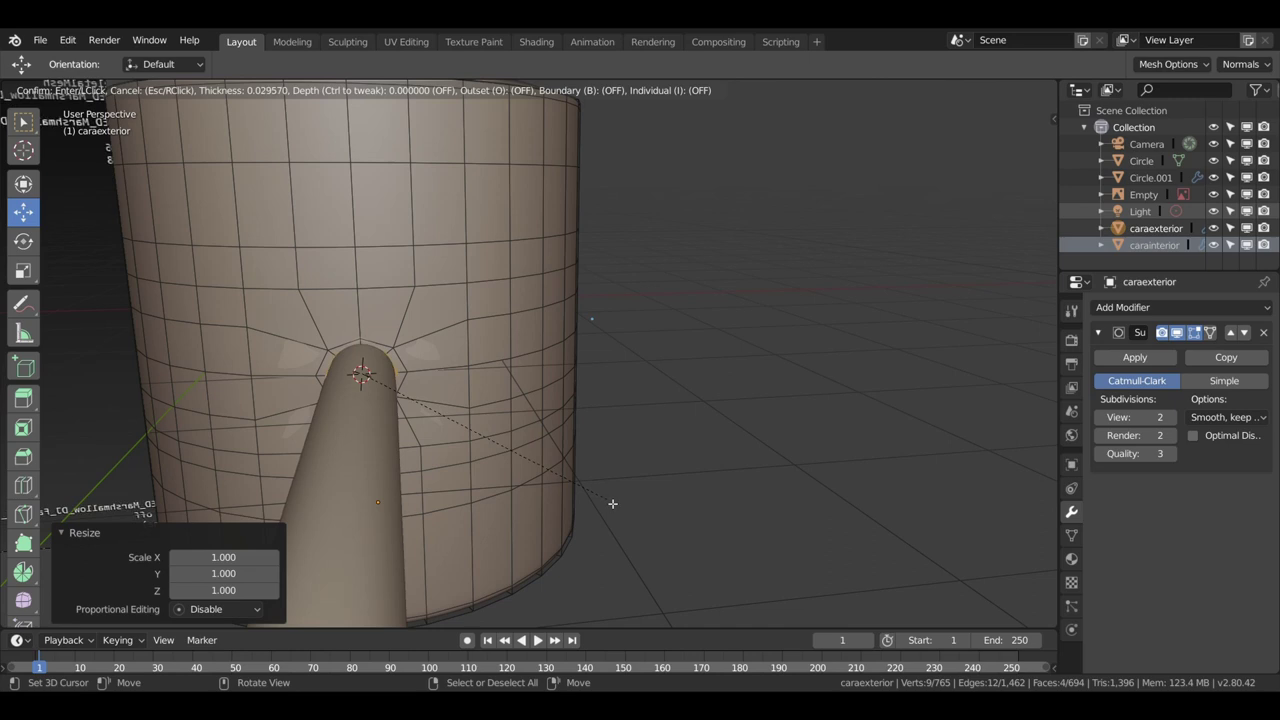
{"action": "left_click", "coordinate": [612, 503]}
{"action": "middle_click_drag", "start_coordinate": [612, 503], "coordinate": [463, 433]}
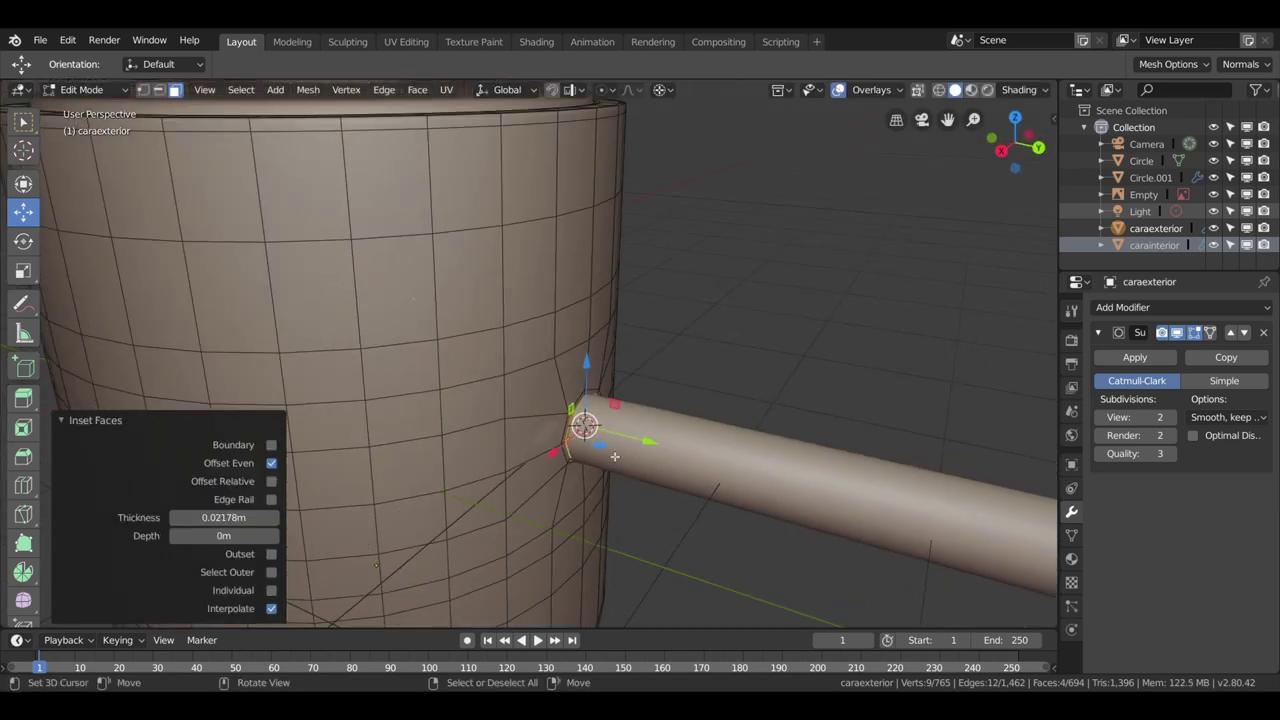
{"action": "key", "text": "e"}
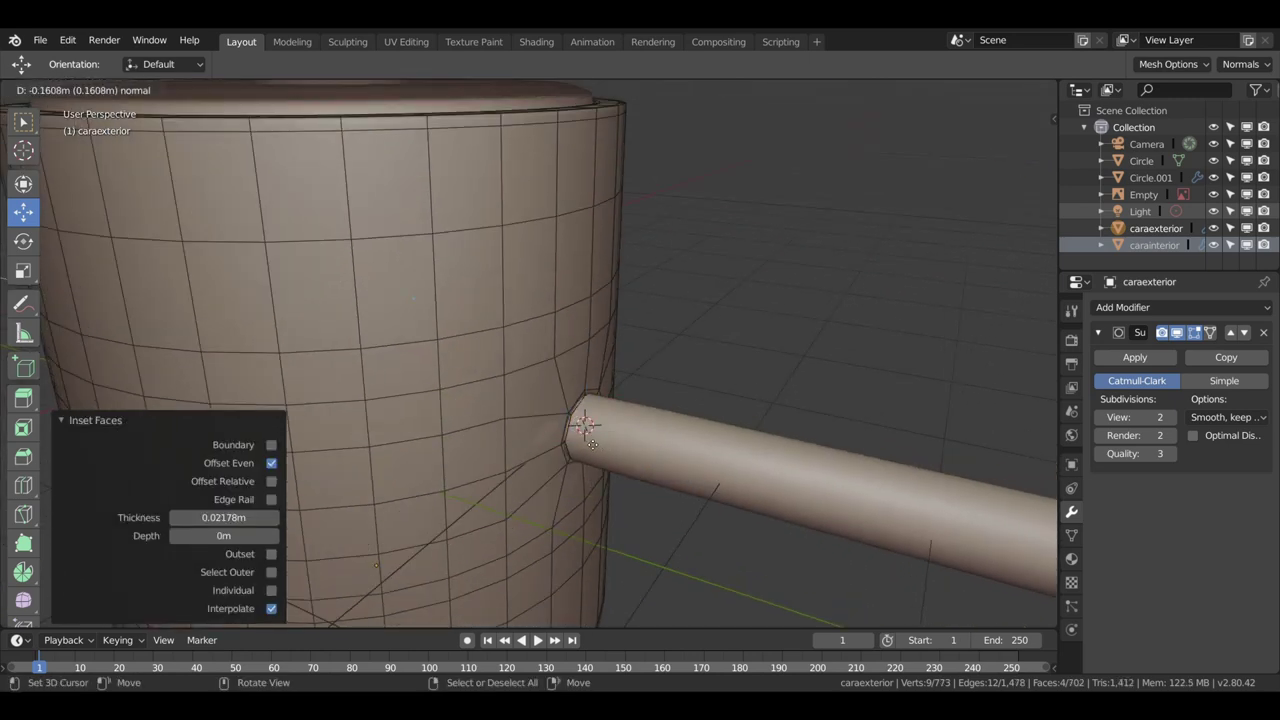
{"action": "left_click", "coordinate": [563, 432]}
{"action": "scroll", "coordinate": [558, 440], "scroll_direction": "down", "scroll_amount": 3}
Return to Object Mode and select the mango handle tube.
{"action": "key", "text": "Tab"}
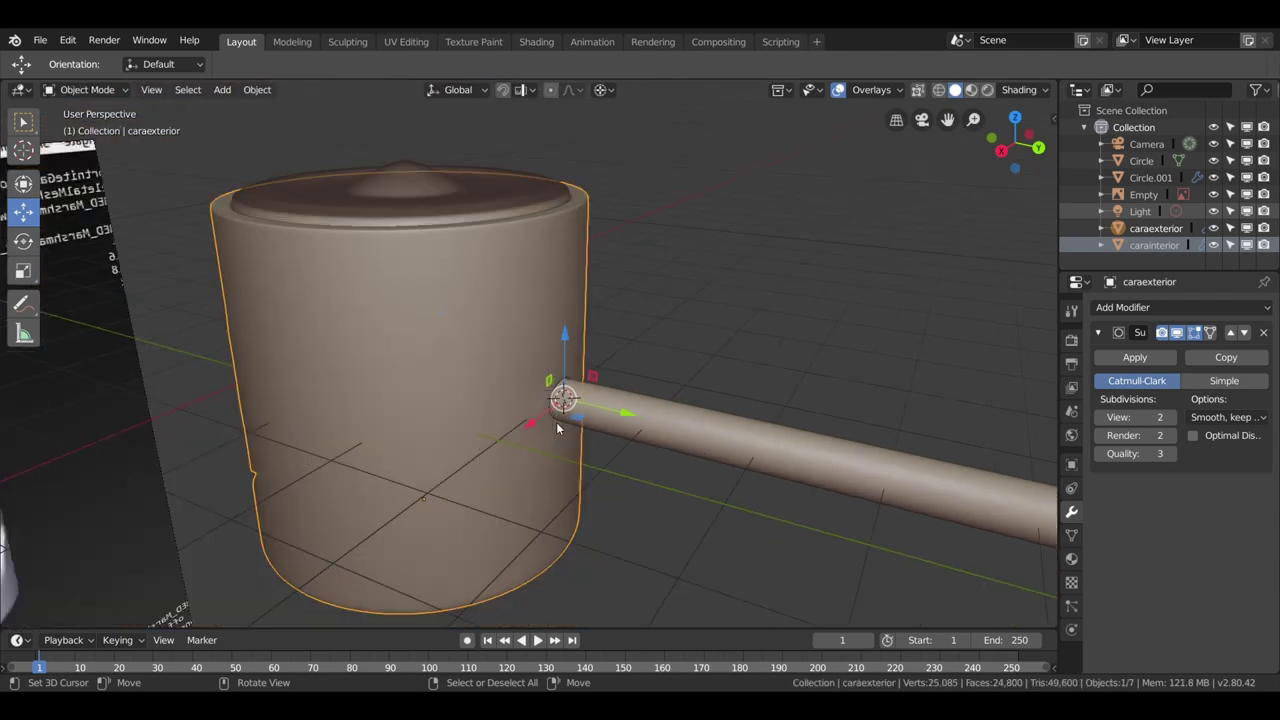
{"action": "mouse_move", "coordinate": [566, 397]}
{"action": "middle_mouse_down"}
{"action": "mouse_move", "coordinate": [457, 356]}
{"action": "mouse_move", "coordinate": [474, 323]}
{"action": "mouse_move", "coordinate": [503, 327]}
{"action": "mouse_move", "coordinate": [488, 373]}
{"action": "middle_mouse_up"}
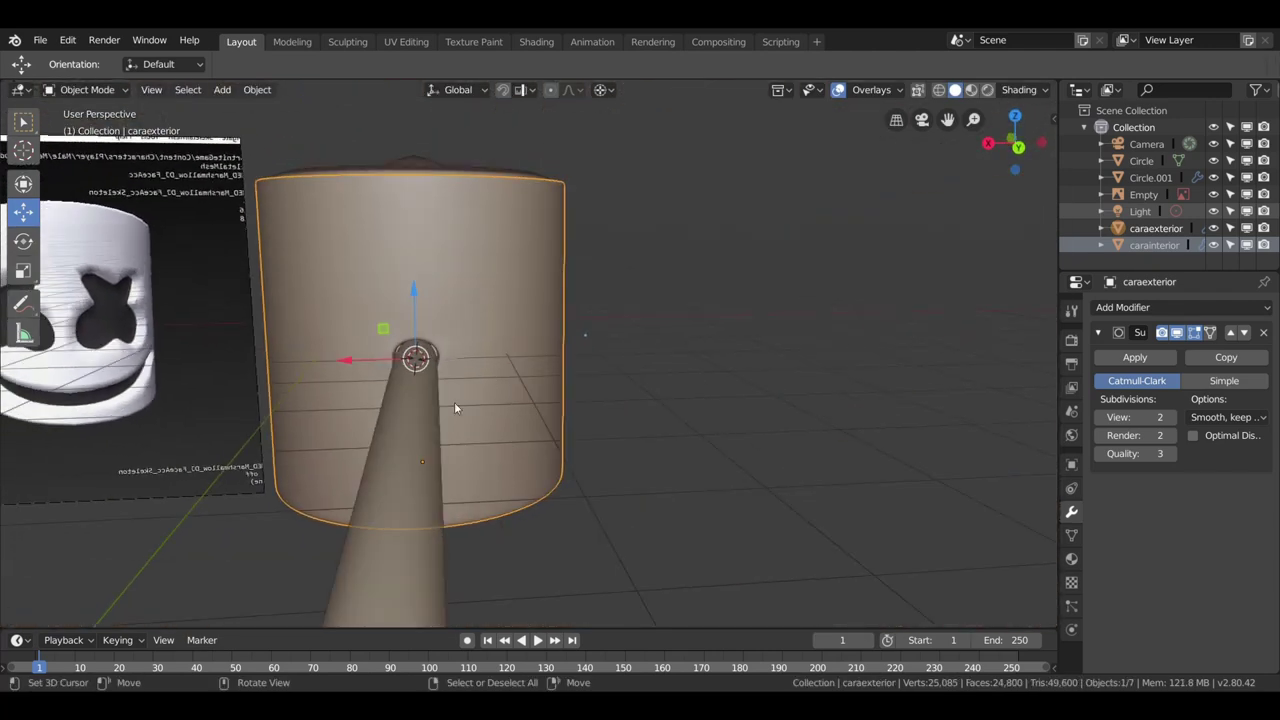
{"action": "left_click", "coordinate": [424, 448]}
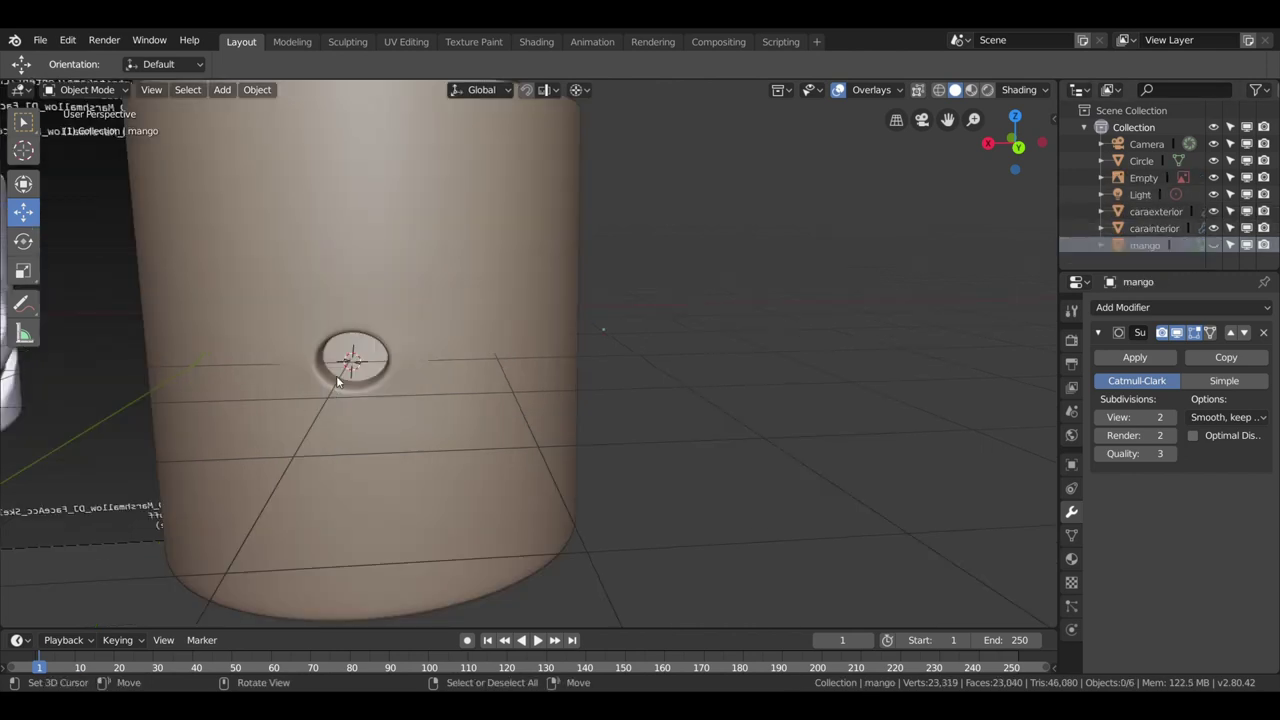
Select the socket hole's rim edge loop on the cup exterior, with the plain cage displayed.
{"action": "left_click", "coordinate": [352, 336]}
{"action": "key", "text": "Tab"}
{"action": "middle_click_drag", "start_coordinate": [384, 326], "coordinate": [469, 296], "text": "shift"}
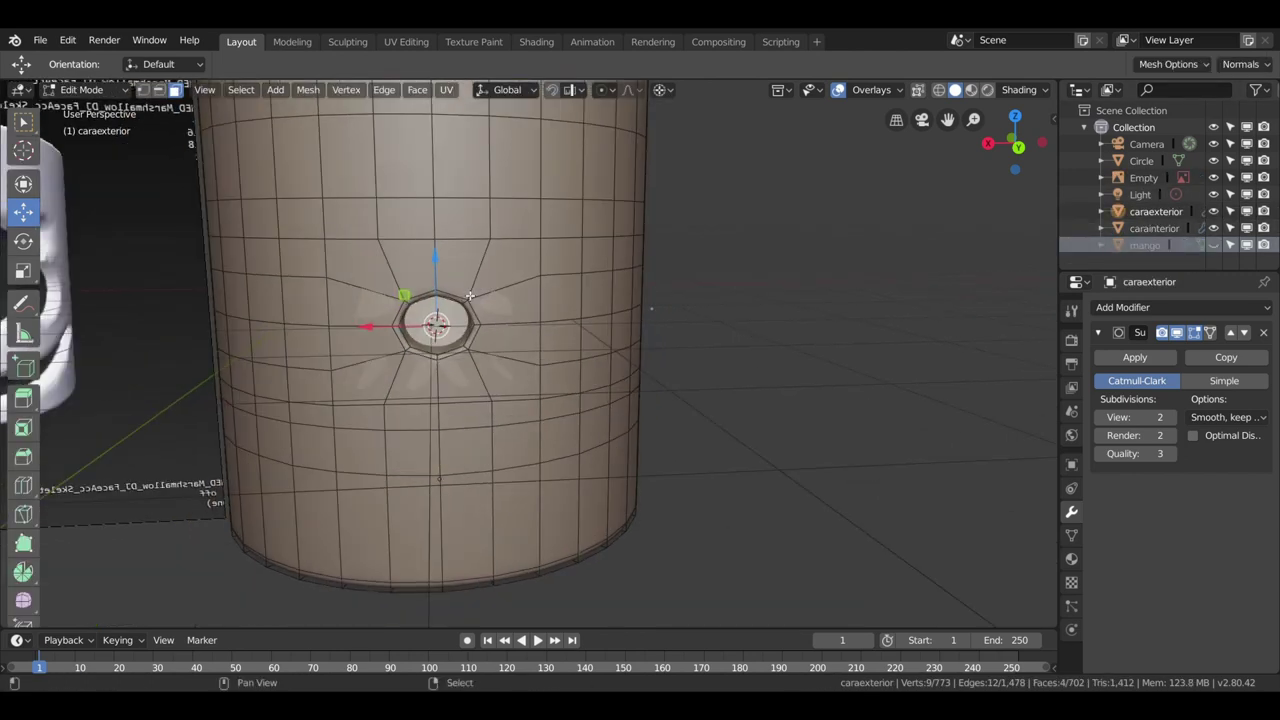
{"action": "scroll", "coordinate": [469, 296], "scroll_direction": "up", "scroll_amount": 2}
{"action": "scroll", "coordinate": [548, 253], "scroll_direction": "up", "scroll_amount": 4}
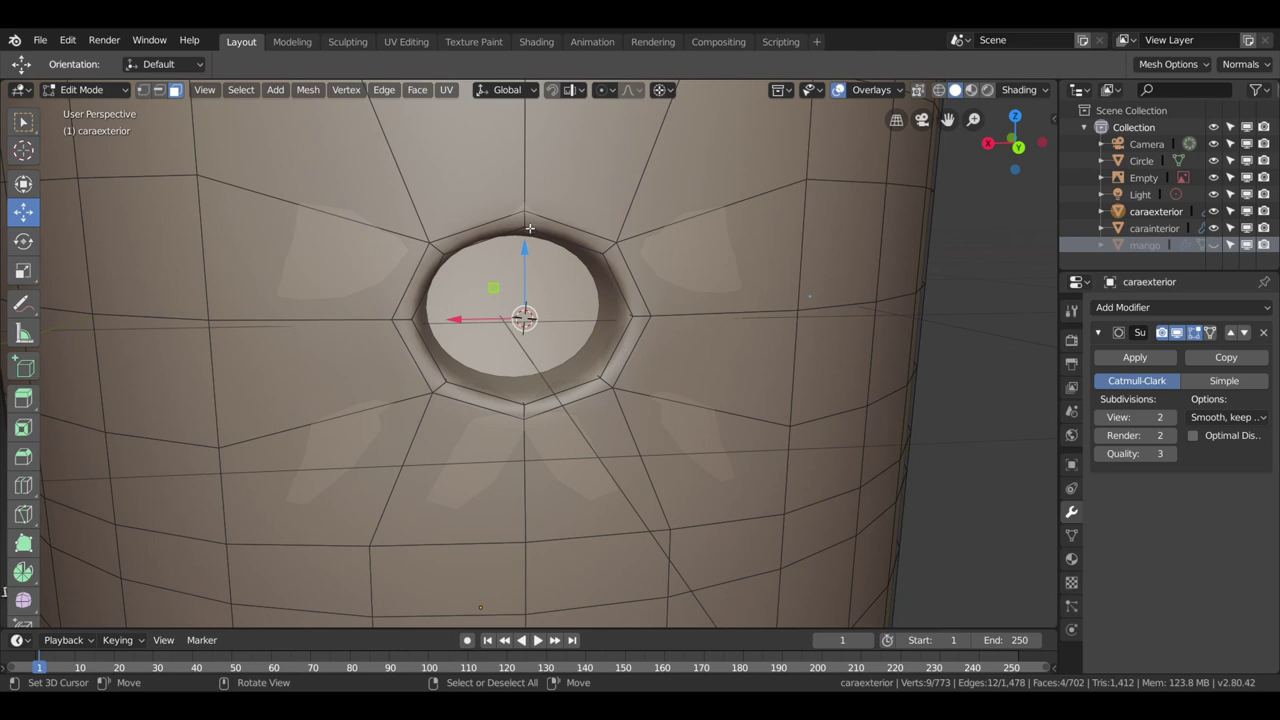
{"action": "middle_click_drag", "start_coordinate": [530, 228], "coordinate": [529, 255]}
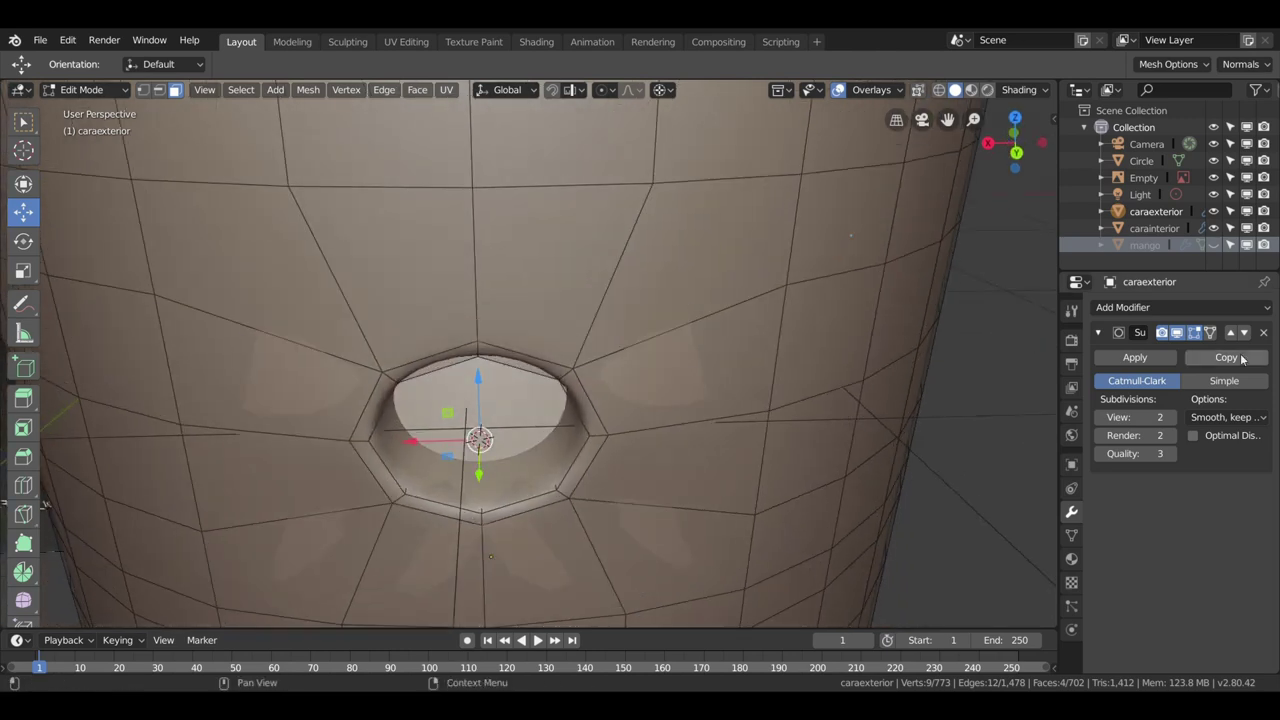
{"action": "left_click", "coordinate": [1177, 332]}
{"action": "left_click", "coordinate": [488, 497]}
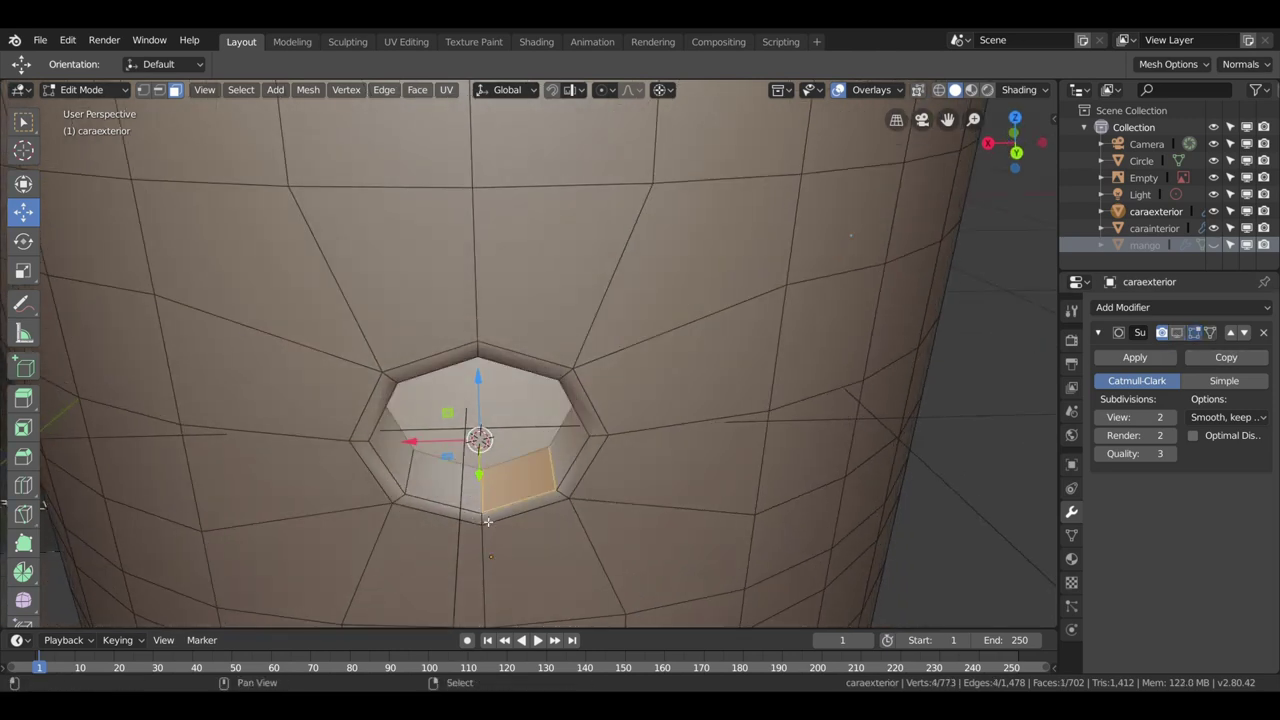
{"action": "left_click", "coordinate": [161, 91]}
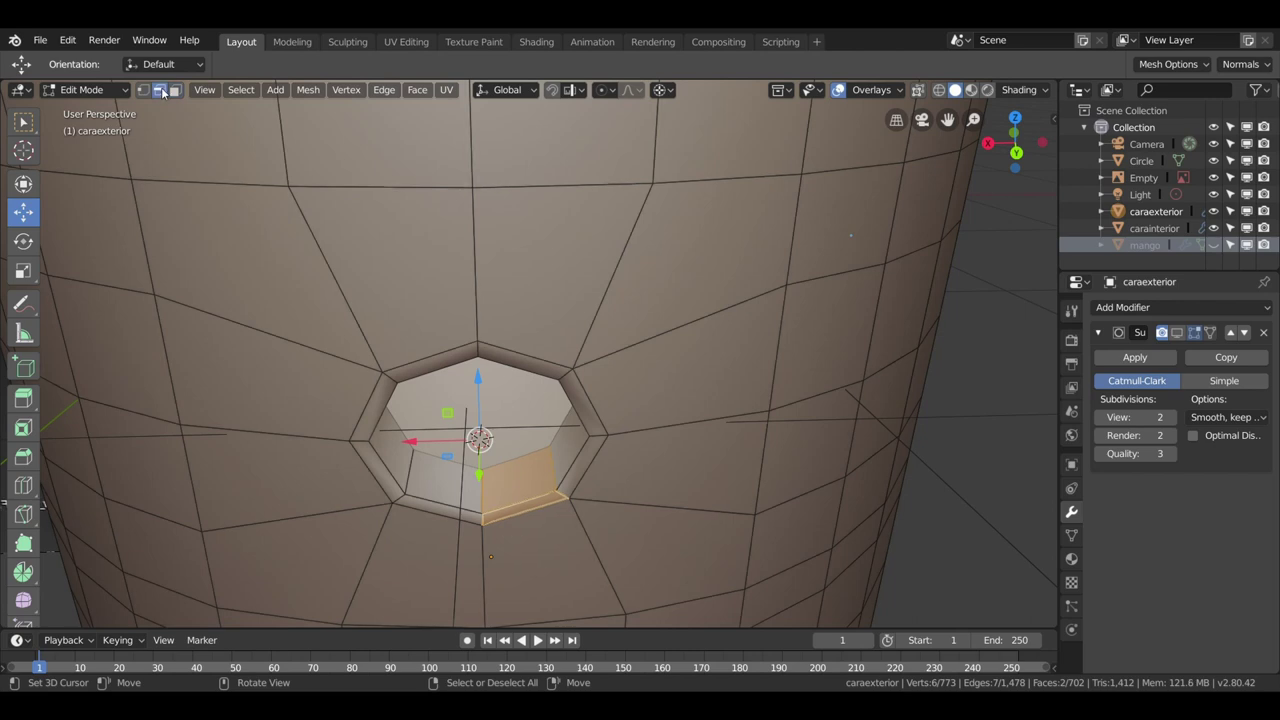
{"action": "left_click", "coordinate": [485, 490]}
Snap the 3D cursor to the rim and scale the rim loop up to 1.142.
{"action": "middle_click_drag", "start_coordinate": [491, 499], "coordinate": [486, 380]}
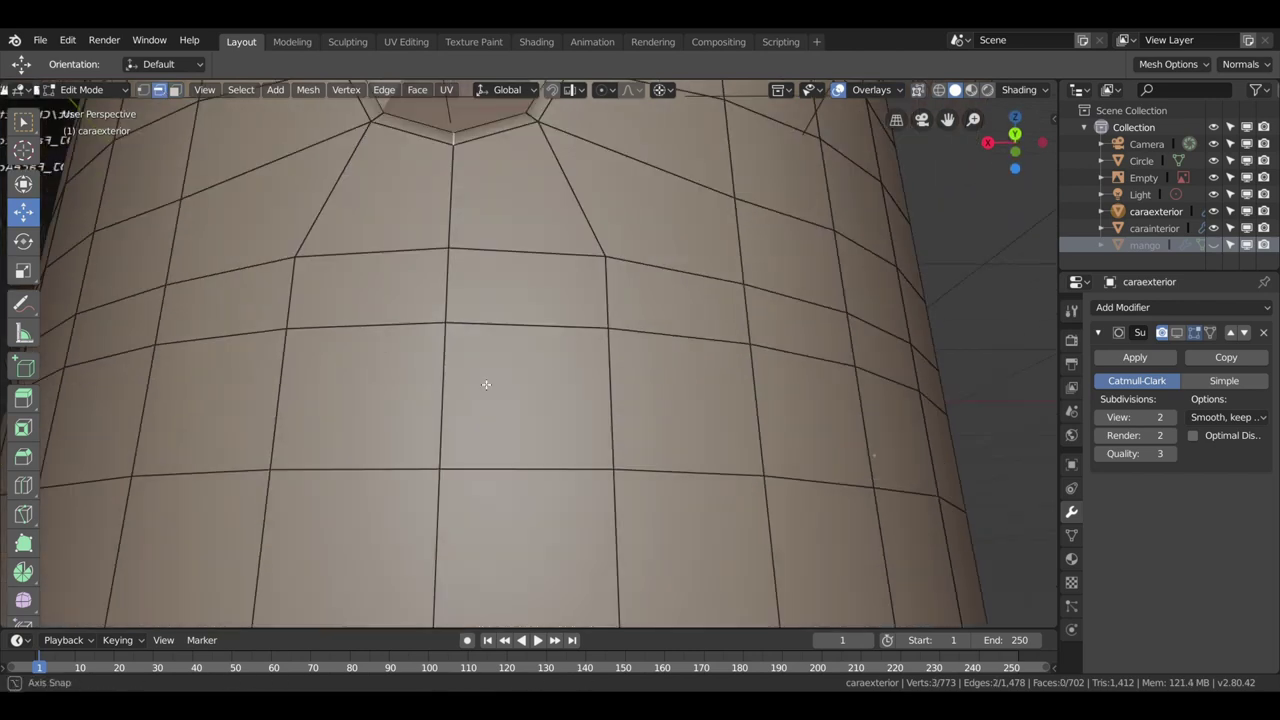
{"action": "middle_click_drag", "start_coordinate": [494, 314], "coordinate": [490, 449]}
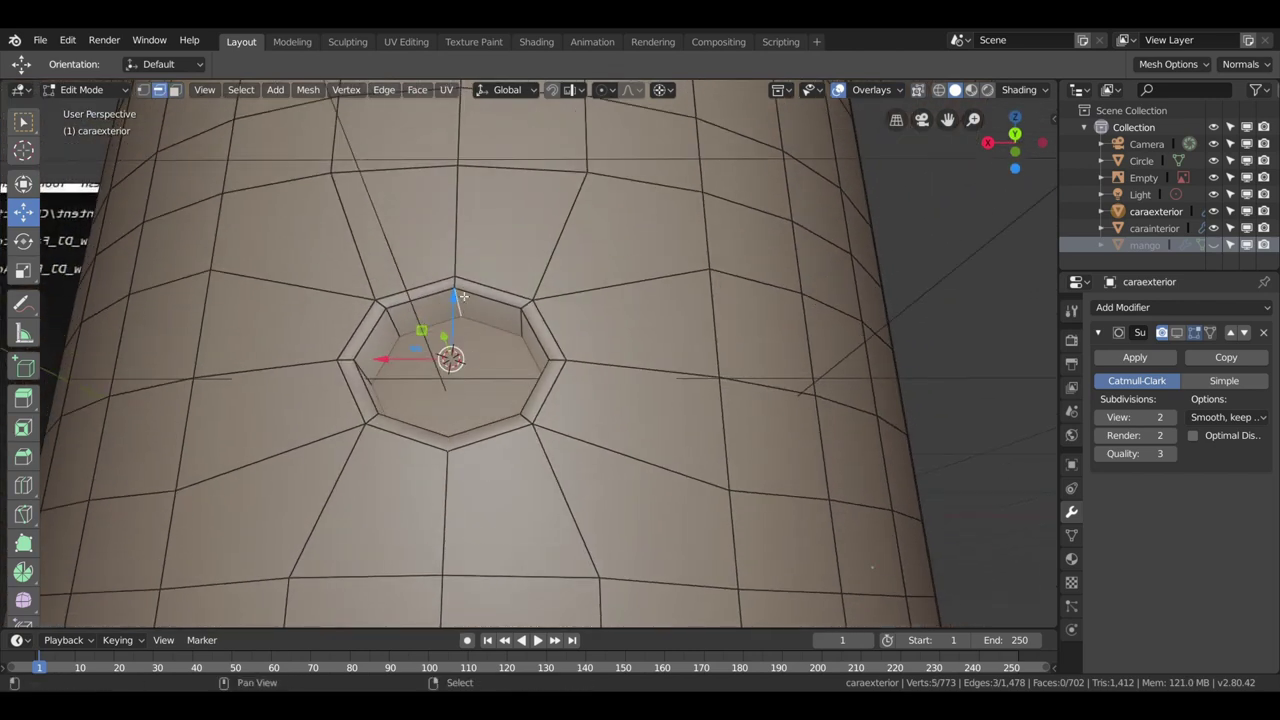
{"action": "middle_click_drag", "start_coordinate": [461, 286], "coordinate": [498, 452]}
{"action": "key", "text": "shift+s"}
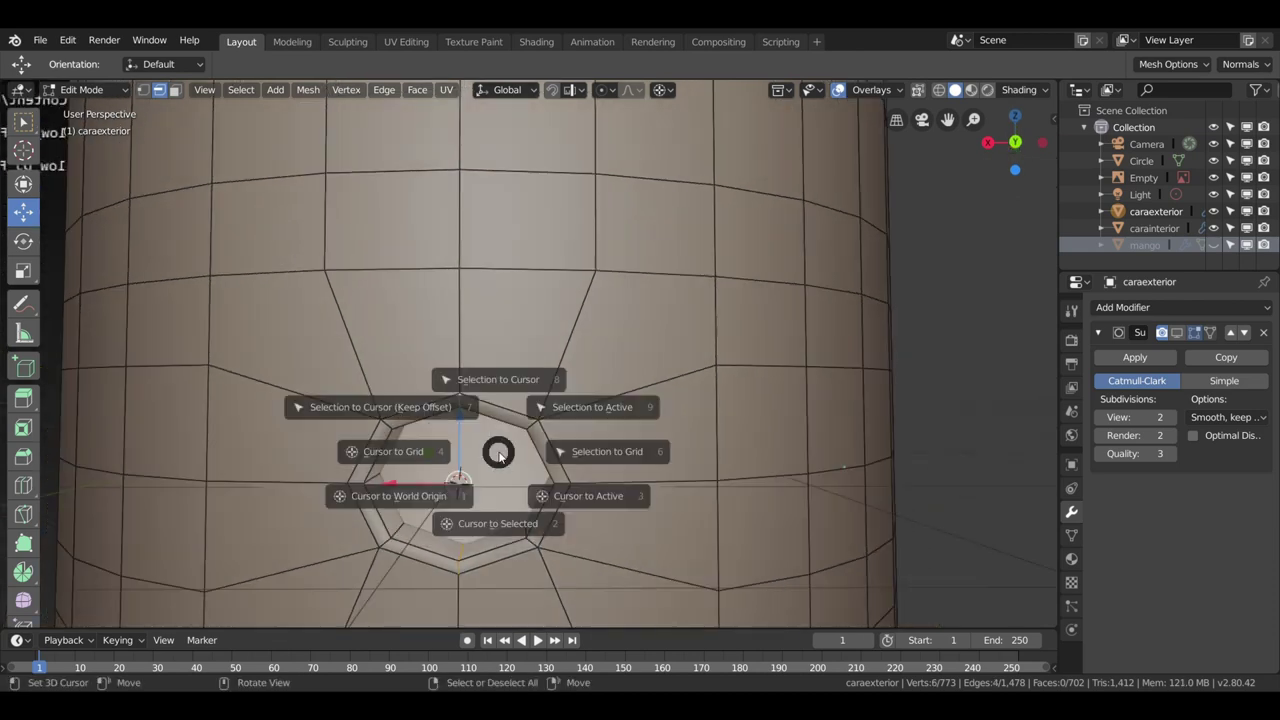
{"action": "left_click", "coordinate": [506, 556]}
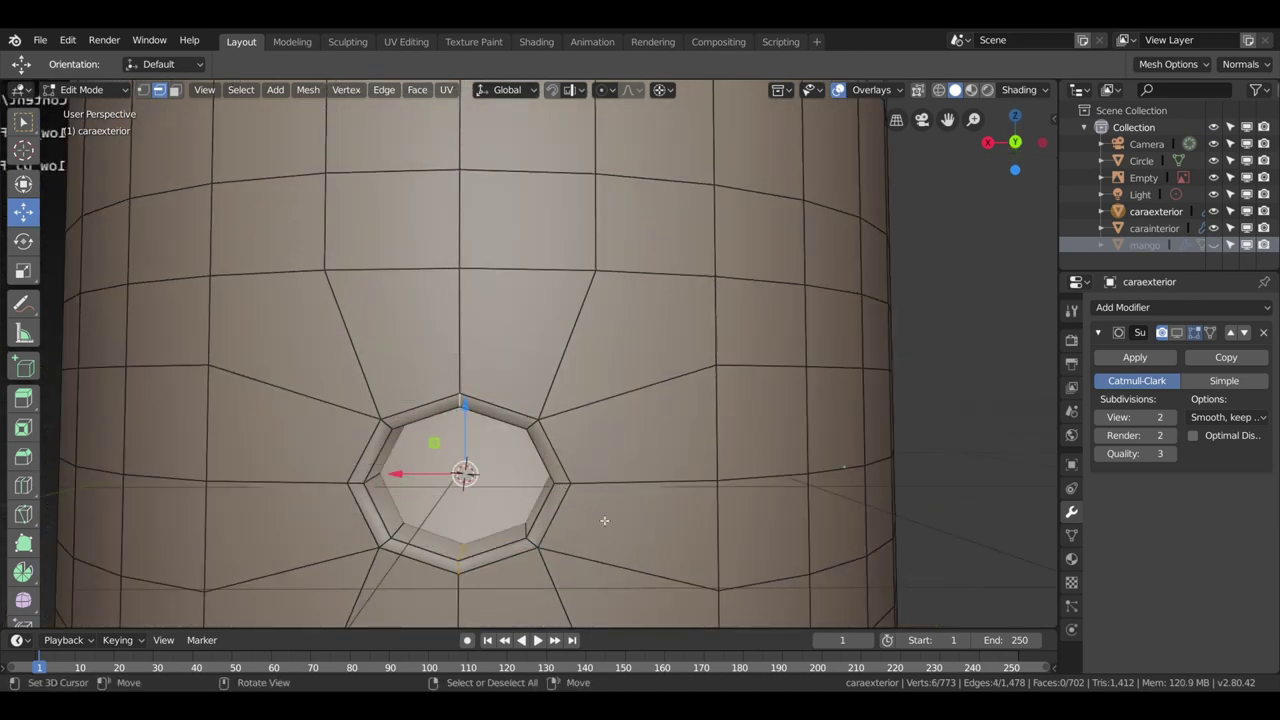
{"action": "key", "text": "s"}
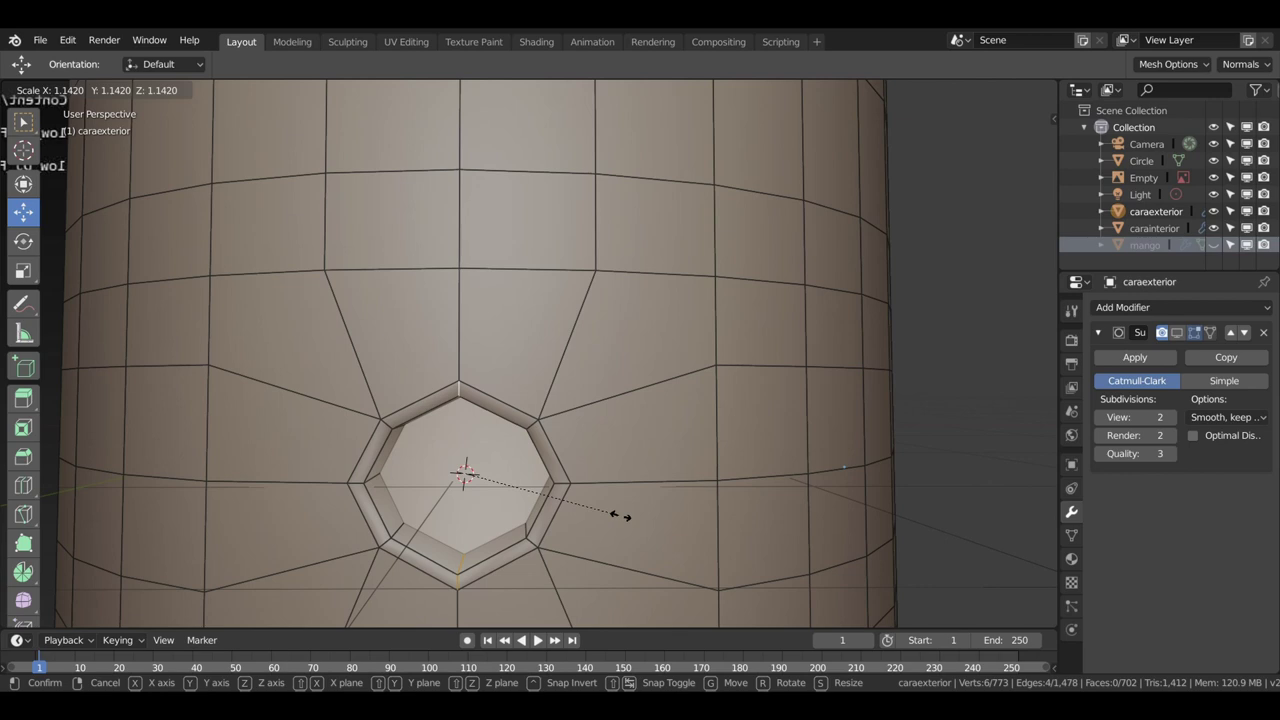
{"action": "left_click", "coordinate": [614, 515]}
Return to Object Mode and restore the subdivision display for editing.
{"action": "middle_click_drag", "start_coordinate": [614, 515], "coordinate": [596, 490]}
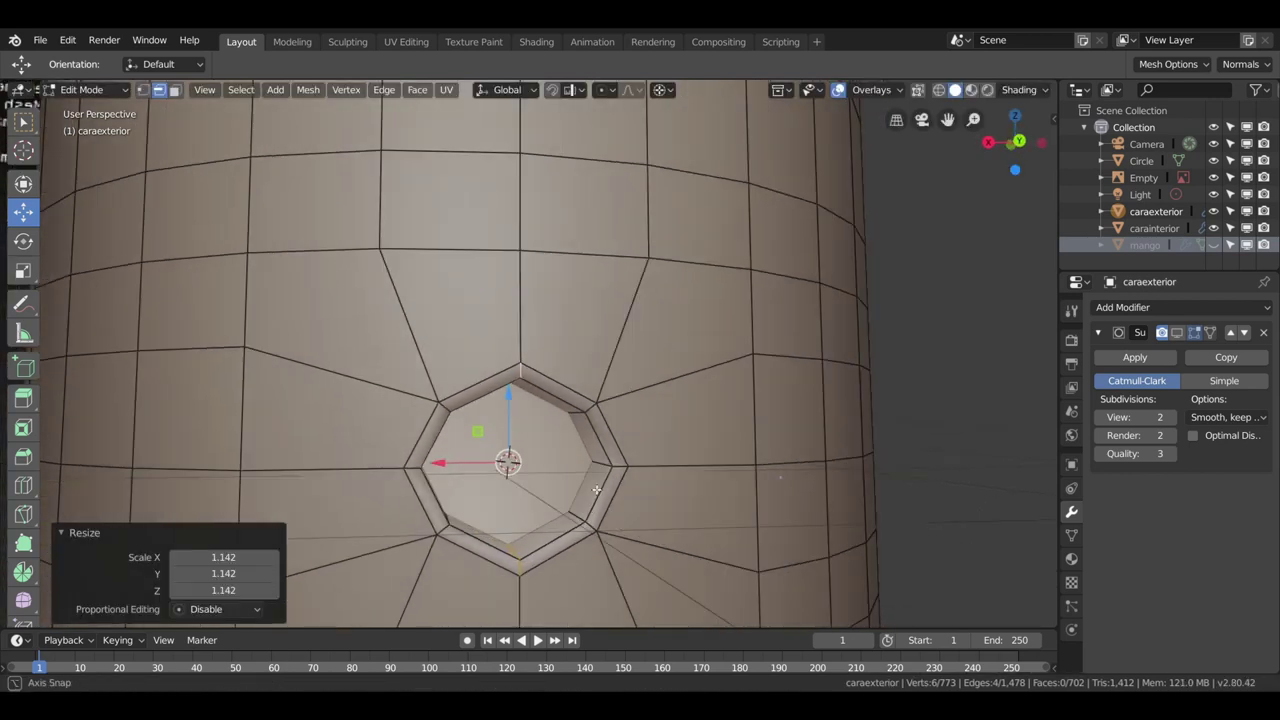
{"action": "scroll", "coordinate": [596, 490], "scroll_direction": "down", "scroll_amount": 3}
{"action": "key", "text": "Tab"}
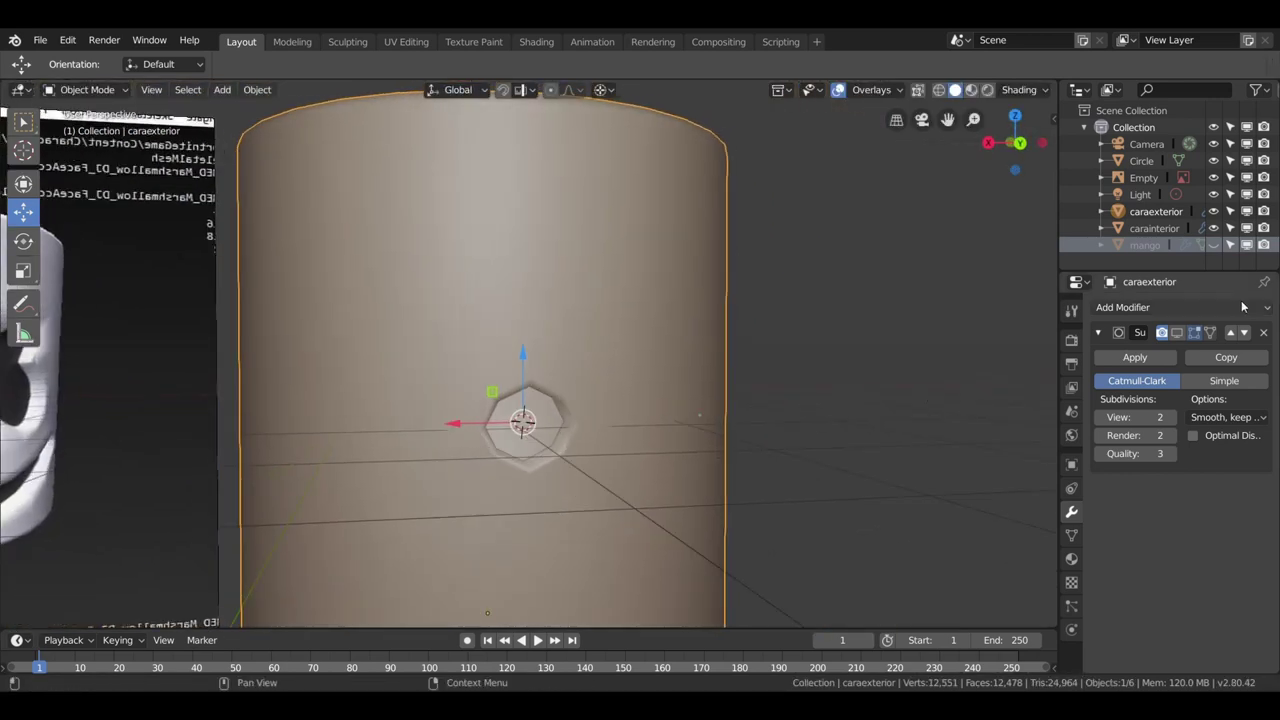
{"action": "left_click", "coordinate": [1185, 333]}
{"action": "mouse_move", "coordinate": [623, 417]}
{"action": "middle_mouse_down"}
{"action": "mouse_move", "coordinate": [592, 402]}
{"action": "mouse_move", "coordinate": [560, 409]}
{"action": "mouse_move", "coordinate": [643, 428]}
{"action": "middle_mouse_up"}
Unhide the mango handle tube so it sits in the widened socket.
{"action": "key", "text": "Tab"}
{"action": "scroll", "coordinate": [650, 426], "scroll_direction": "down", "scroll_amount": 2}
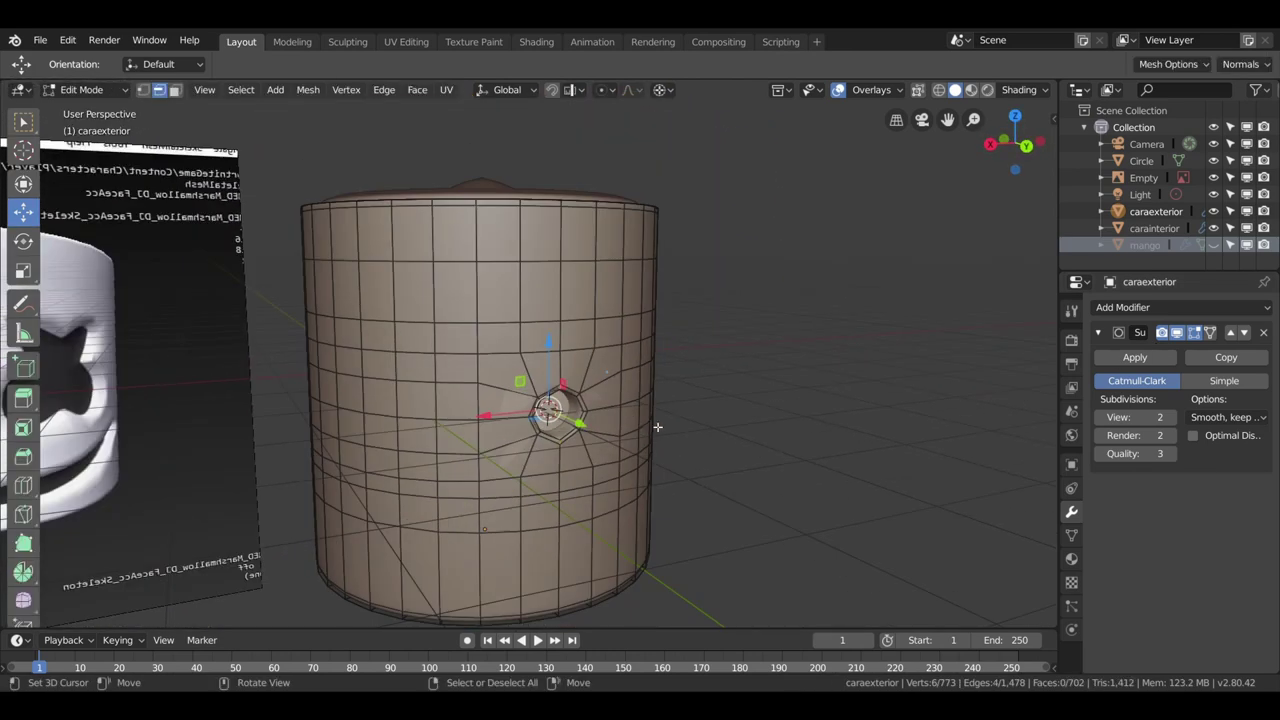
{"action": "scroll", "coordinate": [711, 422], "scroll_direction": "down", "scroll_amount": 1}
{"action": "left_click", "coordinate": [1213, 245]}
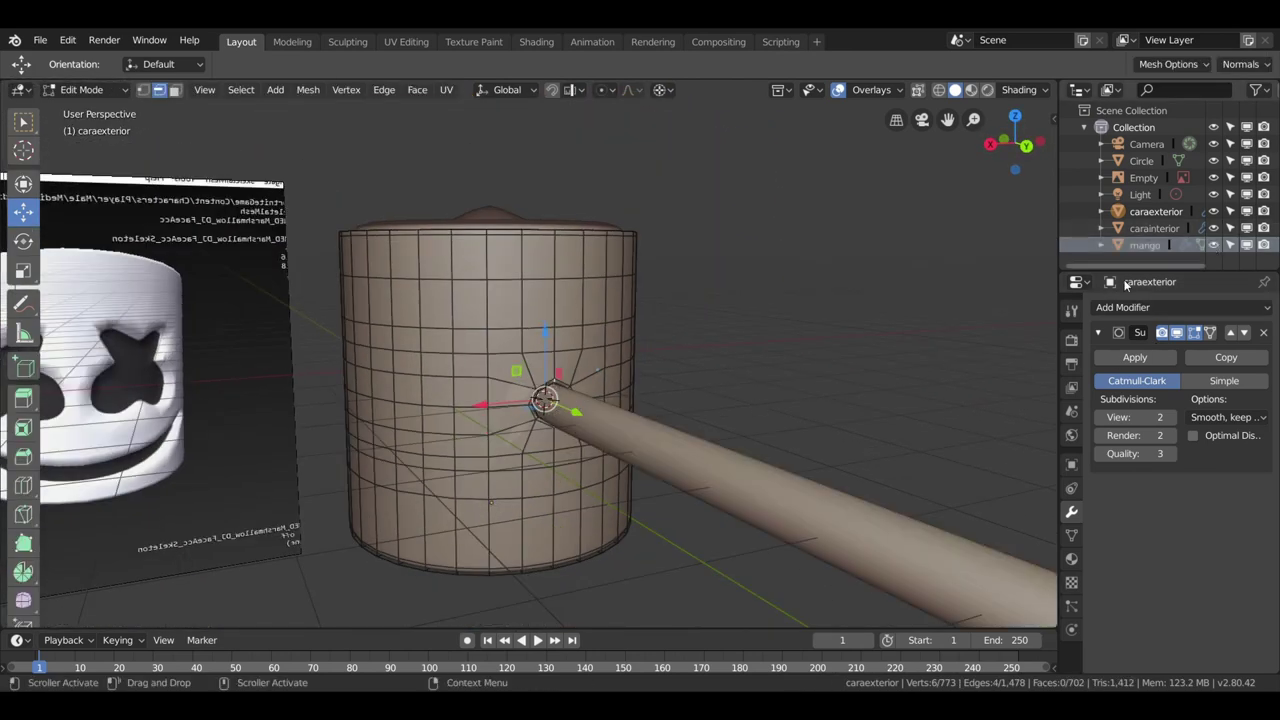
{"action": "key", "text": "Tab"}
{"action": "mouse_move", "coordinate": [740, 330]}
{"action": "middle_mouse_down"}
{"action": "mouse_move", "coordinate": [774, 342]}
{"action": "mouse_move", "coordinate": [883, 304]}
{"action": "mouse_move", "coordinate": [948, 319]}
{"action": "mouse_move", "coordinate": [952, 344]}
{"action": "mouse_move", "coordinate": [703, 377]}
{"action": "mouse_move", "coordinate": [1000, 340]}
{"action": "mouse_move", "coordinate": [747, 392]}
{"action": "middle_mouse_up"}
In top view, add a plane mesh and scale it up by 10.812.
{"action": "left_click", "coordinate": [536, 41]}
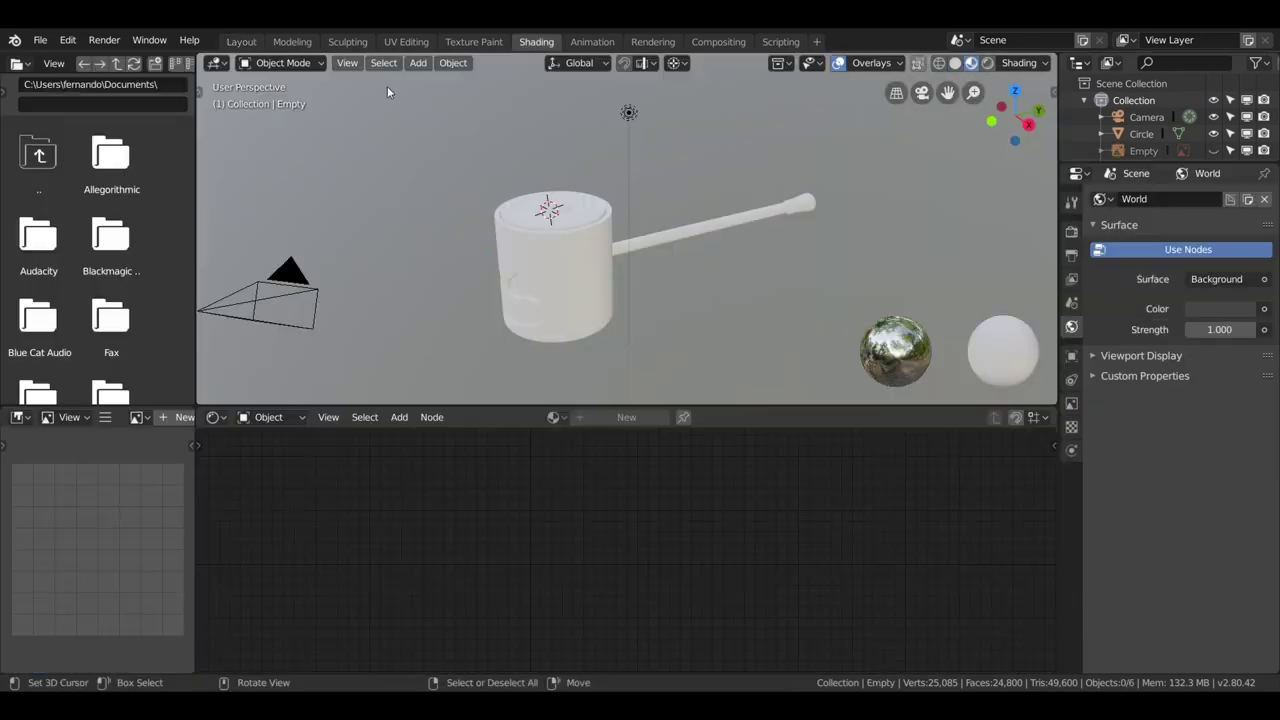
{"action": "left_click", "coordinate": [226, 45]}
{"action": "scroll", "coordinate": [601, 229], "scroll_direction": "down", "scroll_amount": 2}
{"action": "key", "text": "KP_7"}
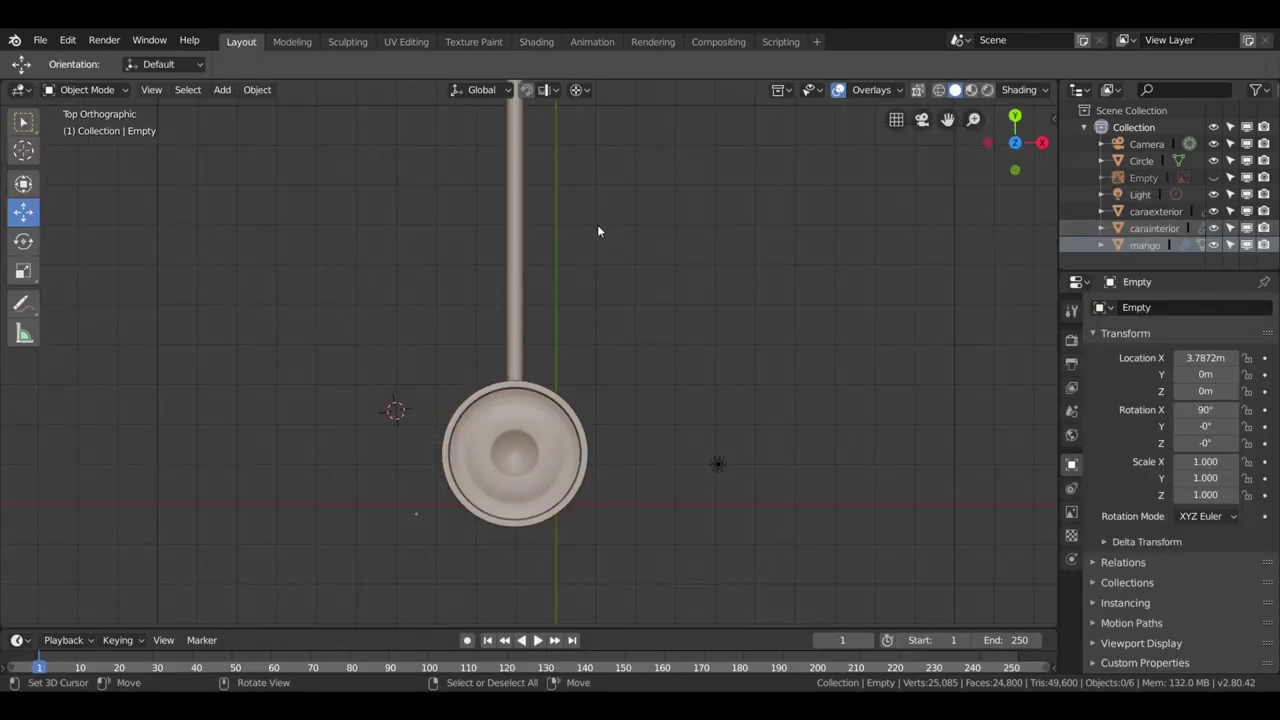
{"action": "scroll", "coordinate": [469, 368], "scroll_direction": "down", "scroll_amount": 3}
{"action": "key", "text": "shift+a"}
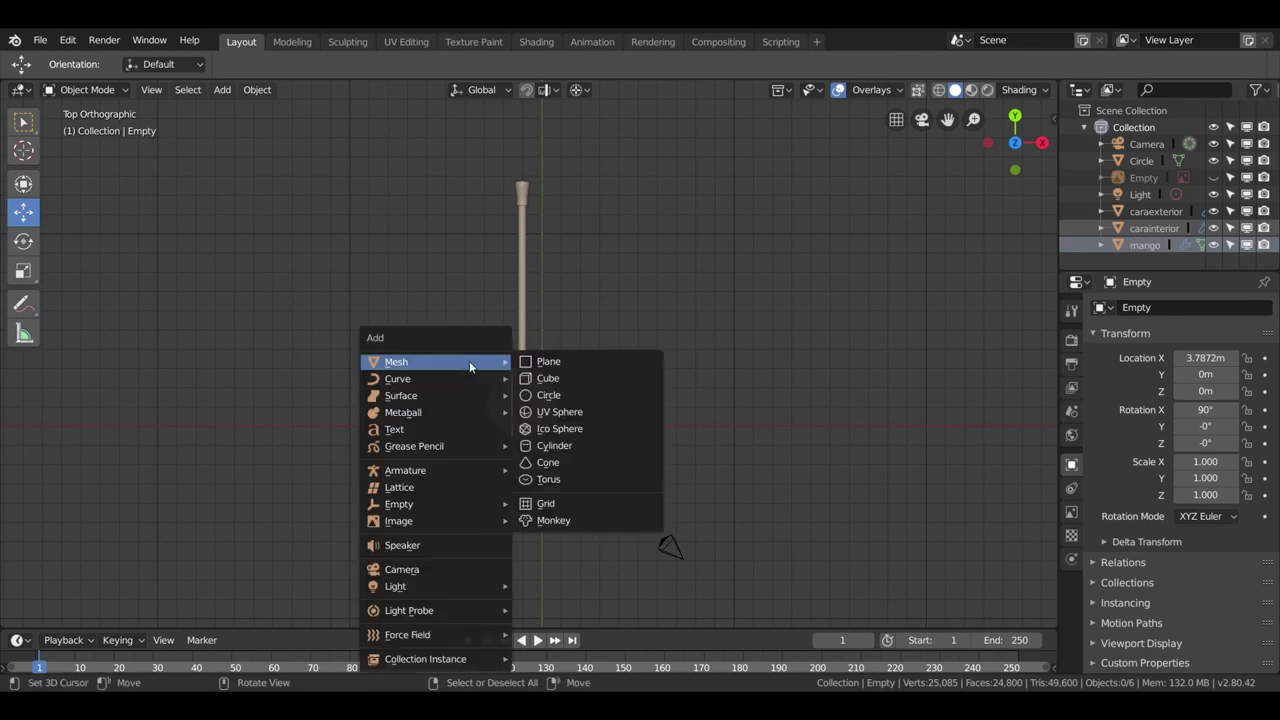
{"action": "left_click", "coordinate": [556, 364]}
{"action": "key", "text": "s"}
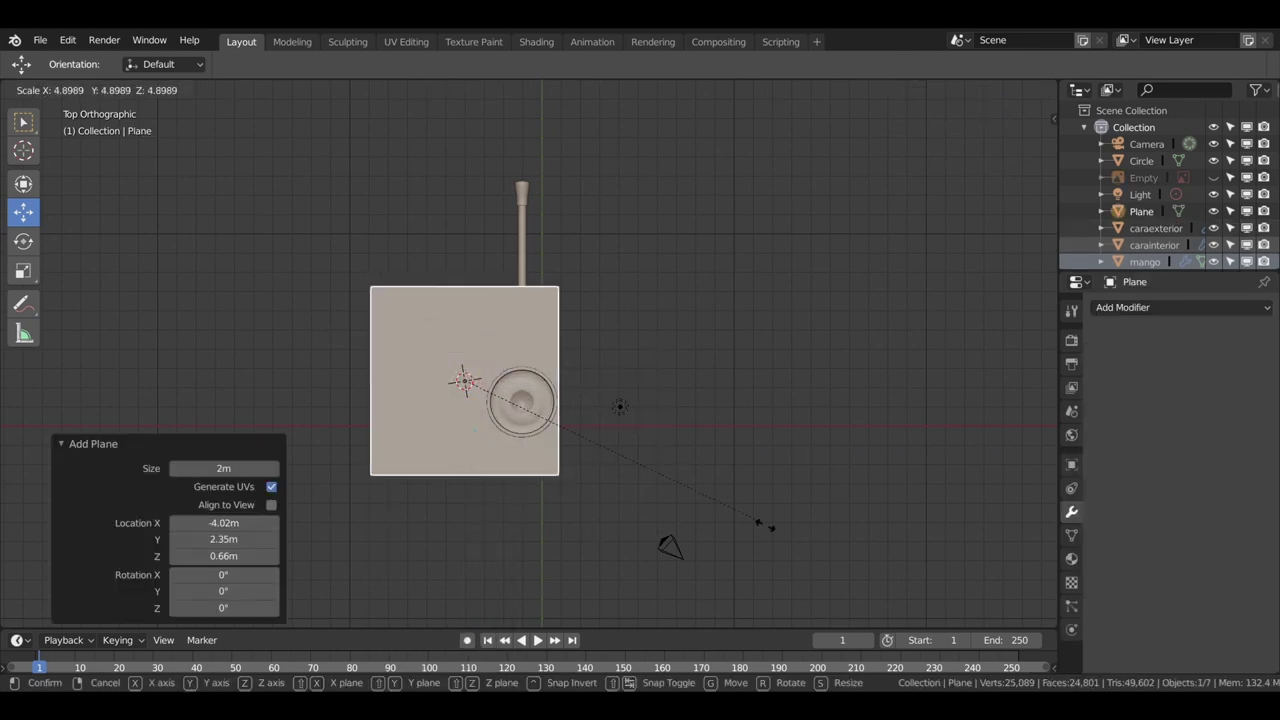
{"action": "left_click", "coordinate": [672, 548]}
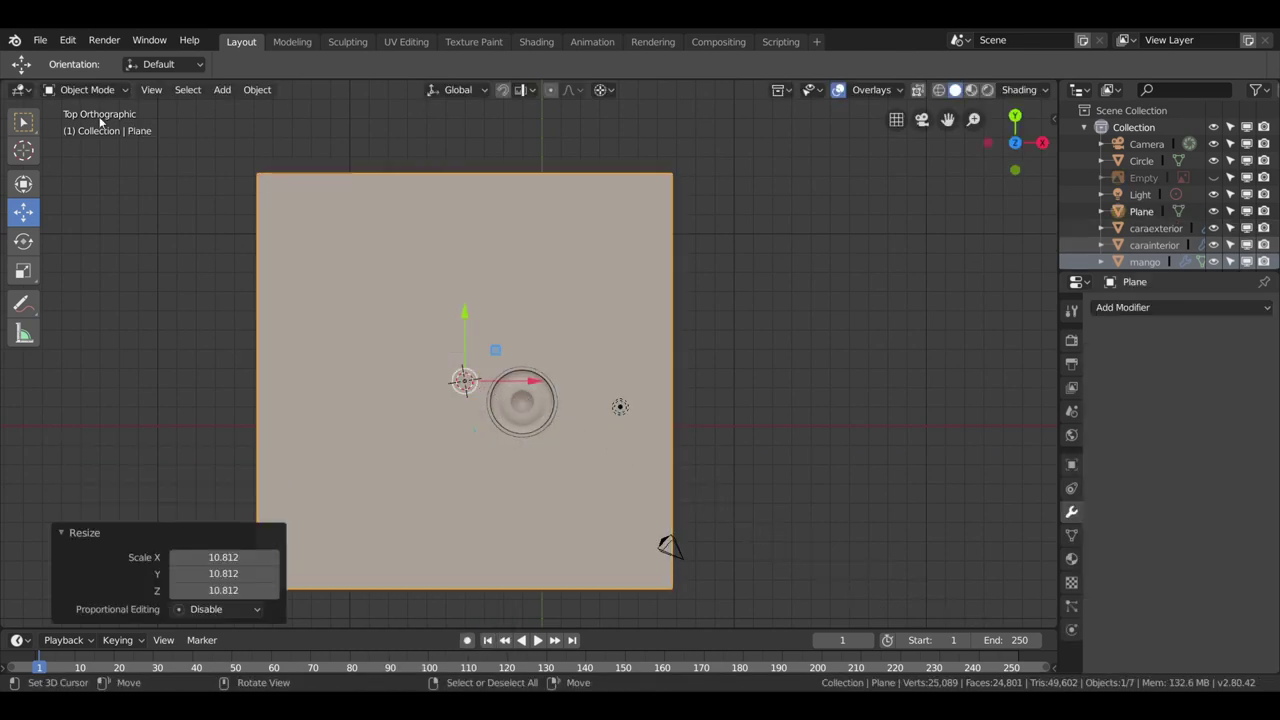
Lower the plane along Z beneath the cup, then shift it 0.567 m along Y.
{"action": "mouse_move", "coordinate": [375, 382]}
{"action": "middle_mouse_down"}
{"action": "mouse_move", "coordinate": [403, 317]}
{"action": "mouse_move", "coordinate": [291, 186]}
{"action": "mouse_move", "coordinate": [330, 171]}
{"action": "middle_mouse_up"}
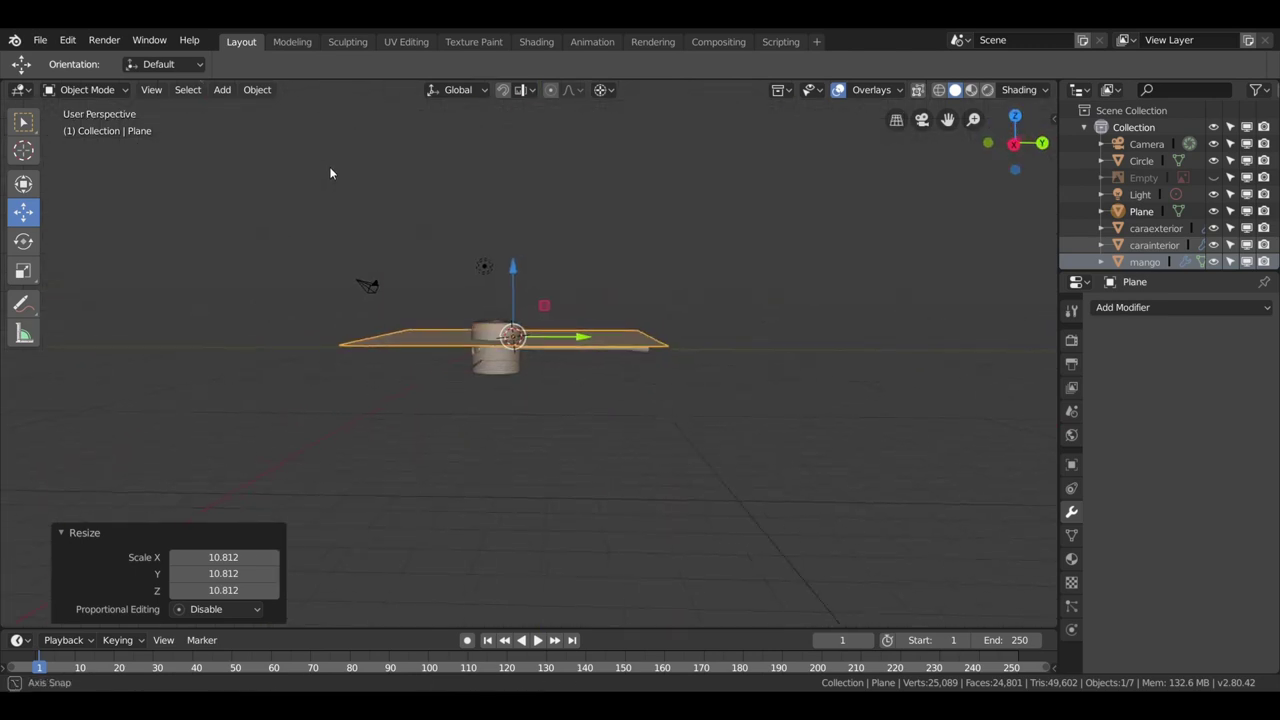
{"action": "key", "text": "KP_3"}
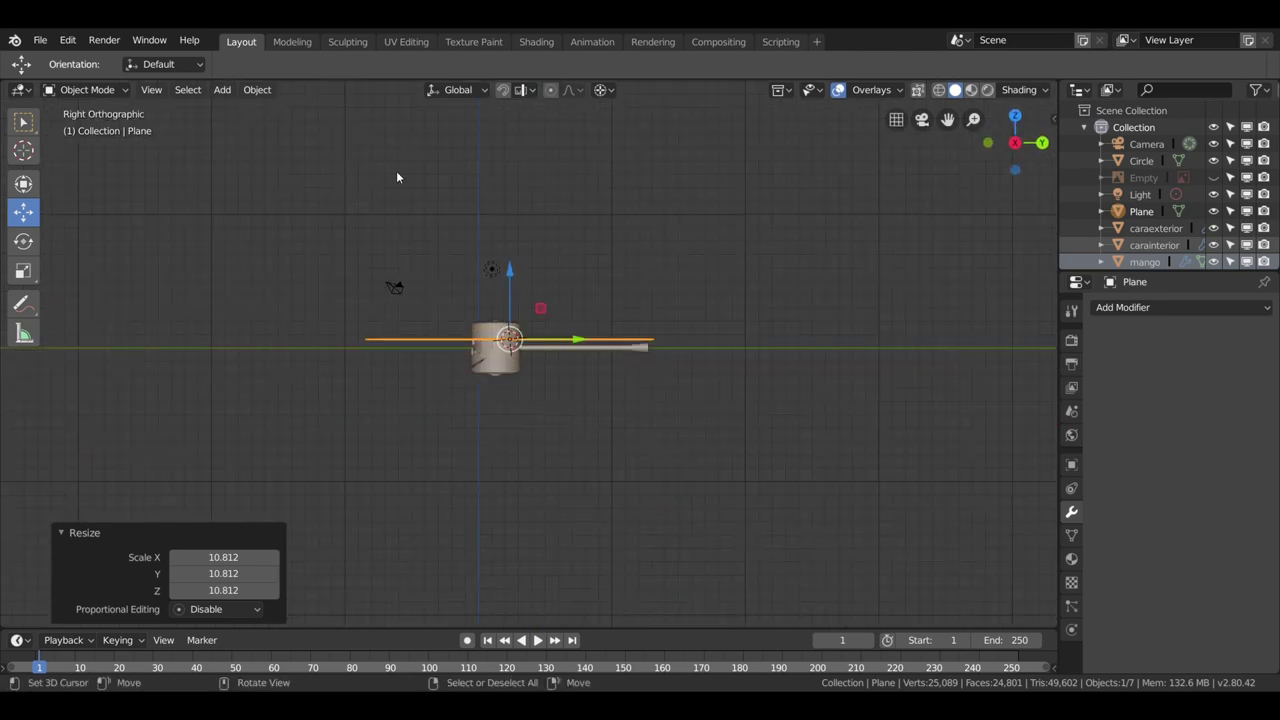
{"action": "key", "text": "g"}
{"action": "key", "text": "z"}
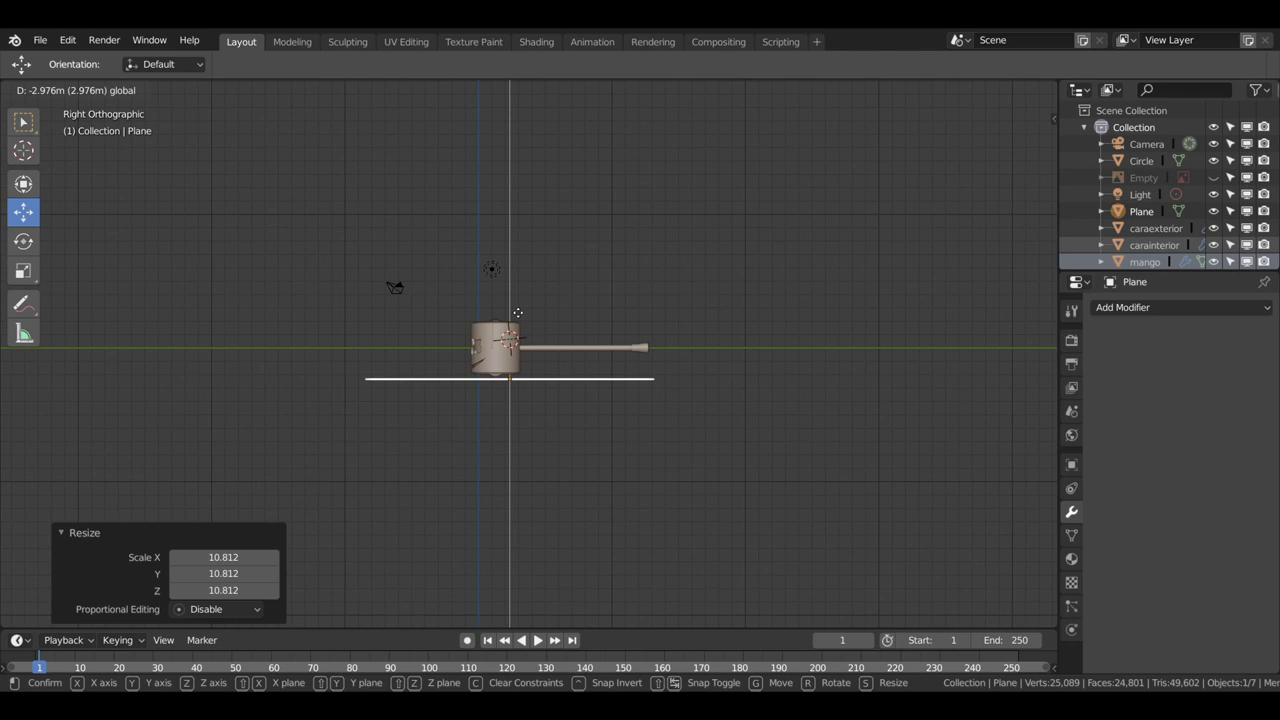
{"action": "left_click", "coordinate": [517, 313]}
{"action": "mouse_move", "coordinate": [517, 313]}
{"action": "middle_mouse_down"}
{"action": "mouse_move", "coordinate": [535, 330]}
{"action": "mouse_move", "coordinate": [555, 318]}
{"action": "middle_mouse_up"}
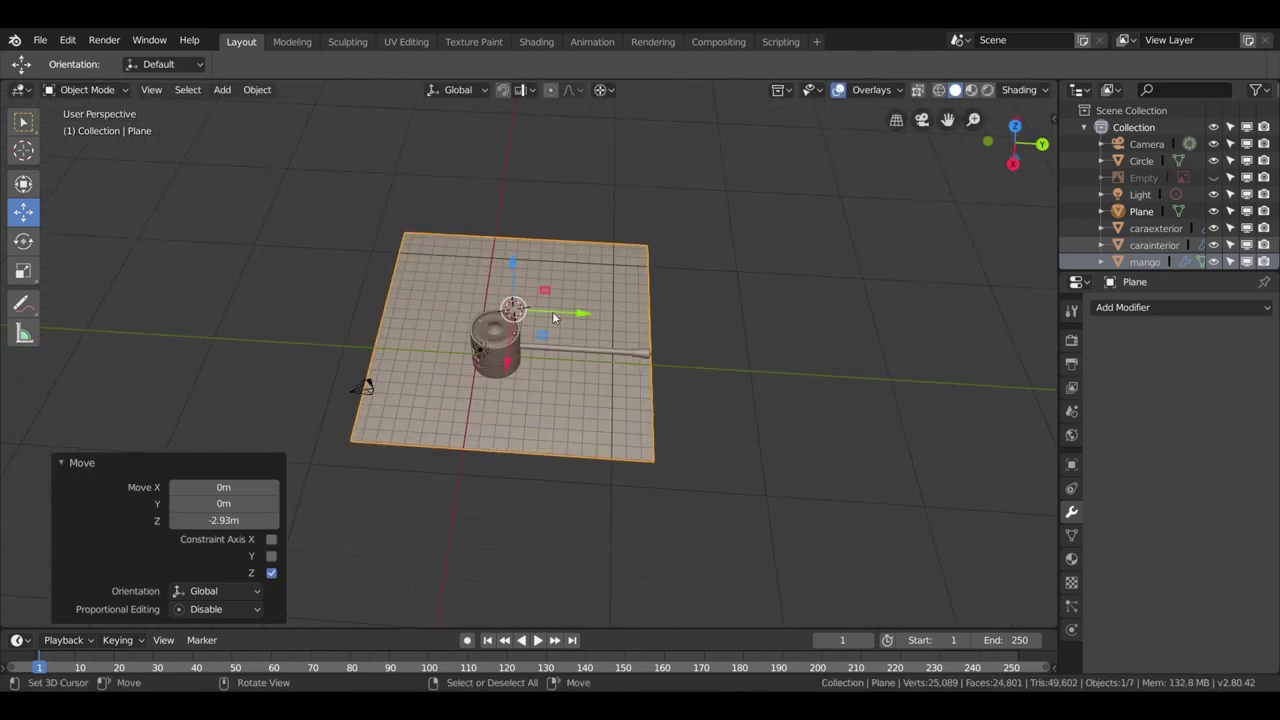
{"action": "key", "text": "g"}
{"action": "key", "text": "y"}
{"action": "left_click", "coordinate": [667, 432]}
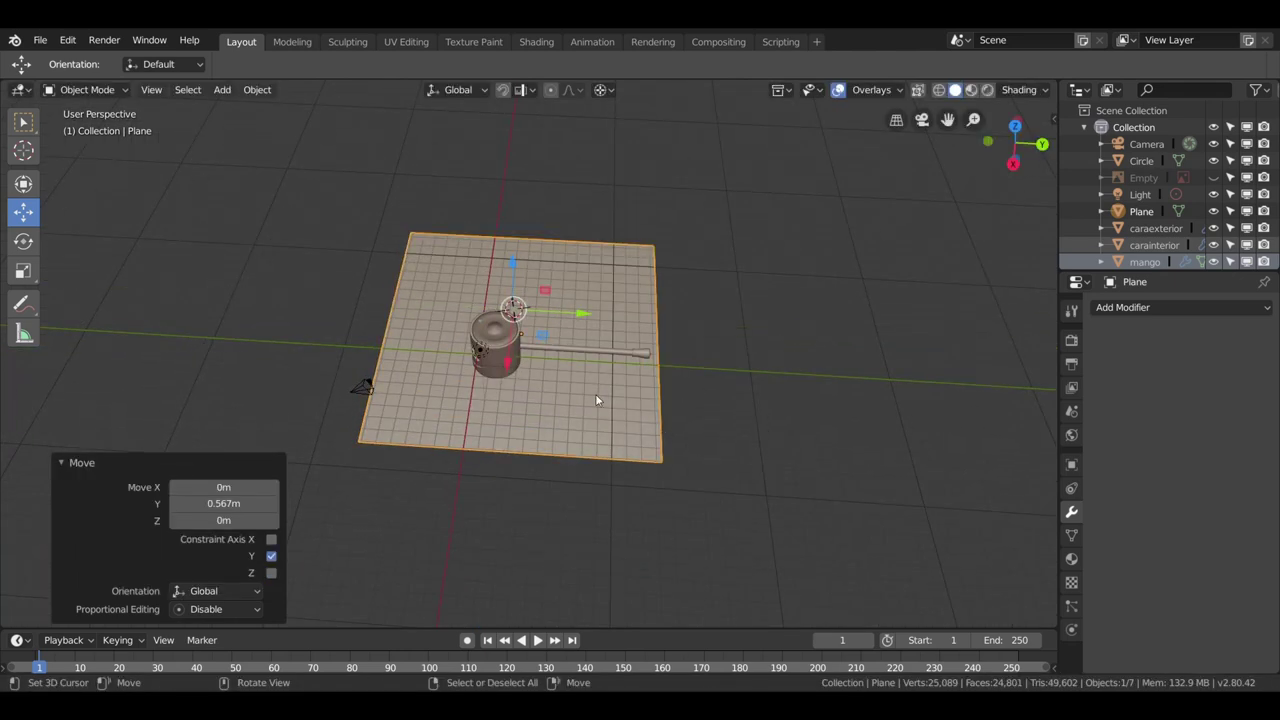
Select the camera and adjust its X and Y location in the sidebar while viewing through it.
{"action": "left_click", "coordinate": [353, 387]}
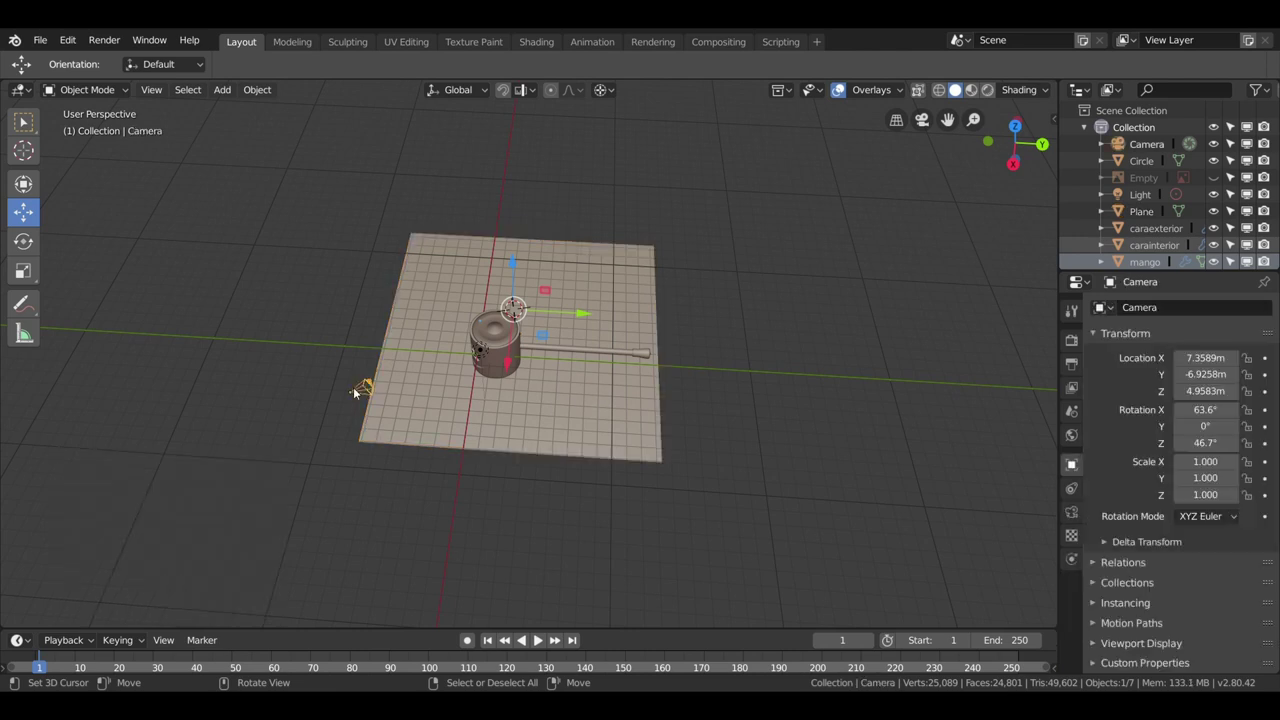
{"action": "middle_click_drag", "start_coordinate": [353, 387], "coordinate": [353, 393]}
{"action": "key", "text": "KP_0"}
{"action": "scroll", "coordinate": [352, 418], "scroll_direction": "down", "scroll_amount": 2}
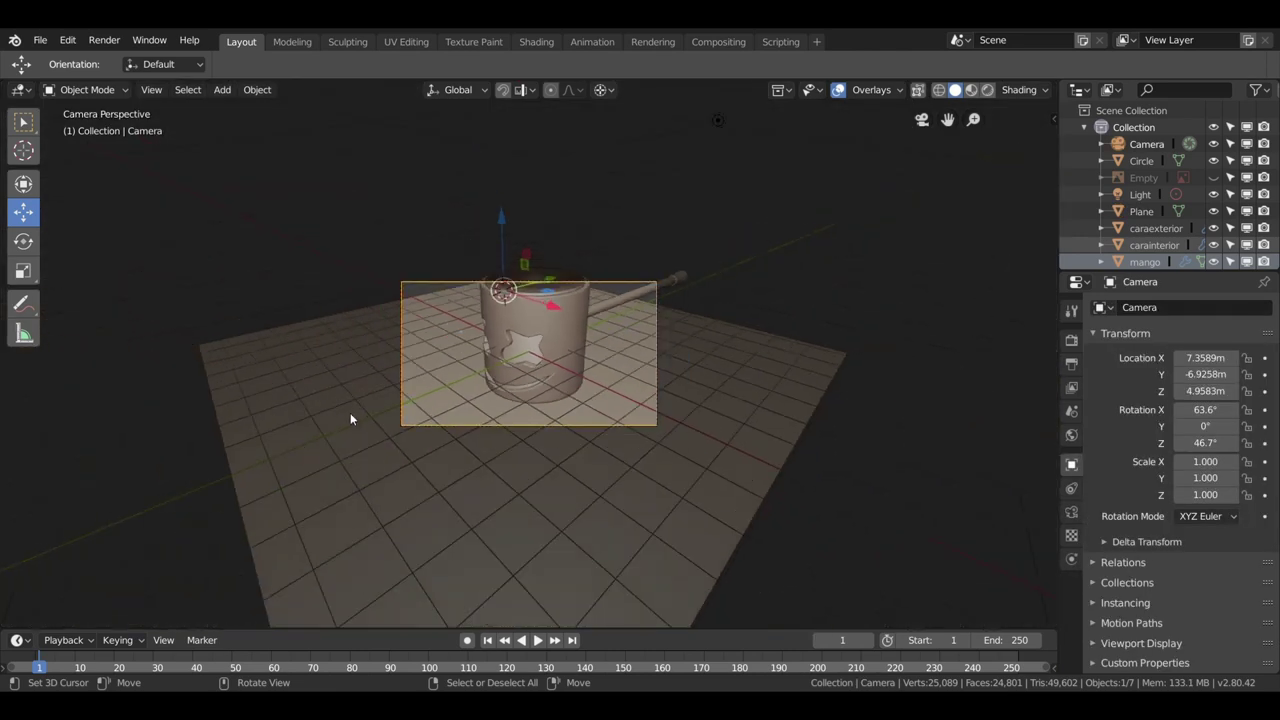
{"action": "middle_click_drag", "start_coordinate": [352, 418], "coordinate": [390, 408]}
{"action": "scroll", "coordinate": [390, 408], "scroll_direction": "down", "scroll_amount": 3}
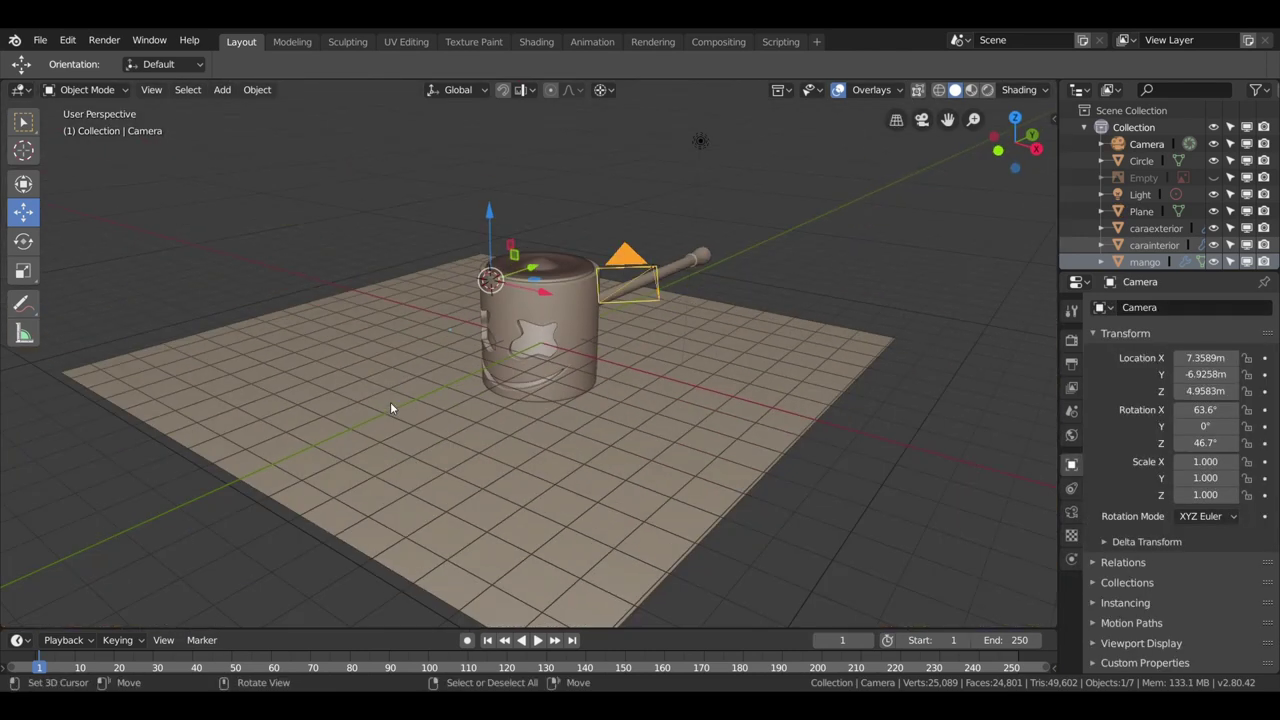
{"action": "key", "text": "KP_0"}
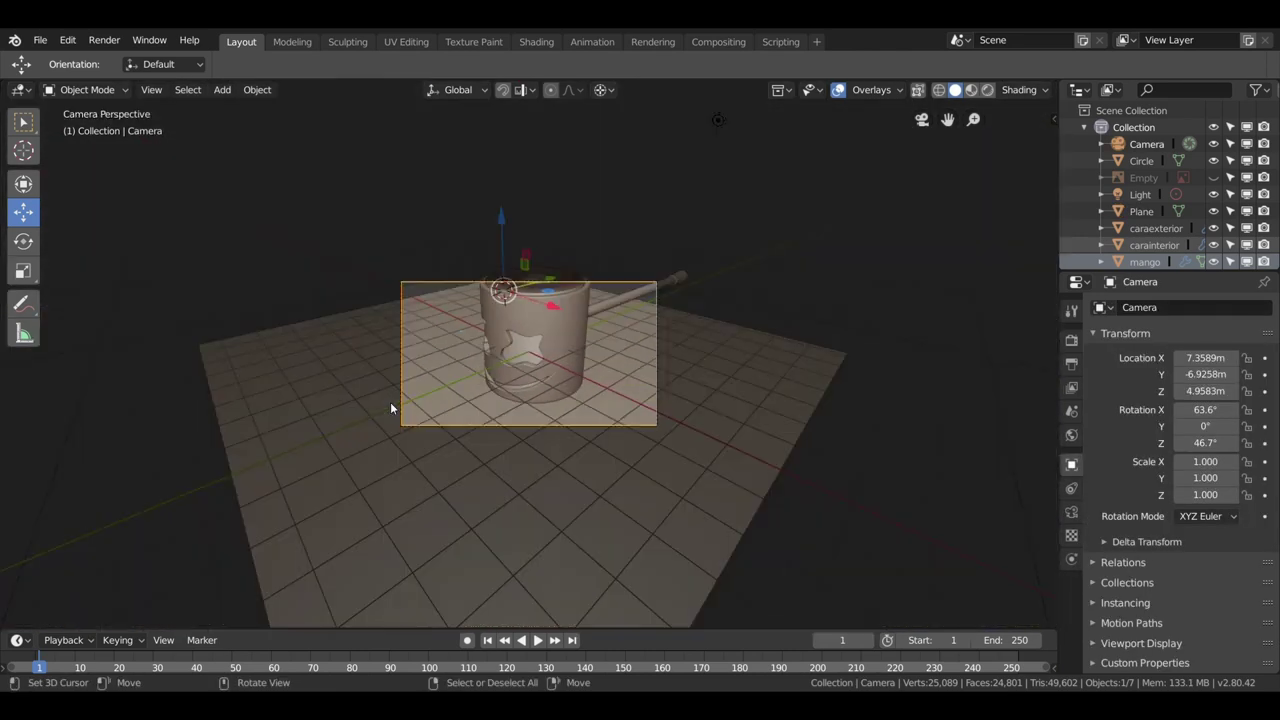
{"action": "key", "text": "n"}
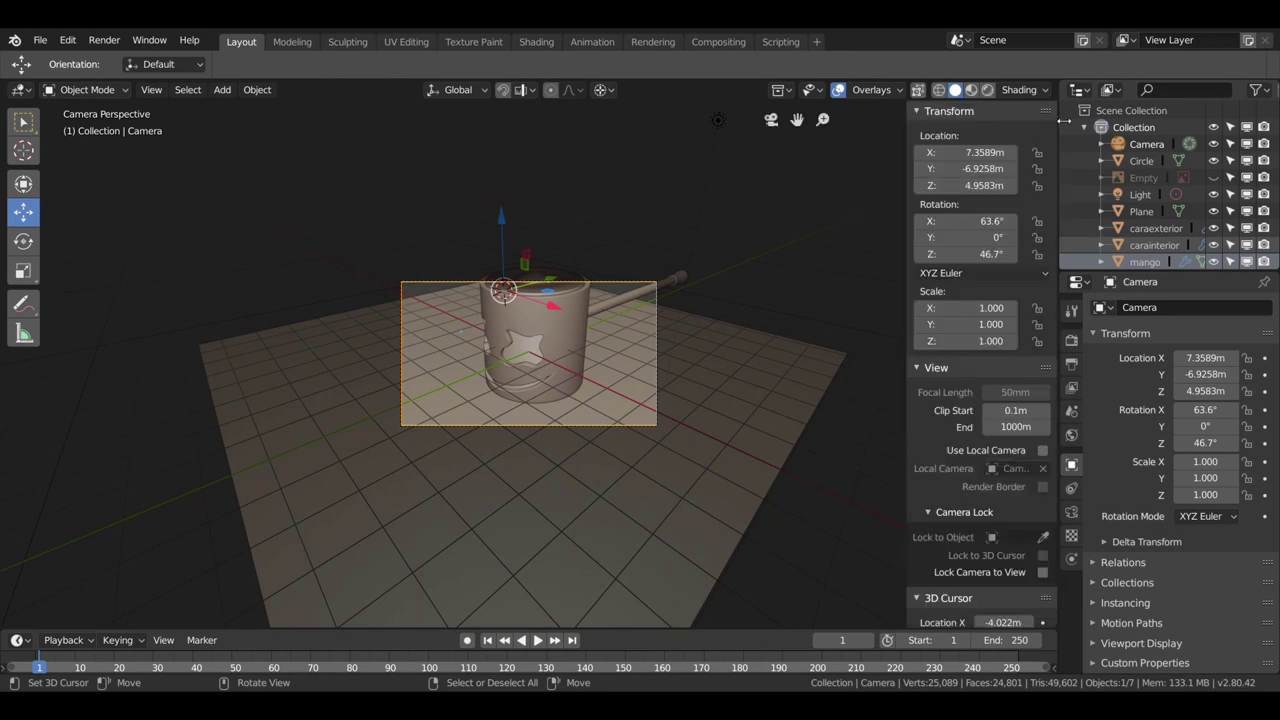
{"action": "mouse_move", "coordinate": [965, 152]}
{"action": "left_mouse_down"}
{"action": "mouse_move", "coordinate": [945, 152]}
{"action": "mouse_move", "coordinate": [990, 168]}
{"action": "mouse_move", "coordinate": [950, 168]}
{"action": "left_mouse_up"}
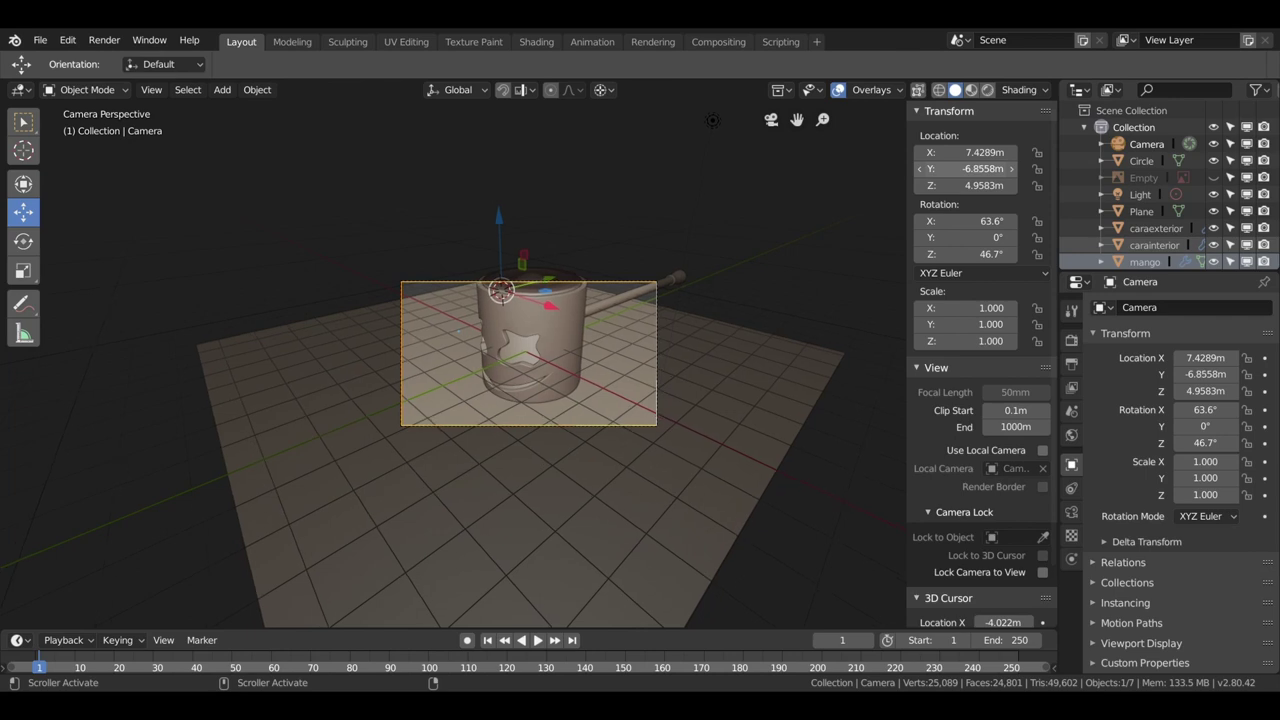
{"action": "scroll", "coordinate": [733, 272], "scroll_direction": "down", "scroll_amount": 2}
{"action": "middle_click_drag", "start_coordinate": [733, 272], "coordinate": [666, 270]}
Move the camera closer to the cup (X 5.02 m, Y -4.99 m), then select the plane's back edge.
{"action": "key", "text": "KP_7"}
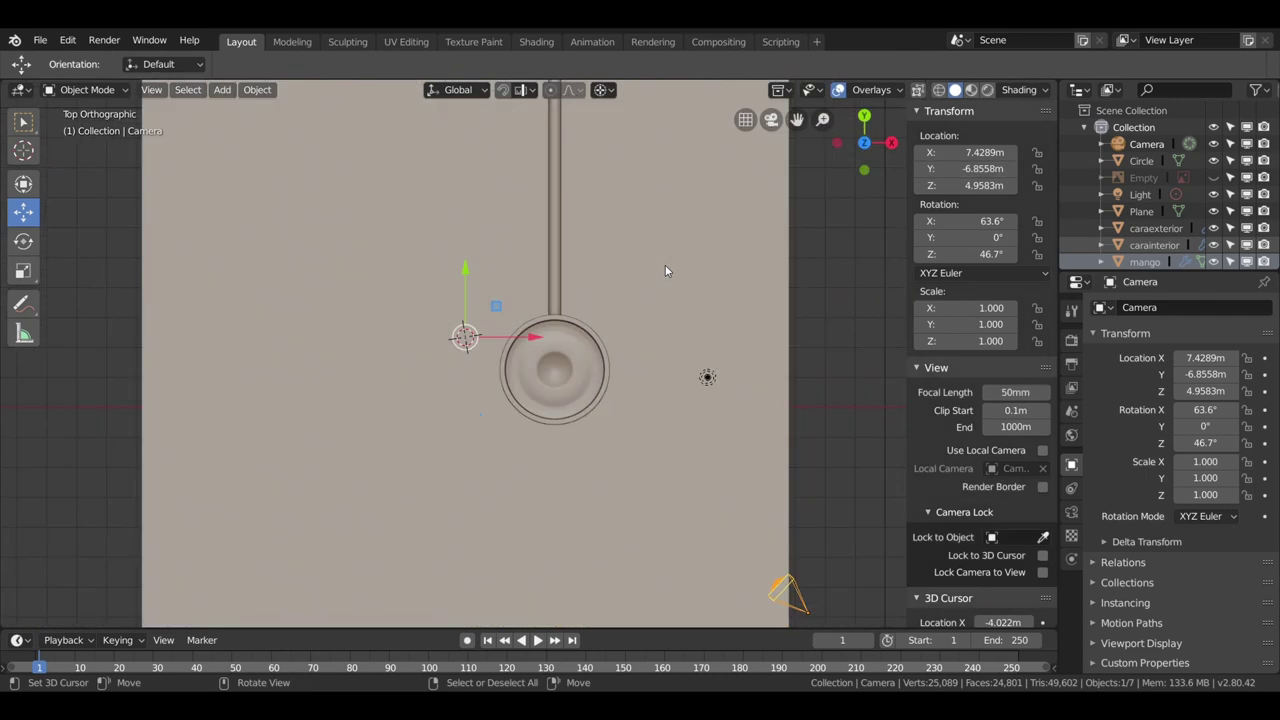
{"action": "scroll", "coordinate": [665, 265], "scroll_direction": "down", "scroll_amount": 3}
{"action": "left_click_drag", "start_coordinate": [560, 345], "coordinate": [494, 285]}
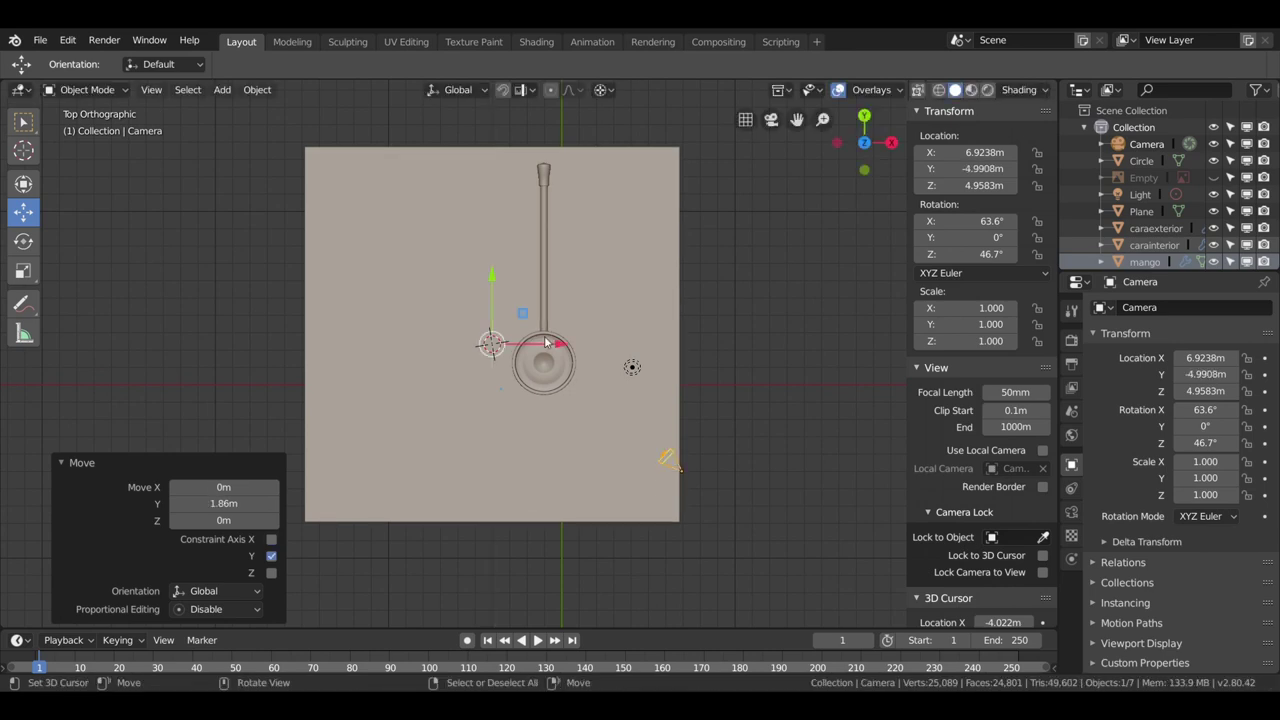
{"action": "mouse_move", "coordinate": [547, 340]}
{"action": "left_mouse_down"}
{"action": "mouse_move", "coordinate": [521, 357]}
{"action": "mouse_move", "coordinate": [549, 338]}
{"action": "left_mouse_up"}
{"action": "key", "text": "KP_1"}
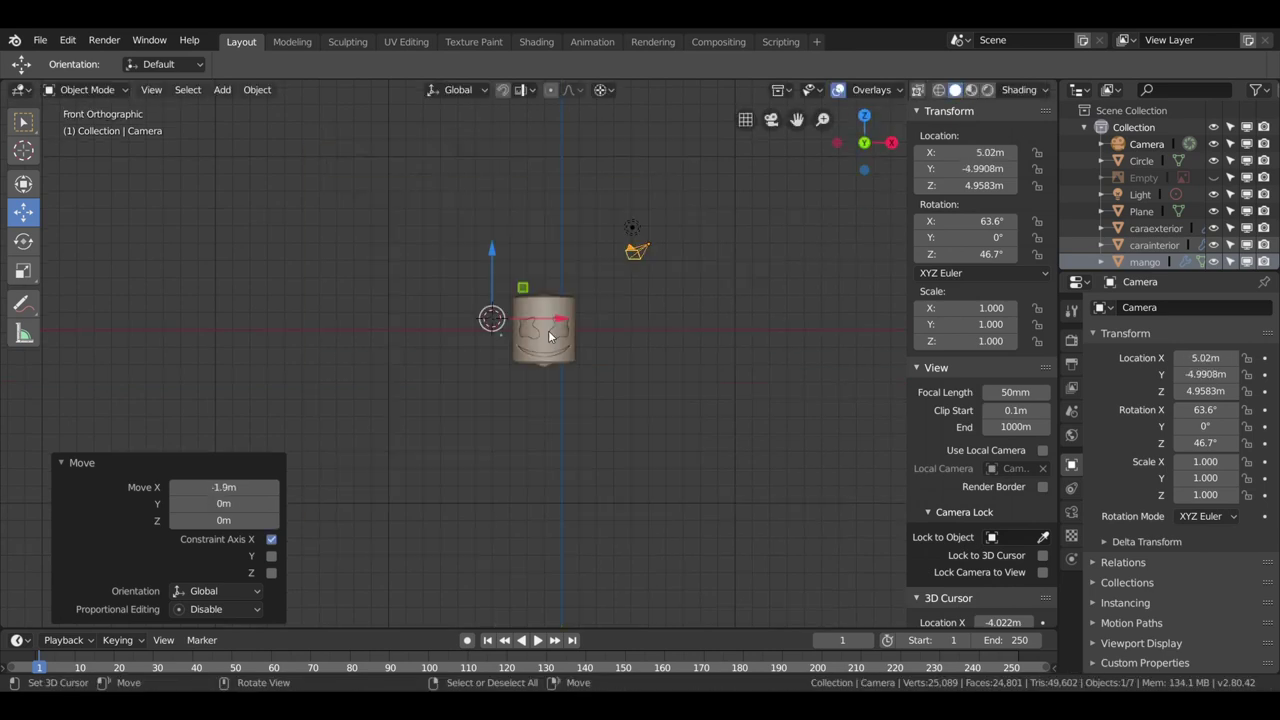
{"action": "key", "text": "KP_3"}
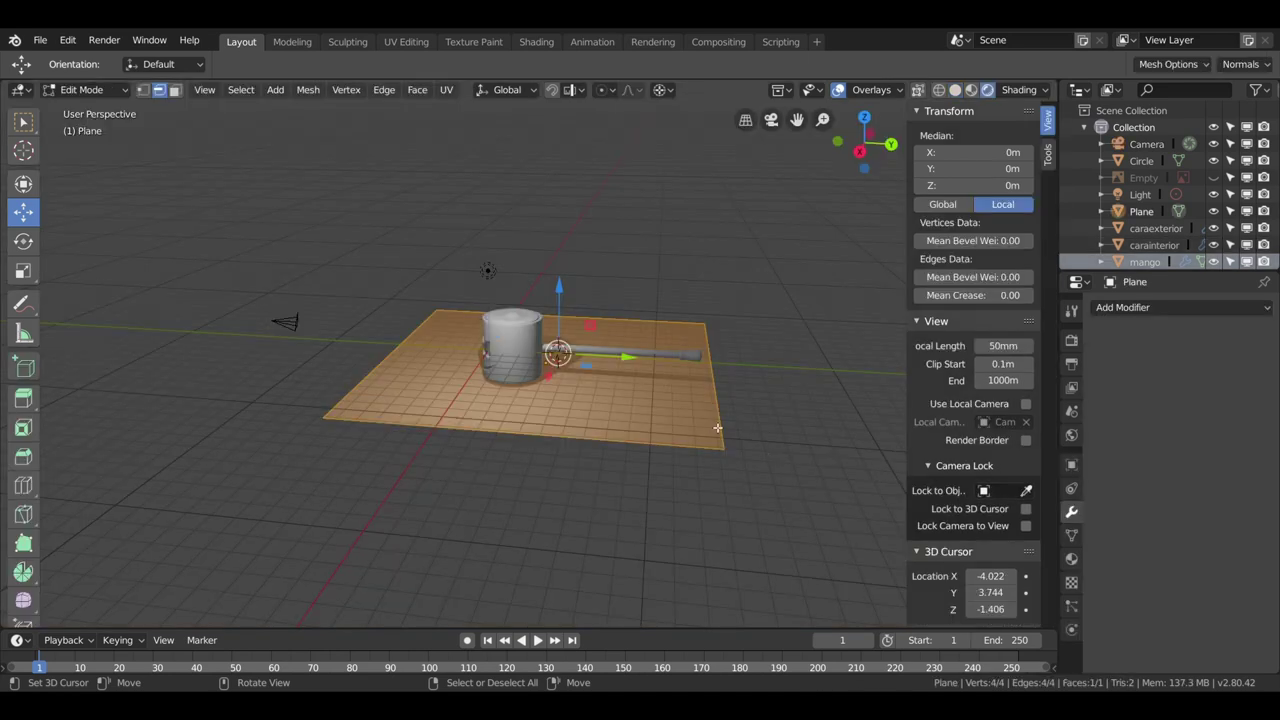
{"action": "left_click", "coordinate": [733, 430]}
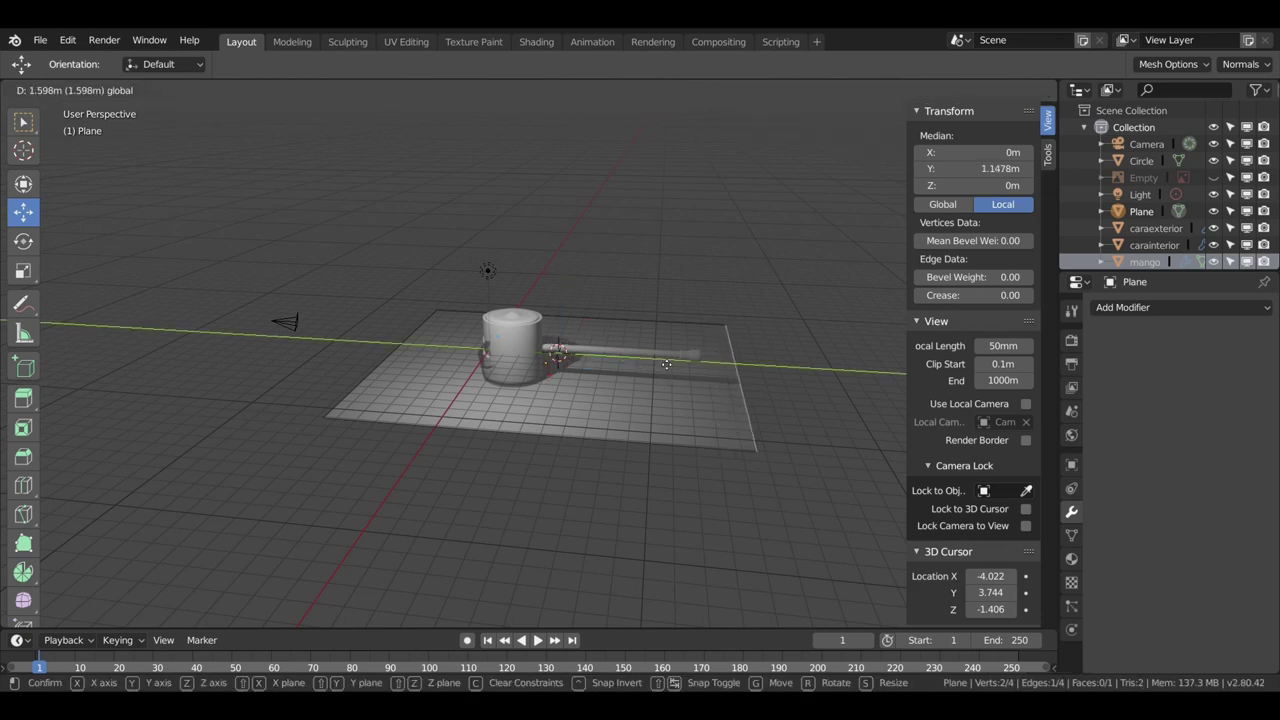
Slide the plane's back edge out along Y and extrude it 11.7 m up into a wall.
{"action": "left_click_drag", "start_coordinate": [640, 360], "coordinate": [700, 364]}
{"action": "key", "text": "e"}
{"action": "key", "text": "z"}
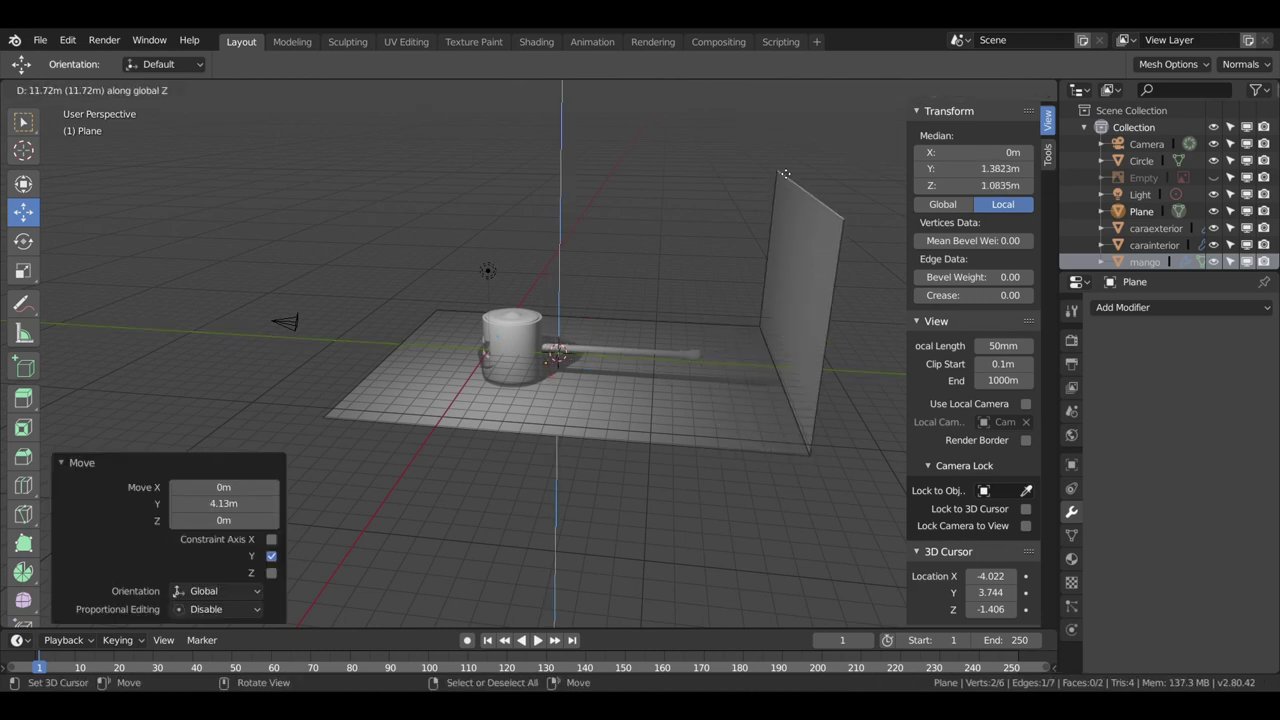
{"action": "left_click", "coordinate": [786, 178]}
{"action": "middle_click_drag", "start_coordinate": [765, 280], "coordinate": [842, 288]}
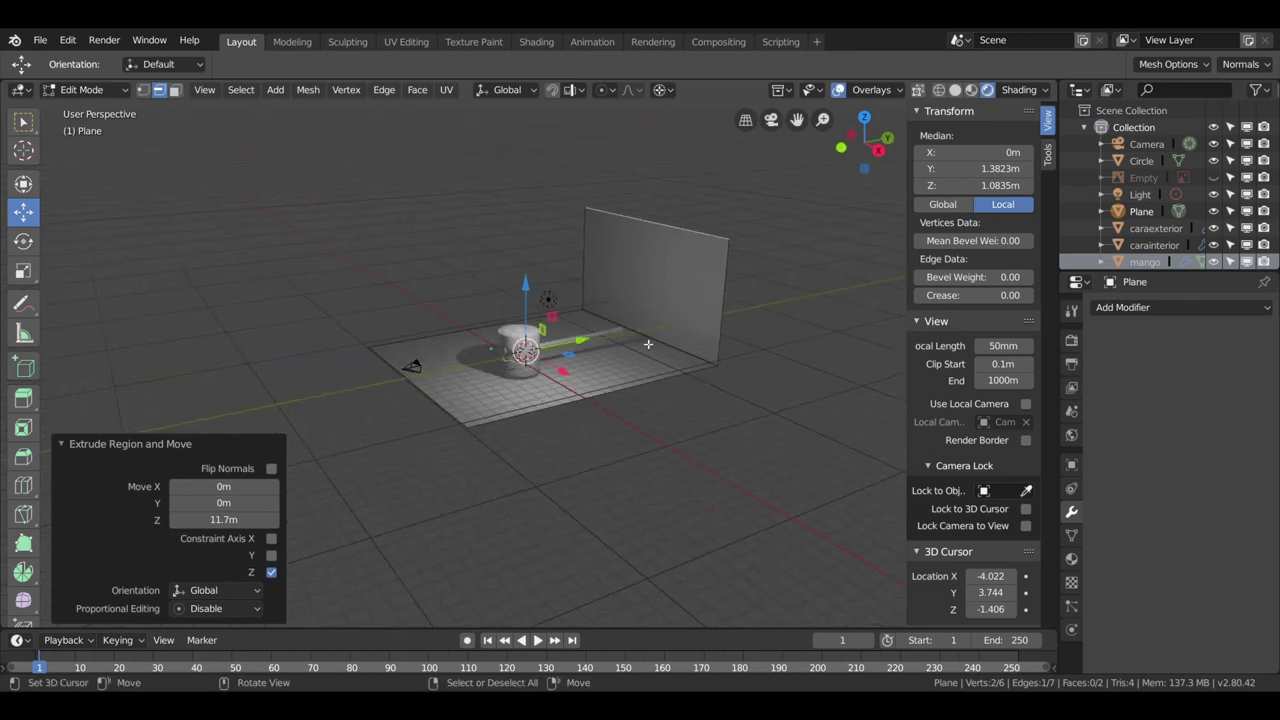
{"action": "key", "text": "Tab"}
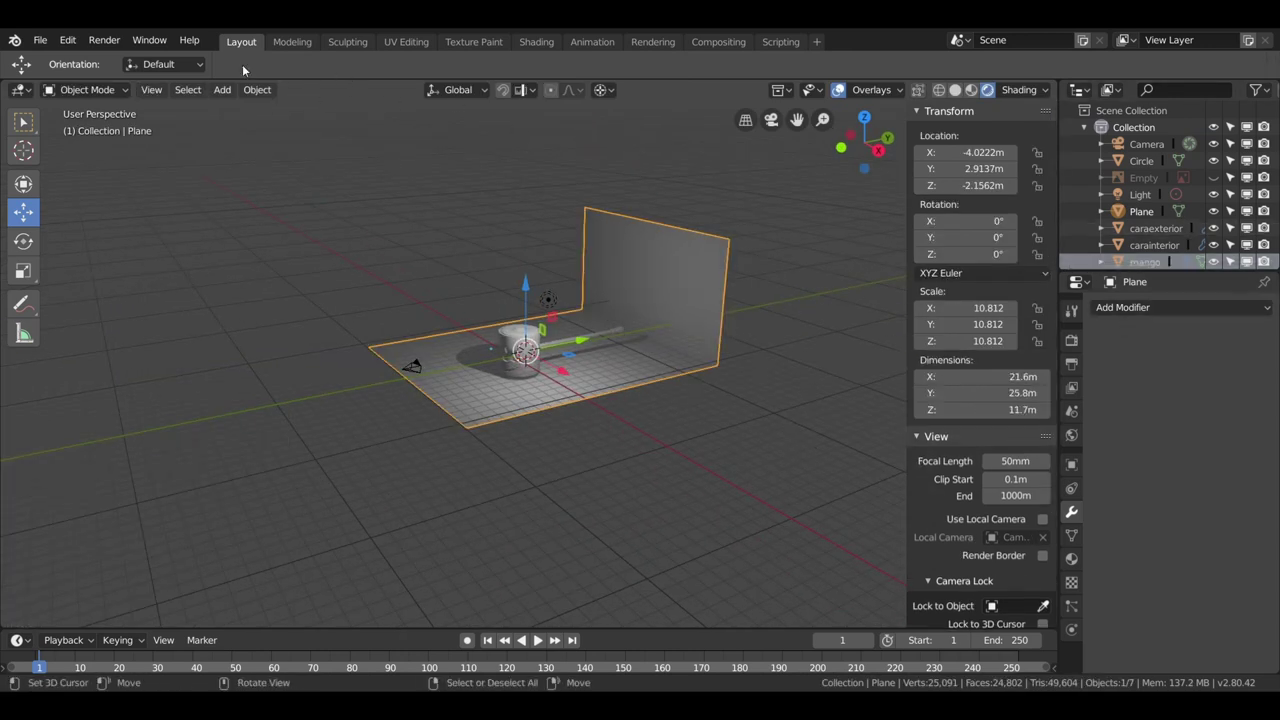
Save the blend file and go back into Edit Mode on the plane.
{"action": "left_click", "coordinate": [40, 40]}
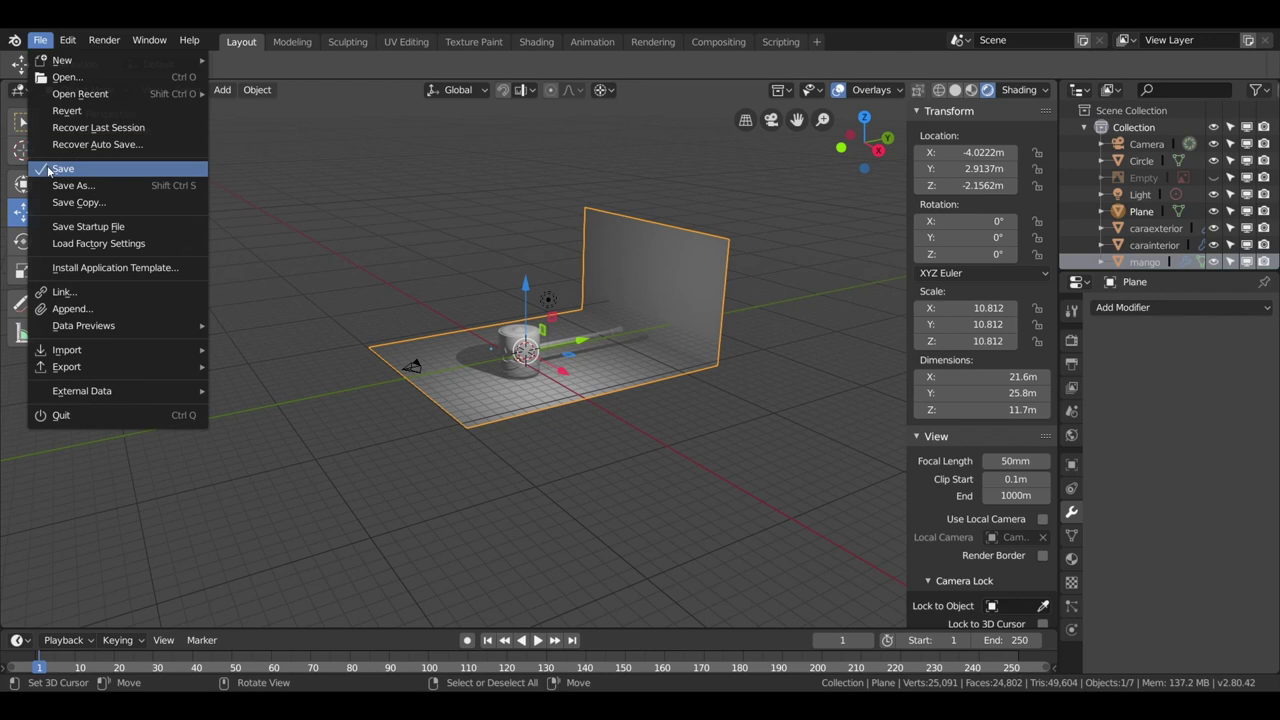
{"action": "left_click", "coordinate": [48, 170]}
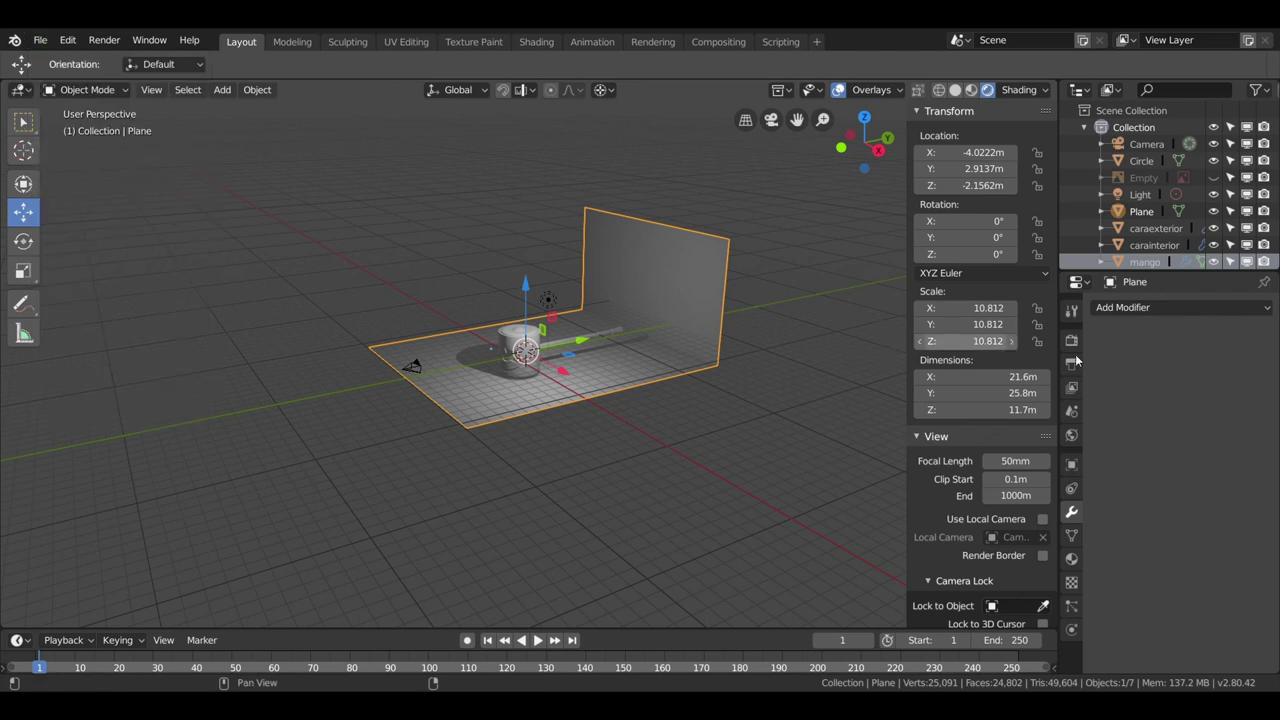
{"action": "middle_click_drag", "start_coordinate": [609, 343], "coordinate": [569, 365]}
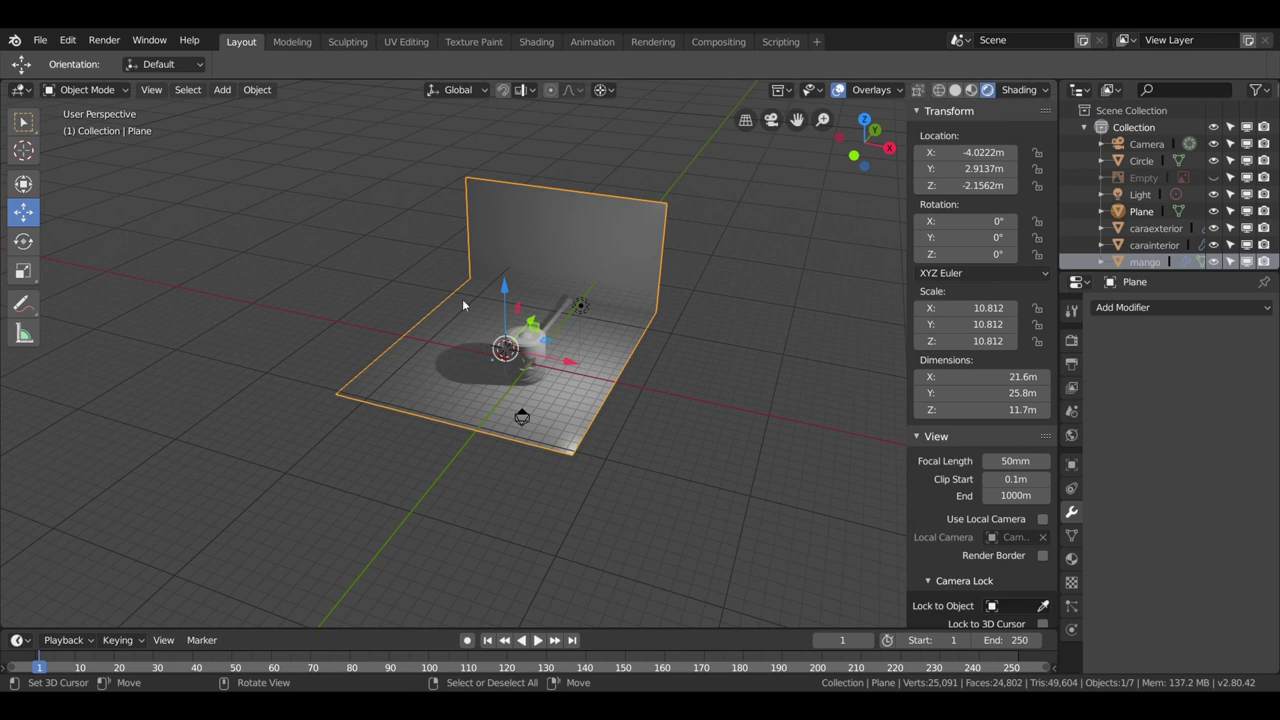
{"action": "key", "text": "Tab"}
Add five loop cuts across the floor and wall, the last slid to 0.775.
{"action": "key", "text": "ctrl+r"}
{"action": "left_click", "coordinate": [482, 427]}
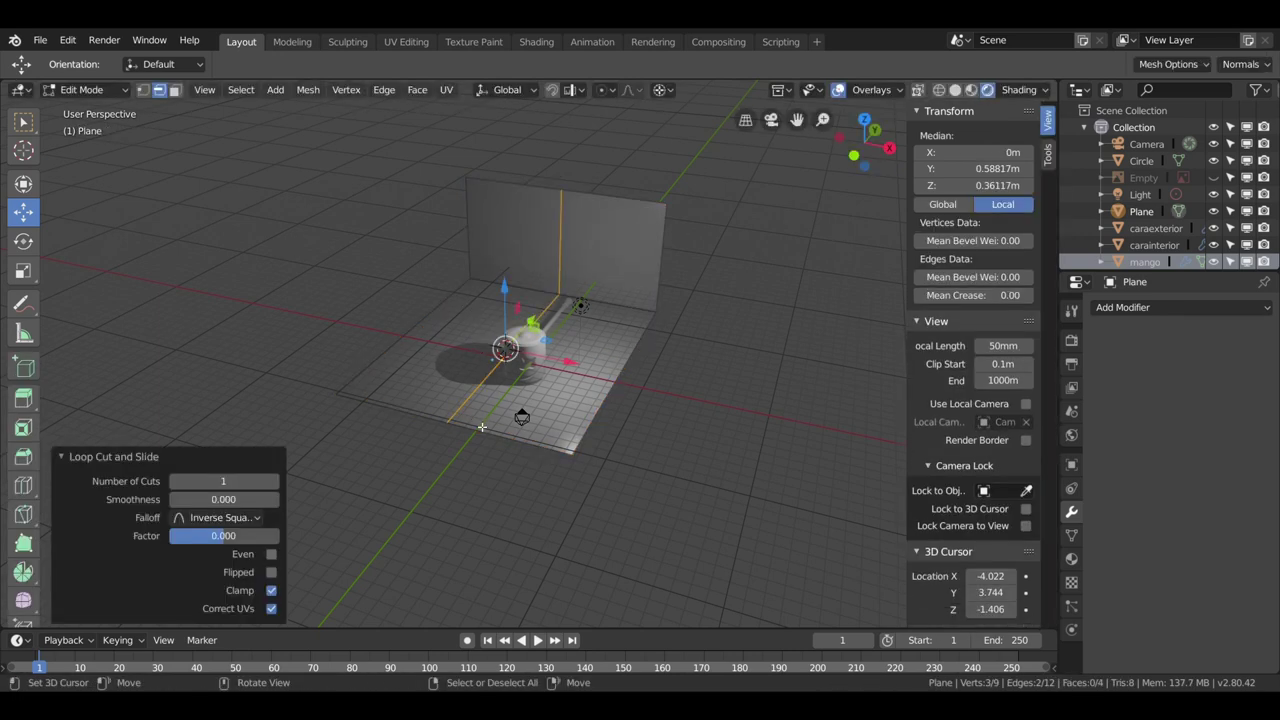
{"action": "key", "text": "ctrl+r"}
{"action": "left_click", "coordinate": [493, 360]}
{"action": "left_click", "coordinate": [493, 360]}
{"action": "key", "text": "ctrl+r"}
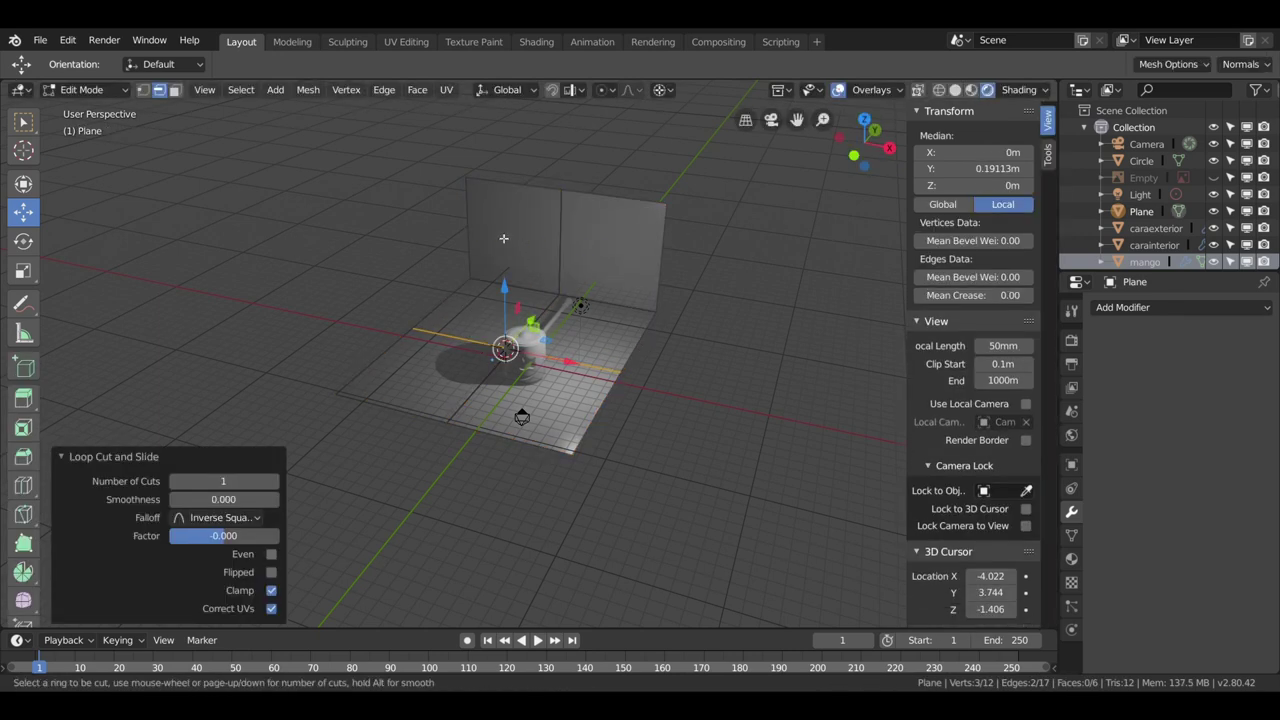
{"action": "left_click", "coordinate": [503, 238]}
{"action": "key", "text": "ctrl+r"}
{"action": "left_click", "coordinate": [460, 318]}
{"action": "key", "text": "ctrl+r"}
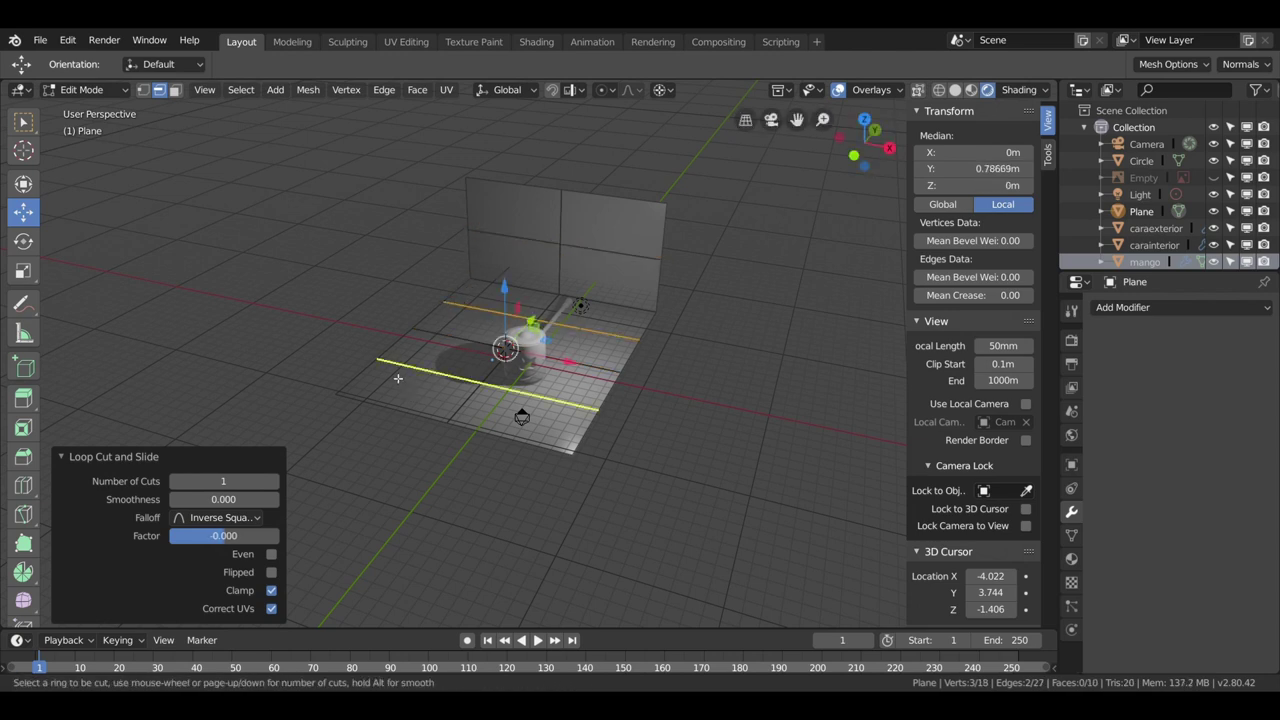
{"action": "left_click", "coordinate": [397, 378]}
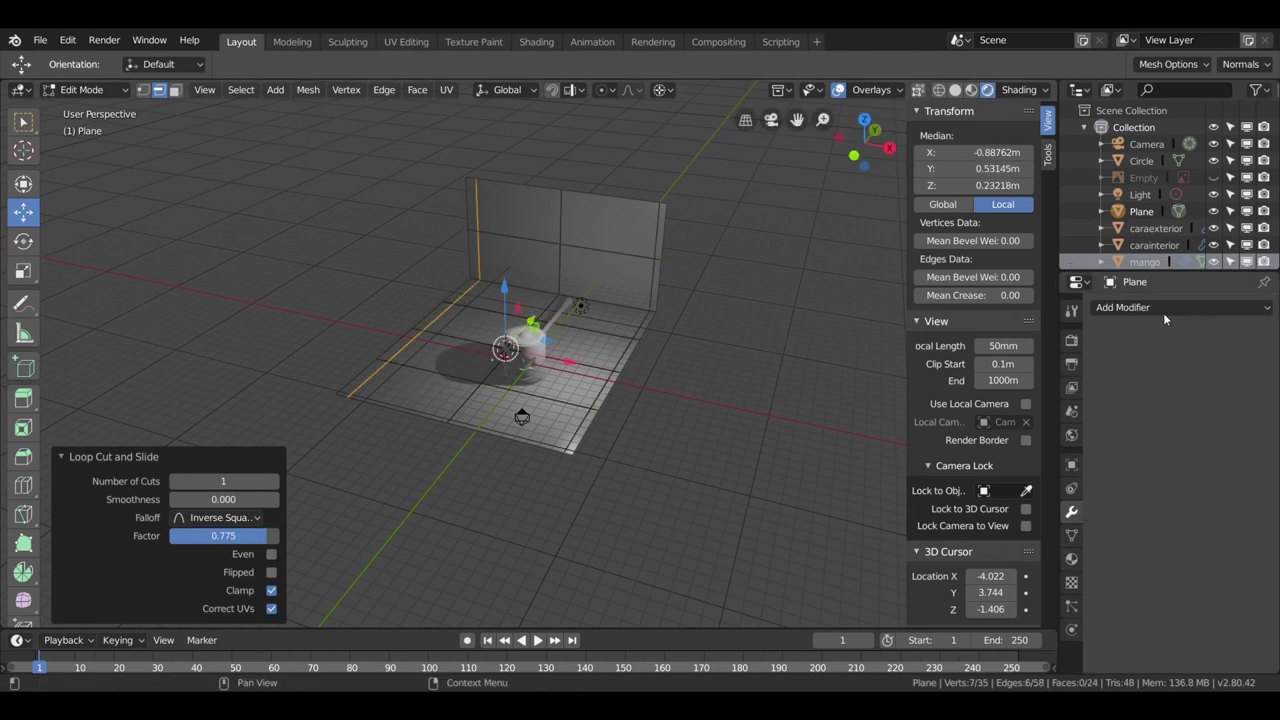
Add a Subdivision Surface modifier with viewport level 2.
{"action": "left_click", "coordinate": [1164, 316]}
{"action": "left_click", "coordinate": [950, 568]}
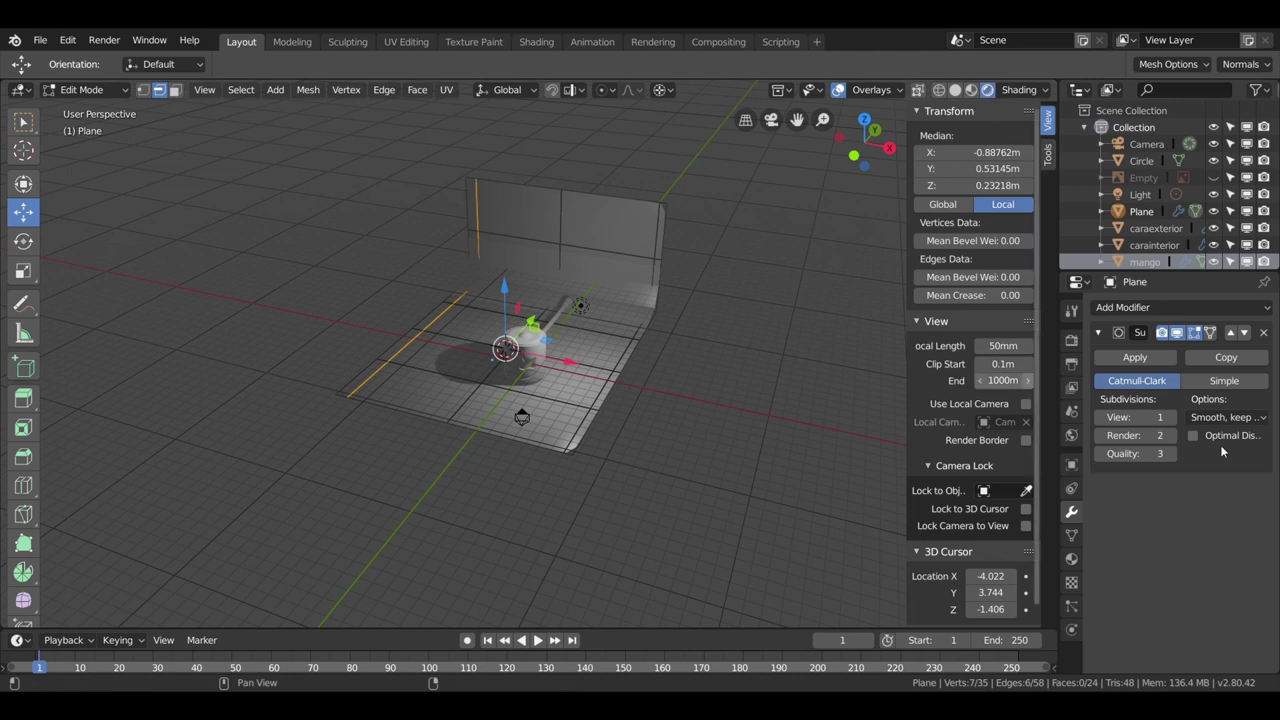
{"action": "left_click", "coordinate": [1175, 417]}
{"action": "scroll", "coordinate": [650, 265], "scroll_direction": "up", "scroll_amount": 2}
{"action": "middle_click_drag", "start_coordinate": [650, 265], "coordinate": [686, 226]}
Apply Shade Smooth to the backdrop.
{"action": "right_click", "coordinate": [686, 226]}
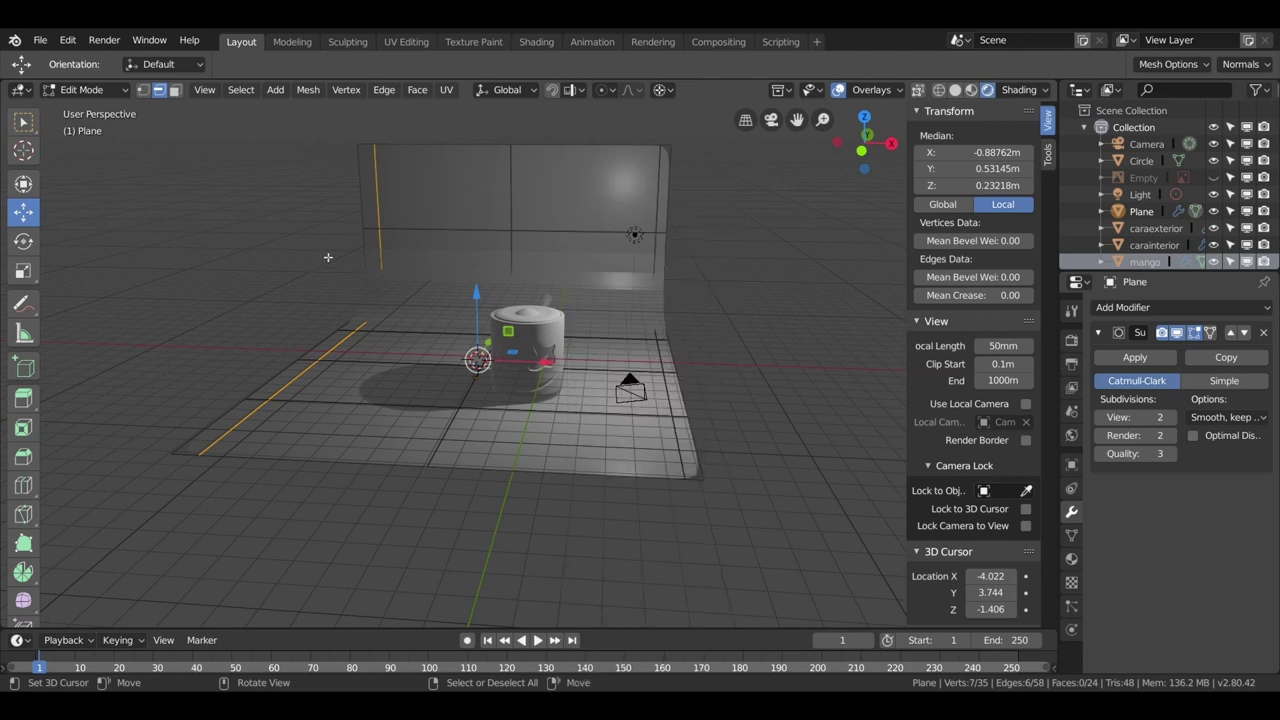
{"action": "key", "text": "Tab"}
{"action": "right_click", "coordinate": [578, 229]}
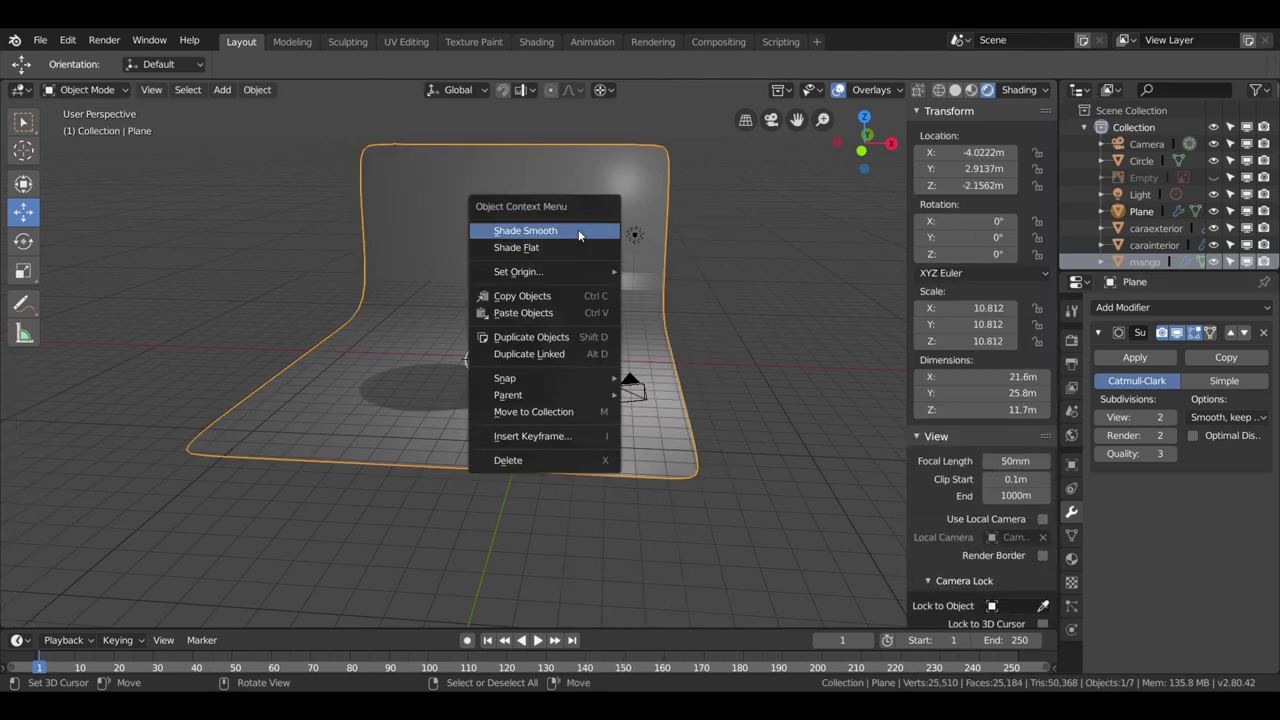
{"action": "left_click", "coordinate": [576, 228]}
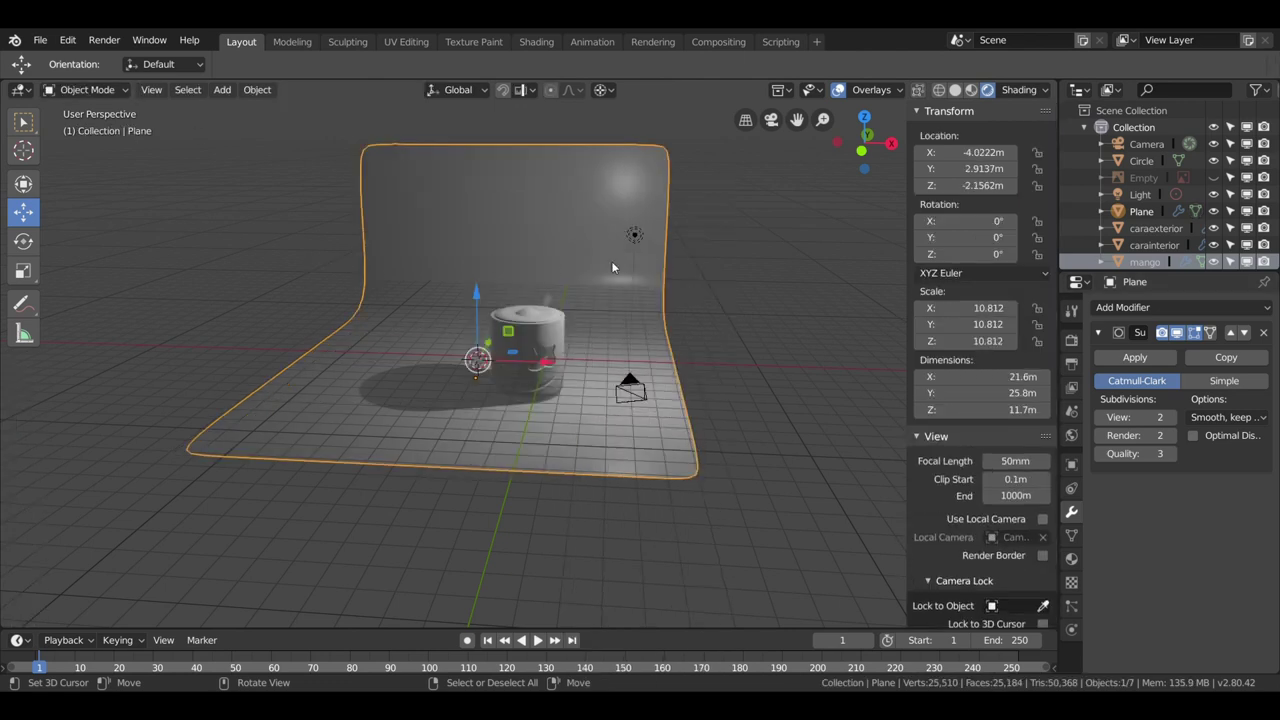
{"action": "key", "text": "Tab"}
{"action": "key", "text": "Tab"}
{"action": "right_click", "coordinate": [334, 183]}
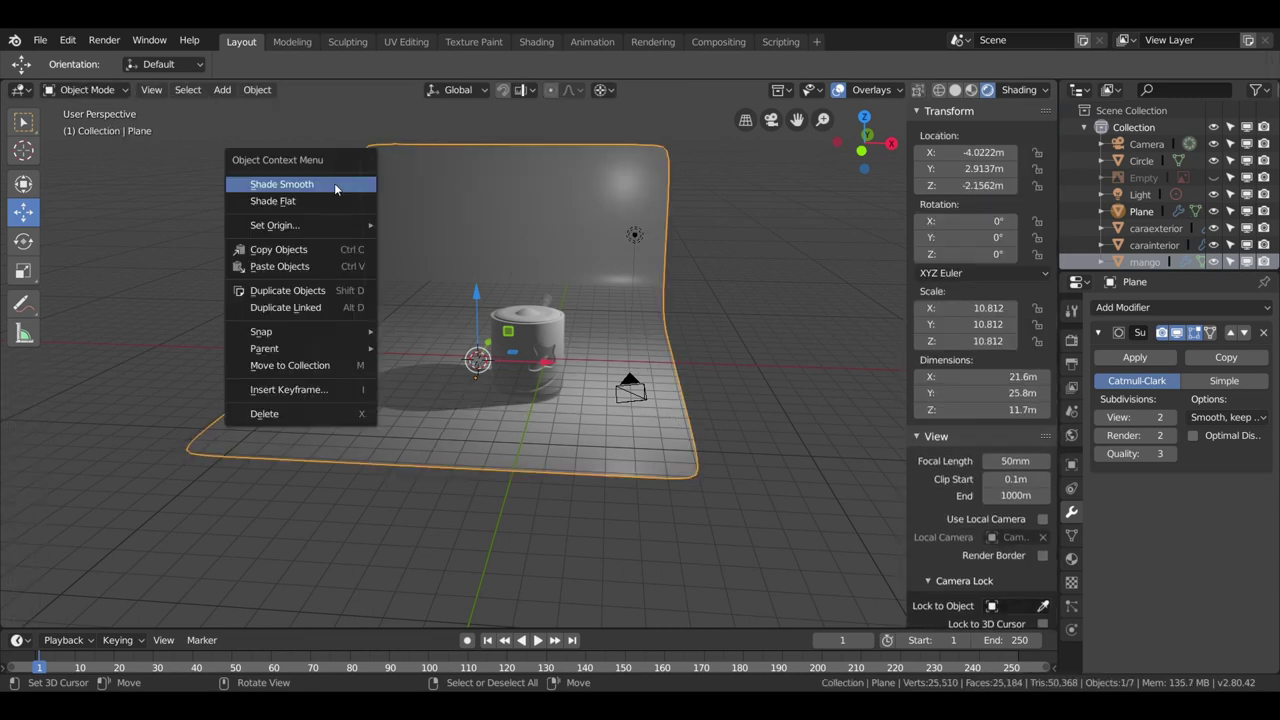
{"action": "left_click", "coordinate": [262, 185]}
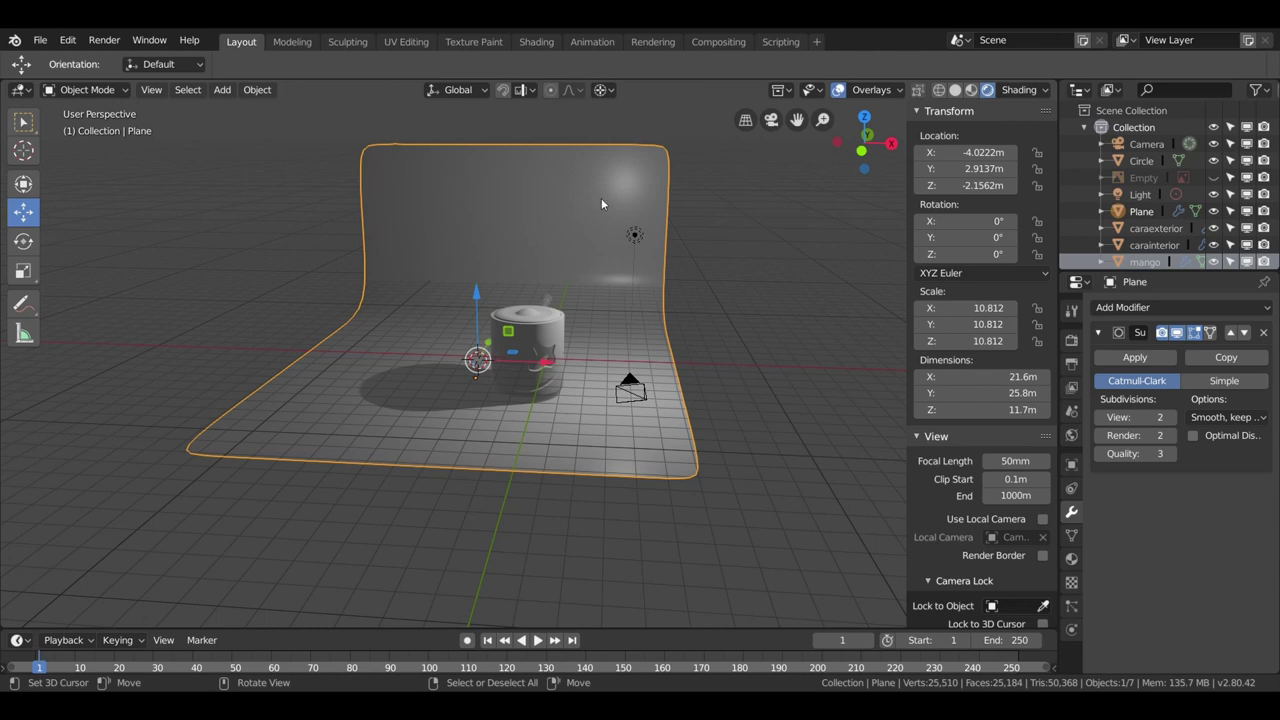
Widen the backdrop 1.532× along X and check it through the camera.
{"action": "key", "text": "s"}
{"action": "key", "text": "x"}
{"action": "left_click", "coordinate": [601, 245]}
{"action": "key", "text": "KP_0"}
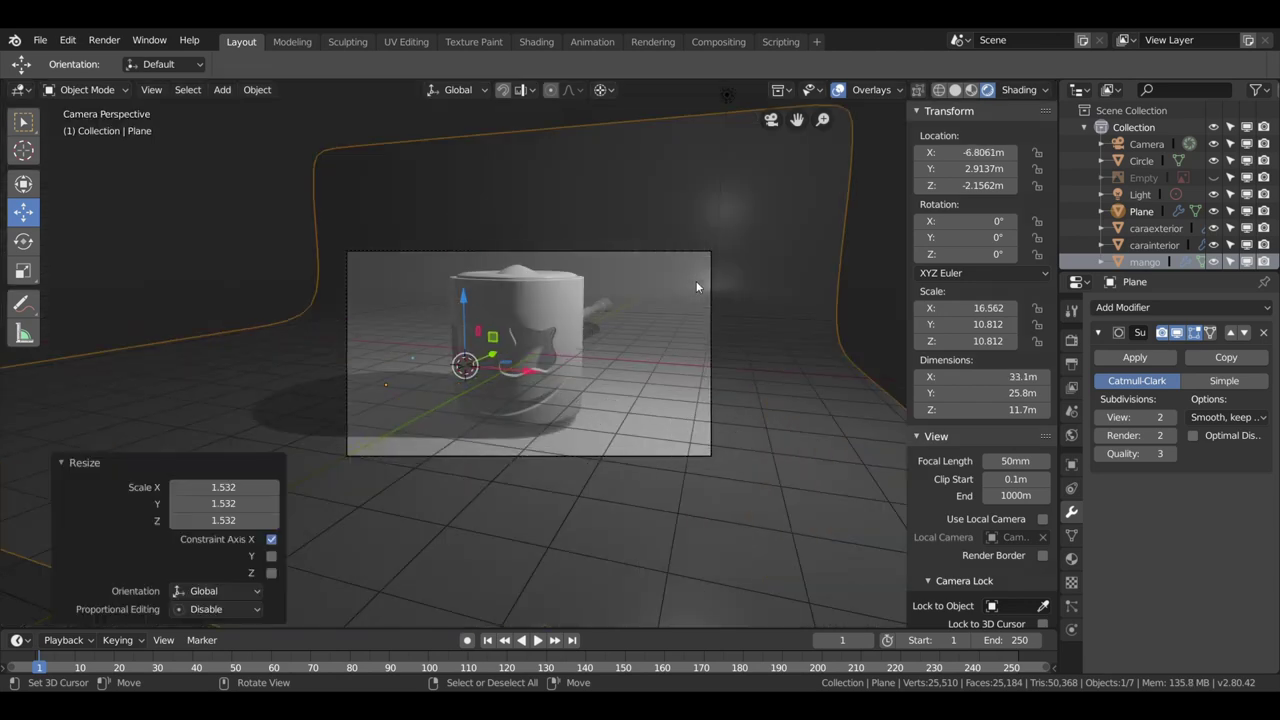
{"action": "key", "text": "ctrl+Page_Down"}
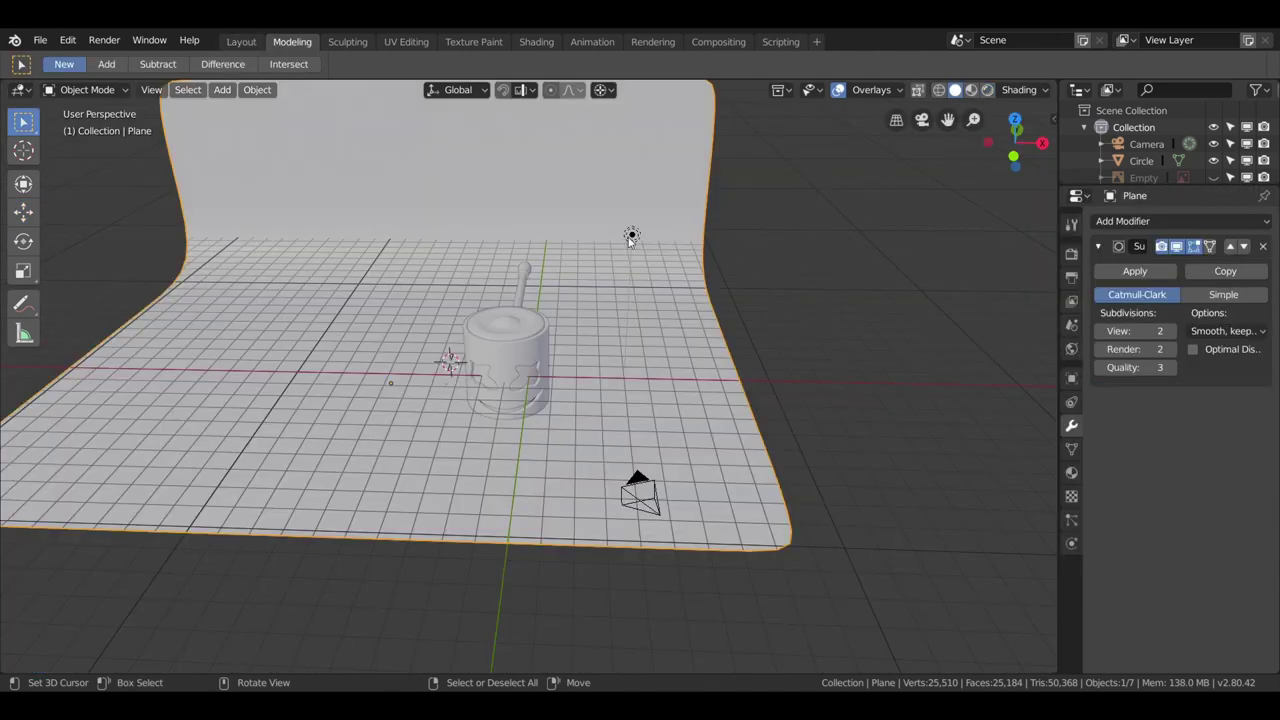
Delete the default light and centre the floor plane in top view.
{"action": "left_click", "coordinate": [631, 236]}
{"action": "key", "text": "Delete"}
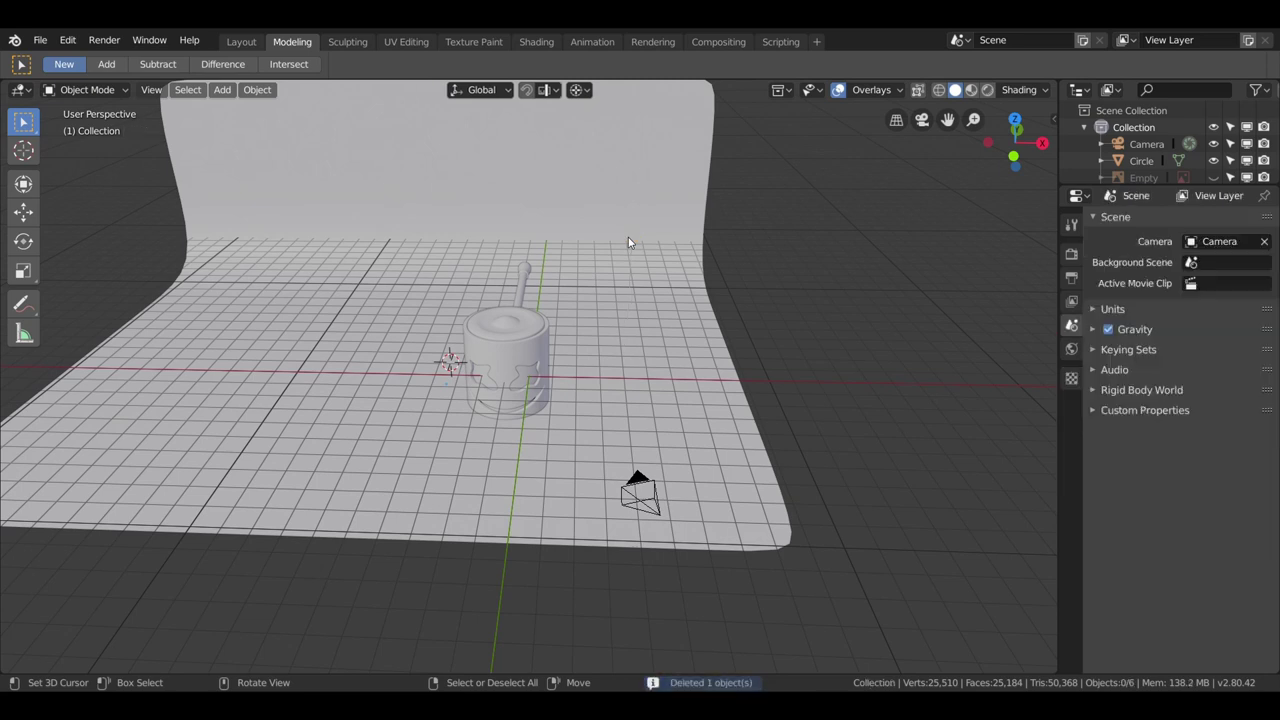
{"action": "key", "text": "KP_7"}
{"action": "scroll", "coordinate": [530, 260], "scroll_direction": "down", "scroll_amount": 2}
{"action": "middle_click_drag", "start_coordinate": [566, 317], "coordinate": [606, 300]}
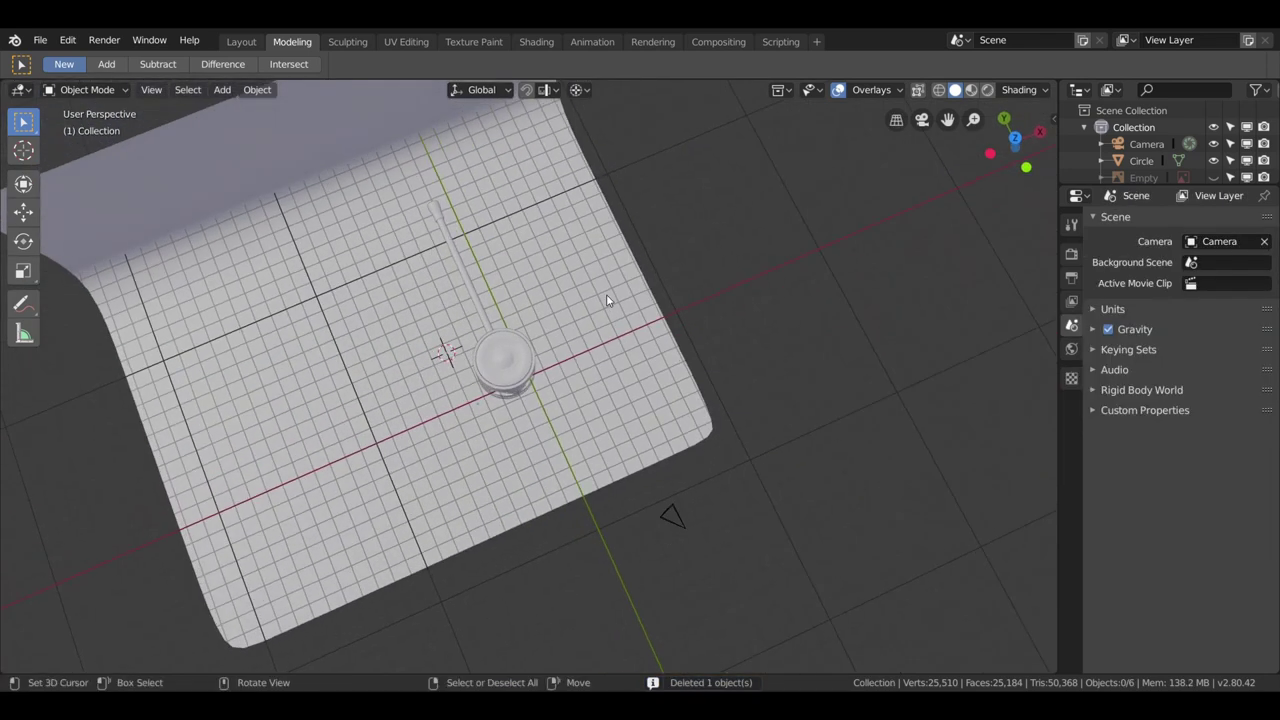
{"action": "key", "text": "KP_7"}
{"action": "middle_click_drag", "start_coordinate": [563, 346], "coordinate": [586, 374], "text": "shift"}
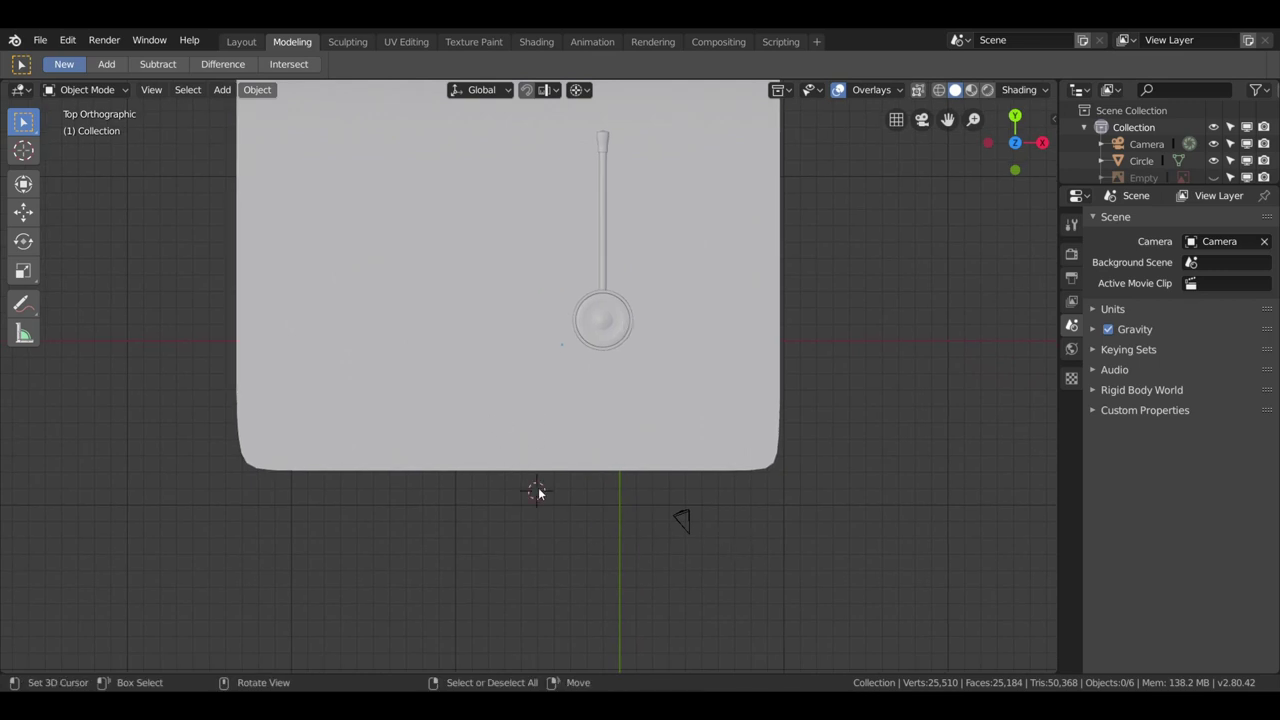
Add a Sun lamp at the 3D cursor, raised to 2.6257 m and tilted 75.4° toward the cup.
{"action": "key", "text": "shift+a"}
{"action": "mouse_move", "coordinate": [464, 599]}
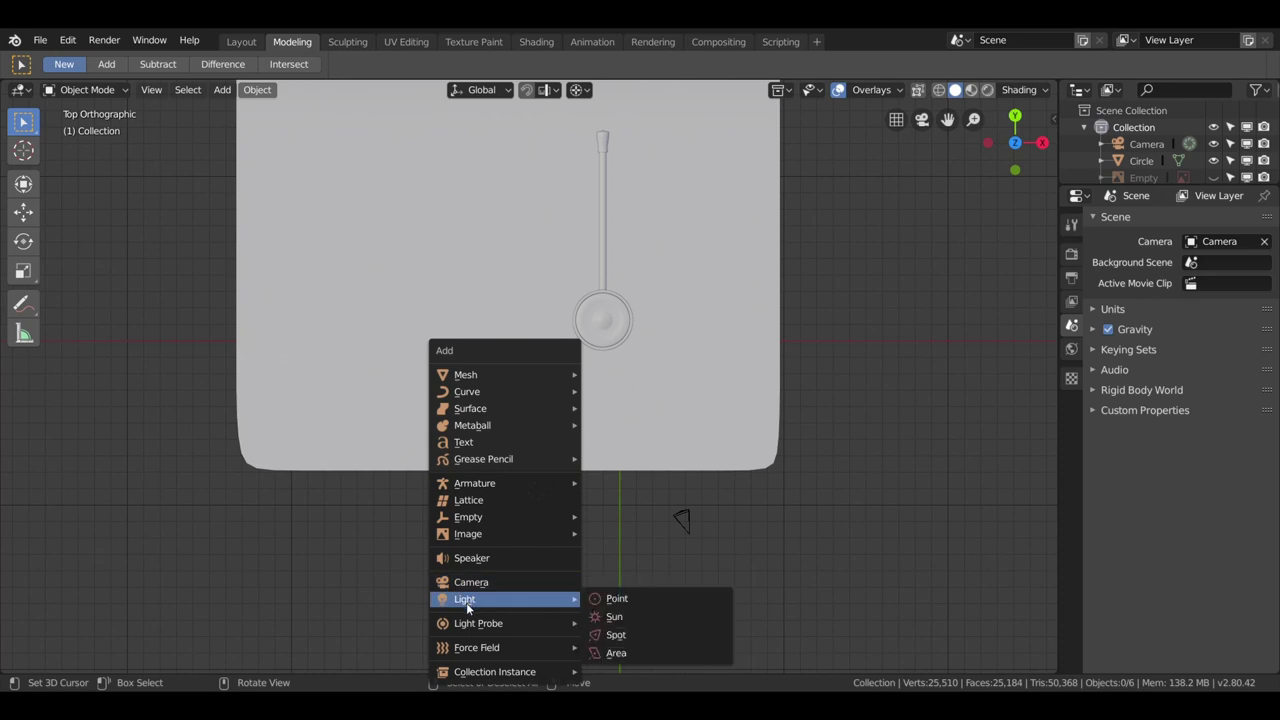
{"action": "left_click", "coordinate": [640, 624]}
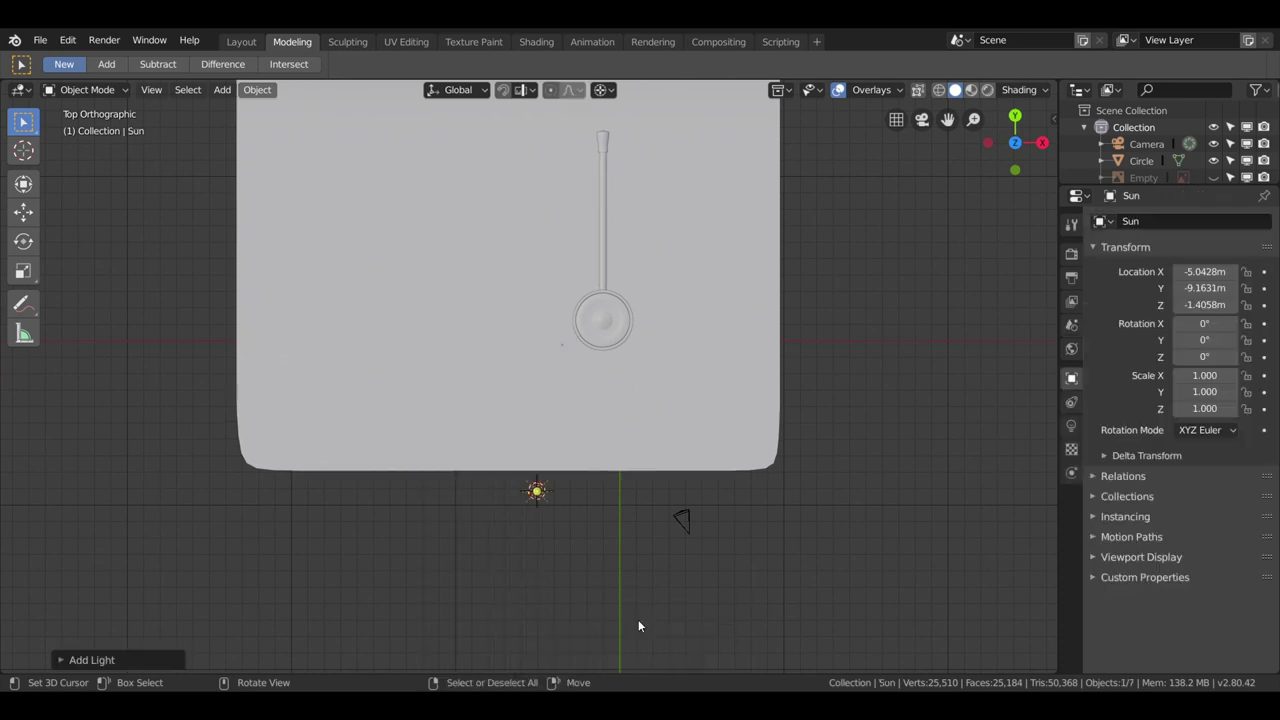
{"action": "middle_click_drag", "start_coordinate": [637, 626], "coordinate": [737, 400]}
{"action": "key", "text": "KP_3"}
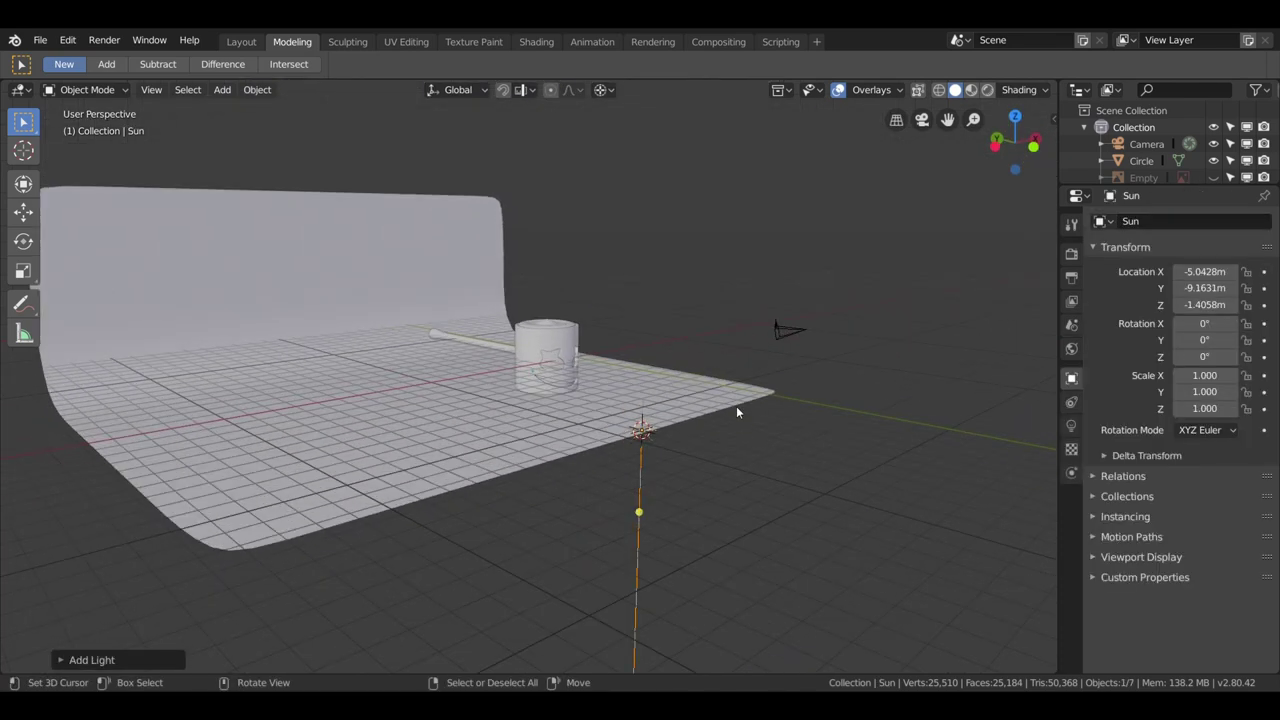
{"action": "middle_click_drag", "start_coordinate": [772, 430], "coordinate": [784, 424]}
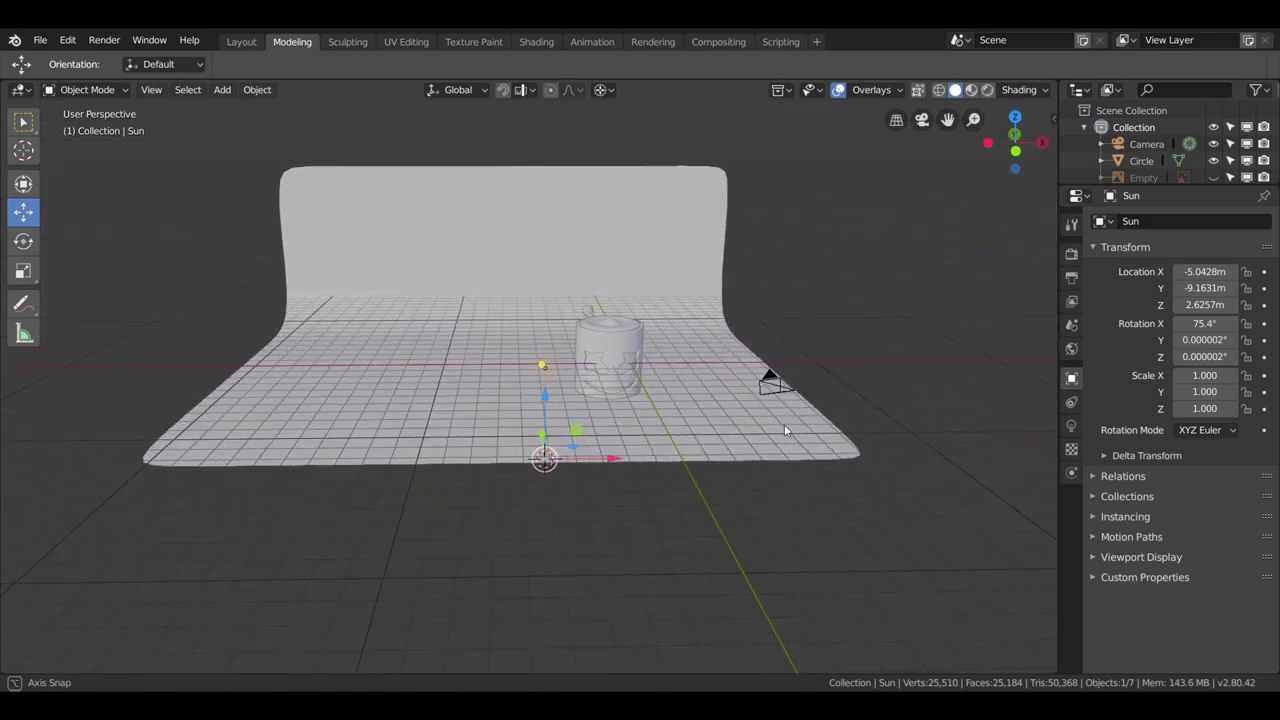
{"action": "key", "text": "KP_7"}
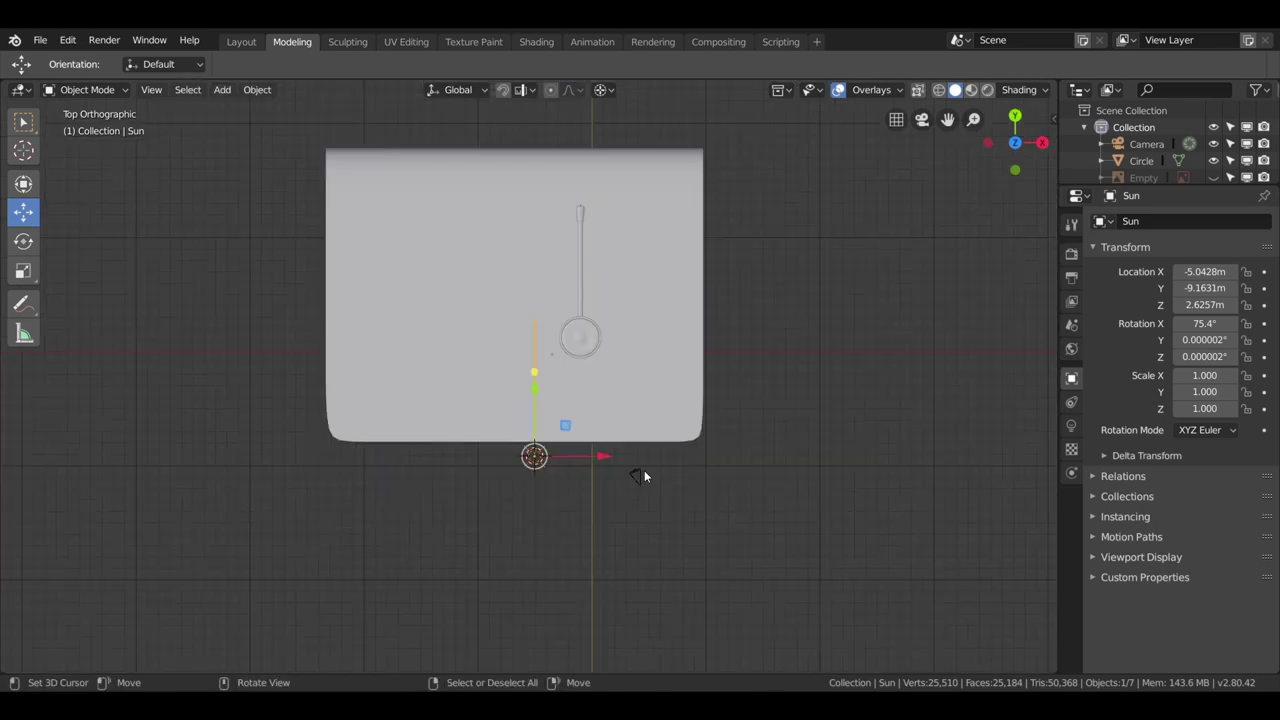
{"action": "middle_click_drag", "start_coordinate": [644, 470], "coordinate": [623, 477]}
Duplicate the sun lamp to the right of the cup and aim the first sun at the cup.
{"action": "key", "text": "shift+d"}
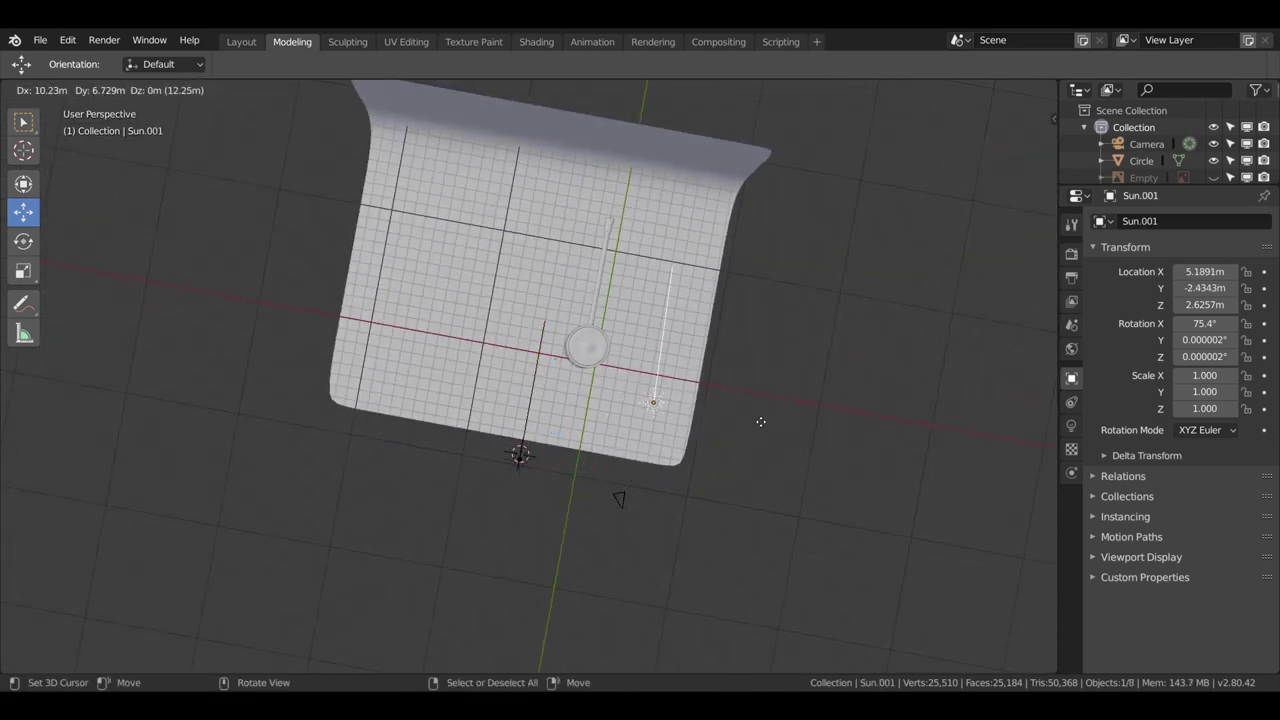
{"action": "left_click", "coordinate": [828, 425]}
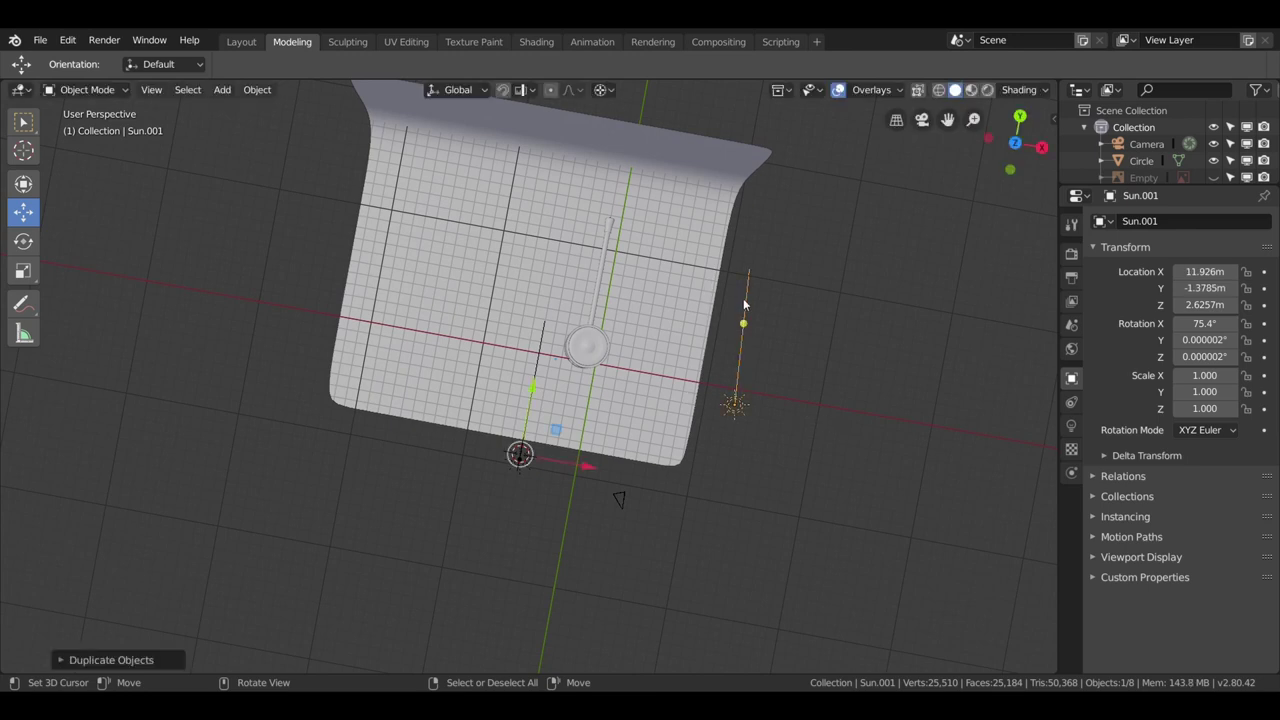
{"action": "mouse_move", "coordinate": [748, 324]}
{"action": "middle_mouse_down"}
{"action": "mouse_move", "coordinate": [486, 443]}
{"action": "mouse_move", "coordinate": [491, 457]}
{"action": "middle_mouse_up"}
{"action": "left_click", "coordinate": [508, 437]}
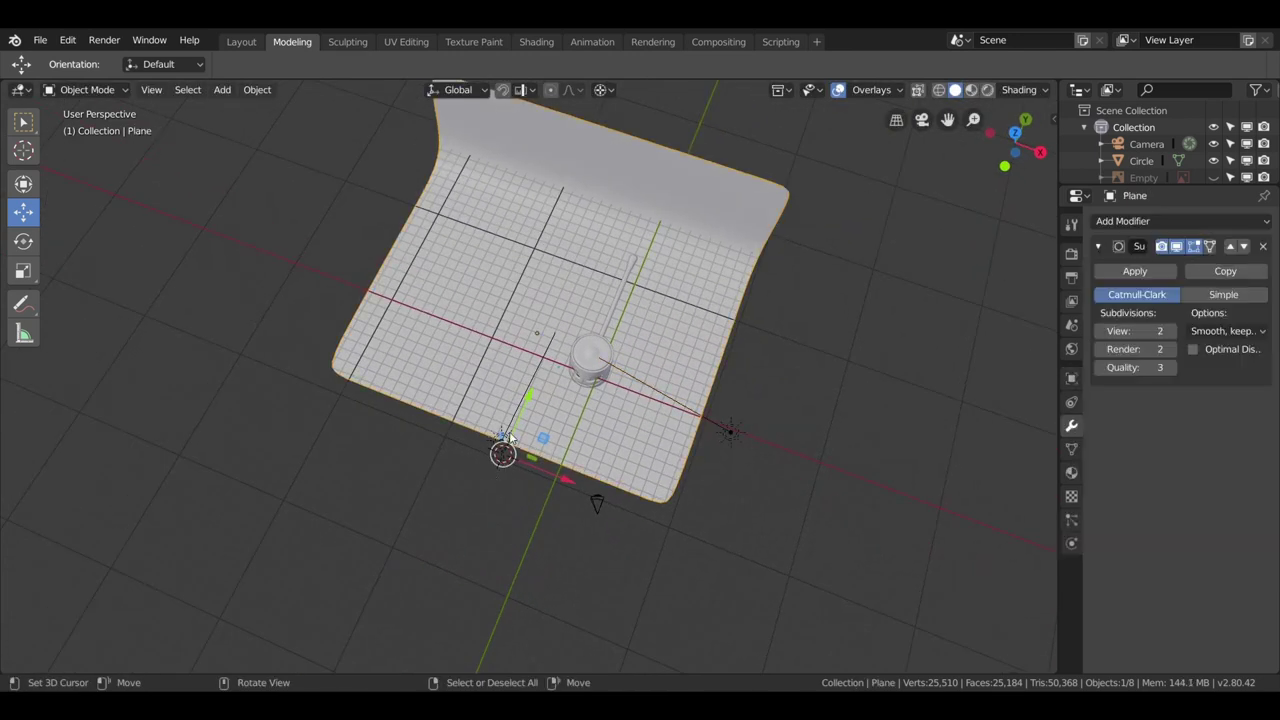
{"action": "left_click", "coordinate": [507, 437]}
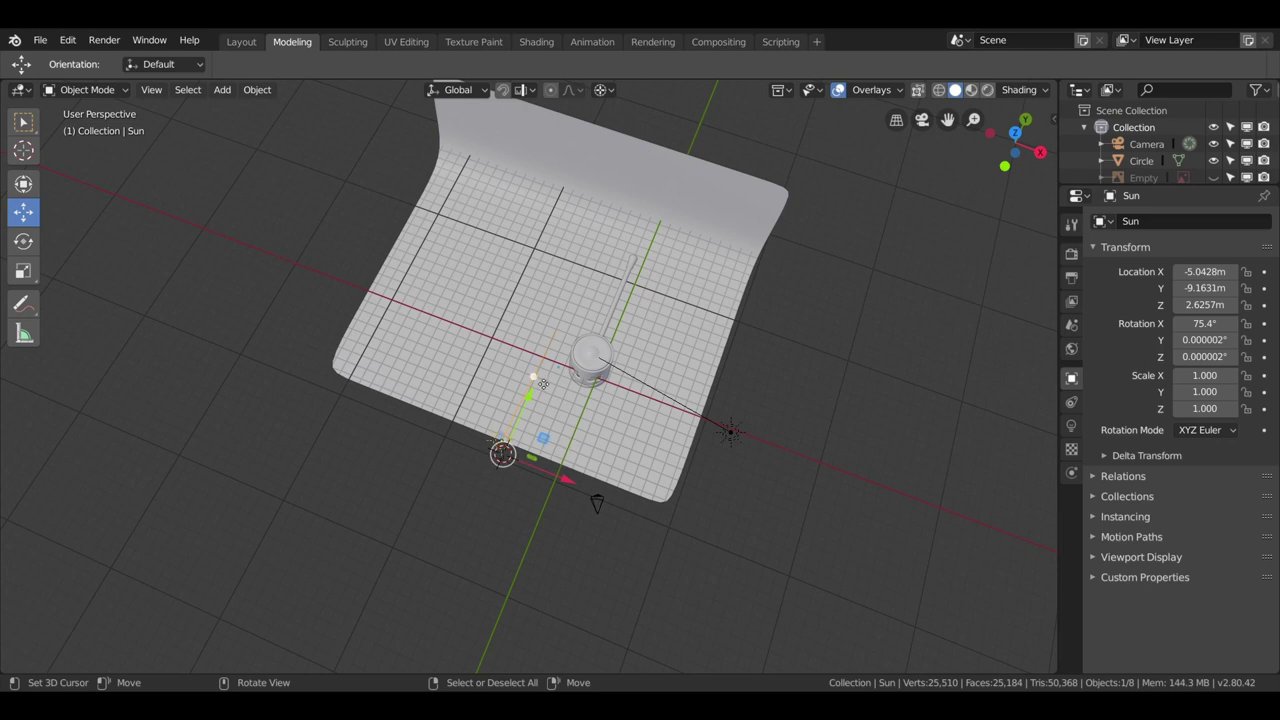
{"action": "left_click_drag", "start_coordinate": [545, 375], "coordinate": [594, 381]}
{"action": "mouse_move", "coordinate": [666, 410]}
{"action": "middle_mouse_down"}
{"action": "mouse_move", "coordinate": [659, 419]}
{"action": "mouse_move", "coordinate": [596, 383]}
{"action": "middle_mouse_up"}
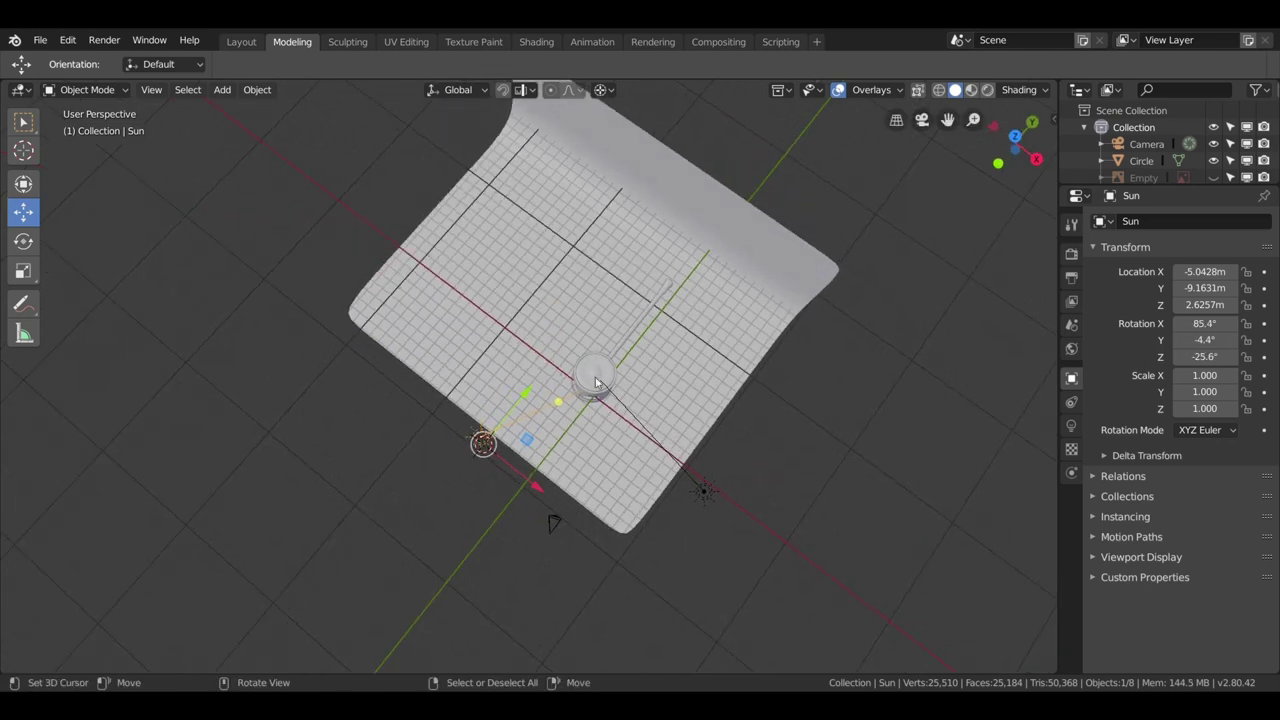
Reposition the second sun, duplicate it into a third sun, and aim that one at the cup.
{"action": "left_click", "coordinate": [698, 489]}
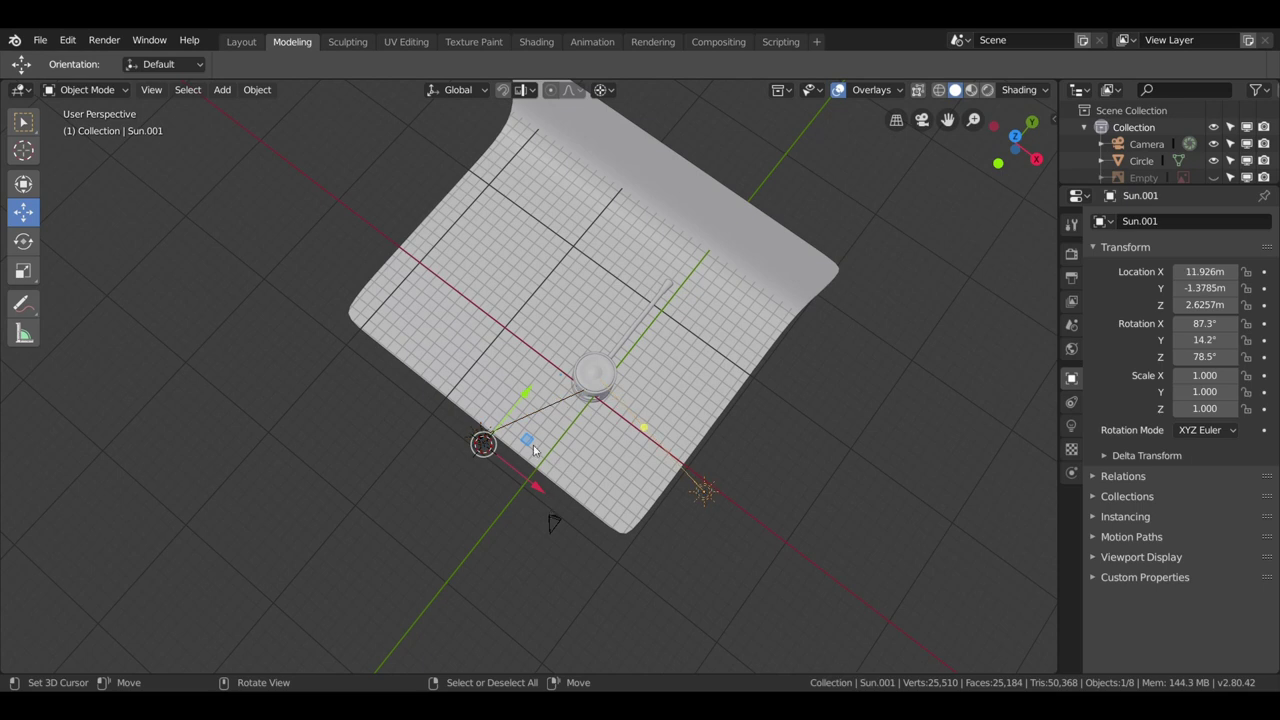
{"action": "key", "text": "g"}
{"action": "left_click", "coordinate": [720, 465]}
{"action": "key", "text": "shift+d"}
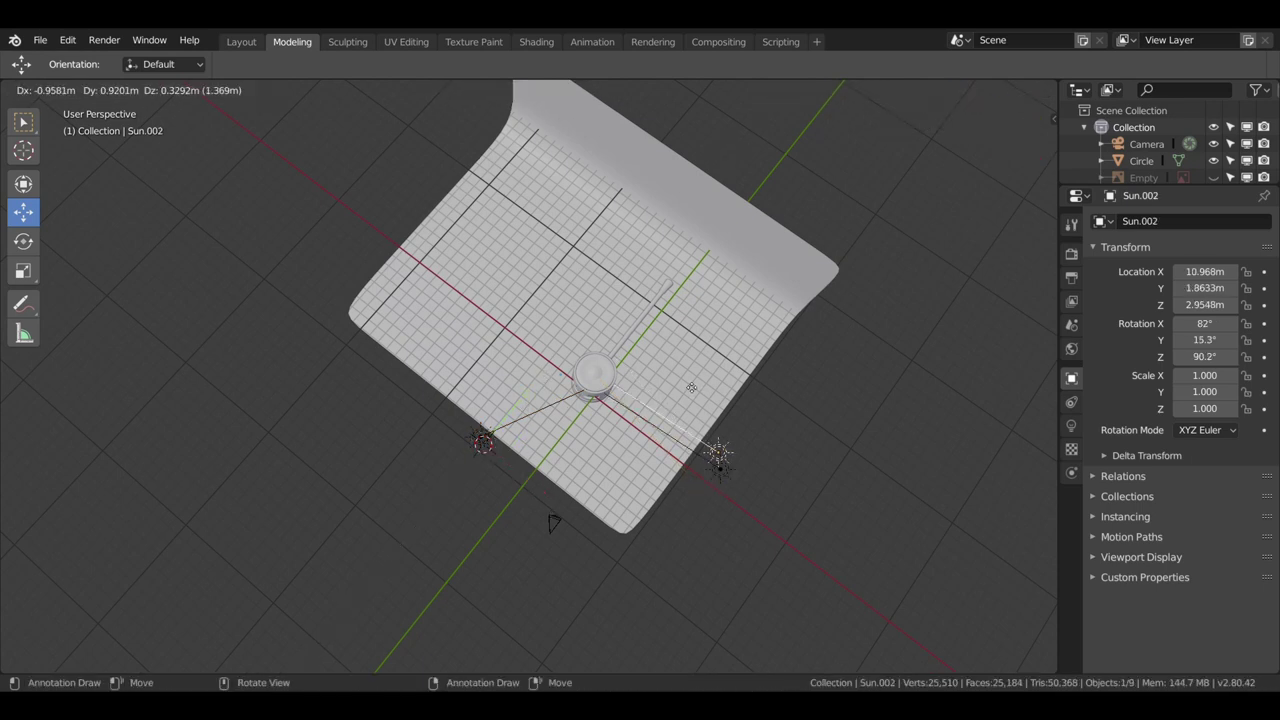
{"action": "left_click", "coordinate": [592, 251]}
{"action": "middle_click_drag", "start_coordinate": [592, 251], "coordinate": [861, 269]}
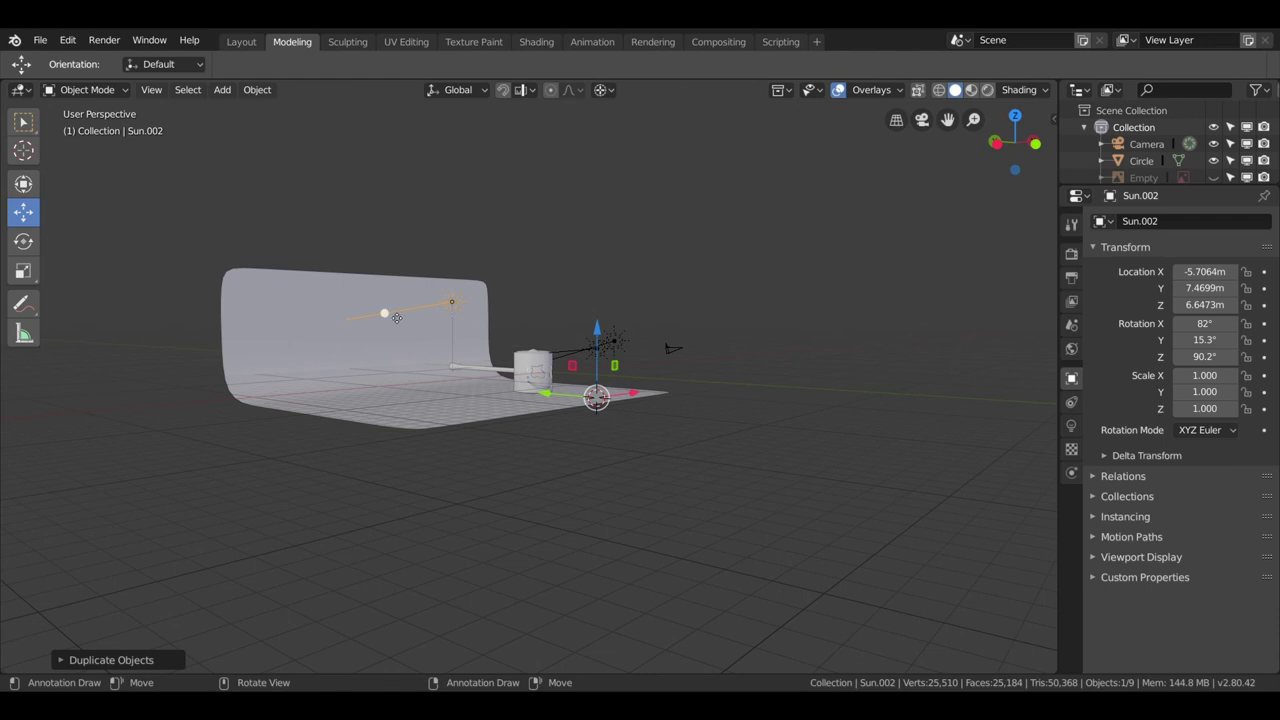
{"action": "left_click_drag", "start_coordinate": [477, 380], "coordinate": [575, 398]}
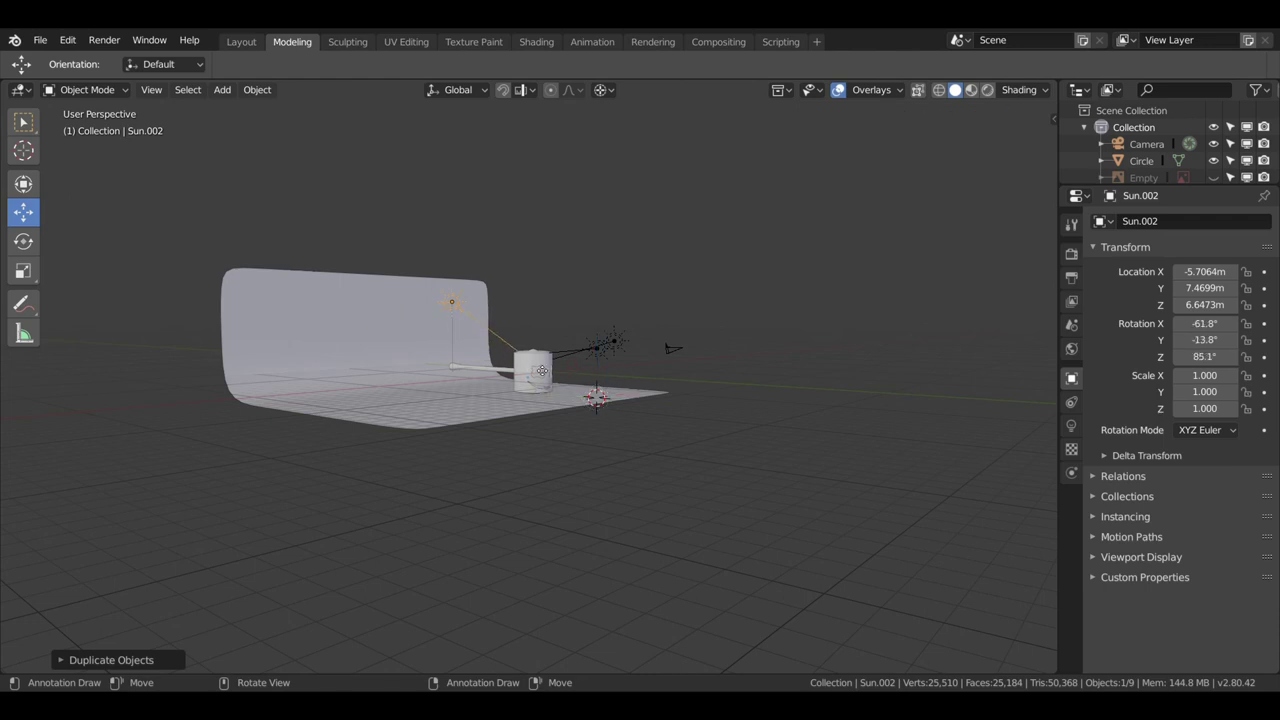
{"action": "middle_click_drag", "start_coordinate": [575, 398], "coordinate": [465, 419]}
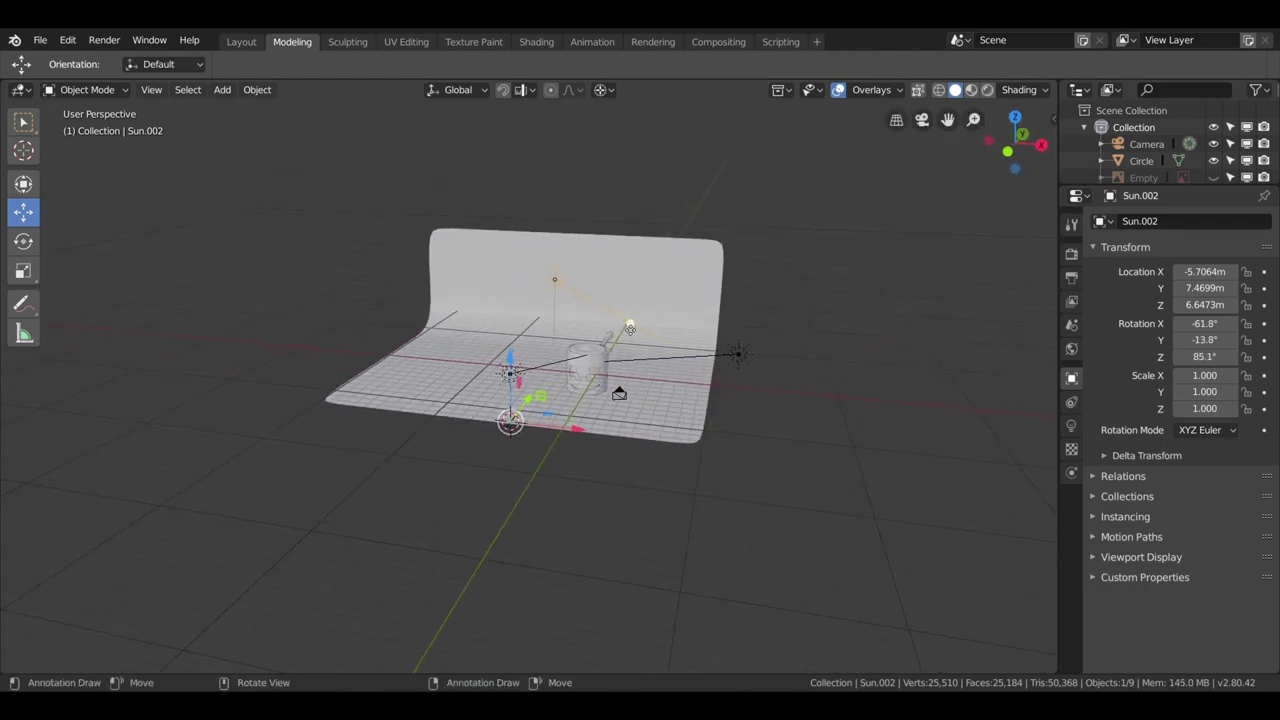
{"action": "left_click_drag", "start_coordinate": [617, 359], "coordinate": [586, 370]}
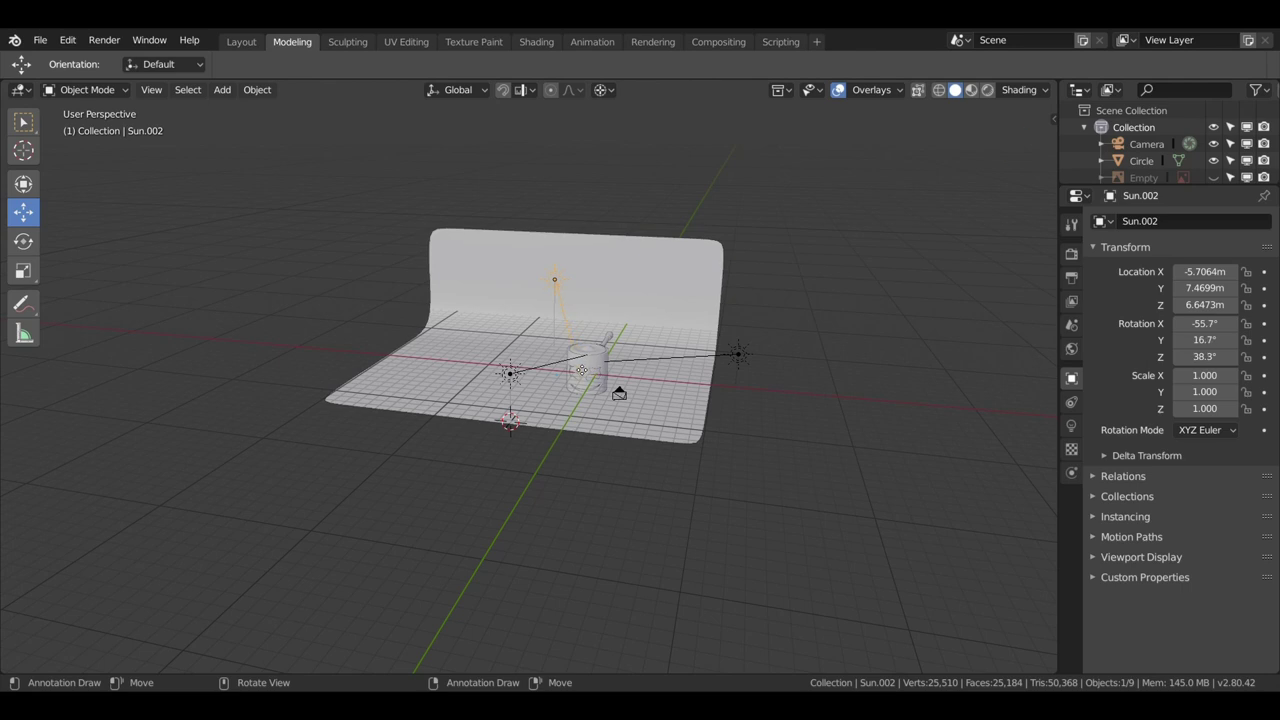
{"action": "mouse_move", "coordinate": [582, 370]}
{"action": "middle_mouse_down"}
{"action": "mouse_move", "coordinate": [572, 376]}
{"action": "mouse_move", "coordinate": [565, 352]}
{"action": "middle_mouse_up"}
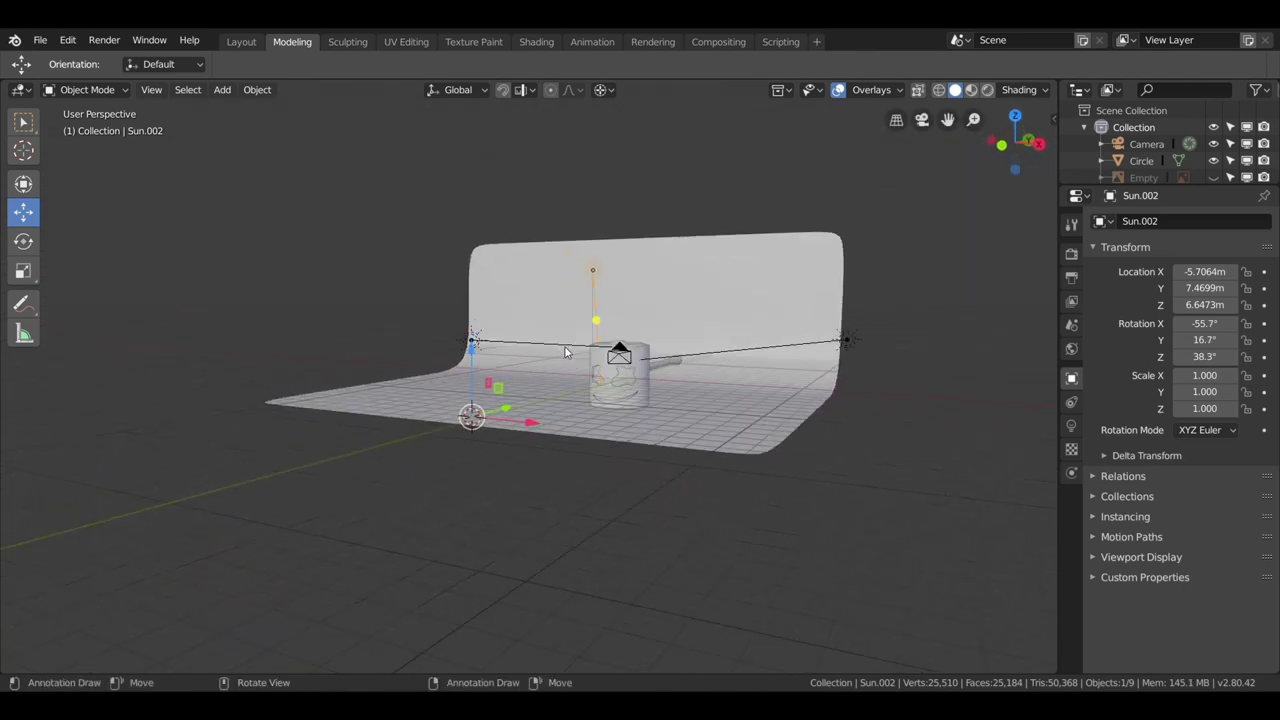
Check the left sun lamp's light settings, then select the second sun lamp, Sun.001.
{"action": "left_click", "coordinate": [476, 342]}
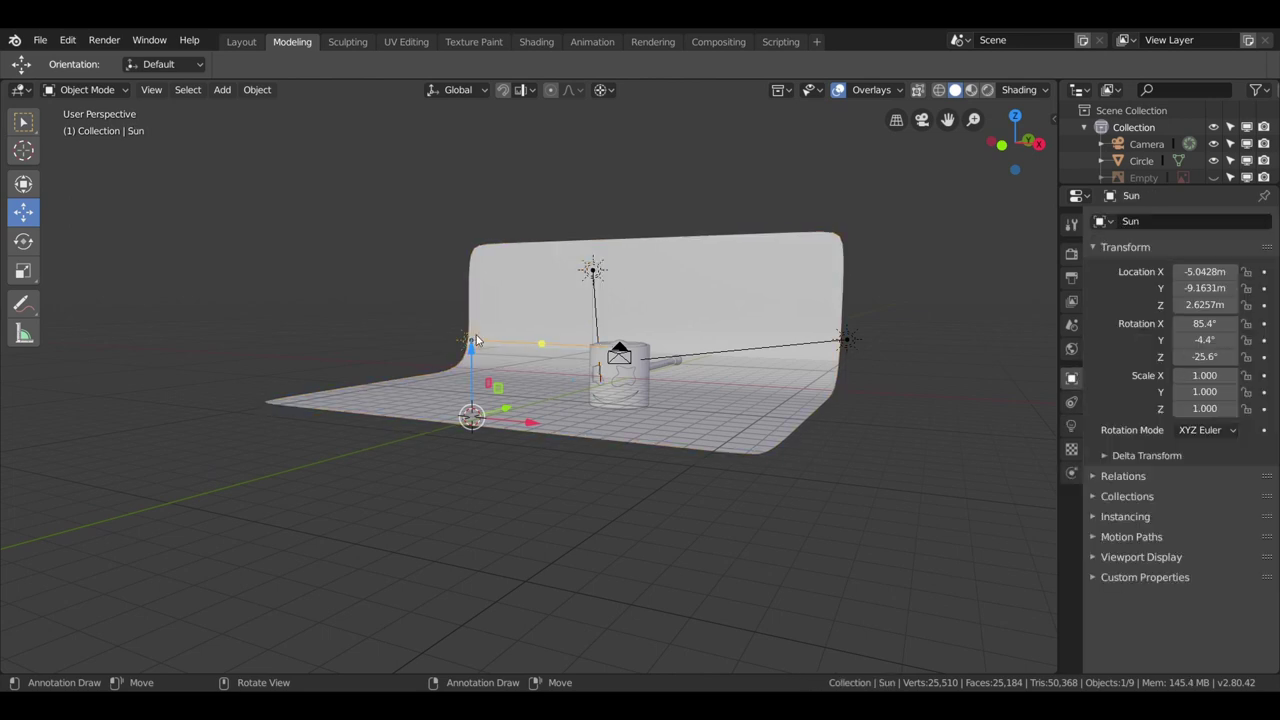
{"action": "left_click", "coordinate": [476, 342]}
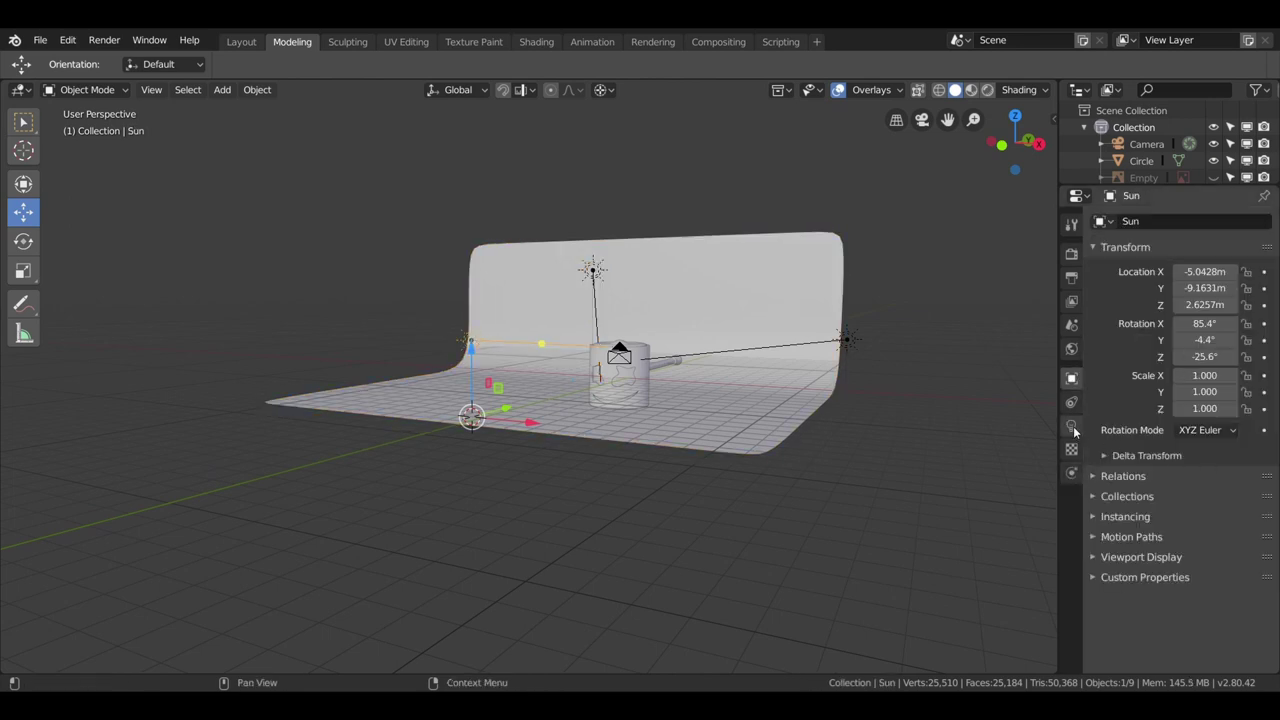
{"action": "left_click", "coordinate": [1072, 426]}
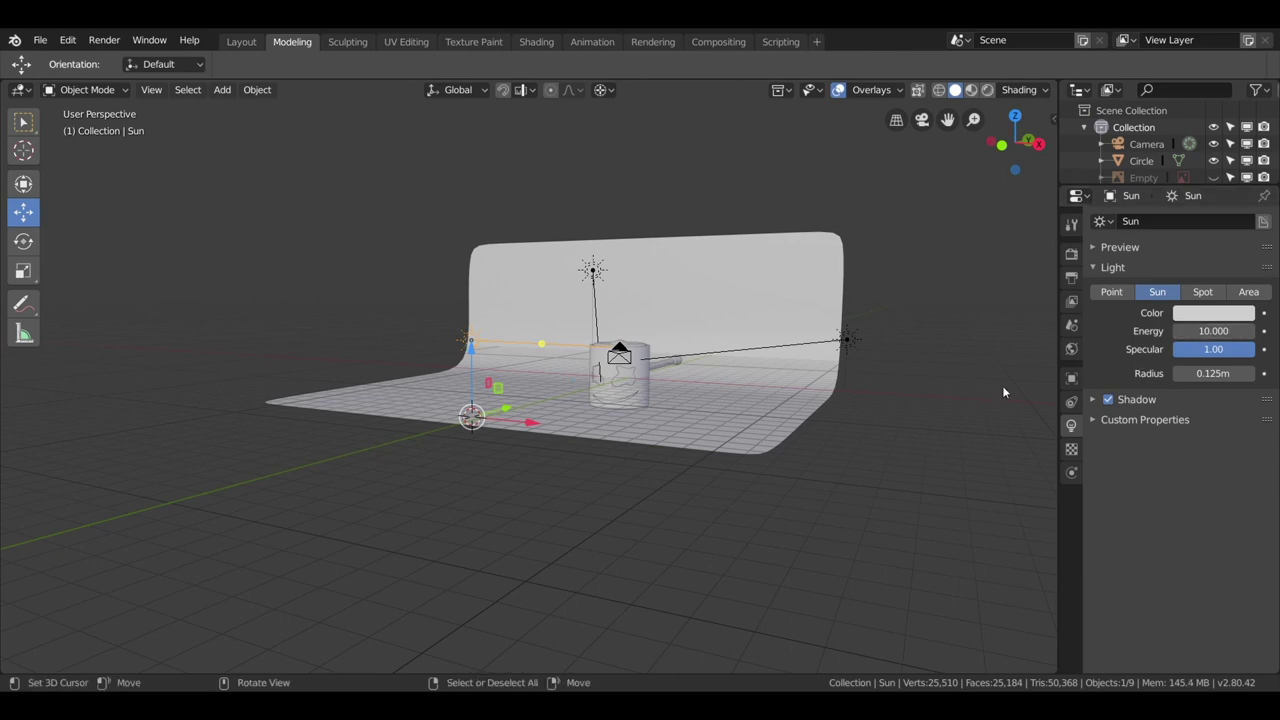
{"action": "mouse_move", "coordinate": [739, 379]}
{"action": "middle_mouse_down"}
{"action": "mouse_move", "coordinate": [724, 413]}
{"action": "mouse_move", "coordinate": [852, 403]}
{"action": "middle_mouse_up"}
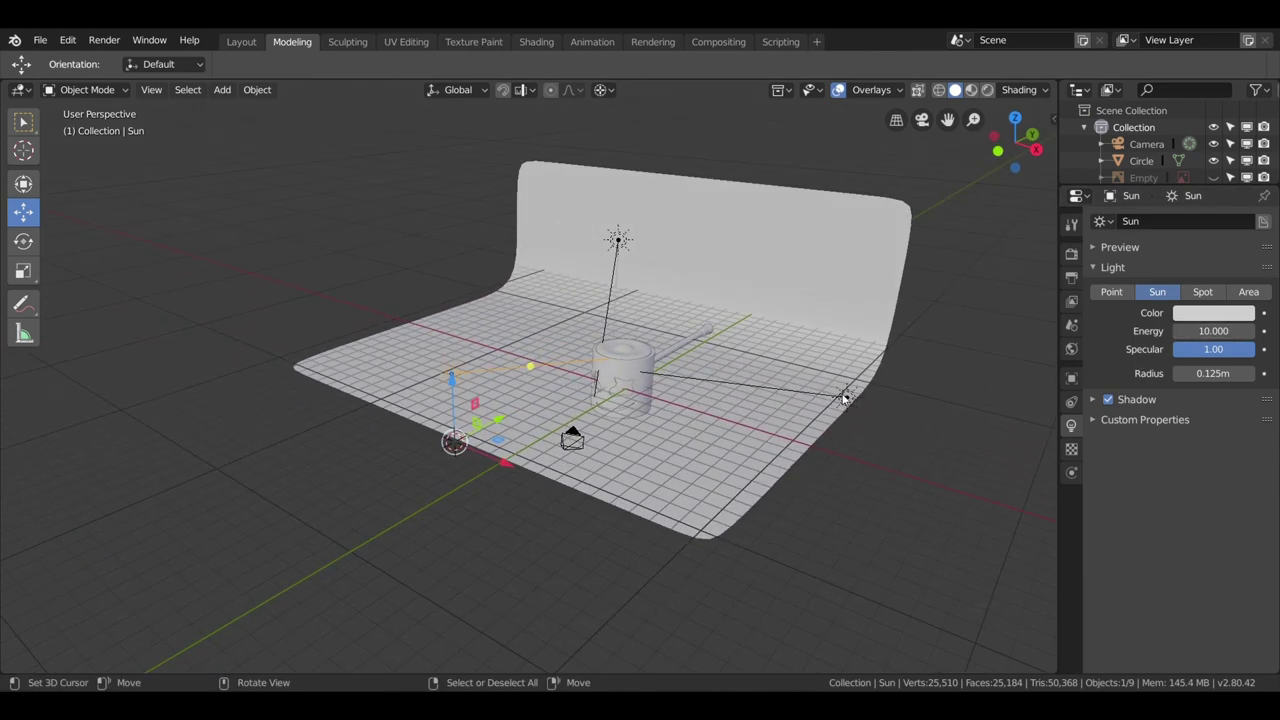
{"action": "left_click", "coordinate": [843, 398]}
{"action": "left_click", "coordinate": [849, 398]}
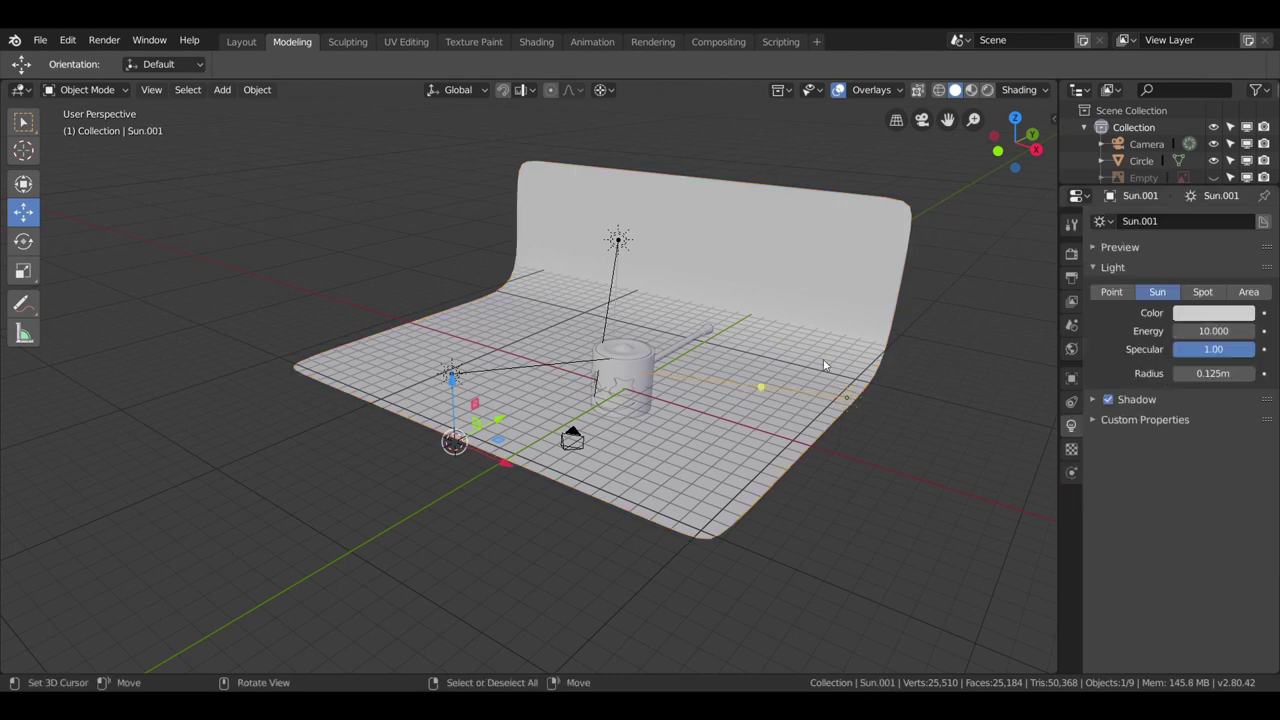
View through the camera in rendered shading and lower Sun.001's energy to 0.96.
{"action": "key", "text": "KP_0"}
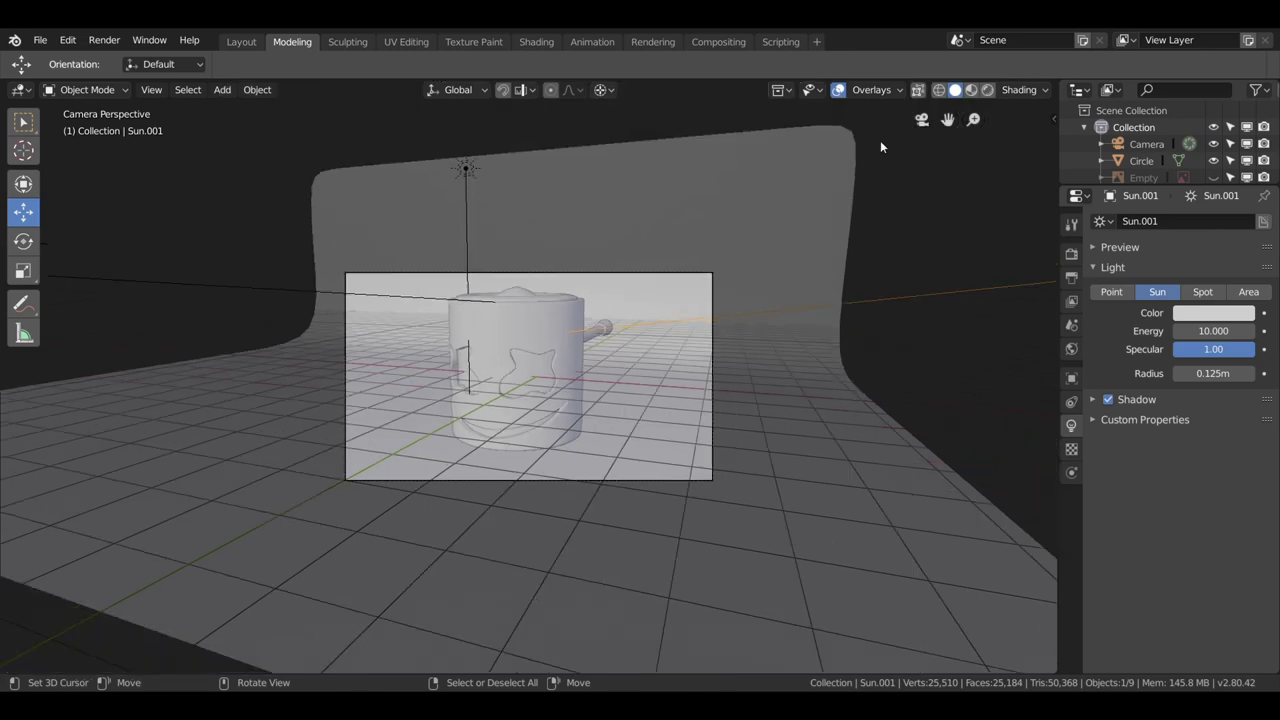
{"action": "left_click", "coordinate": [987, 89]}
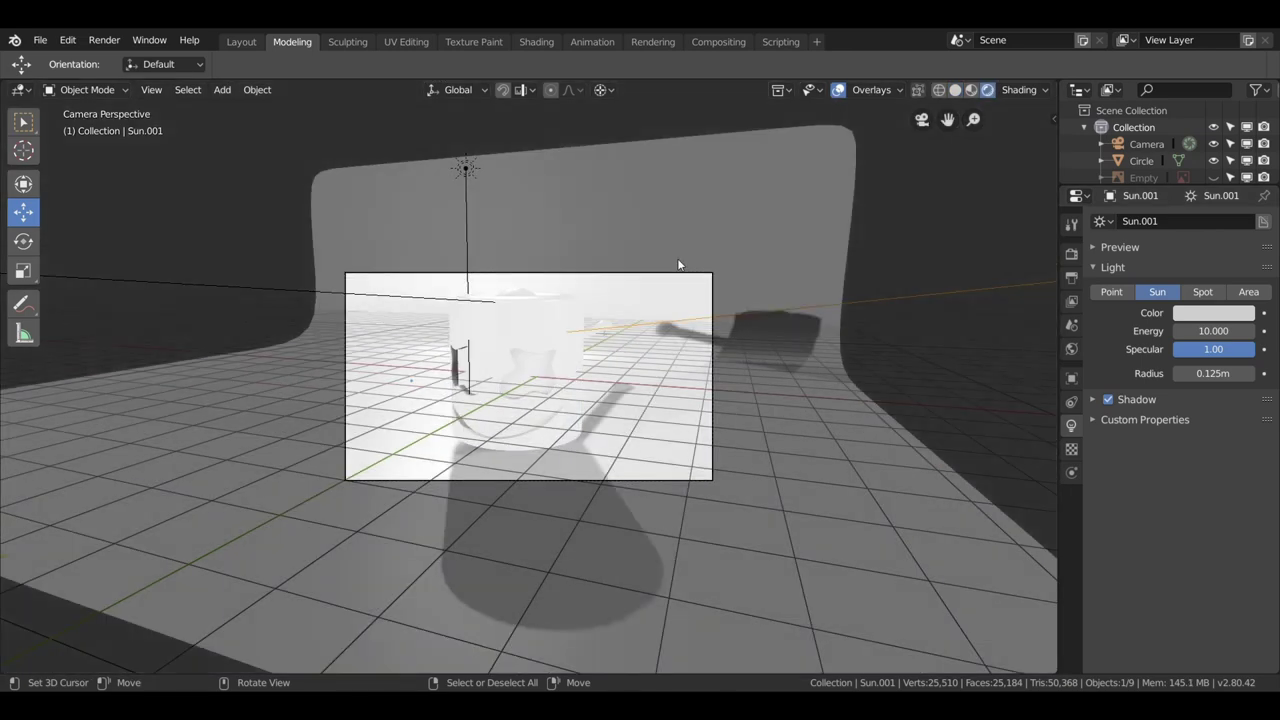
{"action": "left_click_drag", "start_coordinate": [1213, 331], "coordinate": [1150, 331]}
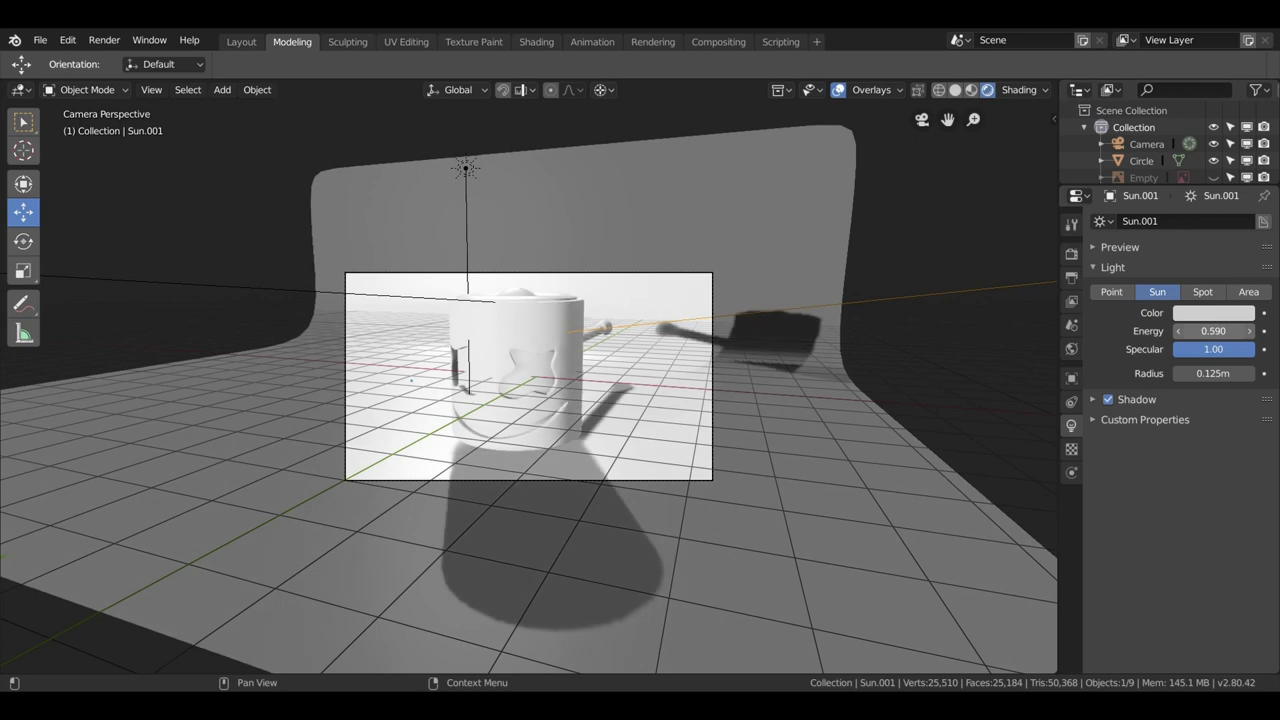
{"action": "left_click_drag", "start_coordinate": [1213, 331], "coordinate": [1225, 331]}
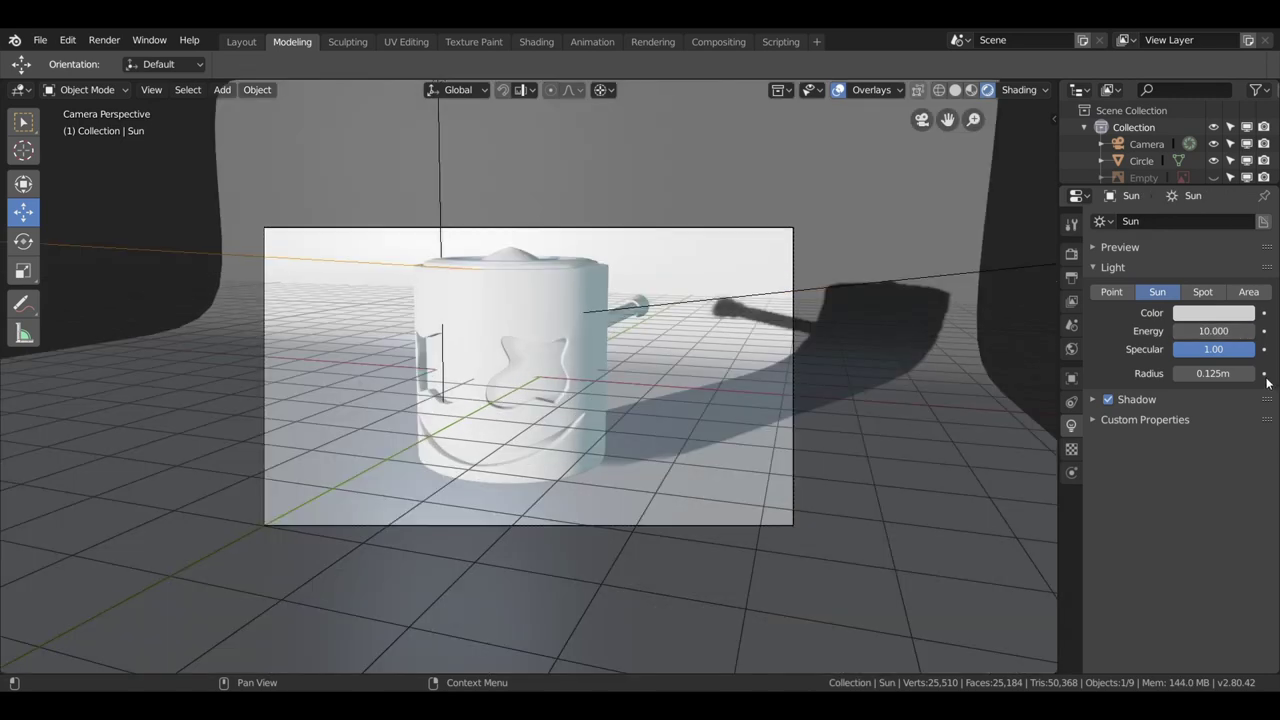
{"action": "left_click", "coordinate": [1074, 225]}
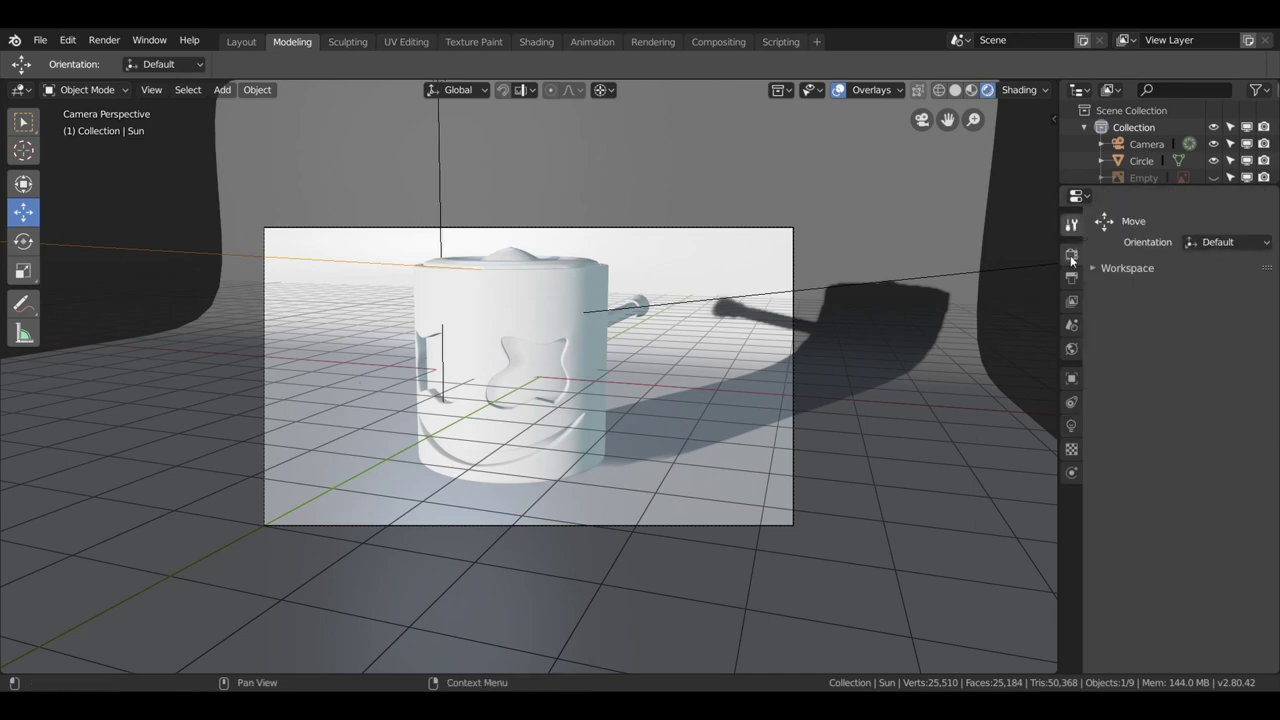
{"action": "left_click", "coordinate": [1071, 253]}
Switch the render engine to Cycles and set Sun.002's strength to 0.8.
{"action": "left_click", "coordinate": [1200, 222]}
{"action": "left_click", "coordinate": [1203, 167]}
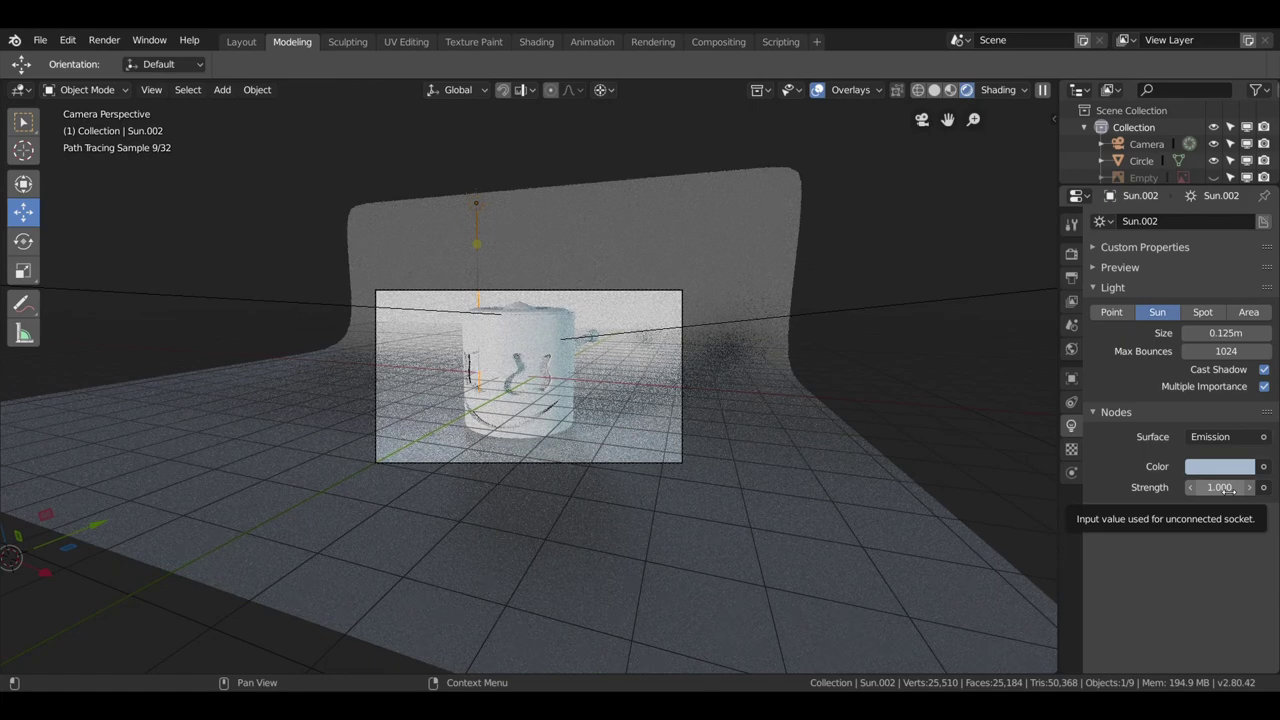
{"action": "left_click_drag", "start_coordinate": [1228, 488], "coordinate": [1191, 488]}
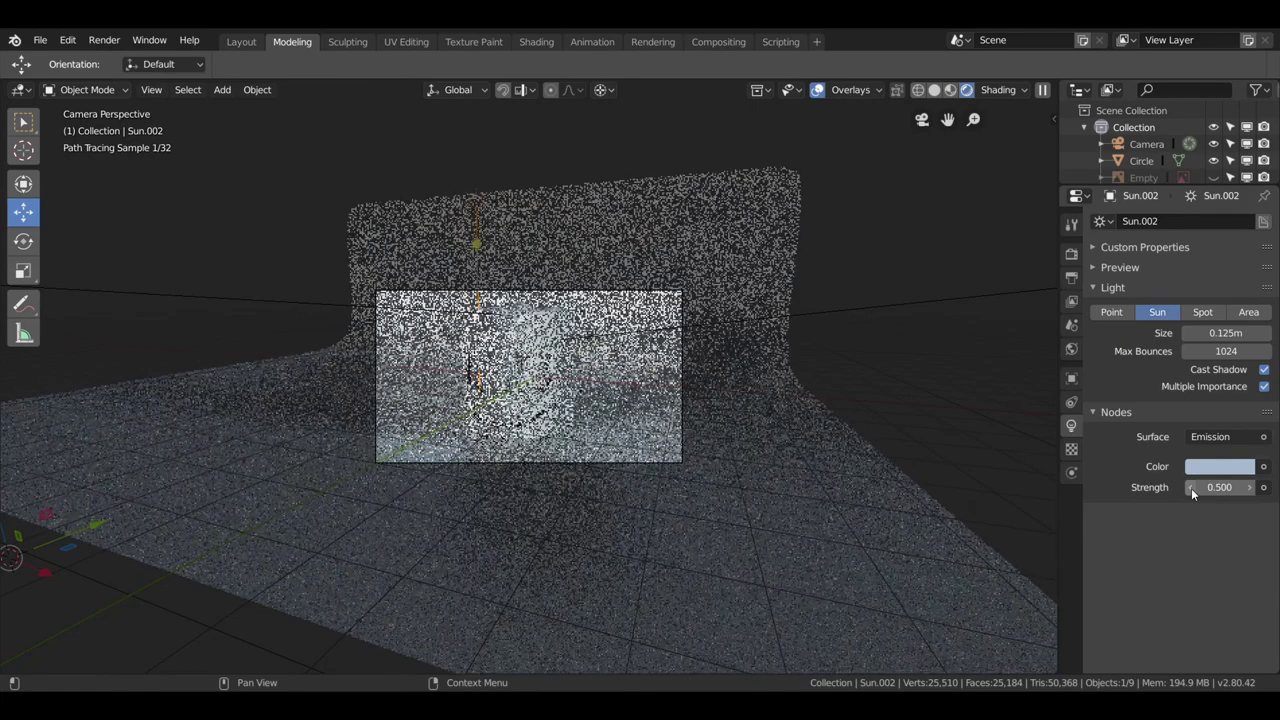
{"action": "left_click", "coordinate": [1250, 487]}
{"action": "left_click", "coordinate": [1250, 487]}
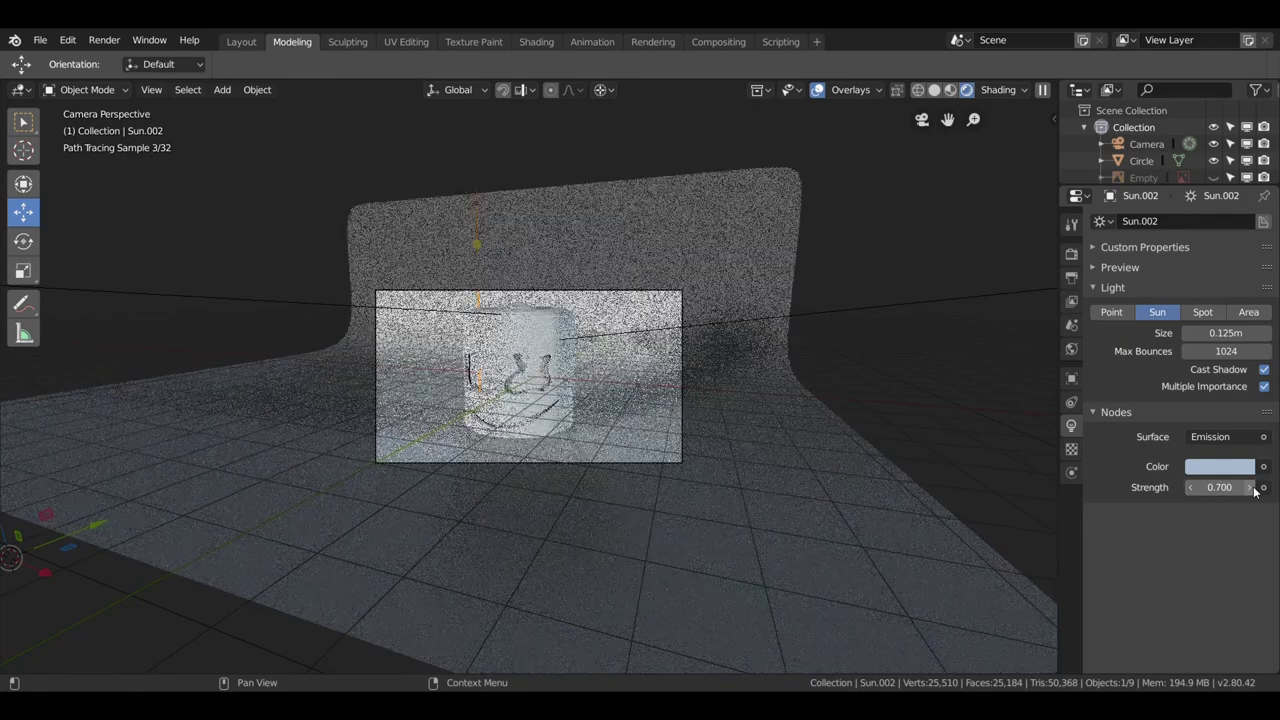
{"action": "left_click", "coordinate": [1250, 487]}
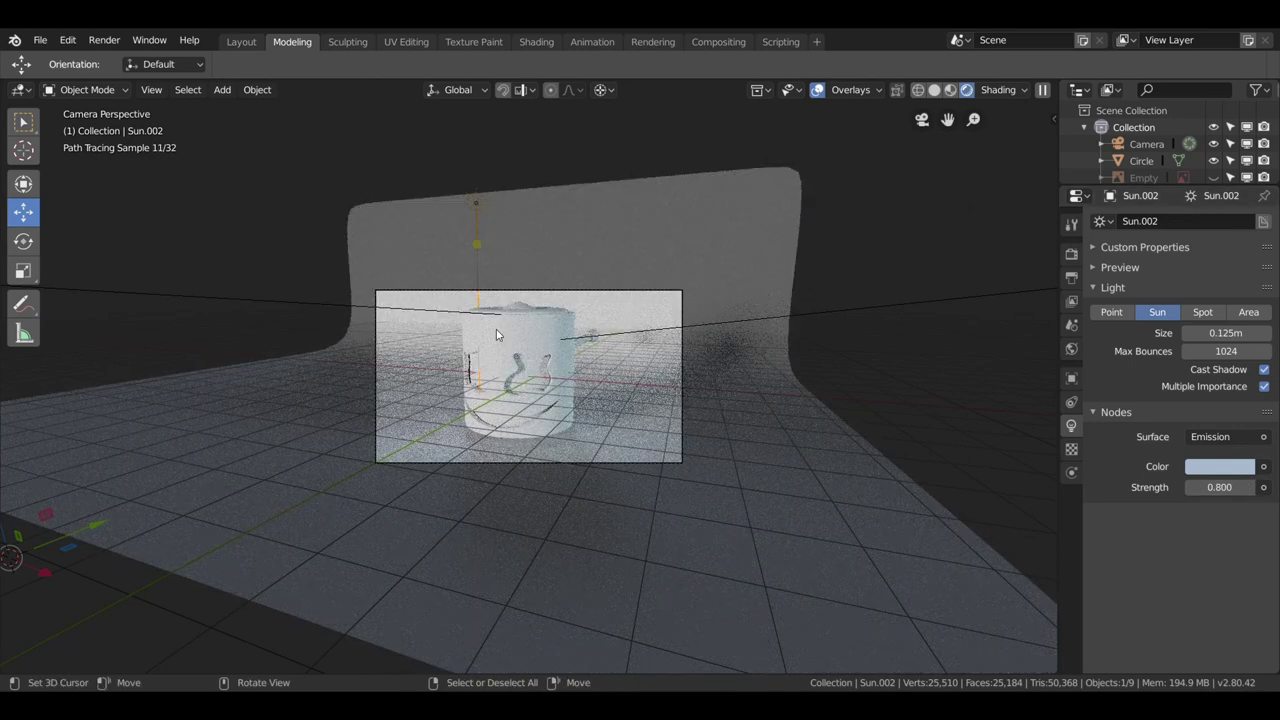
{"action": "middle_click_drag", "start_coordinate": [496, 329], "coordinate": [463, 62]}
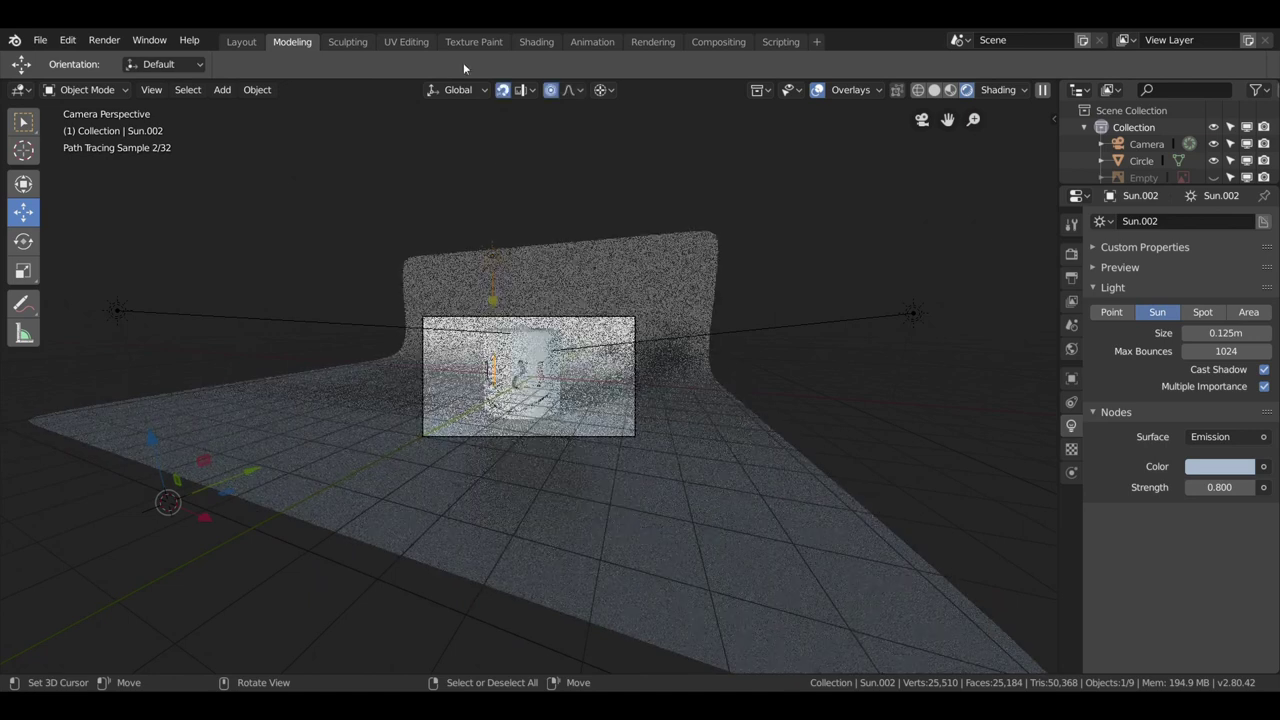
In the Shading workspace, select caraexterior, show its Principled BSDF and preview in Rendered mode.
{"action": "left_click", "coordinate": [540, 41]}
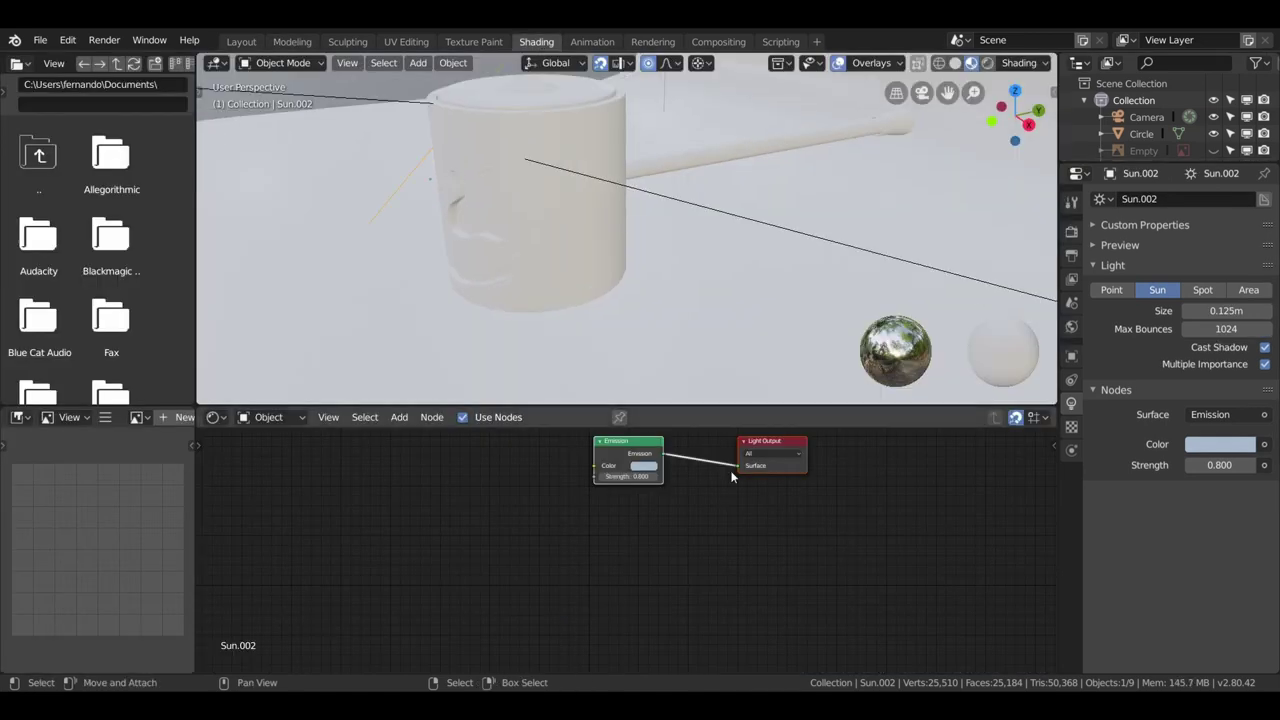
{"action": "left_click", "coordinate": [560, 175]}
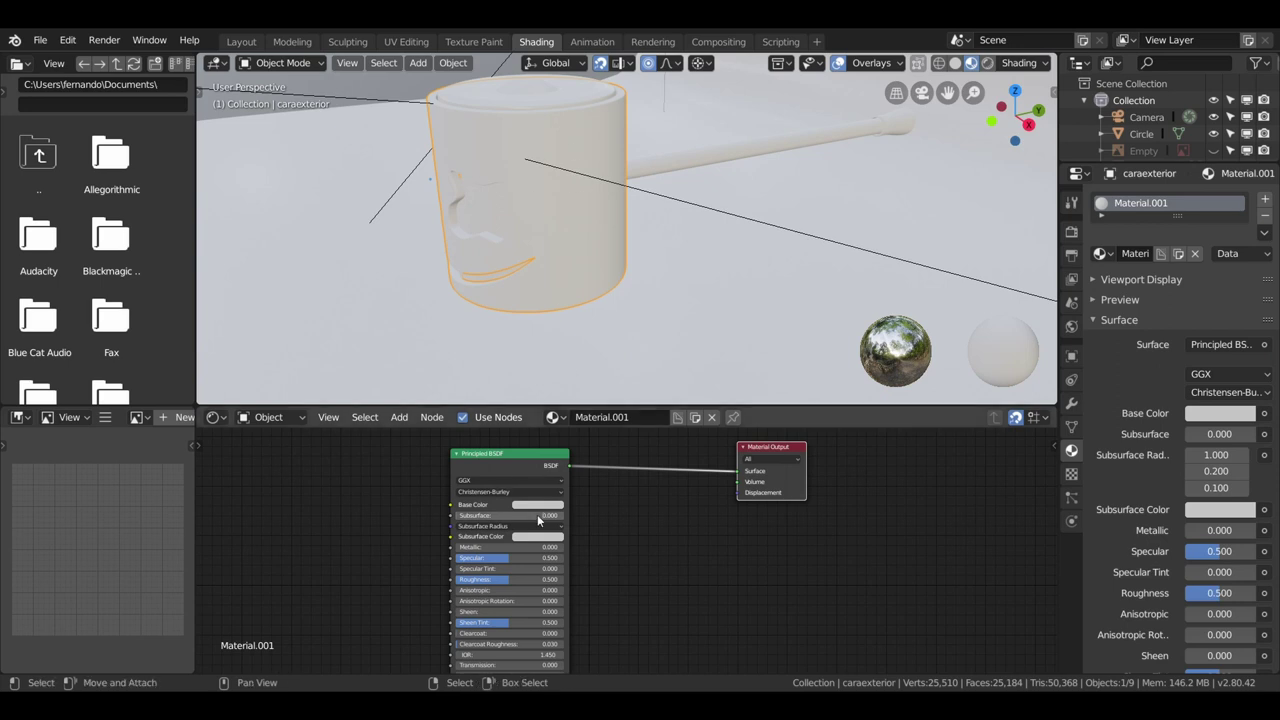
{"action": "scroll", "coordinate": [629, 492], "scroll_direction": "up", "scroll_amount": 1}
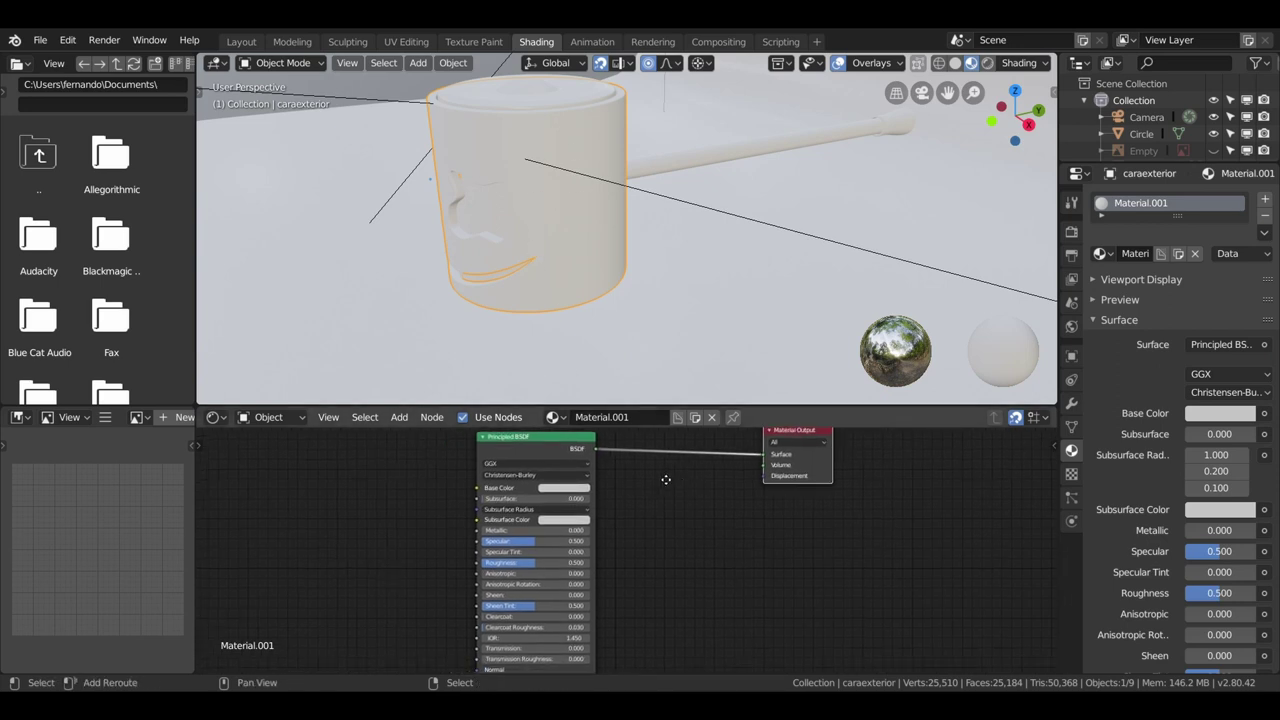
{"action": "scroll", "coordinate": [629, 492], "scroll_direction": "up", "scroll_amount": 1}
{"action": "middle_click_drag", "start_coordinate": [629, 492], "coordinate": [811, 462]}
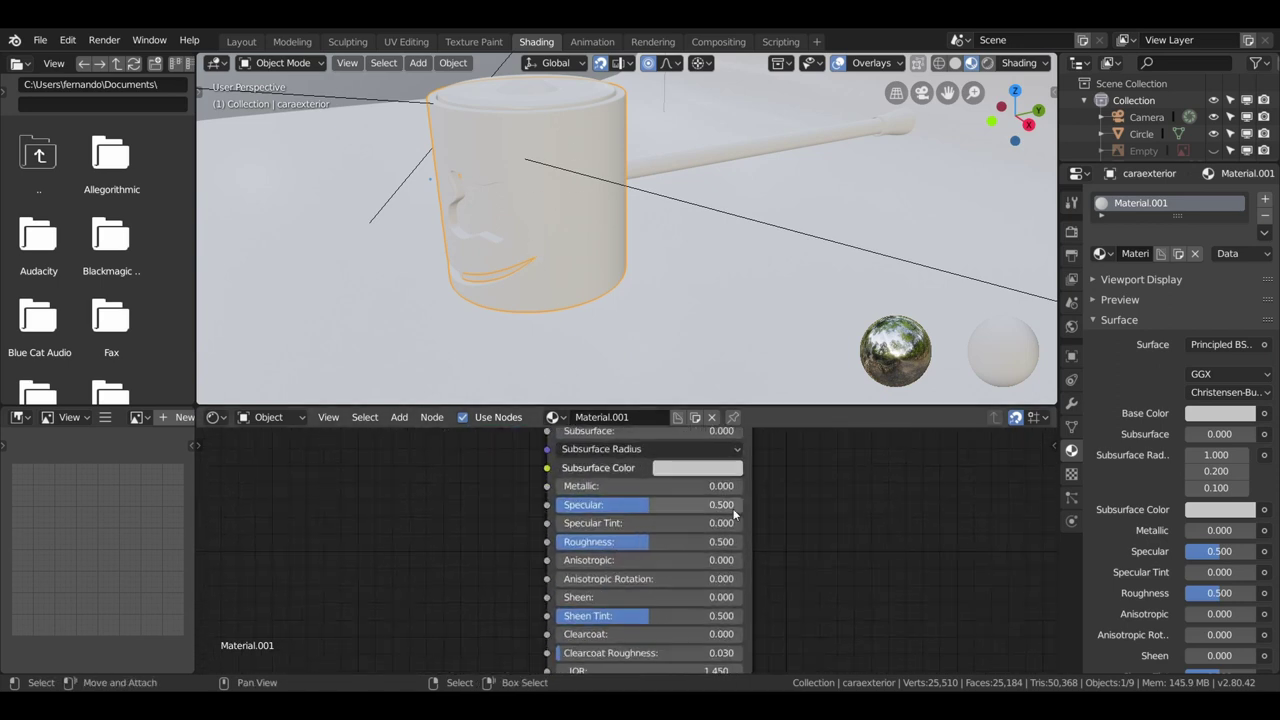
{"action": "scroll", "coordinate": [811, 462], "scroll_direction": "up", "scroll_amount": 3}
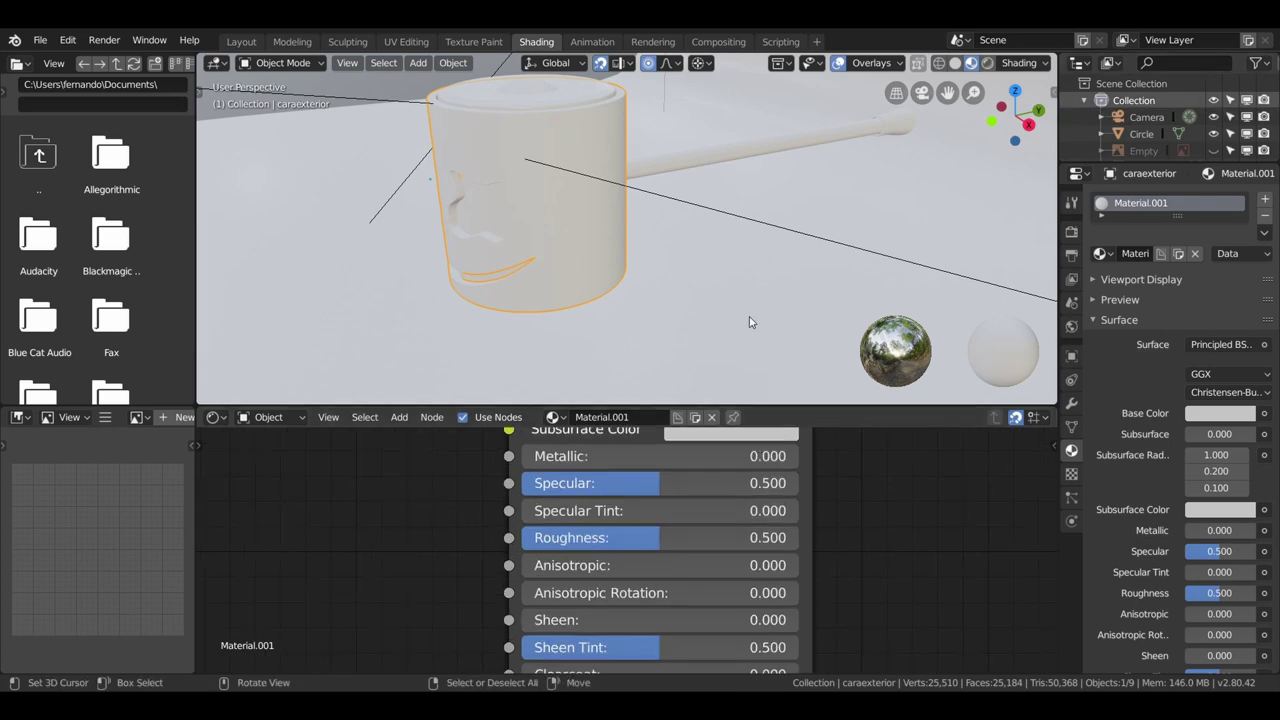
{"action": "left_click", "coordinate": [986, 63]}
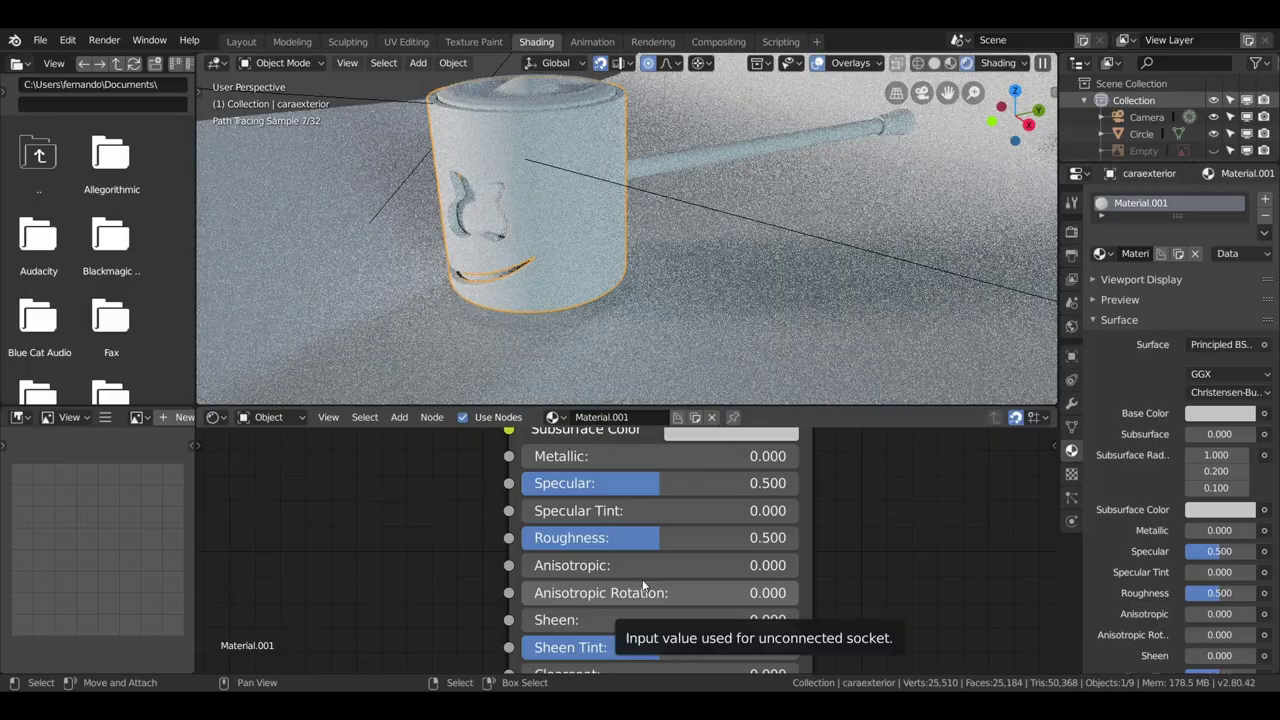
Lower caraexterior's roughness to 0.1 and view the scene through the camera.
{"action": "scroll", "coordinate": [580, 583], "scroll_direction": "down", "scroll_amount": 1}
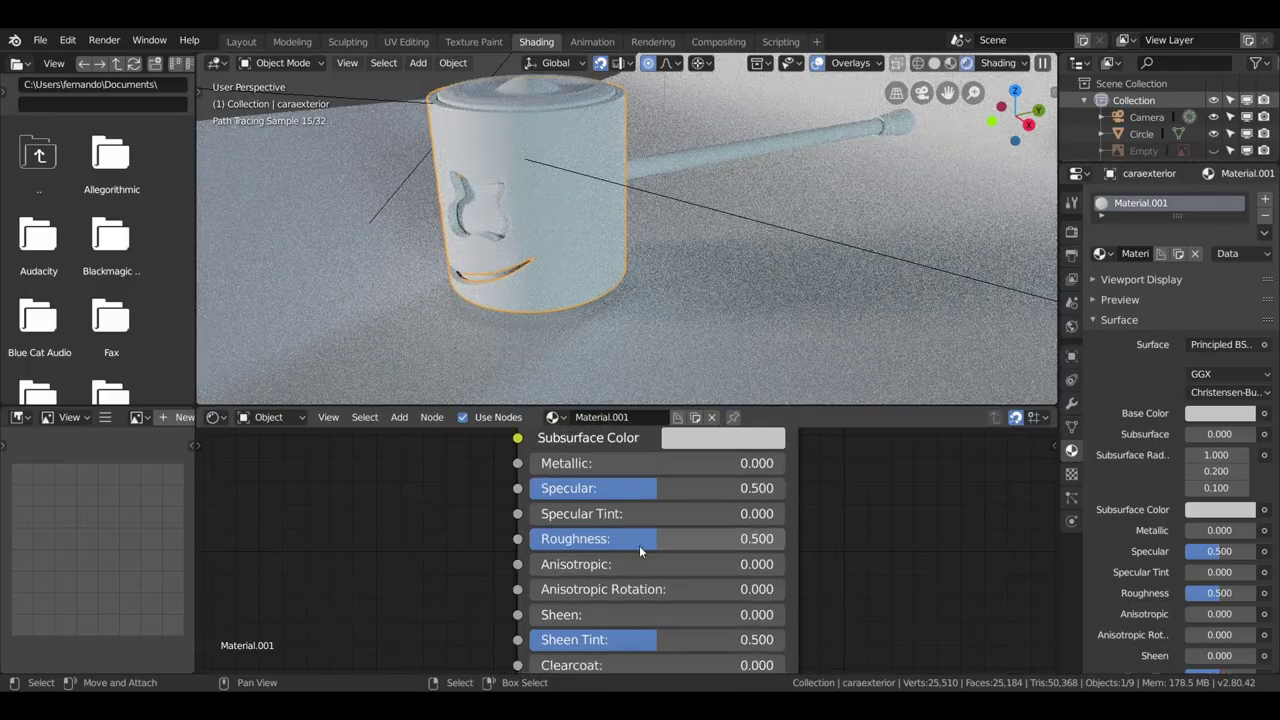
{"action": "left_click_drag", "start_coordinate": [639, 540], "coordinate": [541, 540]}
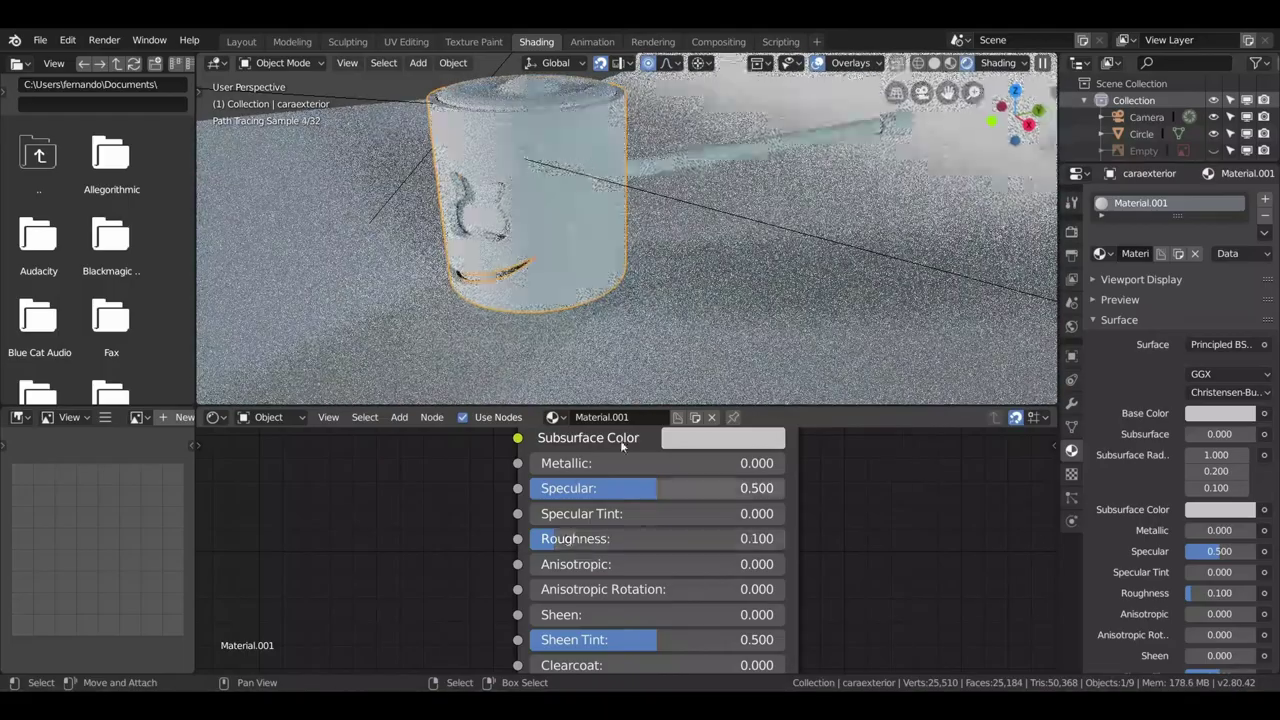
{"action": "key", "text": "KP_0"}
{"action": "key", "text": "Tab"}
{"action": "key", "text": "Tab"}
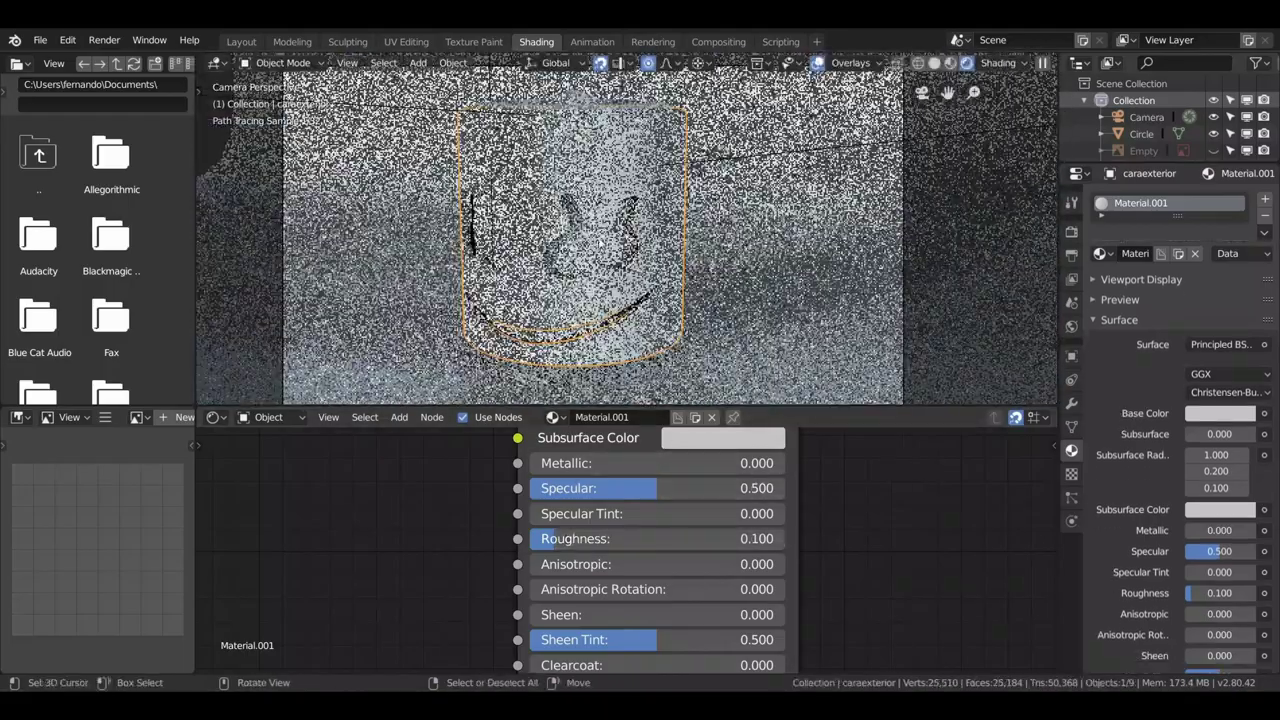
{"action": "left_click", "coordinate": [662, 357]}
Add a new black material to carainterior with roughness 0.3.
{"action": "left_click", "coordinate": [1162, 253]}
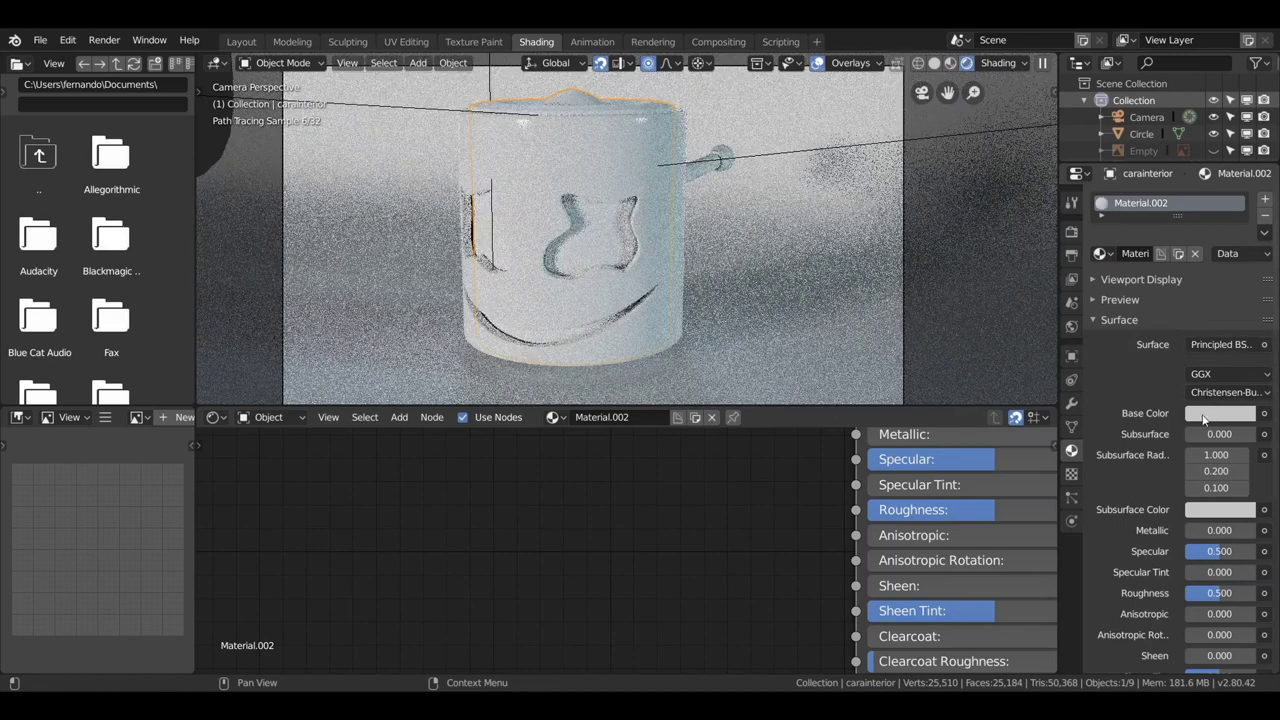
{"action": "left_click", "coordinate": [1204, 413]}
{"action": "left_click_drag", "start_coordinate": [1242, 190], "coordinate": [1244, 296]}
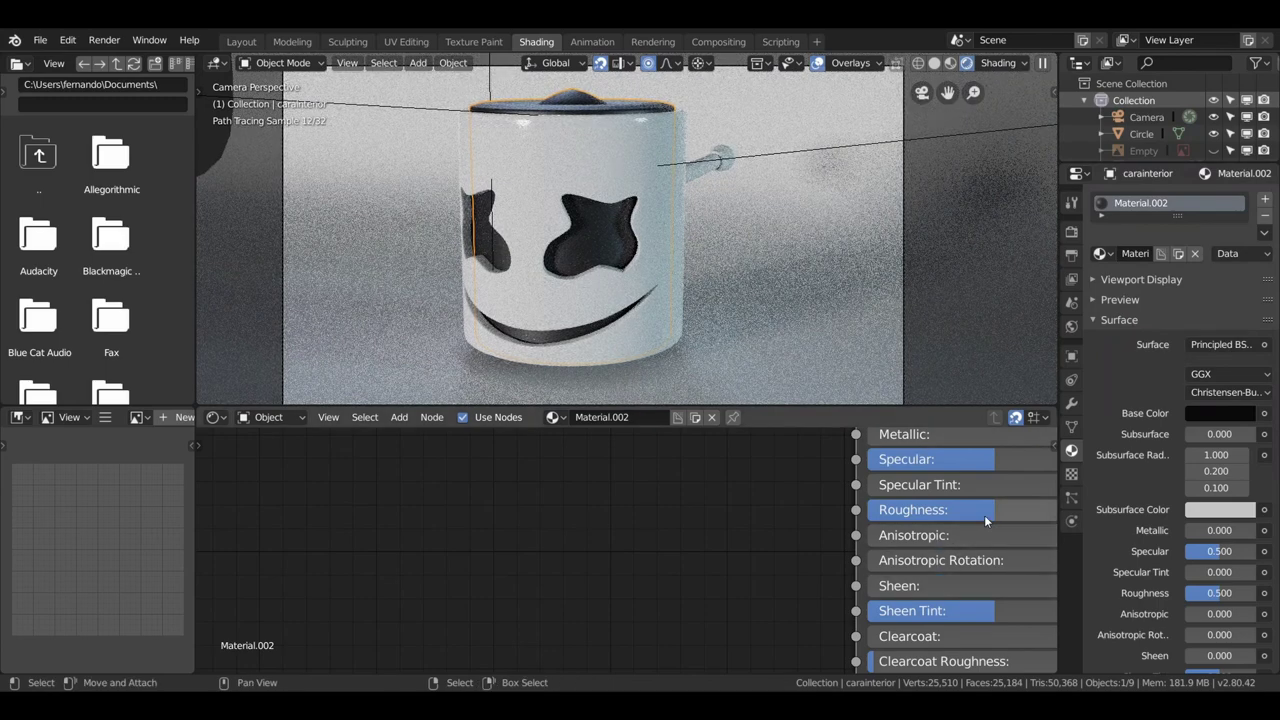
{"action": "left_click_drag", "start_coordinate": [984, 515], "coordinate": [927, 510]}
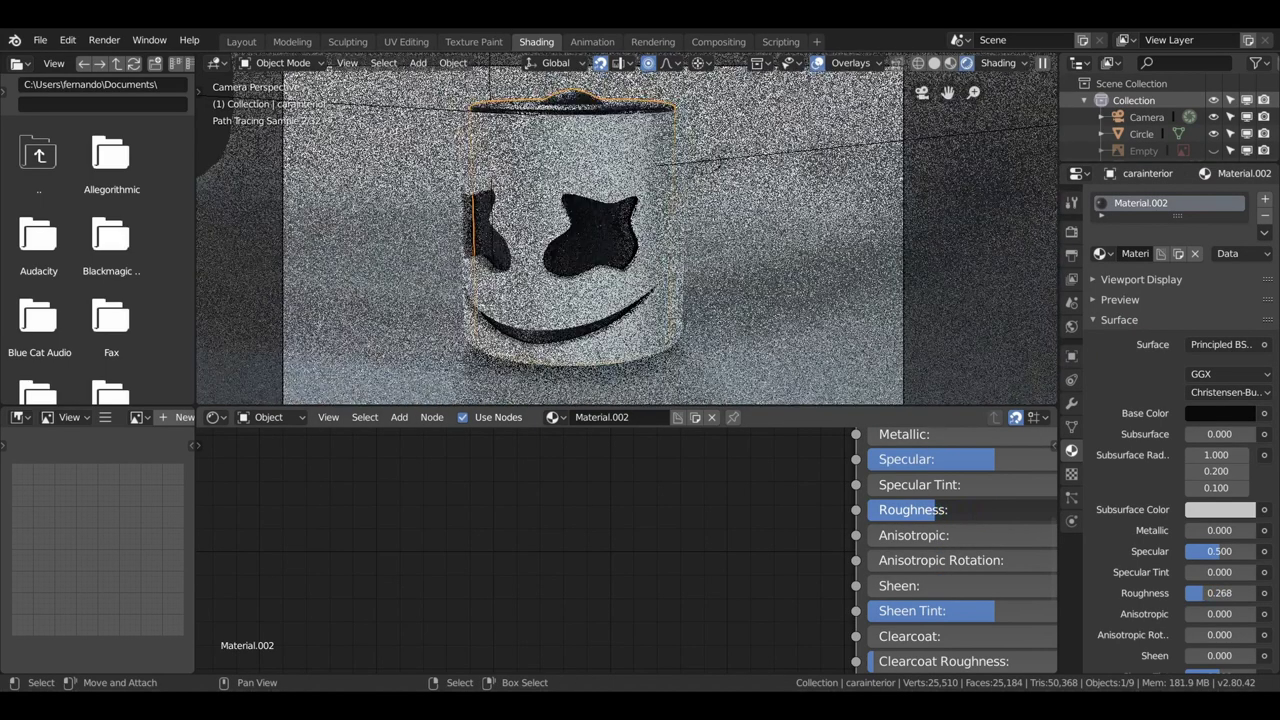
{"action": "scroll", "coordinate": [884, 487], "scroll_direction": "down", "scroll_amount": 2}
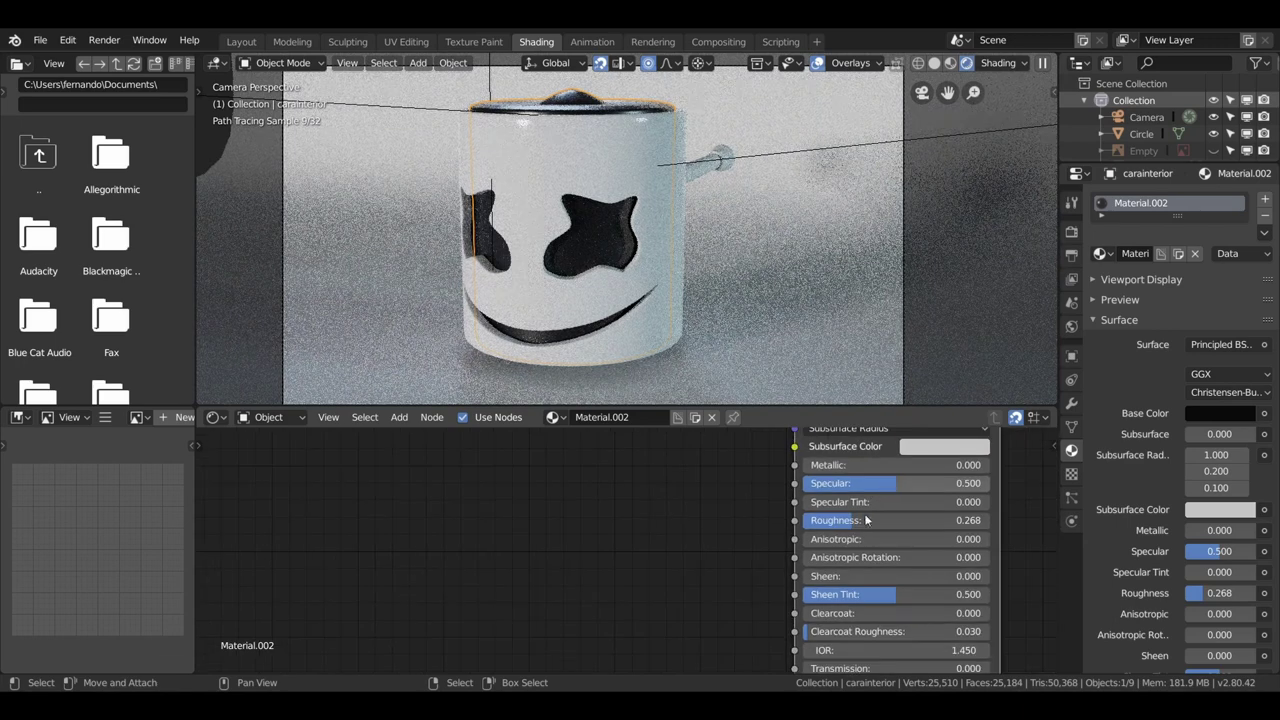
{"action": "left_click", "coordinate": [964, 525]}
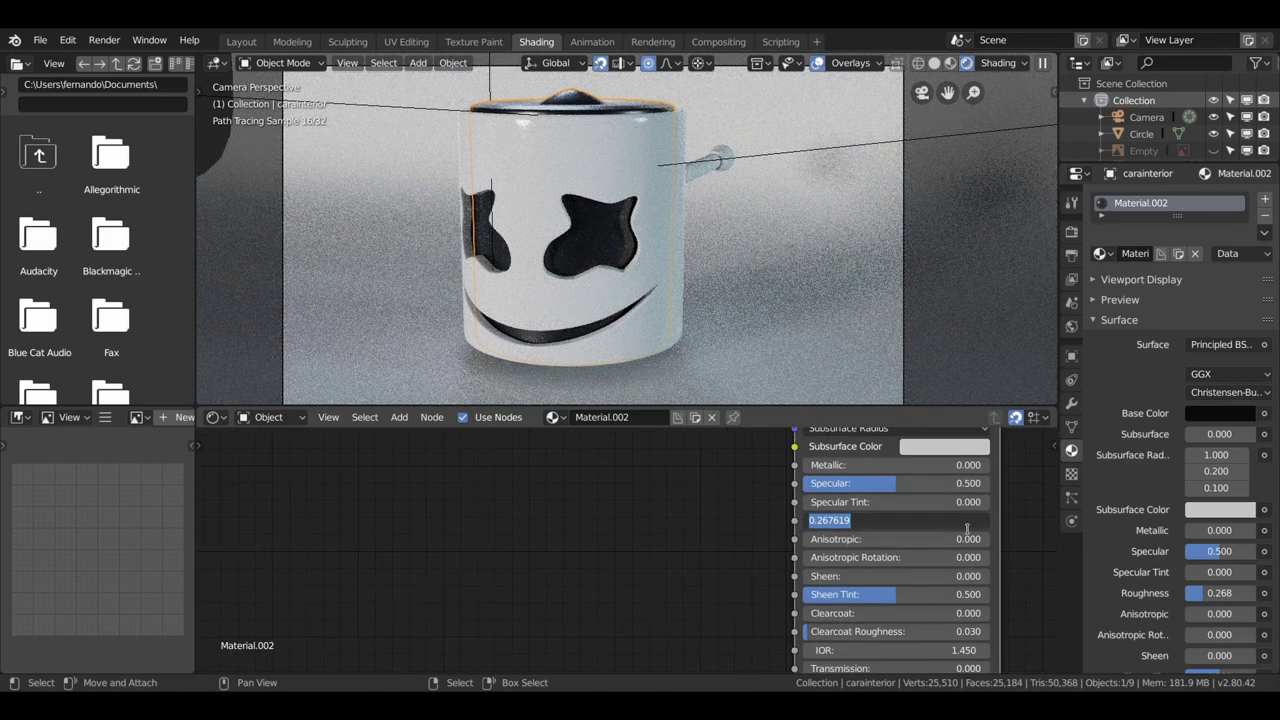
{"action": "type", "text": "0.3"}
{"action": "key", "text": "Return"}
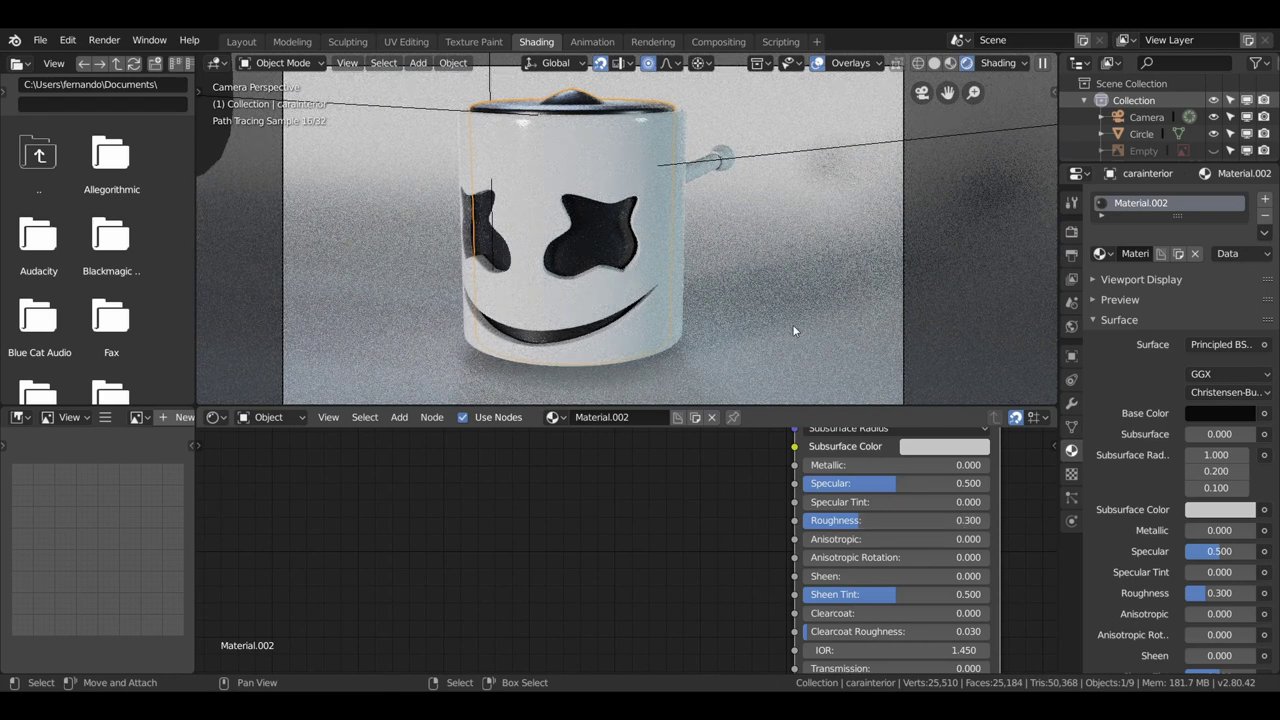
Give the mango handle a new dark grey material (value 0.232) with specular 0.534 and roughness 0.287.
{"action": "left_click", "coordinate": [716, 168]}
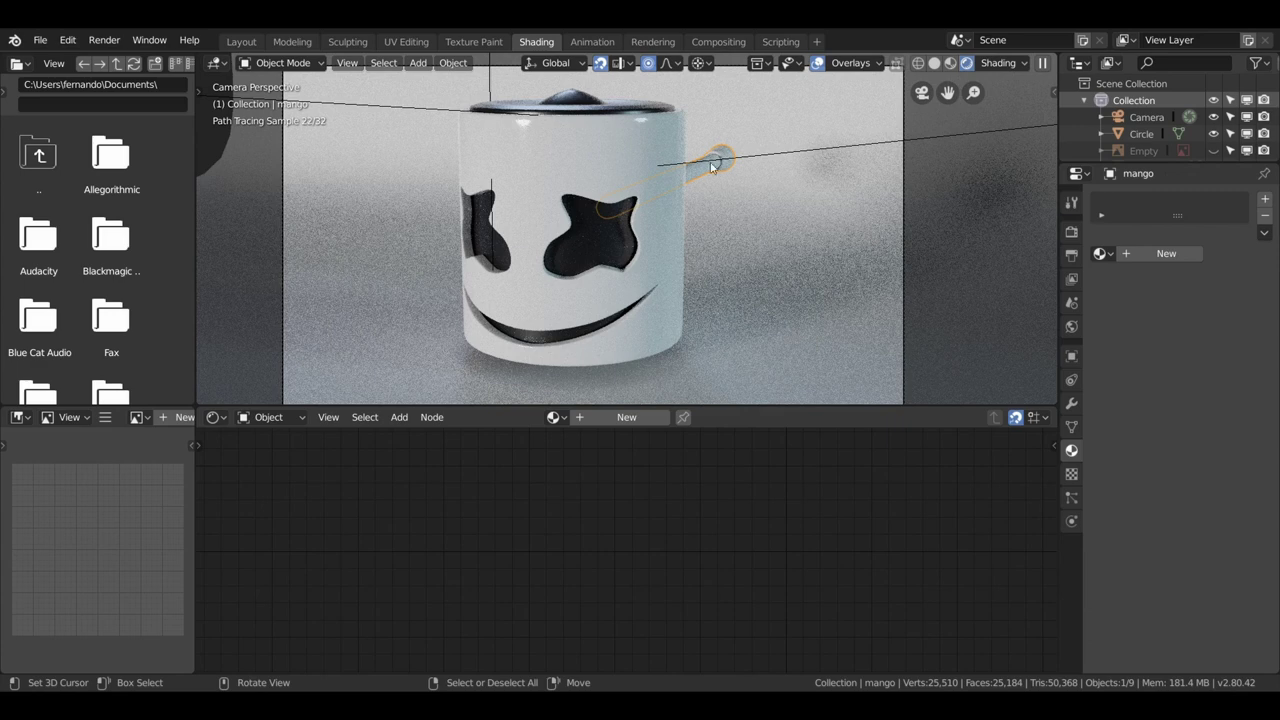
{"action": "left_click", "coordinate": [1190, 254]}
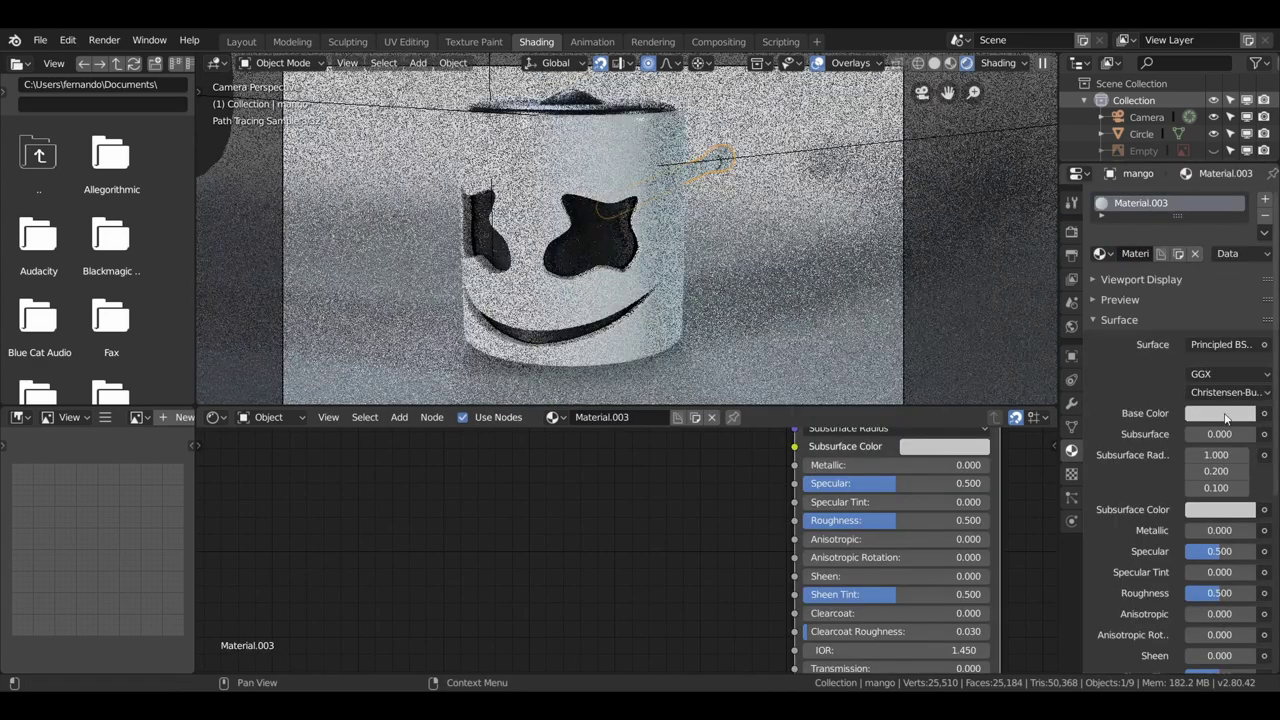
{"action": "left_click", "coordinate": [1219, 413]}
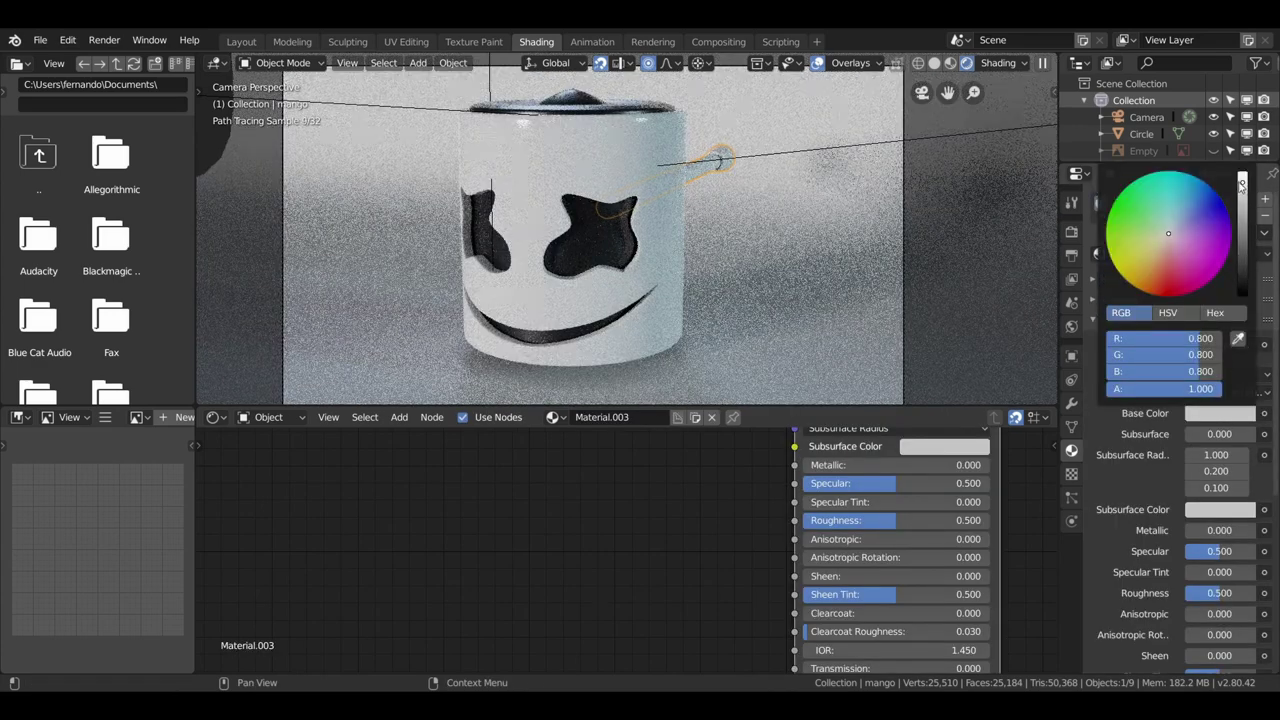
{"action": "left_click_drag", "start_coordinate": [1242, 181], "coordinate": [1247, 245]}
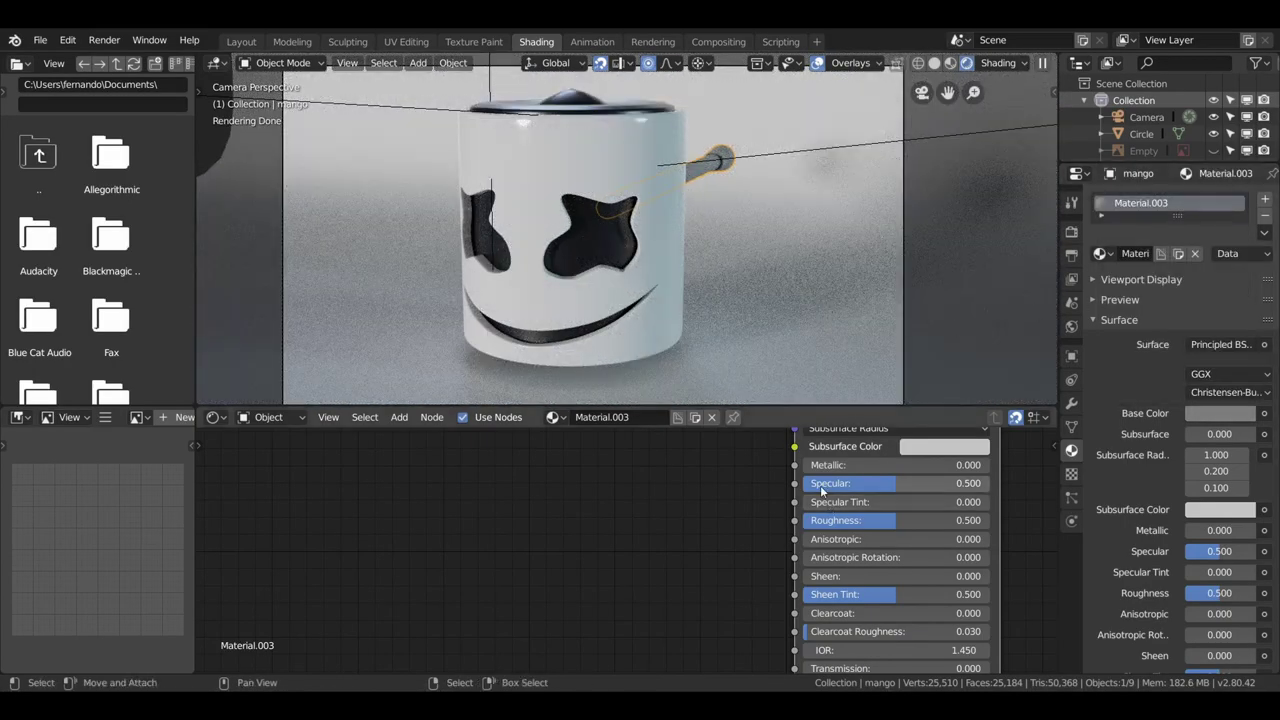
{"action": "mouse_move", "coordinate": [882, 520]}
{"action": "left_mouse_down"}
{"action": "mouse_move", "coordinate": [862, 520]}
{"action": "mouse_move", "coordinate": [900, 483]}
{"action": "left_mouse_up"}
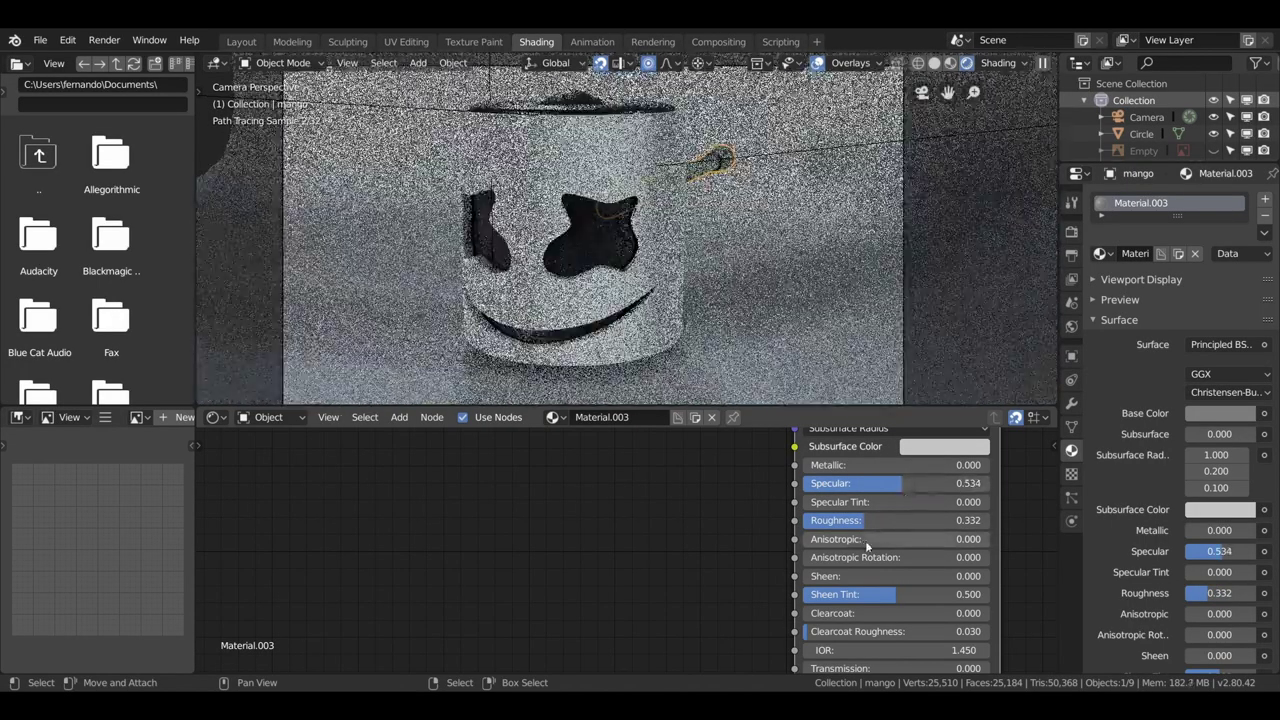
{"action": "left_click_drag", "start_coordinate": [858, 522], "coordinate": [850, 522]}
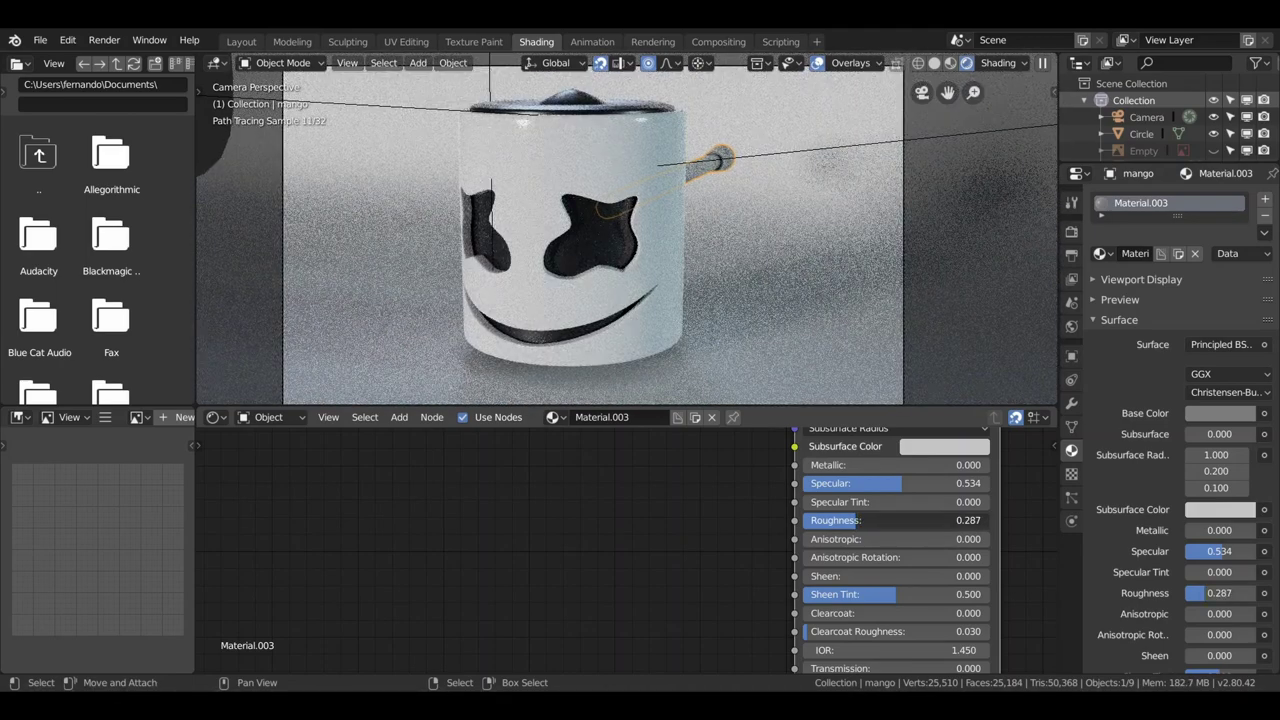
{"action": "scroll", "coordinate": [786, 300], "scroll_direction": "up", "scroll_amount": 2}
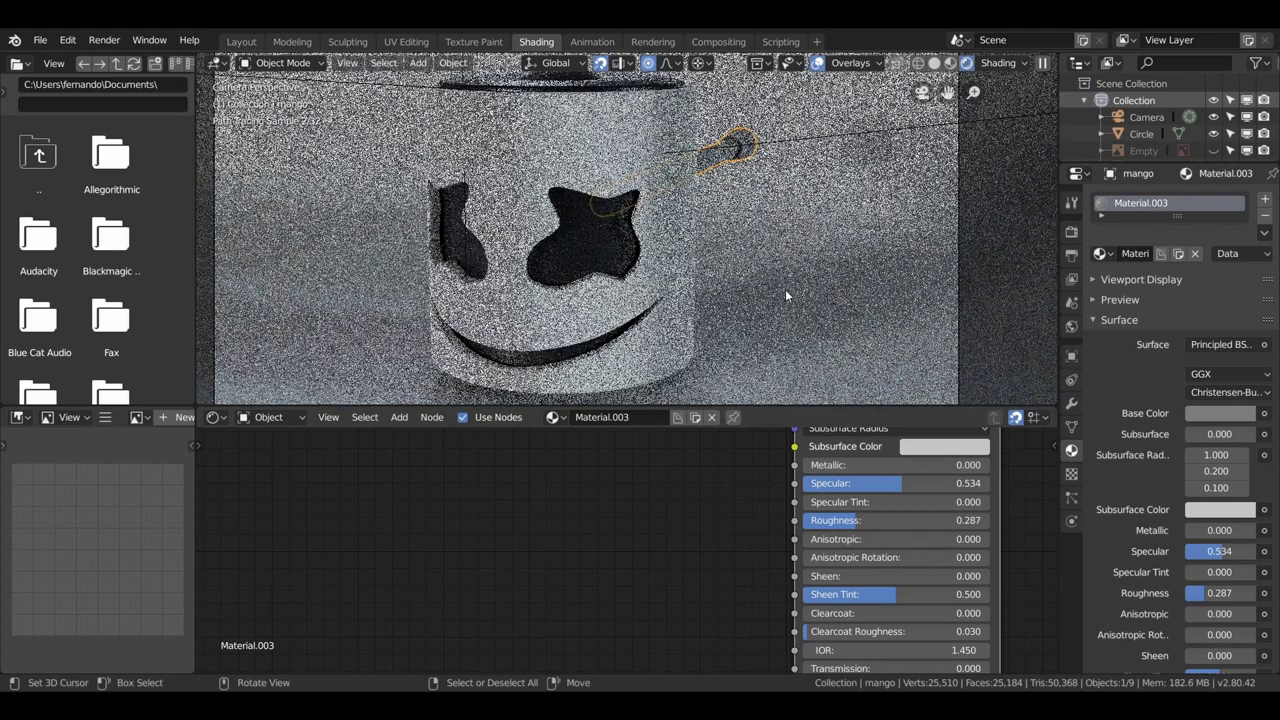
{"action": "scroll", "coordinate": [785, 289], "scroll_direction": "down", "scroll_amount": 3}
{"action": "scroll", "coordinate": [786, 295], "scroll_direction": "down", "scroll_amount": 2}
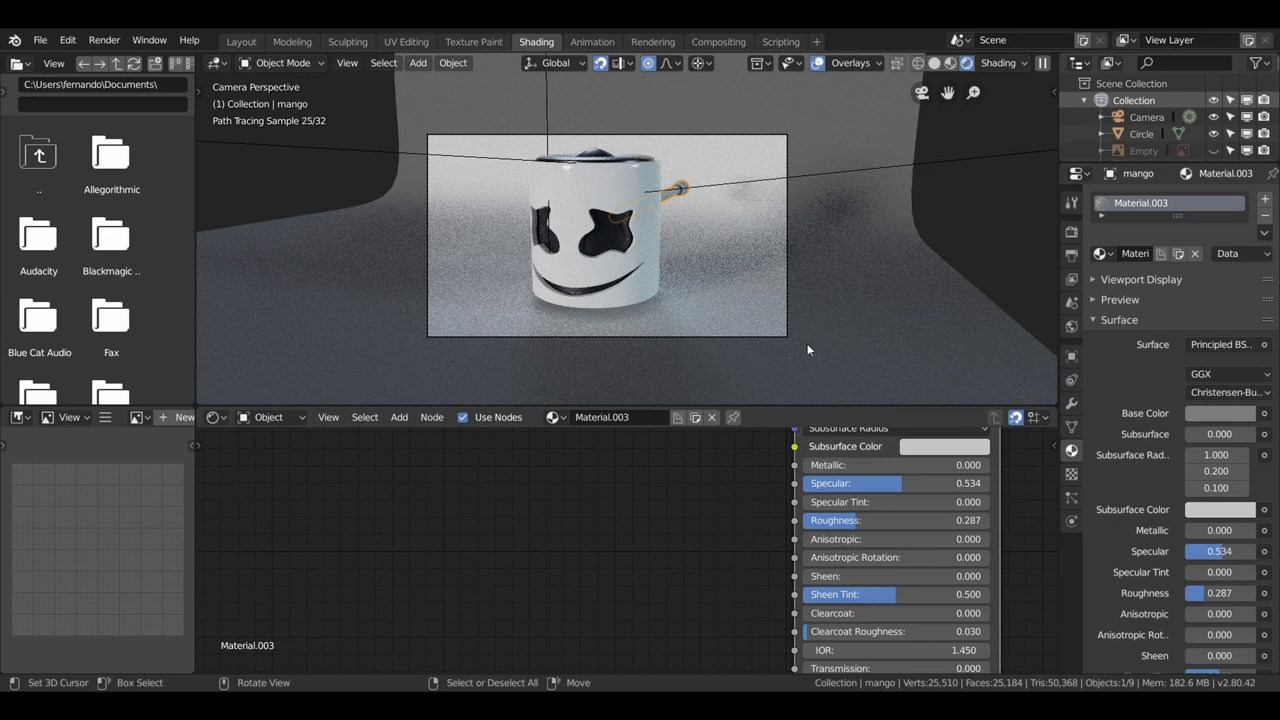
Add a new material to the backdrop Plane and drop its roughness to 0.009.
{"action": "left_click", "coordinate": [856, 275]}
{"action": "scroll", "coordinate": [741, 261], "scroll_direction": "up", "scroll_amount": 2}
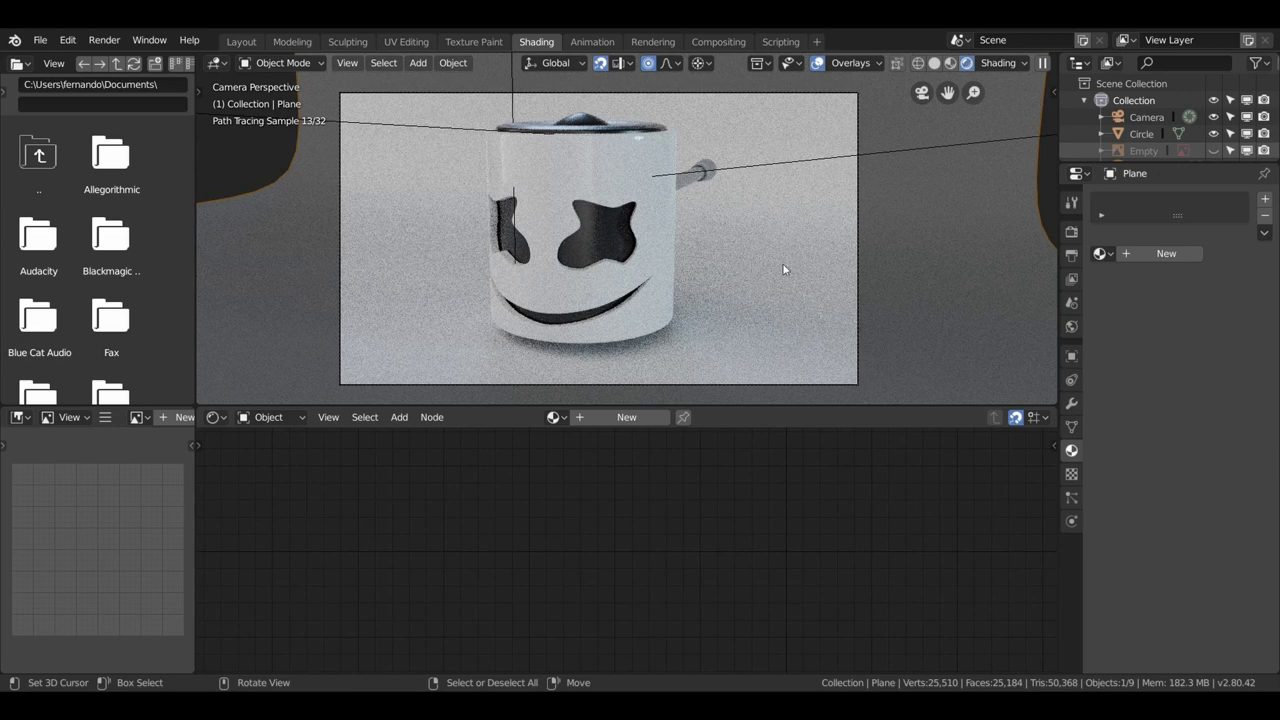
{"action": "left_click", "coordinate": [1154, 256]}
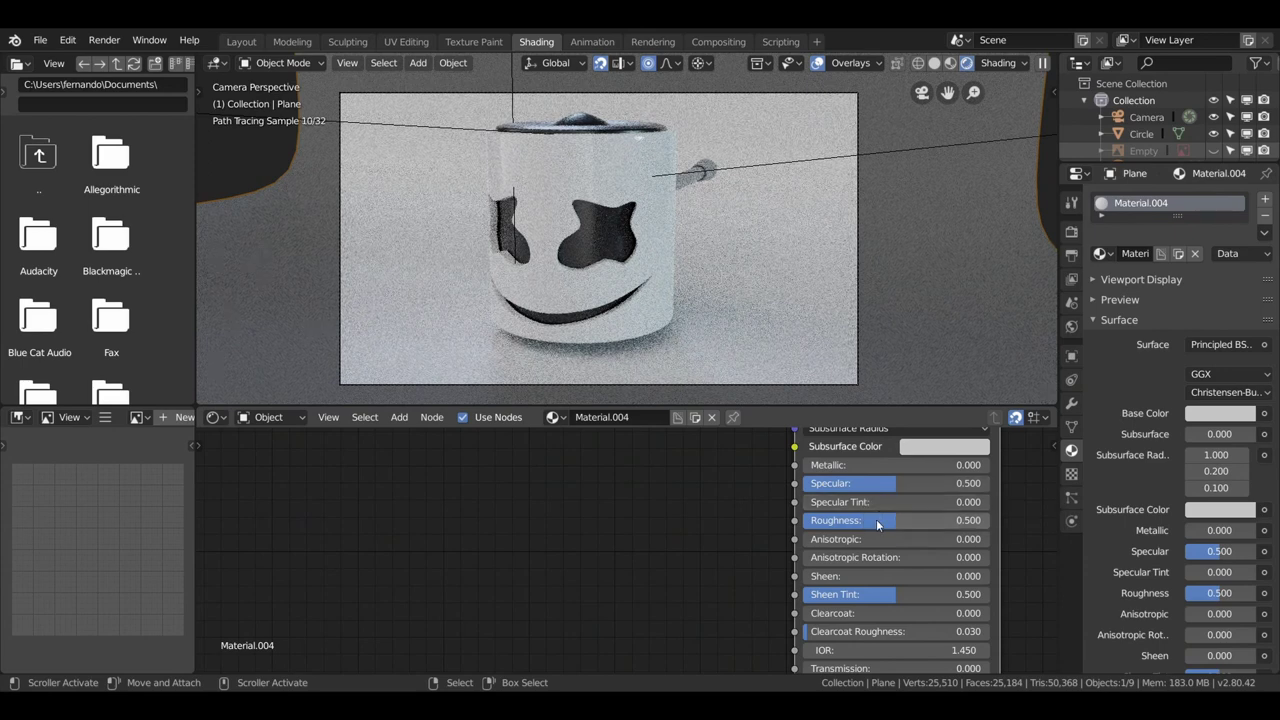
{"action": "left_click_drag", "start_coordinate": [878, 520], "coordinate": [806, 520]}
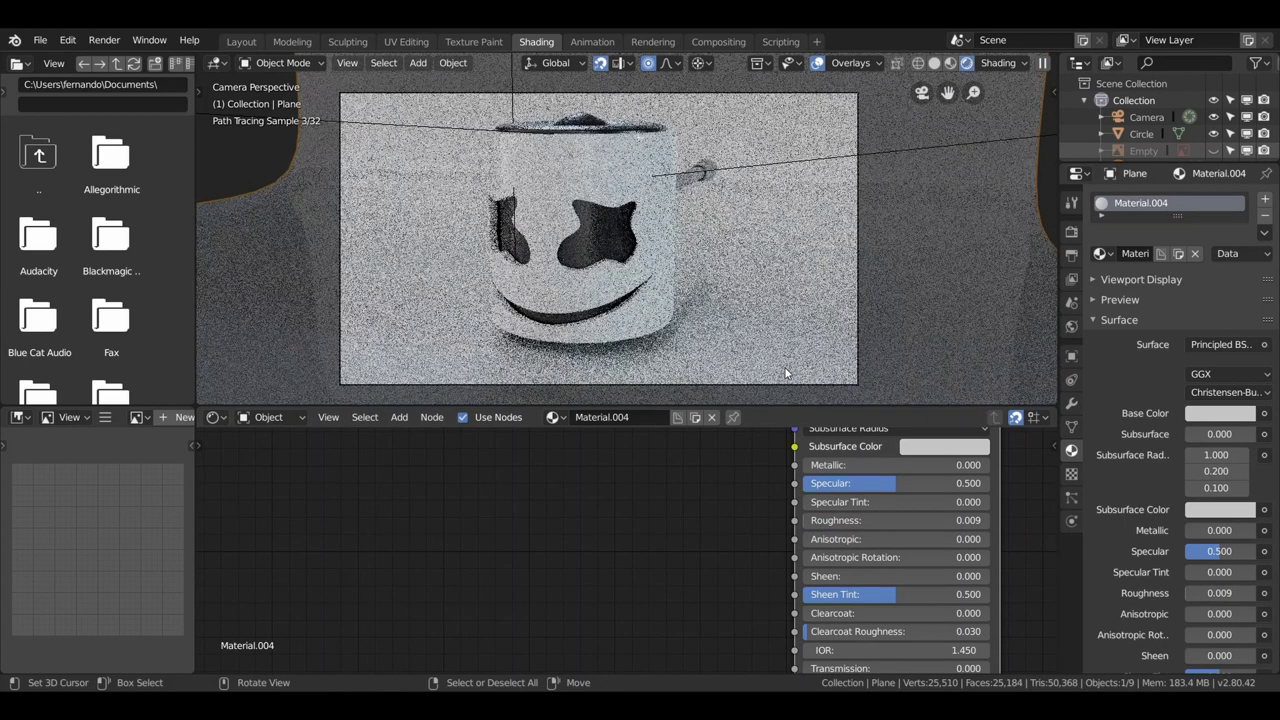